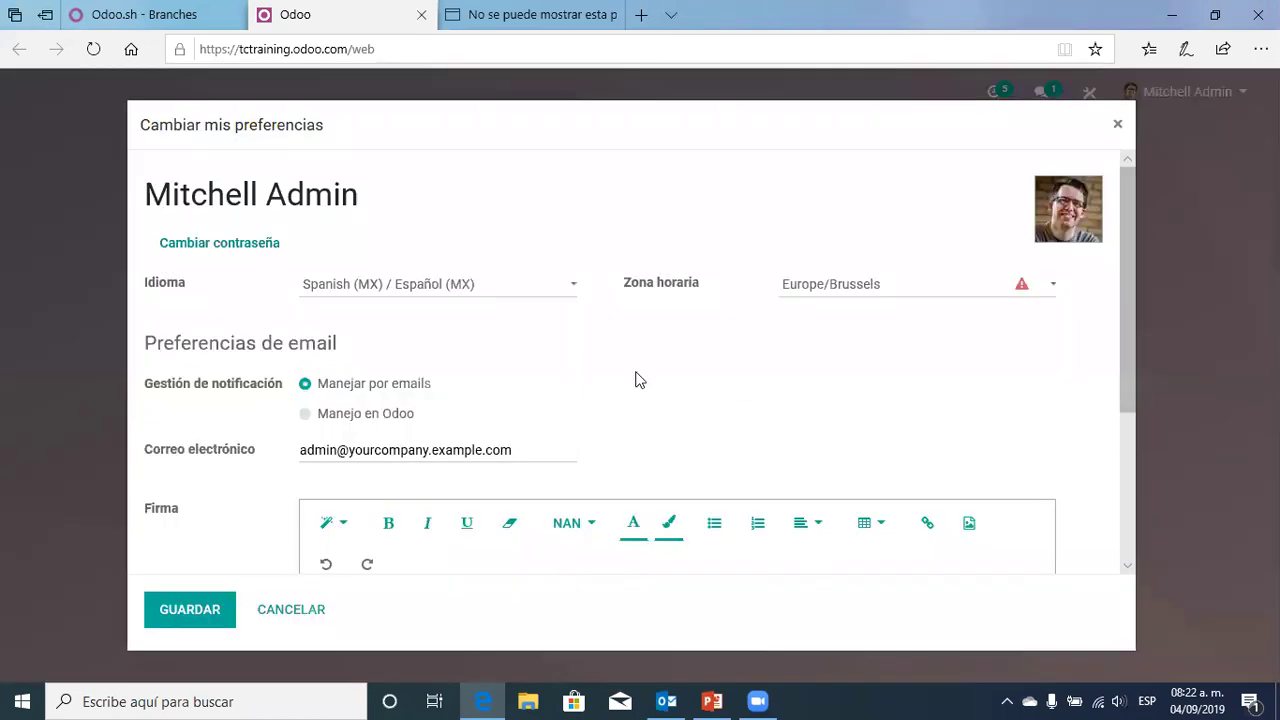
Change the interface language in the user preferences to English and save the preferences
{"action": "left_click", "coordinate": [463, 286]}
{"action": "left_click", "coordinate": [426, 268]}
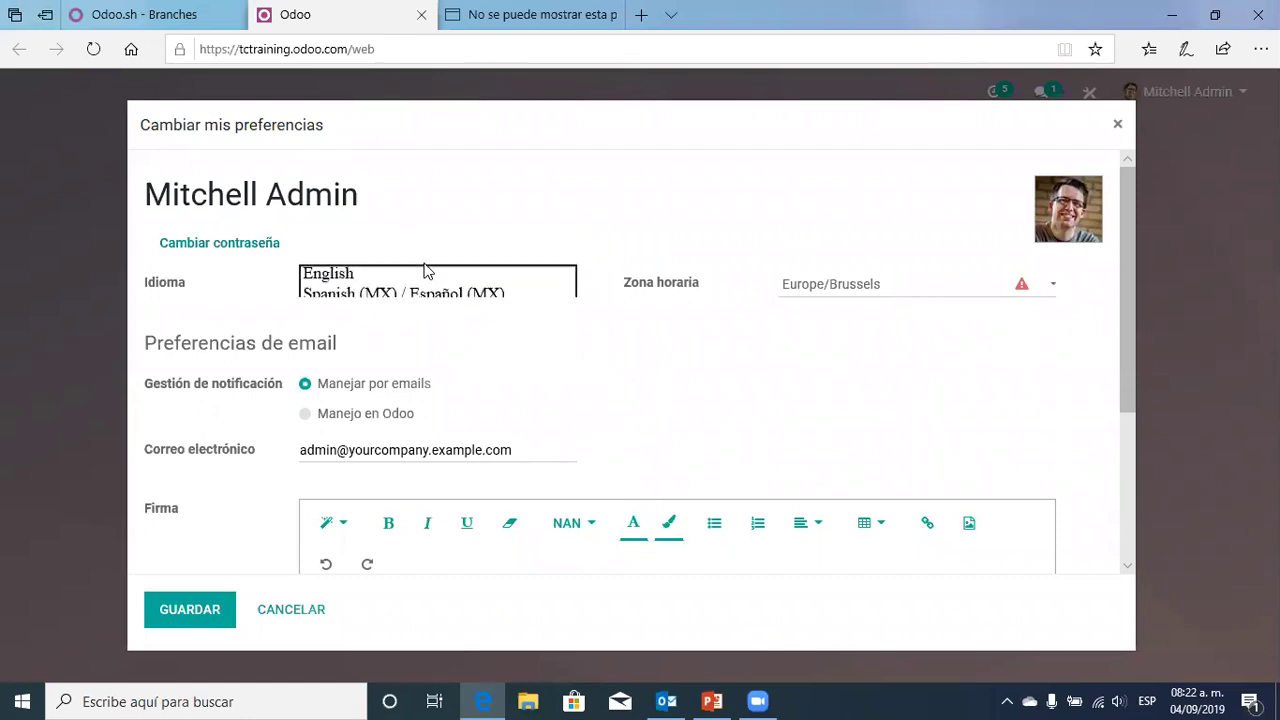
{"action": "left_click", "coordinate": [190, 610]}
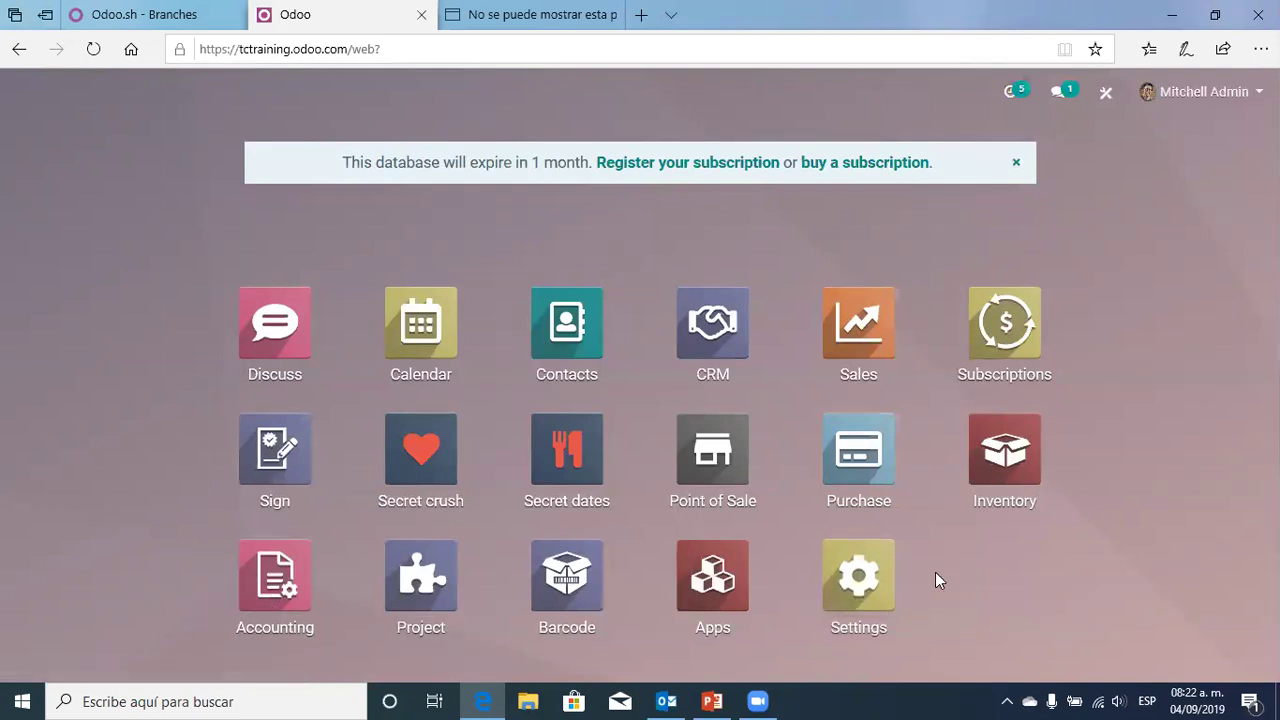
Check the Settings dashboard and search the Apps catalogue for modules matching "Purc", clearing the search filter when done
{"action": "left_click", "coordinate": [857, 592]}
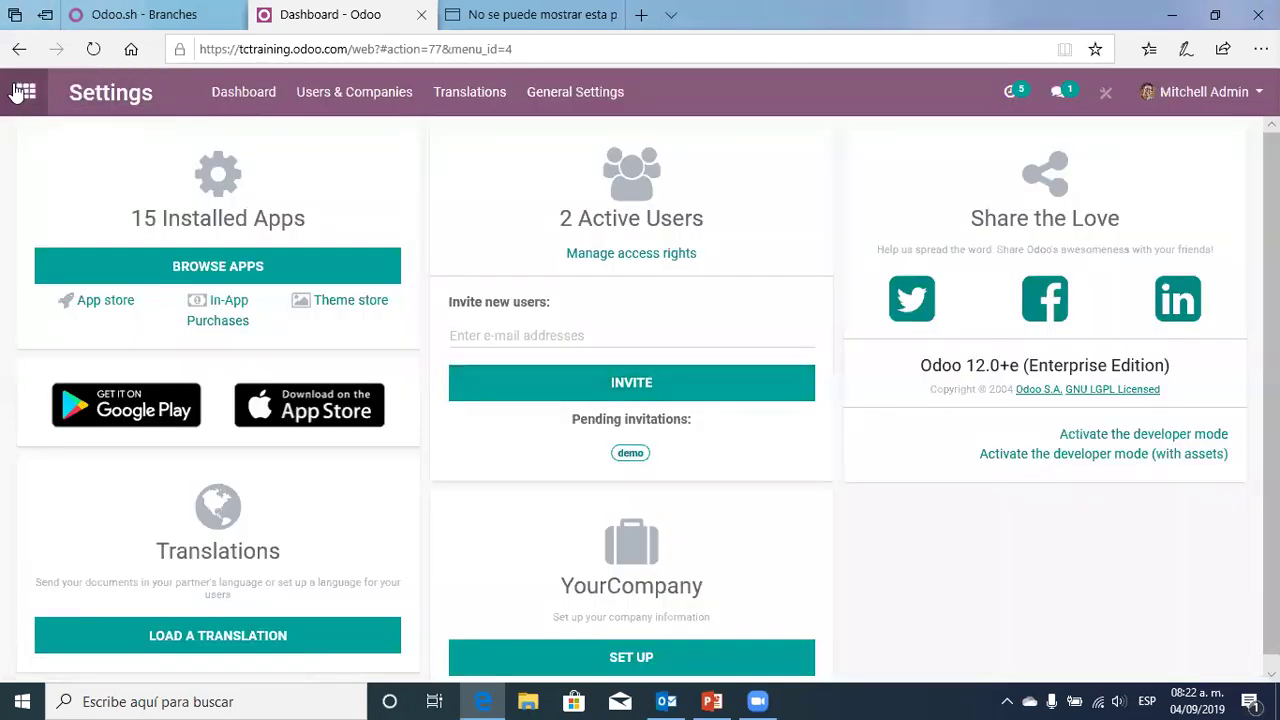
{"action": "left_click", "coordinate": [23, 91]}
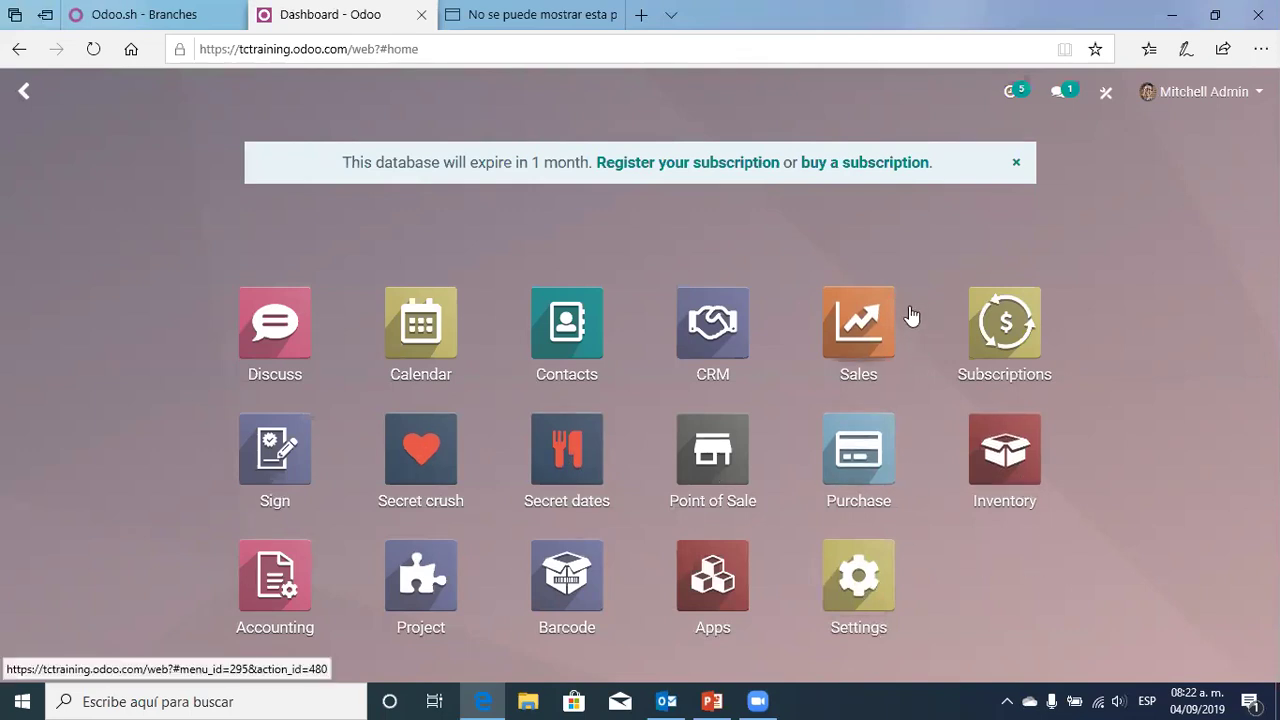
{"action": "left_click", "coordinate": [712, 596]}
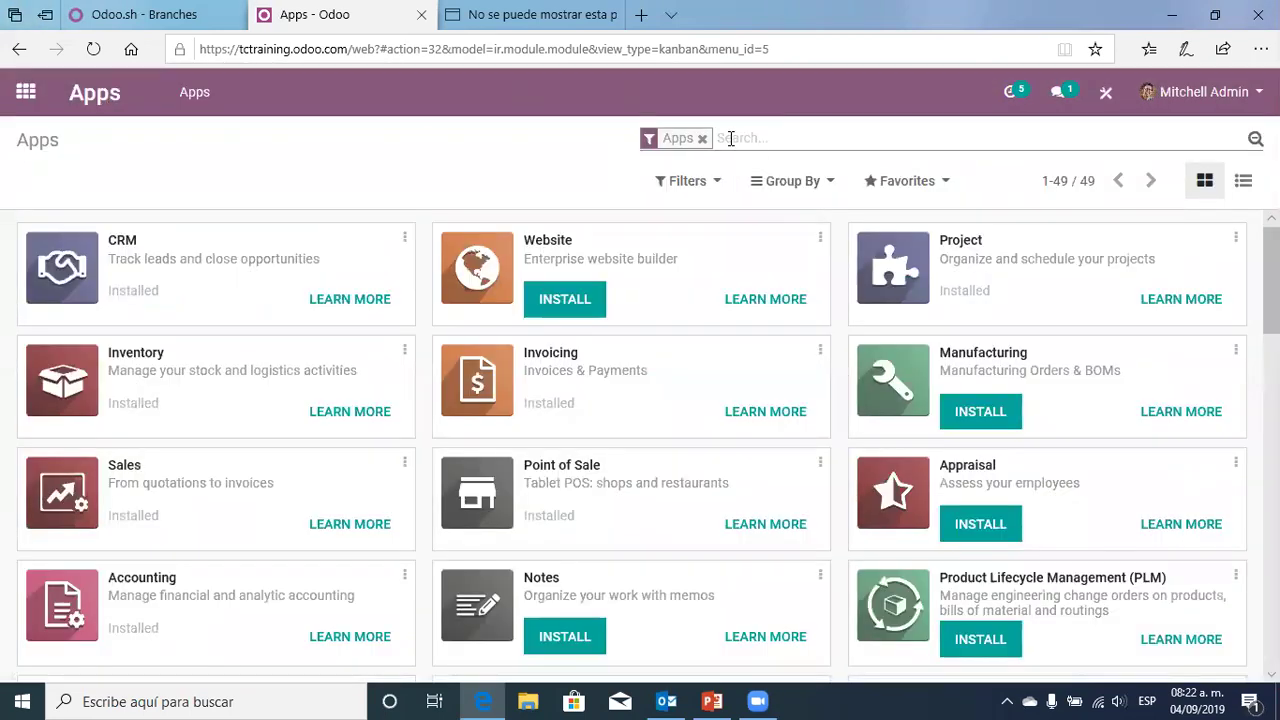
{"action": "type", "text": "S"}
{"action": "key", "text": "BackSpace"}
{"action": "type", "text": "Pur"}
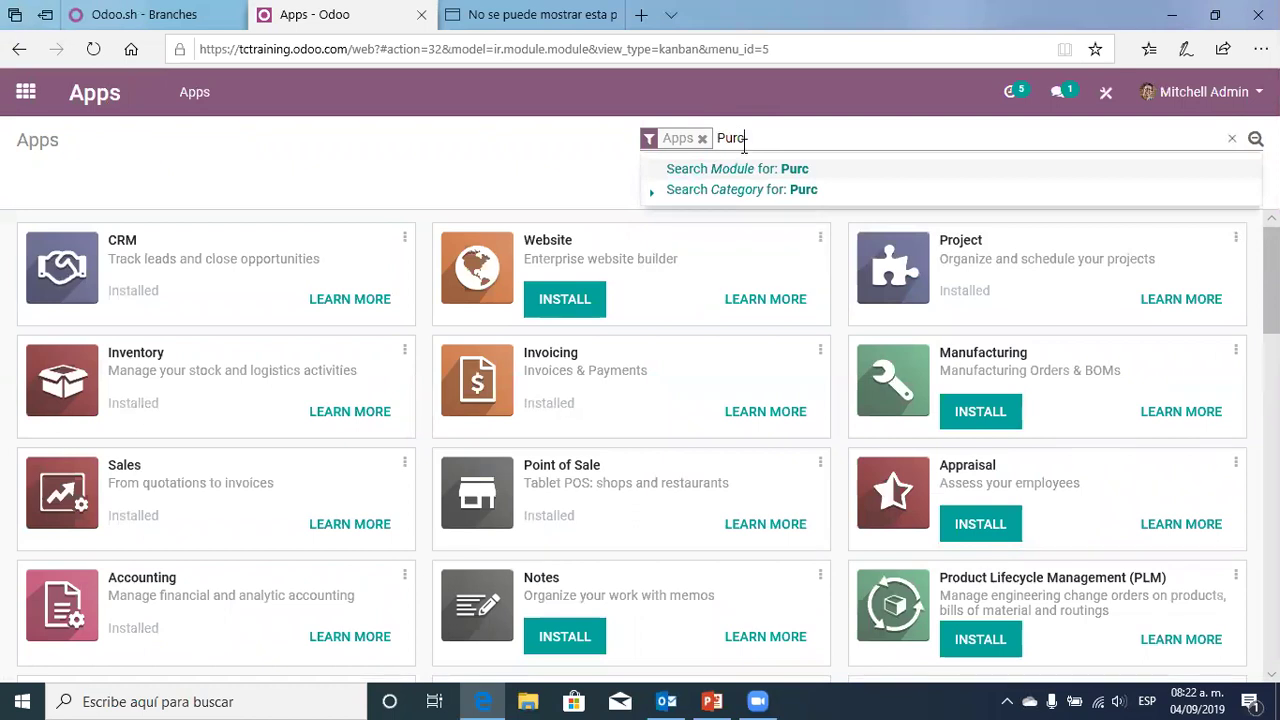
{"action": "type", "text": "c"}
{"action": "left_click", "coordinate": [800, 176]}
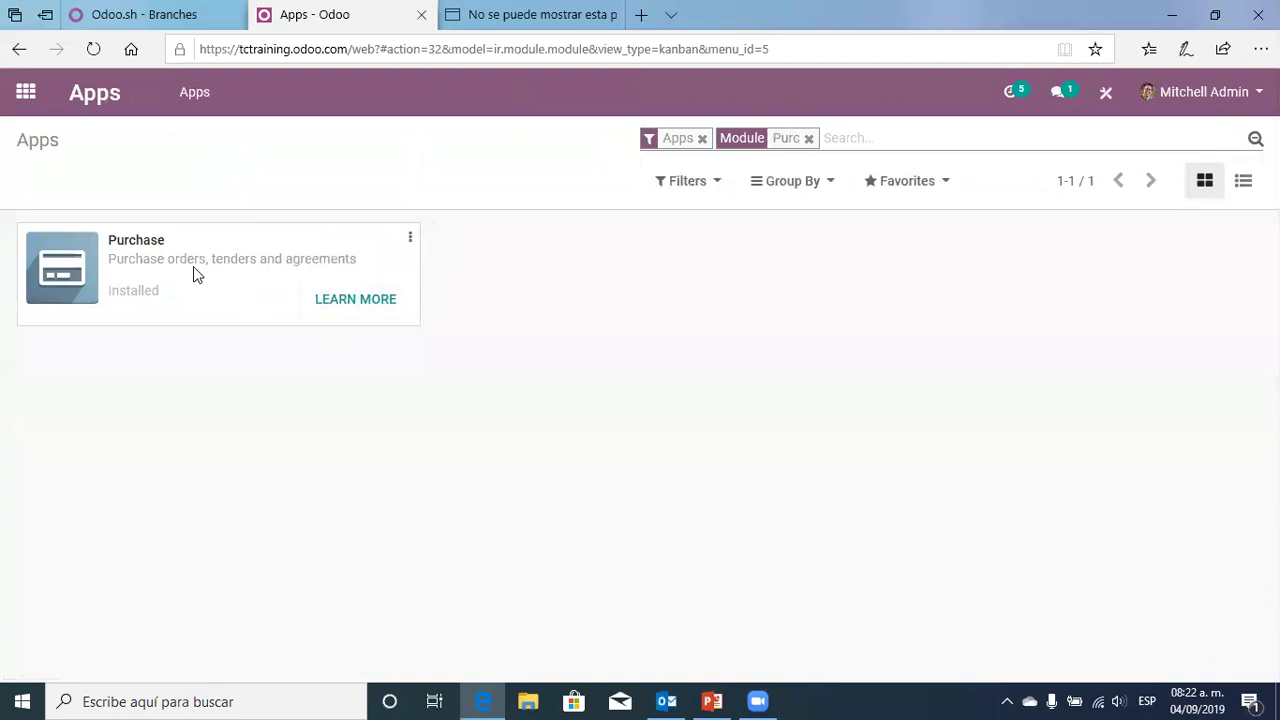
{"action": "left_click", "coordinate": [808, 138]}
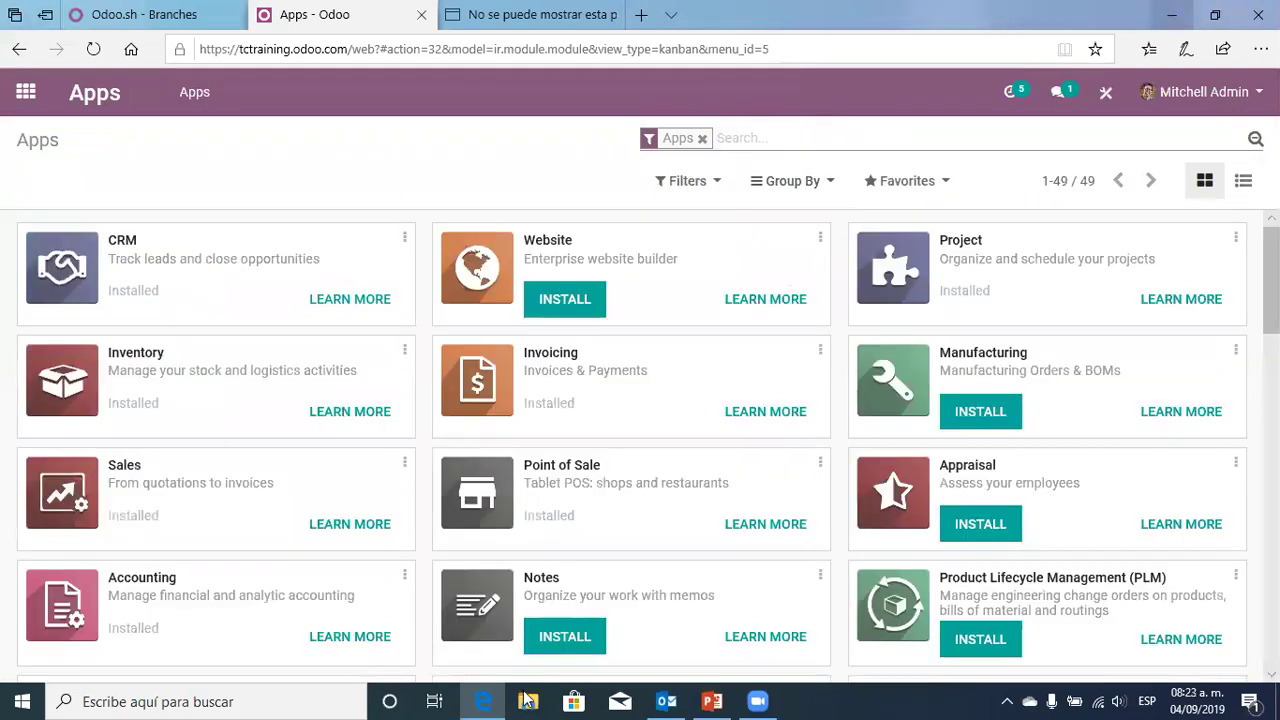
Create a new request for quotation in the Purchase app with Wood Corner as the vendor
{"action": "left_click", "coordinate": [482, 701]}
{"action": "key", "text": "alt+Tab"}
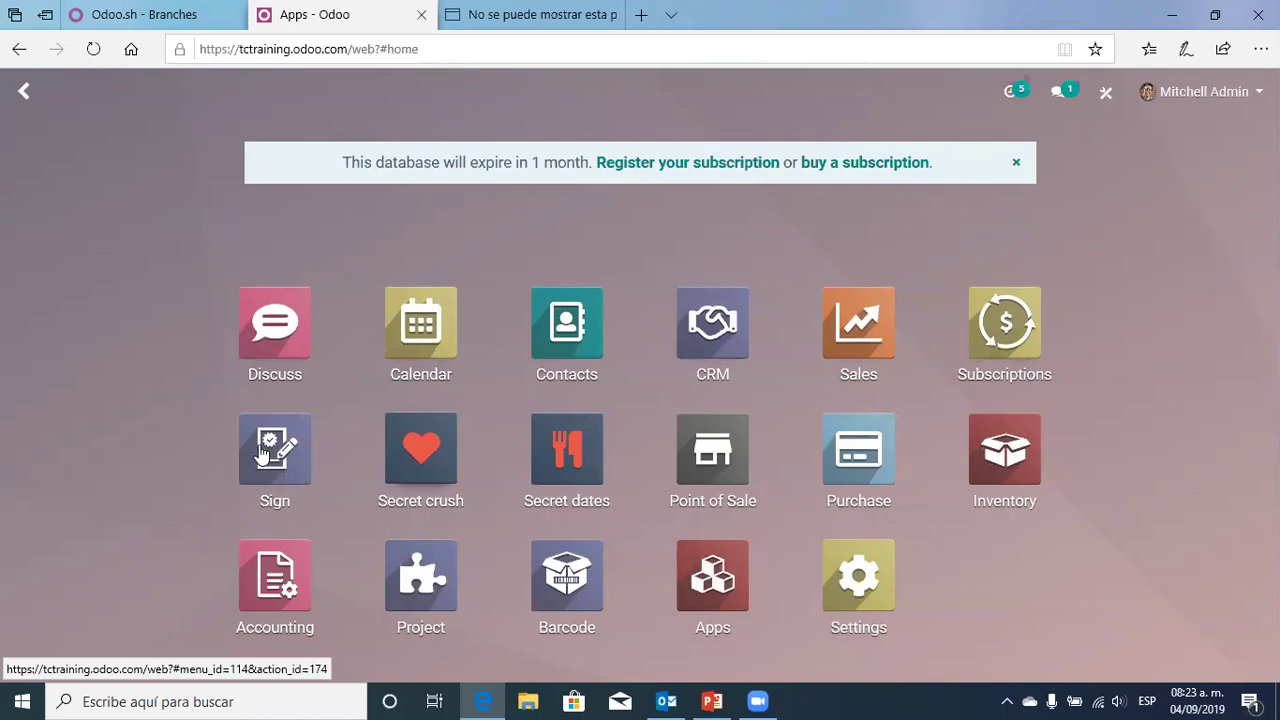
{"action": "left_click", "coordinate": [851, 470]}
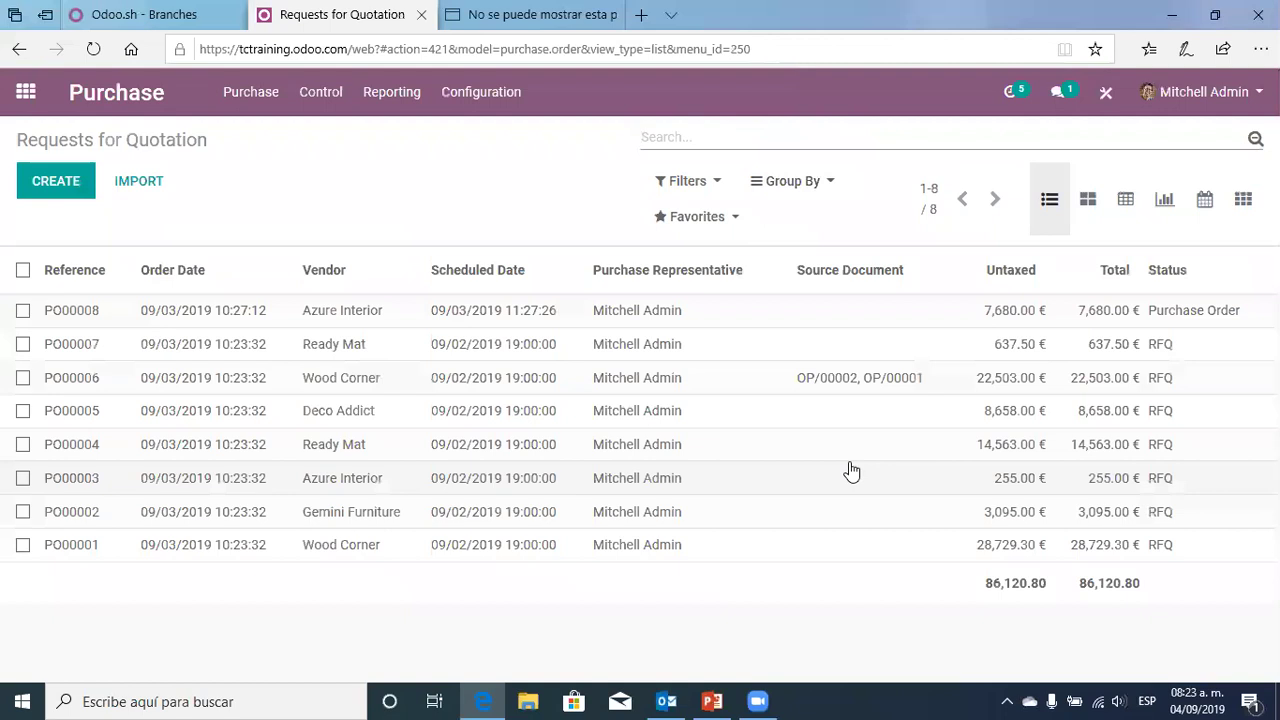
{"action": "left_click", "coordinate": [50, 187]}
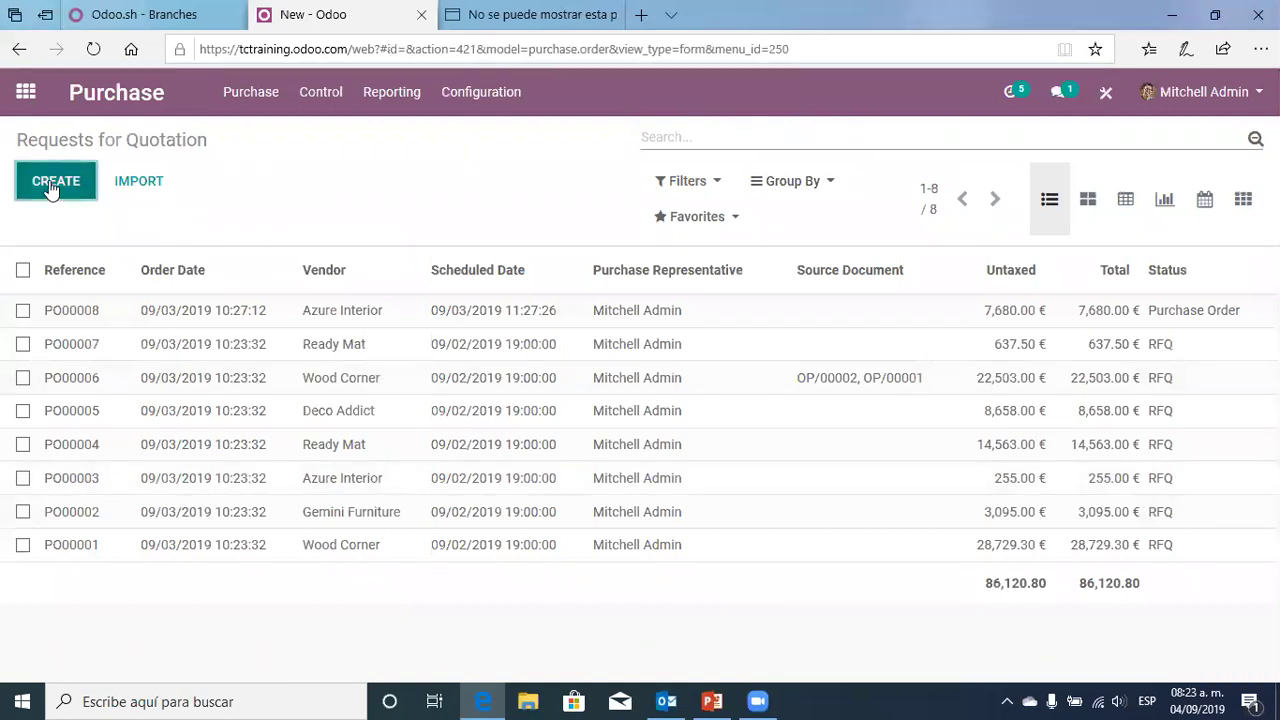
{"action": "left_click", "coordinate": [479, 391]}
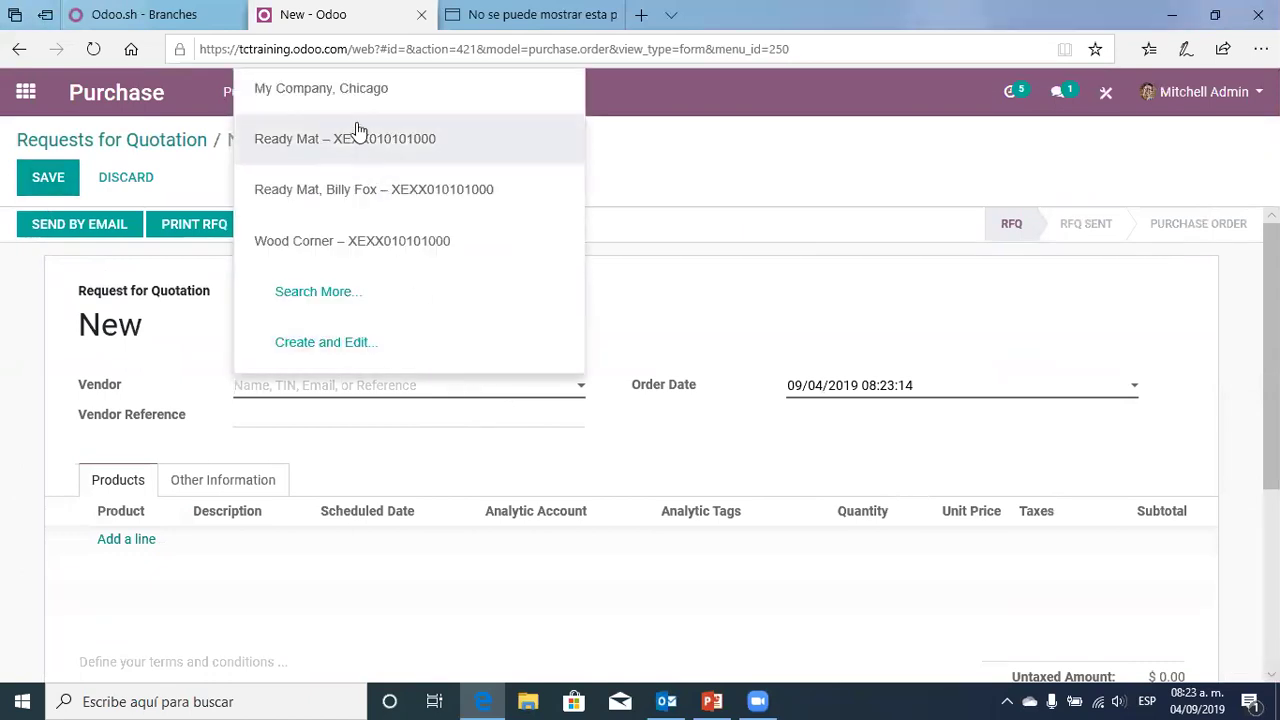
{"action": "left_click", "coordinate": [372, 248]}
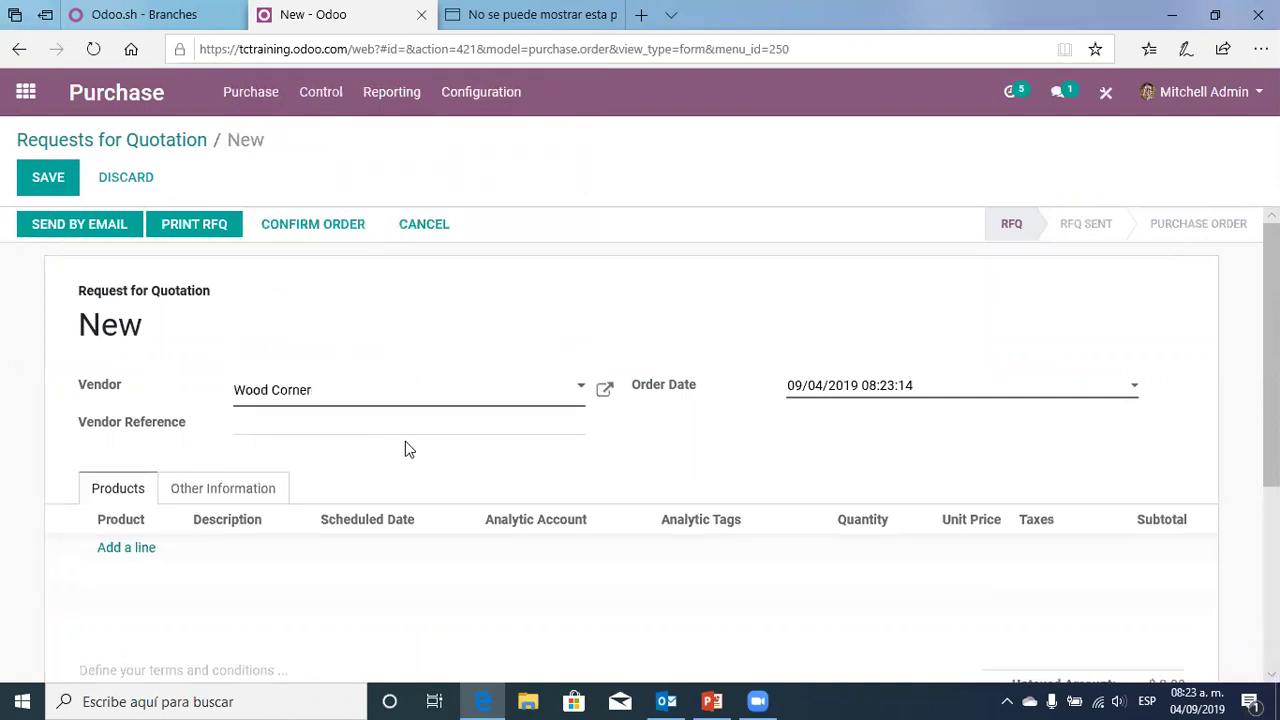
{"action": "left_click", "coordinate": [942, 393]}
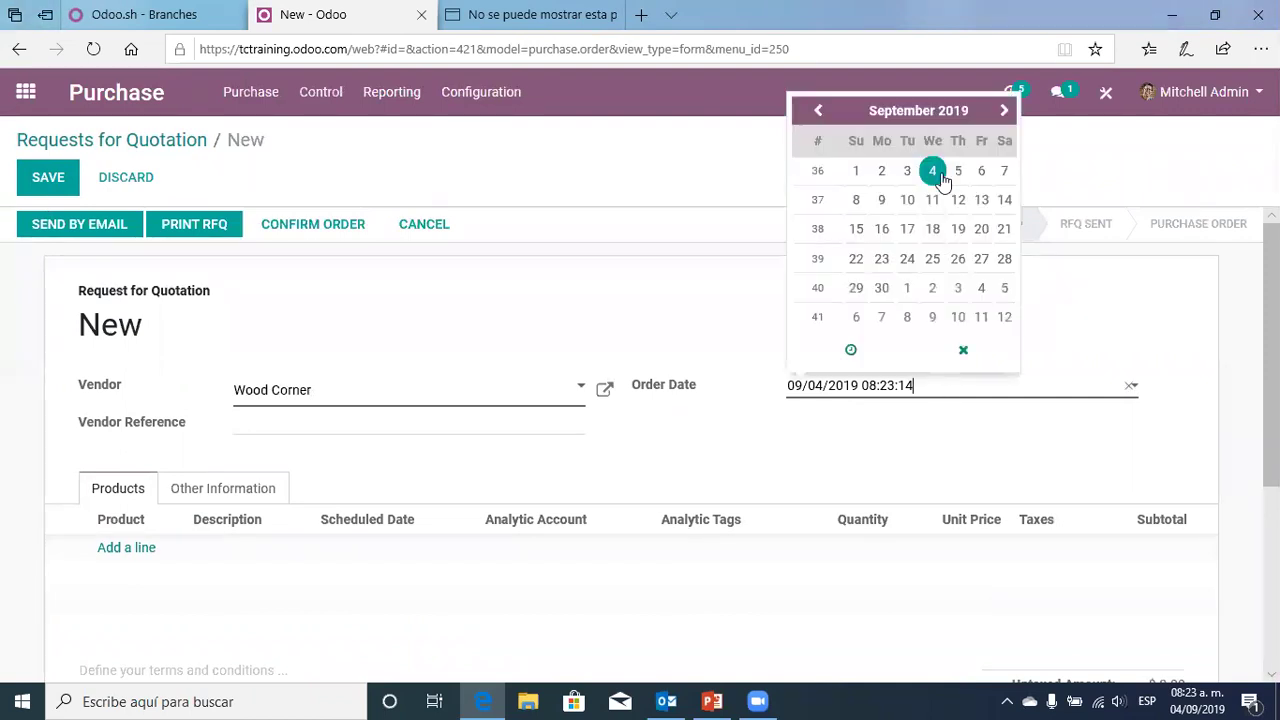
Add a product line for [E-COM07] Large Cabinet to the request for quotation
{"action": "left_click", "coordinate": [121, 556]}
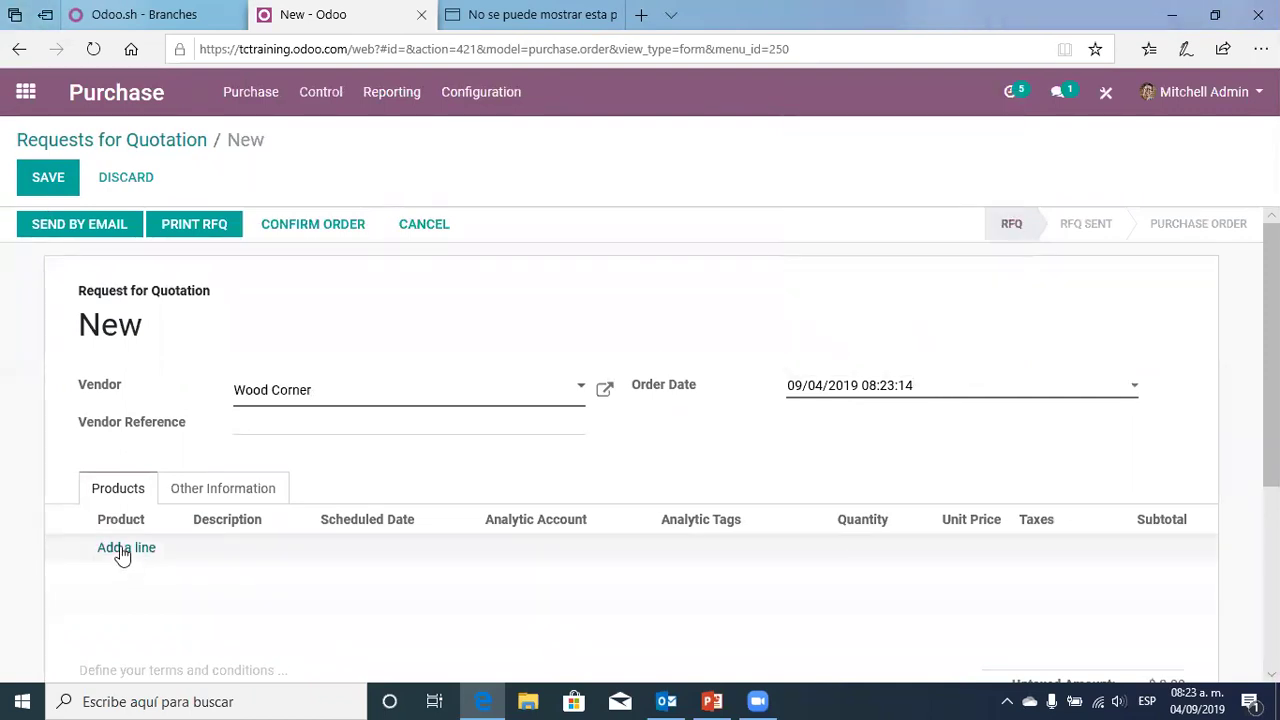
{"action": "left_click", "coordinate": [121, 556]}
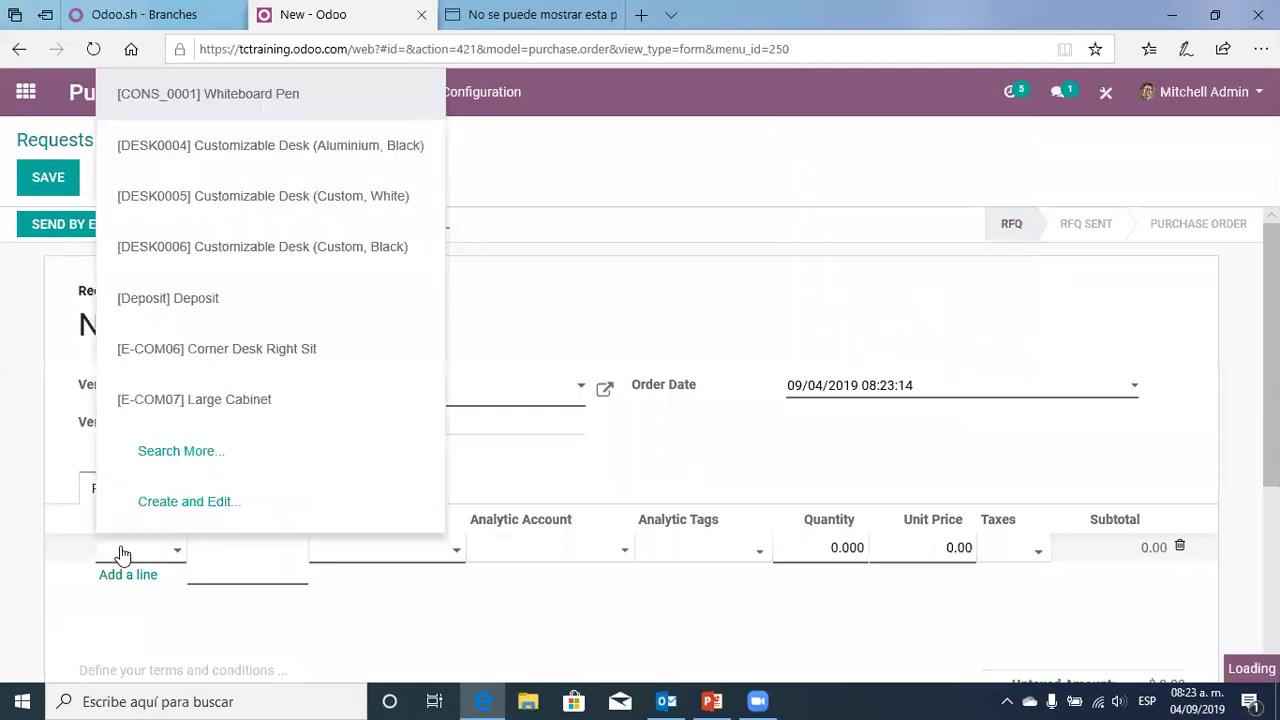
{"action": "left_click", "coordinate": [203, 409]}
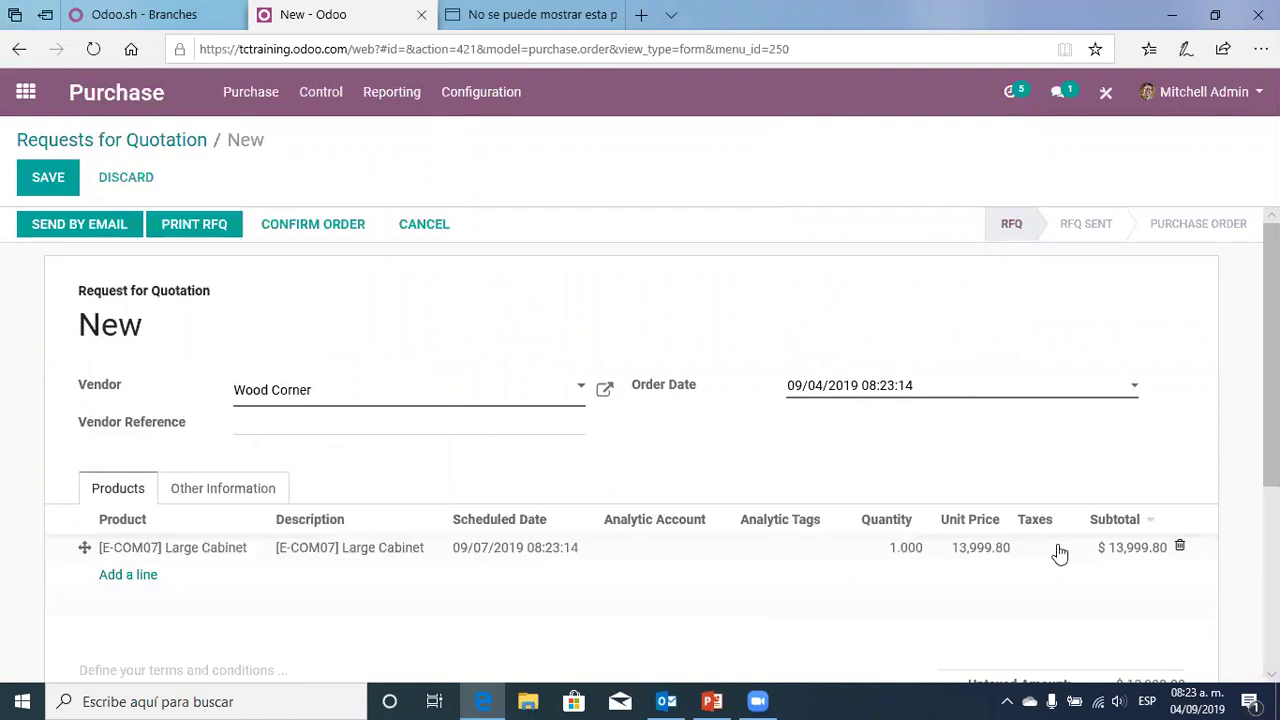
Apply the IVA(16%) COMPRAS tax to the Large Cabinet line, finding it in the full tax list
{"action": "left_click", "coordinate": [1058, 566]}
{"action": "left_click", "coordinate": [1061, 553]}
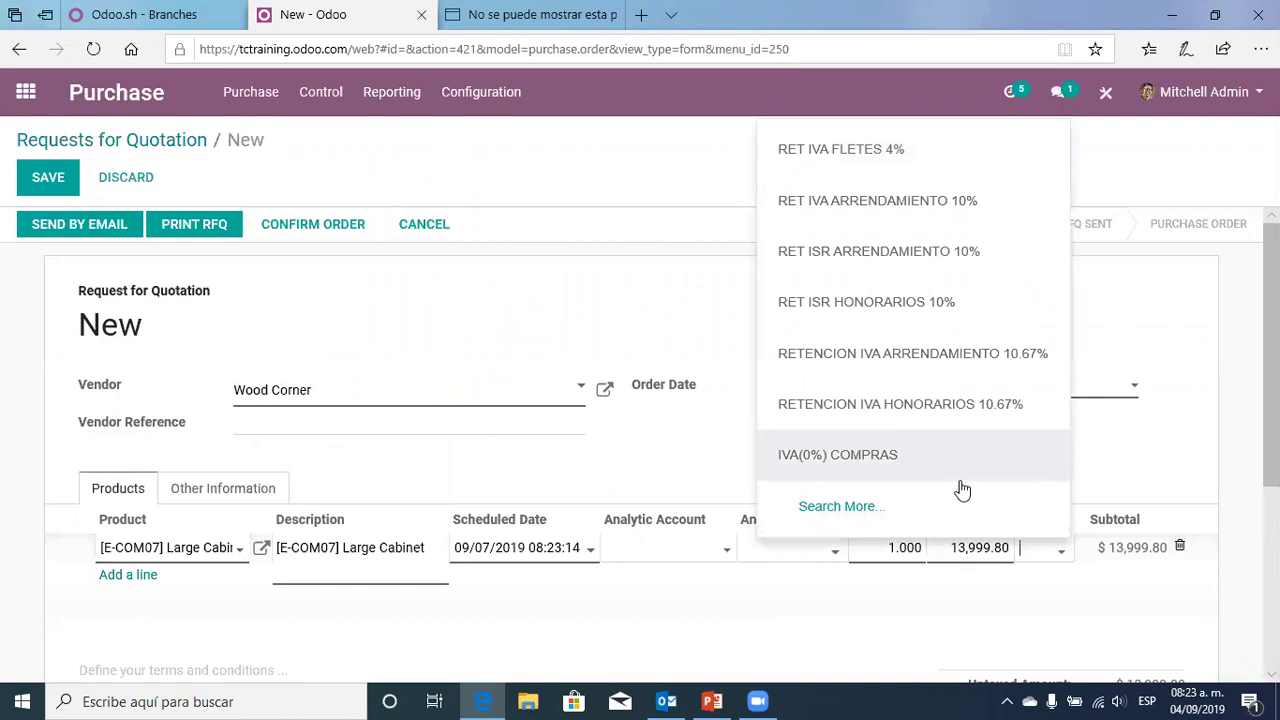
{"action": "left_click", "coordinate": [900, 508]}
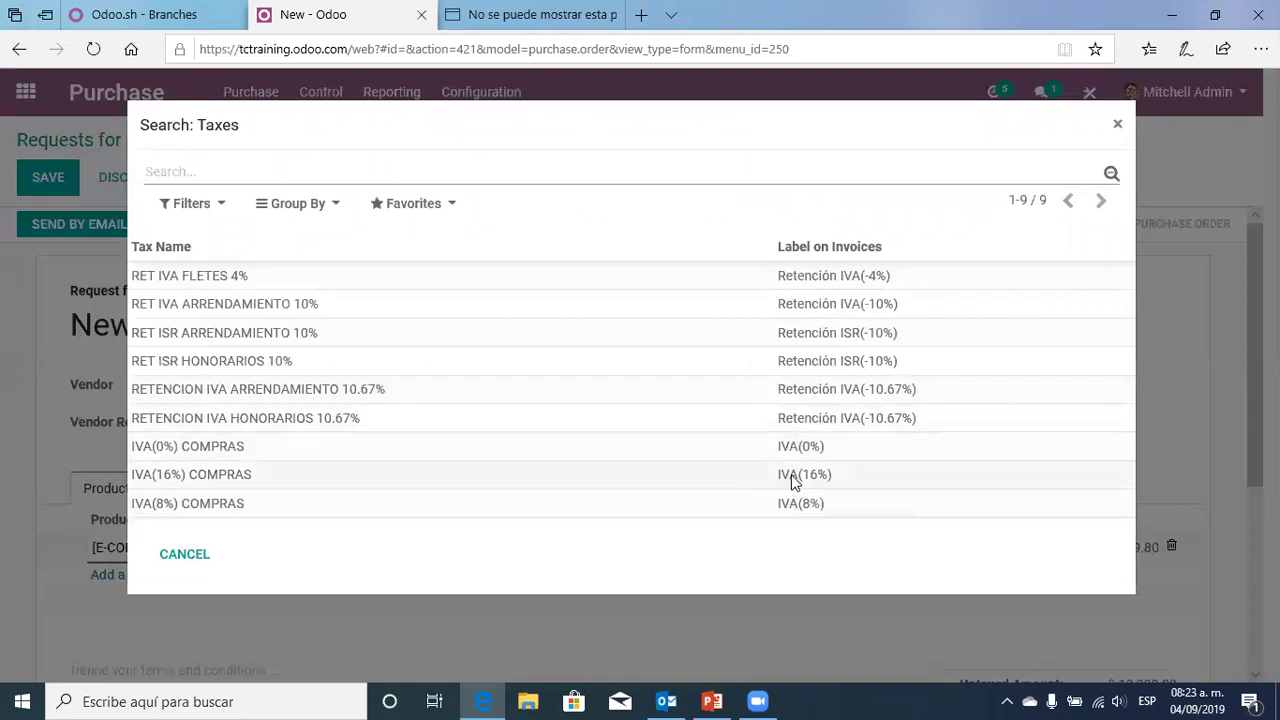
{"action": "left_click", "coordinate": [792, 476]}
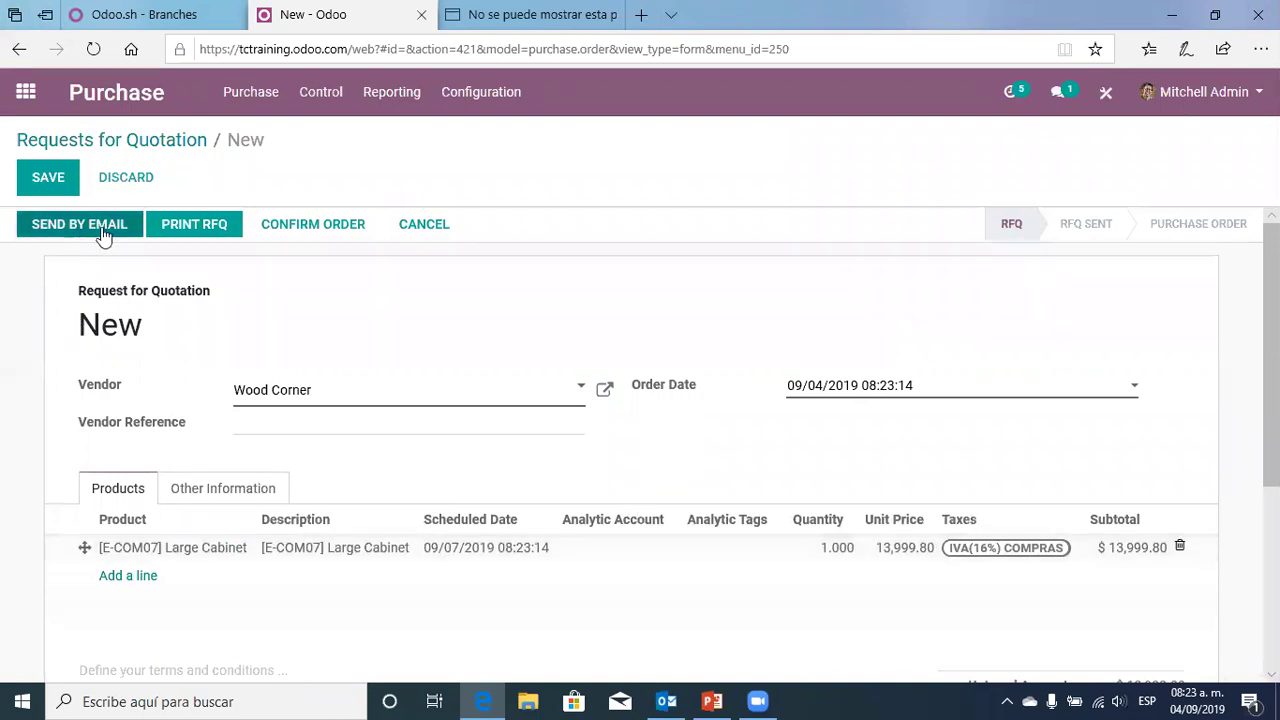
Clear the unit price of the Large Cabinet line
{"action": "left_click", "coordinate": [895, 559]}
{"action": "key", "text": "BackSpace"}
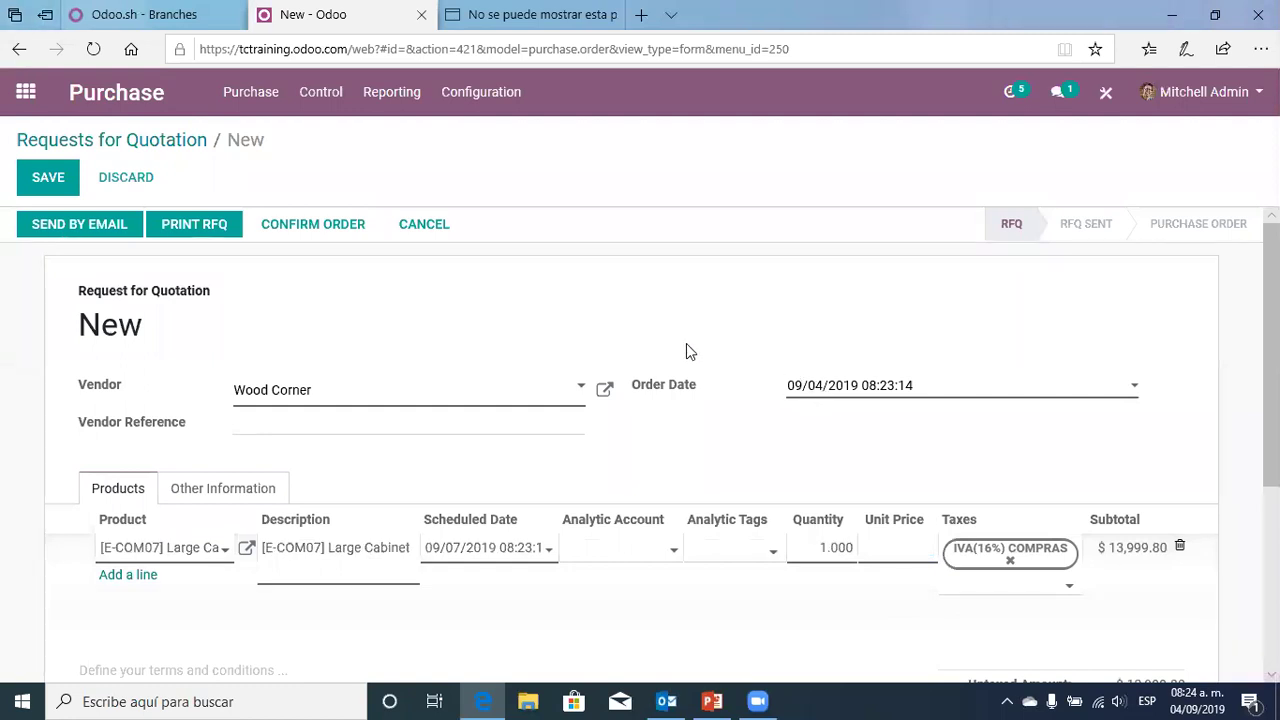
{"action": "left_click", "coordinate": [1006, 568]}
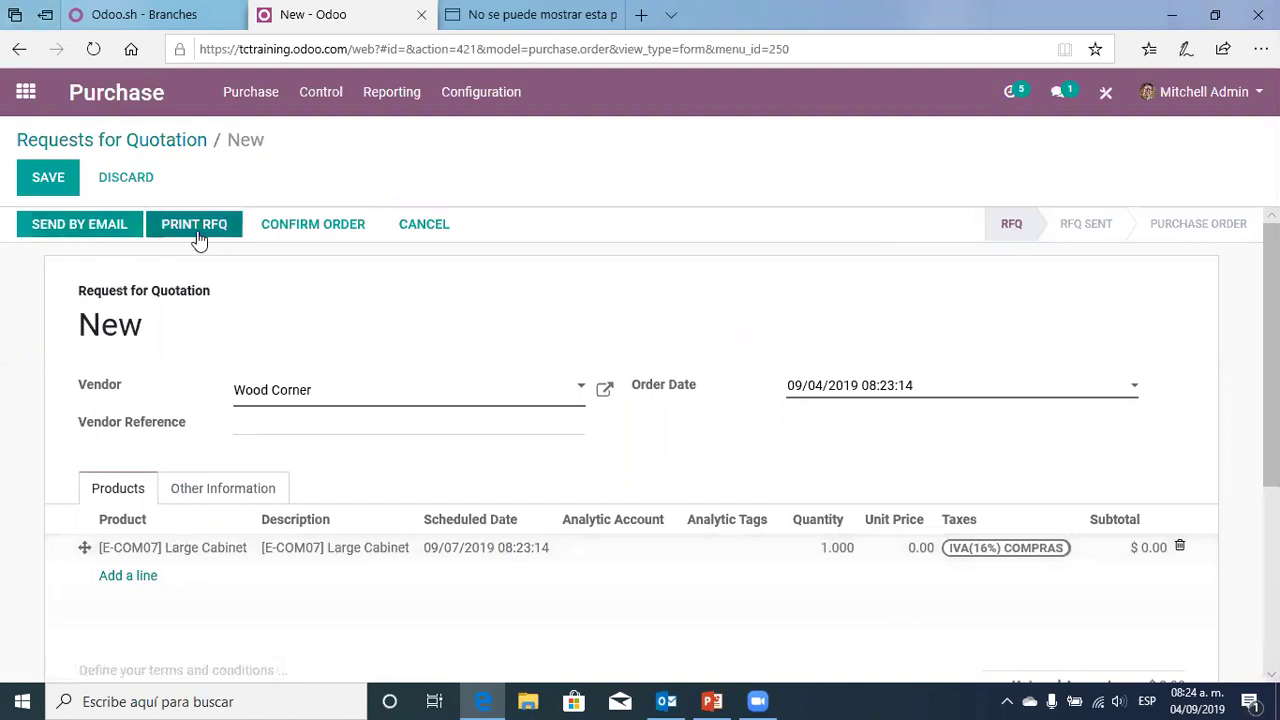
Send the request for quotation to Wood Corner by email with the RFQ PDF attached, adding no other file
{"action": "left_click", "coordinate": [95, 228]}
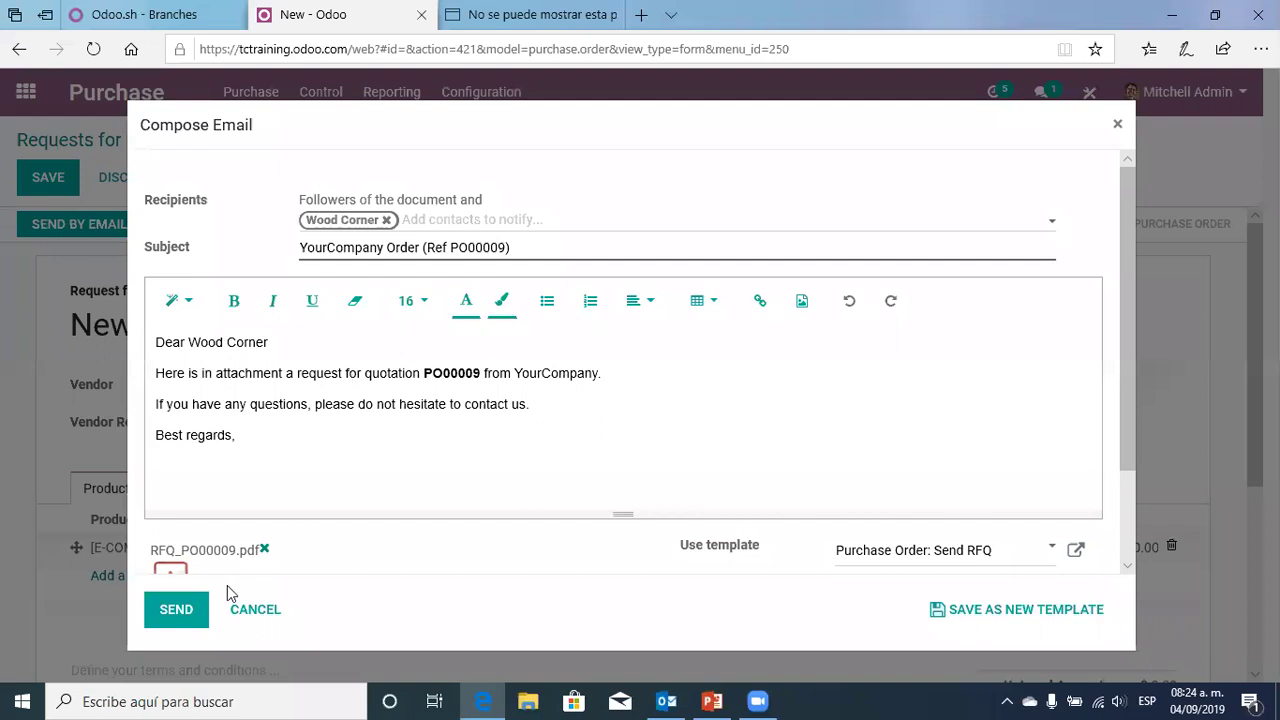
{"action": "scroll", "coordinate": [212, 500], "scroll_direction": "down", "scroll_amount": 2}
{"action": "left_click", "coordinate": [222, 516]}
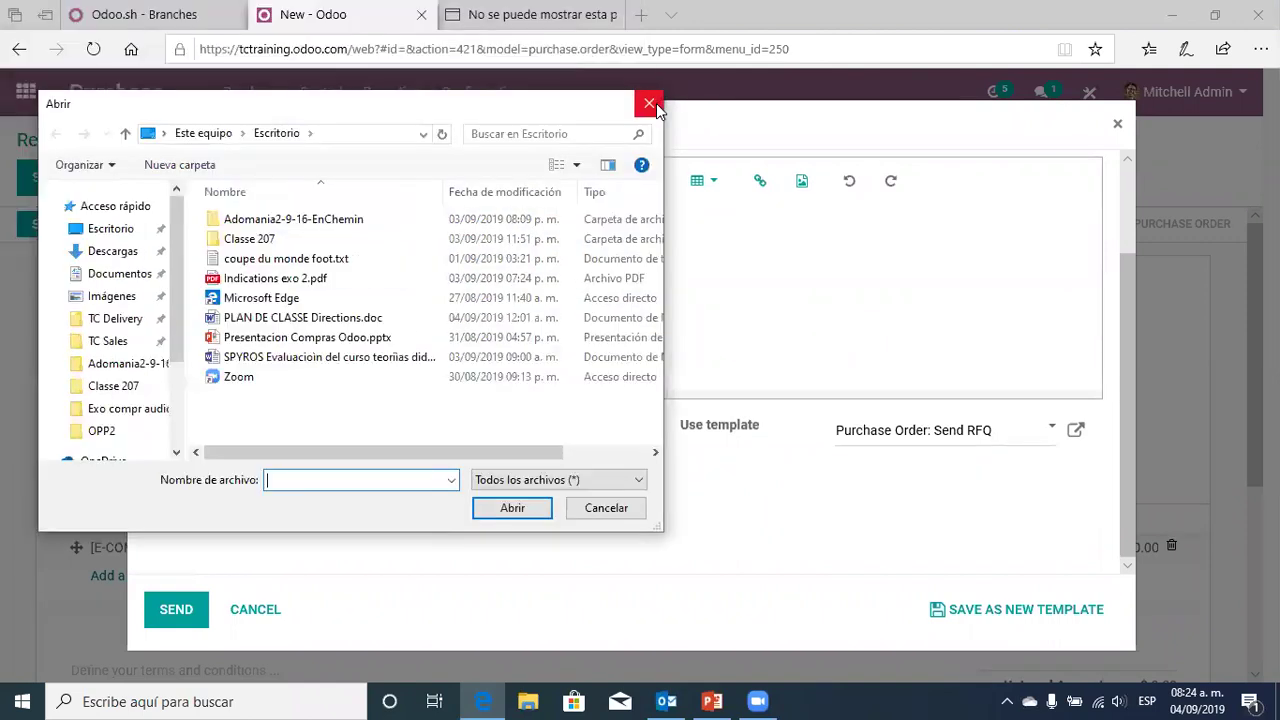
{"action": "left_click", "coordinate": [575, 418]}
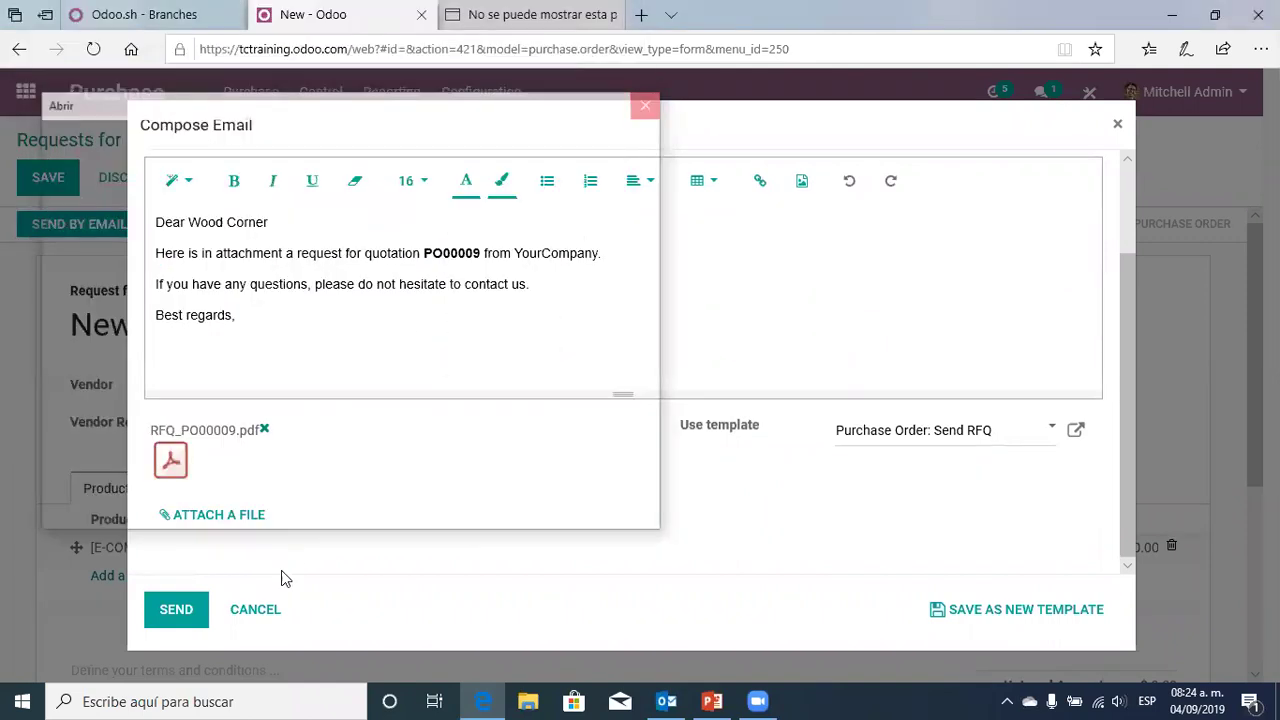
{"action": "left_click", "coordinate": [175, 607]}
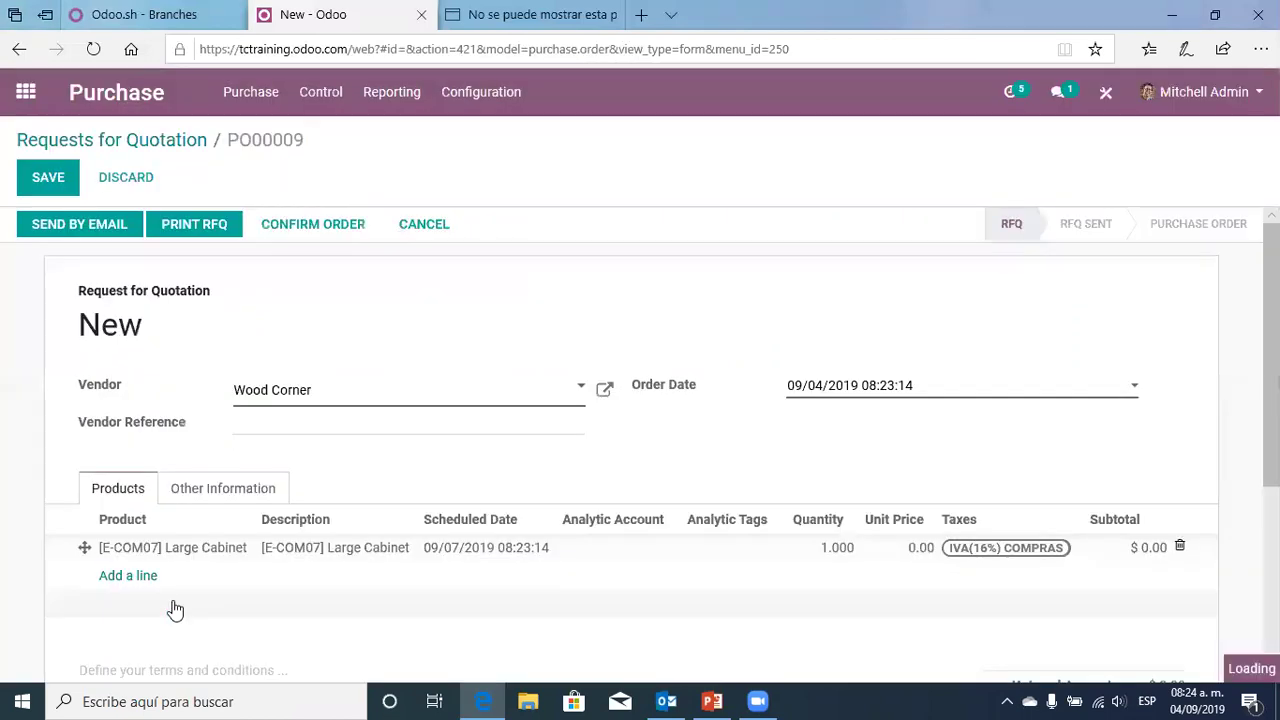
Open the RFQ PDF attached to the sent message in the request's message history
{"action": "scroll", "coordinate": [433, 556], "scroll_direction": "down", "scroll_amount": 3}
{"action": "scroll", "coordinate": [433, 556], "scroll_direction": "down", "scroll_amount": 4}
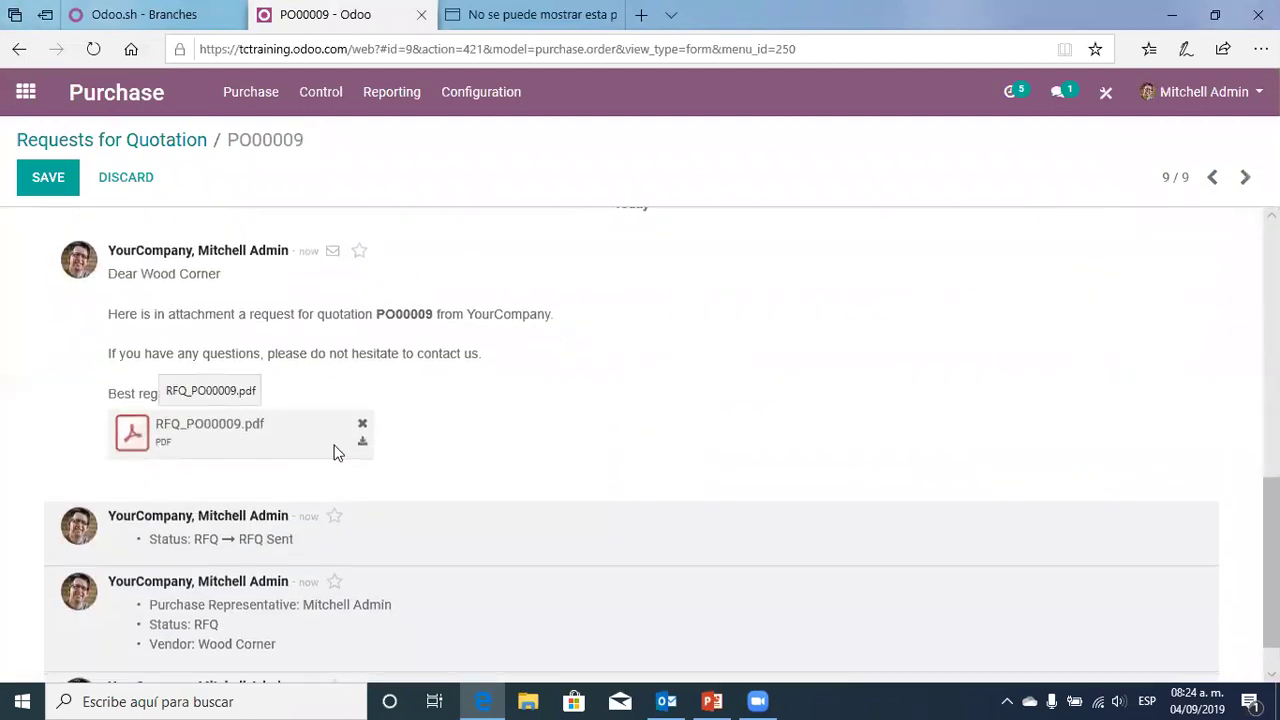
{"action": "left_click", "coordinate": [362, 442]}
{"action": "left_click", "coordinate": [708, 656]}
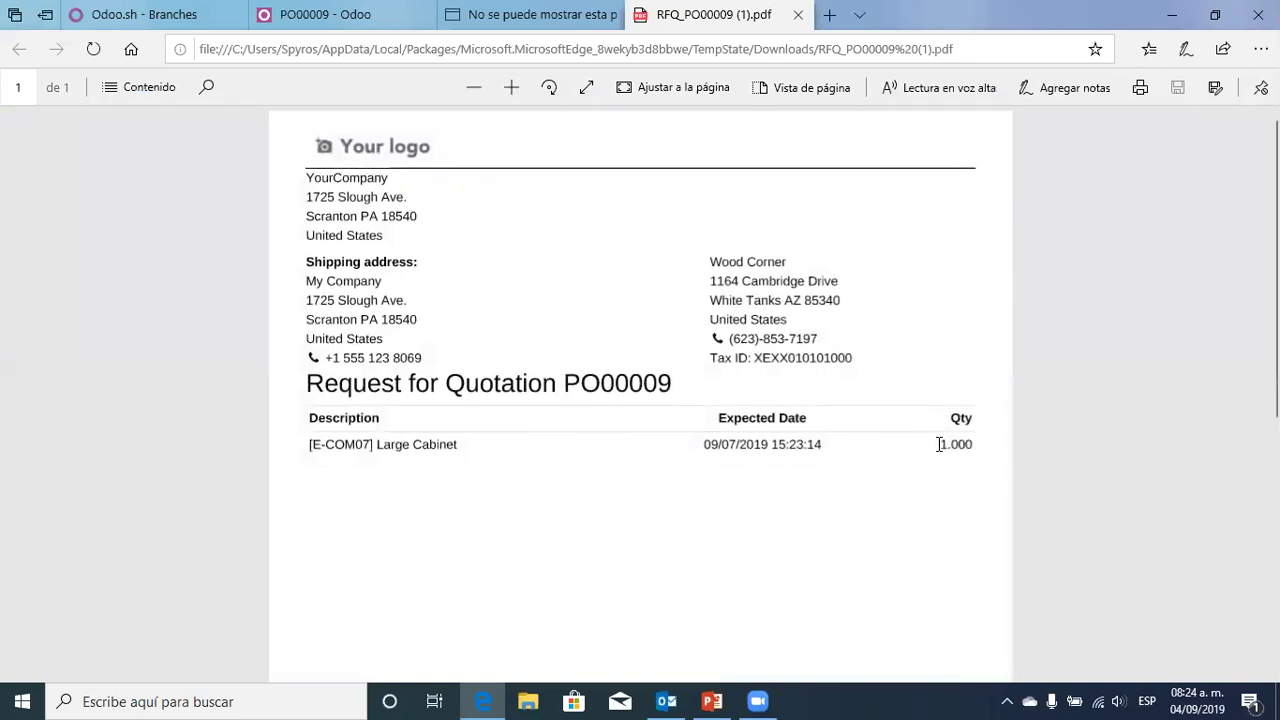
Examine the product description and quantity in the RFQ PDF, close it and return to the request for quotation form
{"action": "left_click_drag", "start_coordinate": [938, 444], "coordinate": [983, 443]}
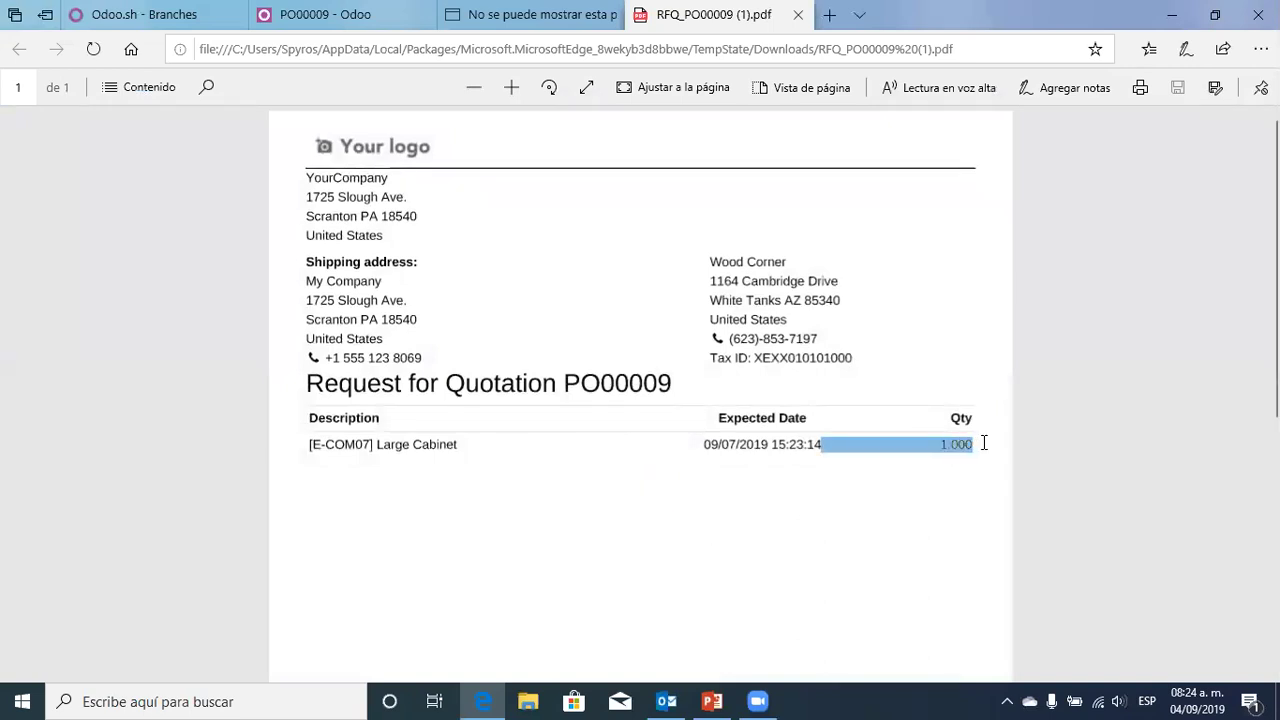
{"action": "left_click", "coordinate": [750, 449]}
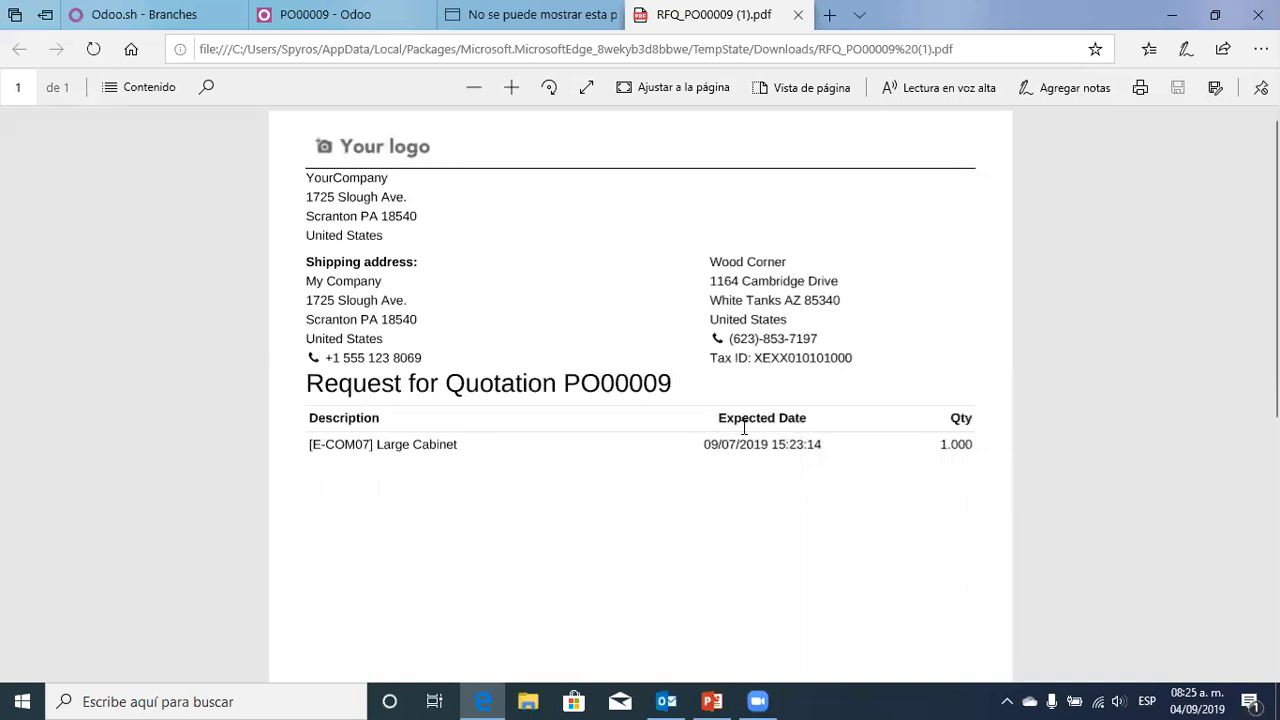
{"action": "left_click_drag", "start_coordinate": [938, 444], "coordinate": [997, 440]}
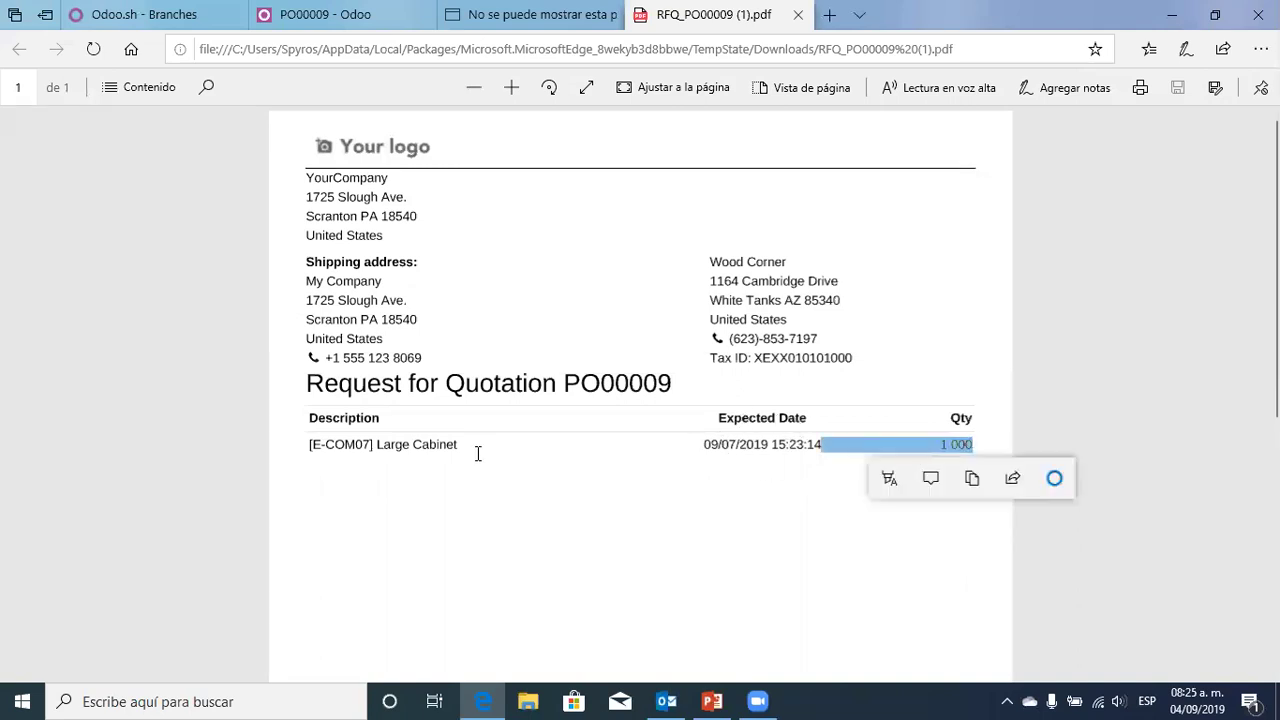
{"action": "left_click", "coordinate": [380, 449]}
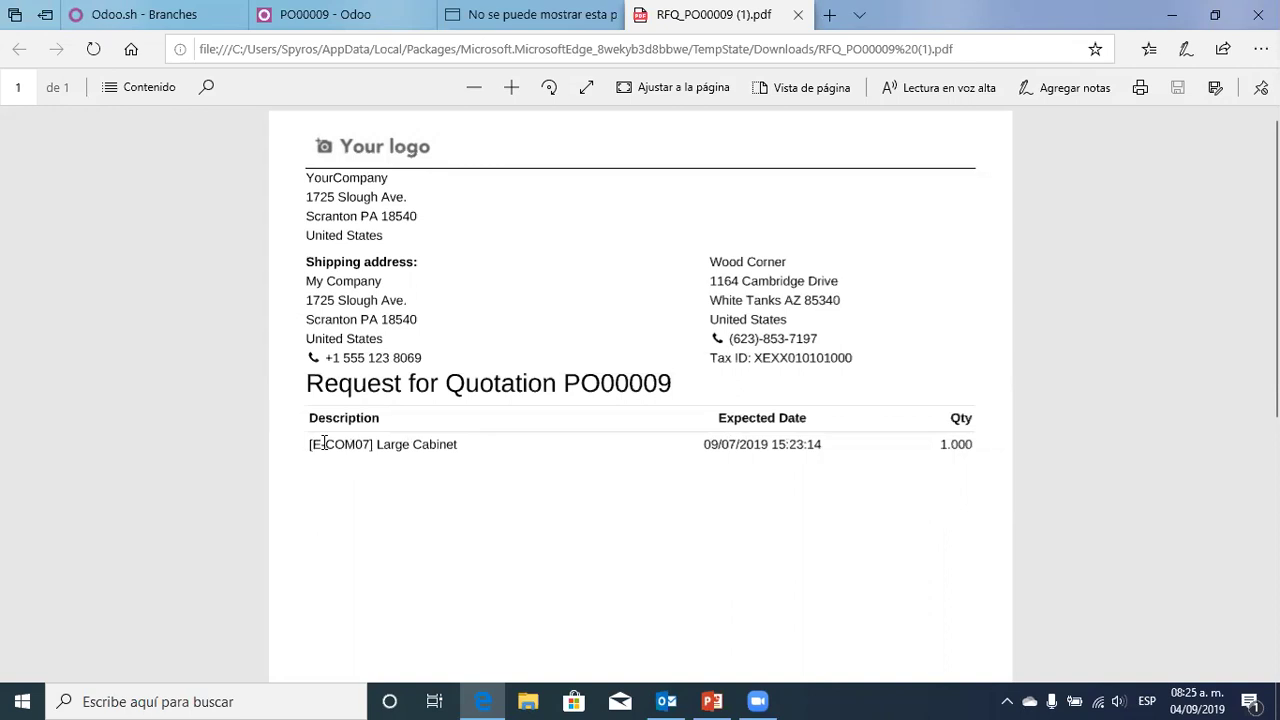
{"action": "left_click_drag", "start_coordinate": [310, 443], "coordinate": [497, 440]}
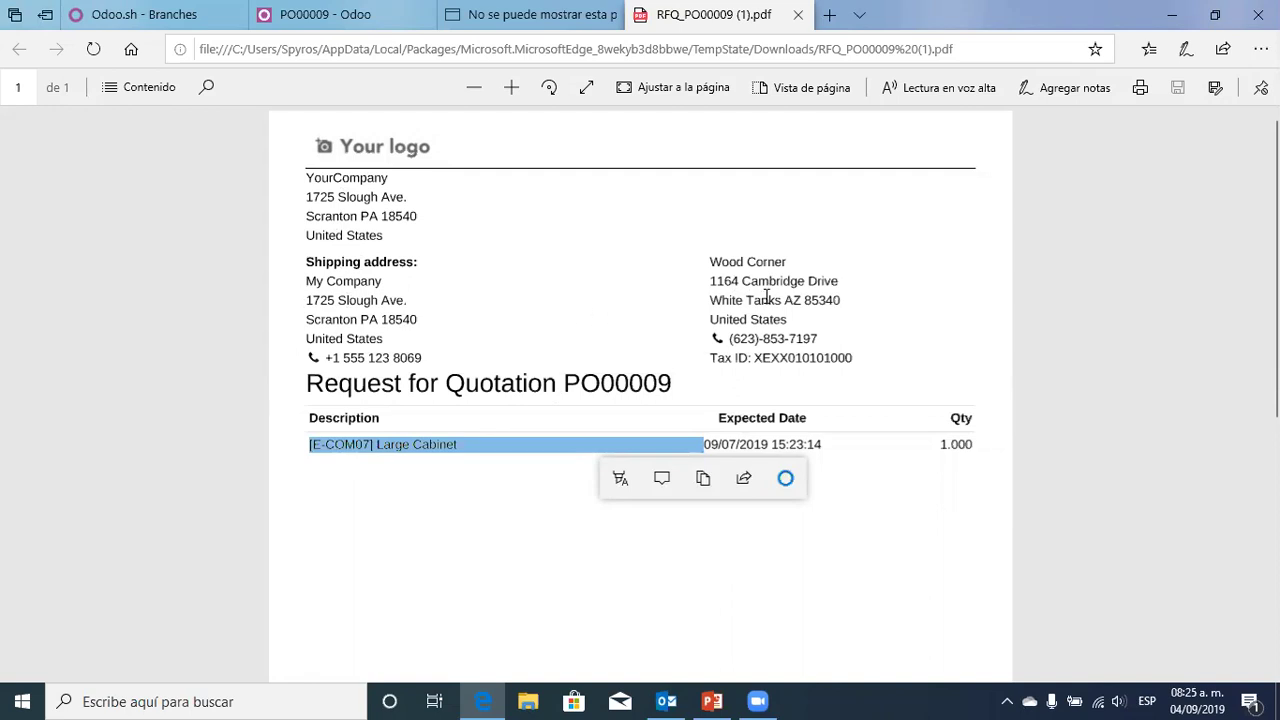
{"action": "left_click", "coordinate": [798, 14]}
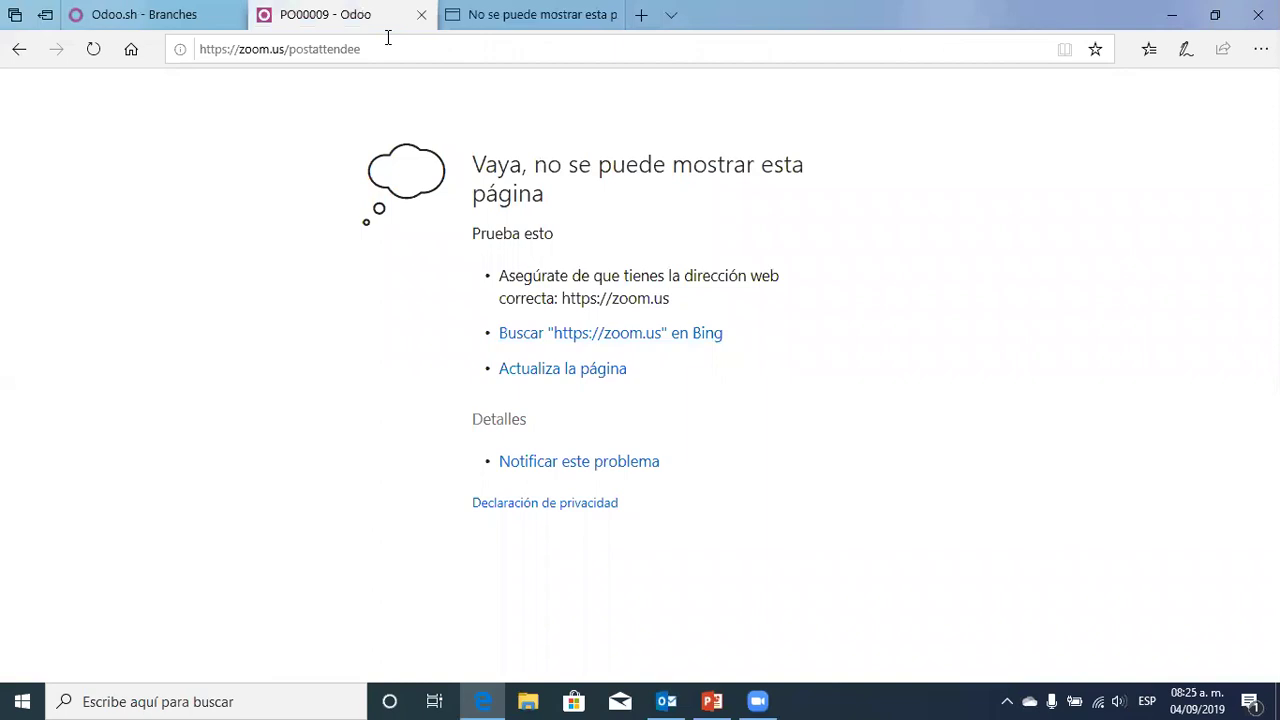
{"action": "scroll", "coordinate": [414, 449], "scroll_direction": "up", "scroll_amount": 10}
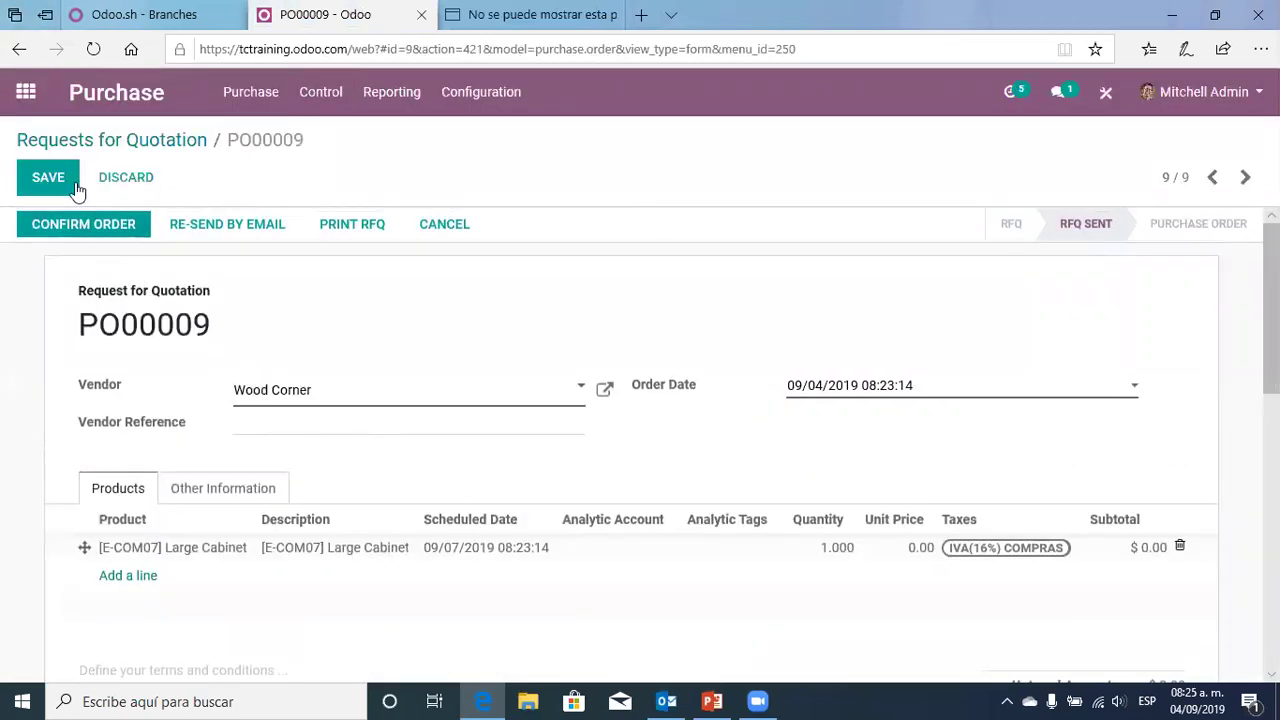
Set the Large Cabinet line's unit price to 20,000 and confirm the order
{"action": "left_click", "coordinate": [903, 553]}
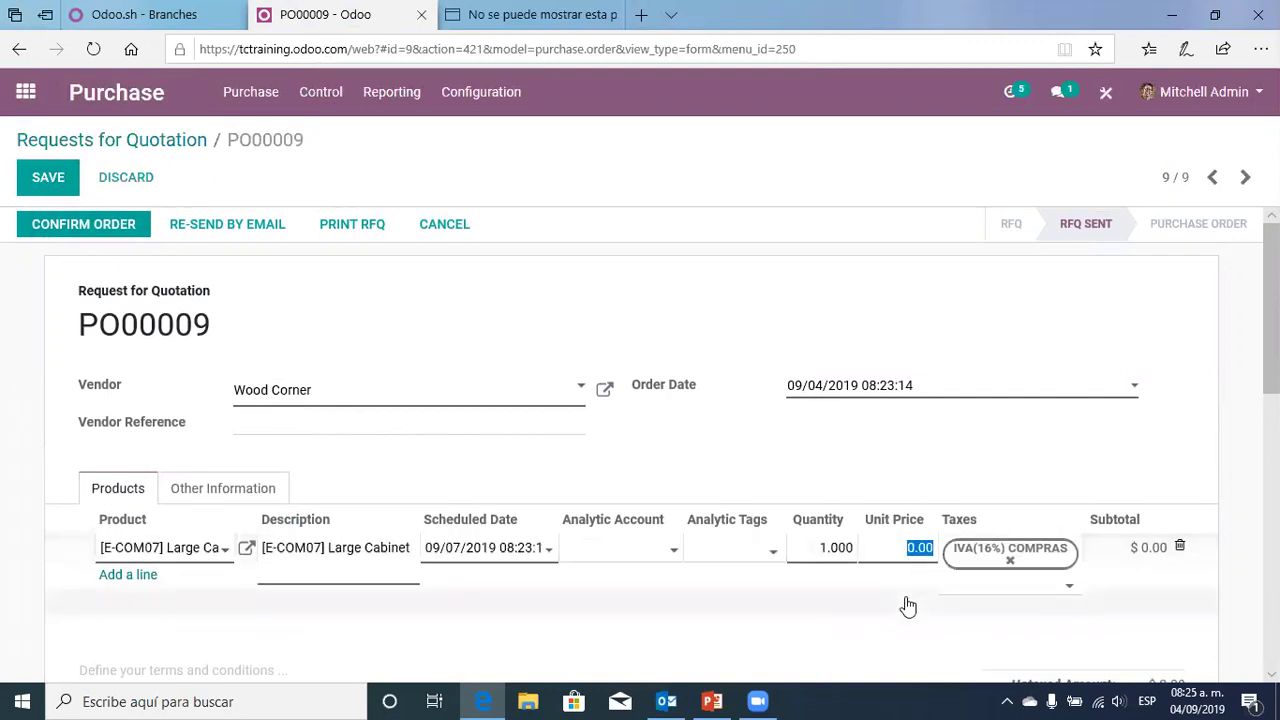
{"action": "type", "text": "20,00"}
{"action": "left_click", "coordinate": [995, 436]}
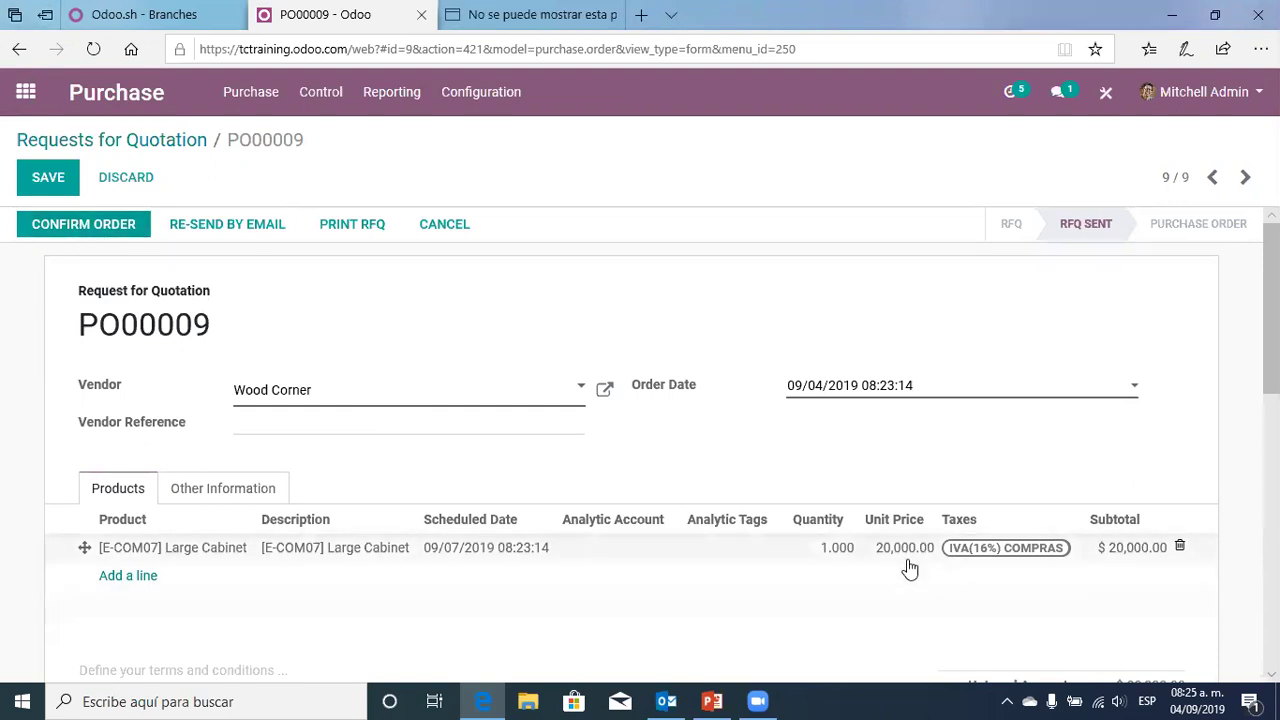
{"action": "left_click", "coordinate": [83, 226]}
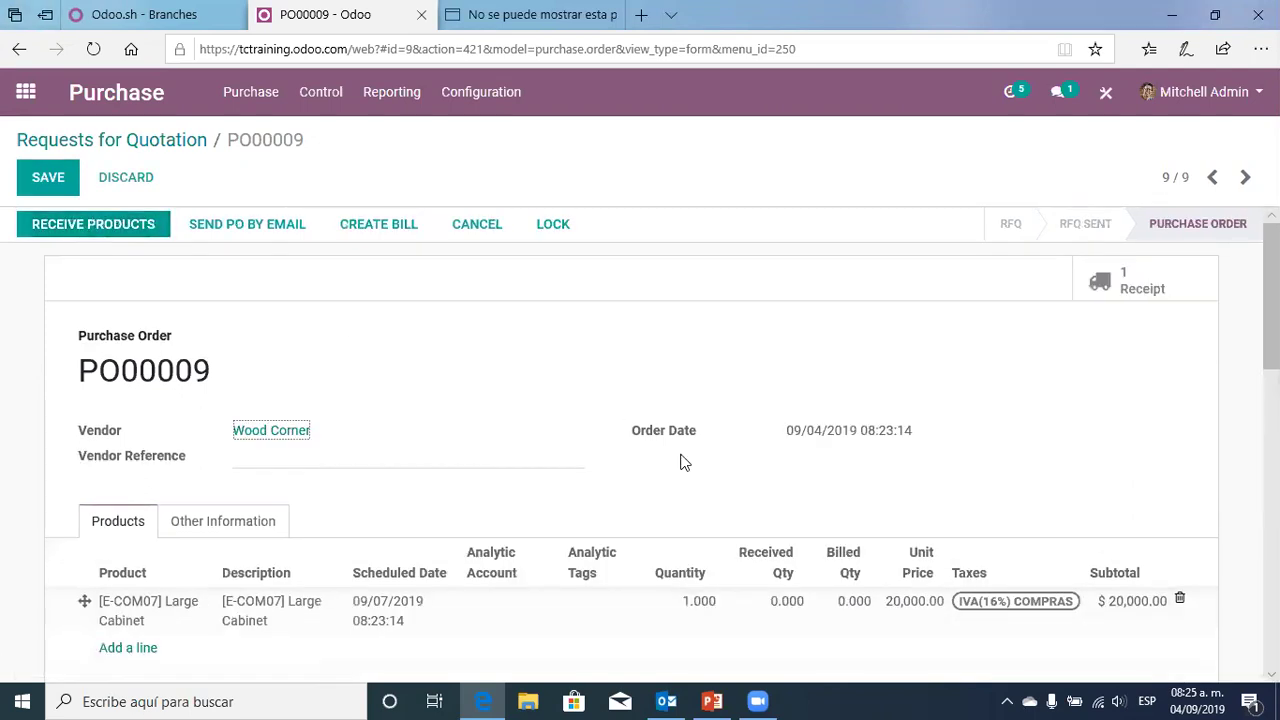
Validate the purchase order's receipt as an immediate transfer of all reserved quantities and return to the order
{"action": "scroll", "coordinate": [683, 457], "scroll_direction": "down", "scroll_amount": 2}
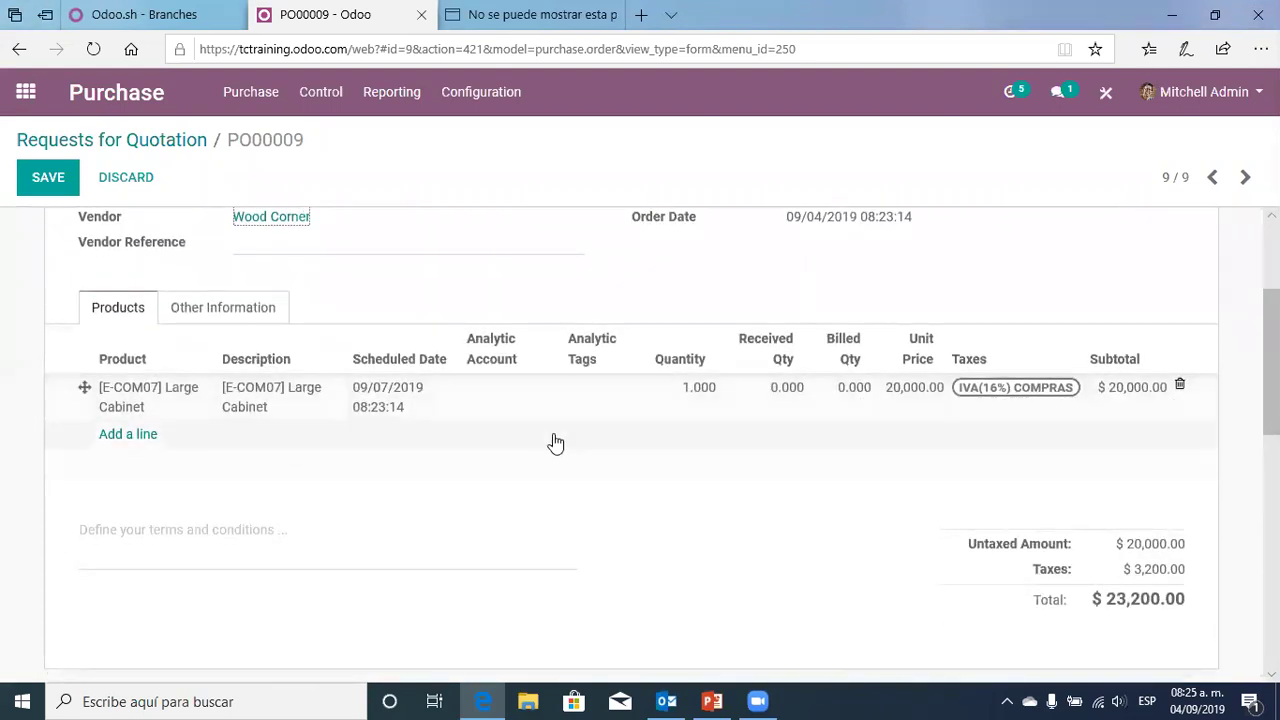
{"action": "scroll", "coordinate": [551, 443], "scroll_direction": "up", "scroll_amount": 2}
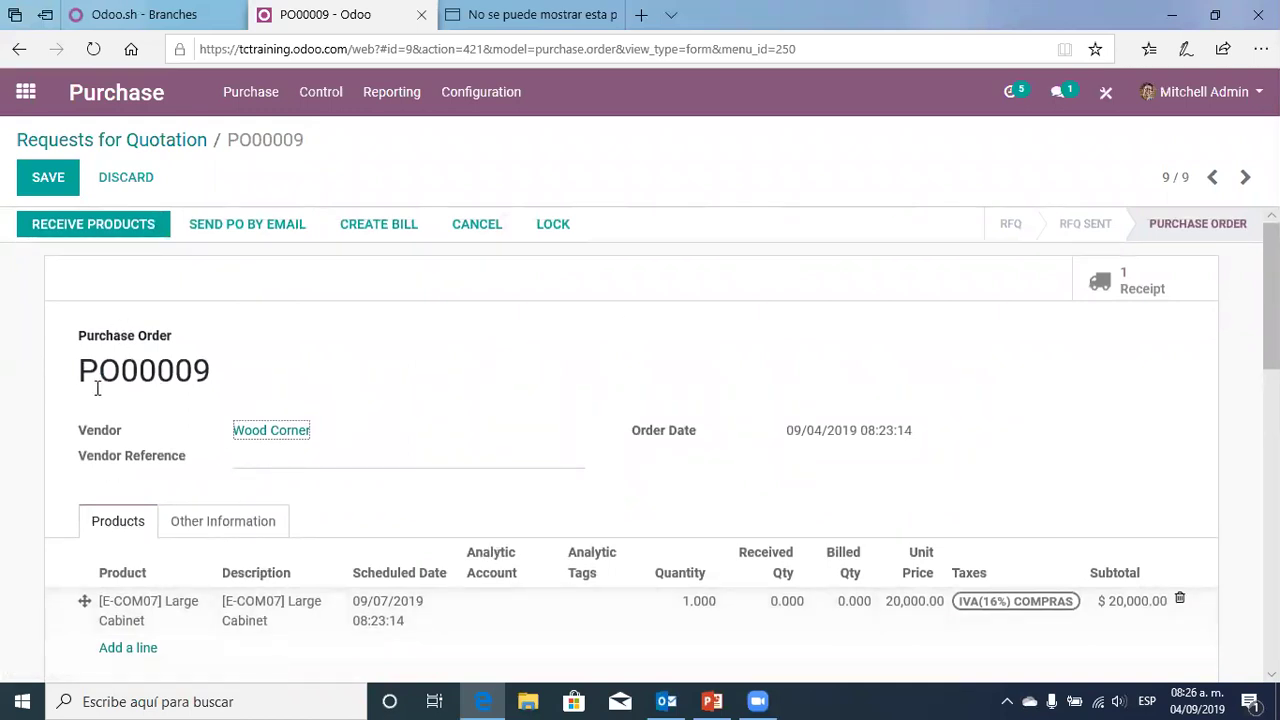
{"action": "left_click", "coordinate": [1145, 287]}
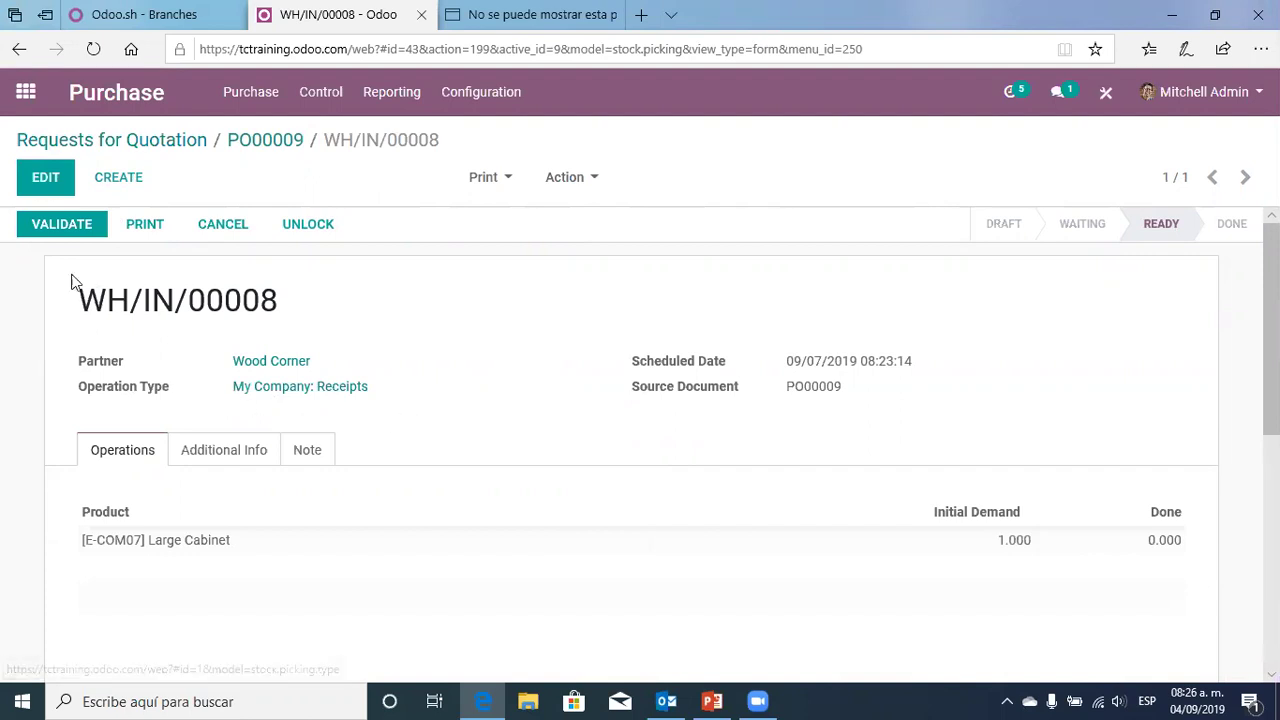
{"action": "left_click", "coordinate": [64, 226]}
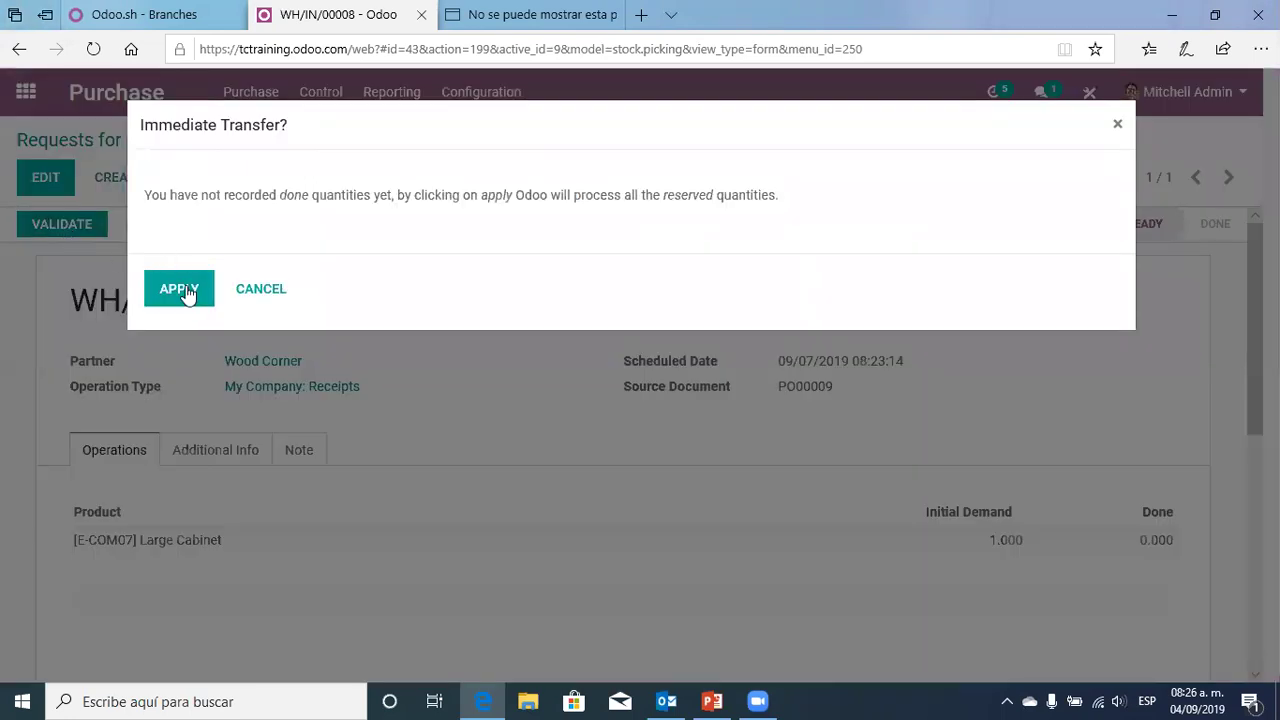
{"action": "left_click", "coordinate": [181, 291]}
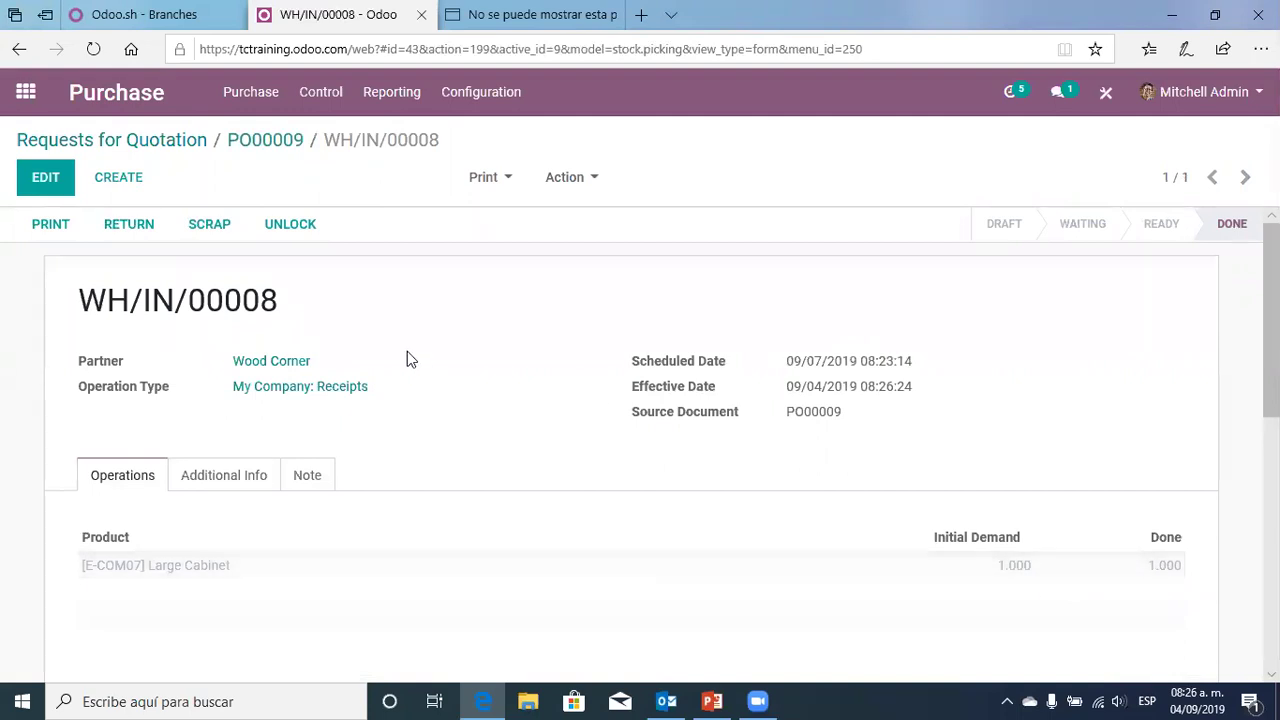
{"action": "left_click", "coordinate": [268, 142]}
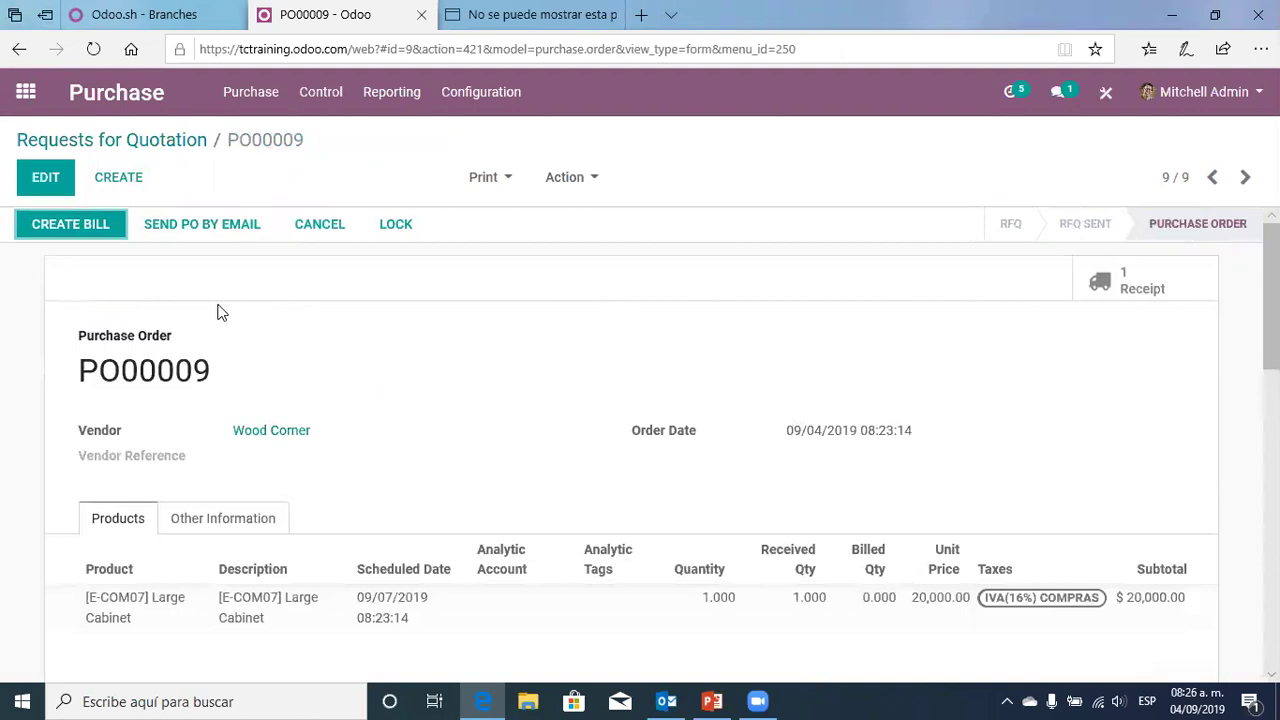
Create a draft vendor bill from the purchase order, picking that same order for Auto-Complete
{"action": "left_click", "coordinate": [73, 221]}
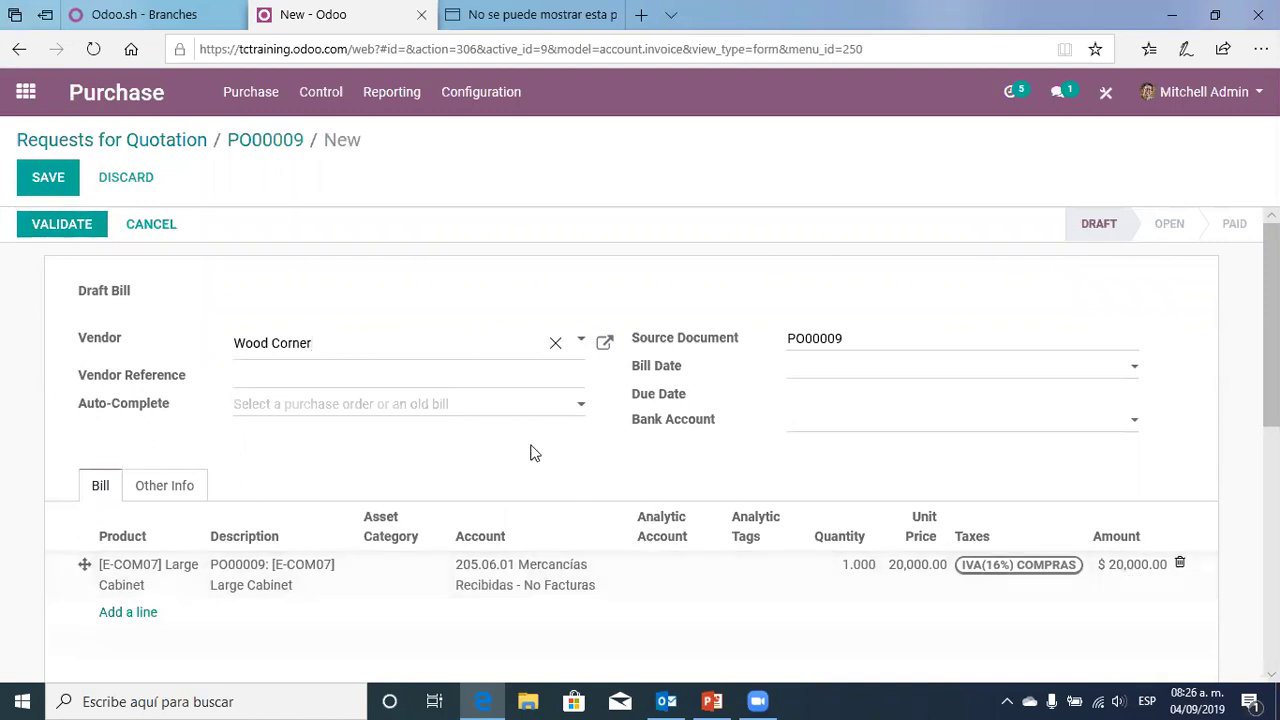
{"action": "left_click", "coordinate": [305, 406]}
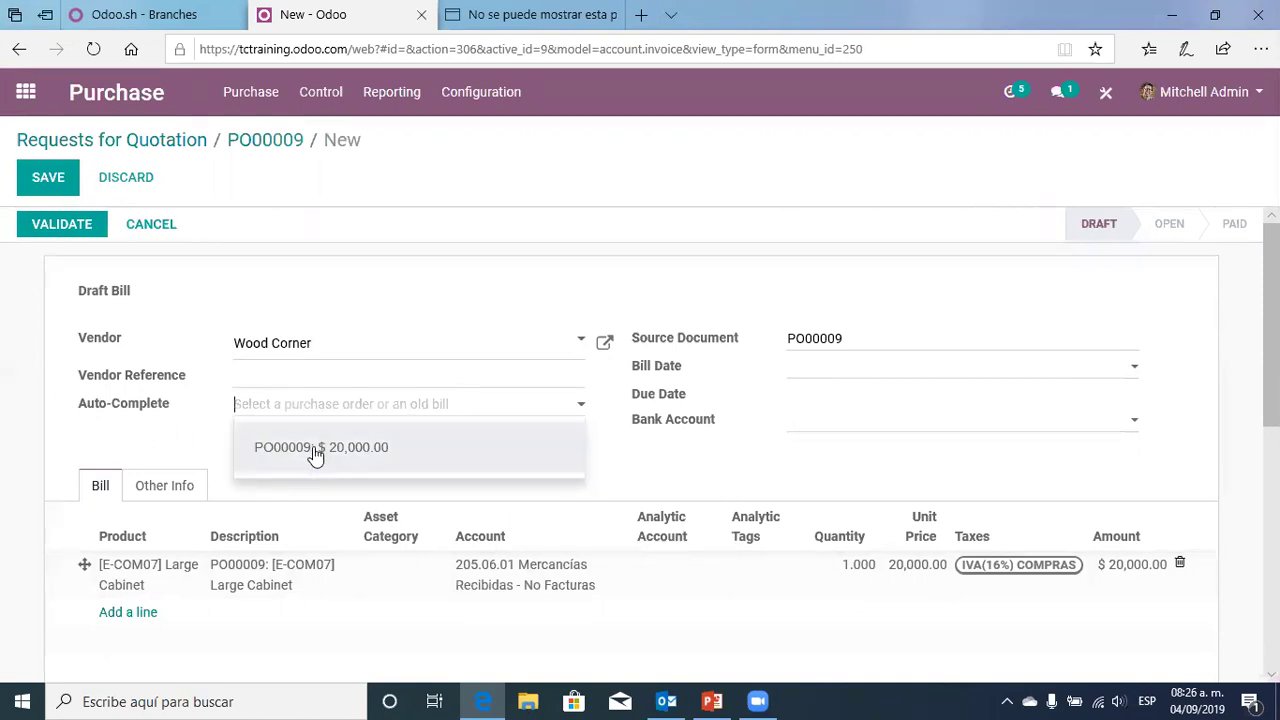
{"action": "left_click", "coordinate": [385, 460]}
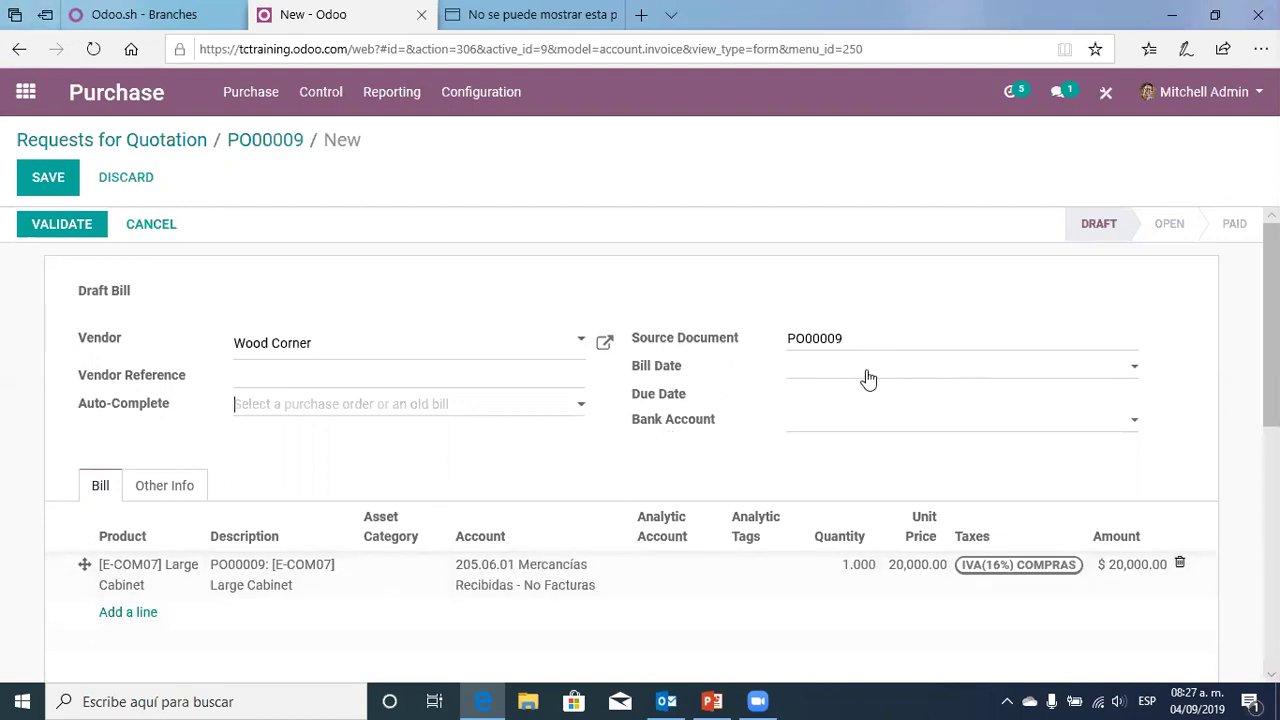
Check the draft bill's product line, tax and totals, and validate the bill
{"action": "scroll", "coordinate": [445, 418], "scroll_direction": "down", "scroll_amount": 2}
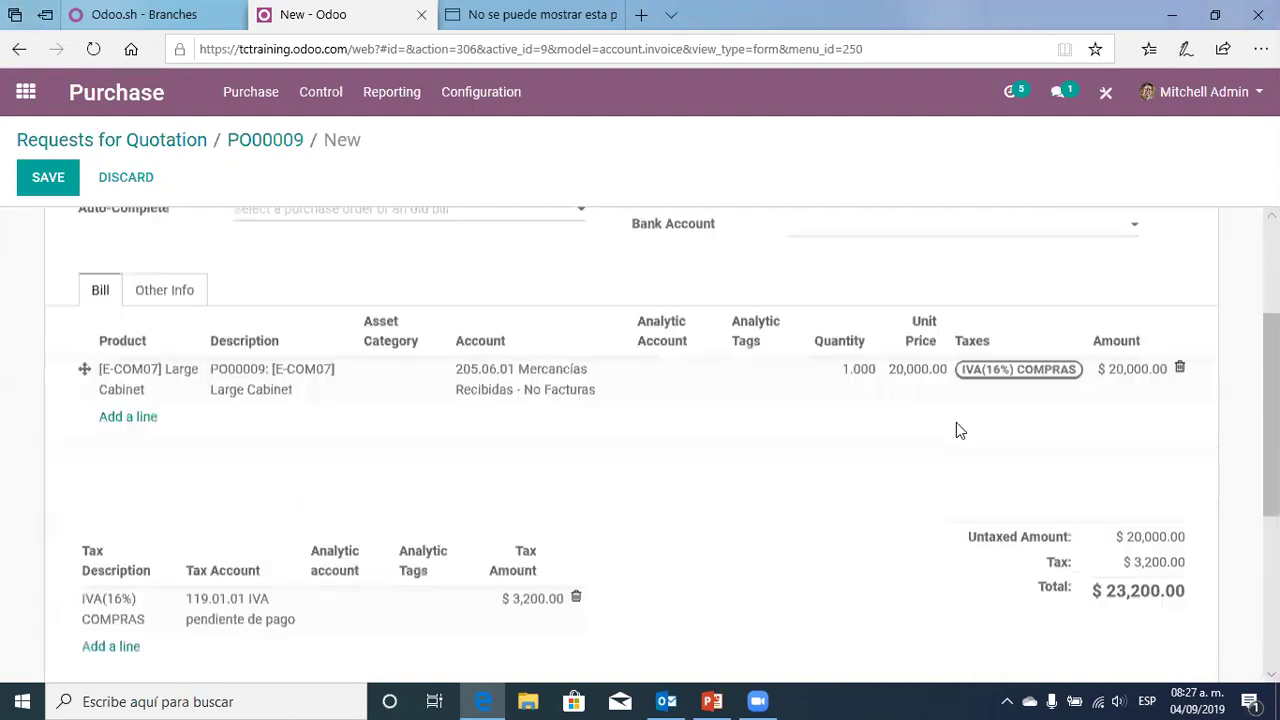
{"action": "scroll", "coordinate": [960, 428], "scroll_direction": "down", "scroll_amount": 2}
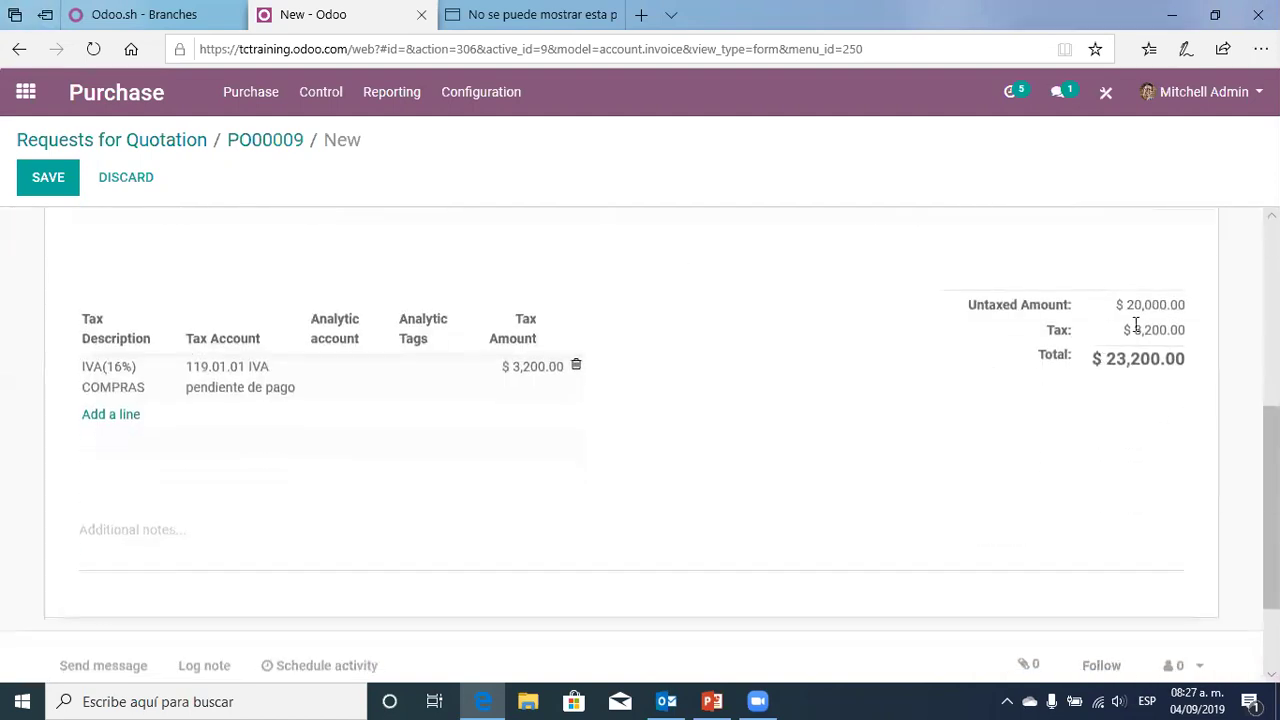
{"action": "scroll", "coordinate": [789, 459], "scroll_direction": "up", "scroll_amount": 1}
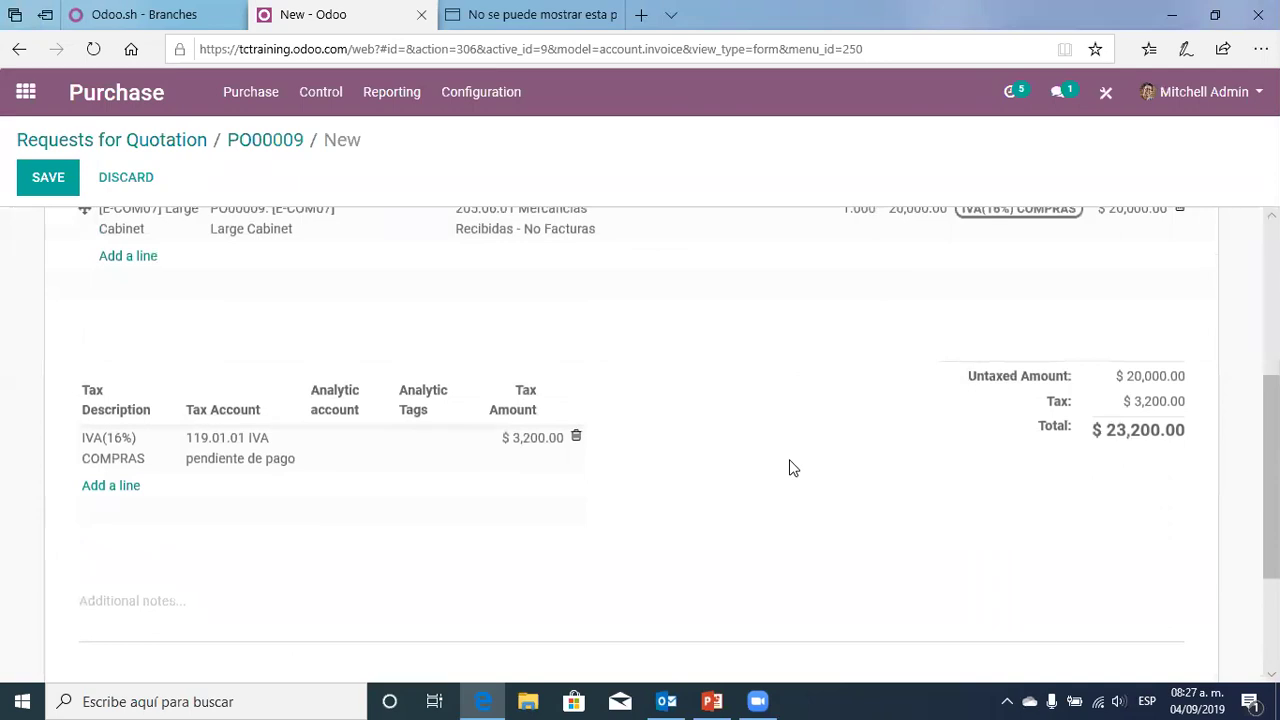
{"action": "scroll", "coordinate": [790, 466], "scroll_direction": "up", "scroll_amount": 4}
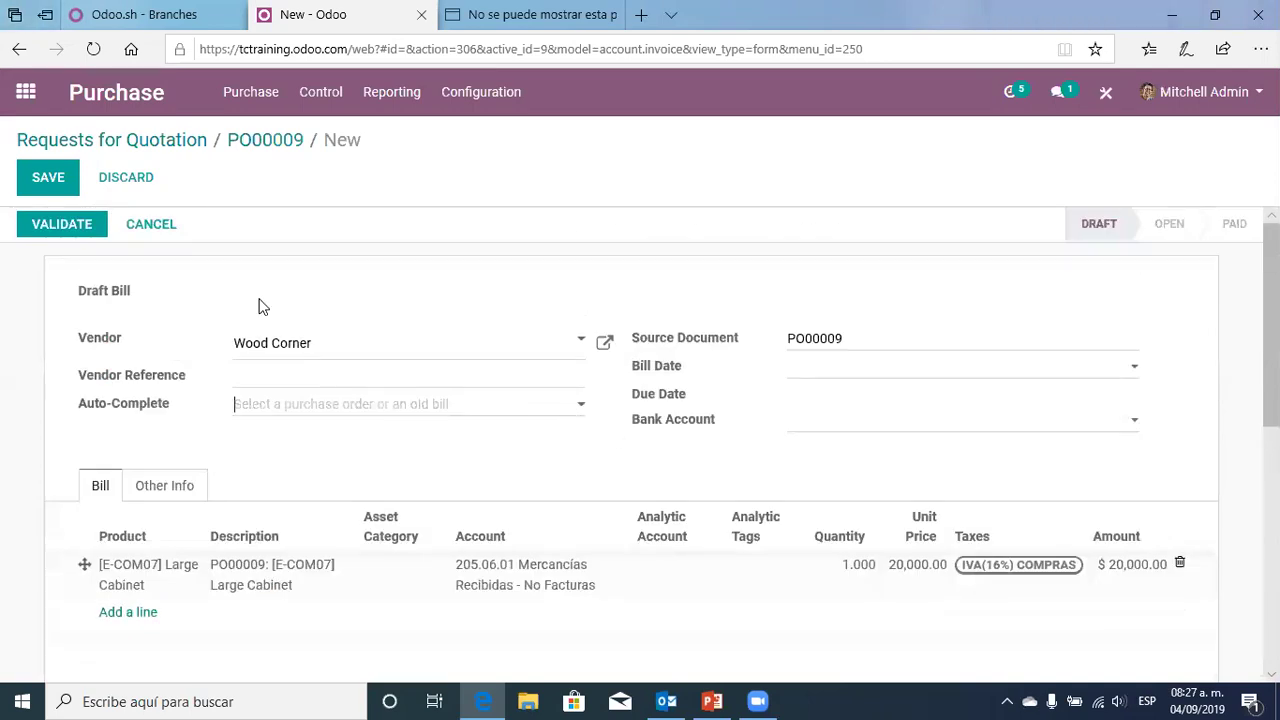
{"action": "left_click", "coordinate": [73, 228]}
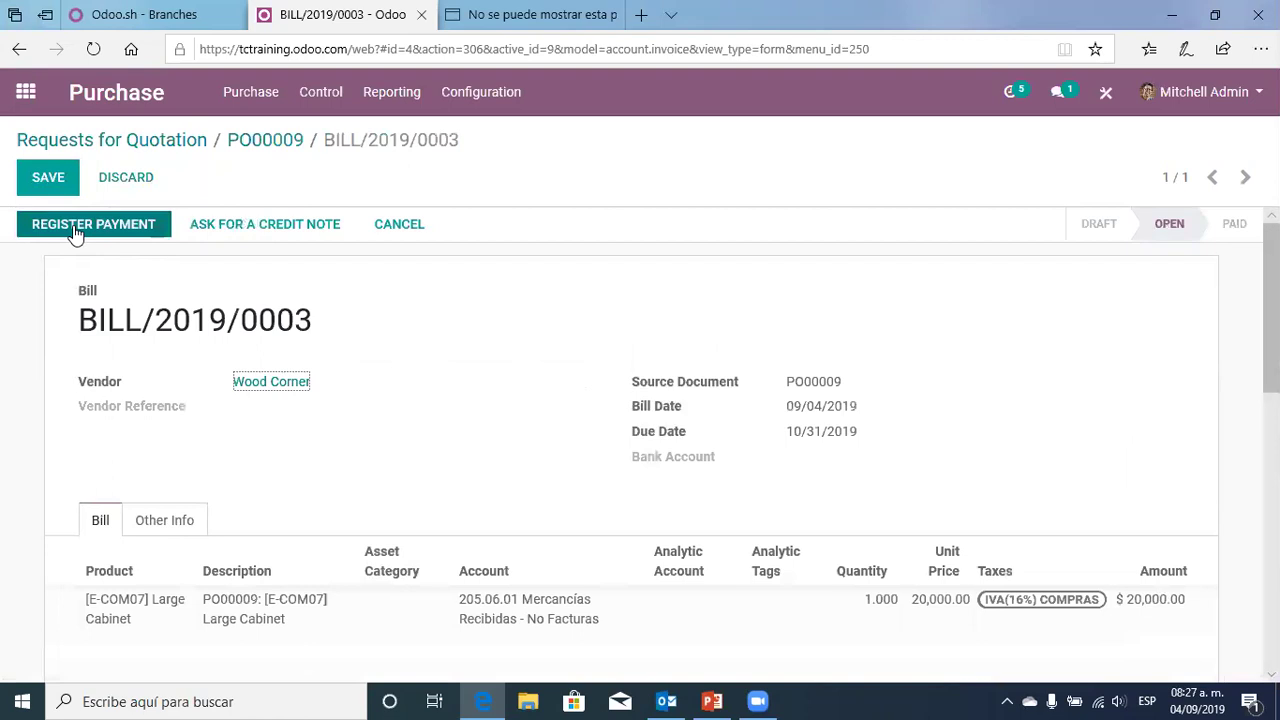
Register the validated bill's payment of 23,200.00 from the Bank (MXN) journal, dated 09/04/2019
{"action": "scroll", "coordinate": [677, 525], "scroll_direction": "down", "scroll_amount": 3}
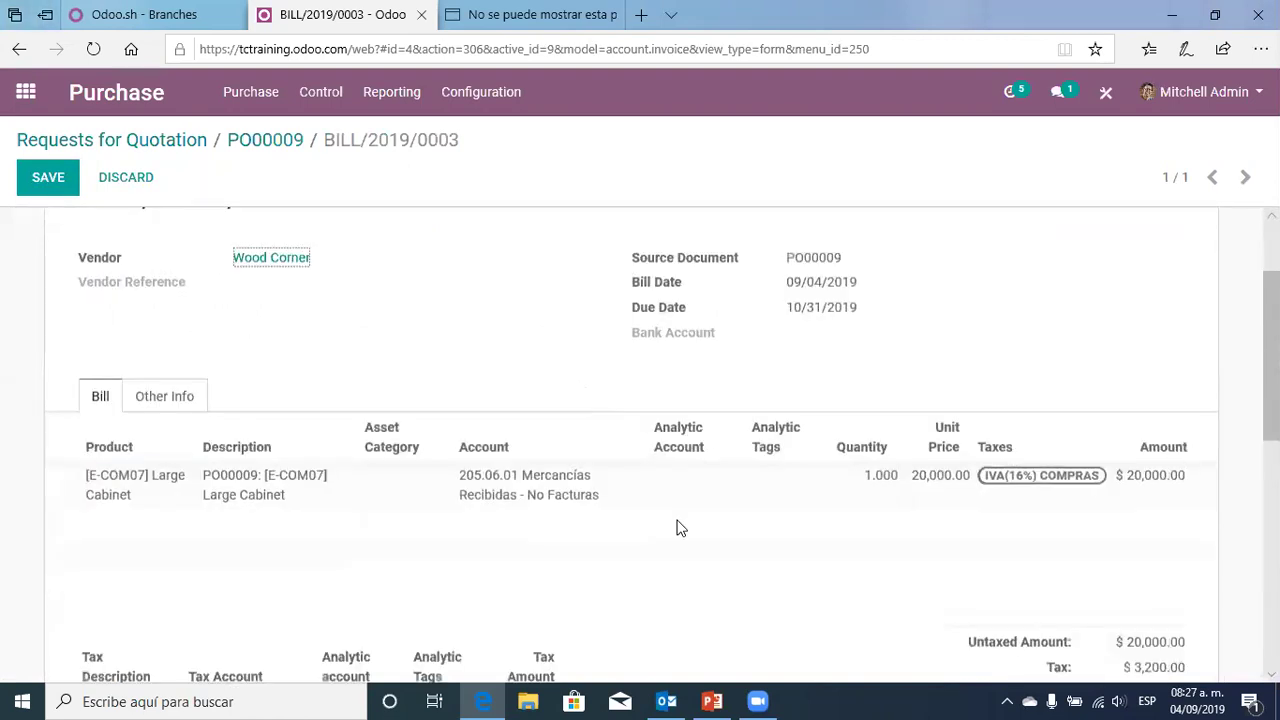
{"action": "scroll", "coordinate": [737, 449], "scroll_direction": "down", "scroll_amount": 3}
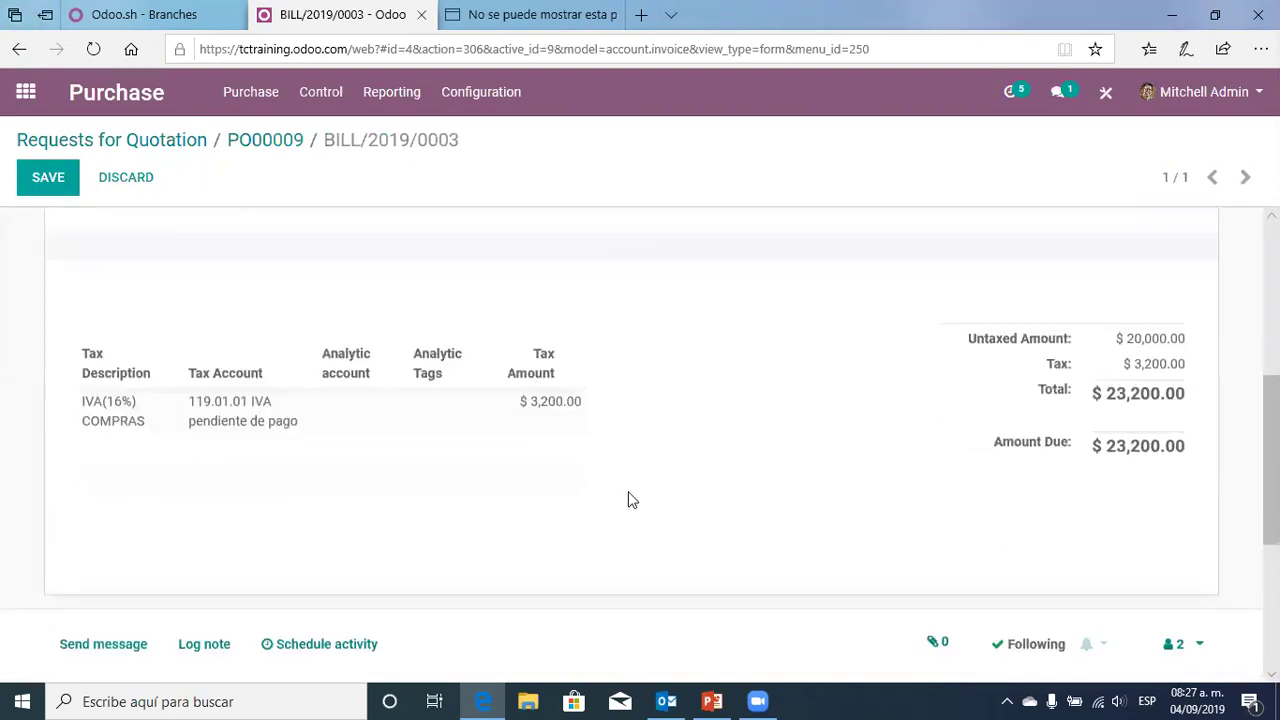
{"action": "scroll", "coordinate": [605, 445], "scroll_direction": "up", "scroll_amount": 4}
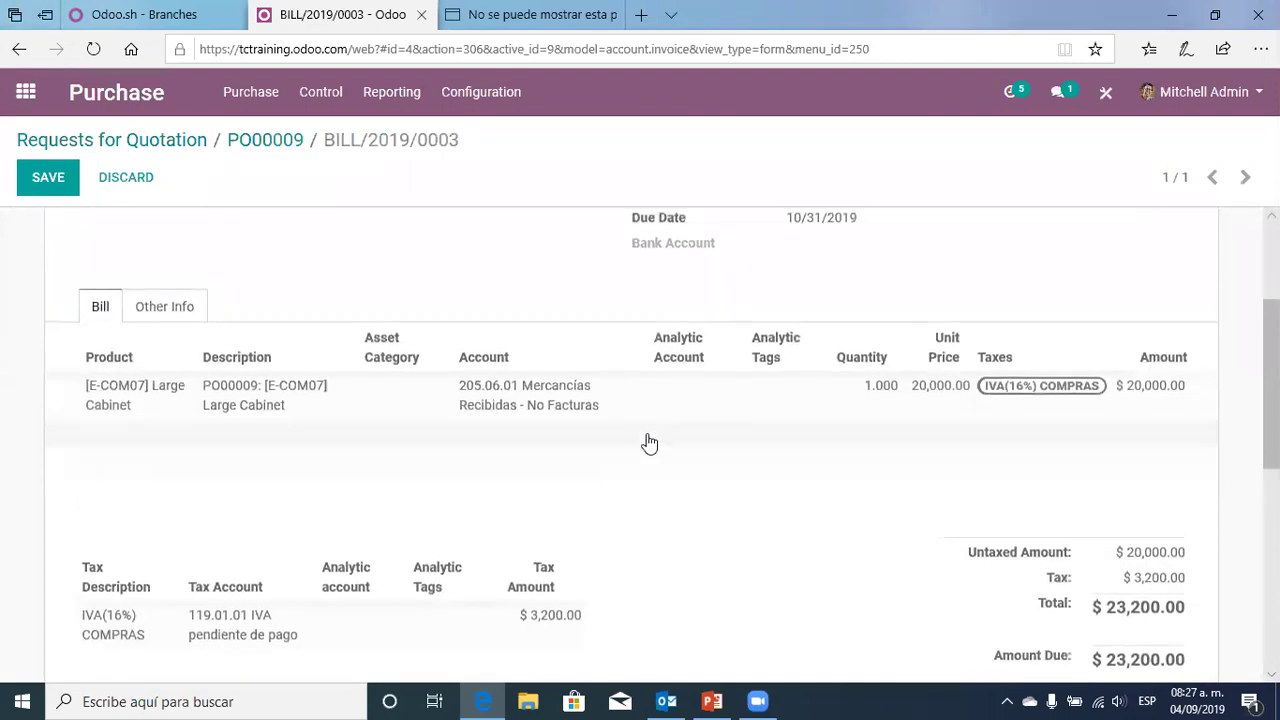
{"action": "scroll", "coordinate": [680, 430], "scroll_direction": "up", "scroll_amount": 2}
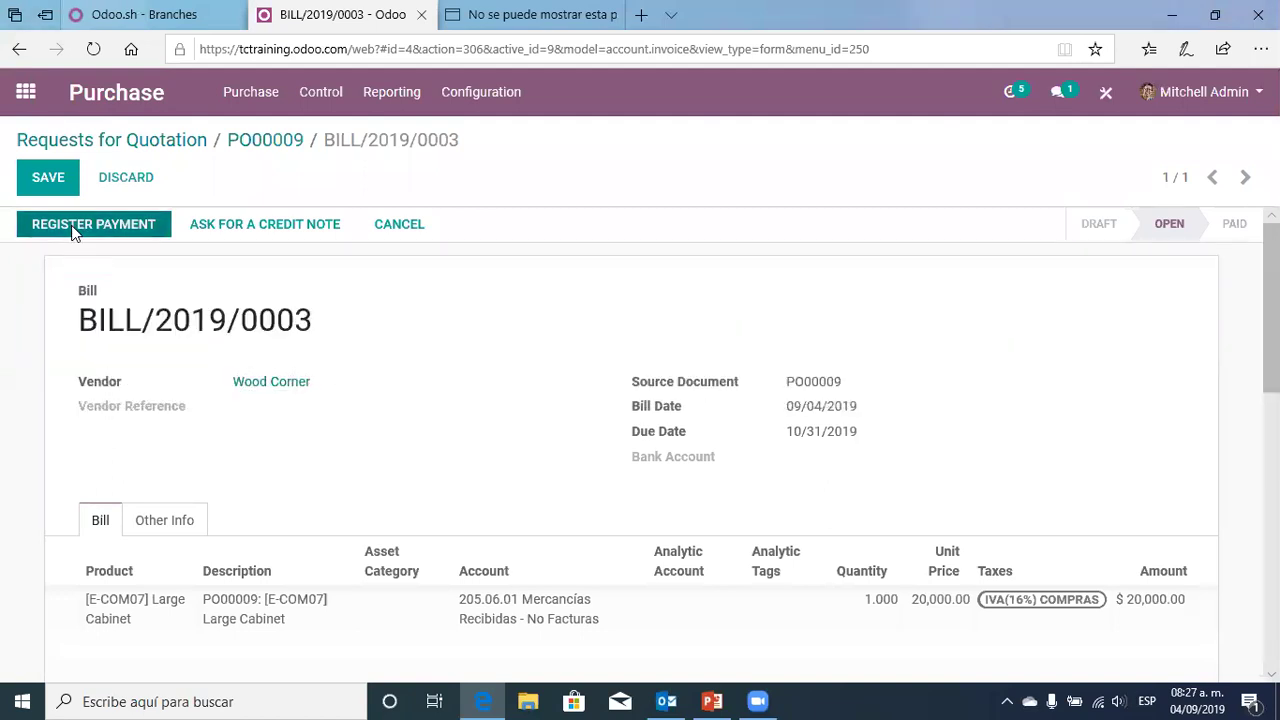
{"action": "left_click", "coordinate": [71, 226]}
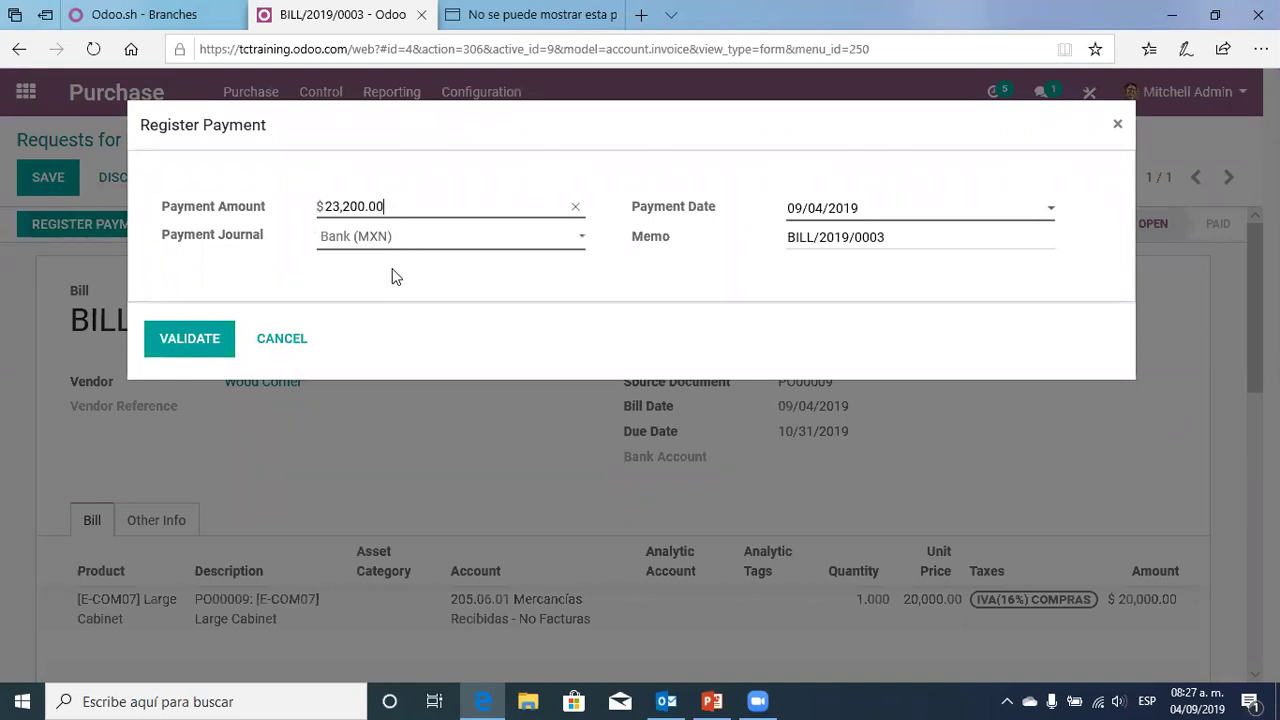
{"action": "left_click", "coordinate": [202, 342]}
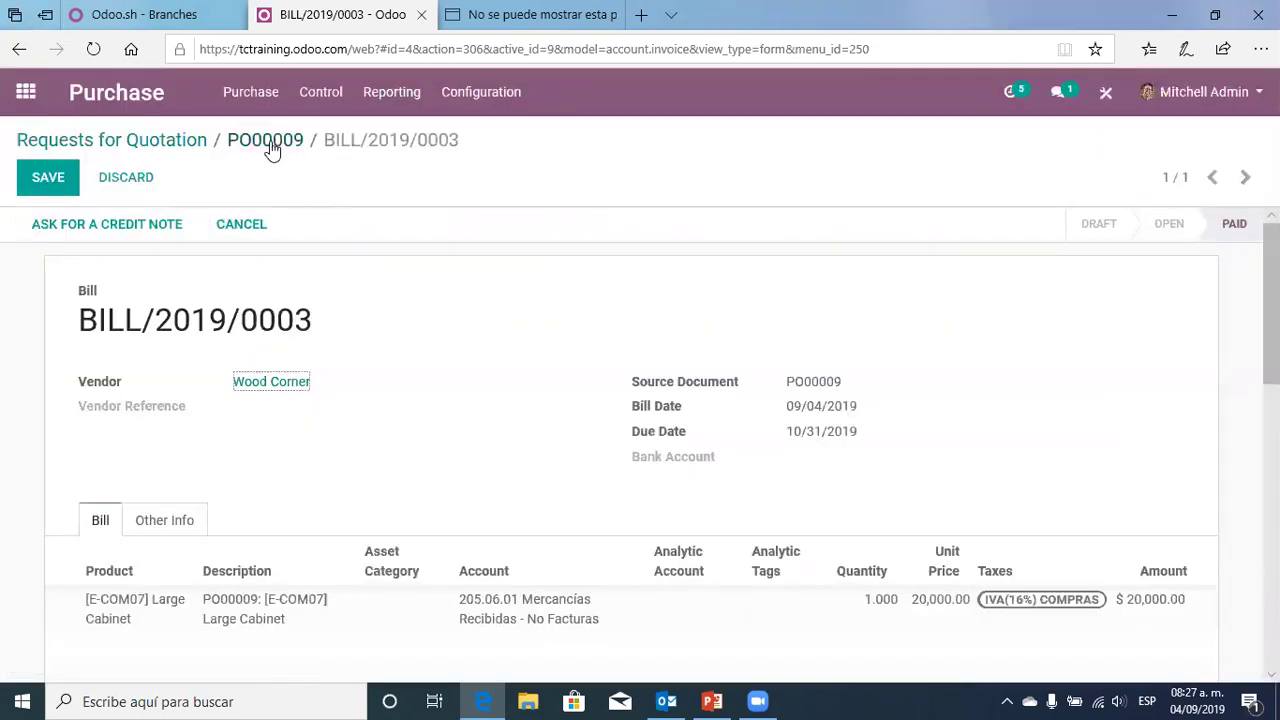
Reopen the newest Wood Corner purchase order, review its linked vendor bill and receipt, and return to the list of requests for quotation
{"action": "left_click", "coordinate": [143, 148]}
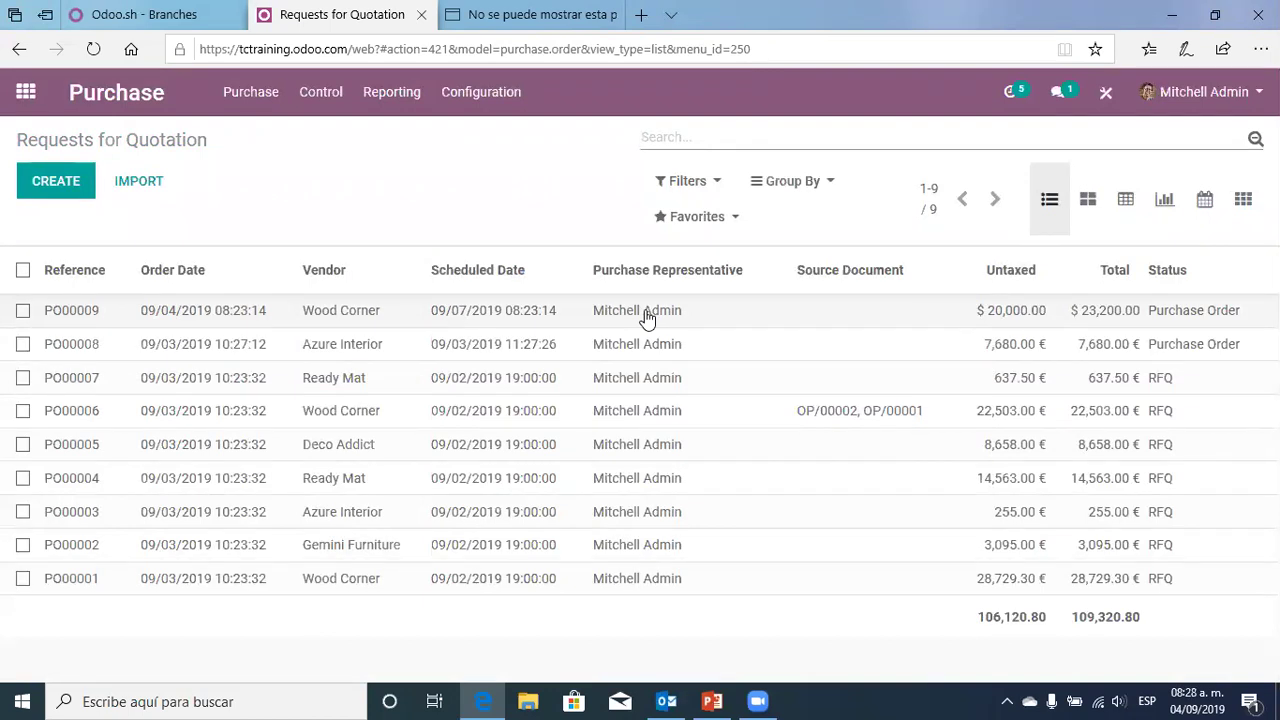
{"action": "left_click", "coordinate": [647, 318]}
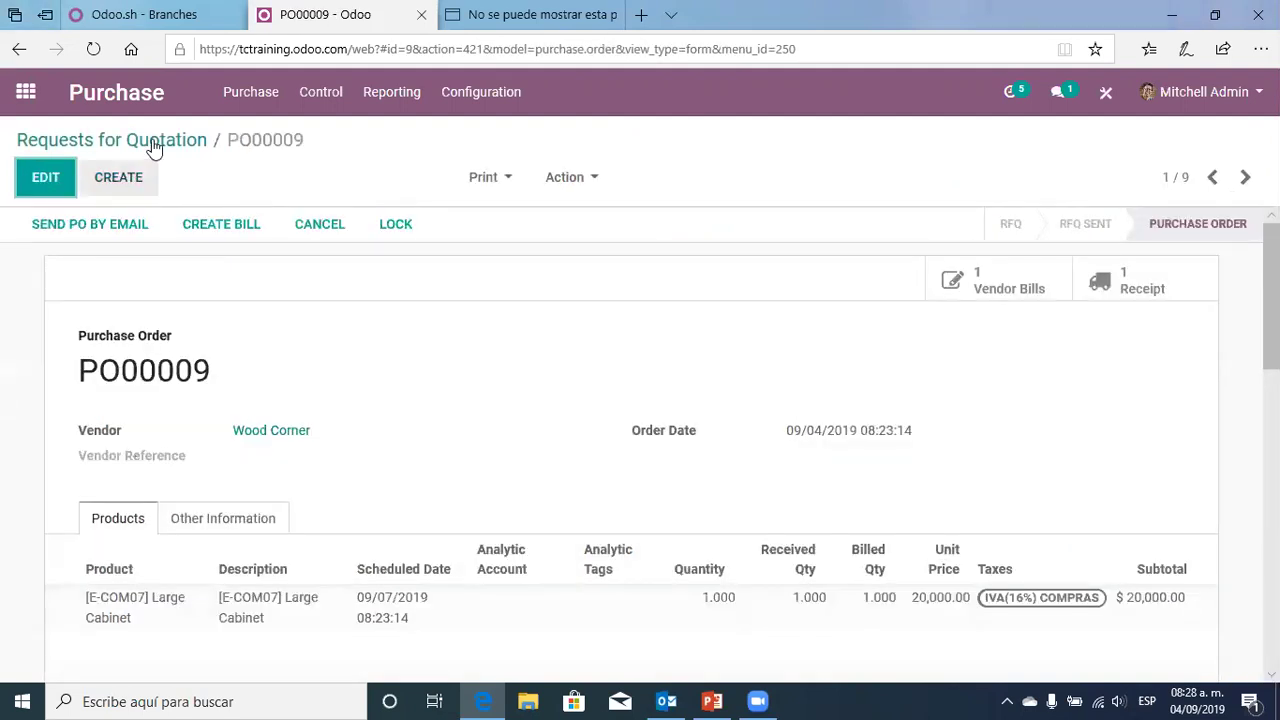
{"action": "left_click", "coordinate": [1017, 288]}
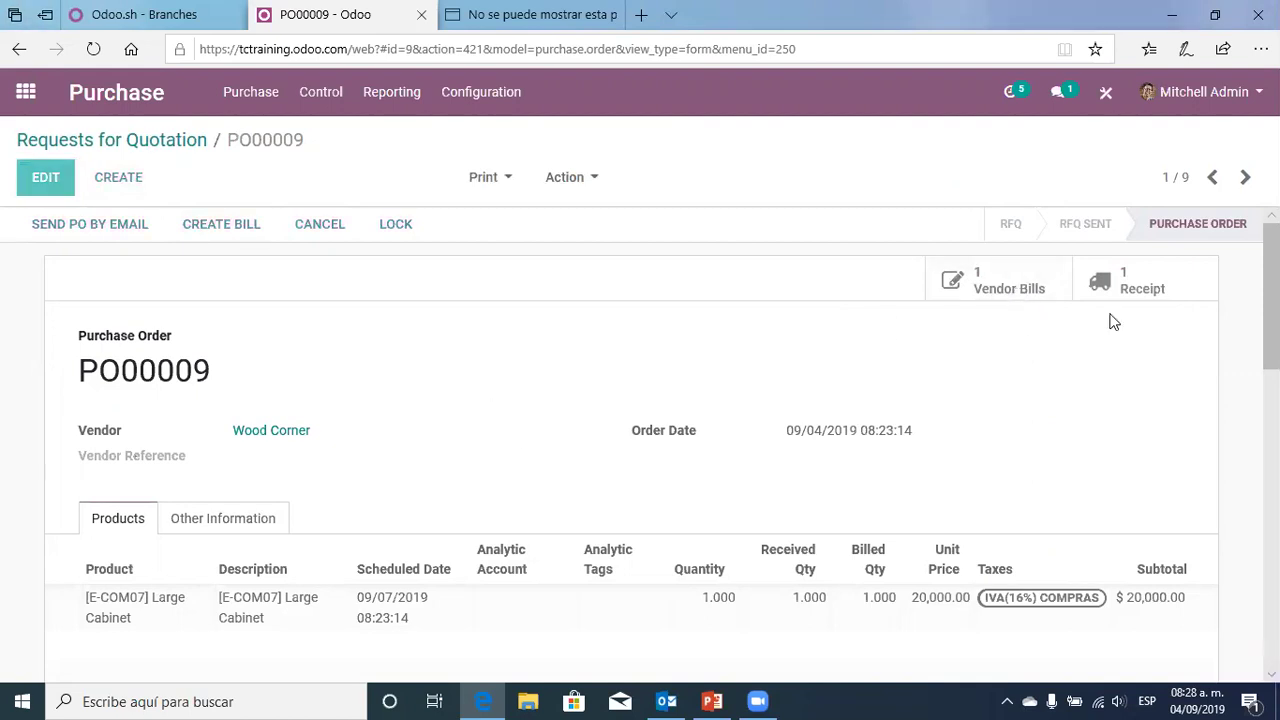
{"action": "left_click", "coordinate": [242, 142]}
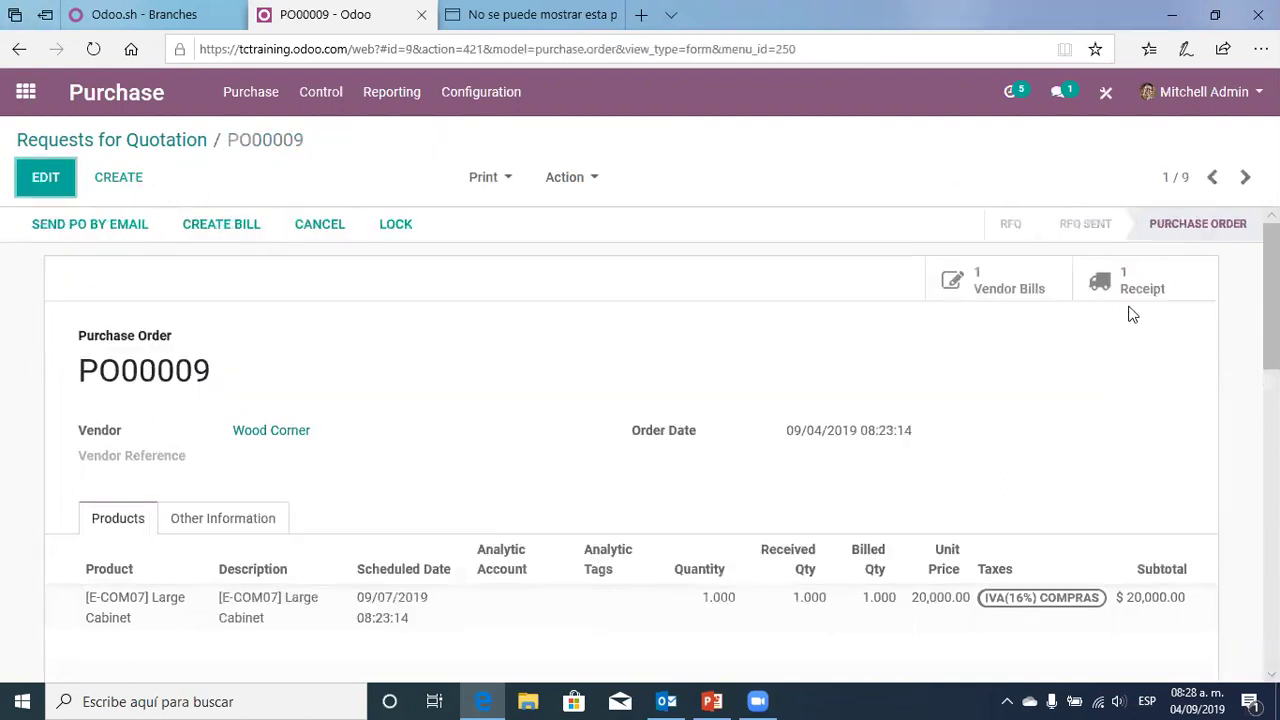
{"action": "left_click", "coordinate": [1132, 279]}
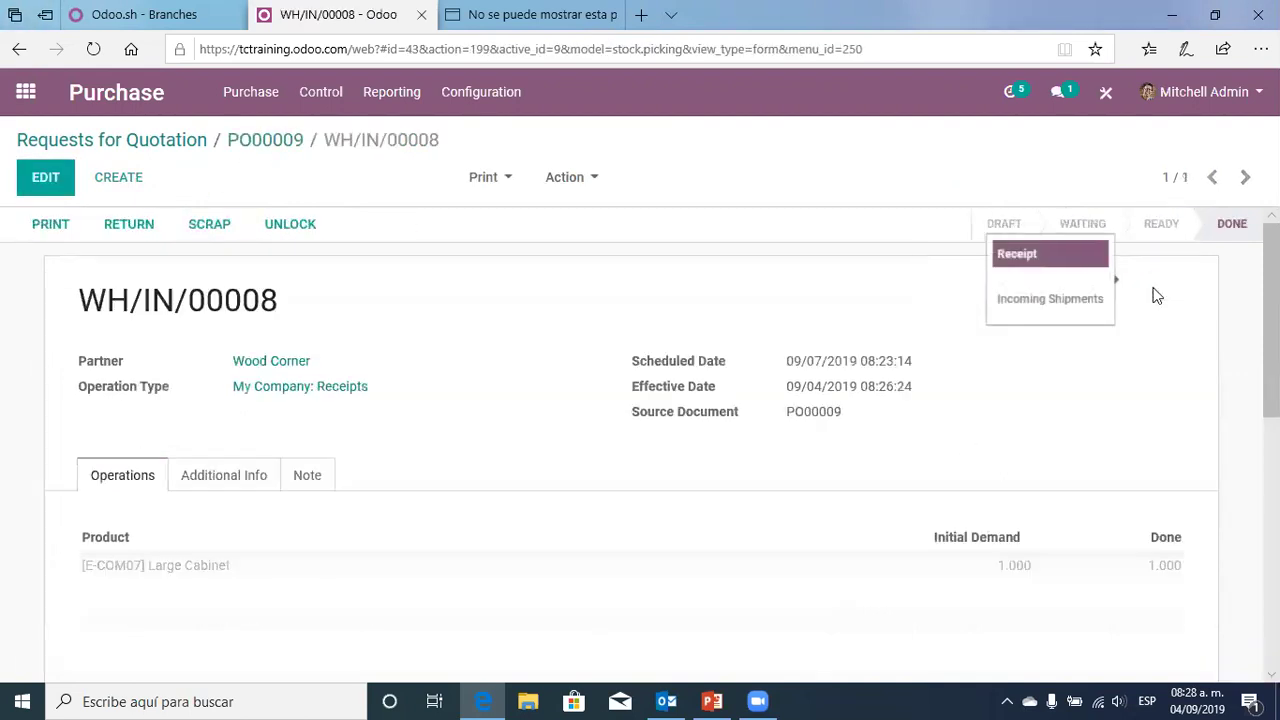
{"action": "left_click", "coordinate": [248, 148]}
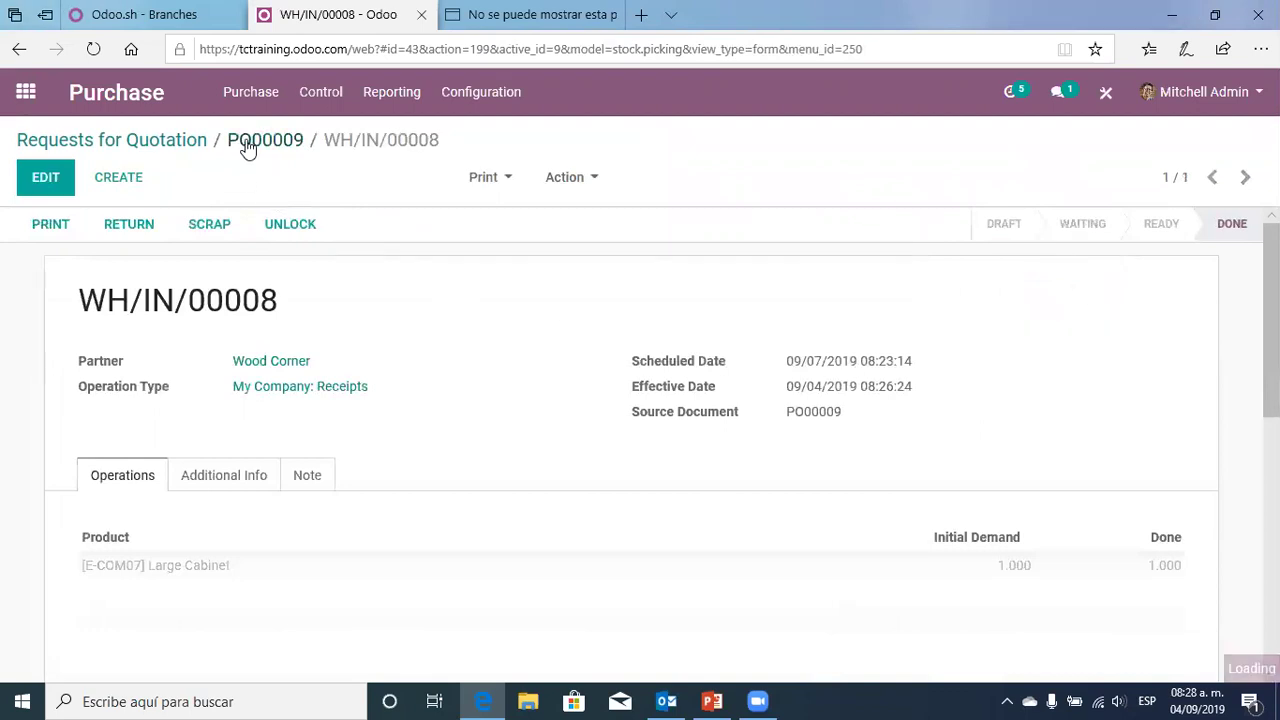
{"action": "left_click", "coordinate": [174, 142]}
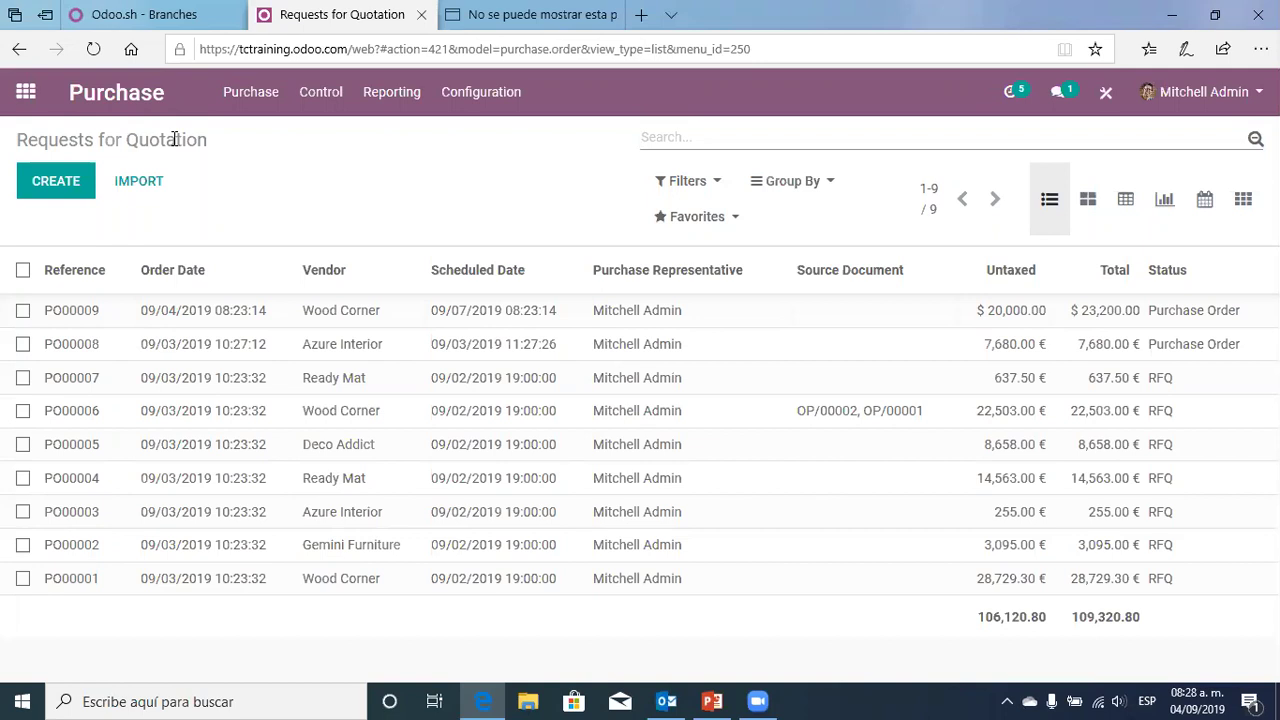
Switch to the PowerPoint presentation and read the configuration paths on the slide "Aprobaciones y warnings"
{"action": "left_click", "coordinate": [713, 701]}
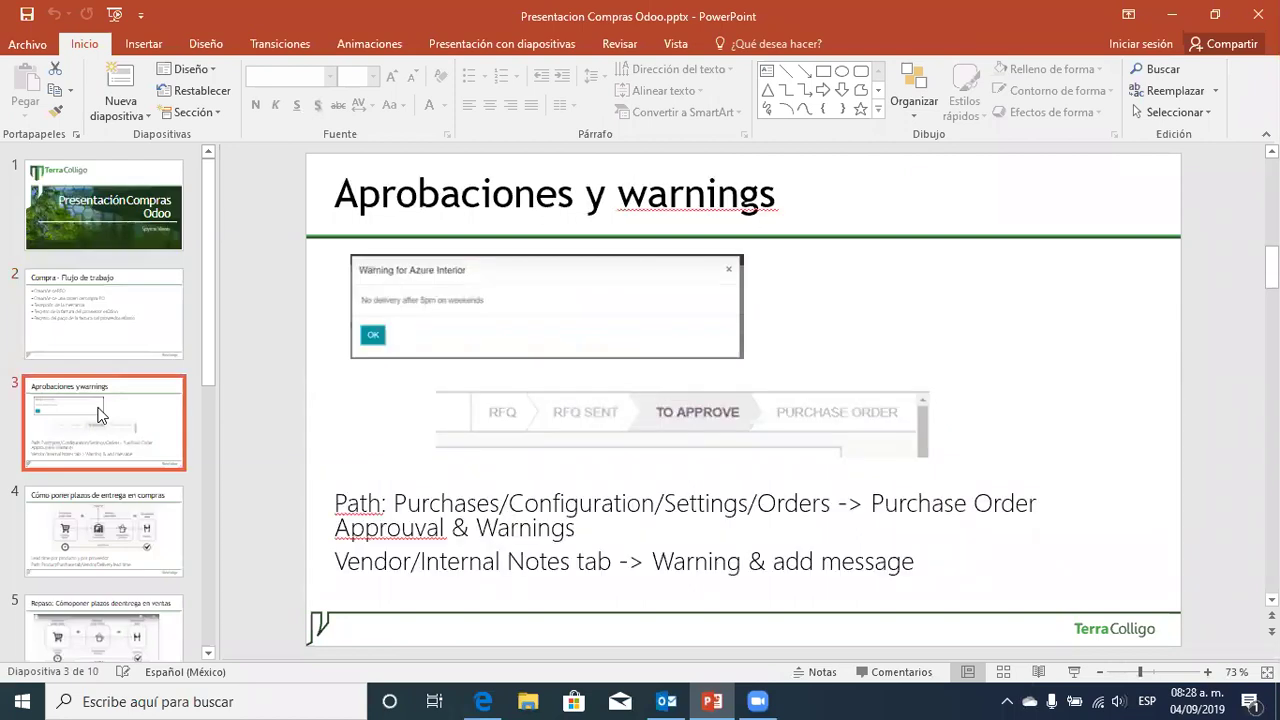
{"action": "key", "text": "Up"}
{"action": "key", "text": "Down"}
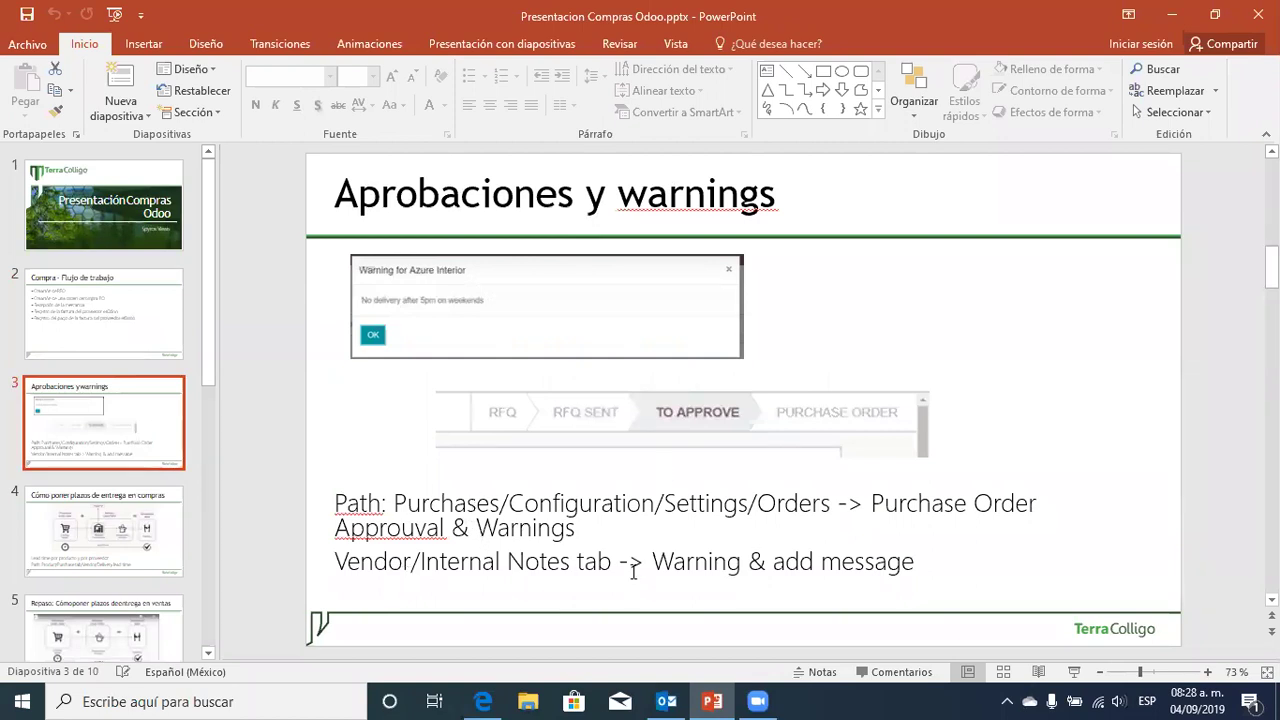
Return to Odoo in the browser and open the Purchase app's list of products
{"action": "left_click", "coordinate": [1172, 17]}
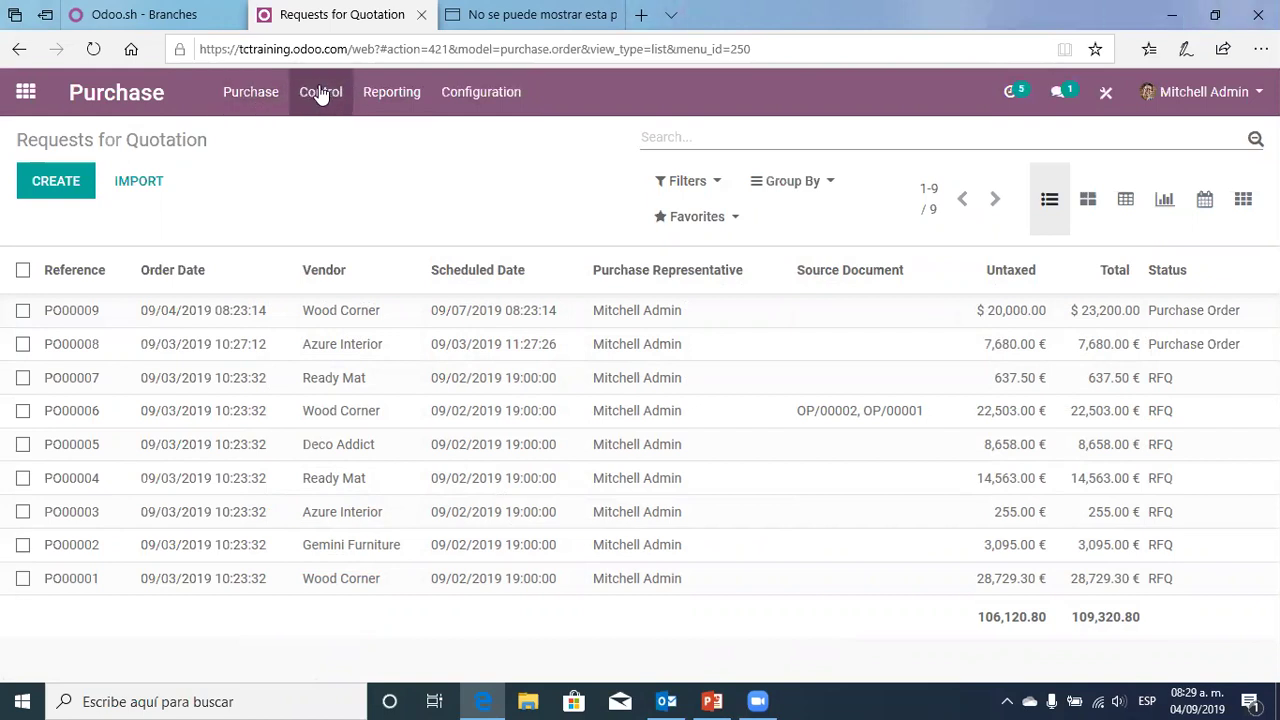
{"action": "left_click", "coordinate": [262, 101]}
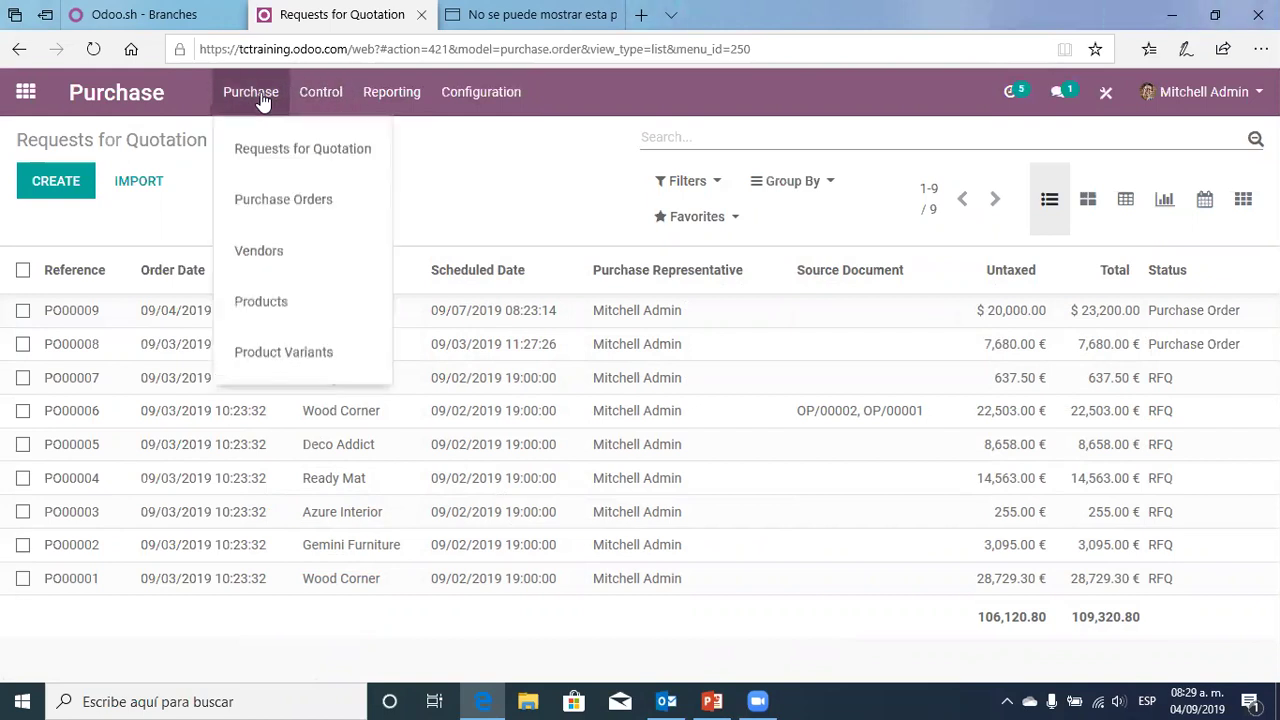
{"action": "left_click", "coordinate": [267, 304]}
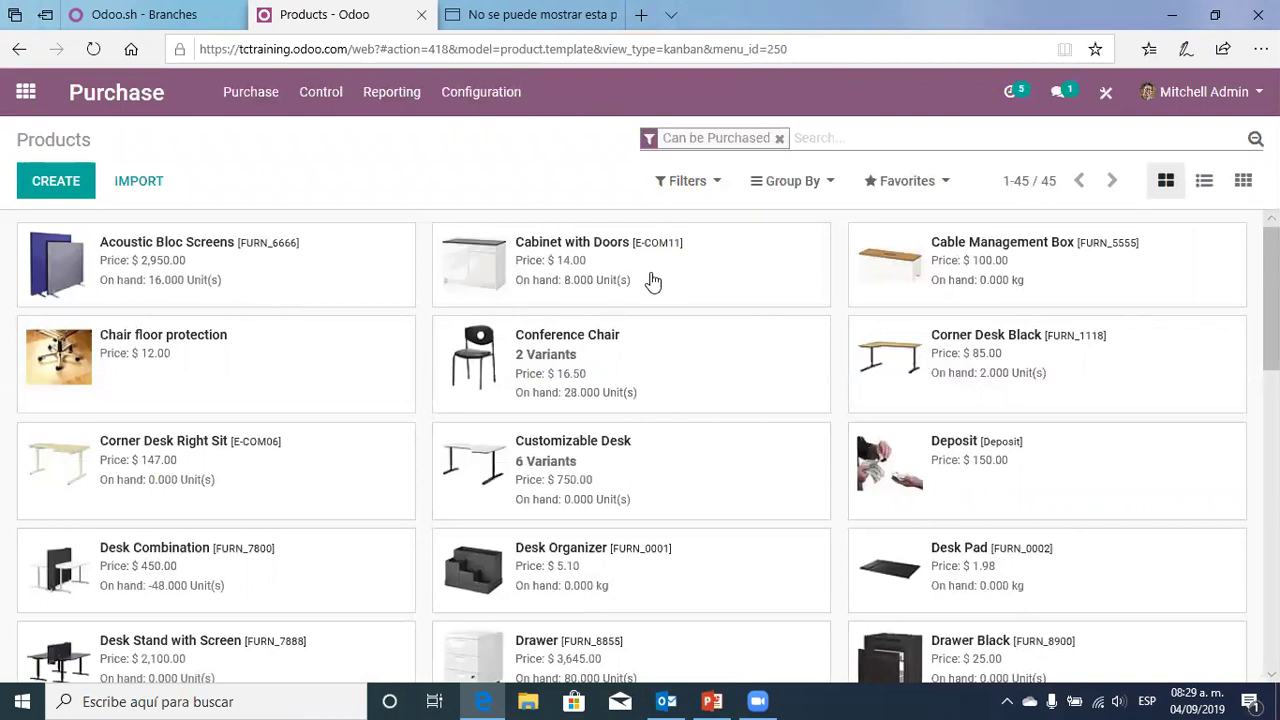
Open the Cabinet with Doors product and review its Wood Corner vendor entry, including the delivery lead time
{"action": "left_click", "coordinate": [652, 281]}
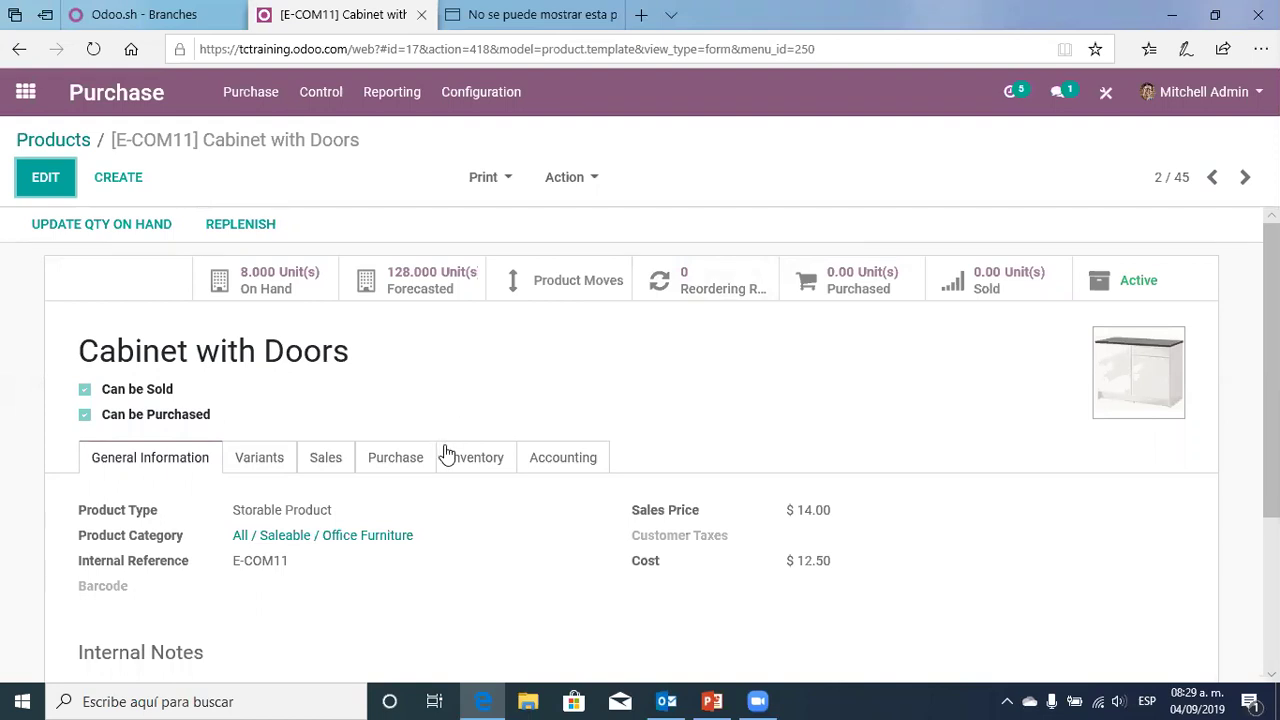
{"action": "left_click", "coordinate": [395, 465]}
{"action": "scroll", "coordinate": [397, 470], "scroll_direction": "down", "scroll_amount": 2}
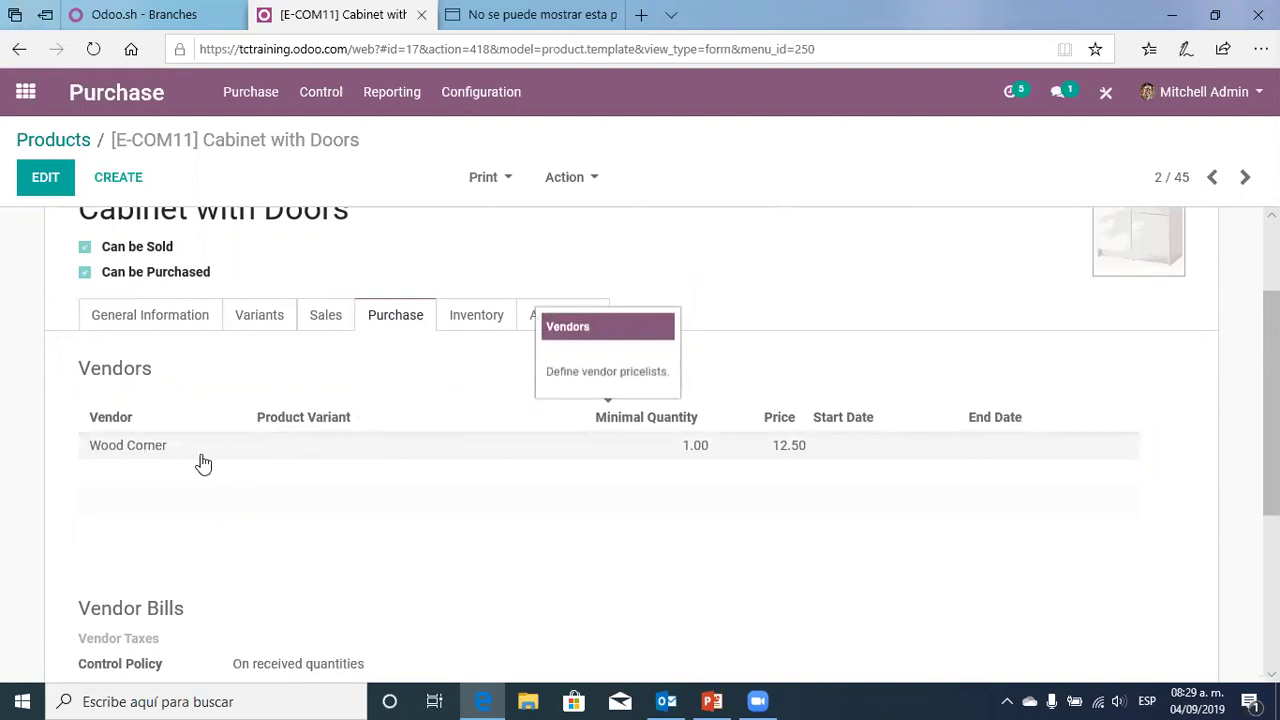
{"action": "left_click", "coordinate": [145, 452]}
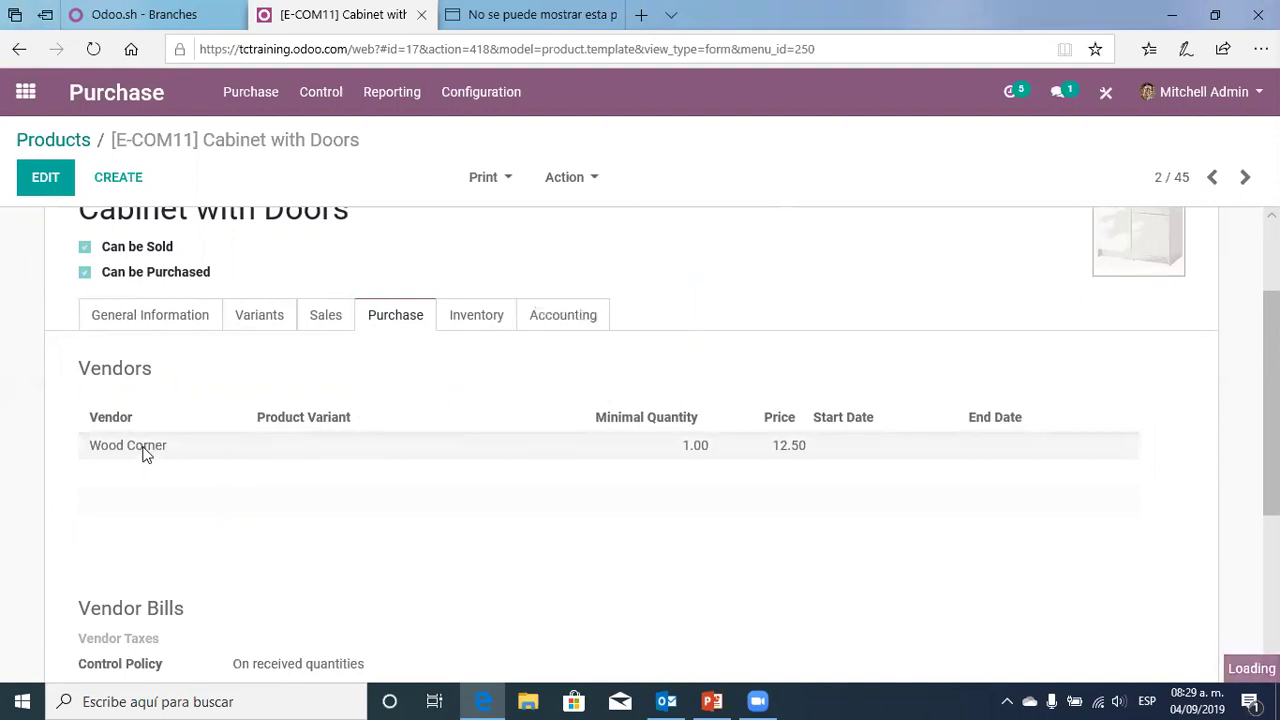
{"action": "left_click_drag", "start_coordinate": [146, 347], "coordinate": [365, 347]}
{"action": "left_click", "coordinate": [400, 353]}
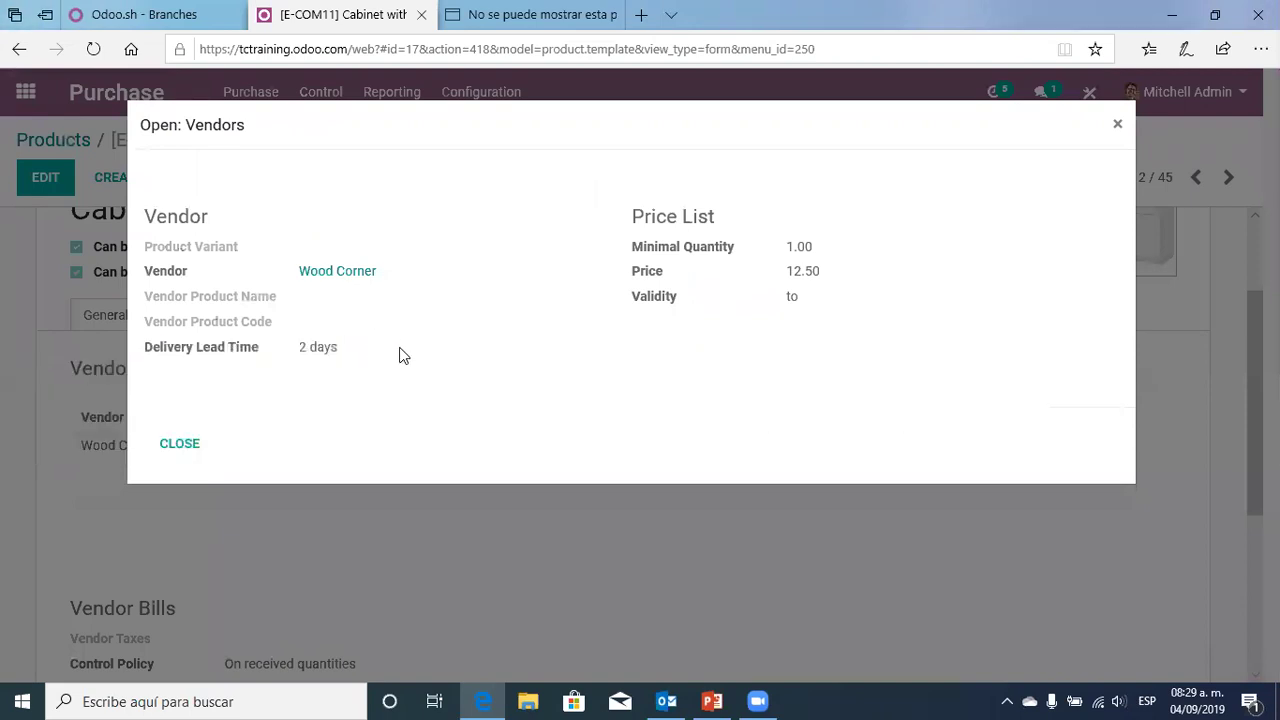
{"action": "left_click", "coordinate": [1116, 126]}
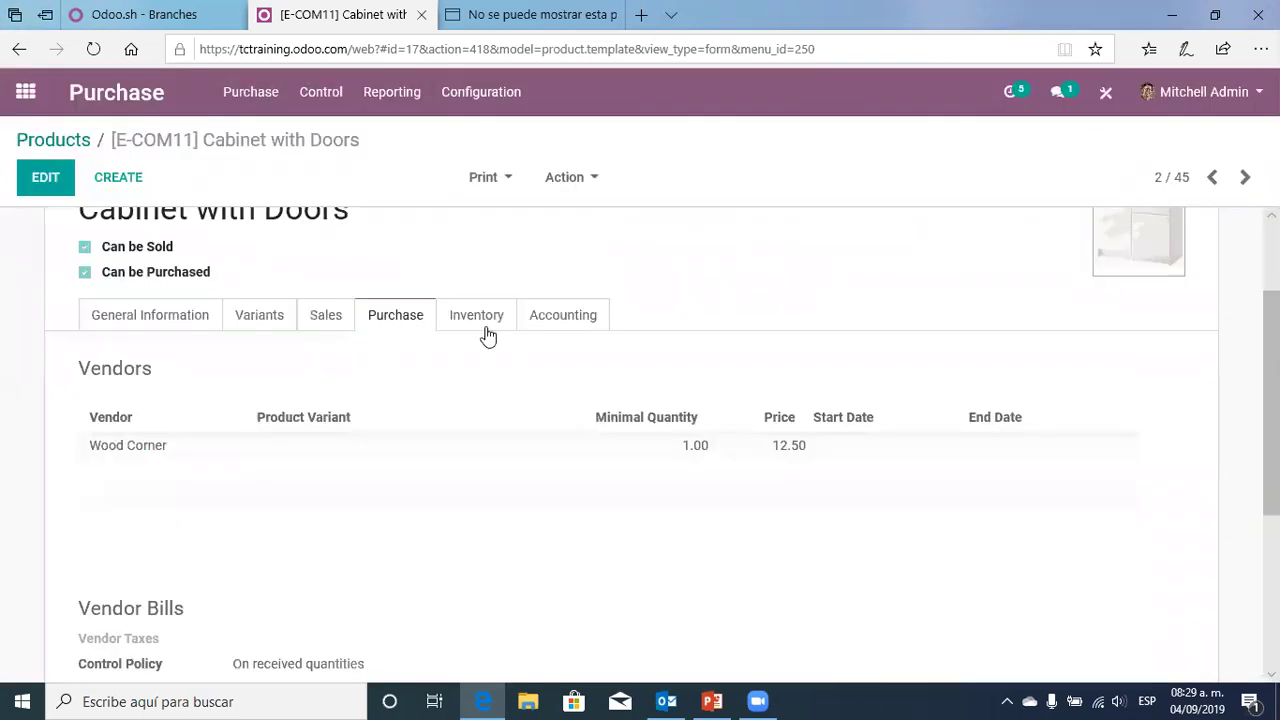
Edit the product and add Ready Mat as a second vendor with a delivery lead time of 10 days
{"action": "left_click", "coordinate": [45, 188]}
{"action": "left_click", "coordinate": [133, 572]}
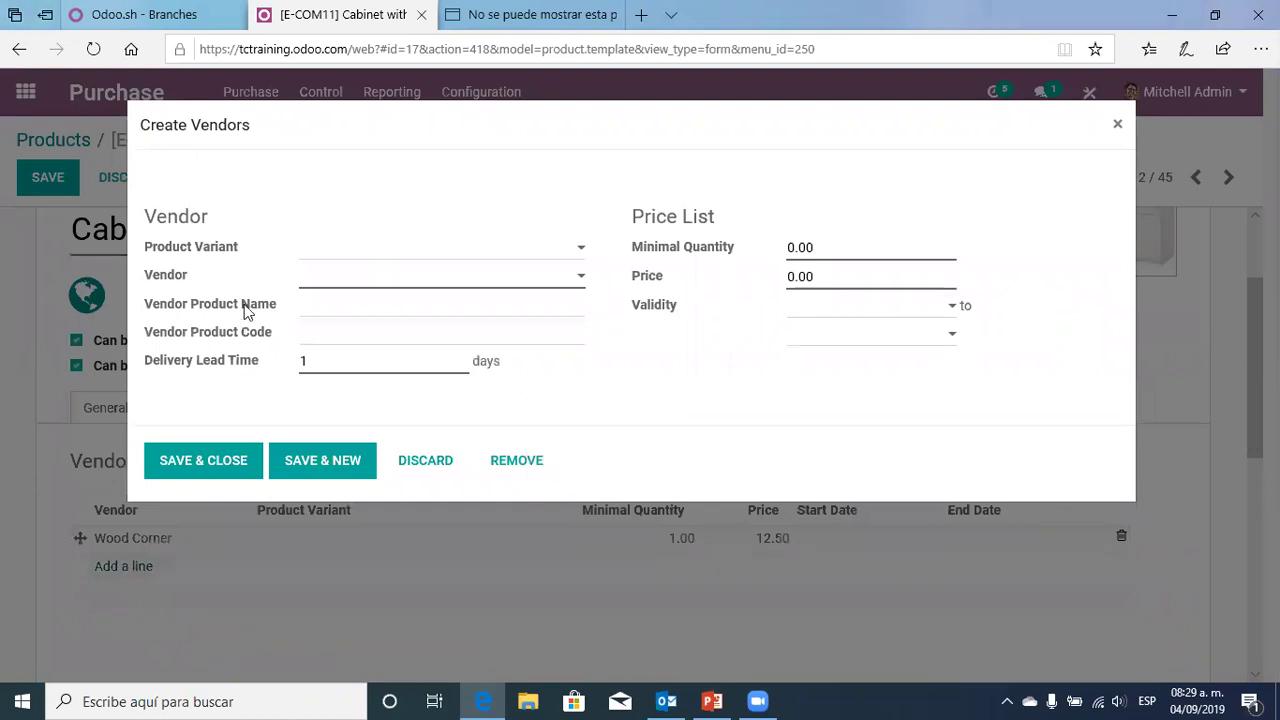
{"action": "left_click", "coordinate": [423, 252]}
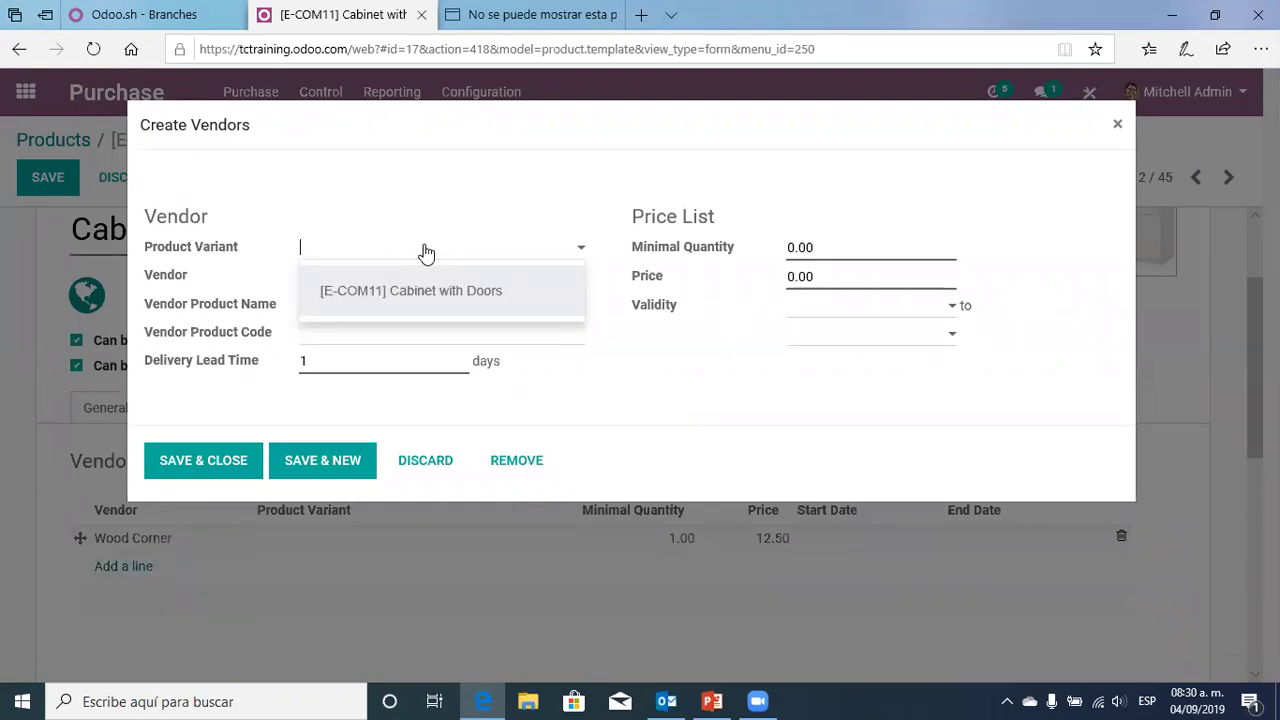
{"action": "key", "text": "Tab"}
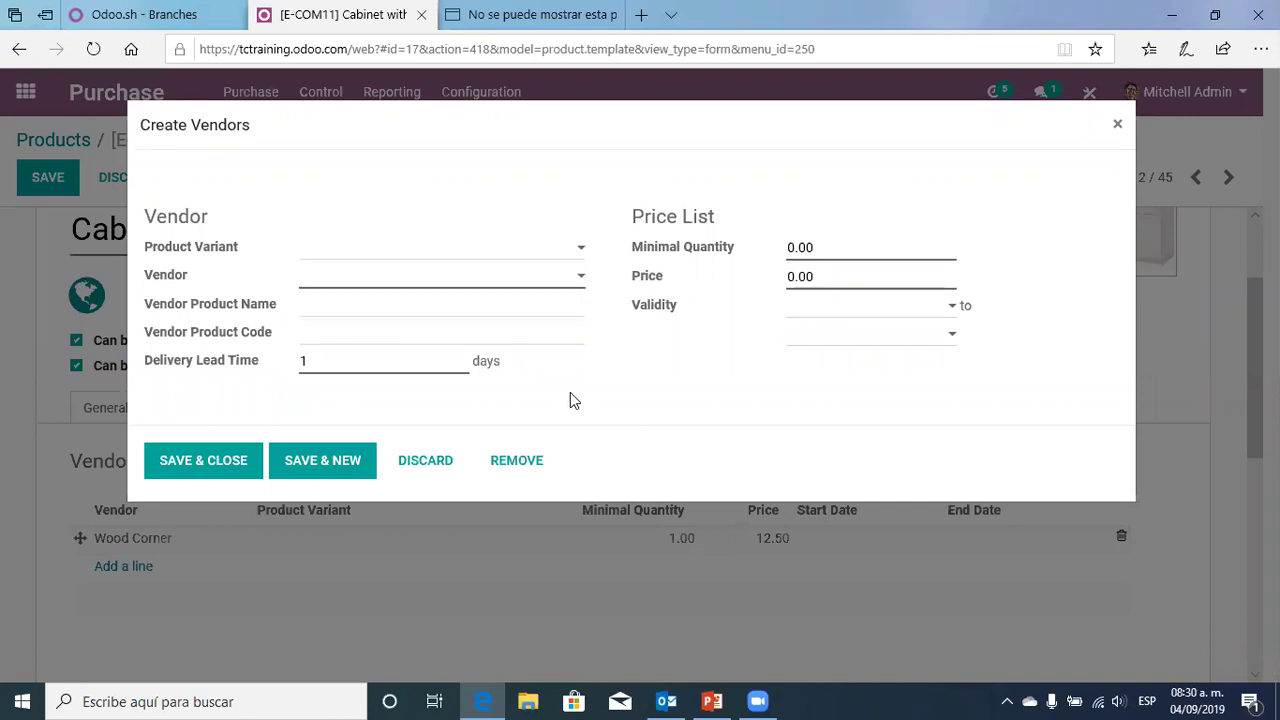
{"action": "left_click", "coordinate": [412, 280]}
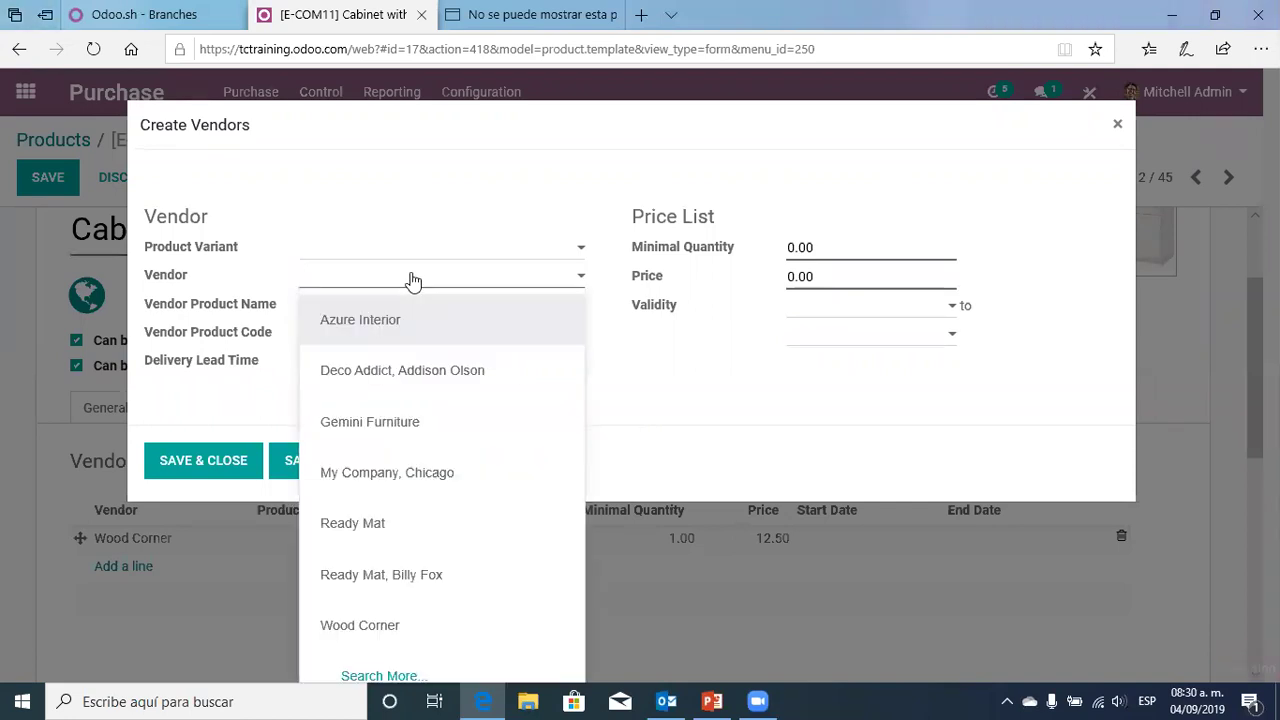
{"action": "left_click", "coordinate": [465, 528]}
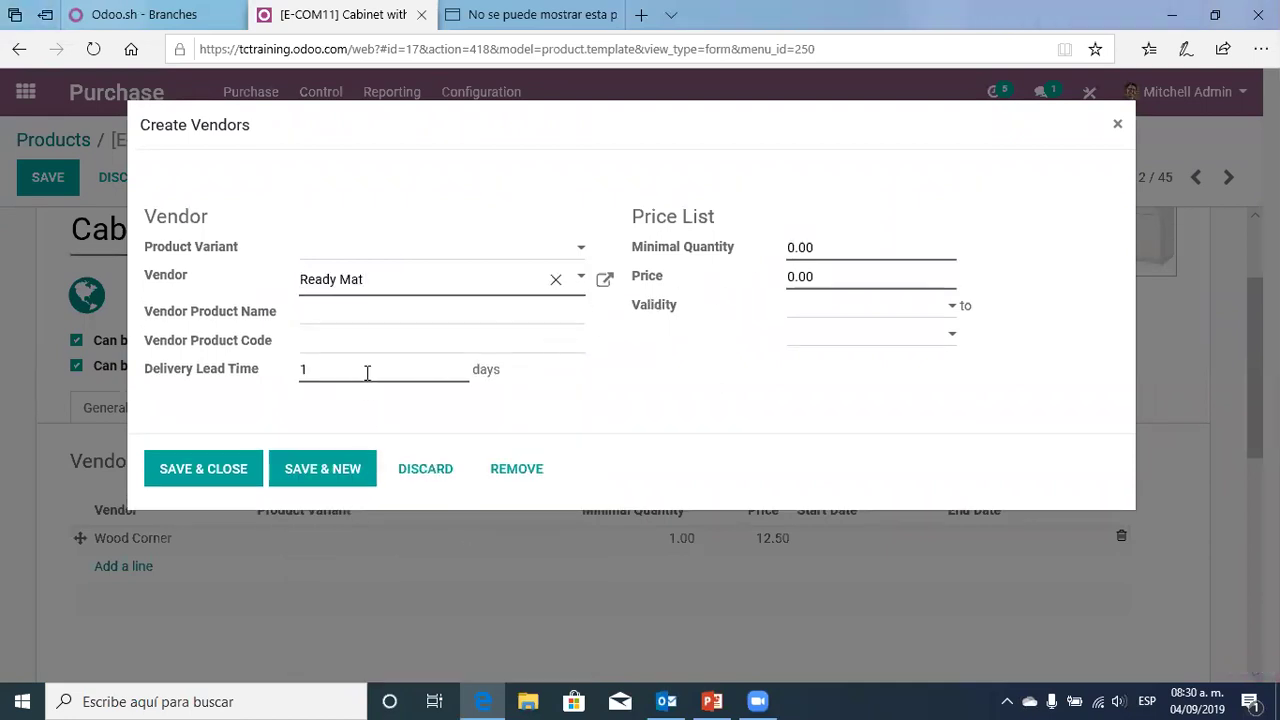
{"action": "left_click", "coordinate": [300, 369]}
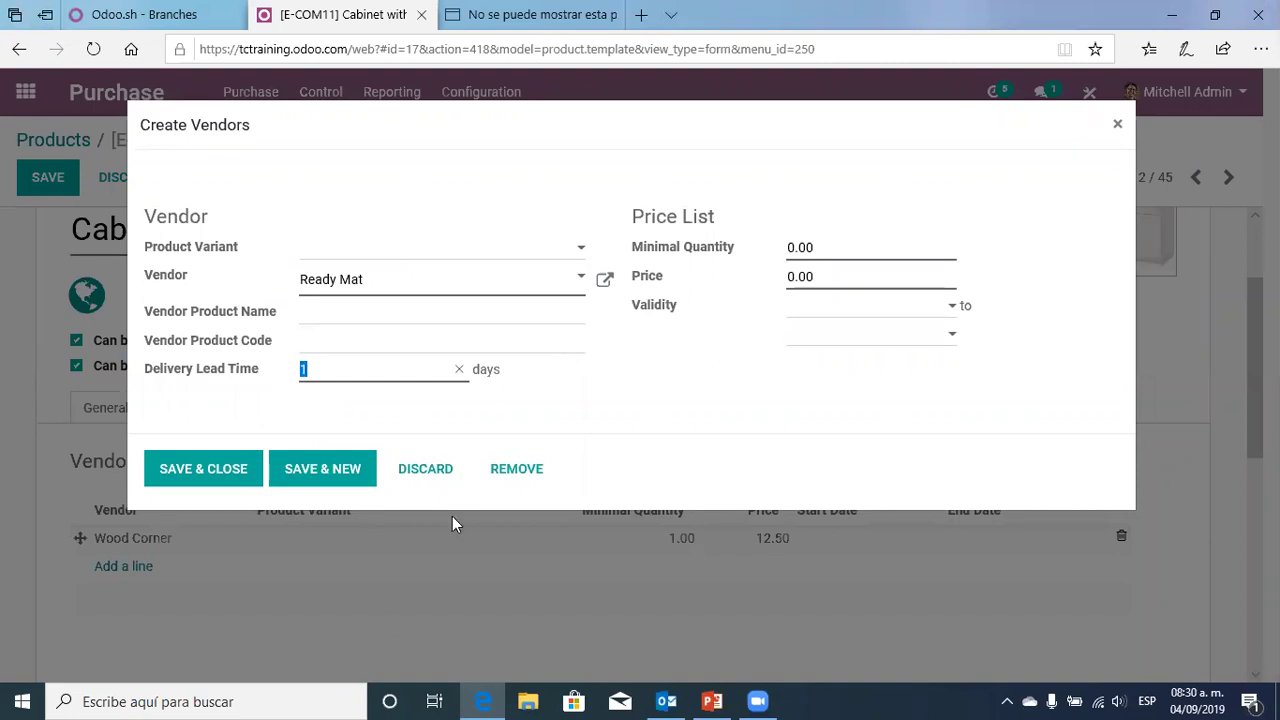
{"action": "type", "text": "10"}
{"action": "left_click_drag", "start_coordinate": [841, 238], "coordinate": [776, 241]}
{"action": "left_click", "coordinate": [755, 415]}
{"action": "left_click", "coordinate": [202, 481]}
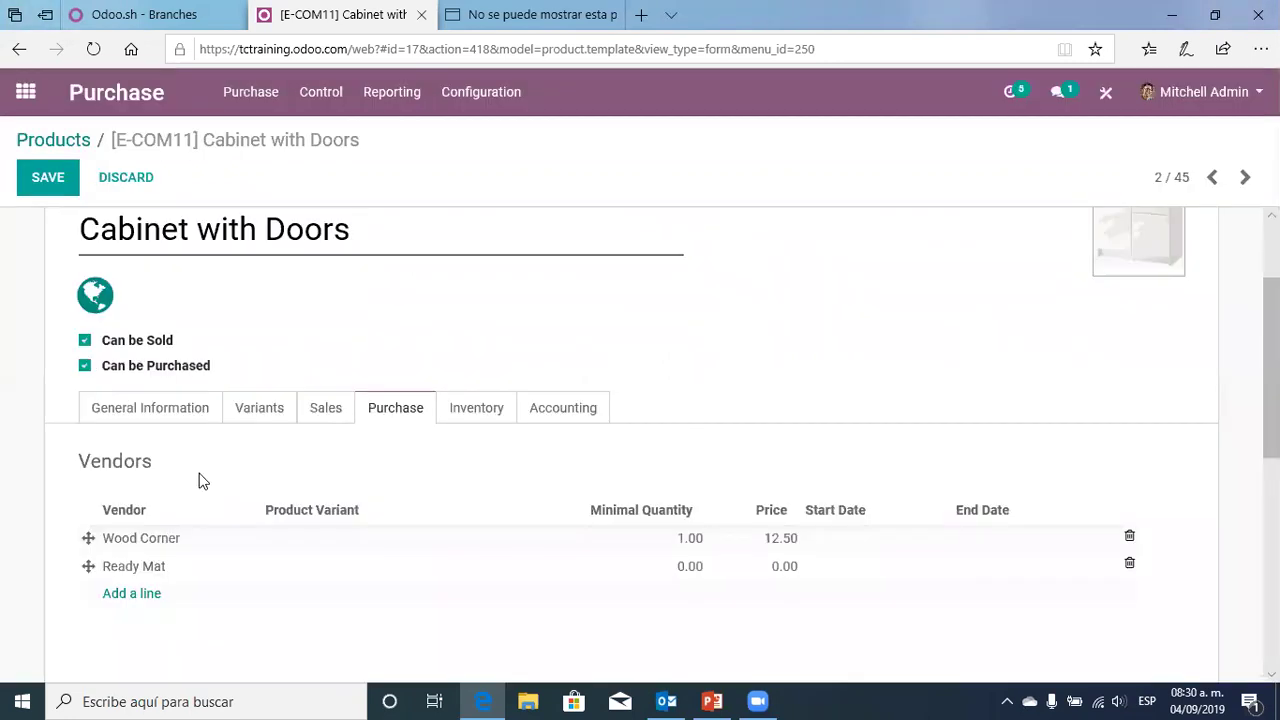
Set the Ready Mat vendor price to 10.00 and close the blank vendor form without adding another vendor
{"action": "left_click", "coordinate": [182, 568]}
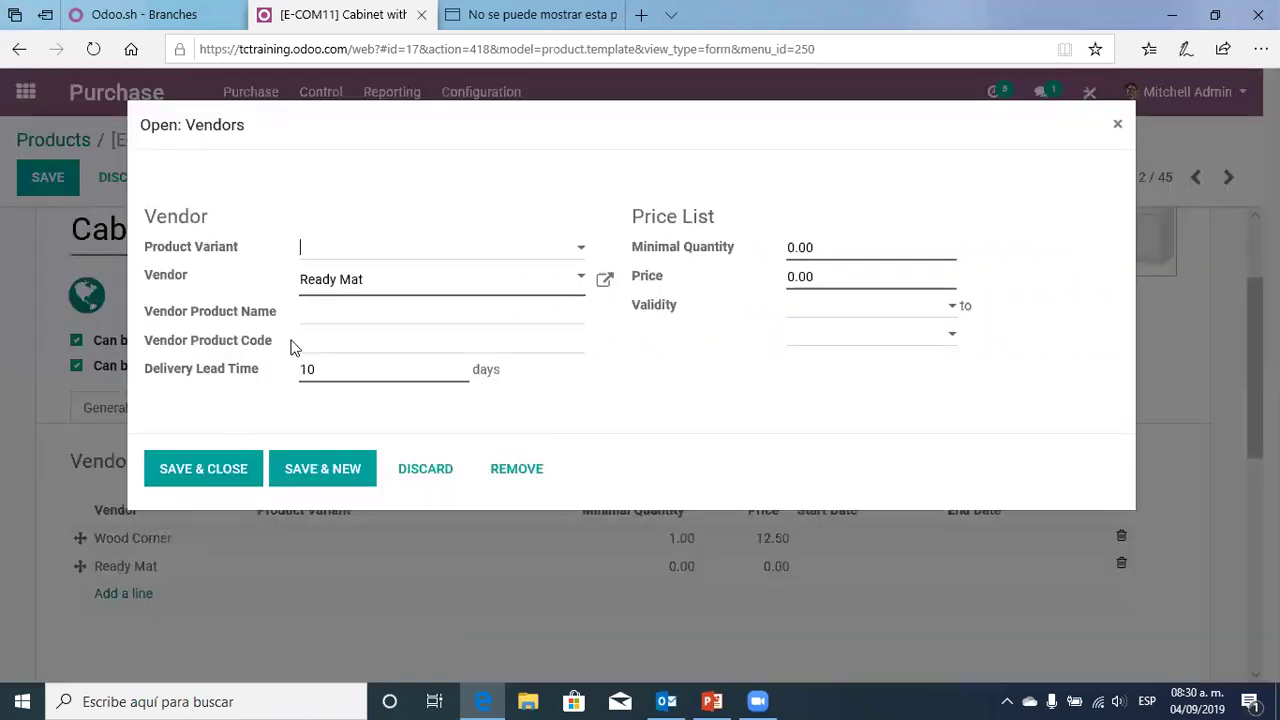
{"action": "left_click", "coordinate": [825, 279]}
{"action": "type", "text": "10"}
{"action": "left_click", "coordinate": [298, 472]}
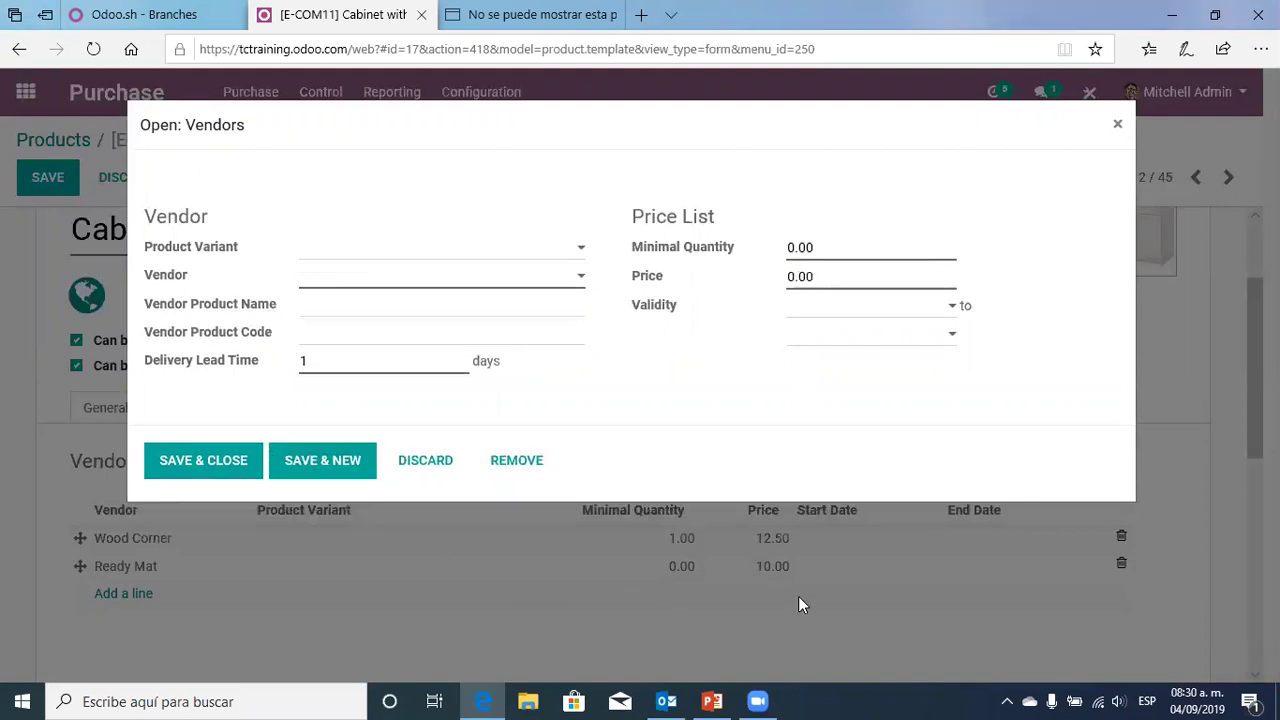
{"action": "left_click", "coordinate": [1120, 122]}
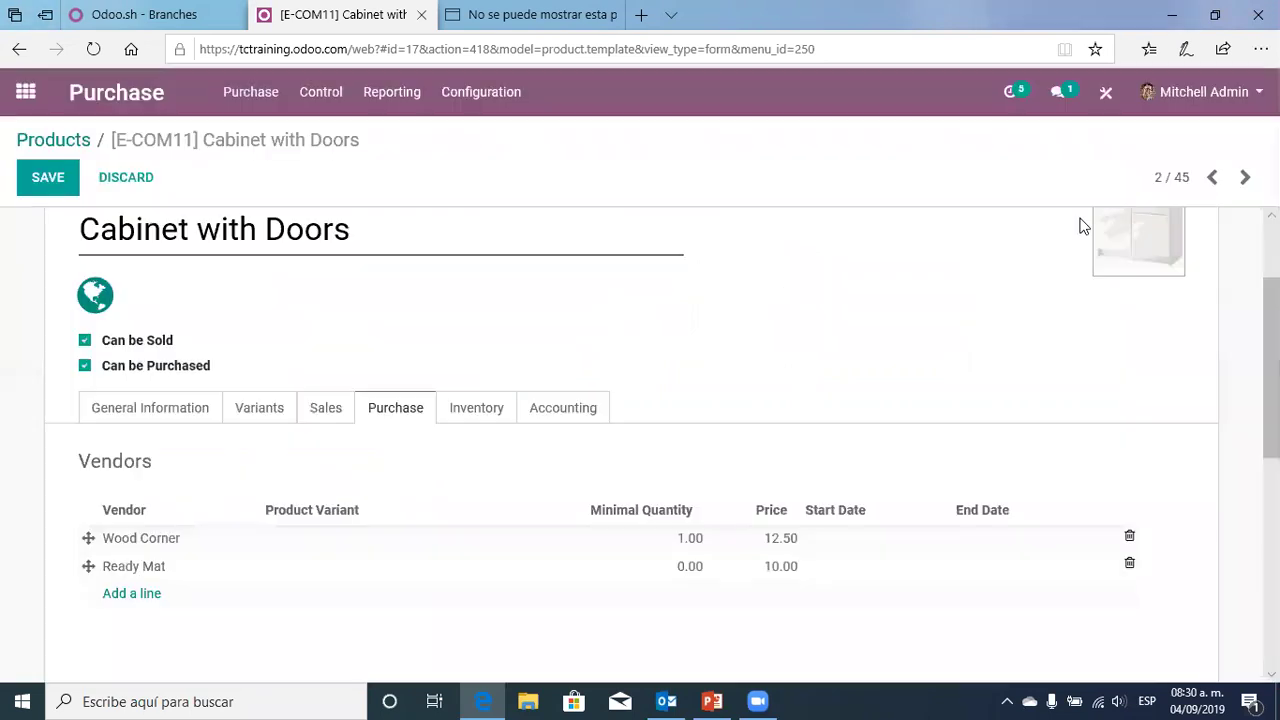
Set the Ready Mat vendor entry's minimal quantity to 1
{"action": "left_click", "coordinate": [658, 568]}
{"action": "left_click", "coordinate": [703, 253]}
{"action": "type", "text": "1"}
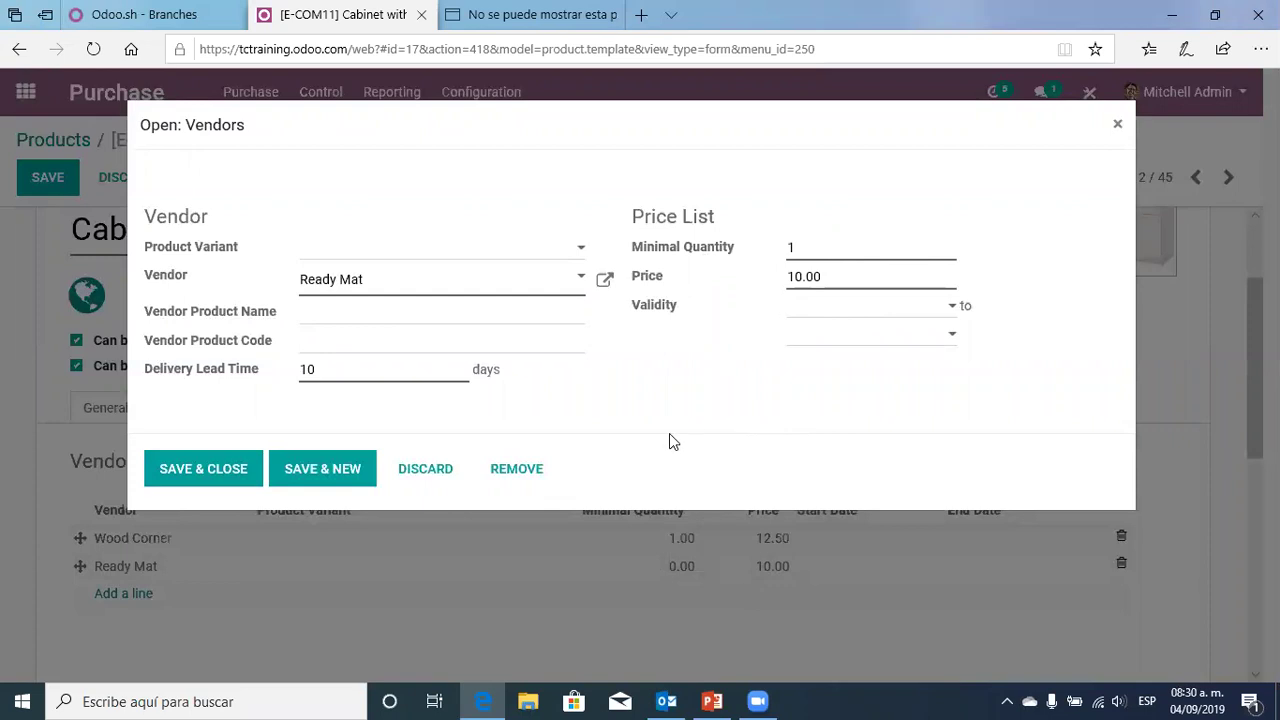
{"action": "left_click", "coordinate": [220, 482]}
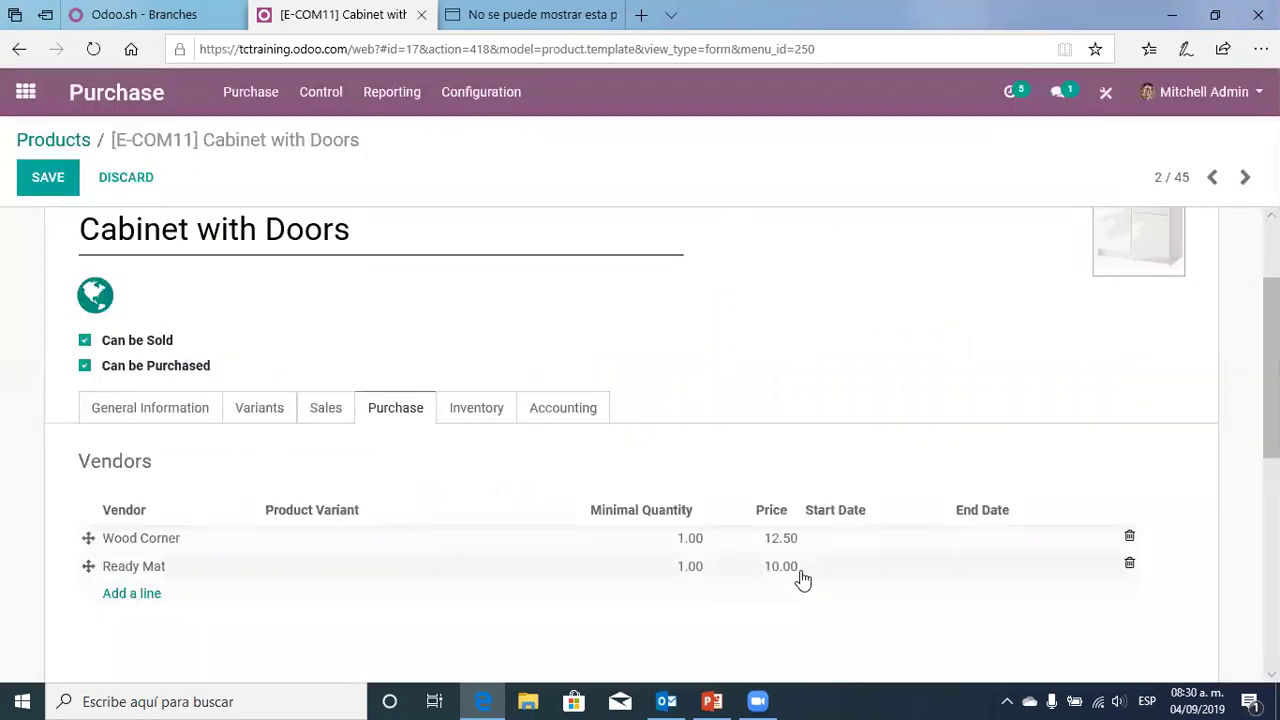
Check the Wood Corner vendor entry's details without changing them and save the product
{"action": "left_click", "coordinate": [771, 577]}
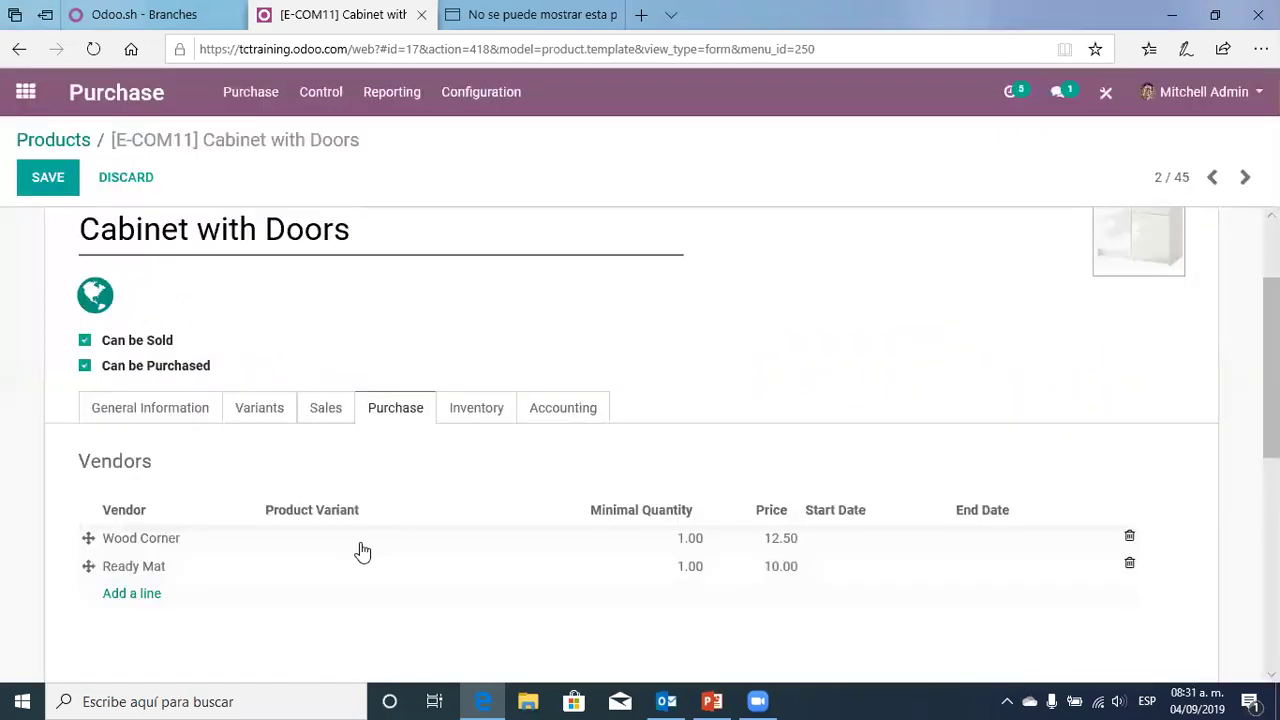
{"action": "left_click", "coordinate": [464, 548]}
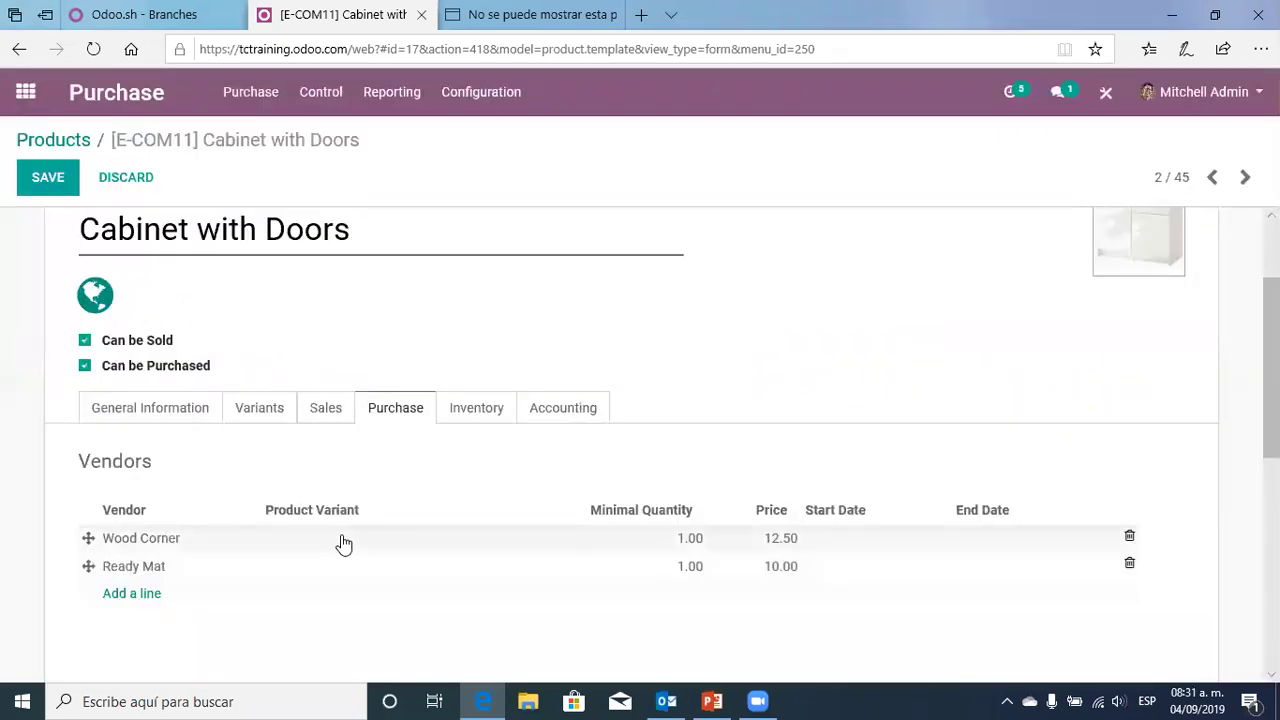
{"action": "left_click", "coordinate": [343, 543]}
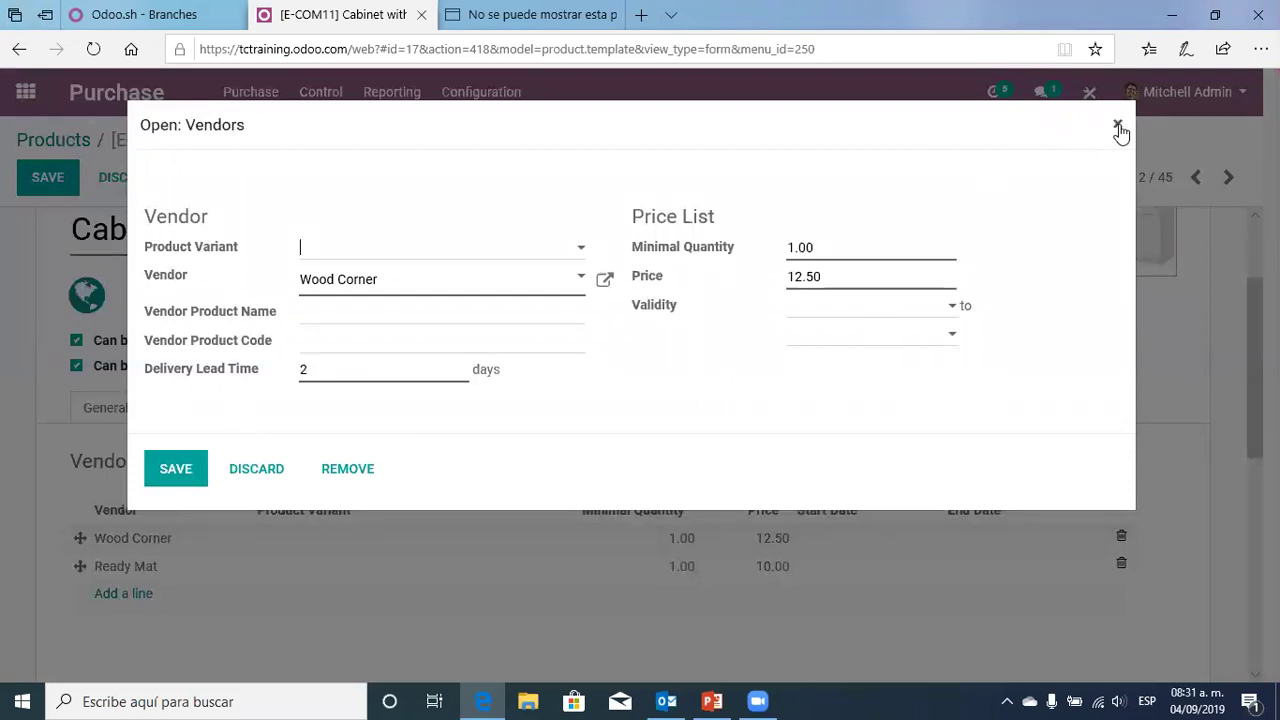
{"action": "left_click", "coordinate": [1118, 127]}
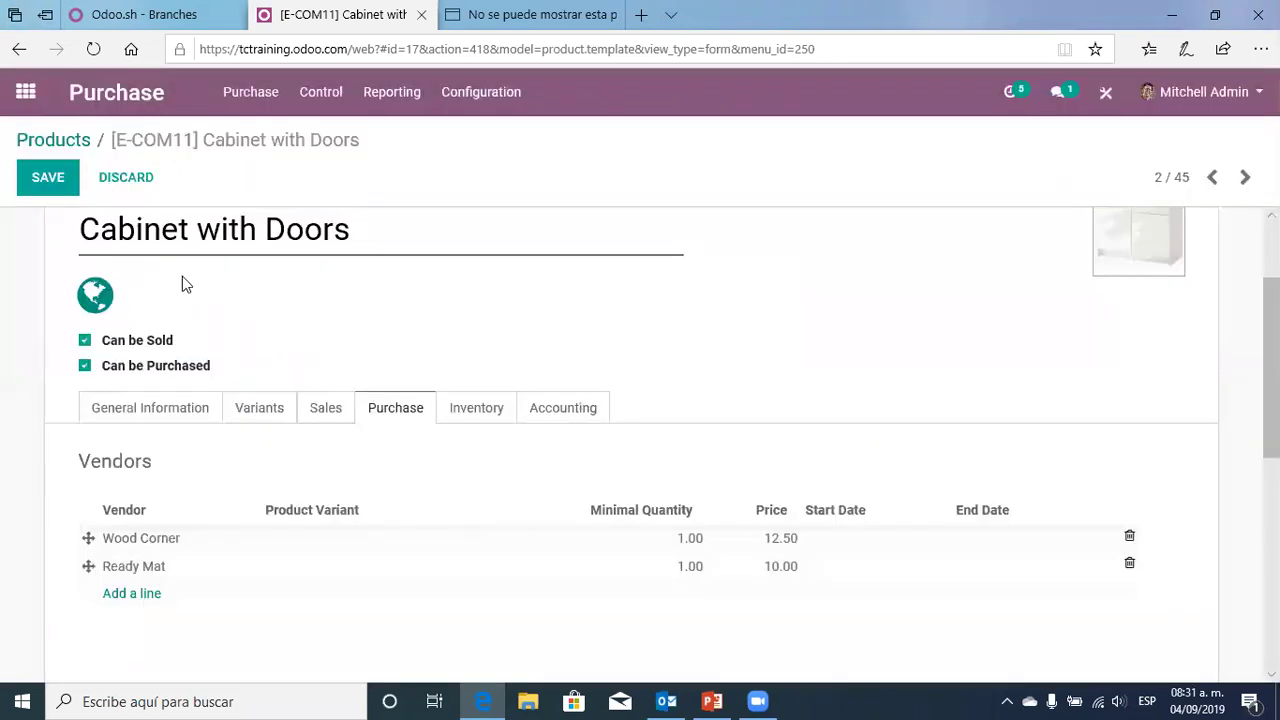
{"action": "left_click", "coordinate": [47, 182]}
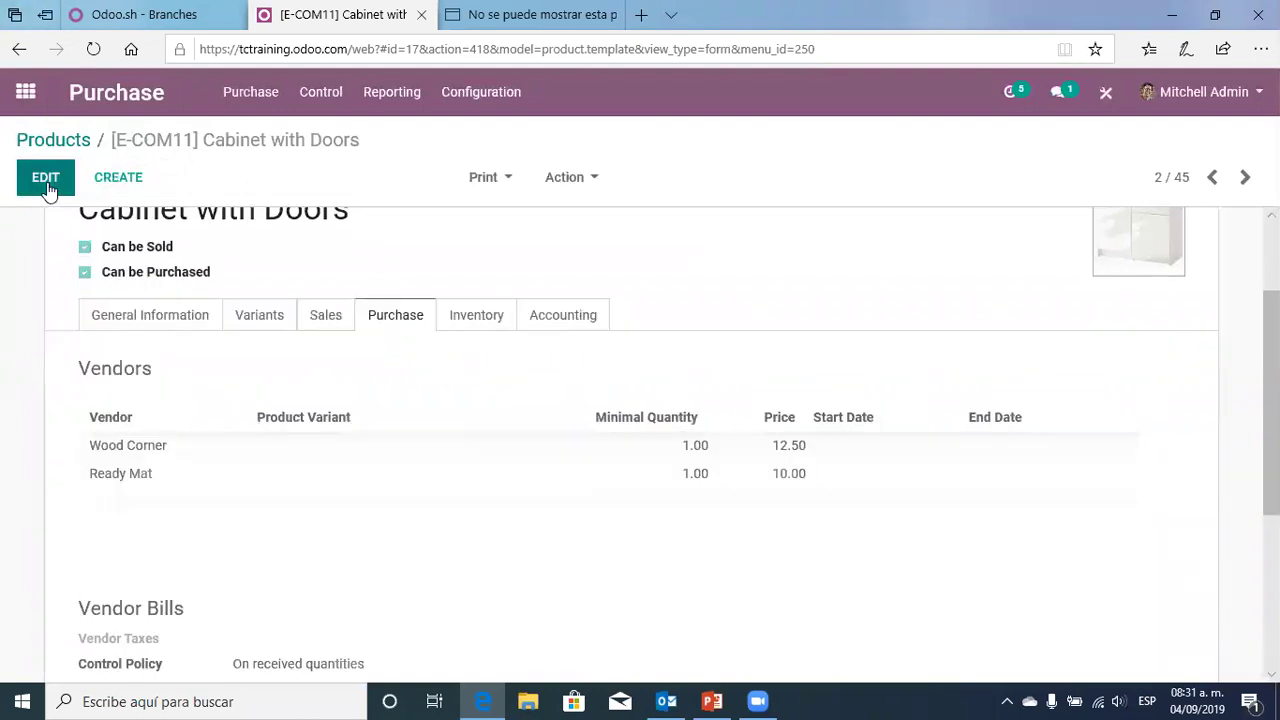
Copy the product's name, create a new request for quotation and add a Cabinet with Doors product line
{"action": "scroll", "coordinate": [163, 371], "scroll_direction": "up", "scroll_amount": 2}
{"action": "left_click_drag", "start_coordinate": [78, 352], "coordinate": [386, 346]}
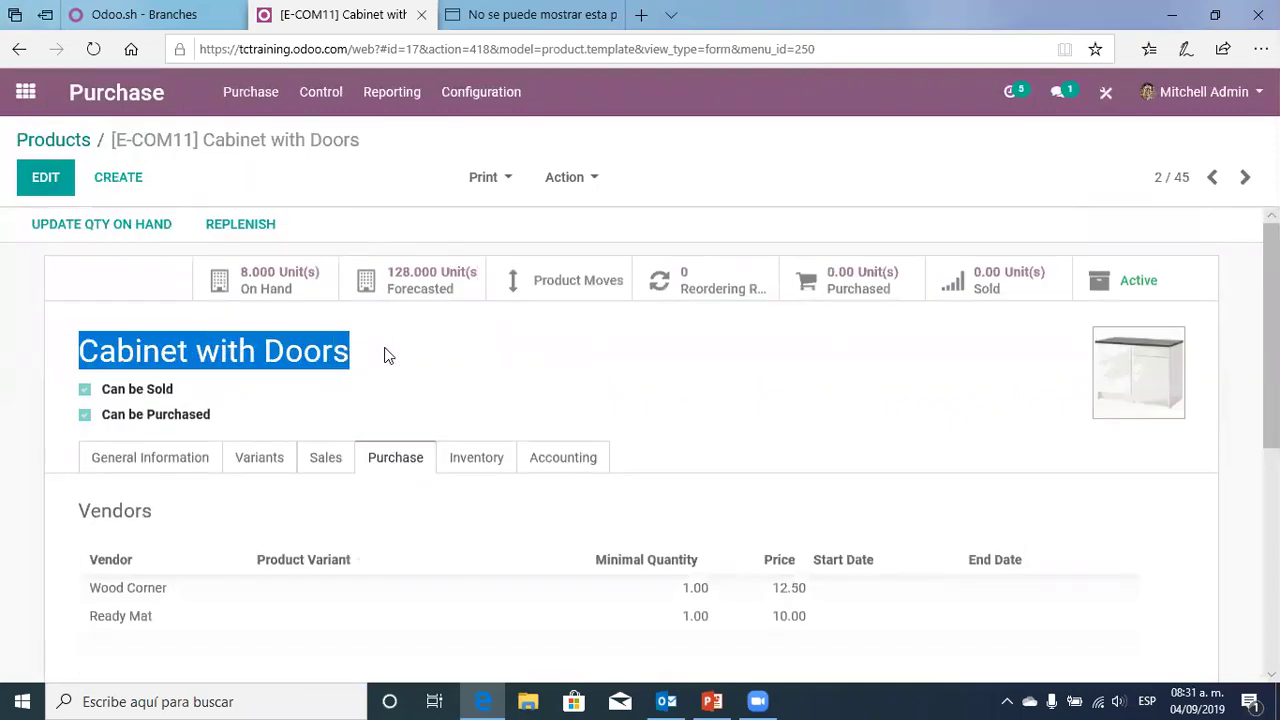
{"action": "left_click", "coordinate": [76, 143]}
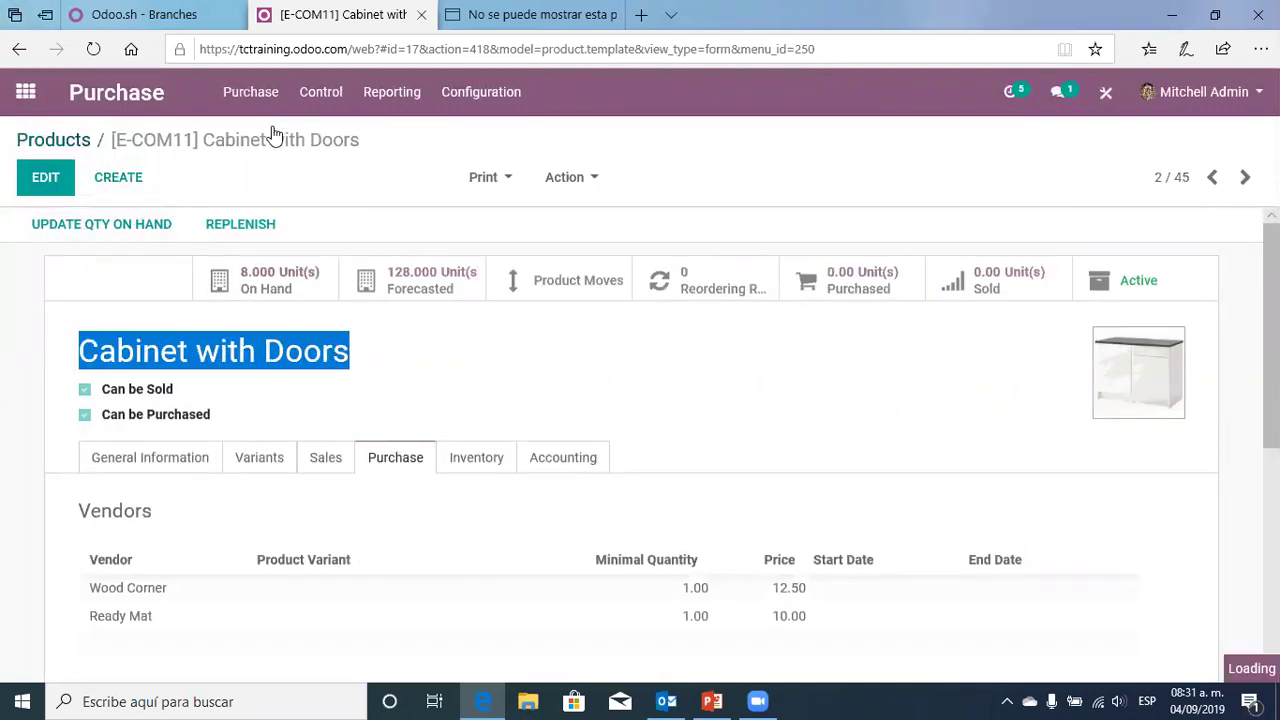
{"action": "left_click", "coordinate": [251, 95]}
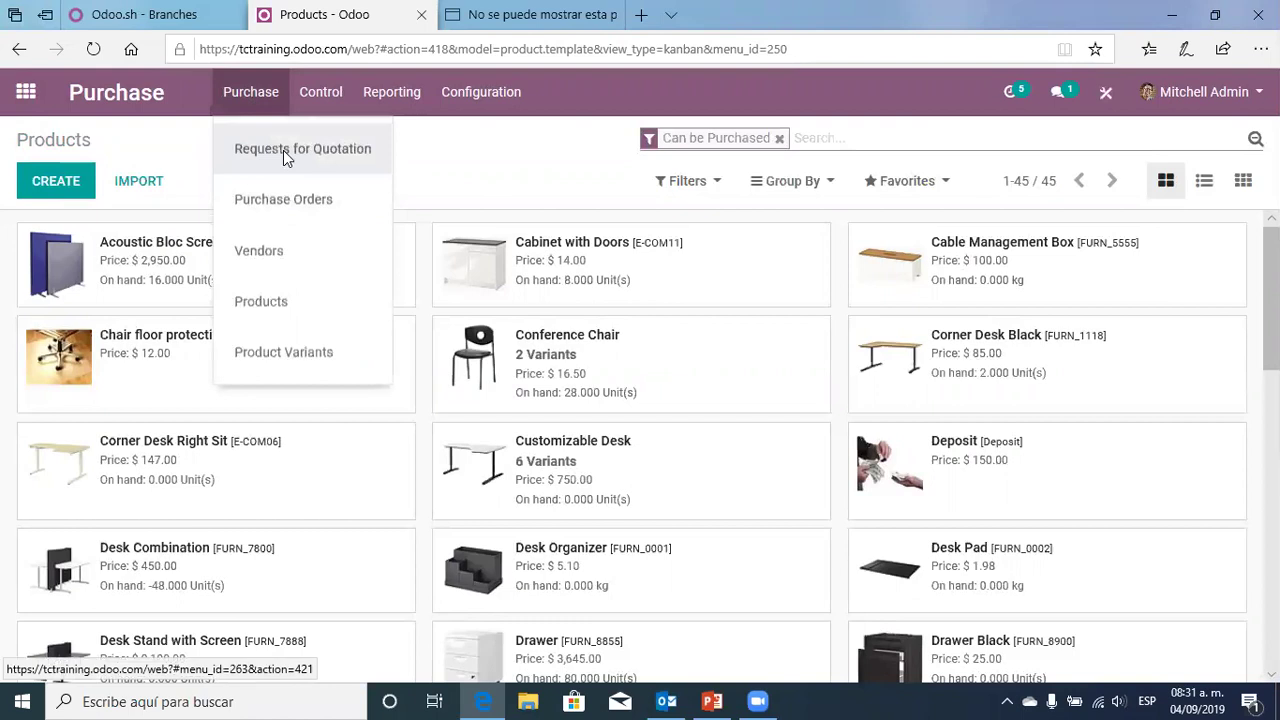
{"action": "left_click", "coordinate": [283, 150]}
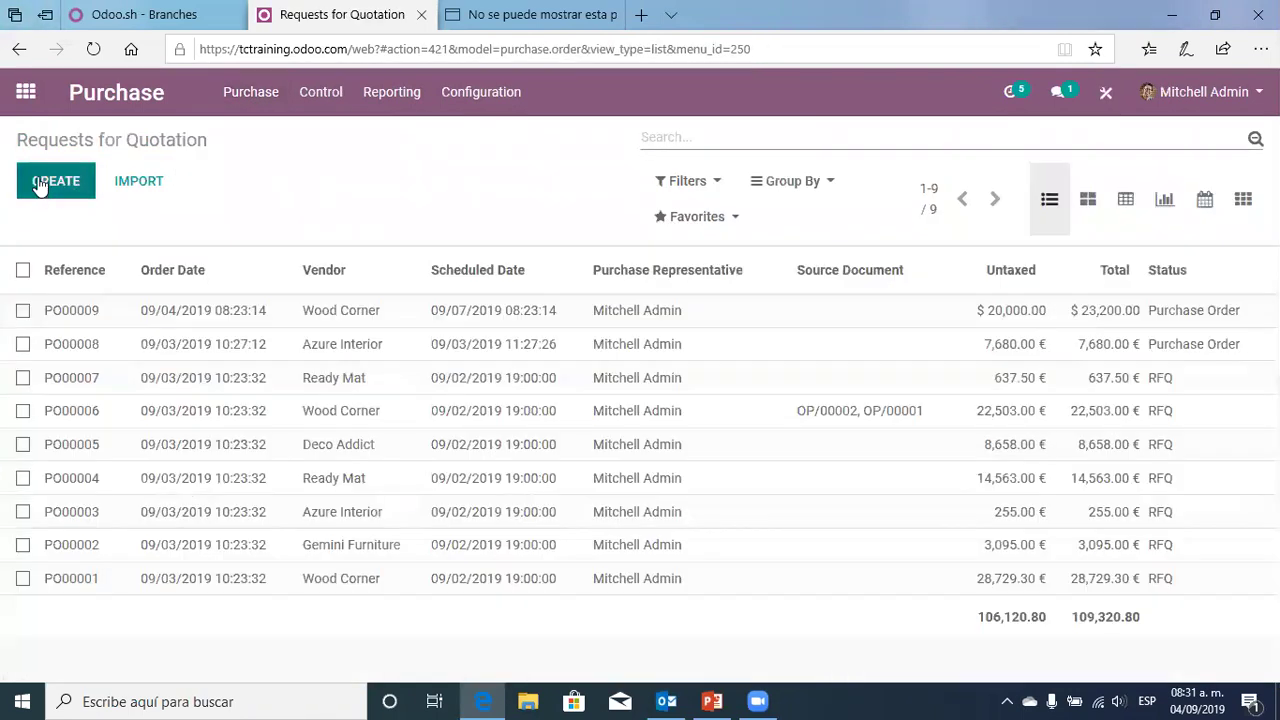
{"action": "left_click", "coordinate": [40, 187]}
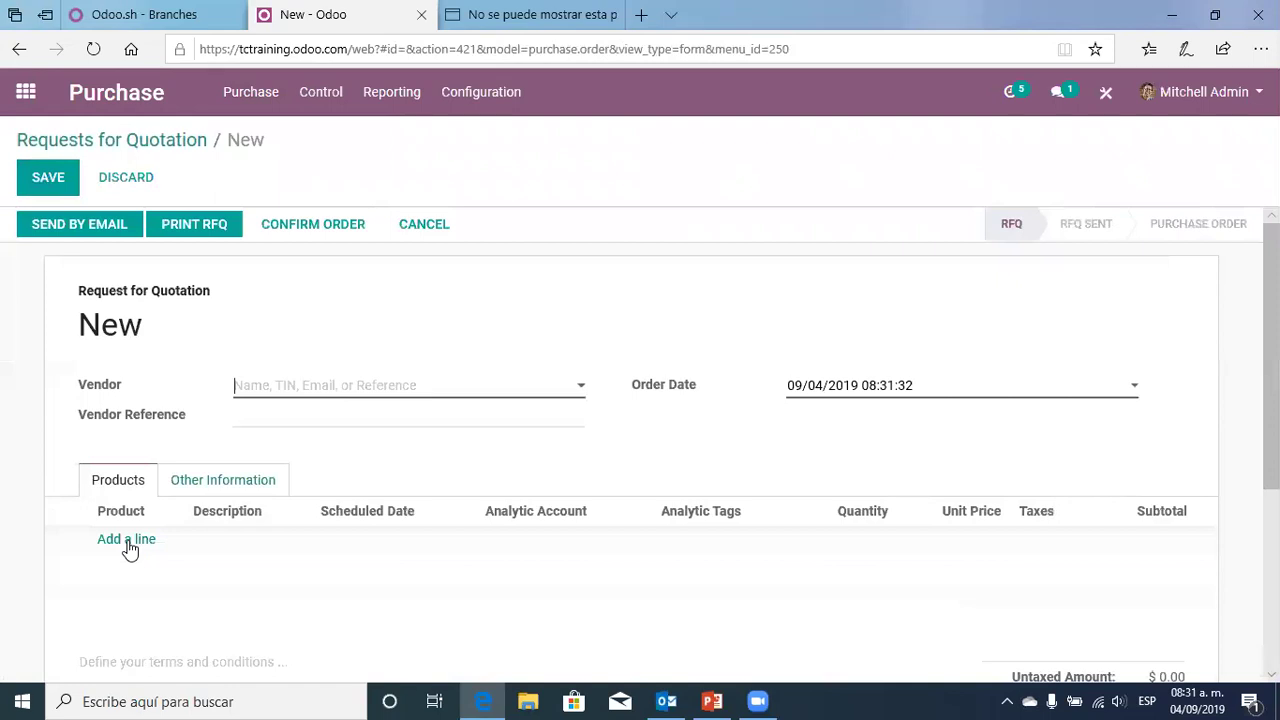
{"action": "left_click", "coordinate": [126, 540]}
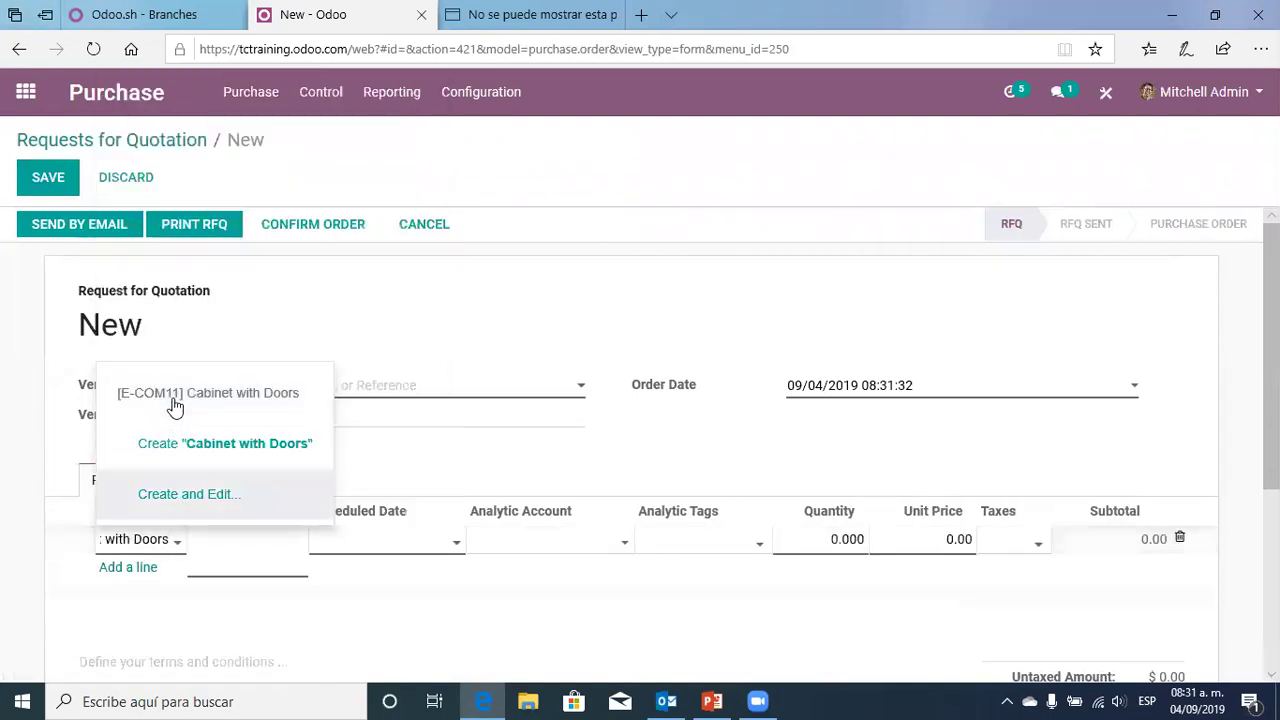
{"action": "key", "text": "Return"}
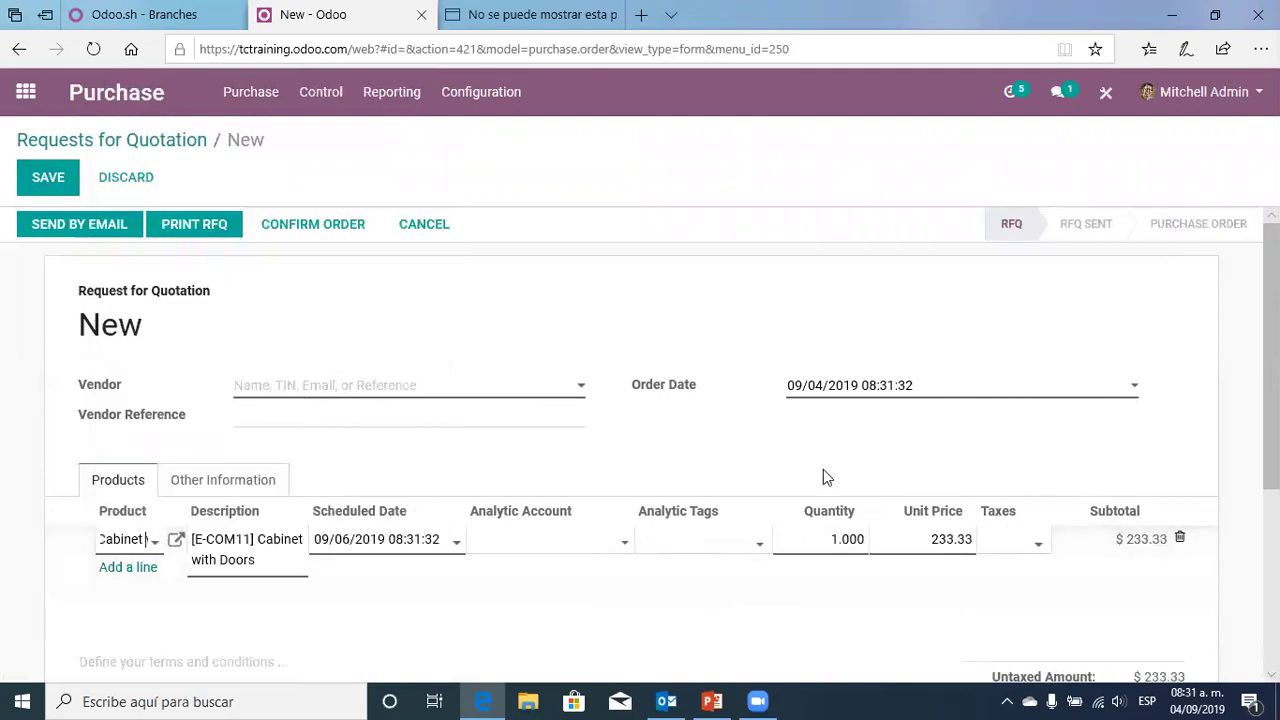
Choose Ready Mat as the request's vendor from the full vendor search list
{"action": "left_click", "coordinate": [495, 385]}
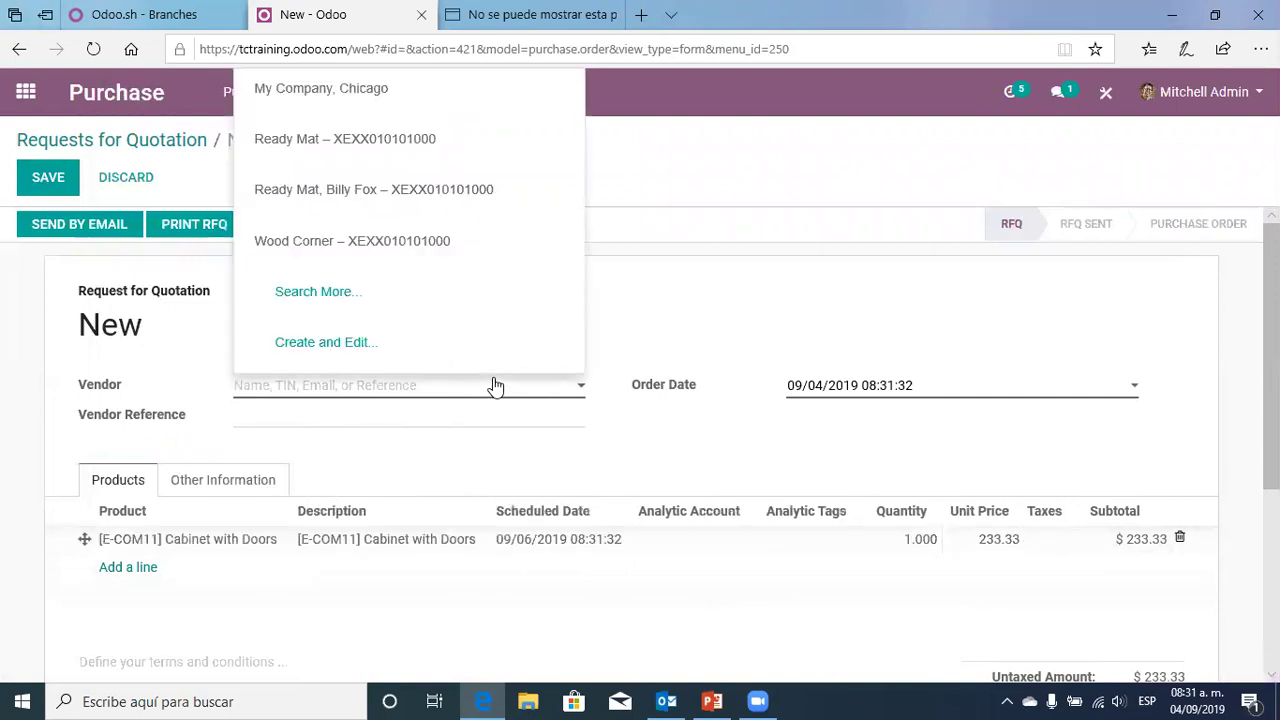
{"action": "left_click", "coordinate": [452, 295]}
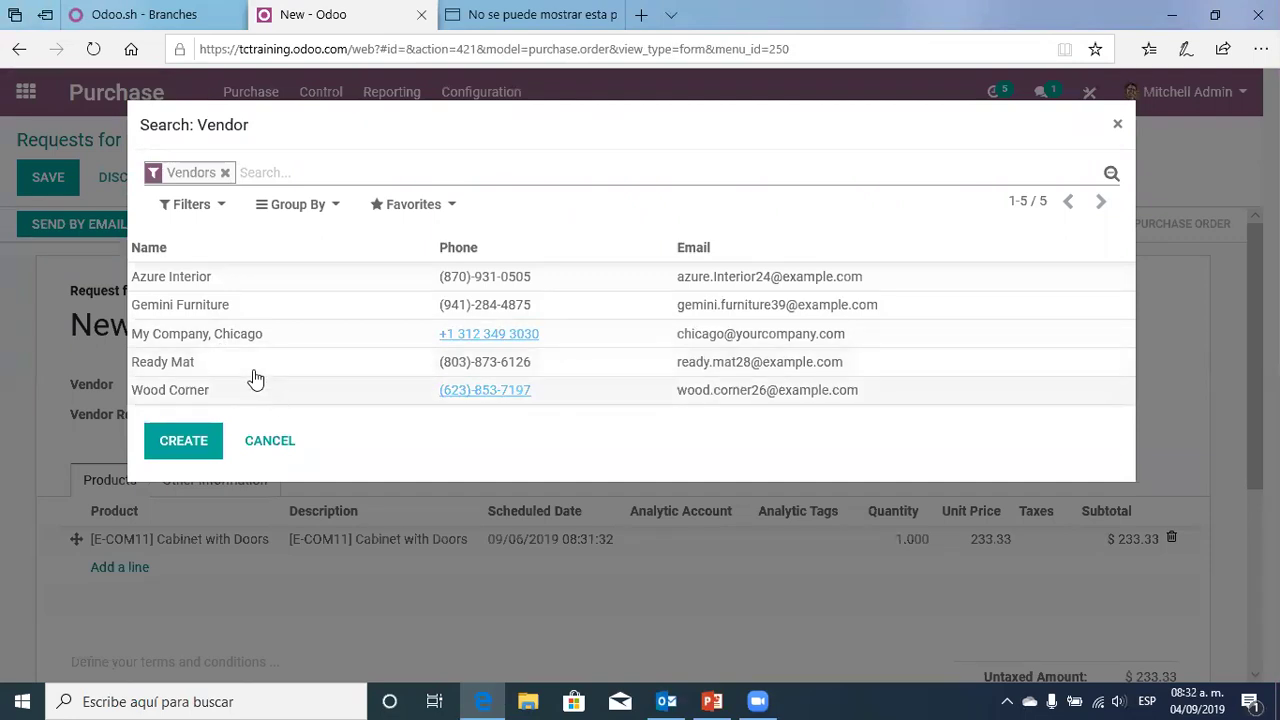
{"action": "left_click", "coordinate": [252, 371]}
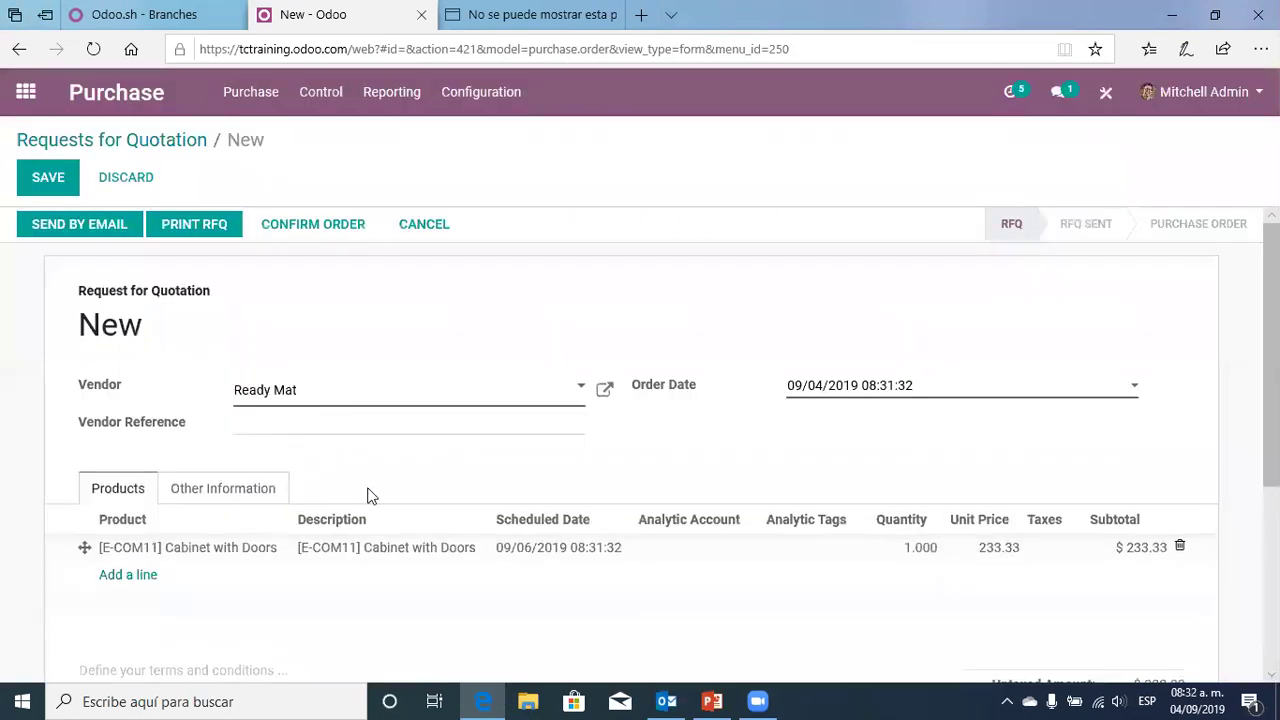
Check the Cabinet with Doors line on the request and view the request's other information
{"action": "left_click", "coordinate": [157, 556]}
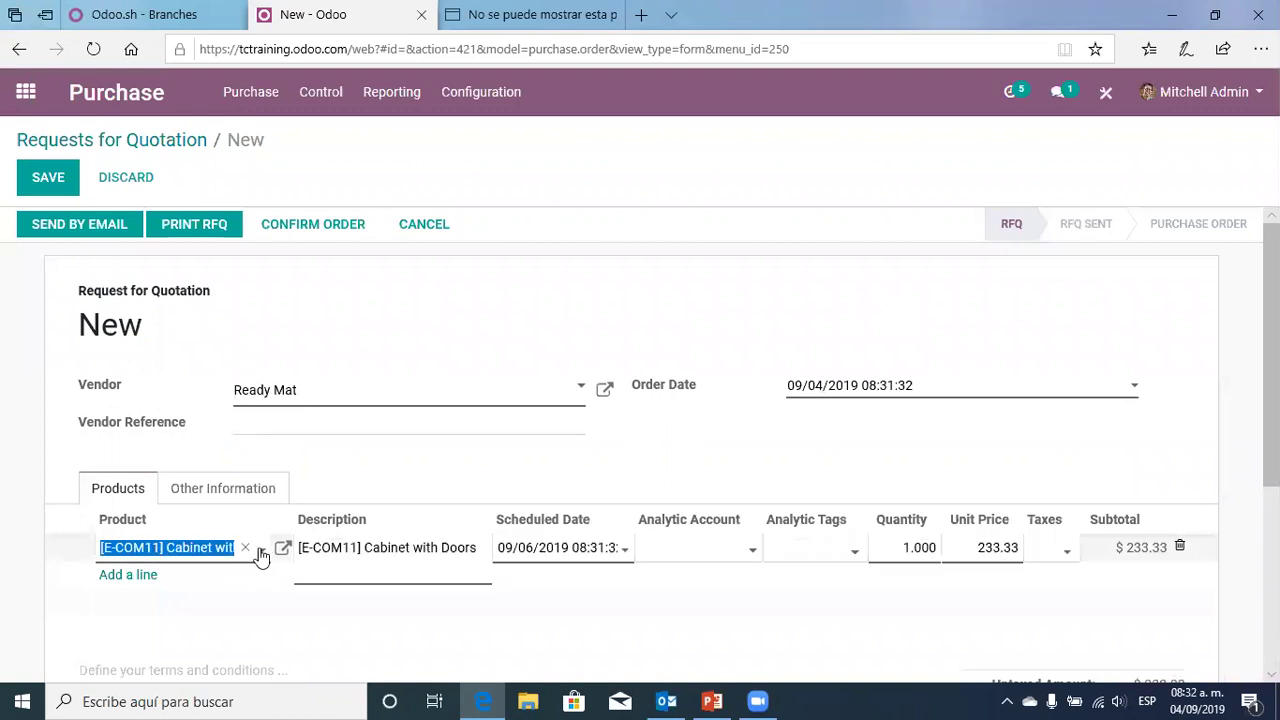
{"action": "left_click", "coordinate": [416, 458]}
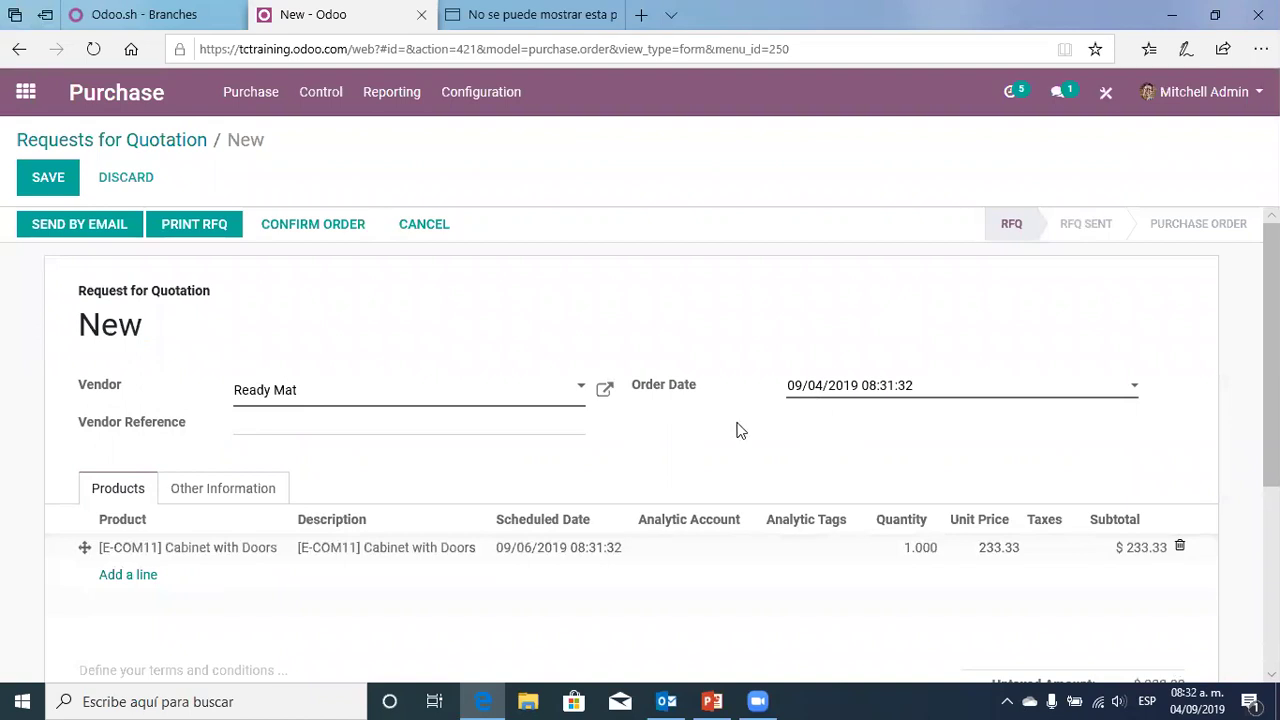
{"action": "left_click", "coordinate": [228, 490]}
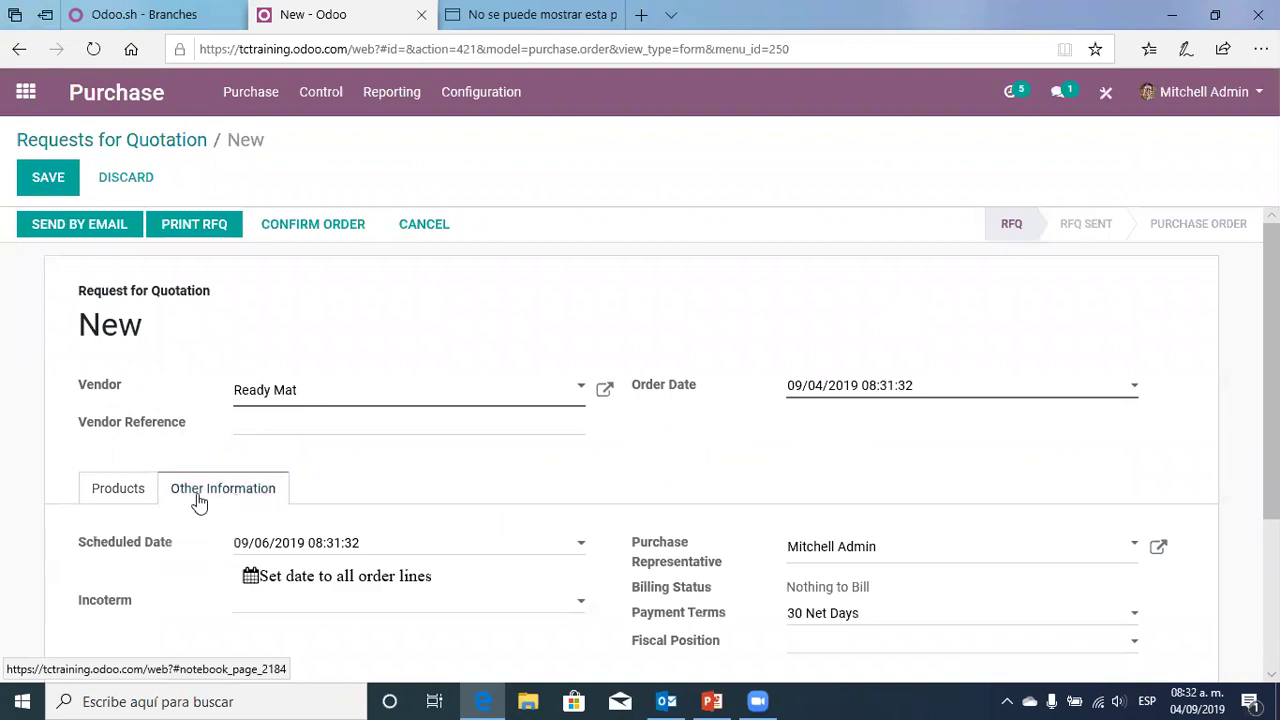
Try to re-enter Cabinet with Doors as the product on the request's existing line
{"action": "left_click", "coordinate": [120, 489]}
{"action": "left_click", "coordinate": [227, 556]}
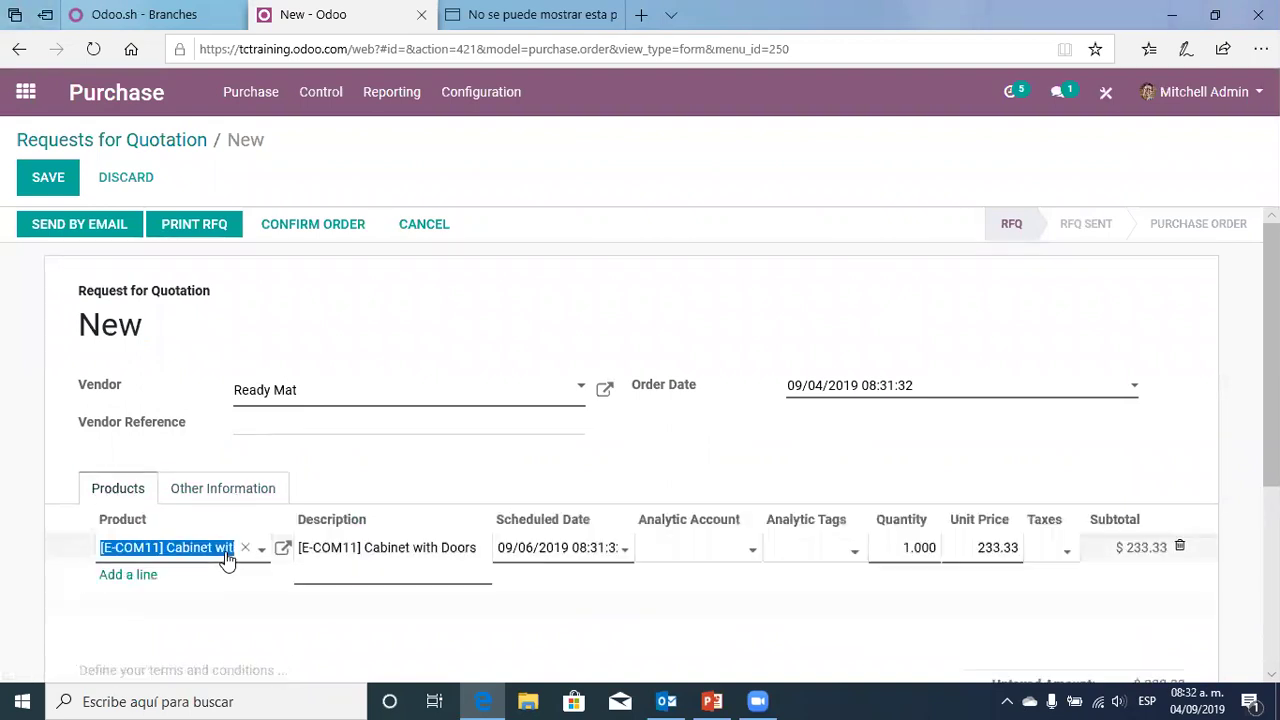
{"action": "key", "text": "BackSpace"}
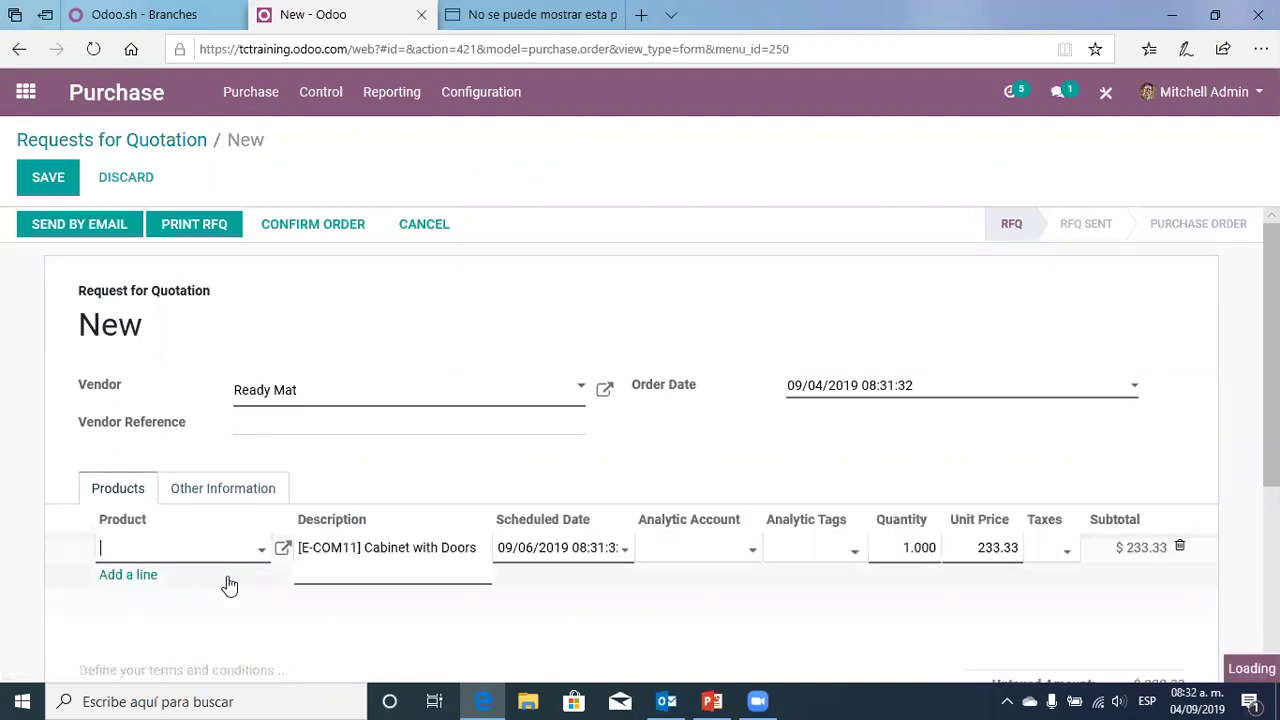
{"action": "type", "text": "Cabinet with Doors"}
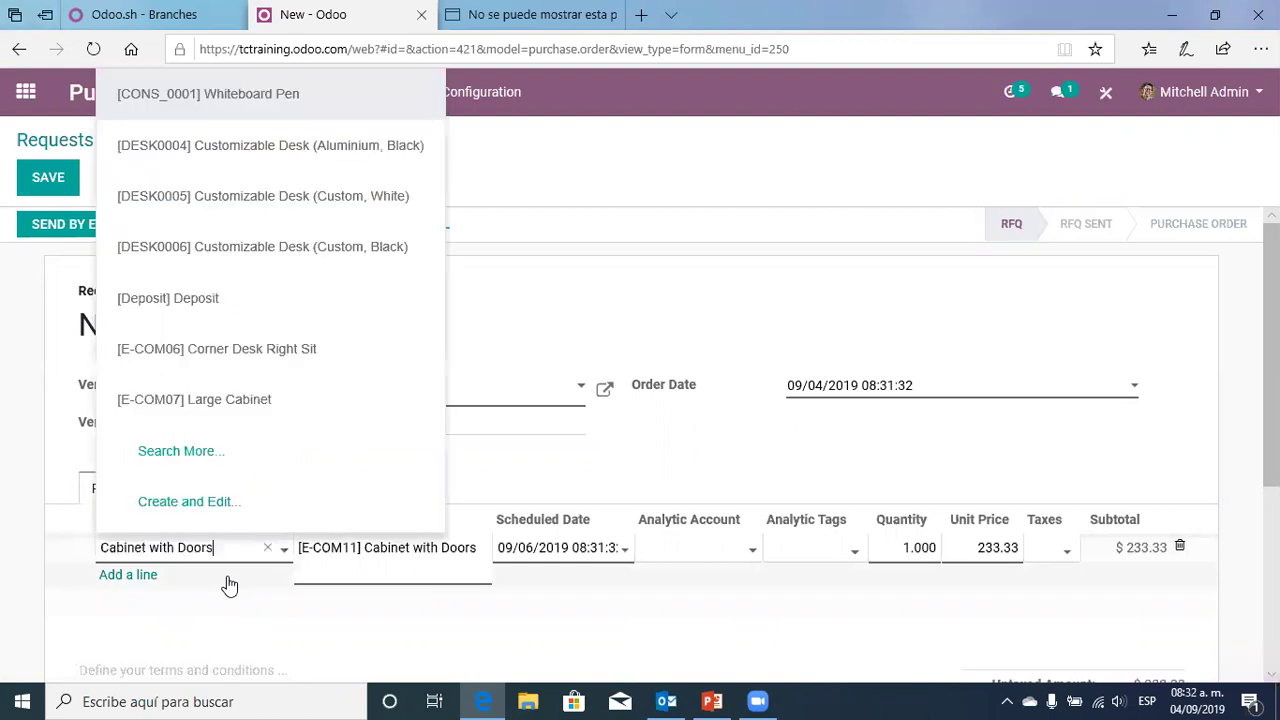
{"action": "left_click", "coordinate": [238, 602]}
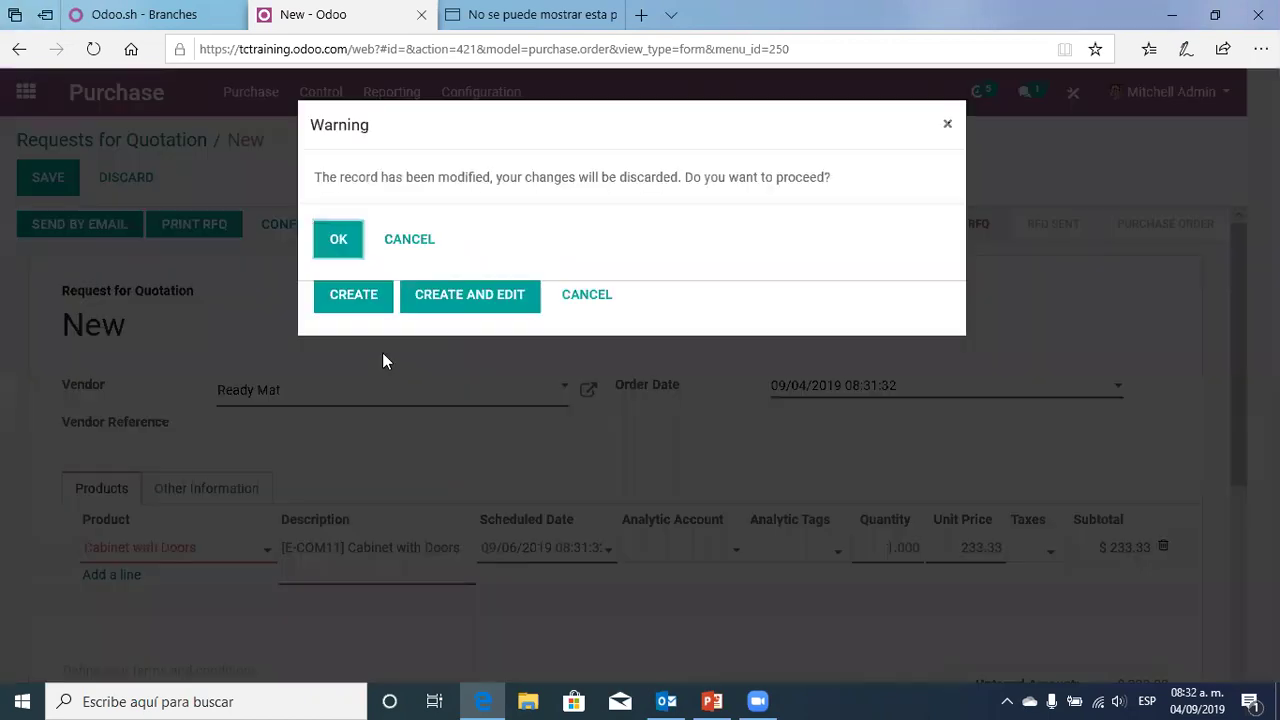
{"action": "left_click", "coordinate": [338, 242]}
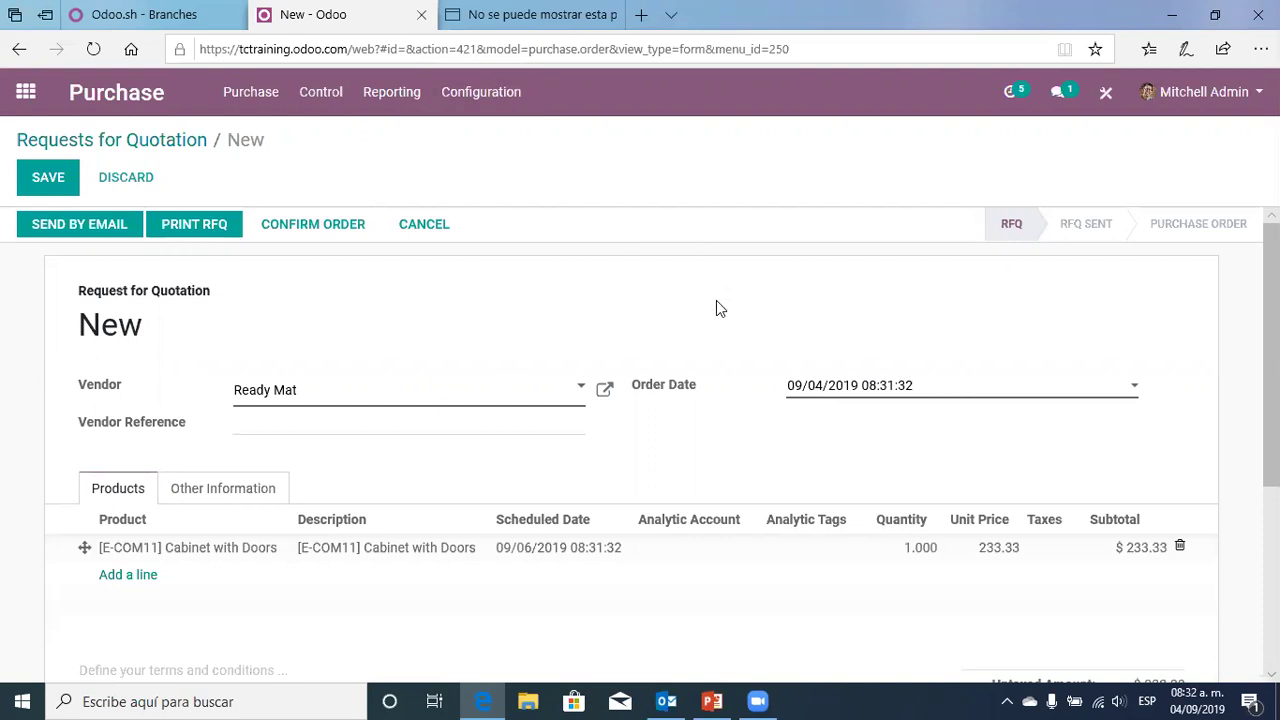
Change the request's vendor to Wood Corner and return to the requests for quotation list without saving
{"action": "left_click", "coordinate": [374, 398]}
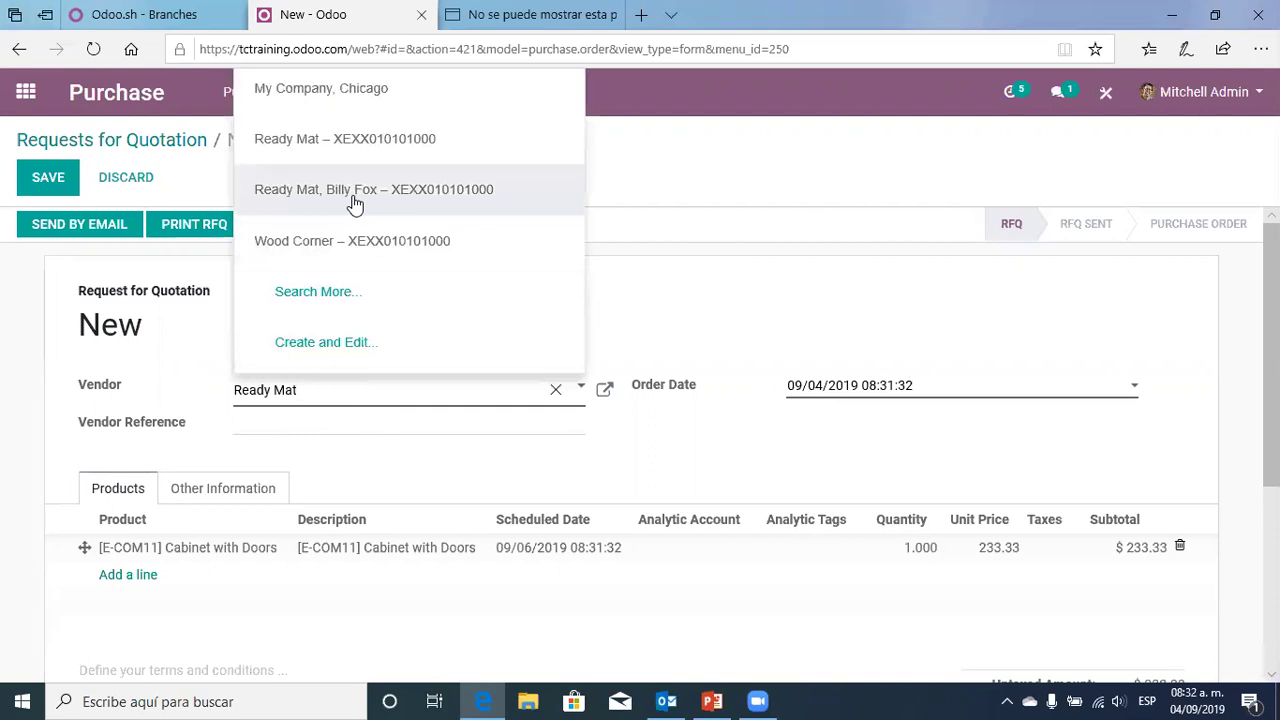
{"action": "left_click", "coordinate": [343, 241]}
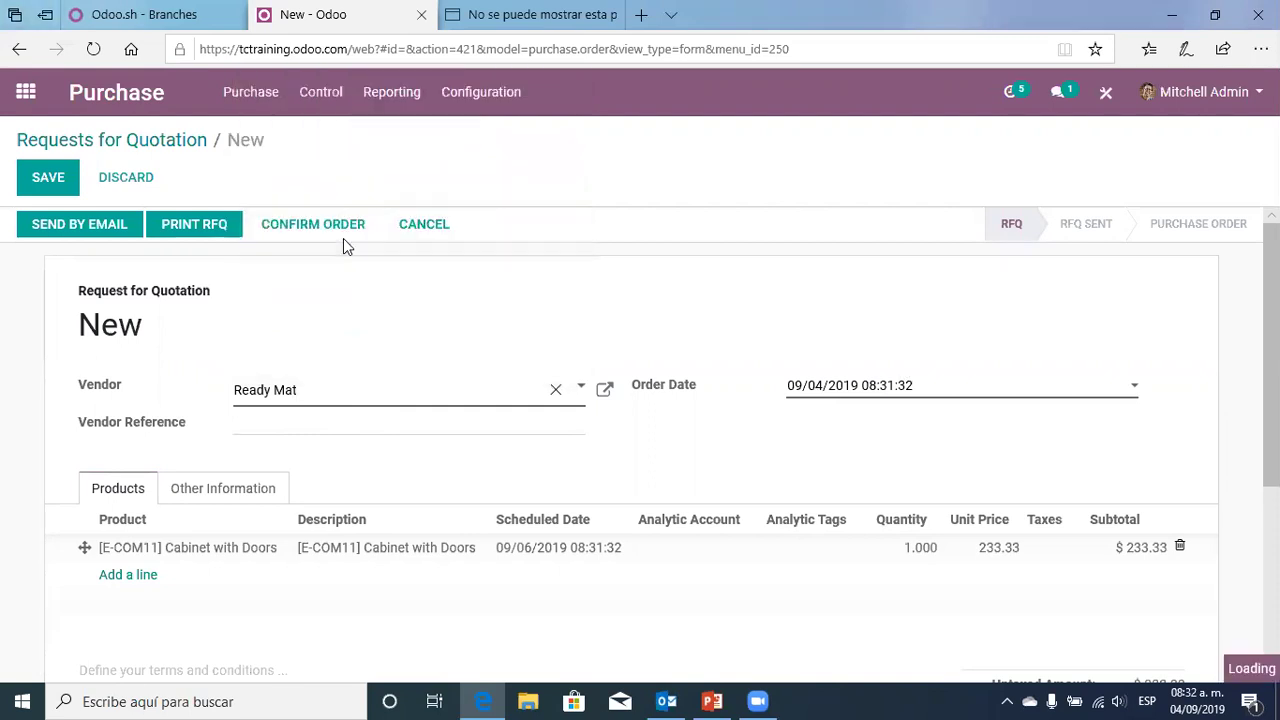
{"action": "left_click", "coordinate": [1013, 391]}
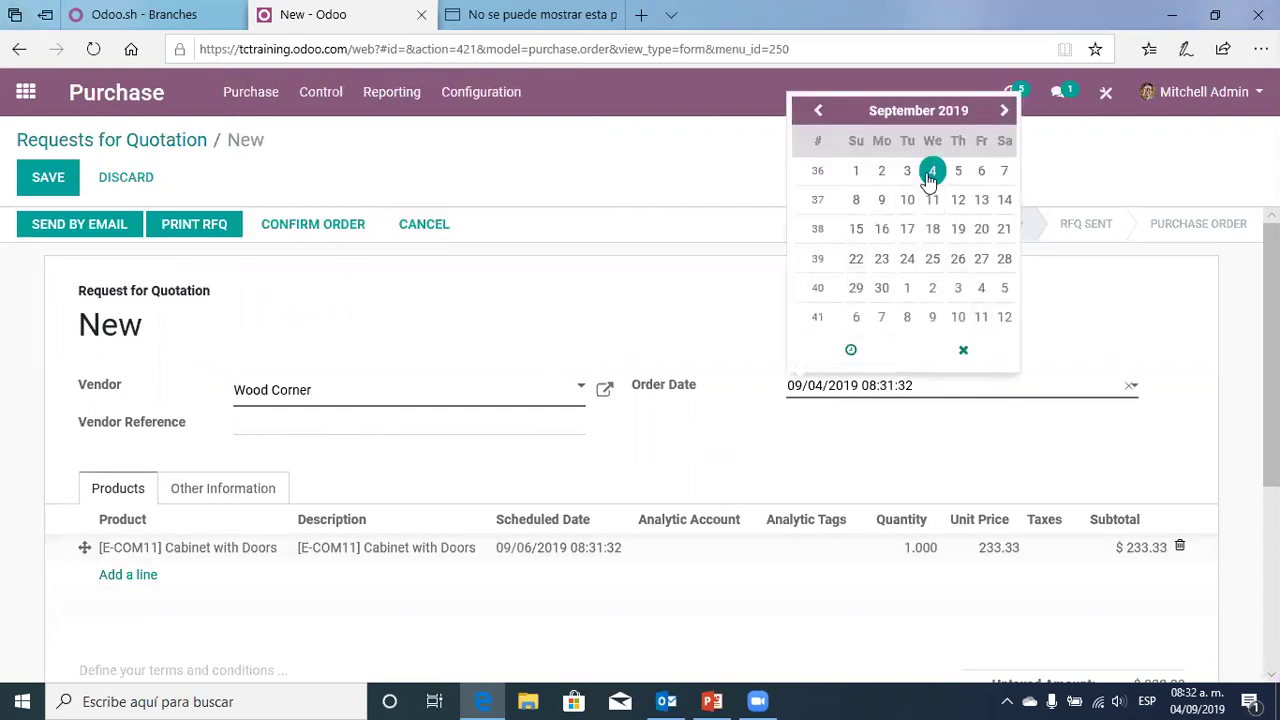
{"action": "left_click", "coordinate": [706, 418]}
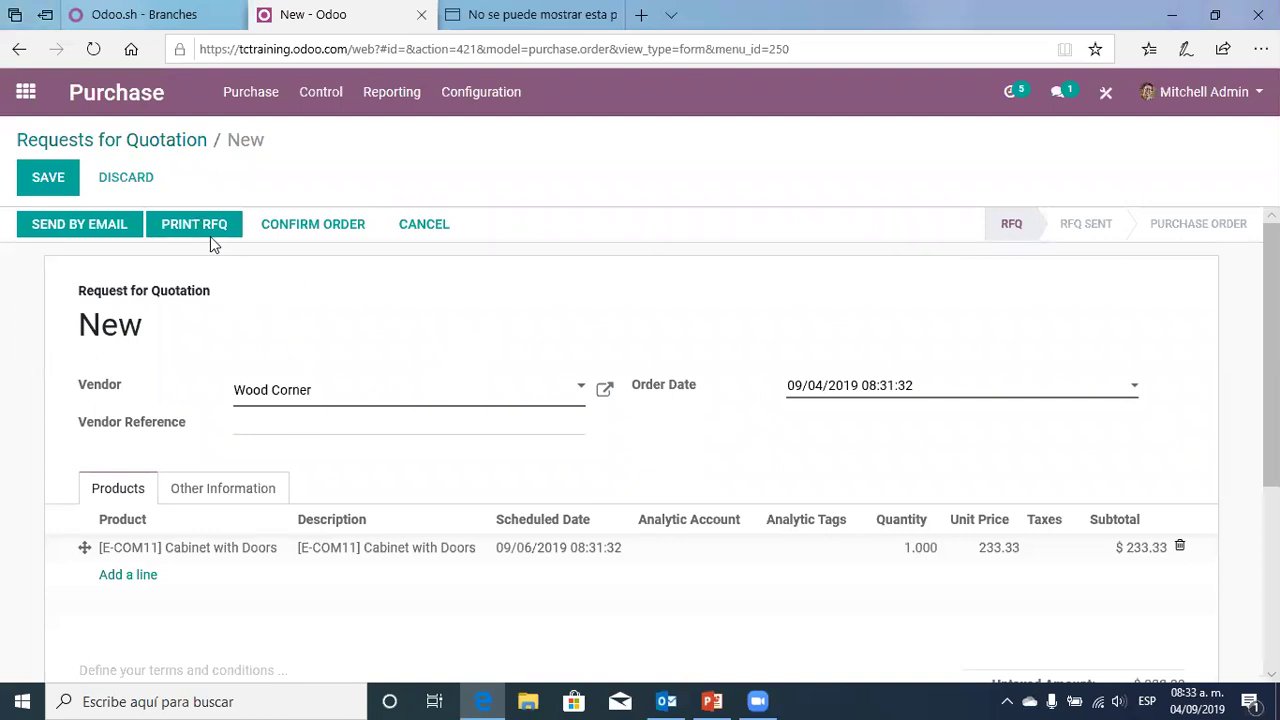
{"action": "left_click", "coordinate": [152, 142]}
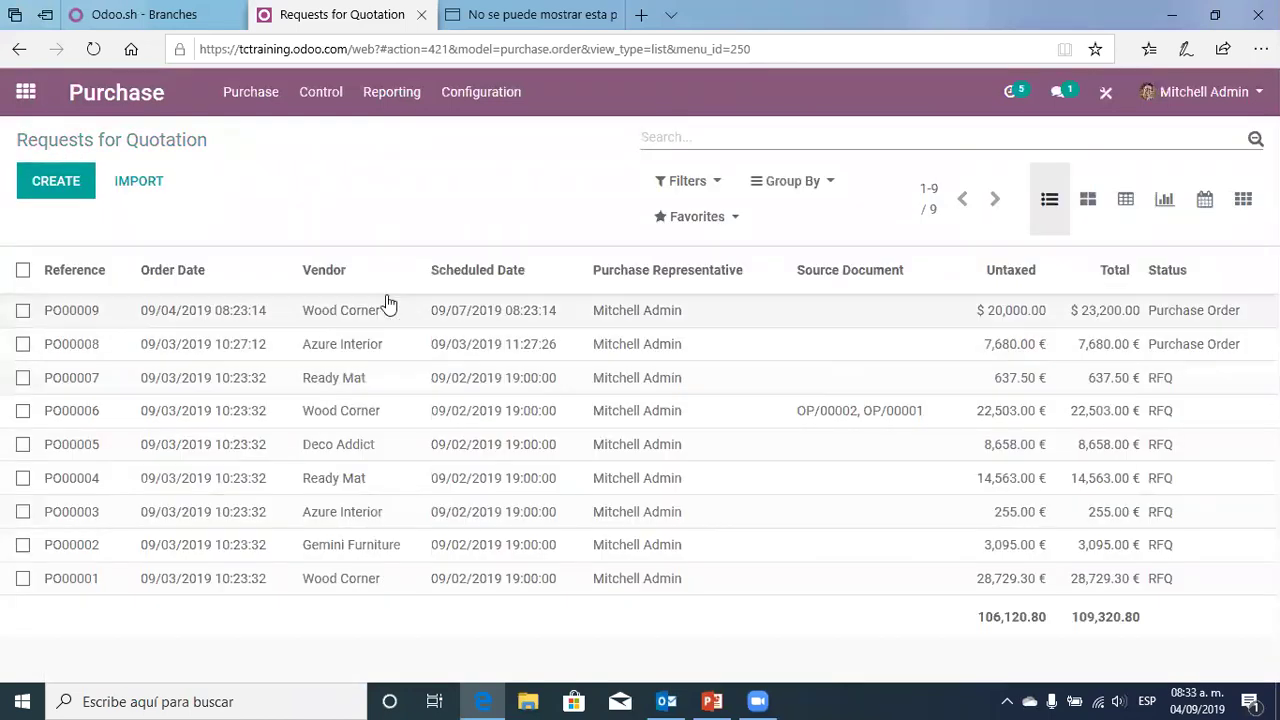
Compare the blank forms started from the requests for quotation list and from the purchase orders list, saving neither
{"action": "left_click", "coordinate": [50, 186]}
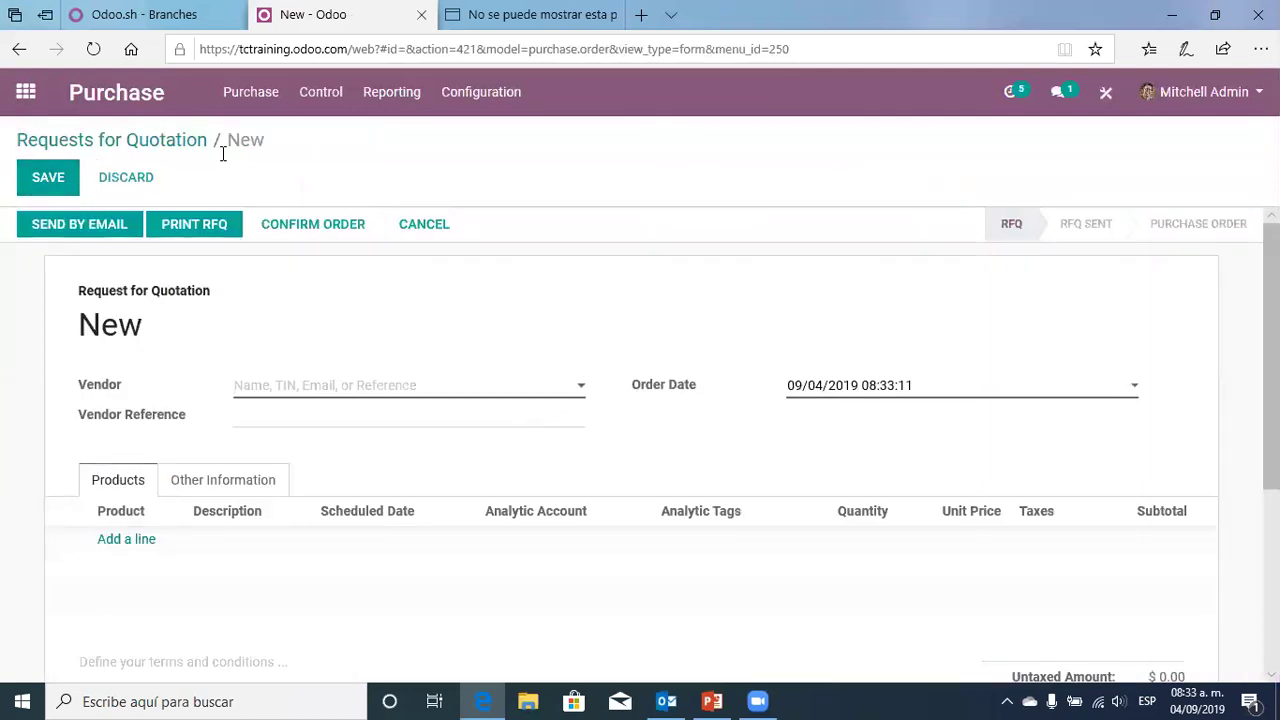
{"action": "left_click", "coordinate": [120, 141]}
{"action": "left_click", "coordinate": [252, 92]}
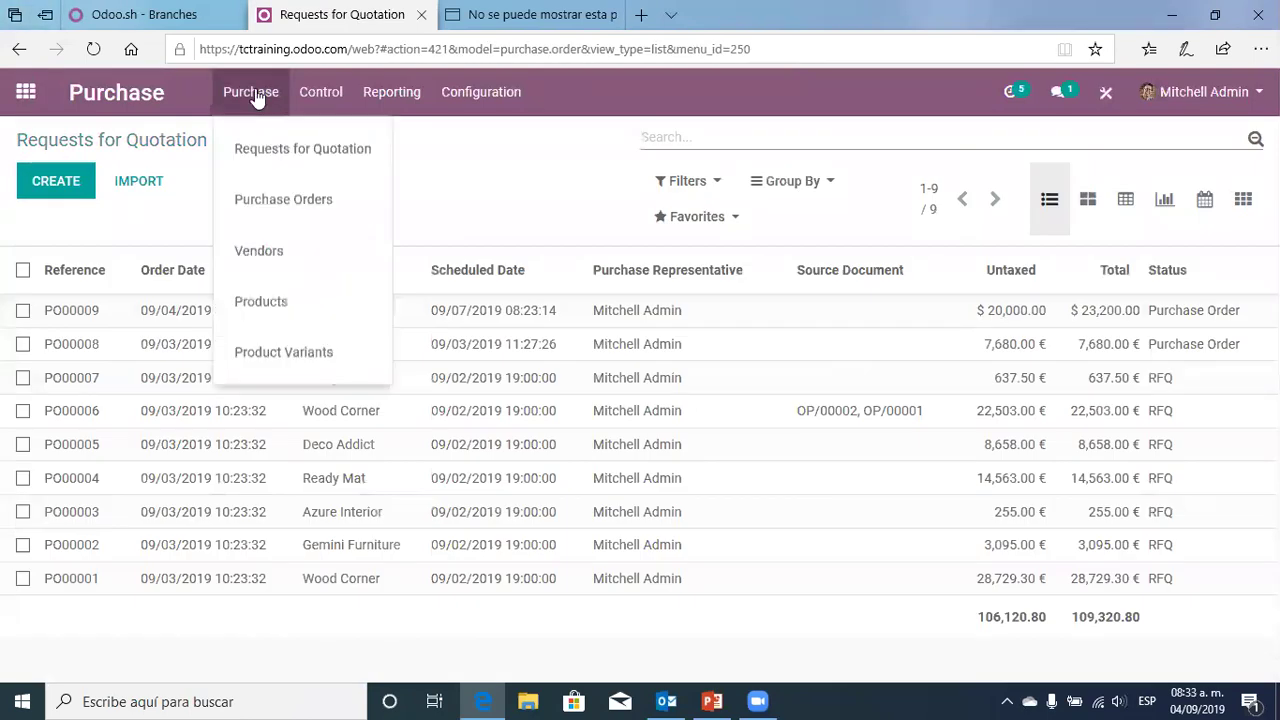
{"action": "left_click", "coordinate": [272, 199]}
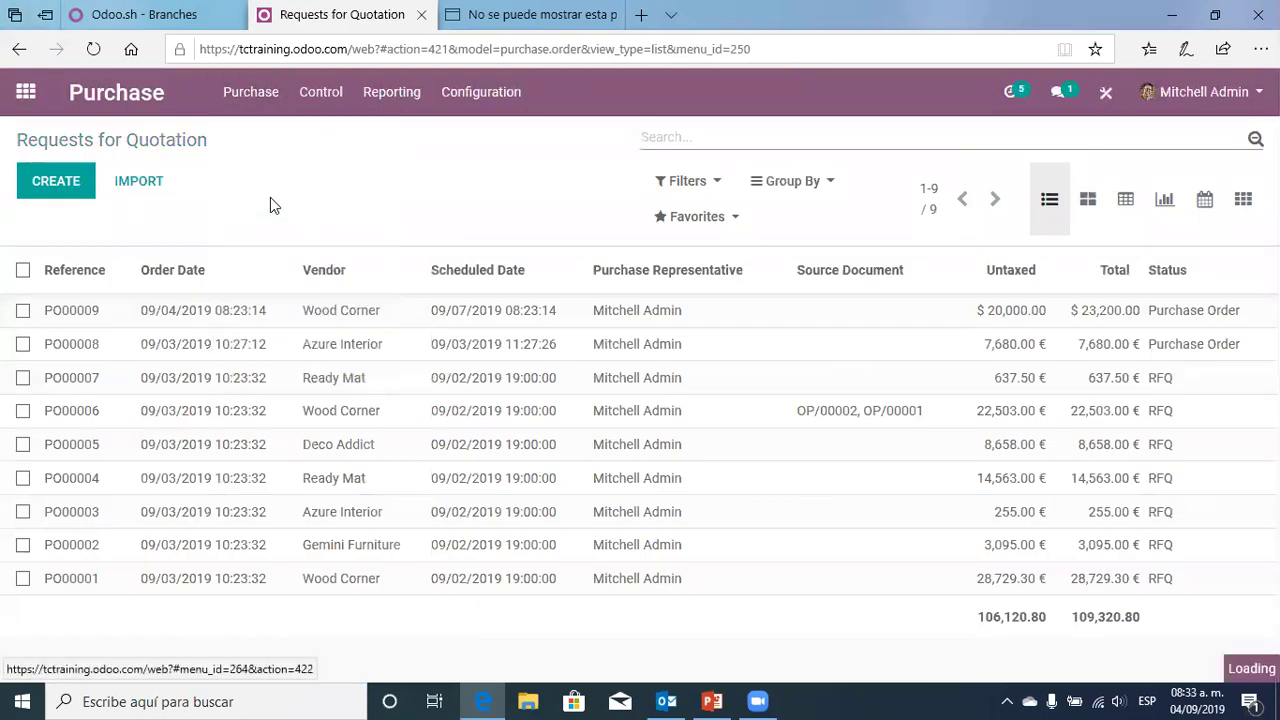
{"action": "left_click", "coordinate": [52, 188]}
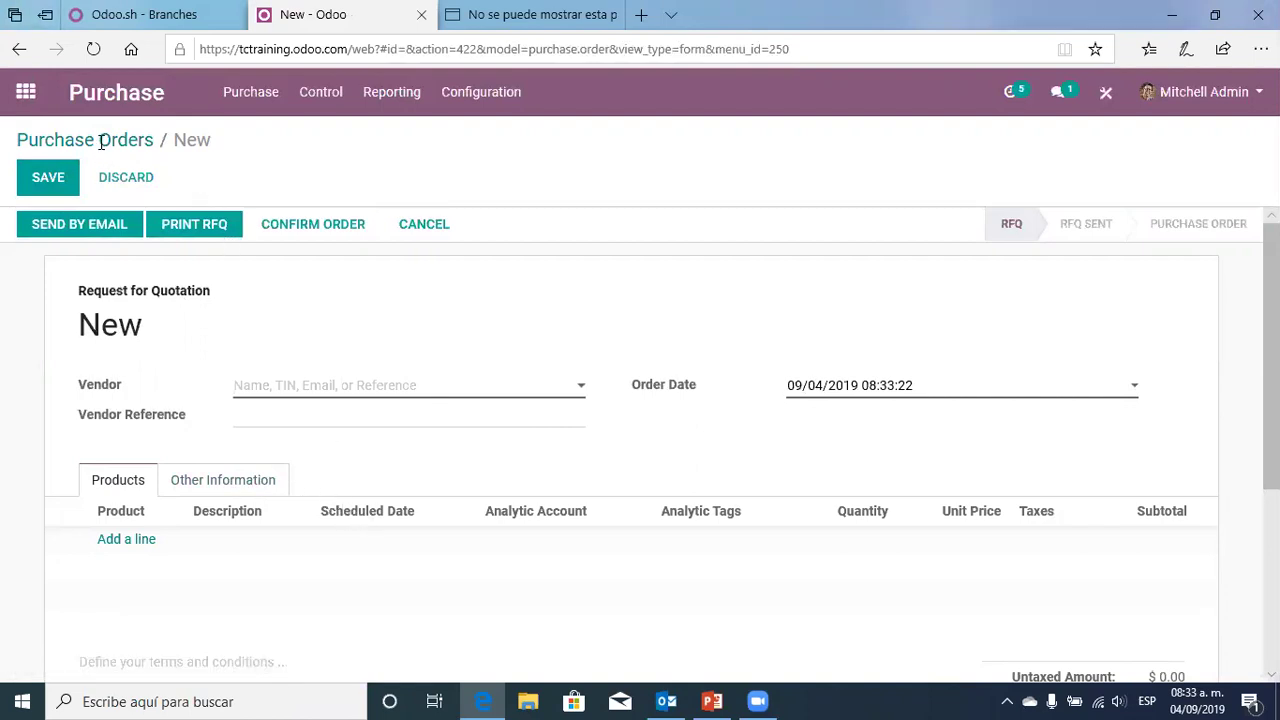
{"action": "left_click", "coordinate": [250, 91]}
{"action": "left_click", "coordinate": [281, 147]}
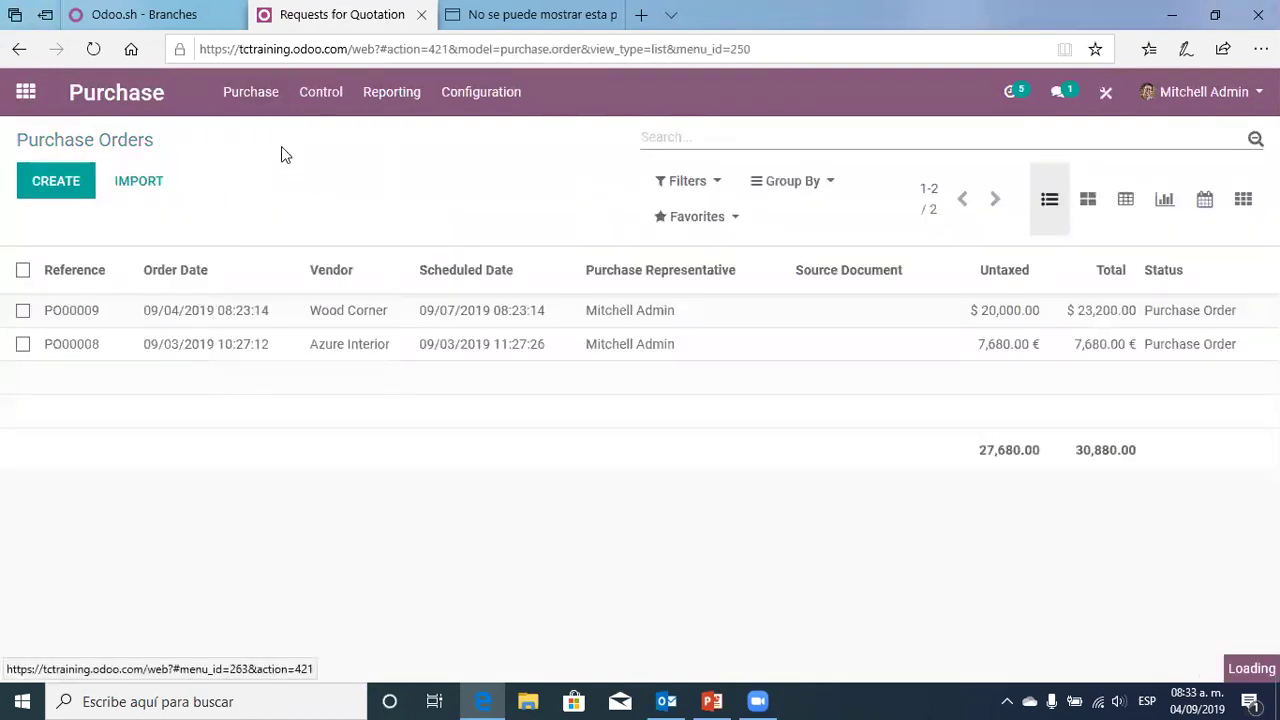
Create a new request for quotation for vendor Wood Corner with a Cabinet with Doors product line
{"action": "left_click", "coordinate": [60, 182]}
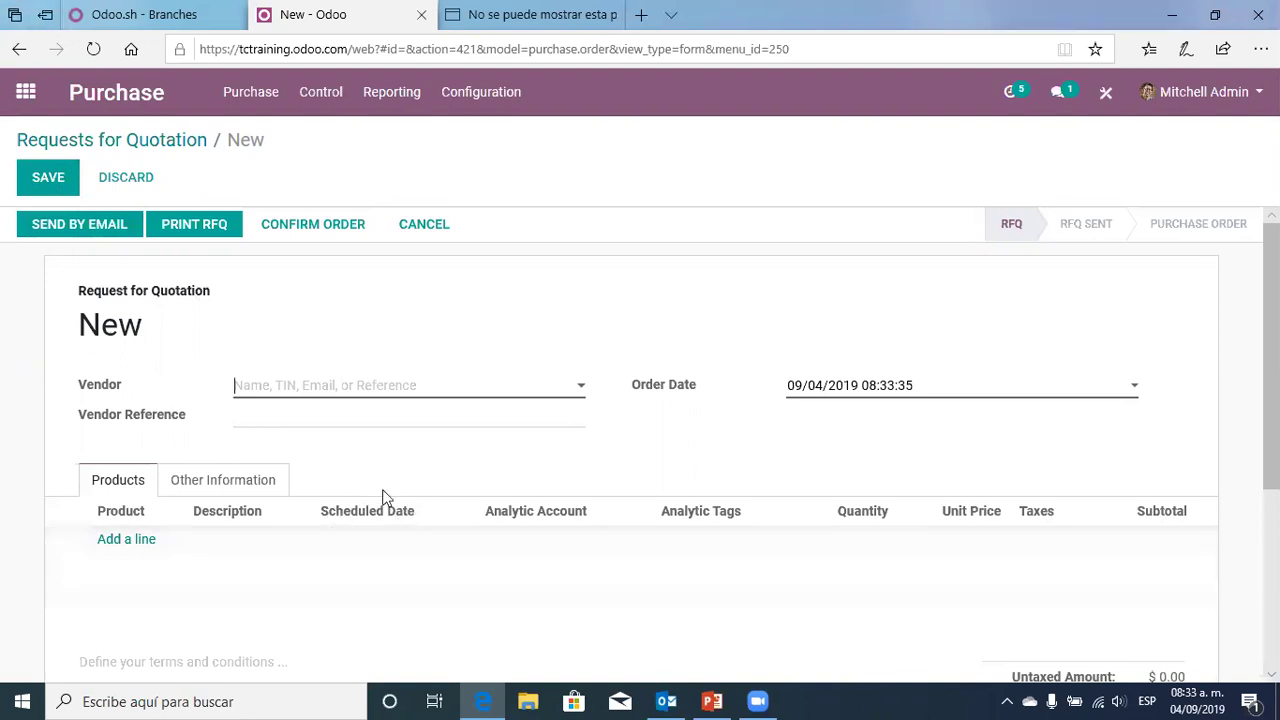
{"action": "left_click", "coordinate": [491, 393]}
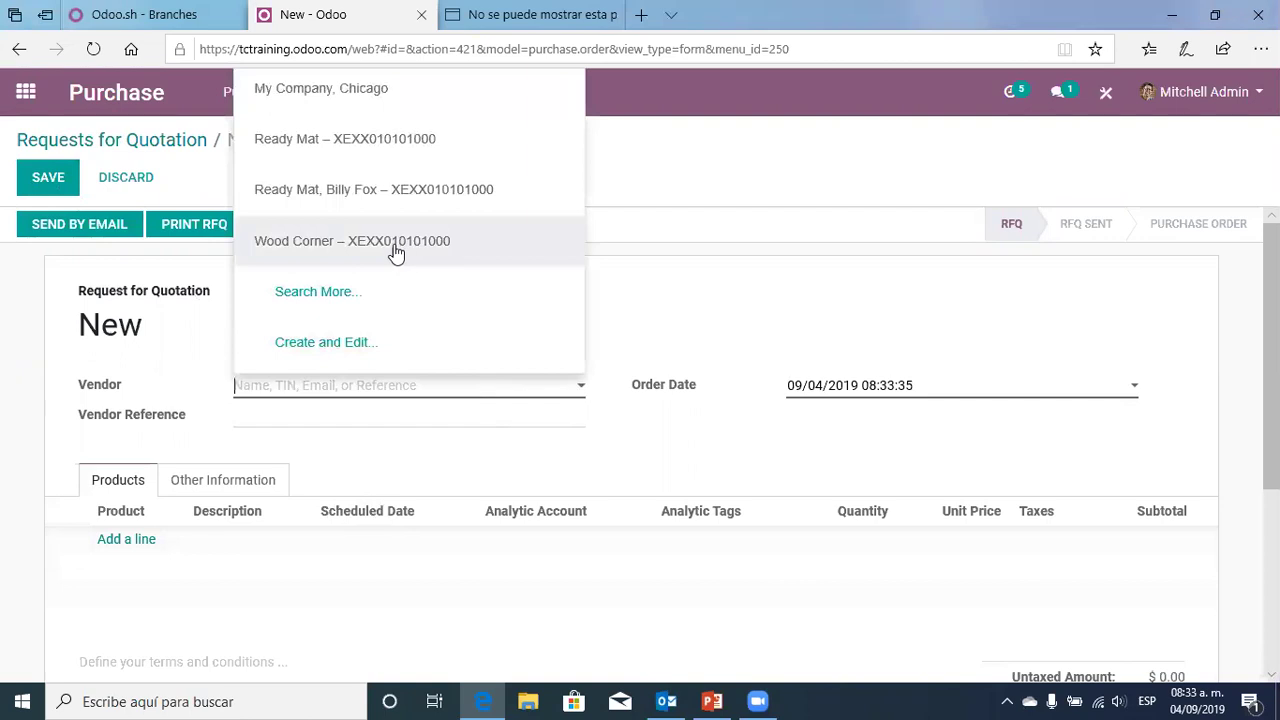
{"action": "left_click", "coordinate": [341, 243]}
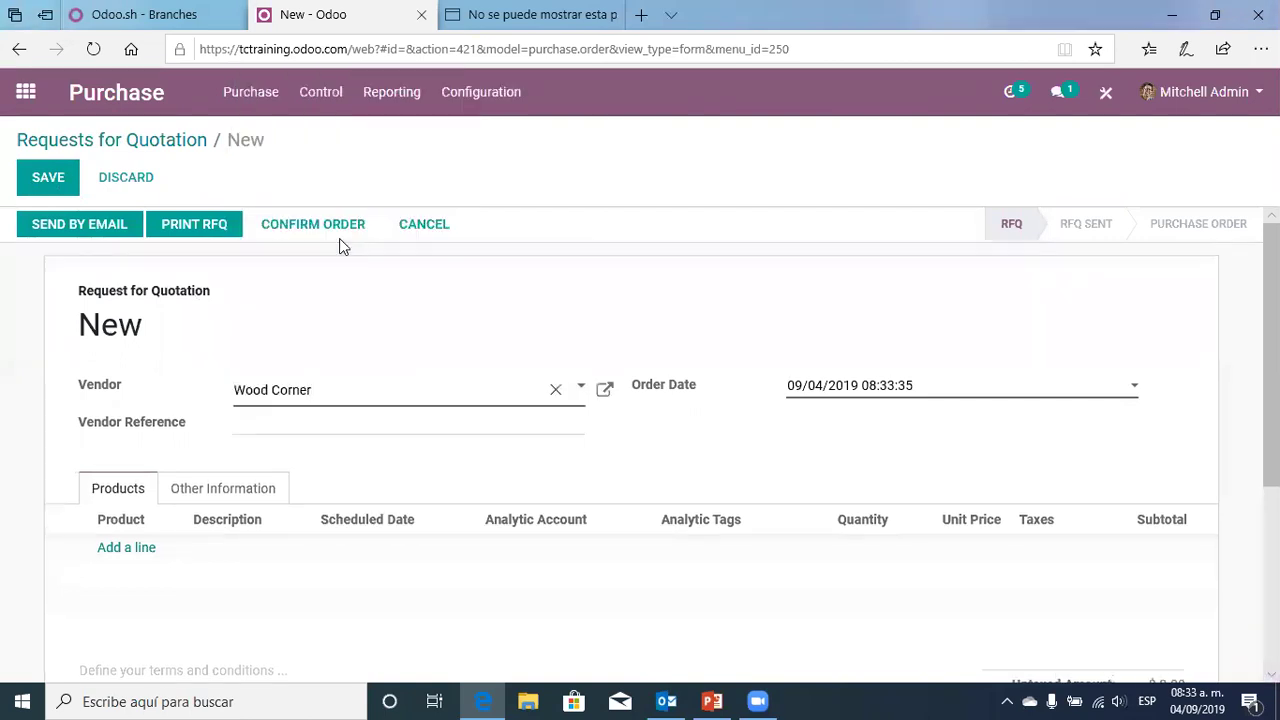
{"action": "left_click", "coordinate": [124, 550]}
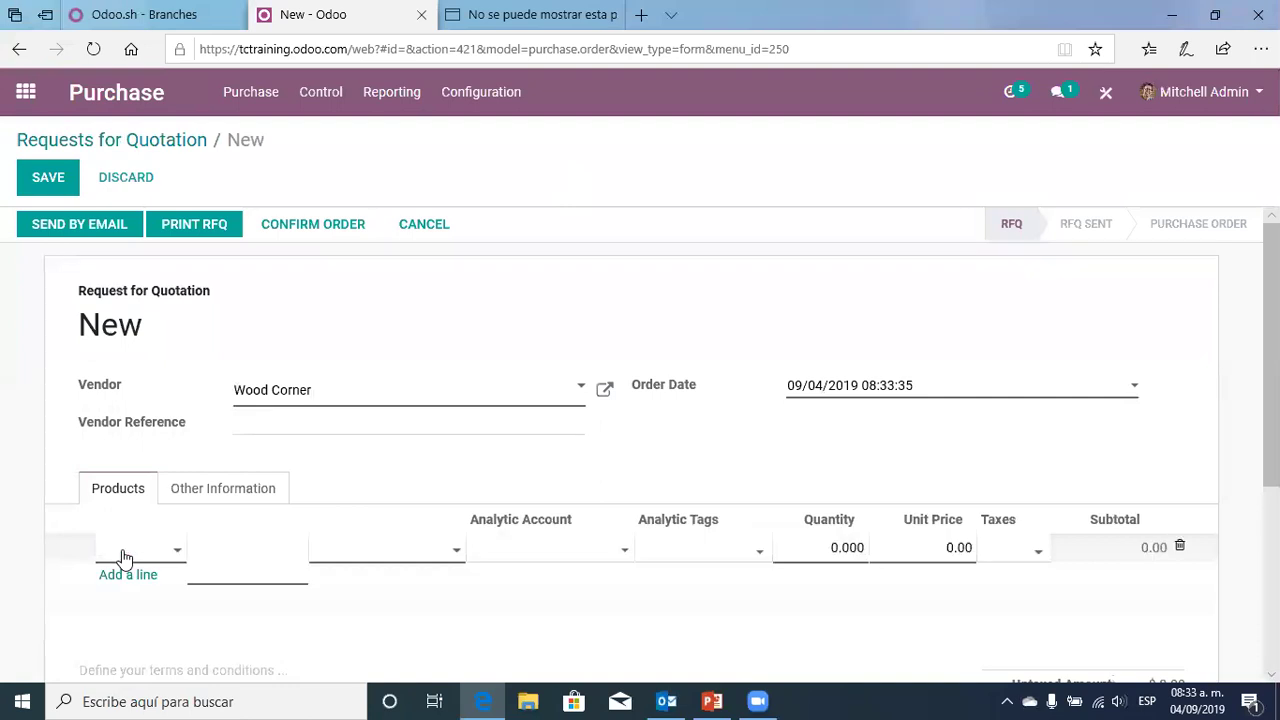
{"action": "left_click", "coordinate": [143, 556]}
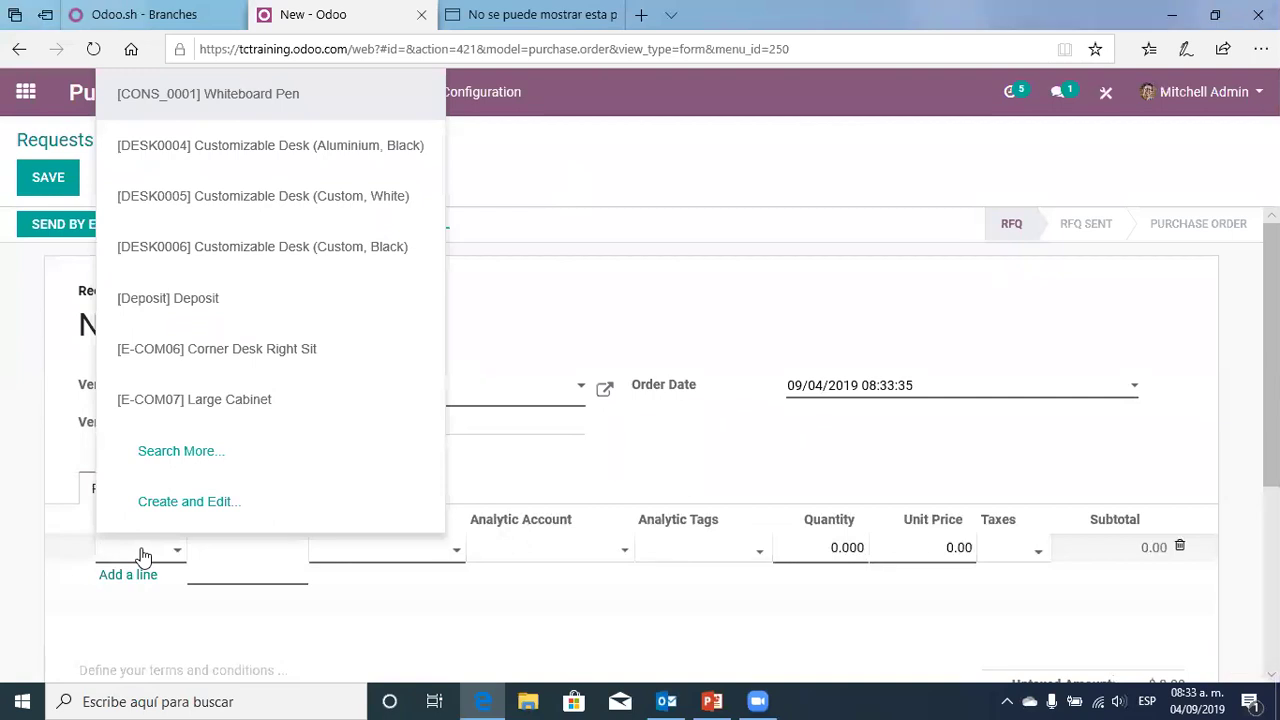
{"action": "type", "text": "Cabinet with Doors"}
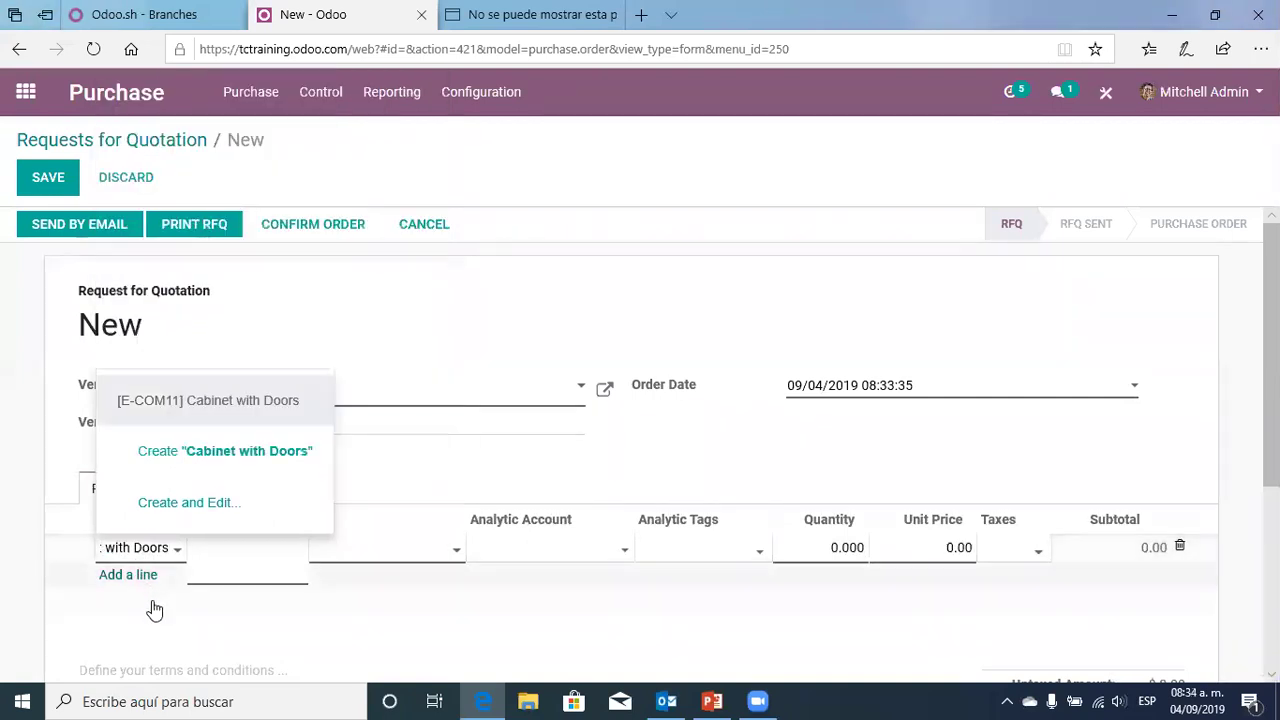
{"action": "left_click", "coordinate": [212, 402]}
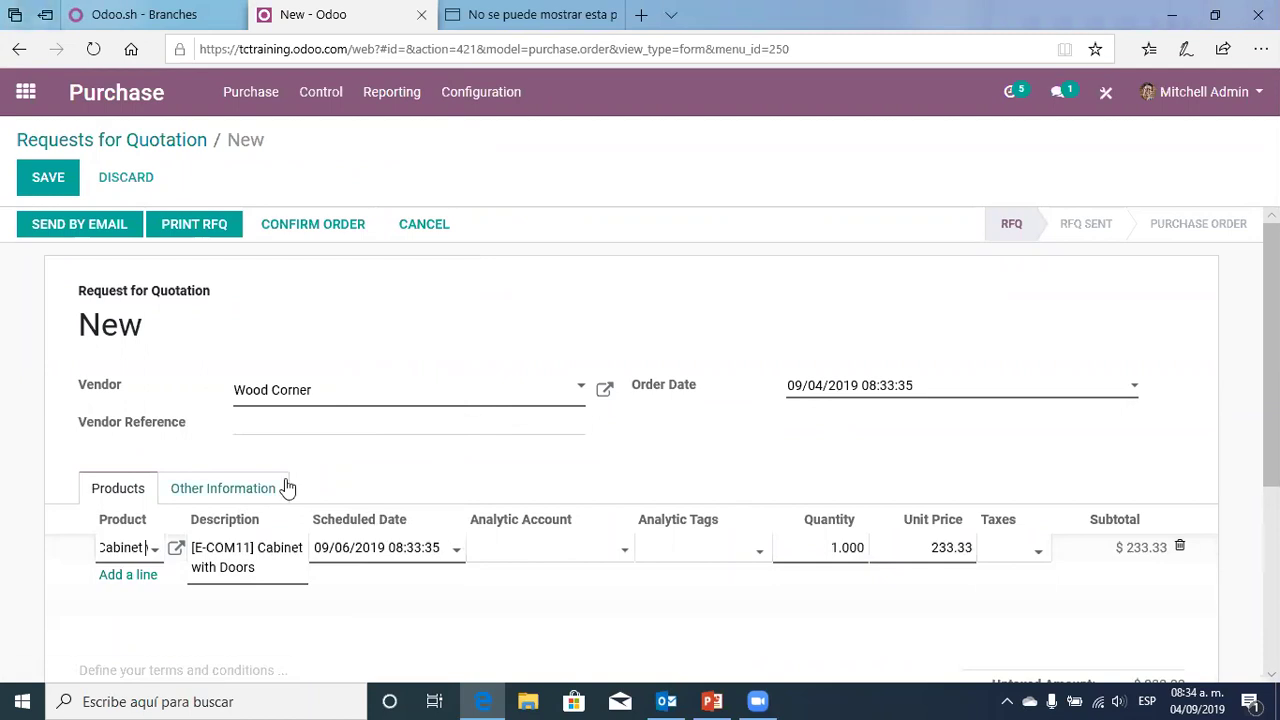
Switch the request's vendor to Ready Mat and replace the product line with a newly added Cabinet with Doors line
{"action": "left_click", "coordinate": [1180, 547]}
{"action": "left_click", "coordinate": [496, 397]}
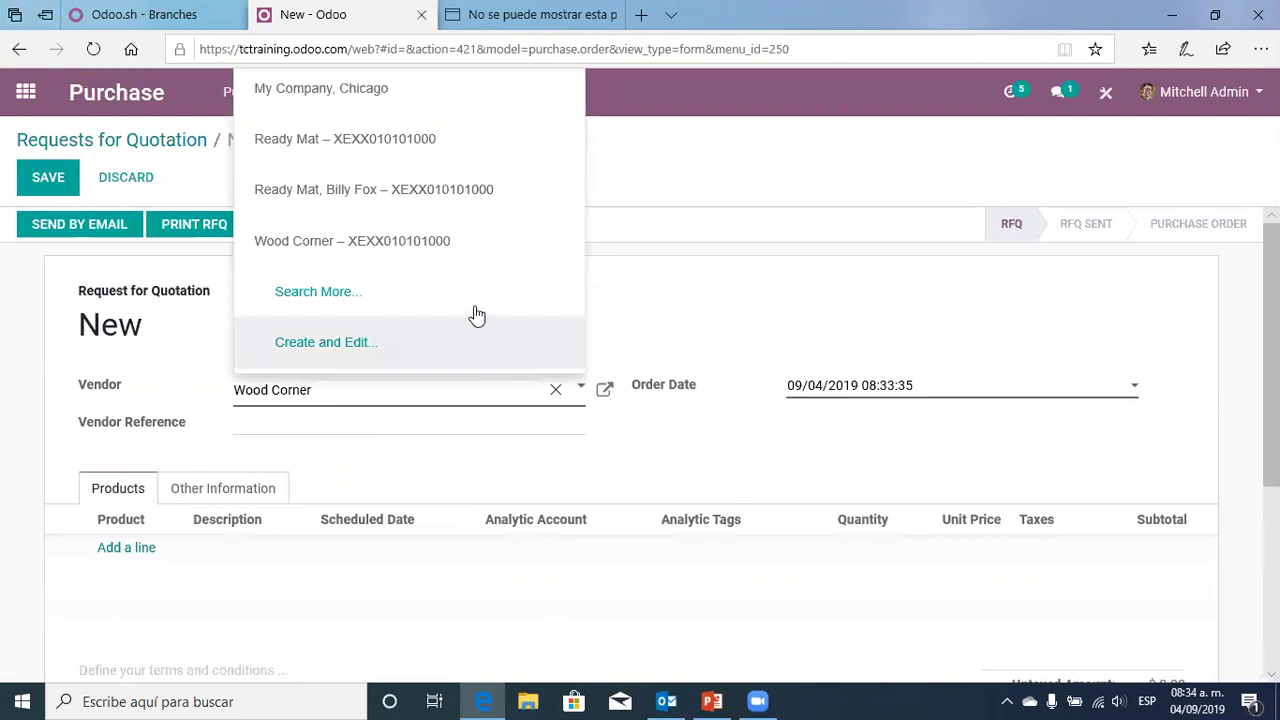
{"action": "left_click", "coordinate": [390, 156]}
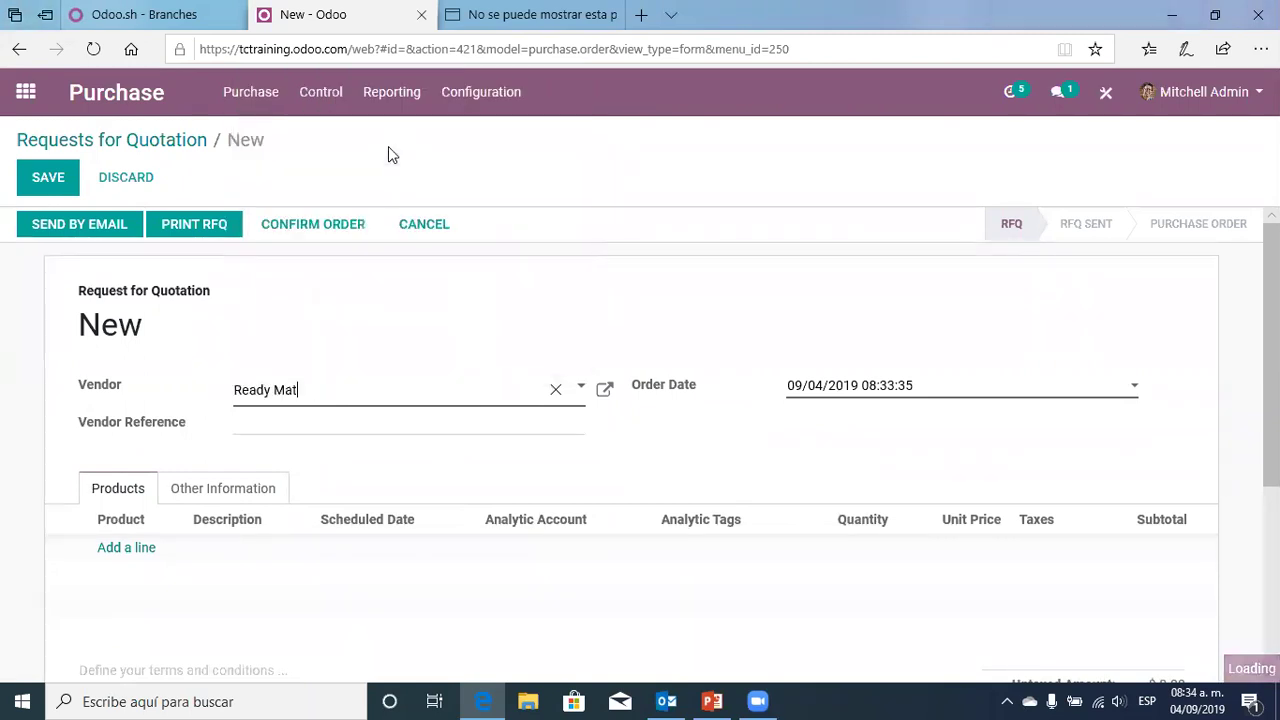
{"action": "left_click", "coordinate": [138, 552]}
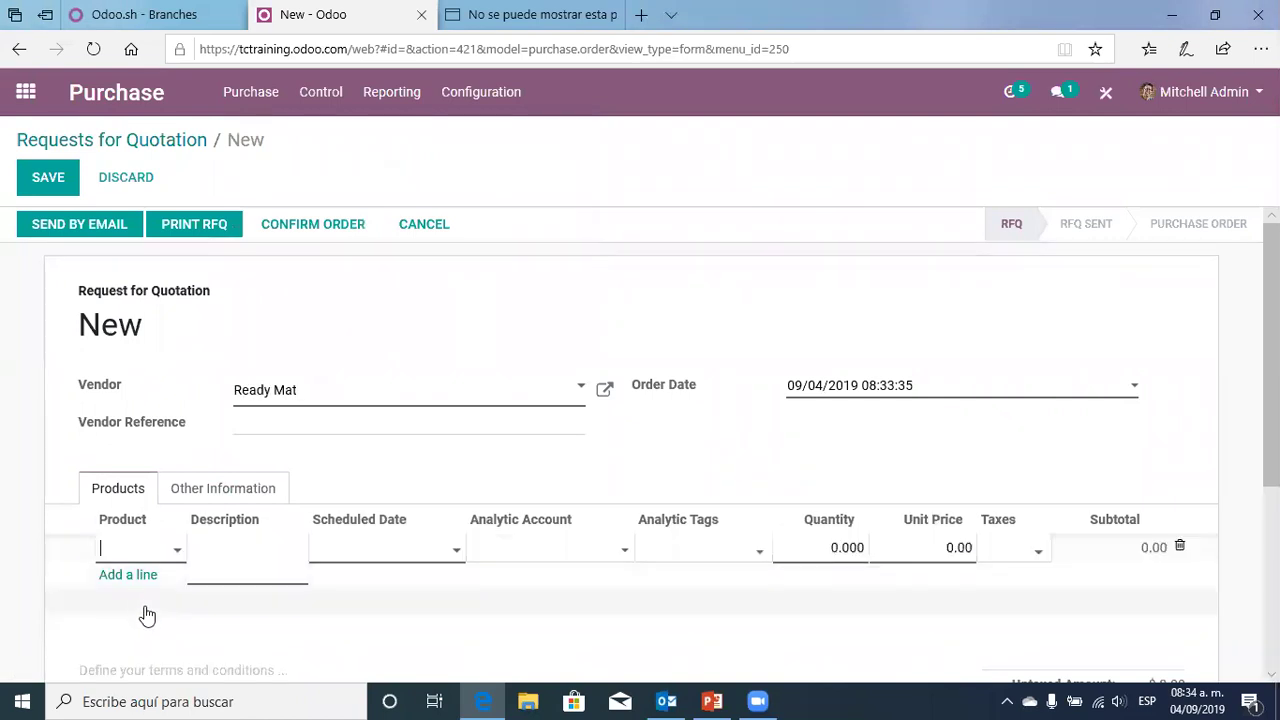
{"action": "type", "text": "Cabinet with Doors"}
{"action": "left_click", "coordinate": [205, 405]}
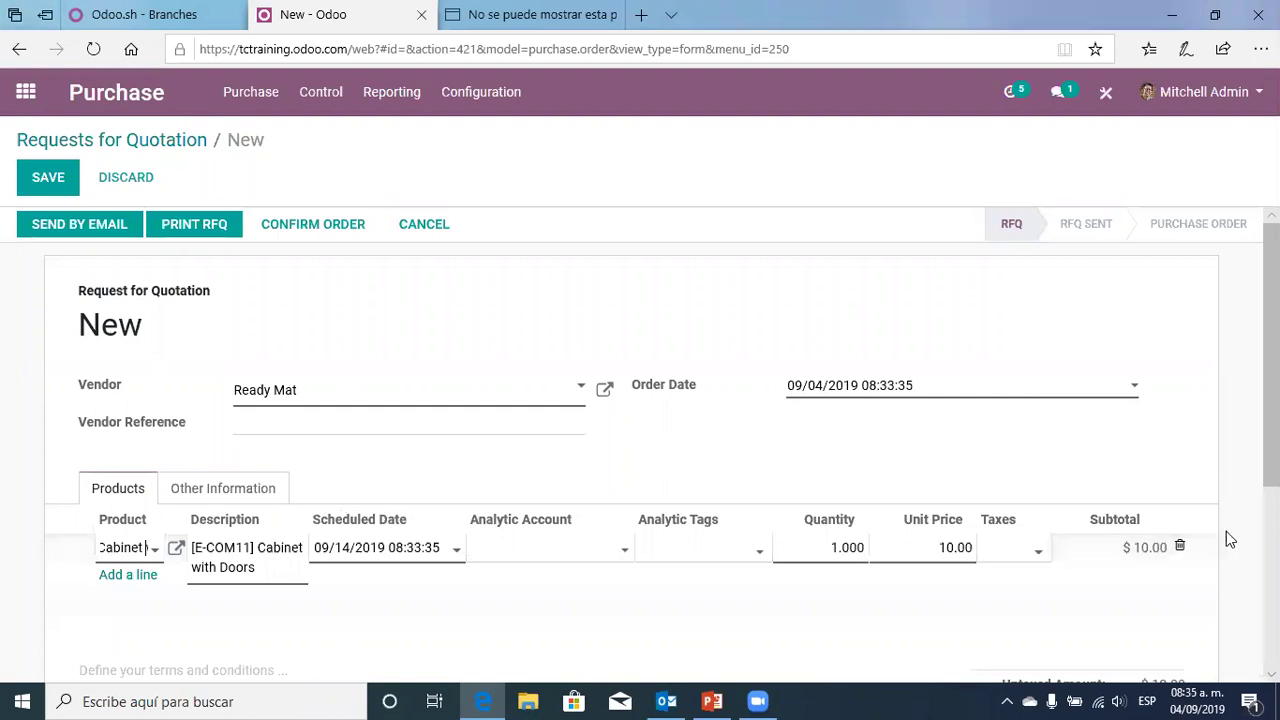
Switch the request's vendor back to Wood Corner and add the Cabinet with Doors line afresh in place of the old one
{"action": "left_click", "coordinate": [1180, 547]}
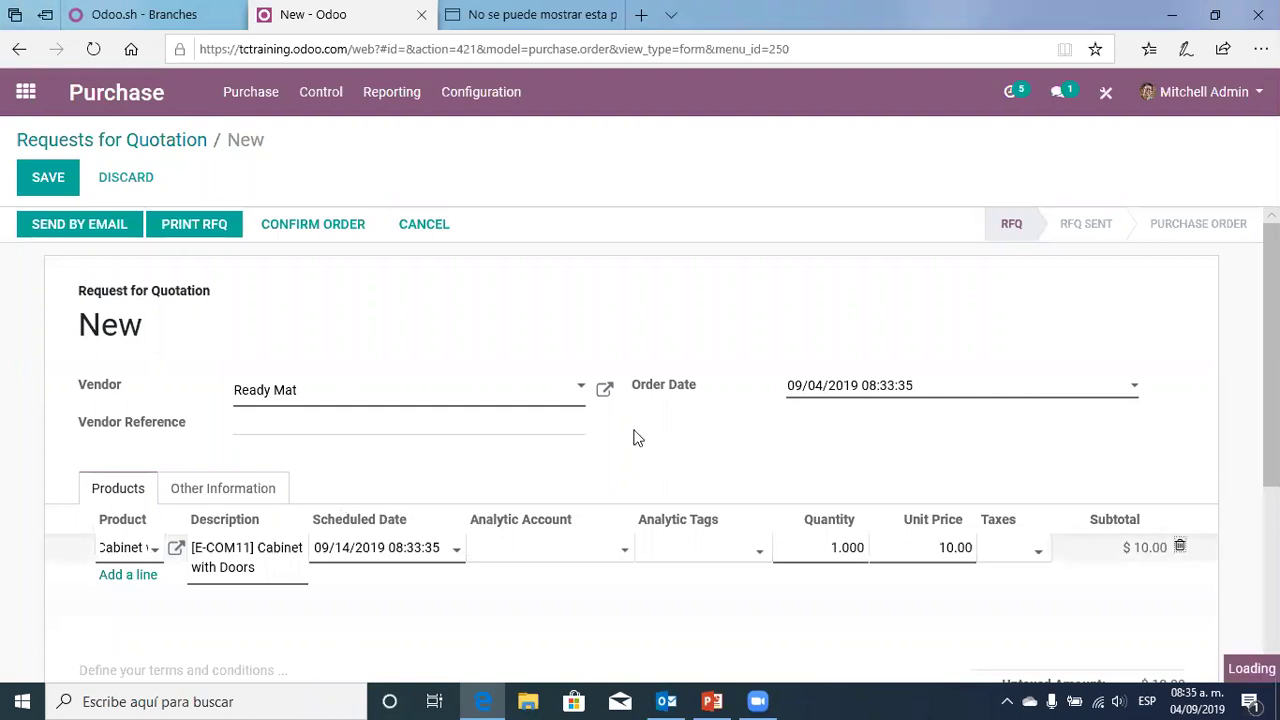
{"action": "left_click", "coordinate": [502, 391]}
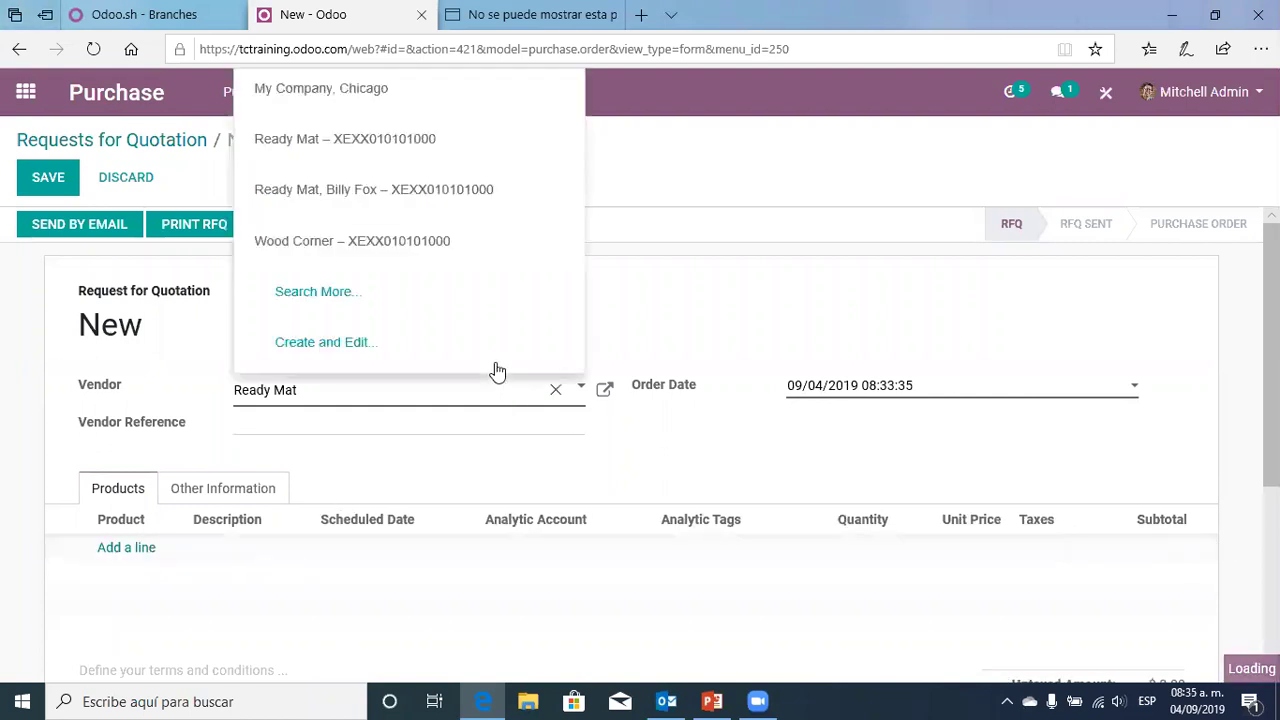
{"action": "left_click", "coordinate": [443, 244]}
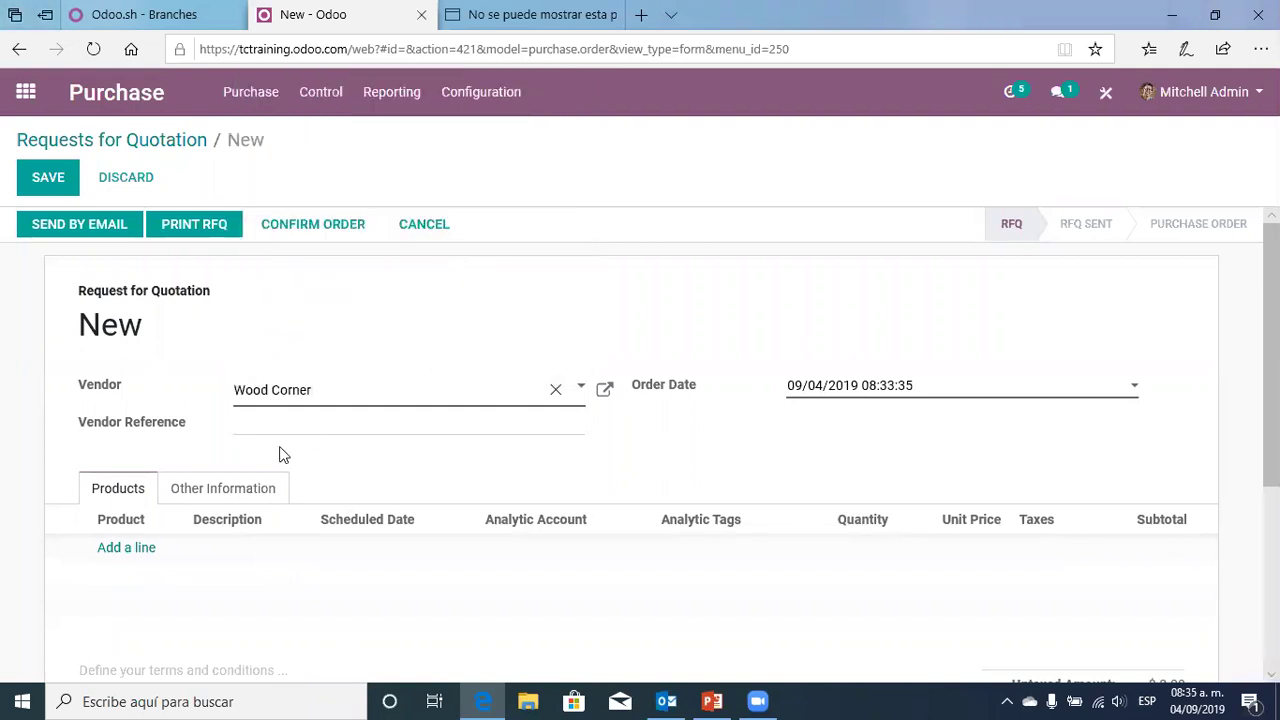
{"action": "left_click", "coordinate": [131, 551]}
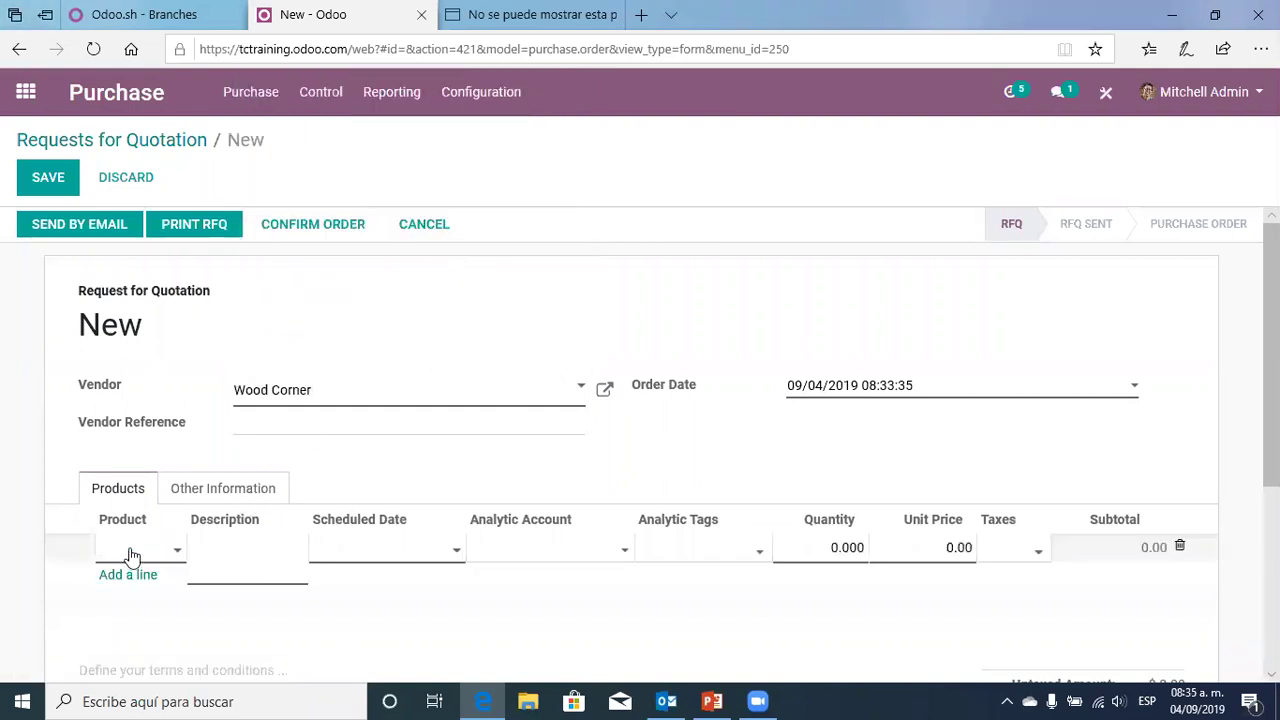
{"action": "type", "text": "Cabinet with Doors"}
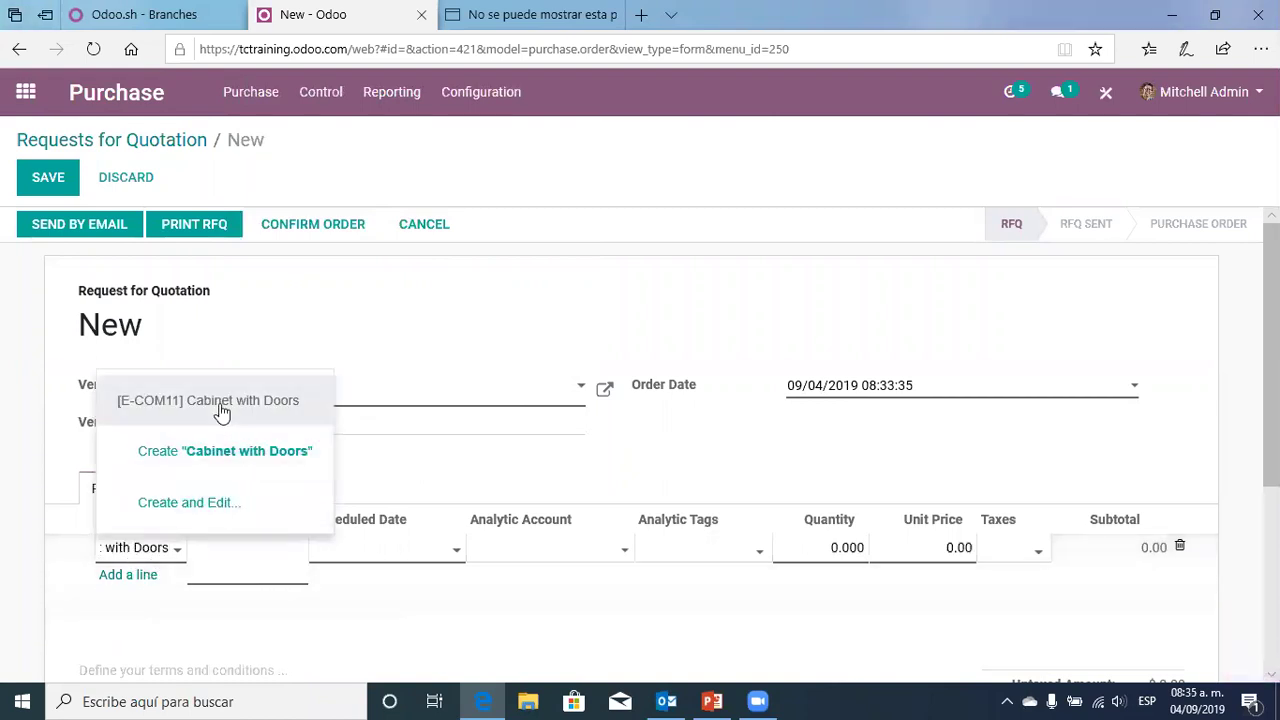
{"action": "left_click", "coordinate": [221, 410]}
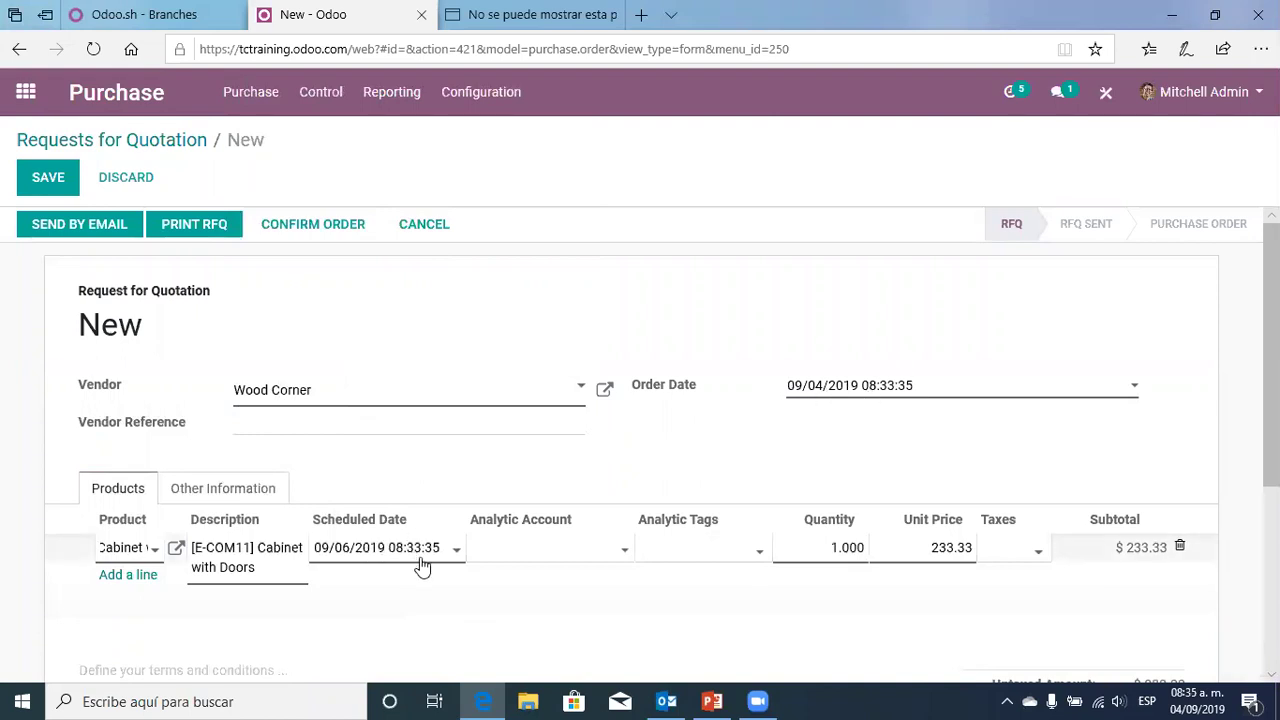
Set the unit price of the Cabinet with Doors line to 12.50
{"action": "left_click", "coordinate": [930, 552]}
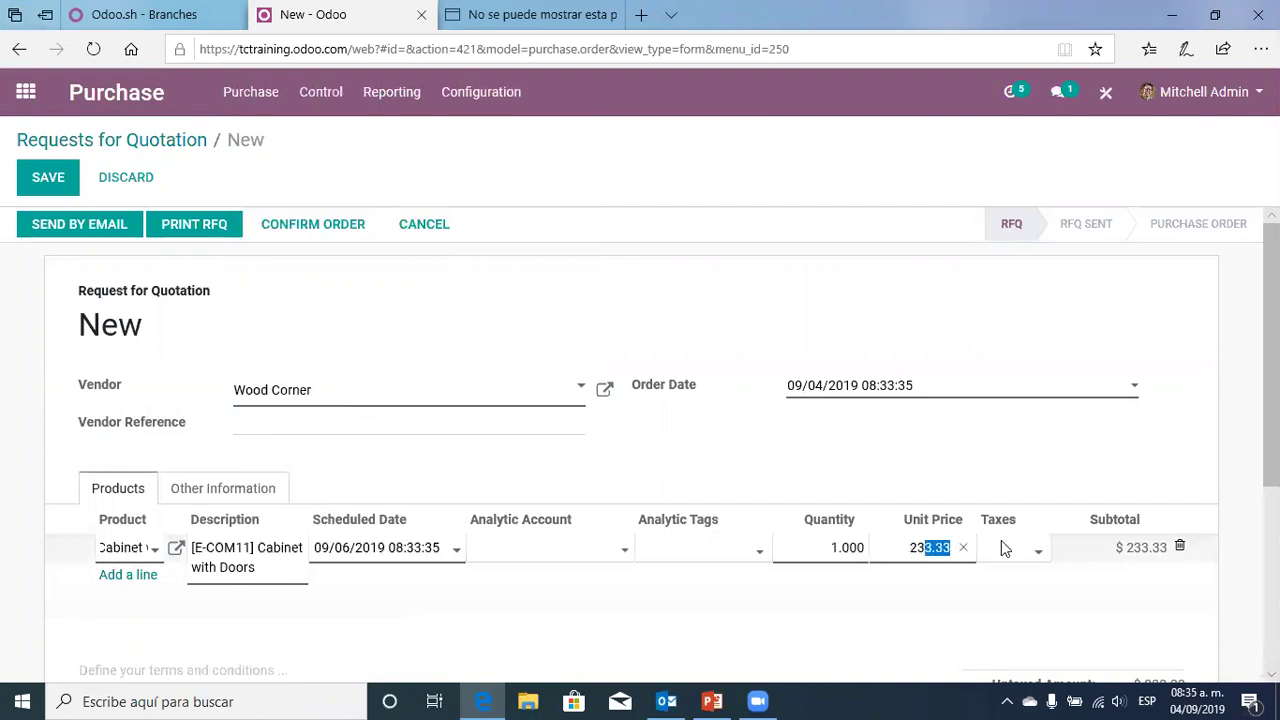
{"action": "type", "text": "12.50"}
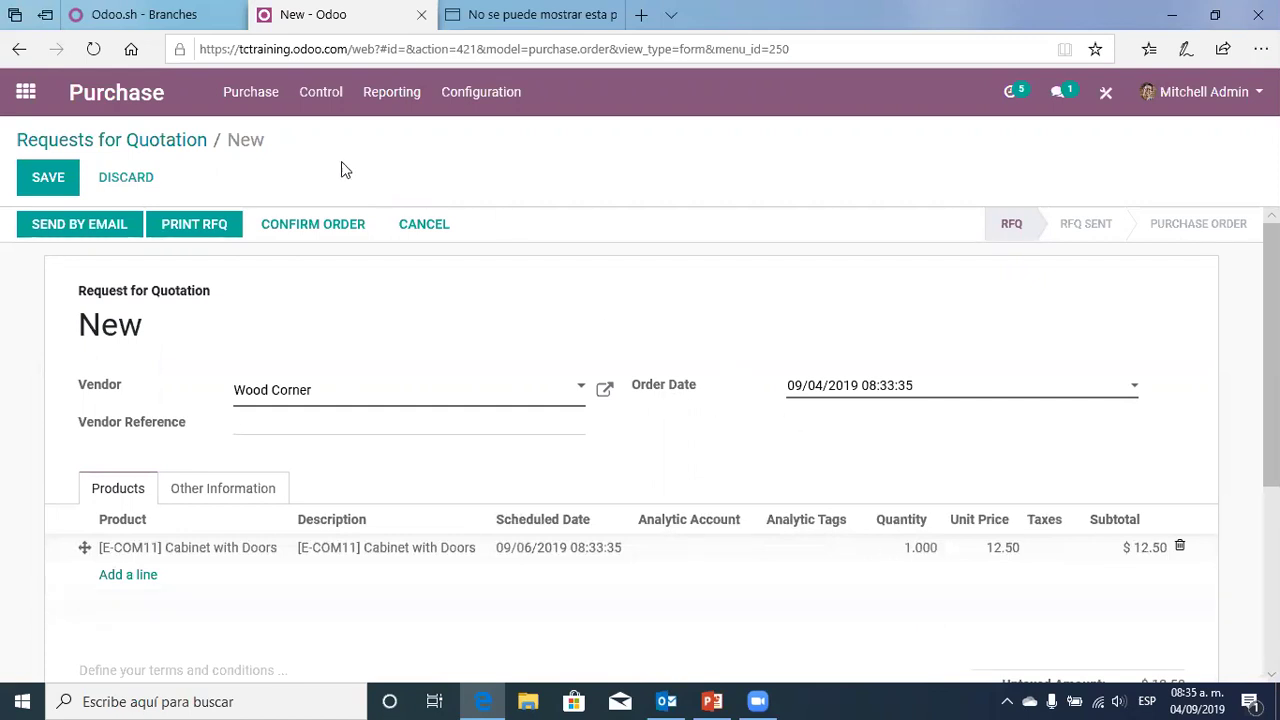
Discard the unsaved request for quotation and open the Wood Corner record from the vendors list
{"action": "left_click", "coordinate": [258, 94]}
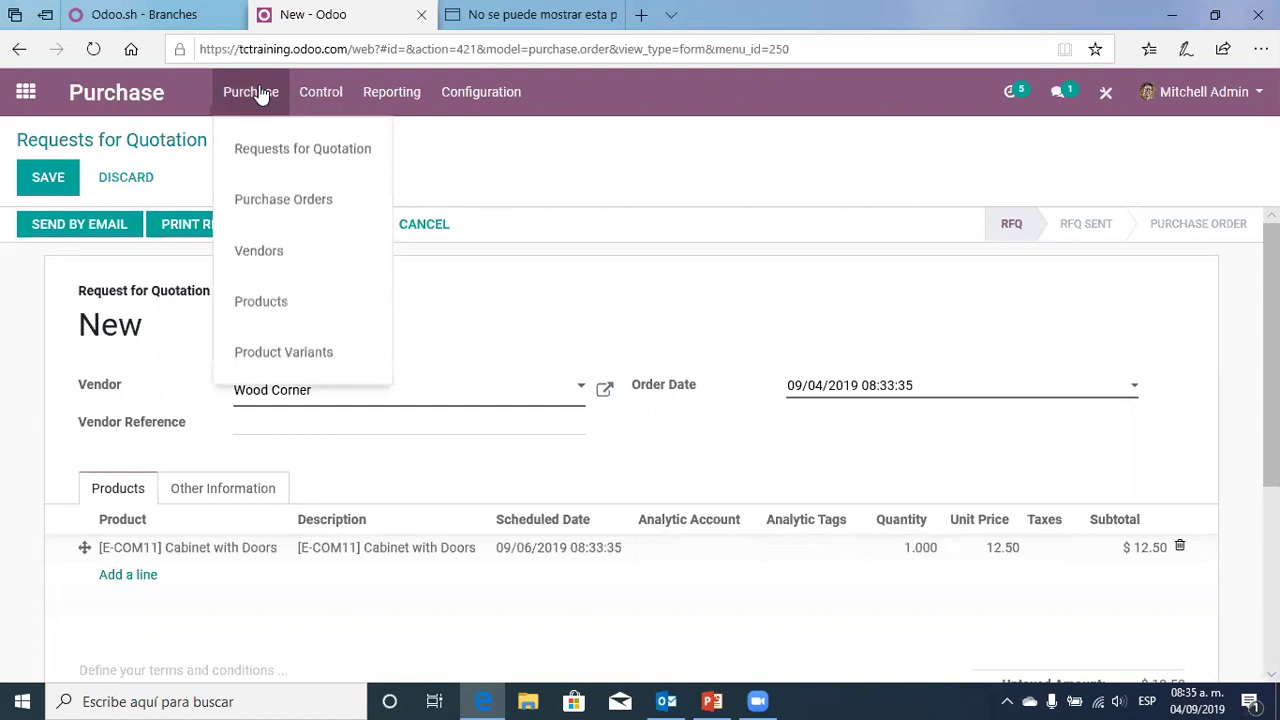
{"action": "left_click", "coordinate": [262, 249]}
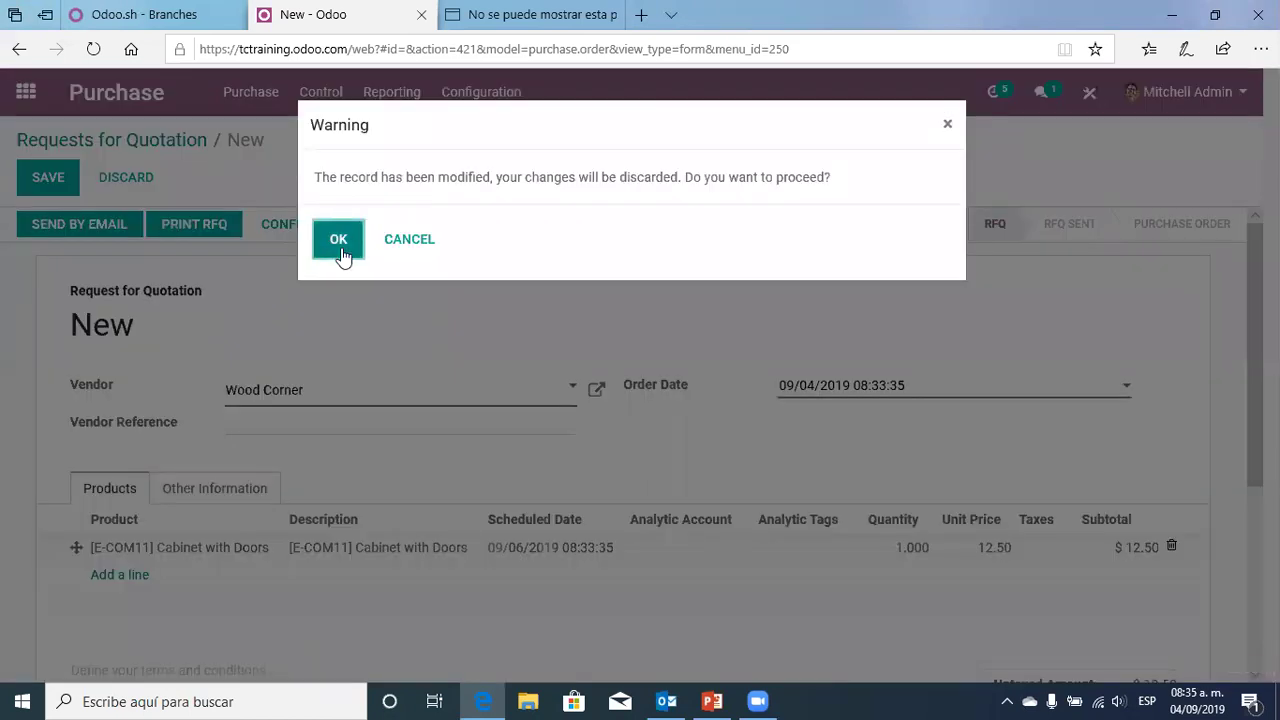
{"action": "left_click", "coordinate": [339, 243]}
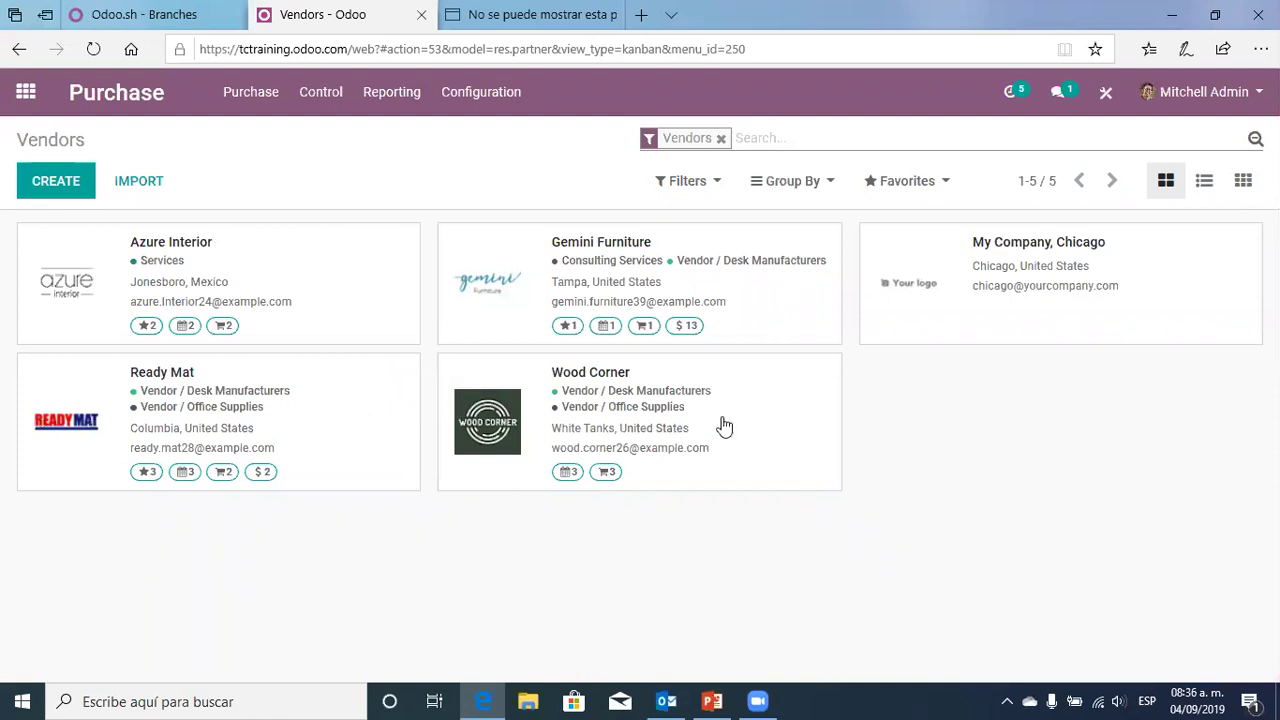
{"action": "left_click", "coordinate": [767, 432]}
Examine Wood Corner's contacts, internal notes, sales and purchase settings, and accounting details for a vendor warning option
{"action": "scroll", "coordinate": [517, 451], "scroll_direction": "down", "scroll_amount": 2}
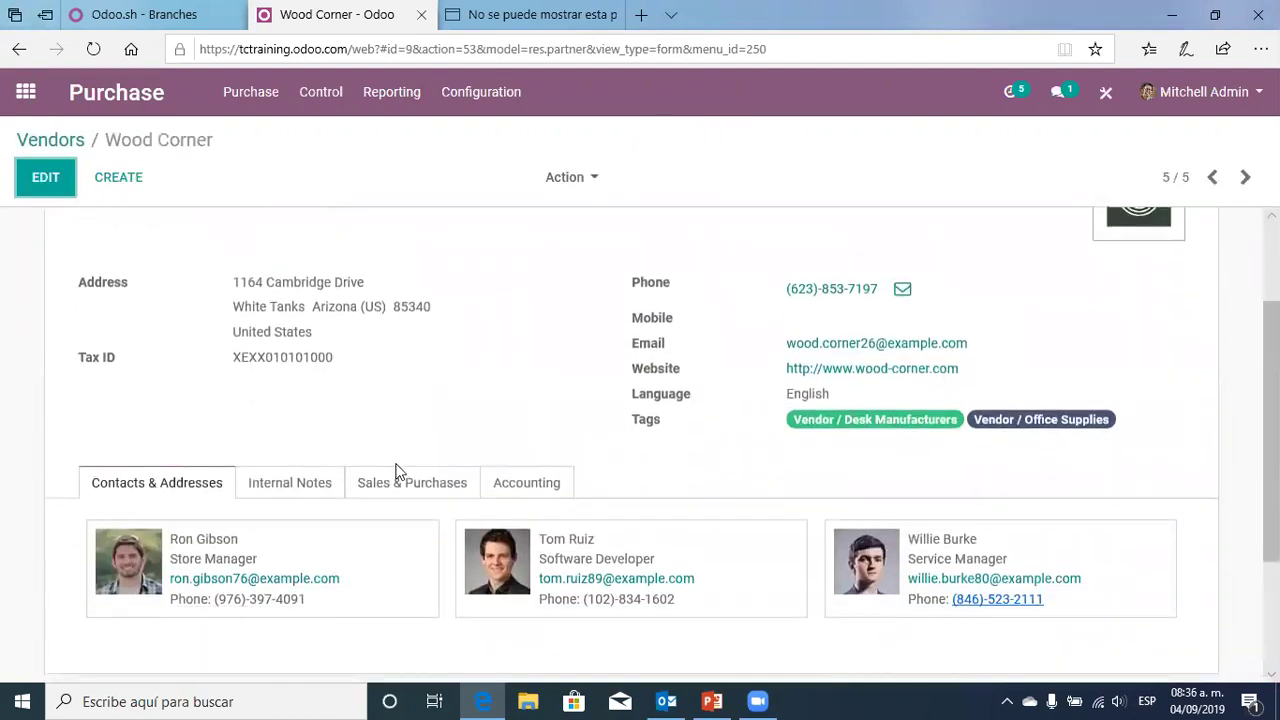
{"action": "left_click", "coordinate": [313, 486]}
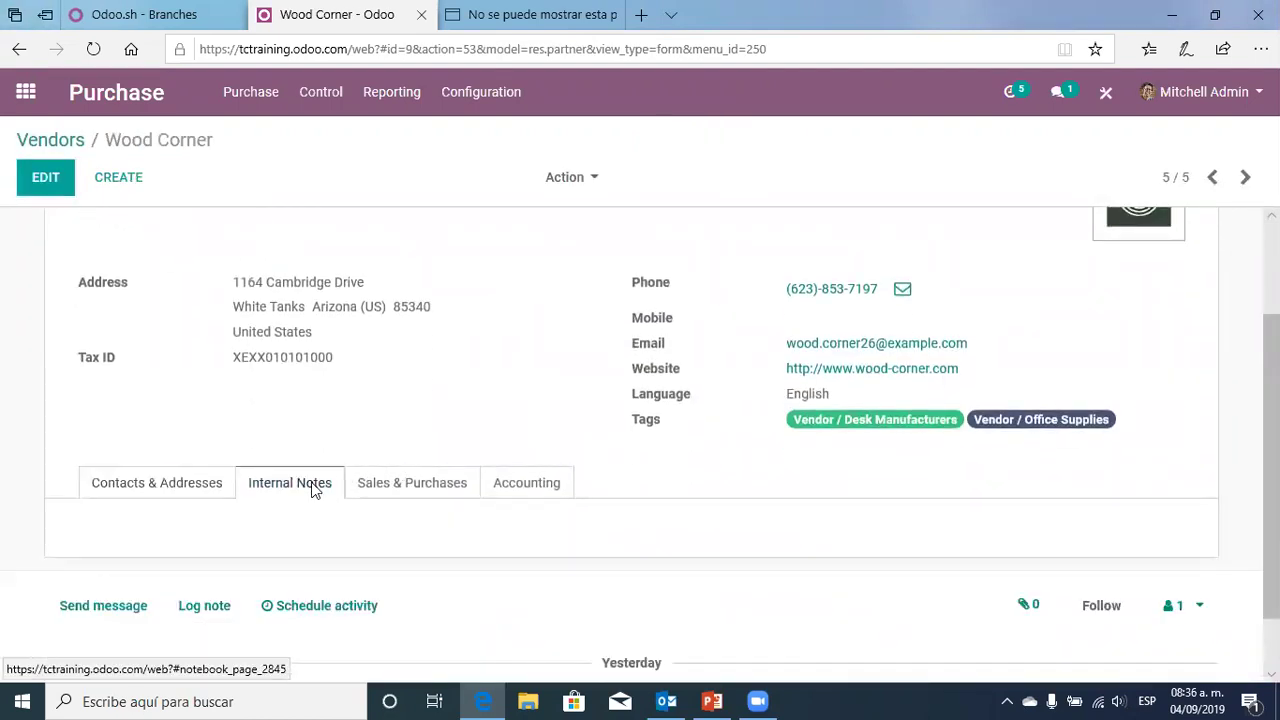
{"action": "scroll", "coordinate": [199, 449], "scroll_direction": "down", "scroll_amount": 1}
{"action": "left_click", "coordinate": [189, 412]}
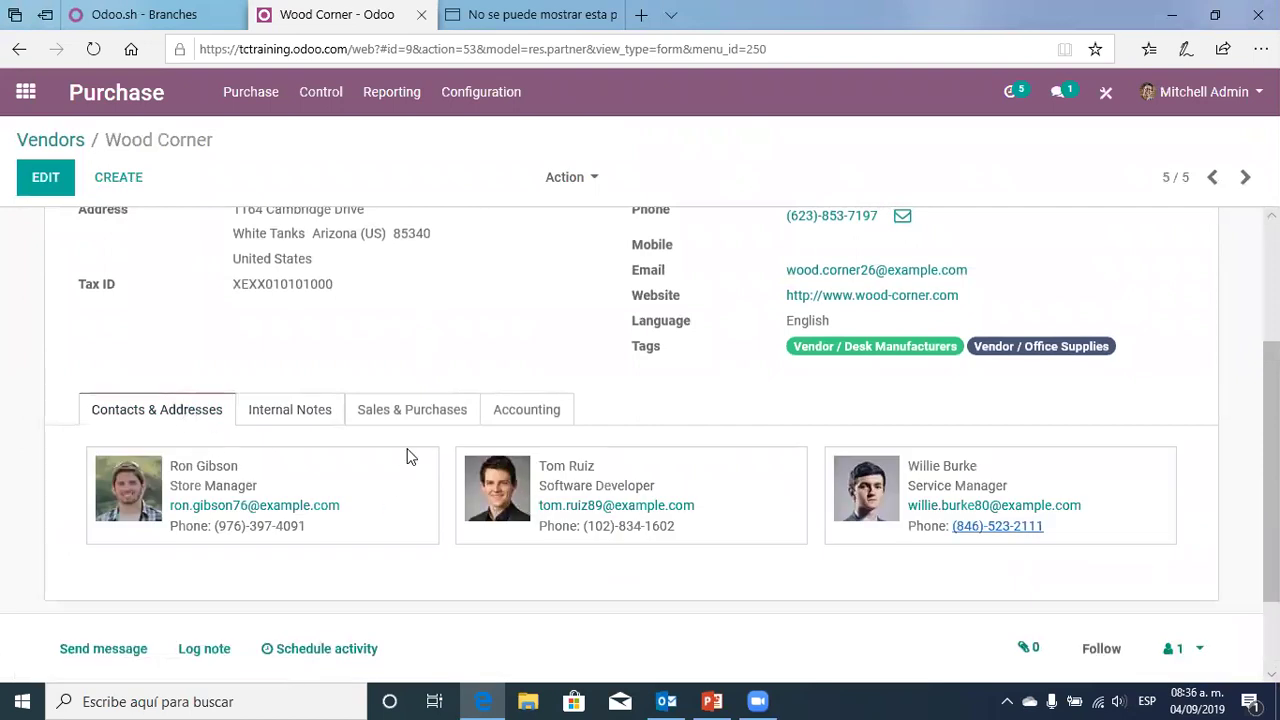
{"action": "left_click", "coordinate": [280, 424]}
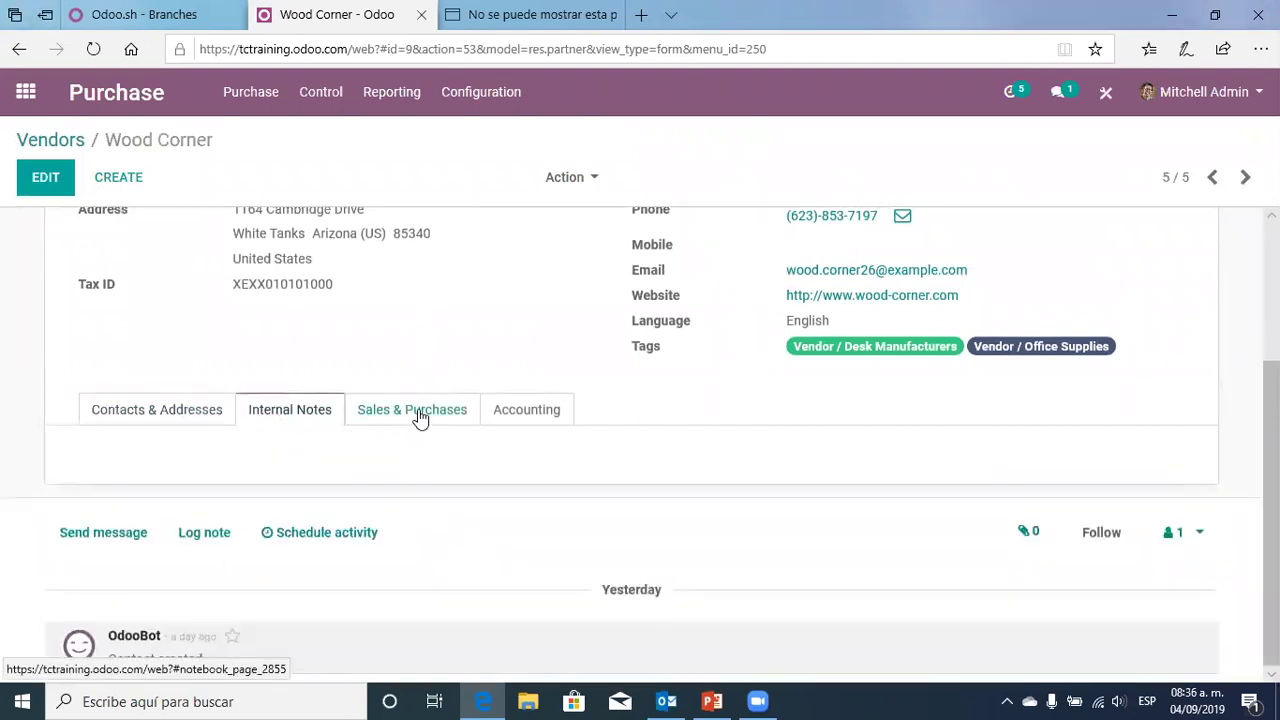
{"action": "left_click", "coordinate": [420, 418]}
{"action": "scroll", "coordinate": [463, 508], "scroll_direction": "down", "scroll_amount": 3}
{"action": "scroll", "coordinate": [463, 508], "scroll_direction": "up", "scroll_amount": 1}
{"action": "scroll", "coordinate": [463, 516], "scroll_direction": "up", "scroll_amount": 1}
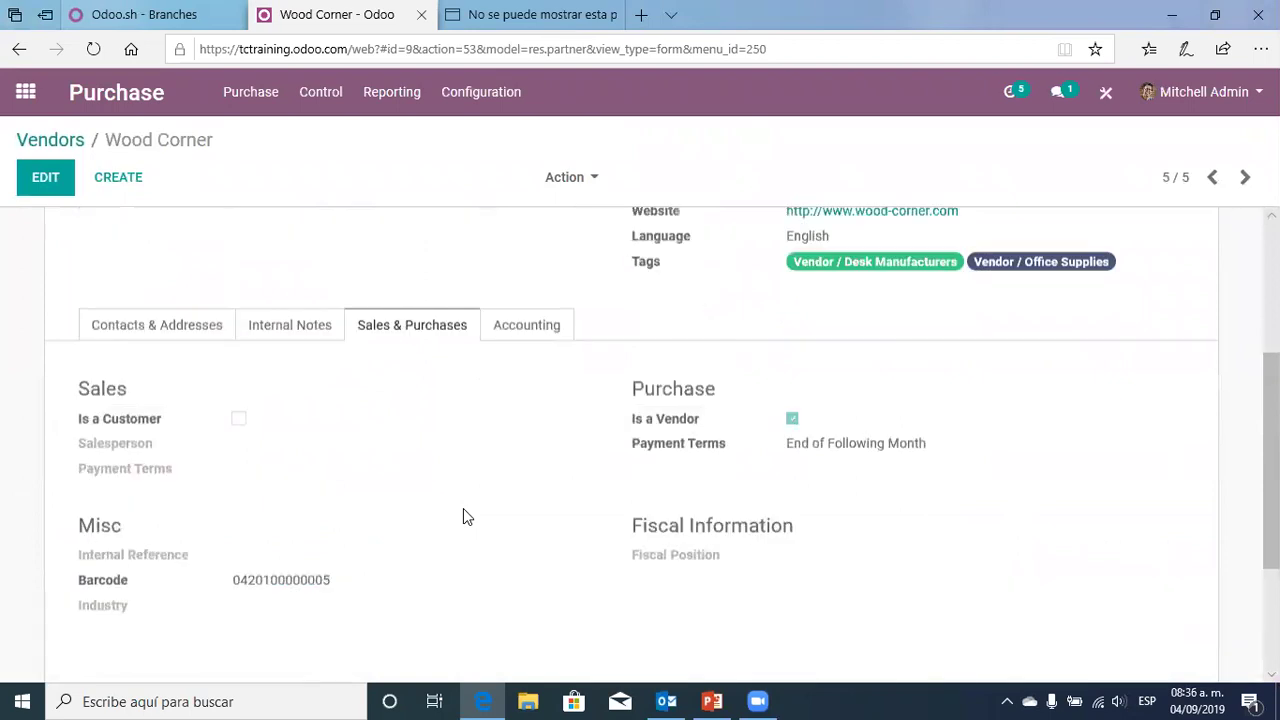
{"action": "scroll", "coordinate": [486, 450], "scroll_direction": "up", "scroll_amount": 1}
{"action": "left_click", "coordinate": [516, 341]}
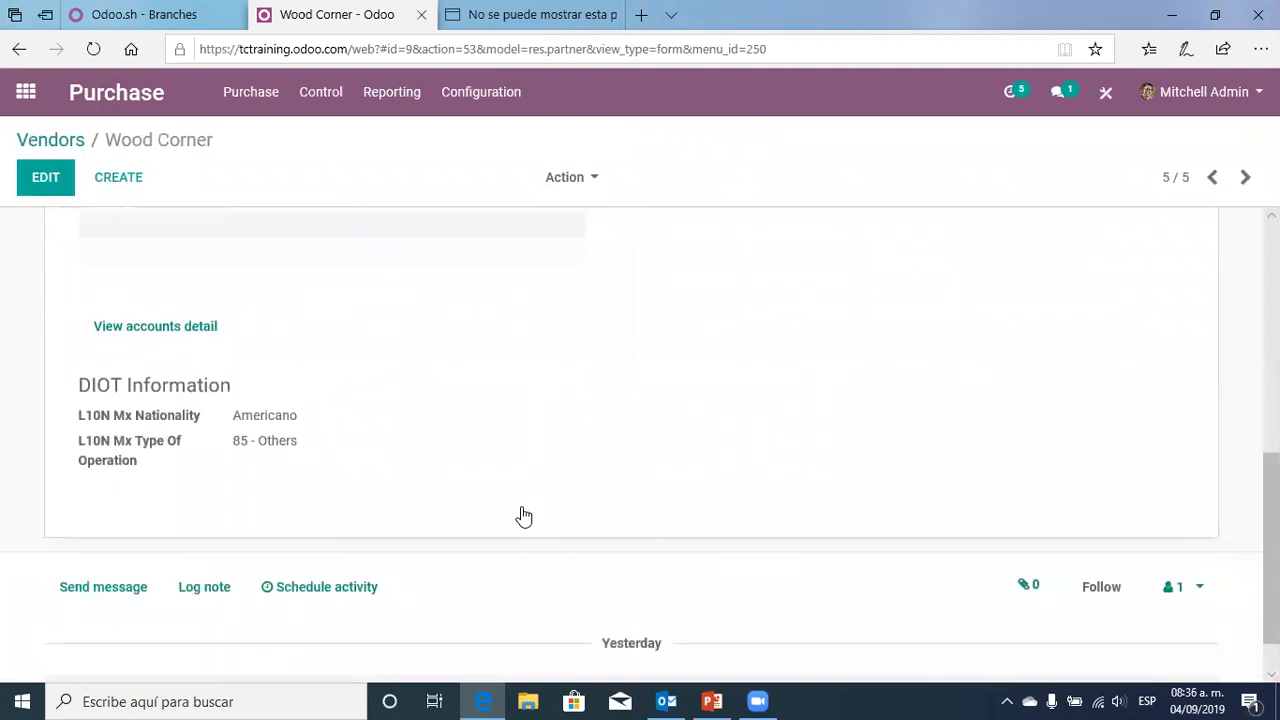
{"action": "scroll", "coordinate": [523, 516], "scroll_direction": "up", "scroll_amount": 5}
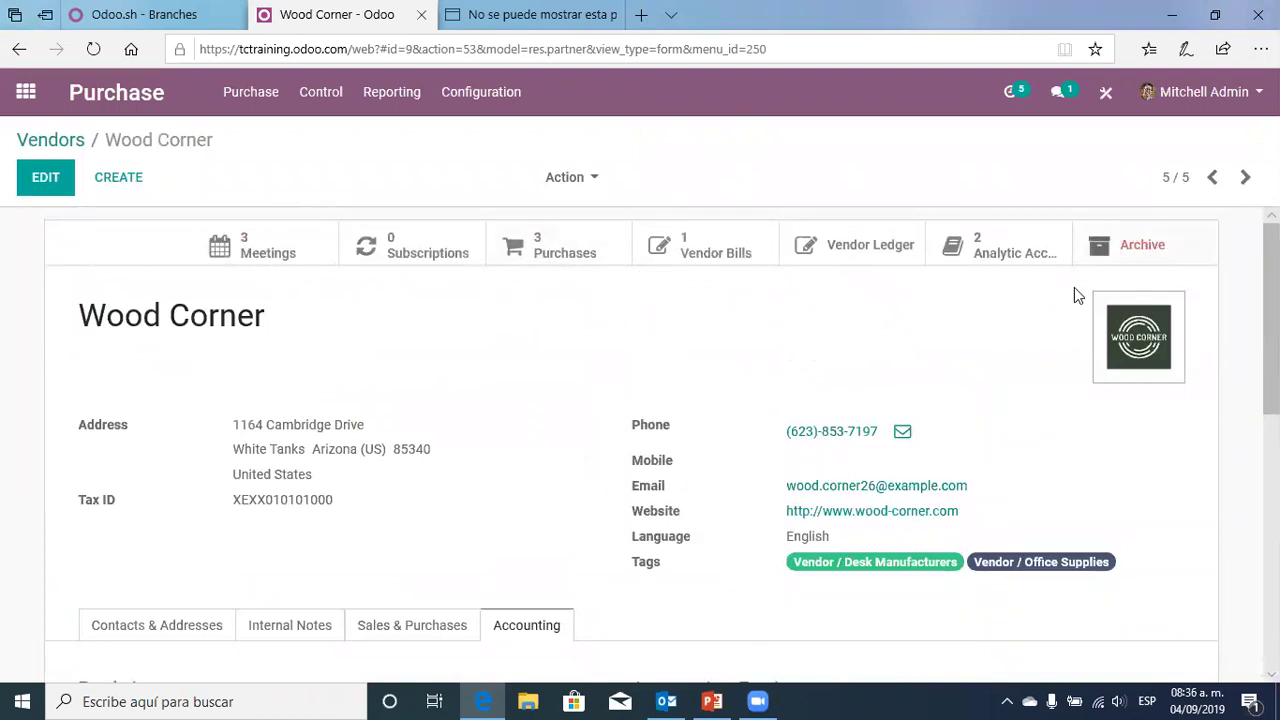
Leave the vendor record and switch to PowerPoint to read the vendor warning path on the "Aprobaciones y warnings" slide
{"action": "left_click", "coordinate": [69, 137]}
{"action": "left_click", "coordinate": [713, 700]}
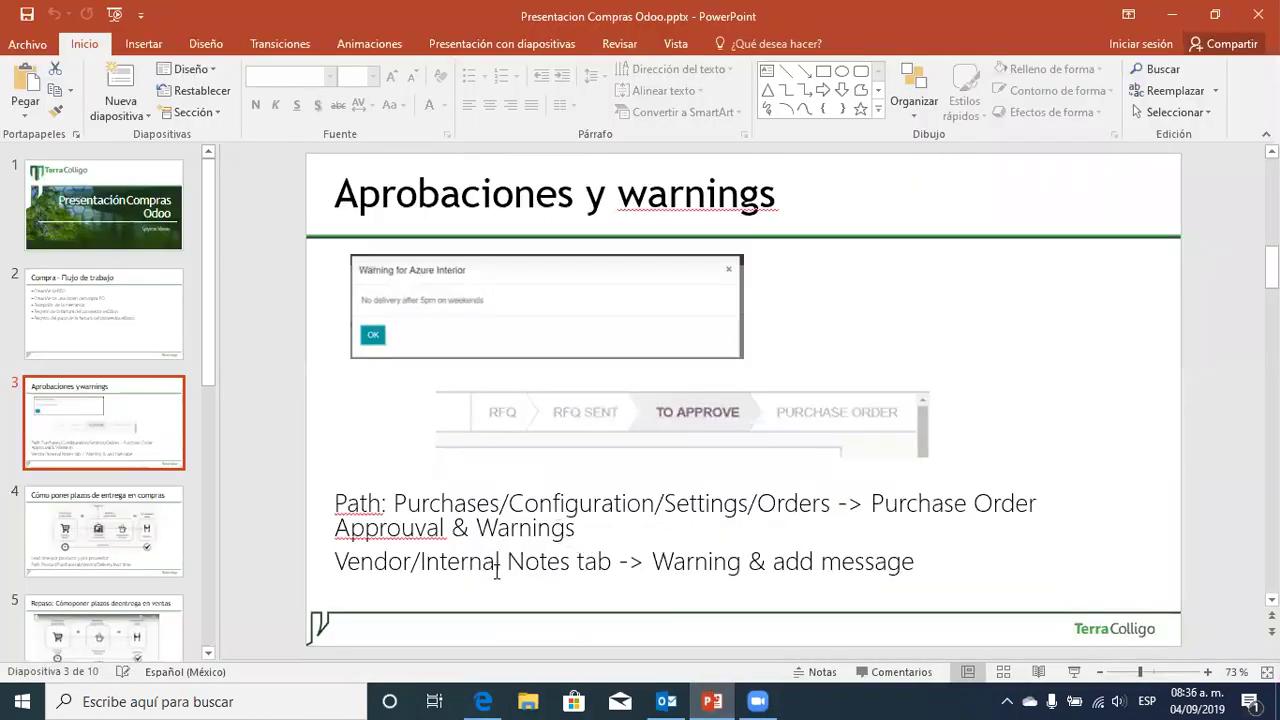
{"action": "left_click_drag", "start_coordinate": [334, 561], "coordinate": [925, 562]}
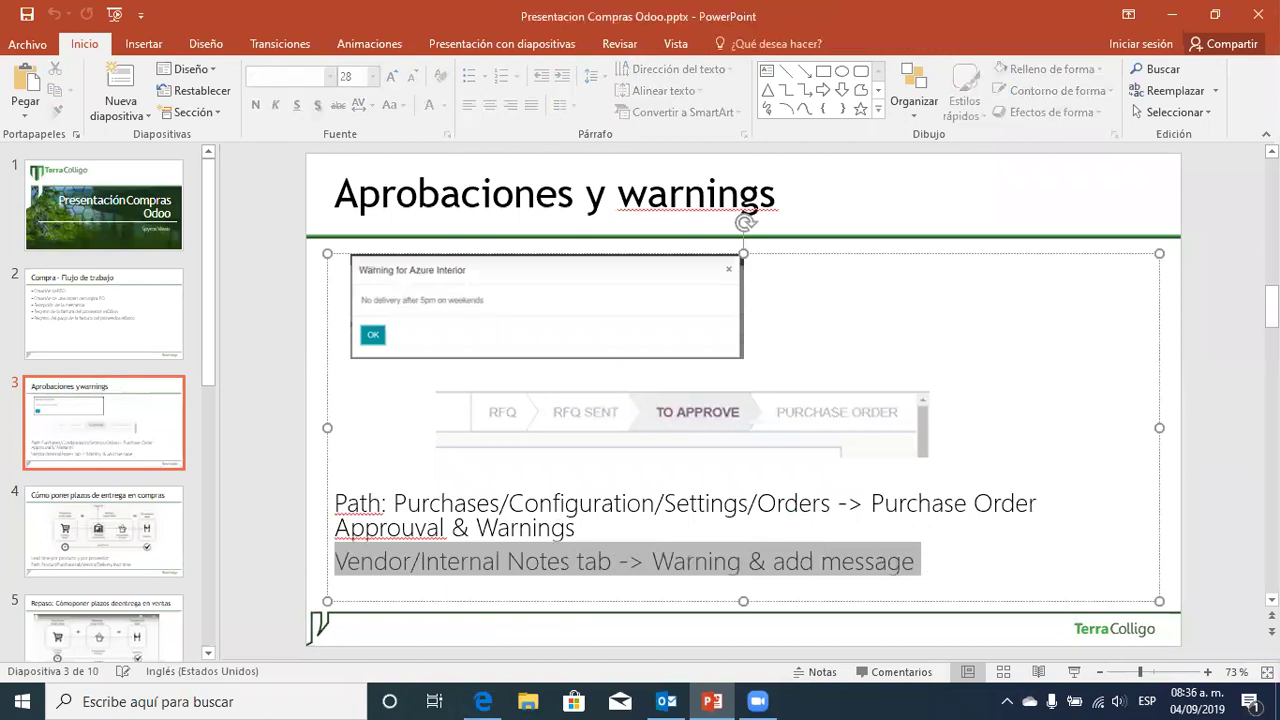
{"action": "scroll", "coordinate": [1098, 571], "scroll_direction": "down", "scroll_amount": 1}
{"action": "left_click", "coordinate": [97, 412]}
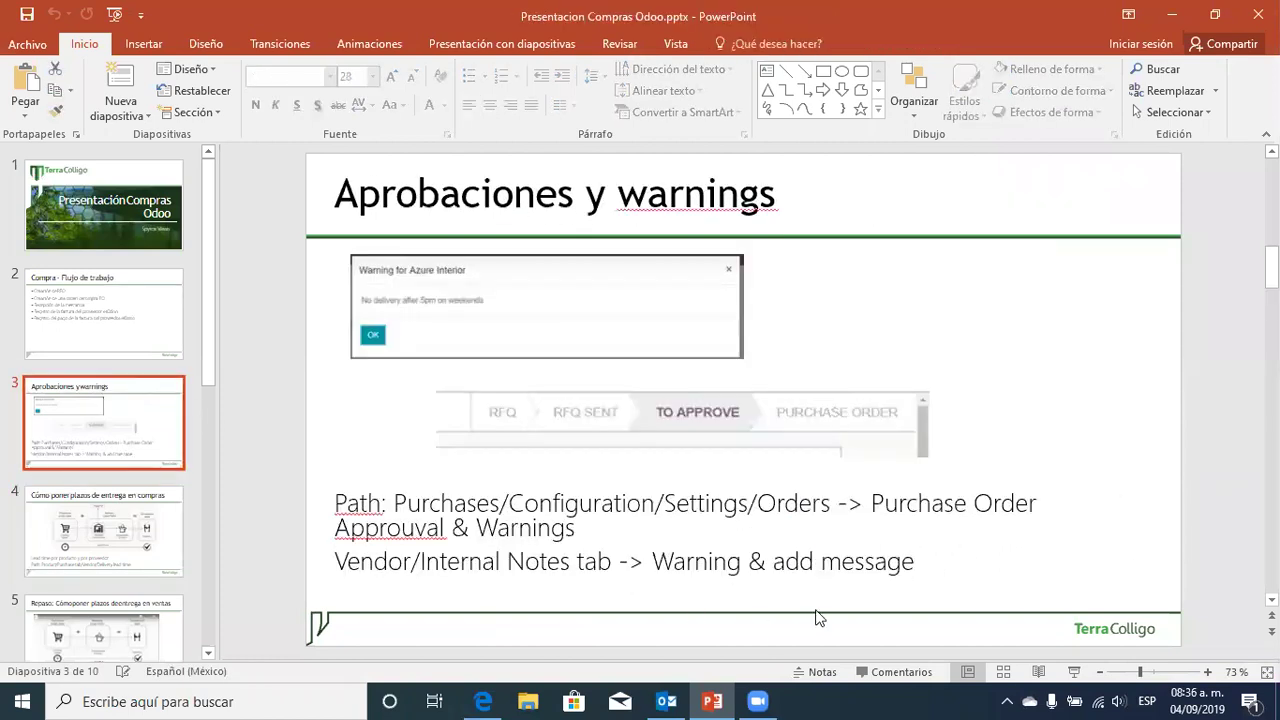
Switch back to Odoo in the Edge browser and open the internal notes of vendor Wood Corner
{"action": "left_click", "coordinate": [483, 701]}
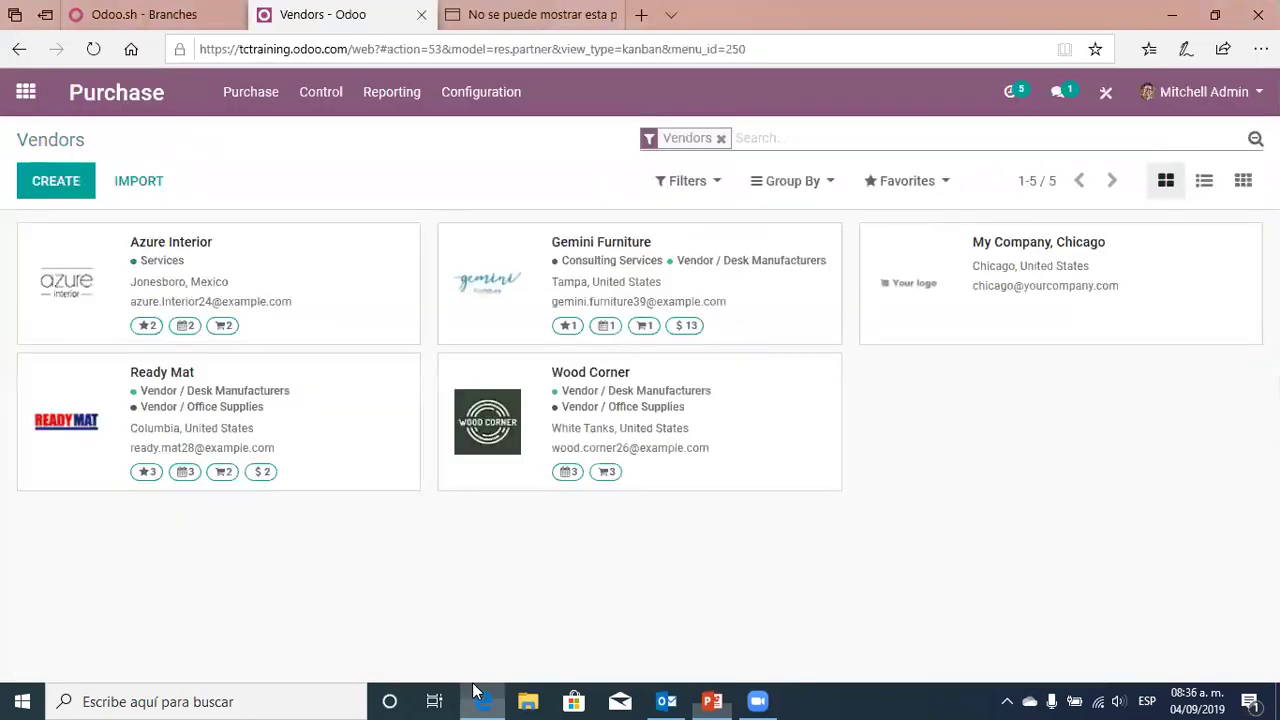
{"action": "left_click", "coordinate": [705, 466]}
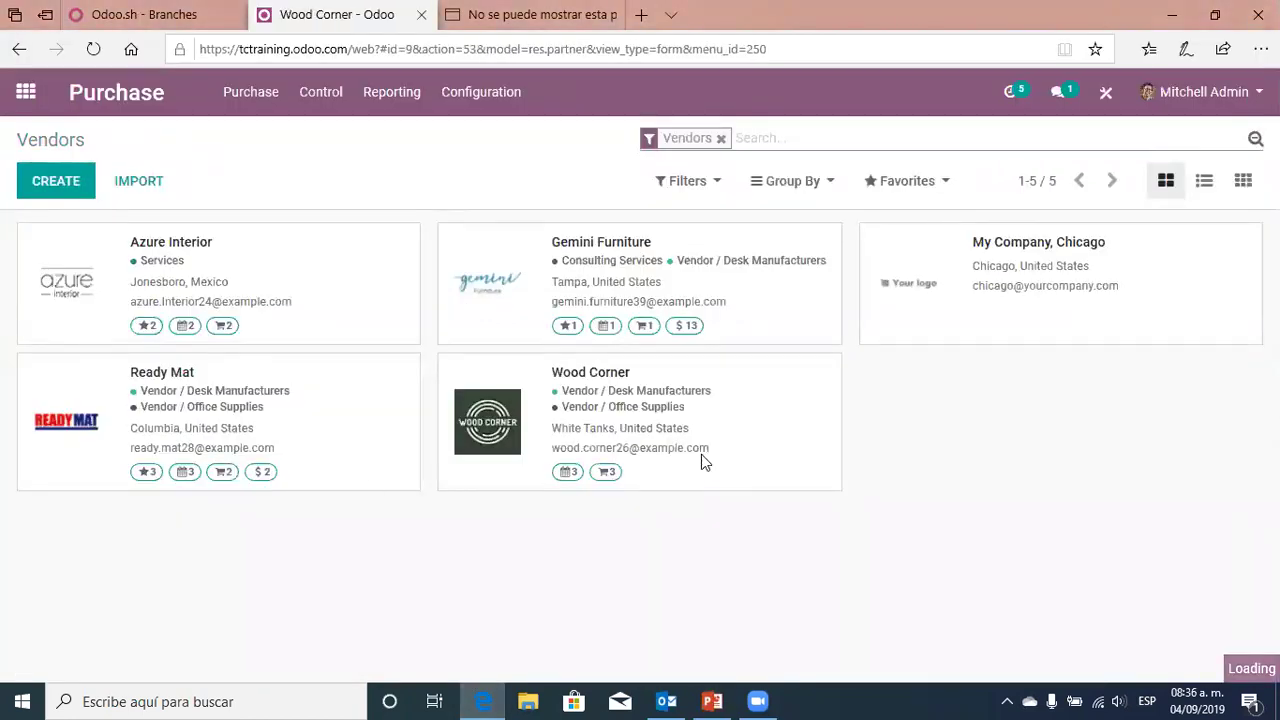
{"action": "scroll", "coordinate": [300, 491], "scroll_direction": "down", "scroll_amount": 3}
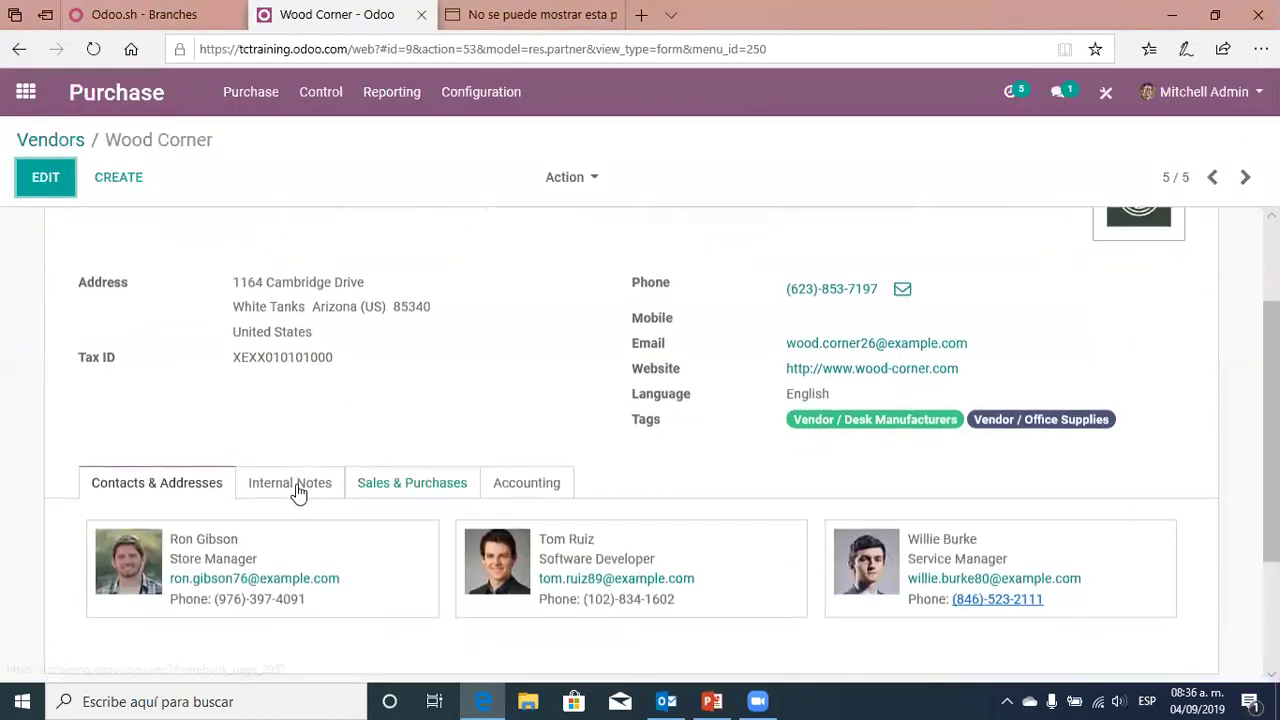
{"action": "left_click", "coordinate": [297, 489]}
{"action": "scroll", "coordinate": [297, 489], "scroll_direction": "down", "scroll_amount": 2}
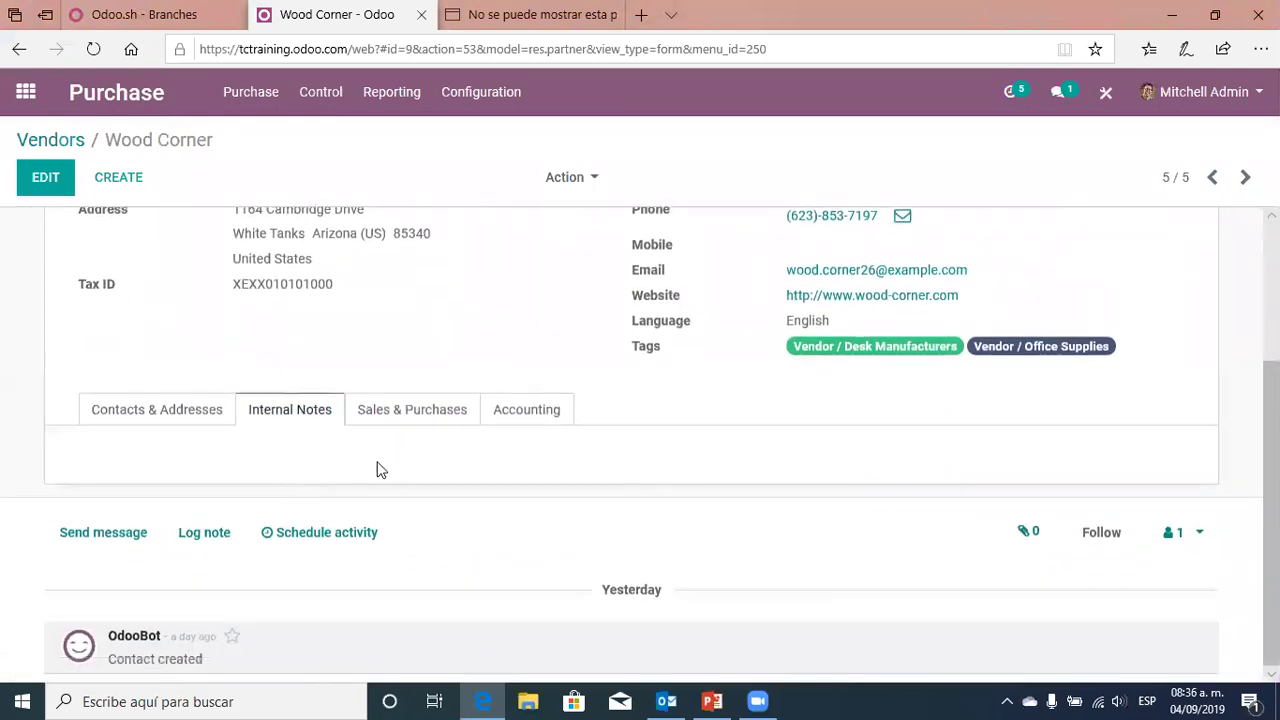
Add the internal note "Este proveedor siempre tarda años" to Wood Corner and save the vendor
{"action": "left_click", "coordinate": [44, 188]}
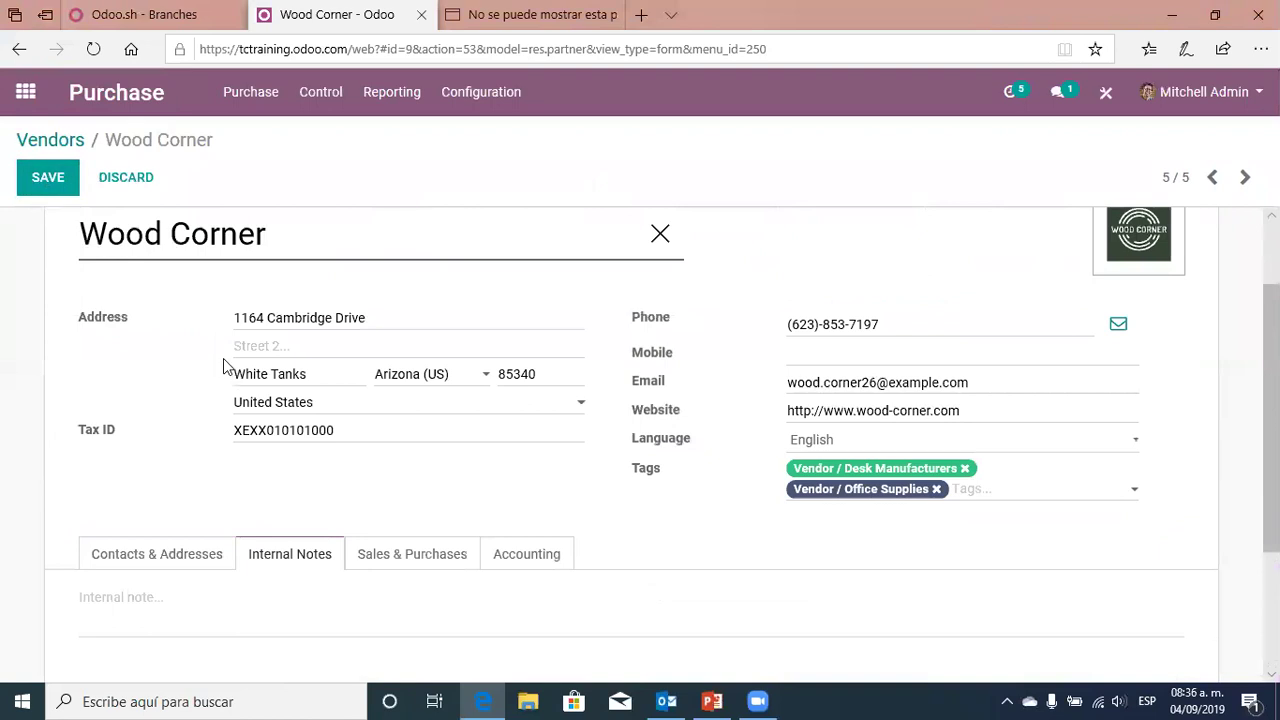
{"action": "scroll", "coordinate": [226, 370], "scroll_direction": "down", "scroll_amount": 1}
{"action": "scroll", "coordinate": [226, 370], "scroll_direction": "down", "scroll_amount": 1}
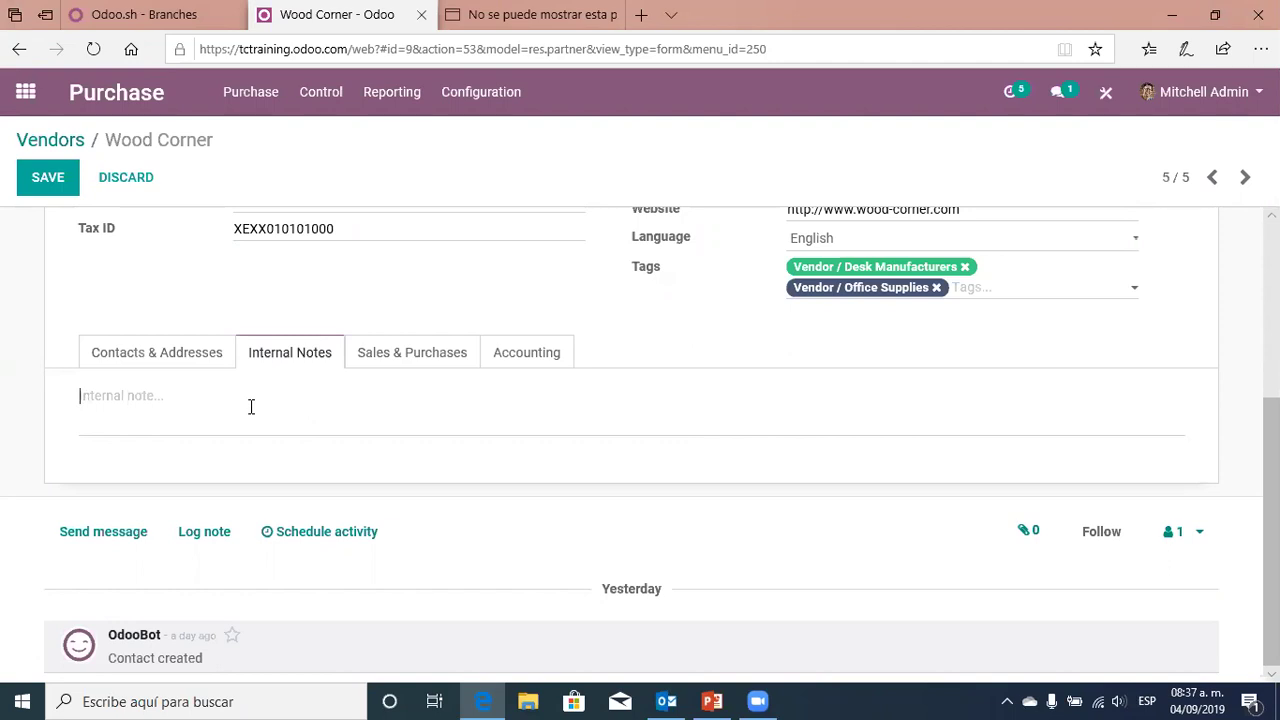
{"action": "scroll", "coordinate": [360, 456], "scroll_direction": "up", "scroll_amount": 2}
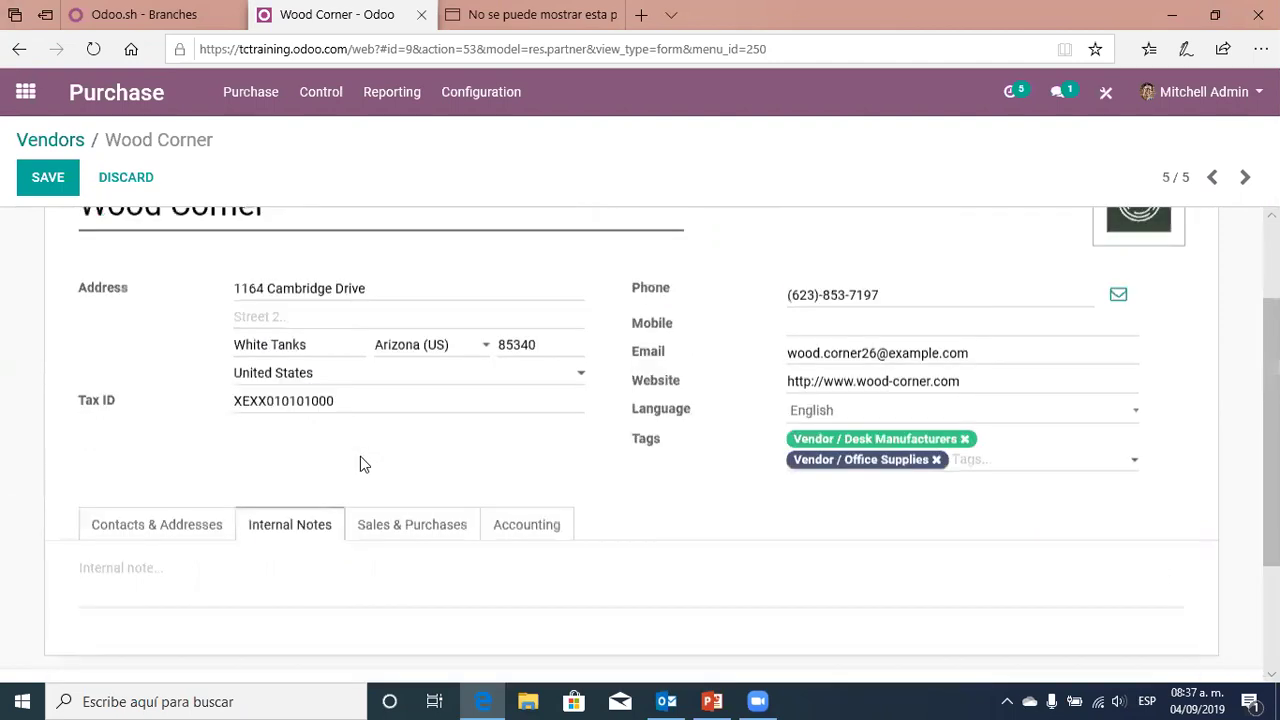
{"action": "scroll", "coordinate": [363, 464], "scroll_direction": "down", "scroll_amount": 2}
{"action": "type", "text": "Este pr"}
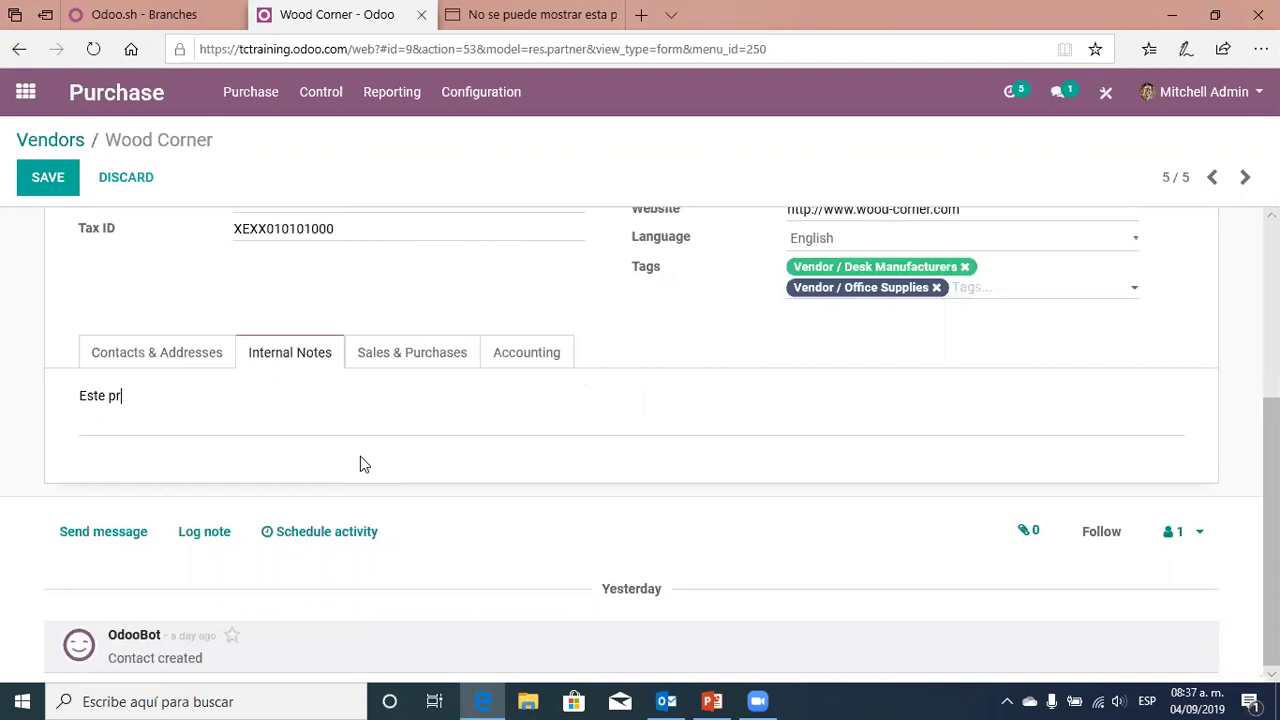
{"action": "type", "text": "oveedor siempre"}
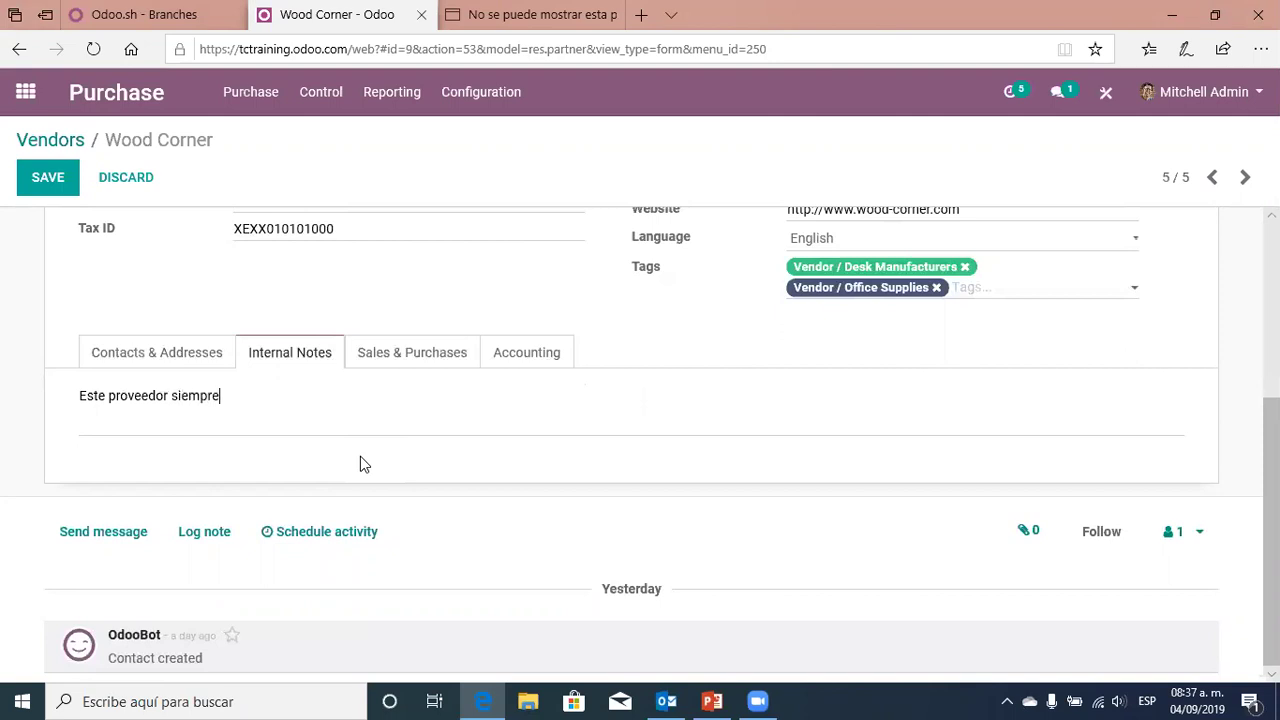
{"action": "type", "text": " tarda años"}
{"action": "left_click", "coordinate": [42, 182]}
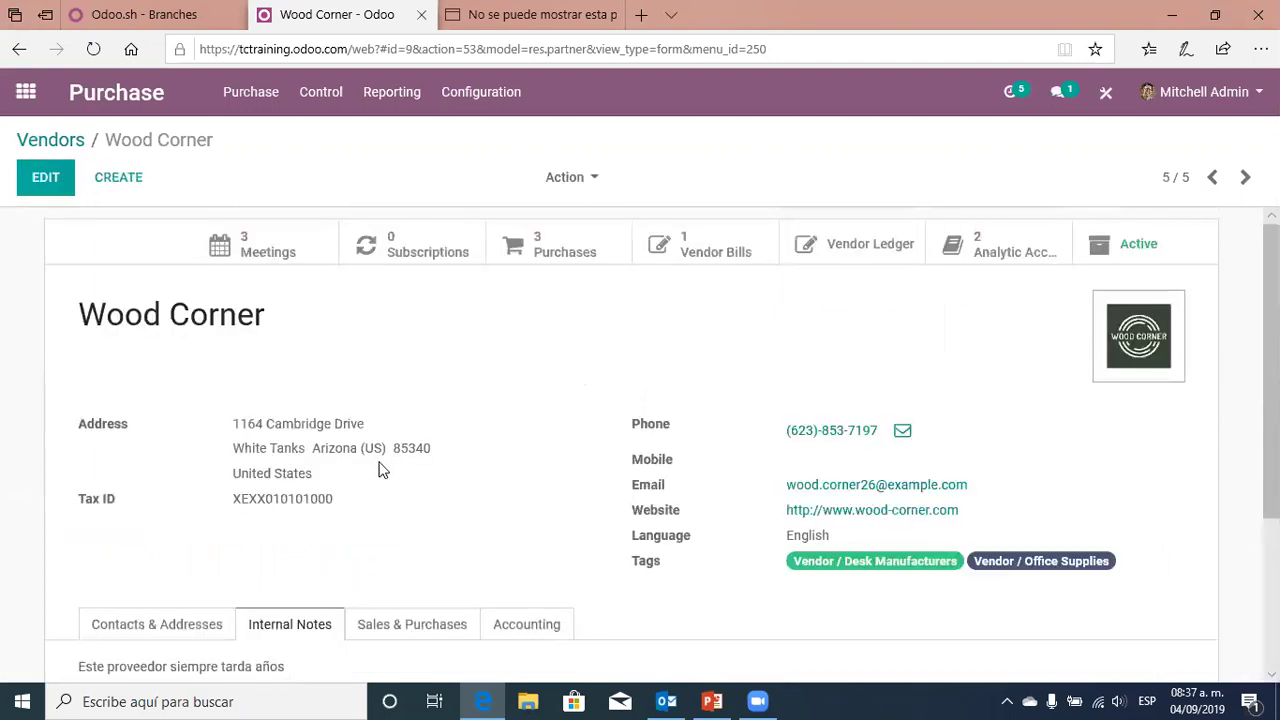
{"action": "scroll", "coordinate": [315, 448], "scroll_direction": "down", "scroll_amount": 3}
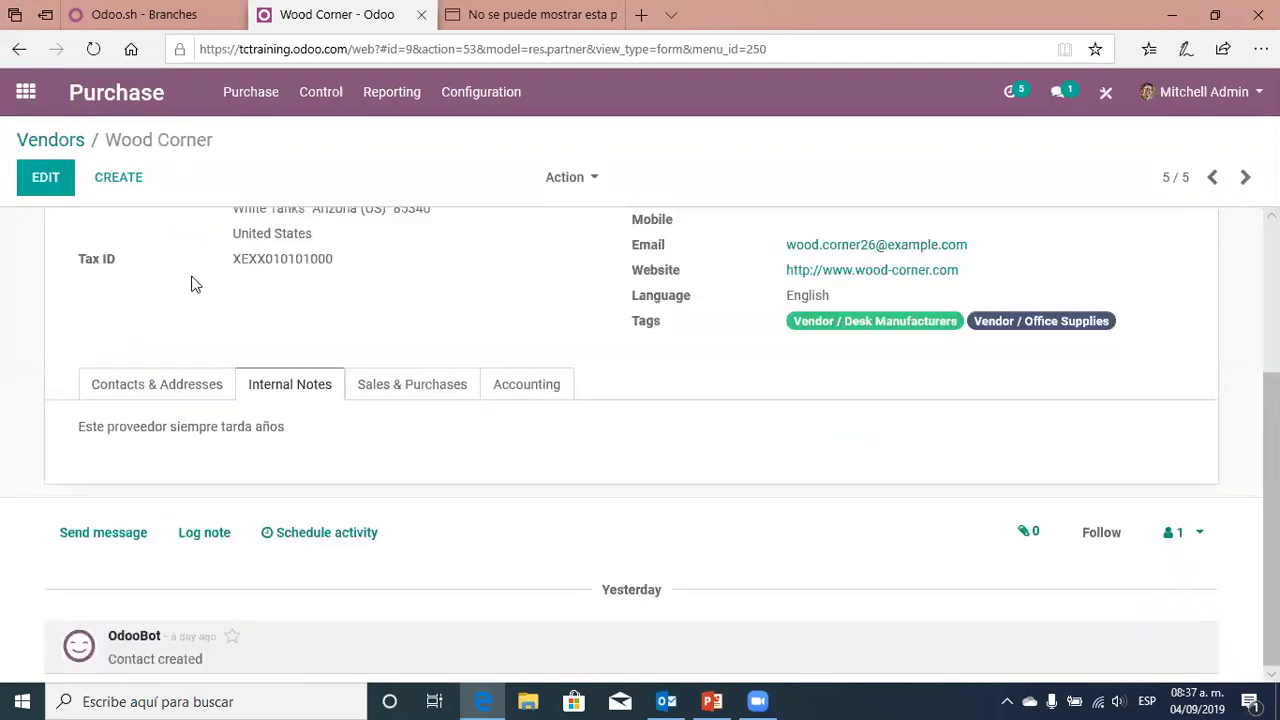
Create a new request for quotation and choose Wood Corner as its vendor through the full vendor search
{"action": "left_click", "coordinate": [72, 148]}
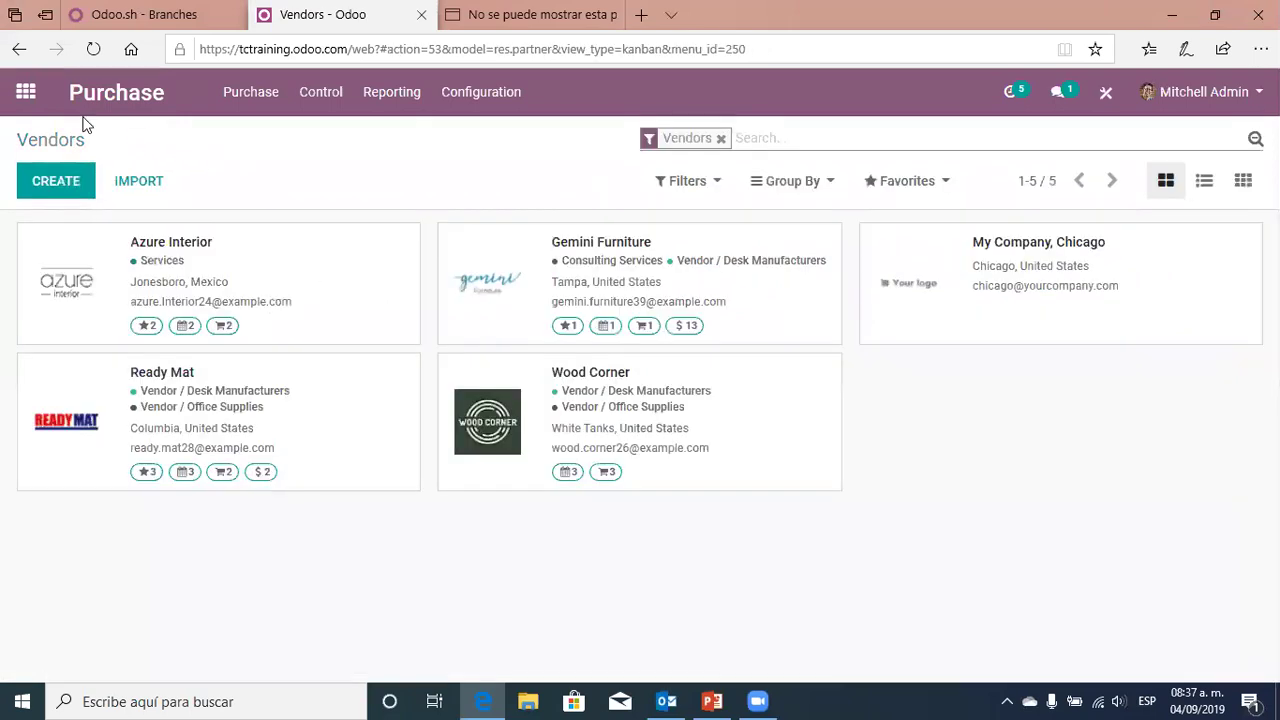
{"action": "left_click", "coordinate": [257, 98]}
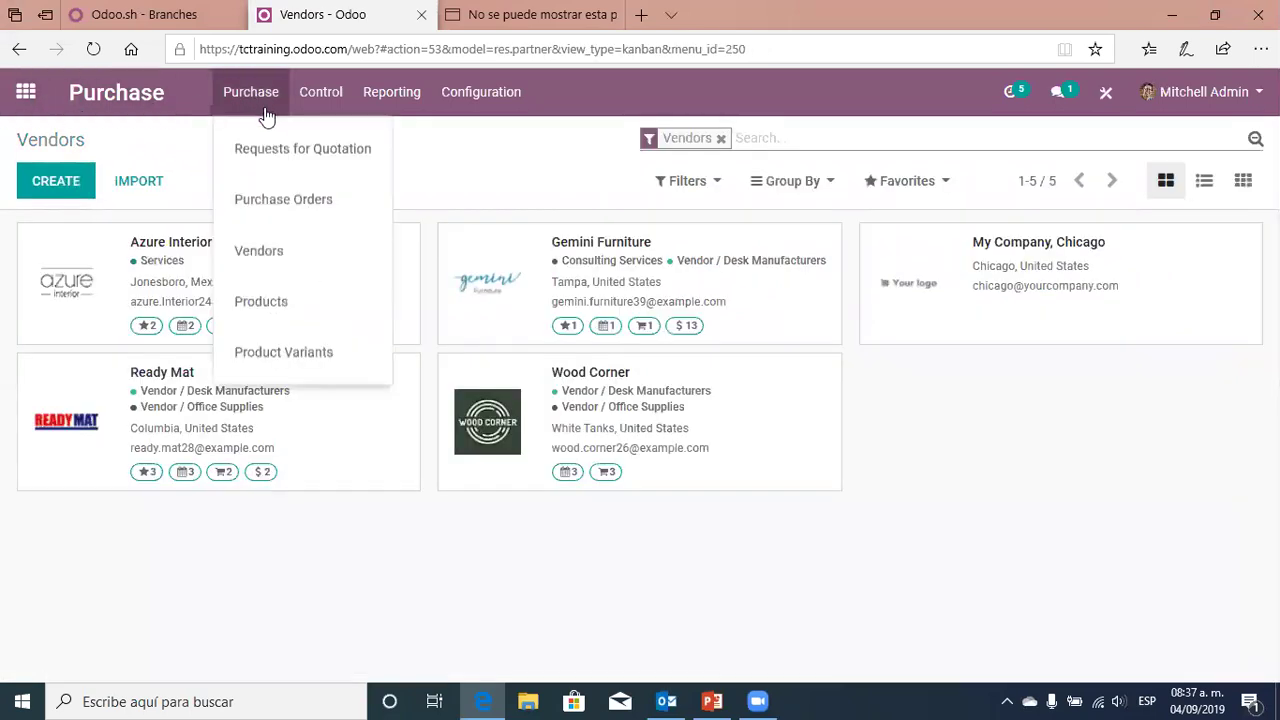
{"action": "left_click", "coordinate": [270, 148]}
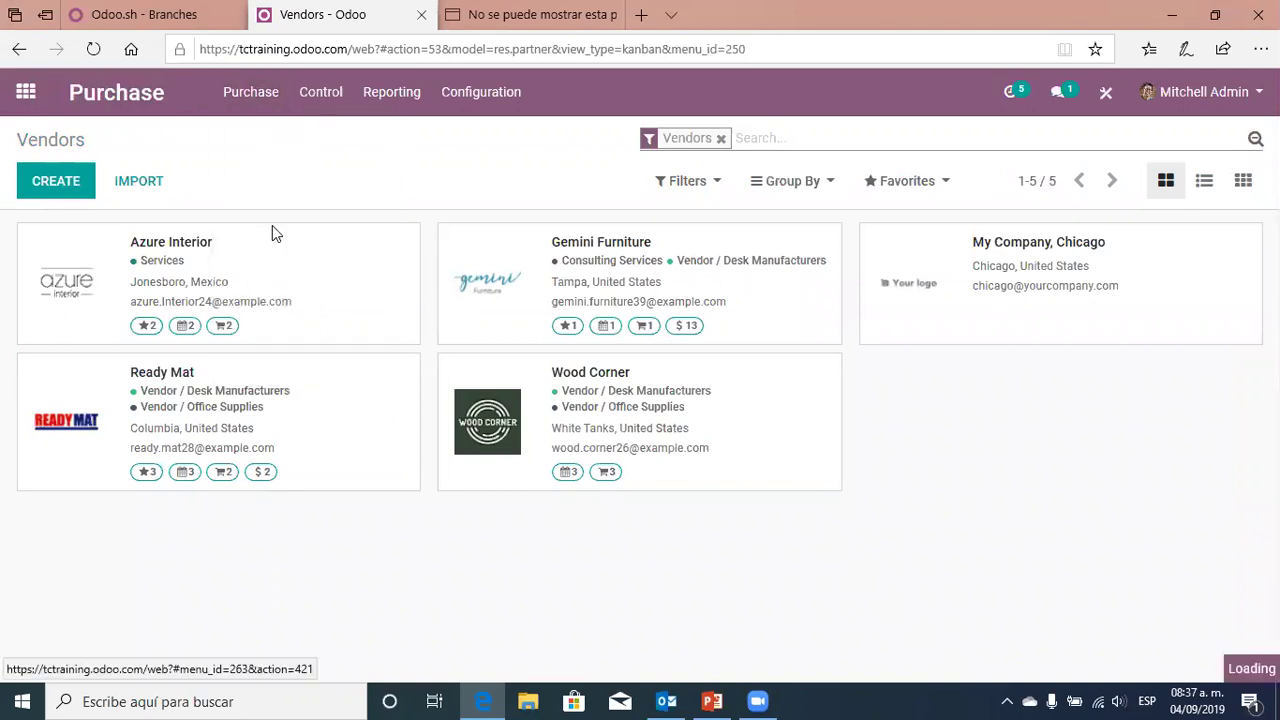
{"action": "left_click", "coordinate": [60, 186]}
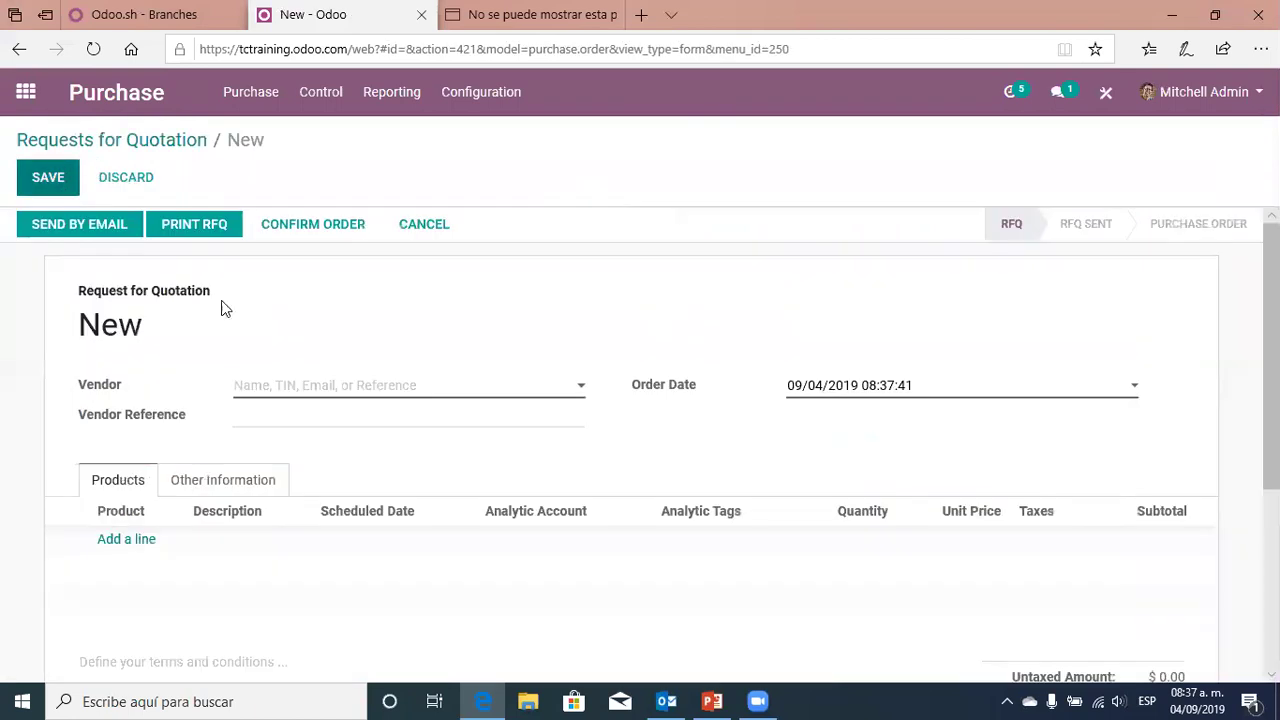
{"action": "left_click", "coordinate": [342, 387]}
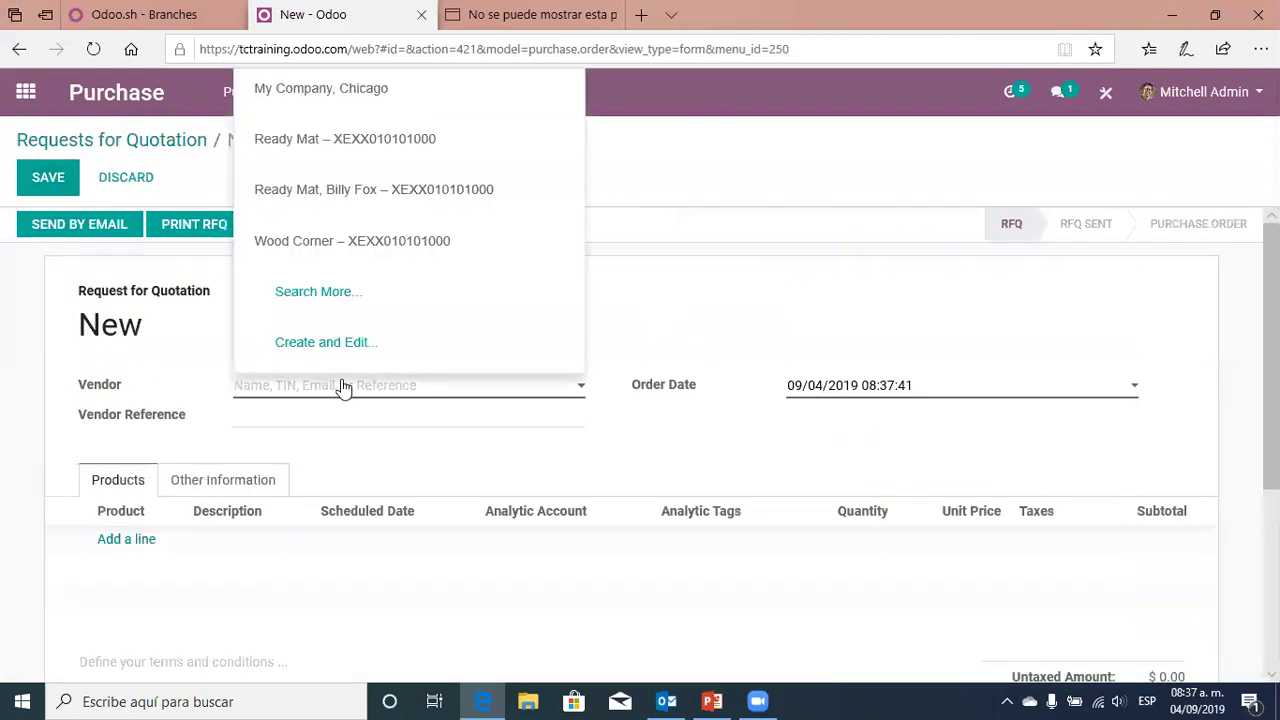
{"action": "left_click", "coordinate": [342, 312]}
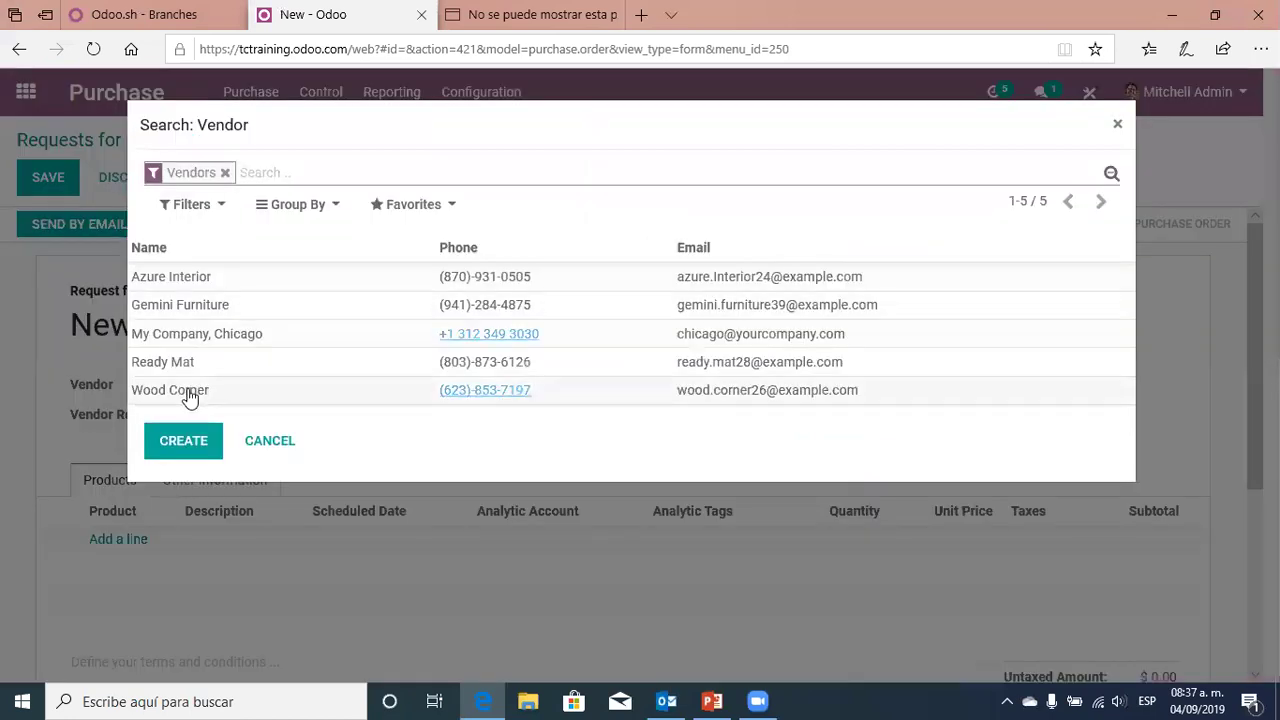
{"action": "left_click", "coordinate": [190, 398]}
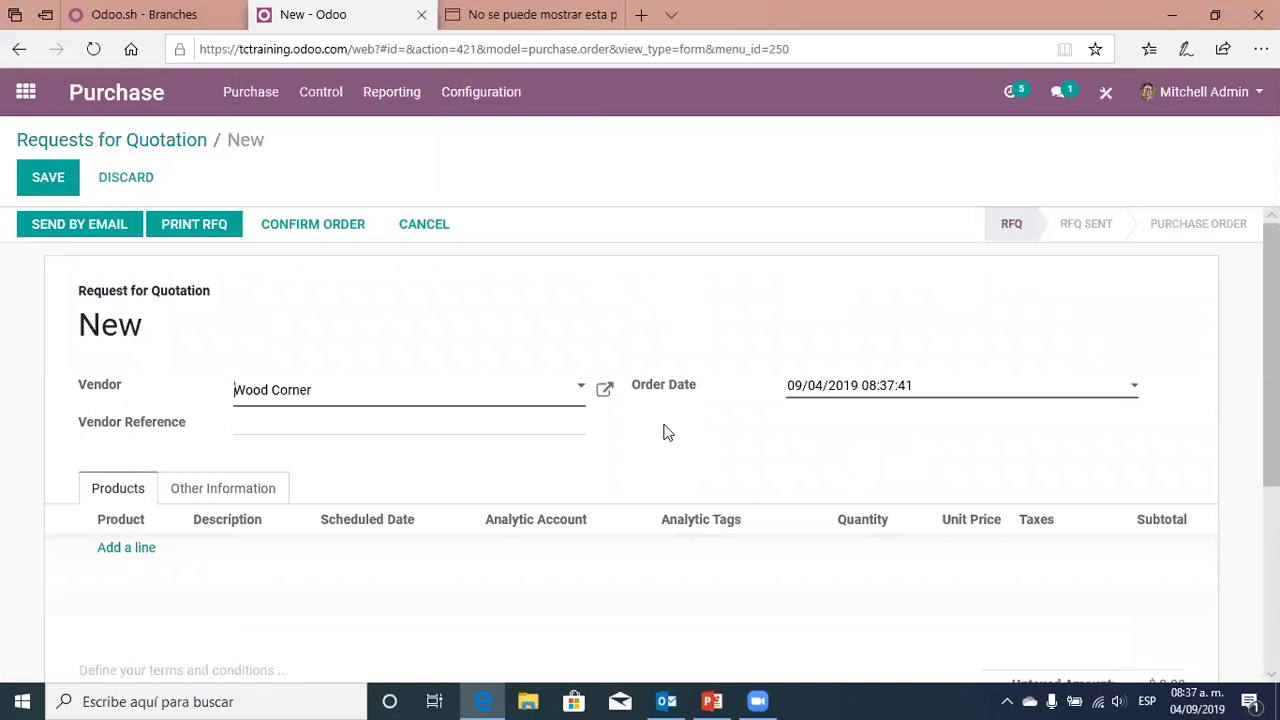
Open Wood Corner's details from the request for quotation and check its internal notes and sales and purchase settings
{"action": "left_click", "coordinate": [608, 393]}
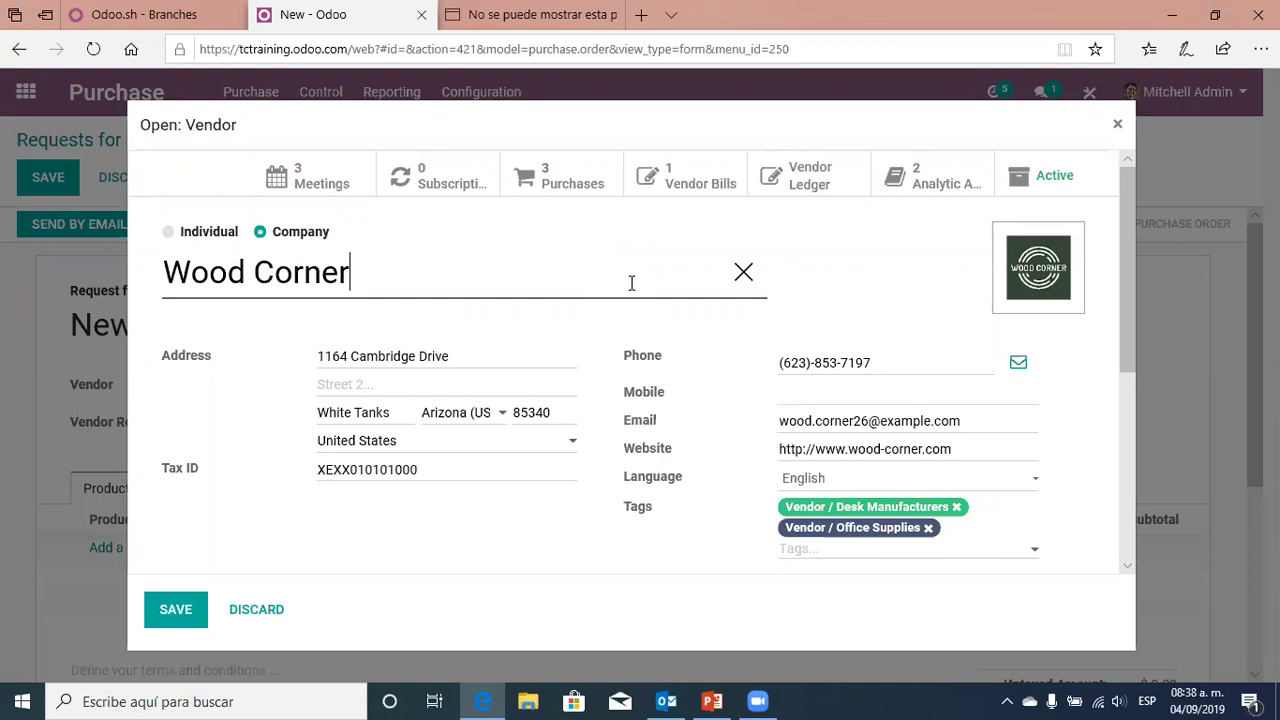
{"action": "scroll", "coordinate": [337, 380], "scroll_direction": "down", "scroll_amount": 4}
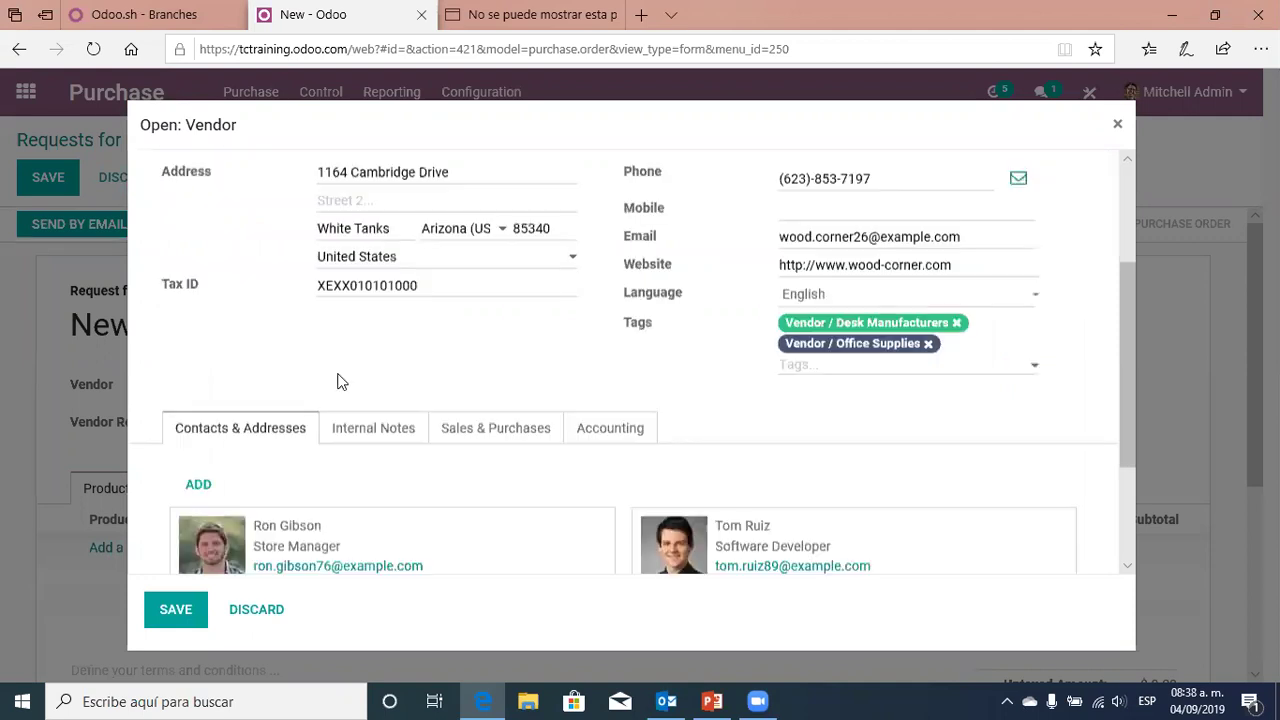
{"action": "left_click", "coordinate": [371, 364]}
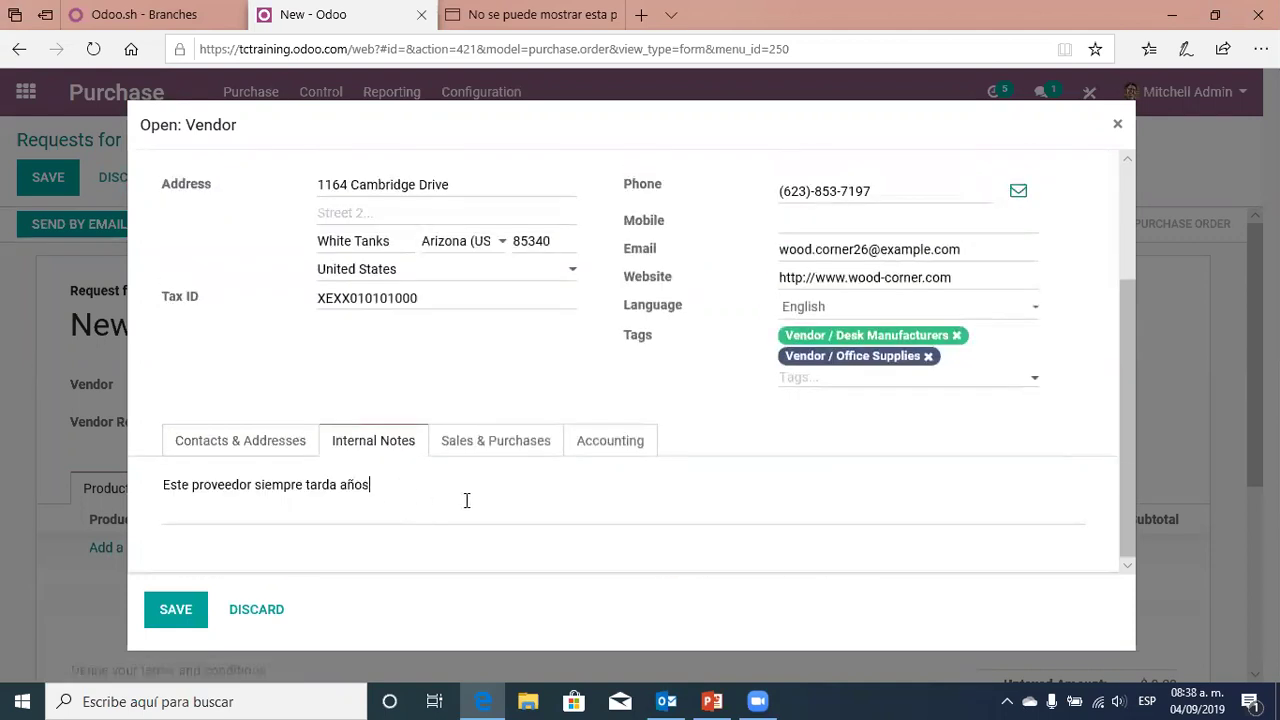
{"action": "left_click", "coordinate": [497, 446]}
{"action": "left_click", "coordinate": [378, 445]}
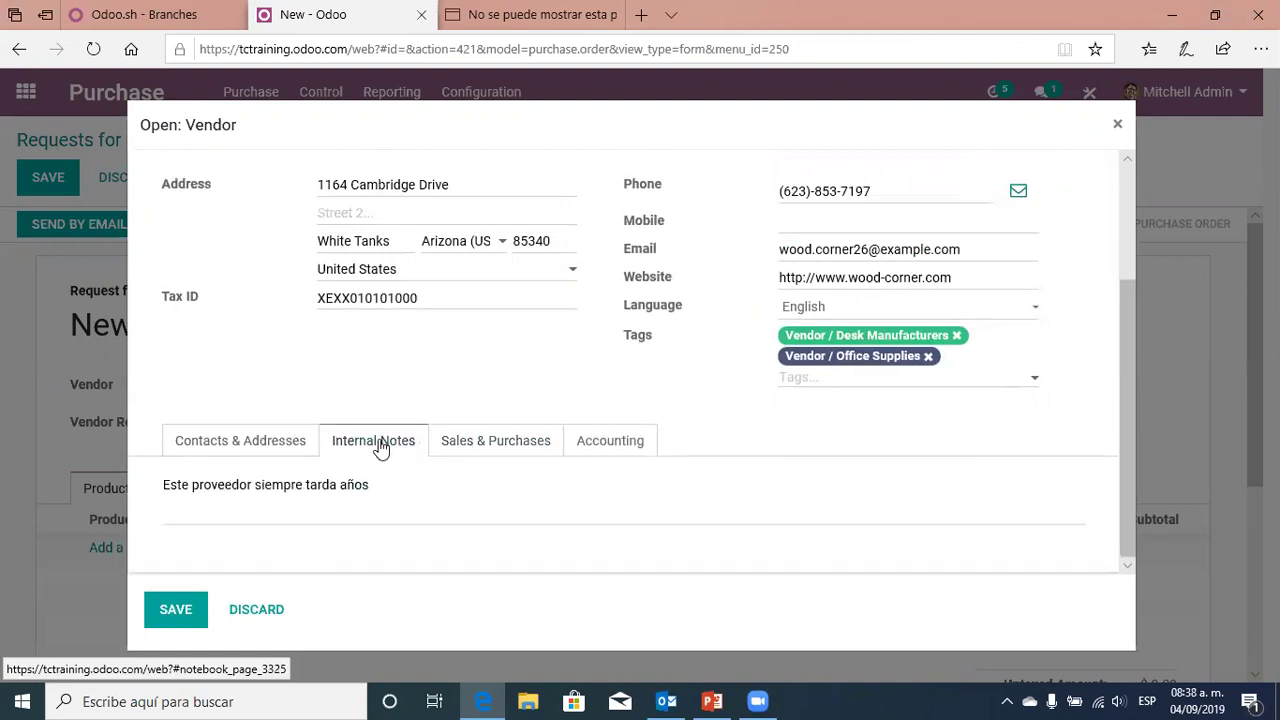
Check Wood Corner's contacts and internal notes once more in the vendor details and close them
{"action": "left_click", "coordinate": [275, 445]}
{"action": "left_click", "coordinate": [368, 446]}
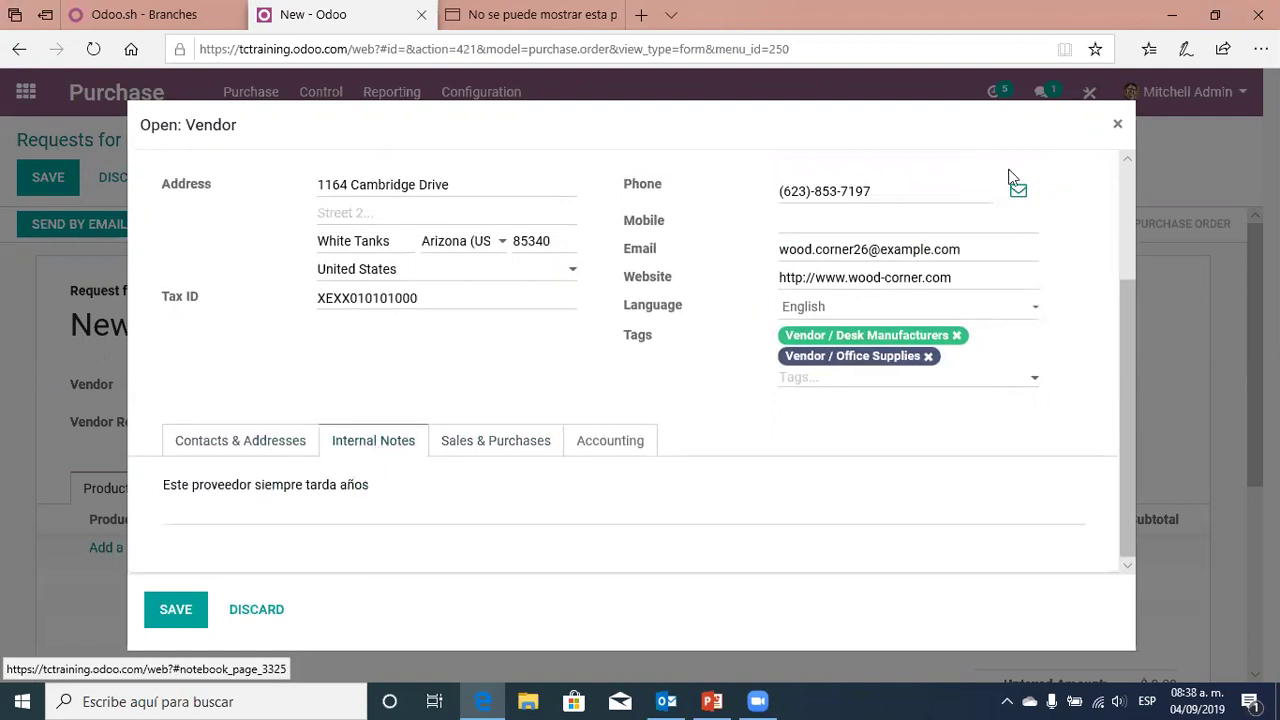
{"action": "left_click", "coordinate": [1117, 124]}
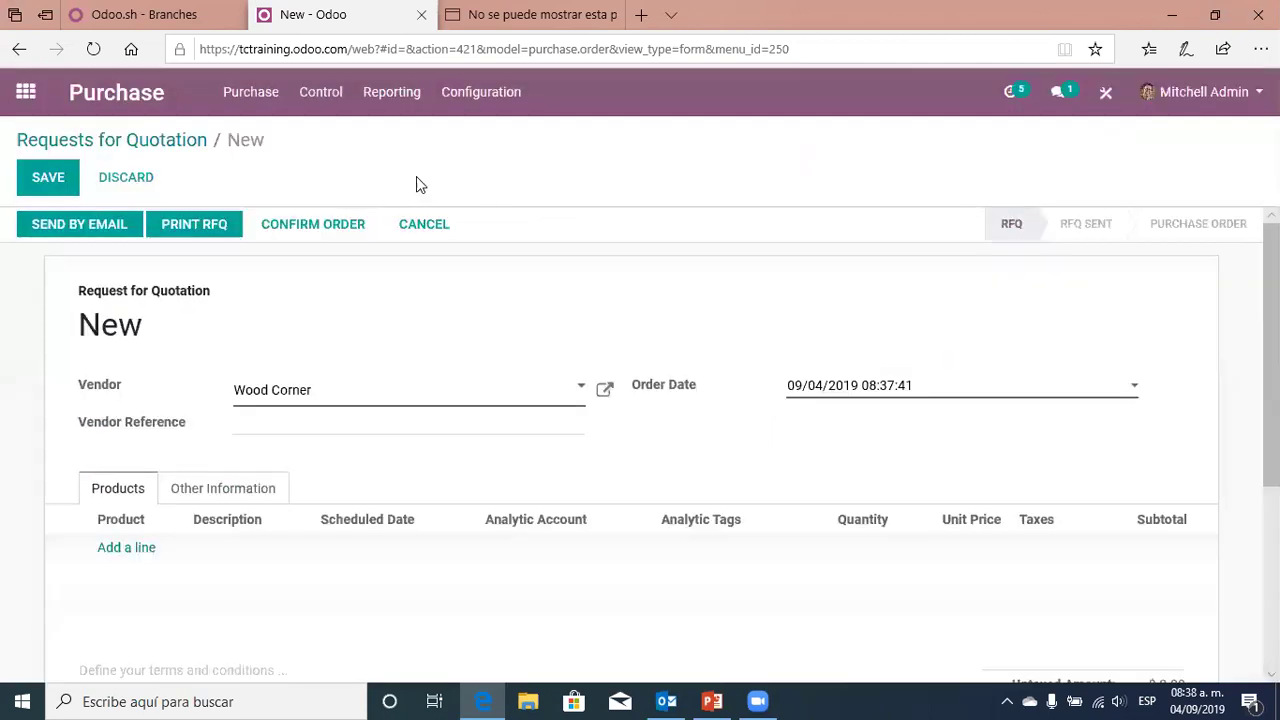
{"action": "left_click", "coordinate": [25, 100]}
{"action": "left_click", "coordinate": [942, 128]}
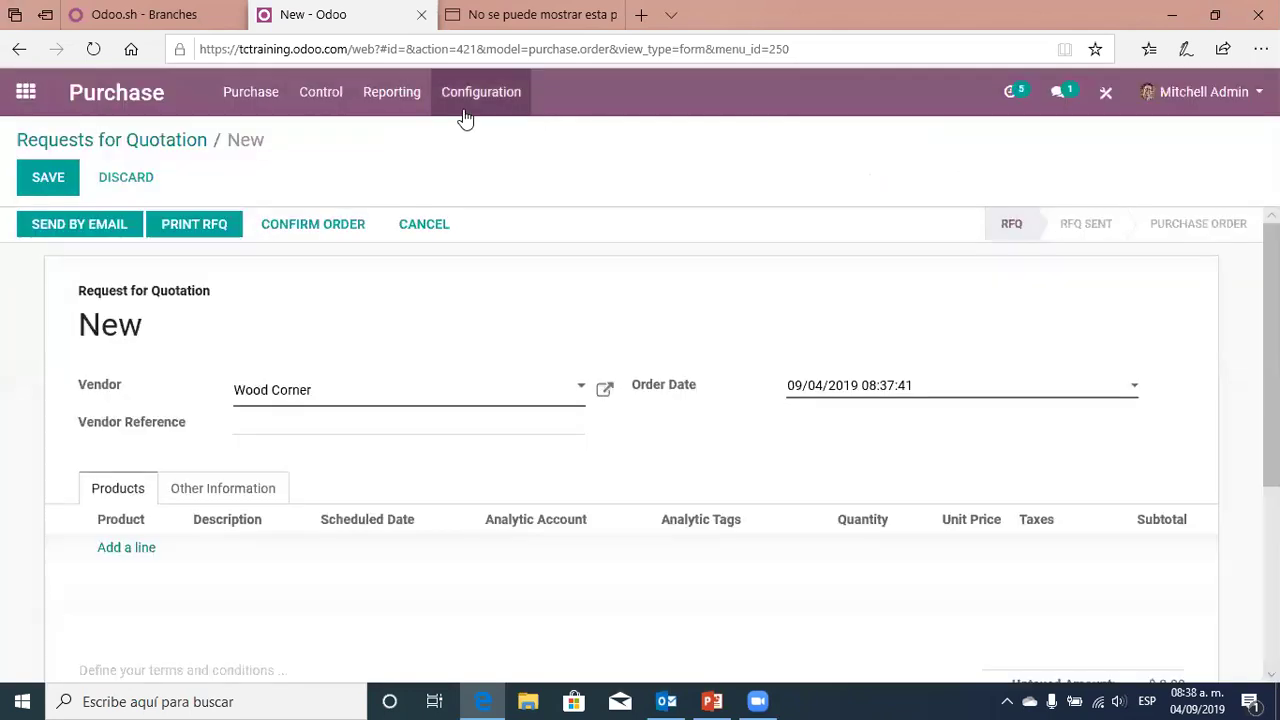
Enable Warnings for products or vendors in the Purchase order settings and save the settings
{"action": "left_click", "coordinate": [469, 96]}
{"action": "left_click", "coordinate": [474, 150]}
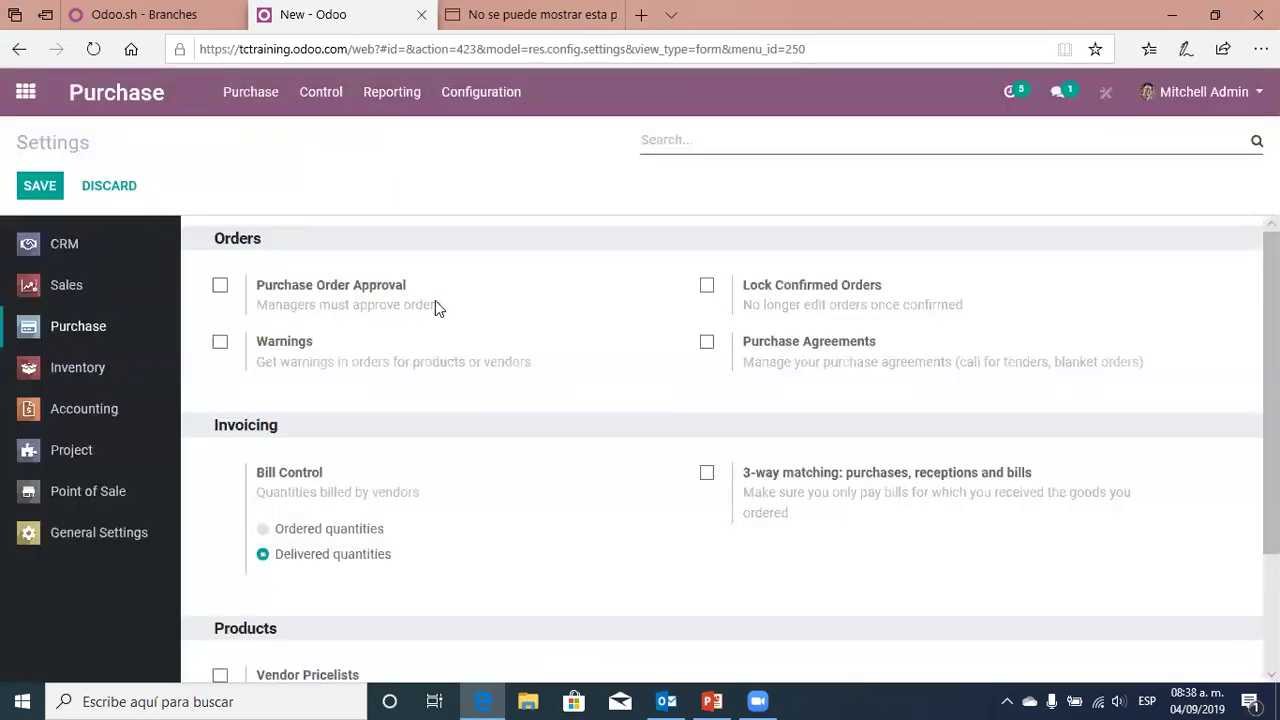
{"action": "scroll", "coordinate": [400, 308], "scroll_direction": "down", "scroll_amount": 1}
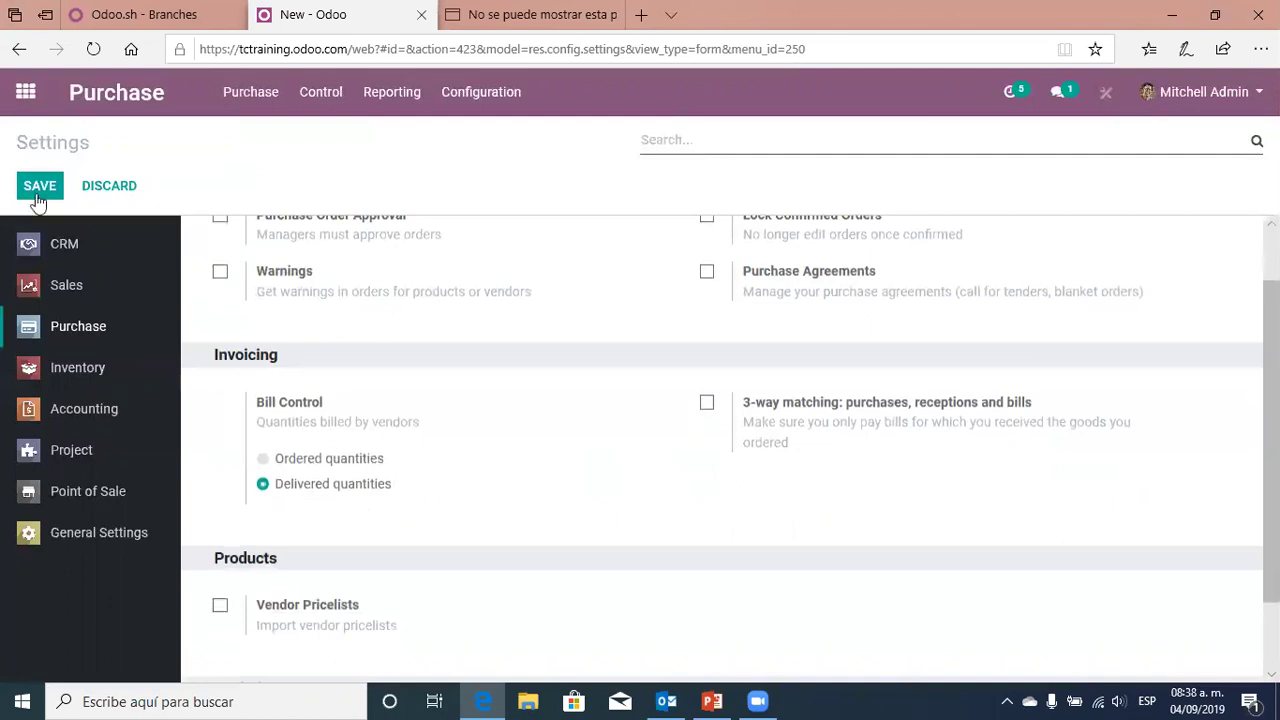
{"action": "scroll", "coordinate": [205, 338], "scroll_direction": "up", "scroll_amount": 1}
{"action": "left_click", "coordinate": [221, 342]}
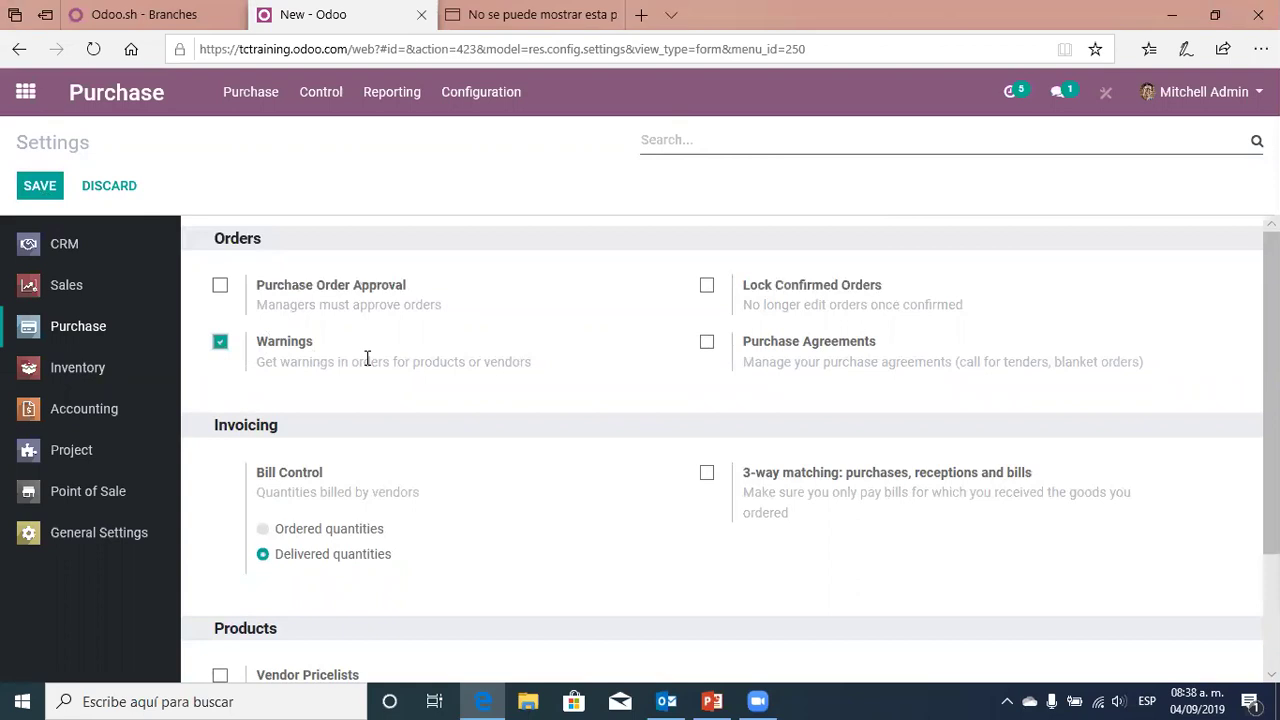
{"action": "left_click", "coordinate": [38, 186]}
Open vendor Wood Corner for editing and go to its internal notes
{"action": "left_click", "coordinate": [253, 95]}
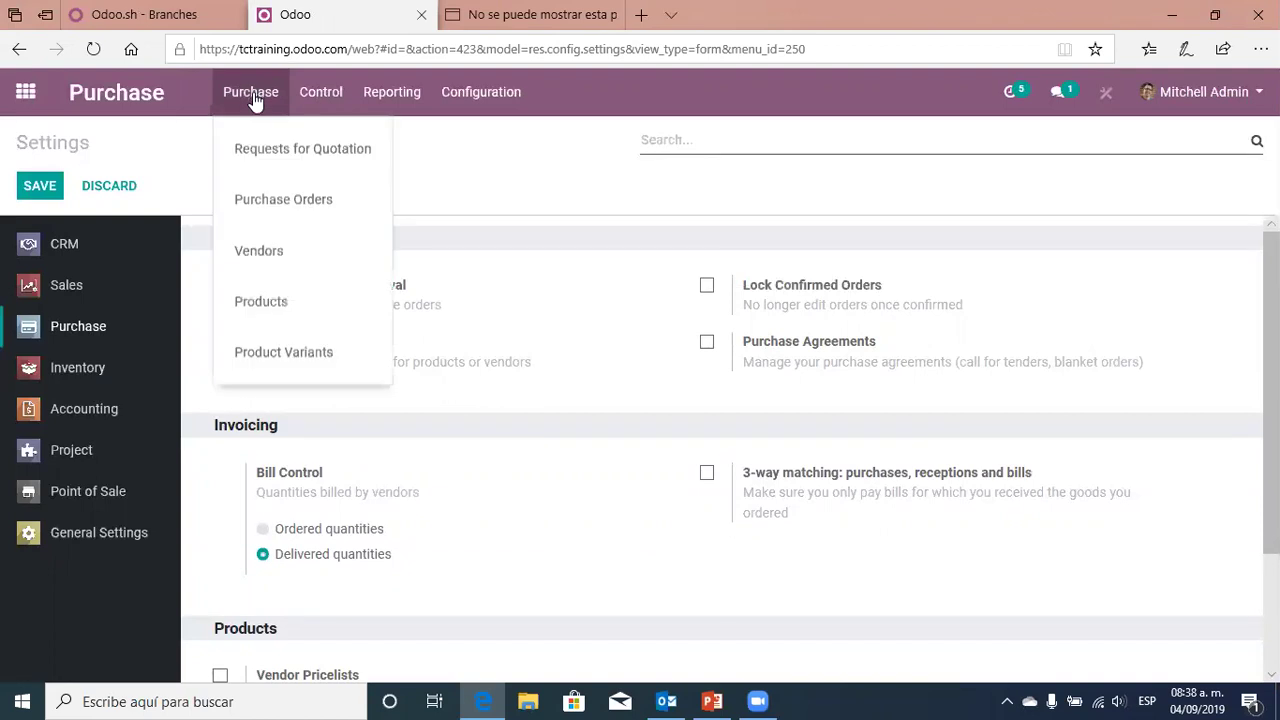
{"action": "left_click", "coordinate": [258, 252]}
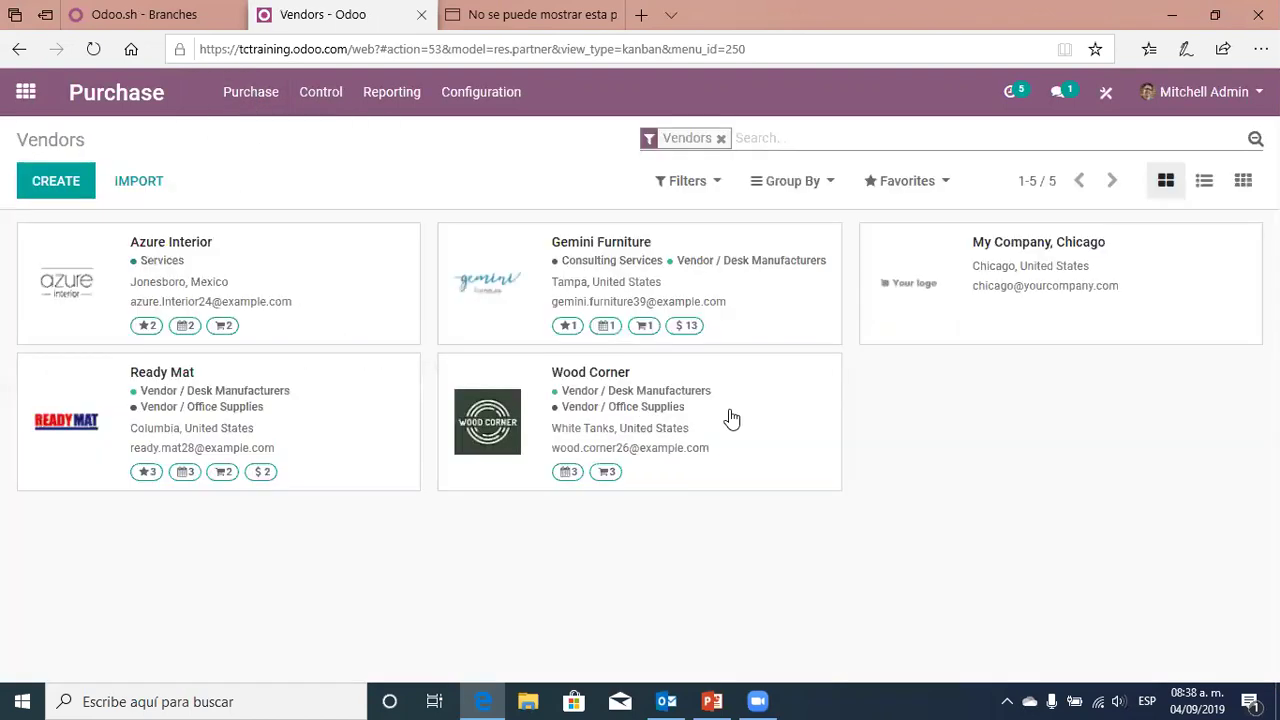
{"action": "left_click", "coordinate": [688, 432]}
{"action": "left_click", "coordinate": [46, 178]}
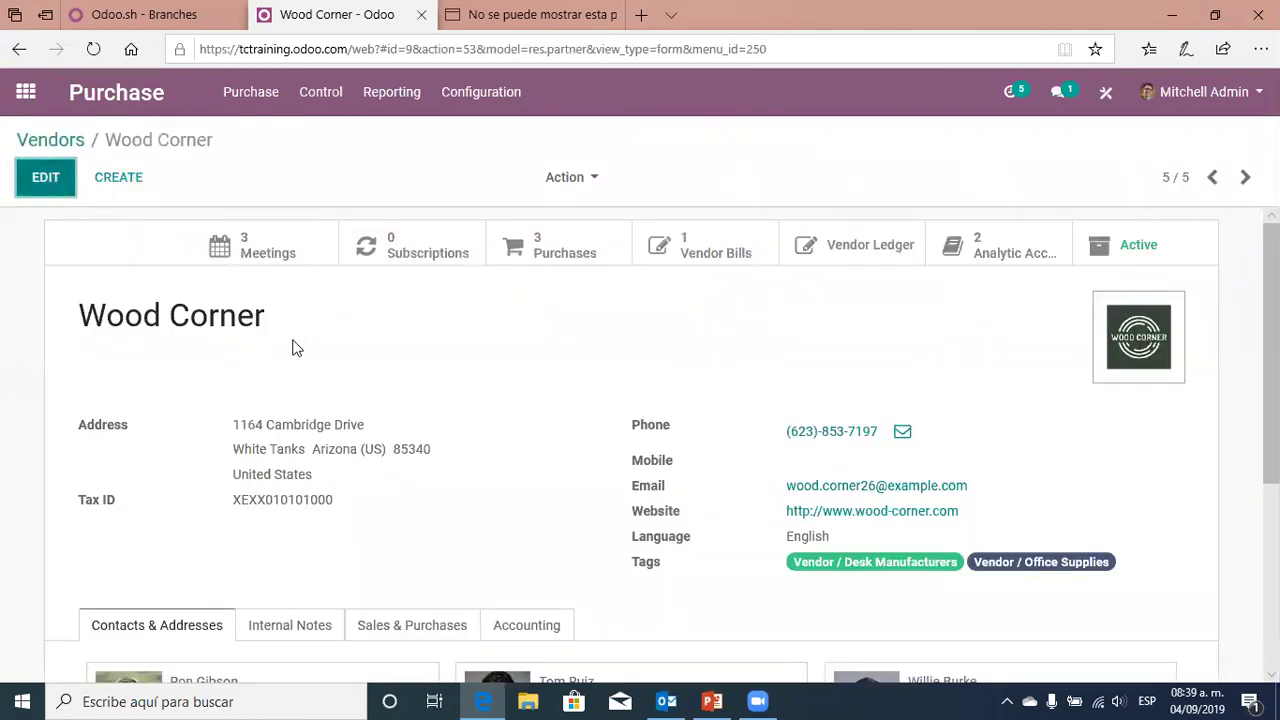
{"action": "scroll", "coordinate": [419, 455], "scroll_direction": "down", "scroll_amount": 2}
{"action": "scroll", "coordinate": [419, 455], "scroll_direction": "down", "scroll_amount": 1}
{"action": "left_click", "coordinate": [419, 452]}
{"action": "scroll", "coordinate": [374, 451], "scroll_direction": "down", "scroll_amount": 2}
{"action": "left_click", "coordinate": [300, 236]}
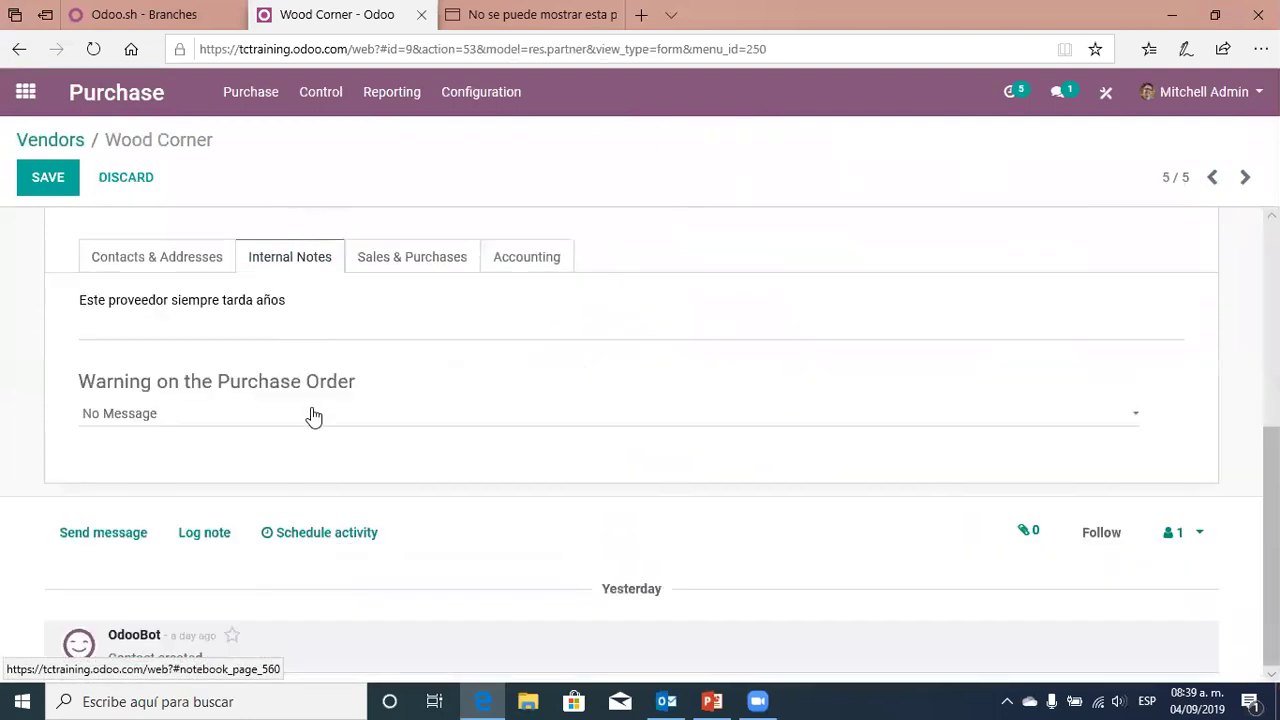
Set Wood Corner's purchase order warning to Warning with the message "Este proveedor tarda años" and save the vendor
{"action": "left_click", "coordinate": [223, 426]}
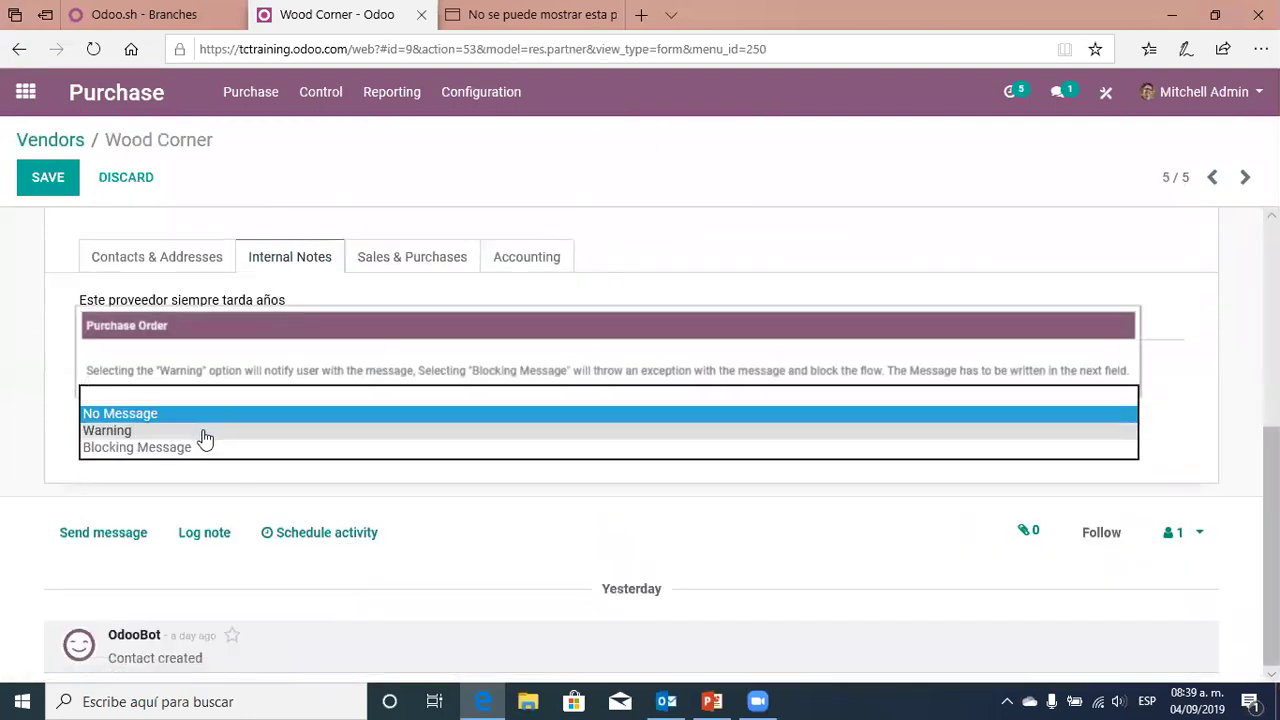
{"action": "left_click", "coordinate": [139, 438]}
{"action": "left_click", "coordinate": [133, 466]}
{"action": "type", "text": "Est"}
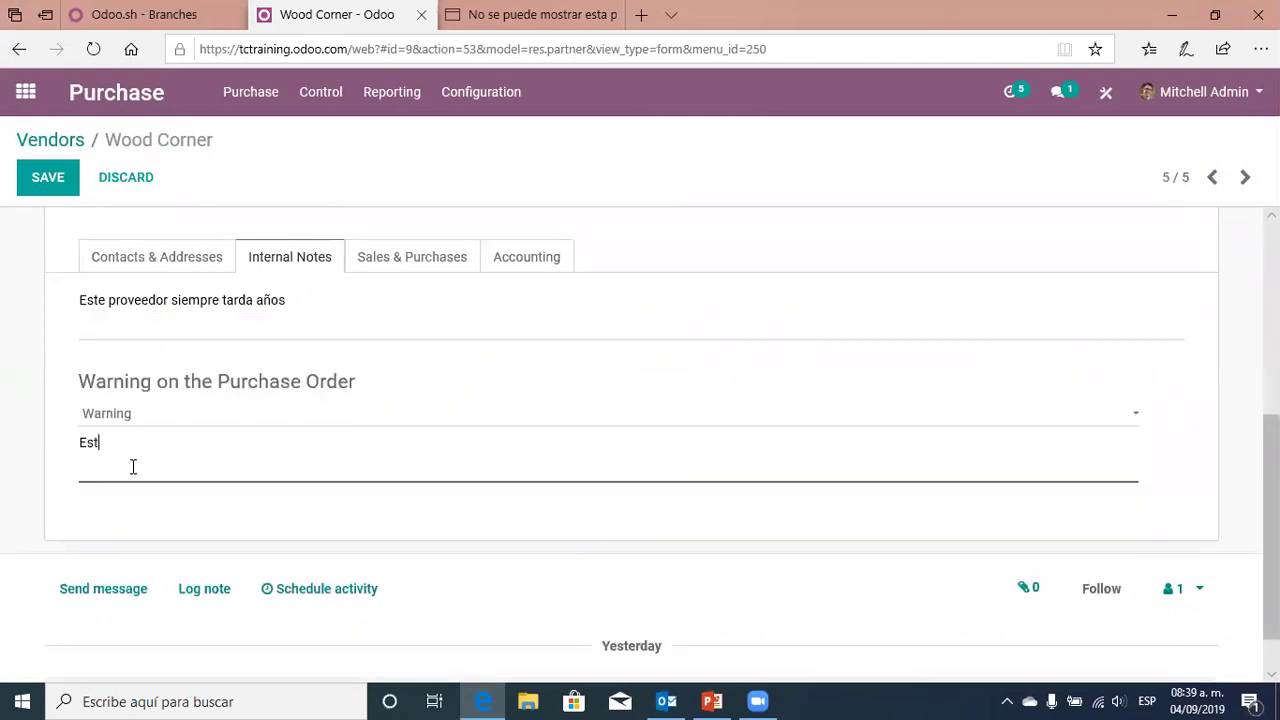
{"action": "type", "text": "e proveedor tarda años"}
{"action": "left_click", "coordinate": [34, 182]}
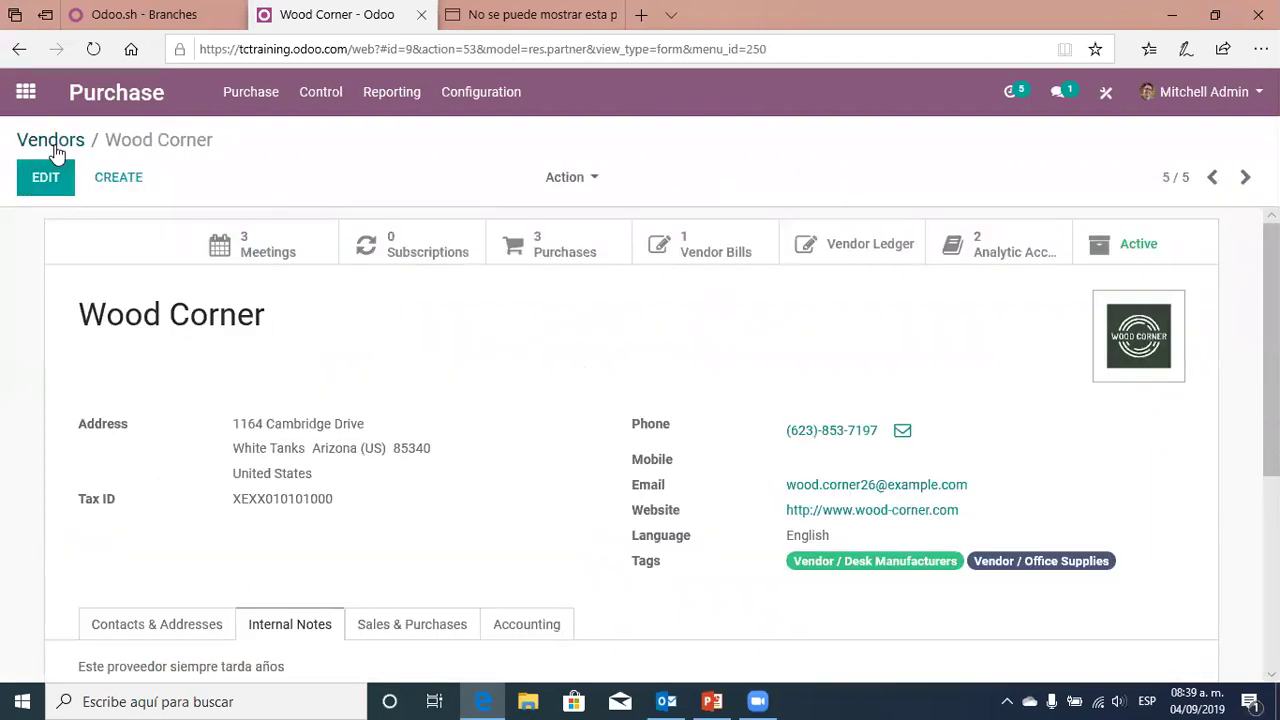
Create a new request for quotation with Wood Corner chosen through the full vendor search, and acknowledge the vendor warning
{"action": "left_click", "coordinate": [55, 142]}
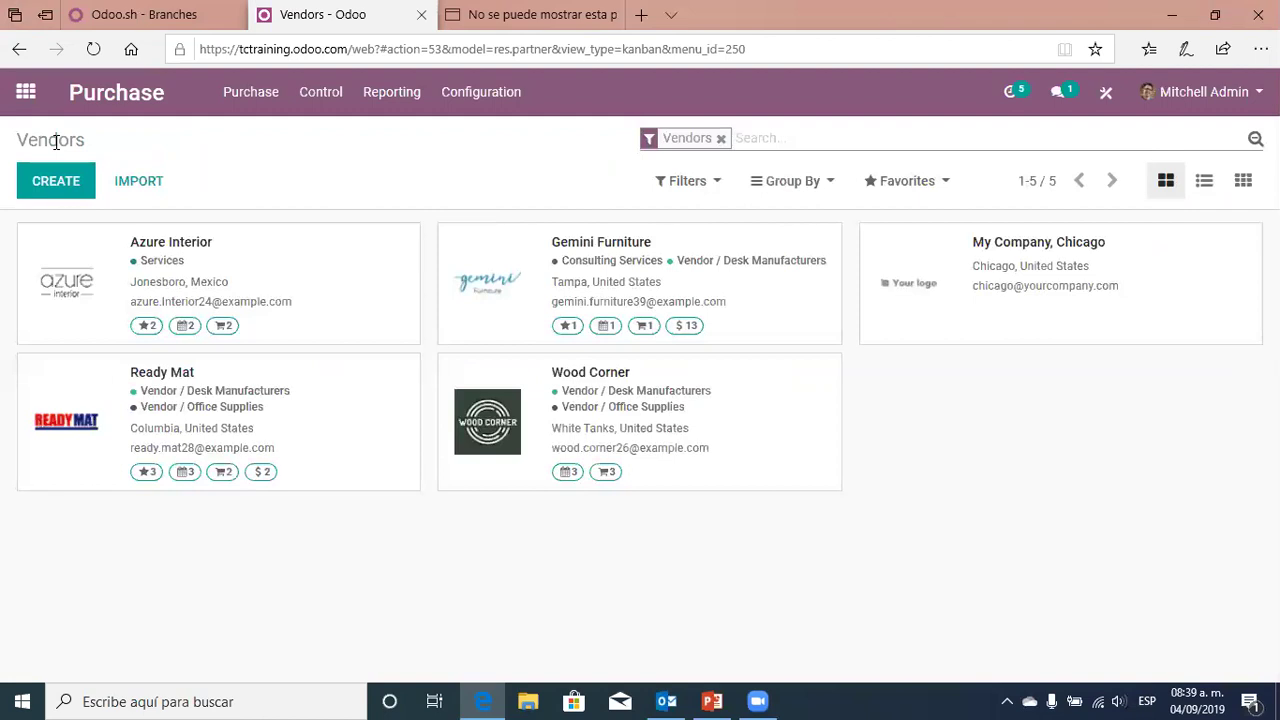
{"action": "left_click", "coordinate": [240, 98]}
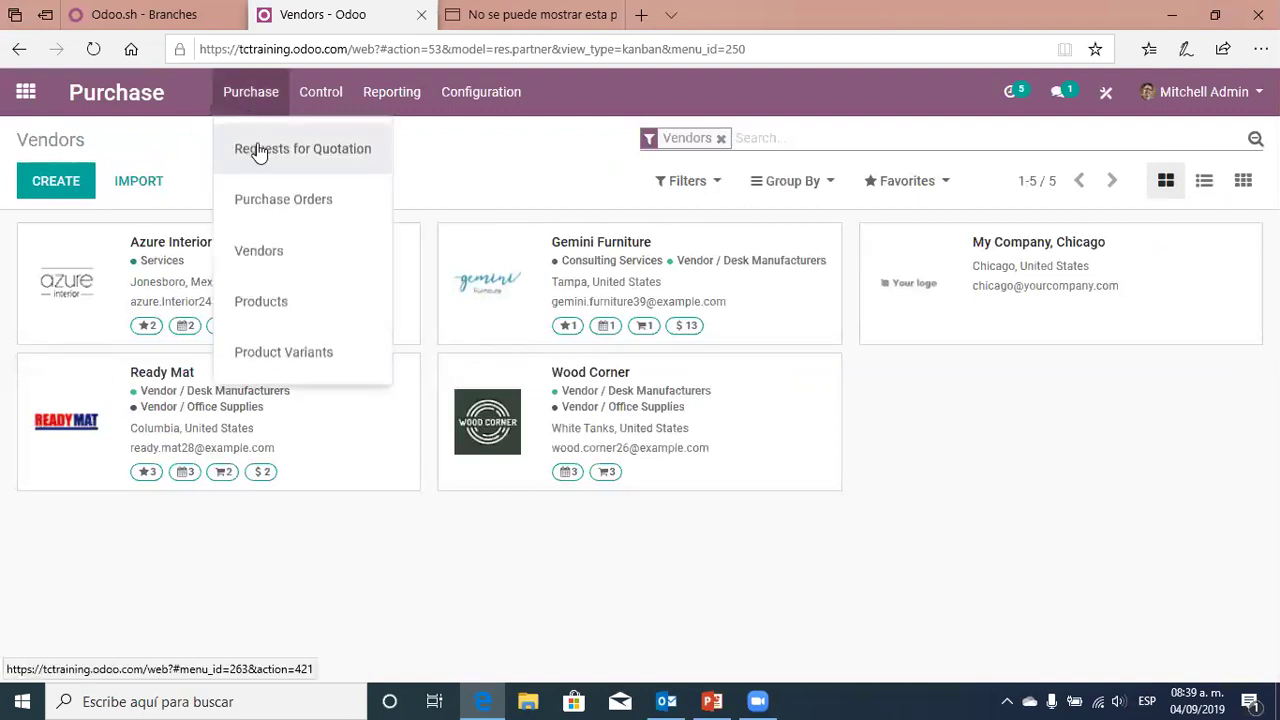
{"action": "left_click", "coordinate": [255, 149]}
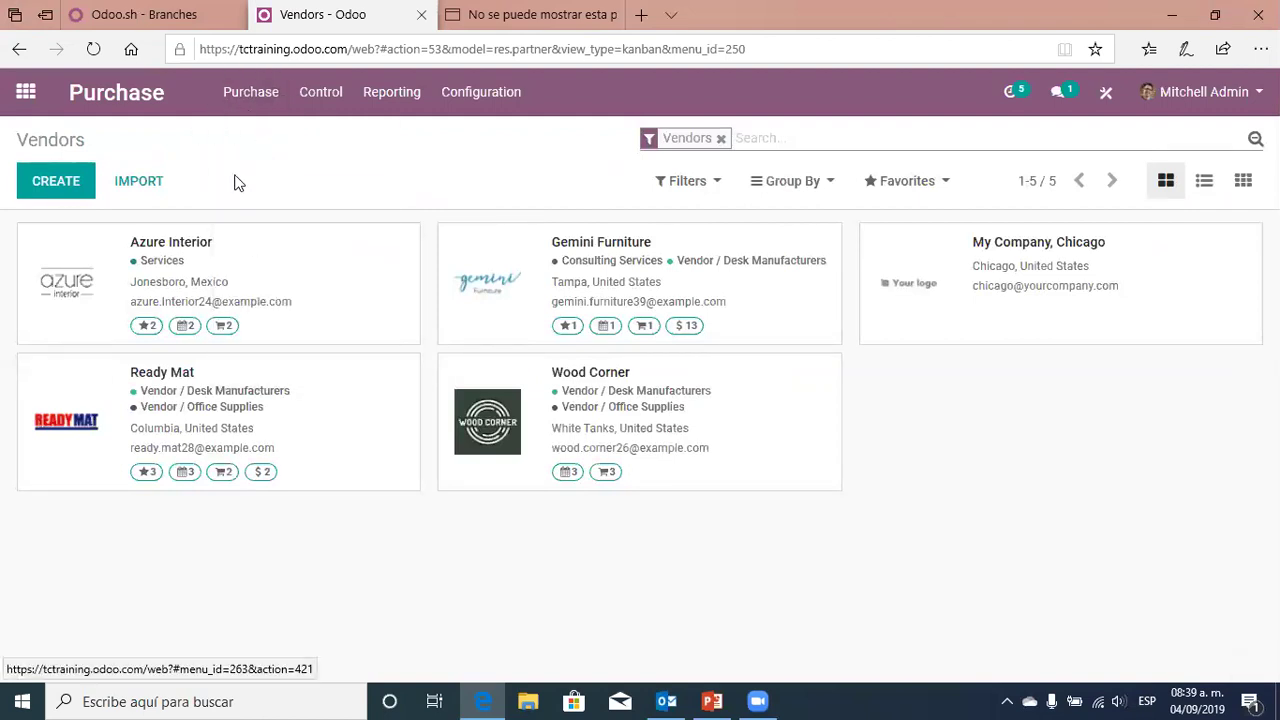
{"action": "left_click", "coordinate": [57, 183]}
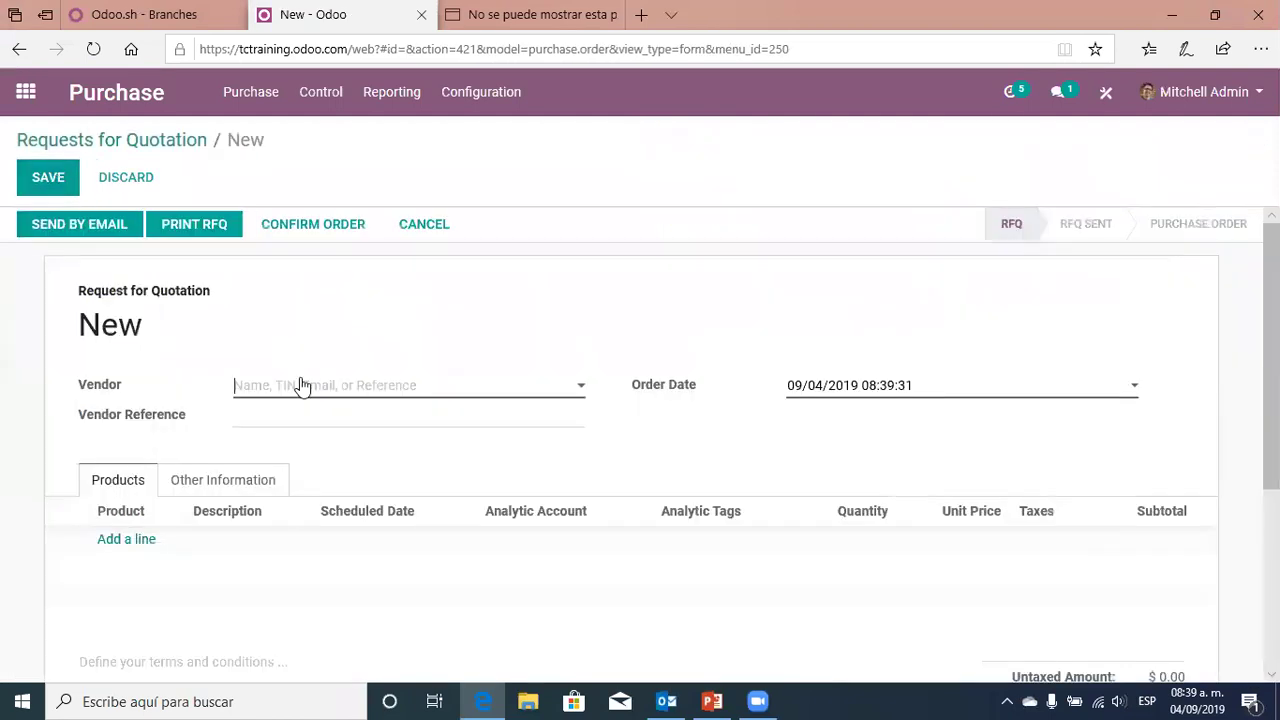
{"action": "left_click", "coordinate": [302, 386]}
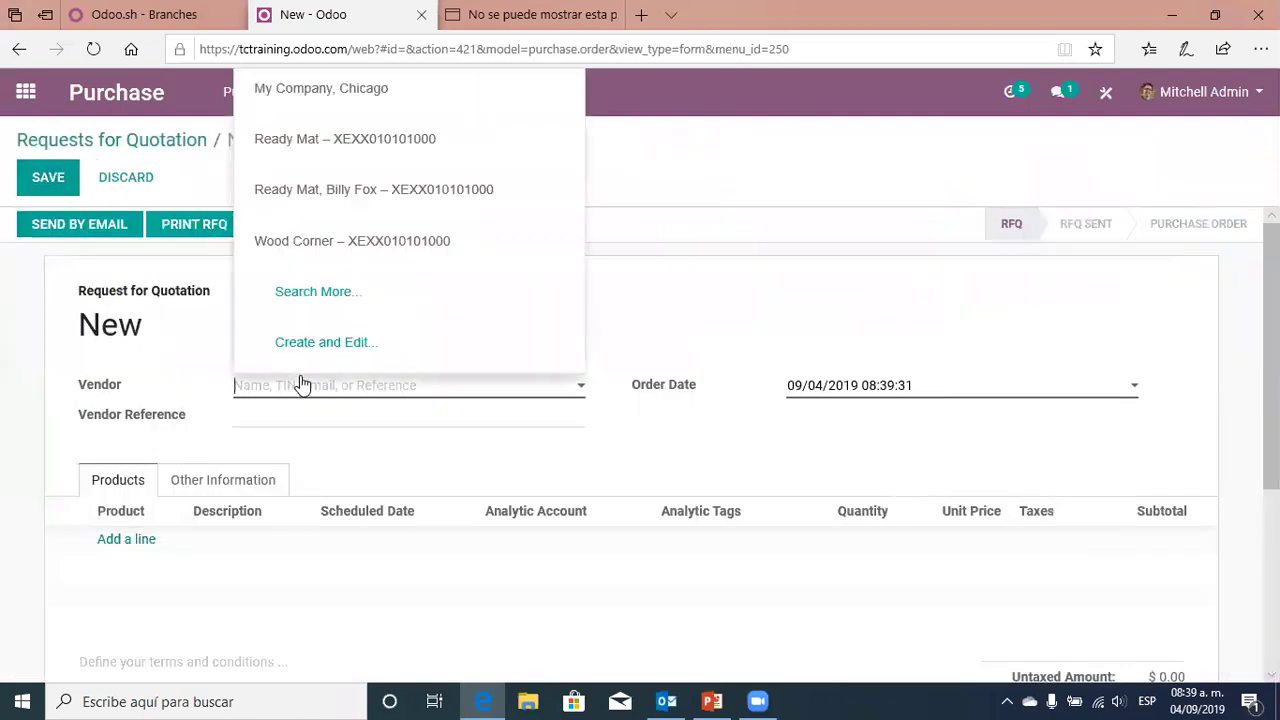
{"action": "left_click", "coordinate": [341, 297]}
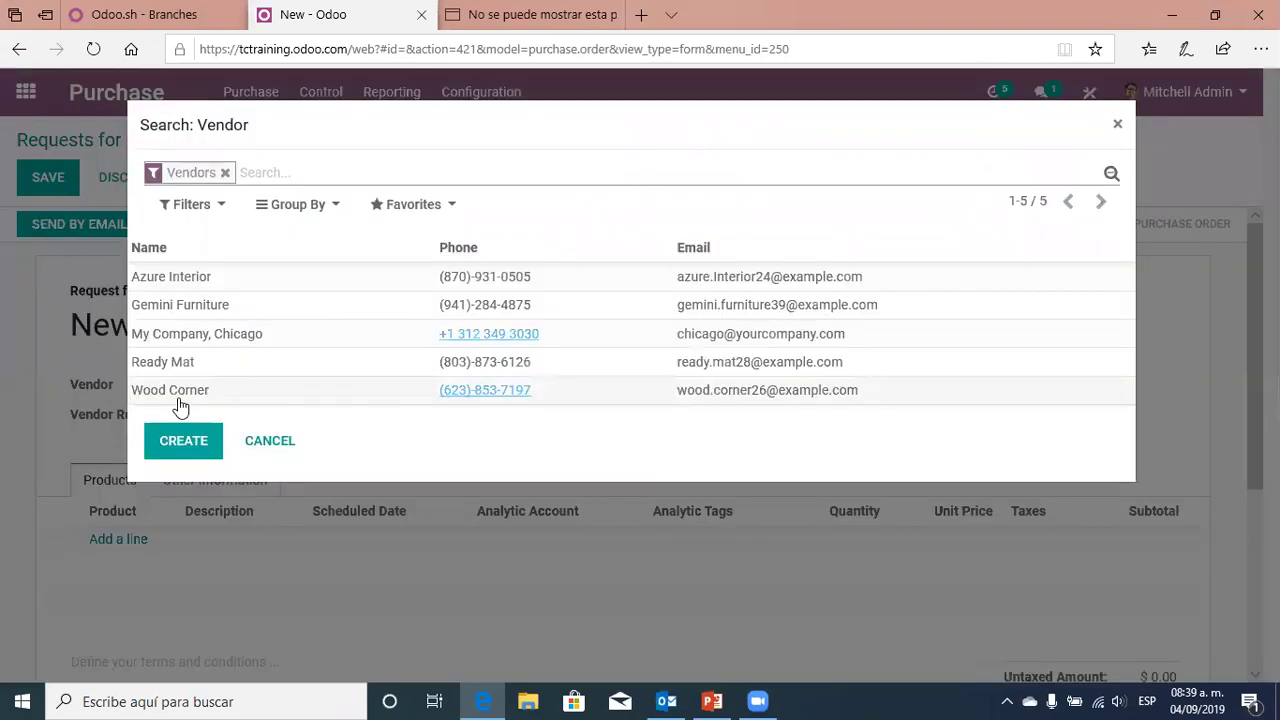
{"action": "left_click", "coordinate": [174, 400]}
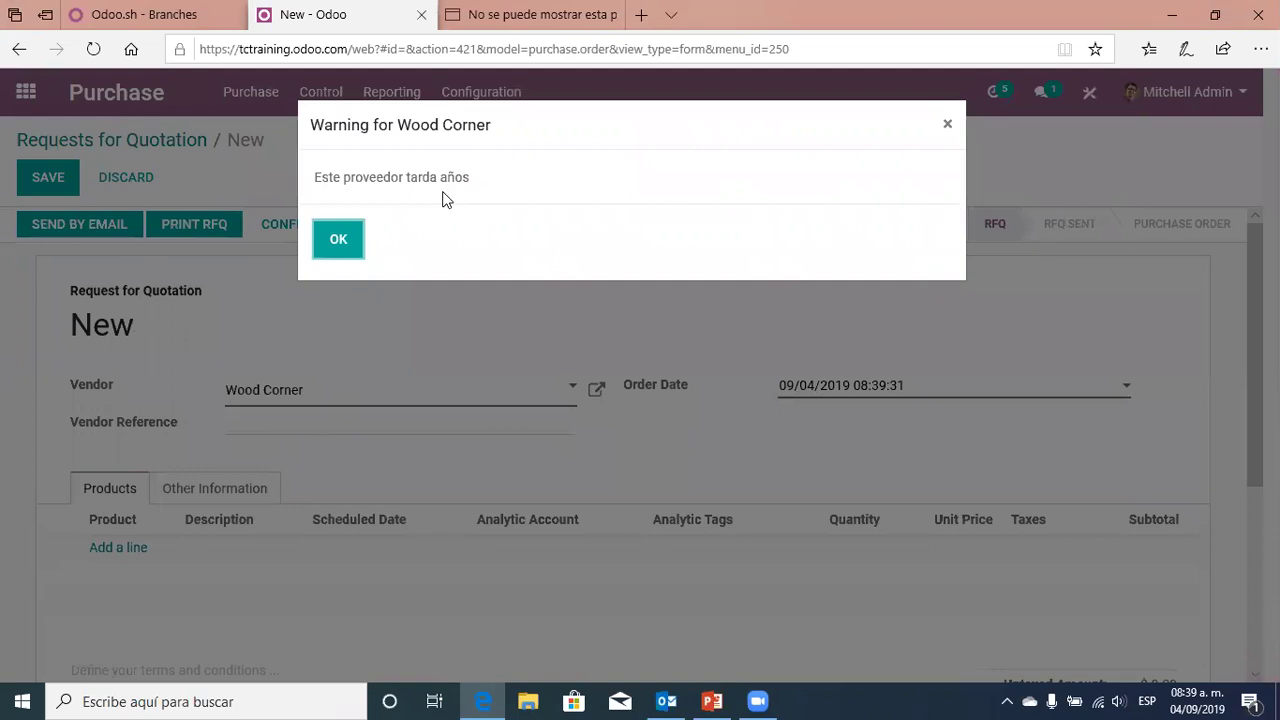
{"action": "left_click", "coordinate": [338, 240]}
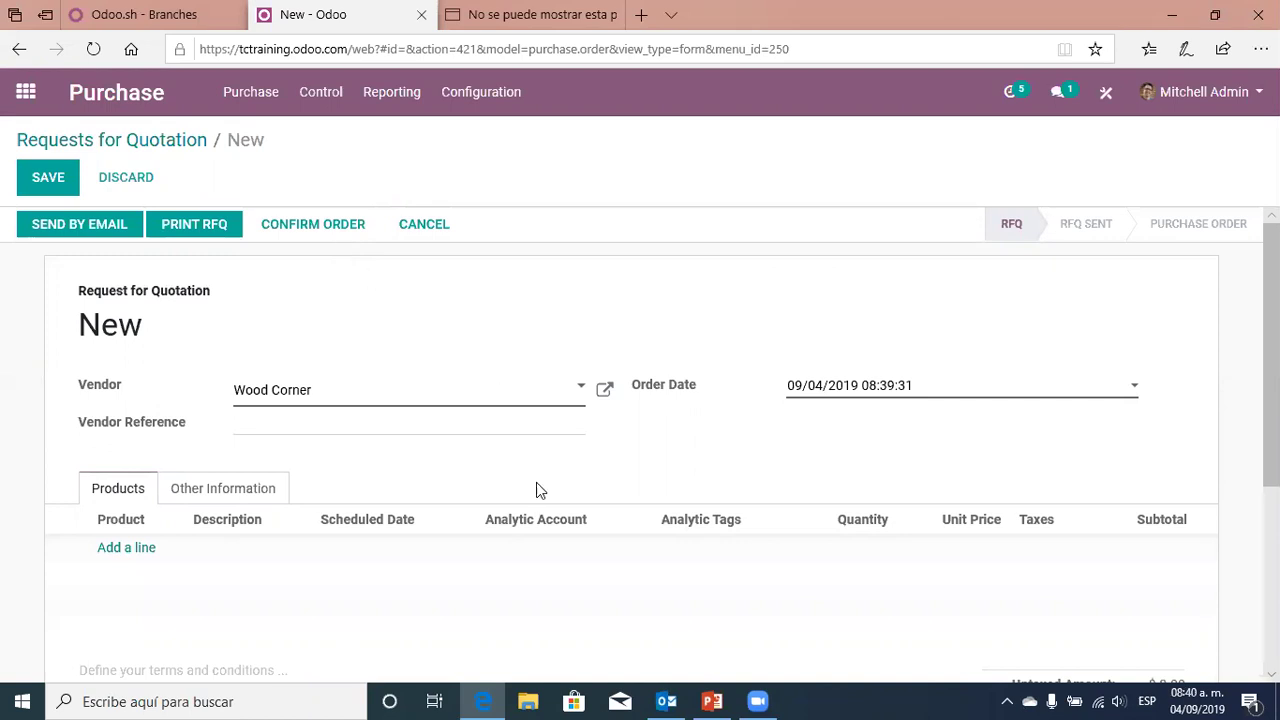
Switch to the PowerPoint presentation and review the slides from the purchase workflow through to delivery lead times in sales
{"action": "key", "text": "alt+Tab"}
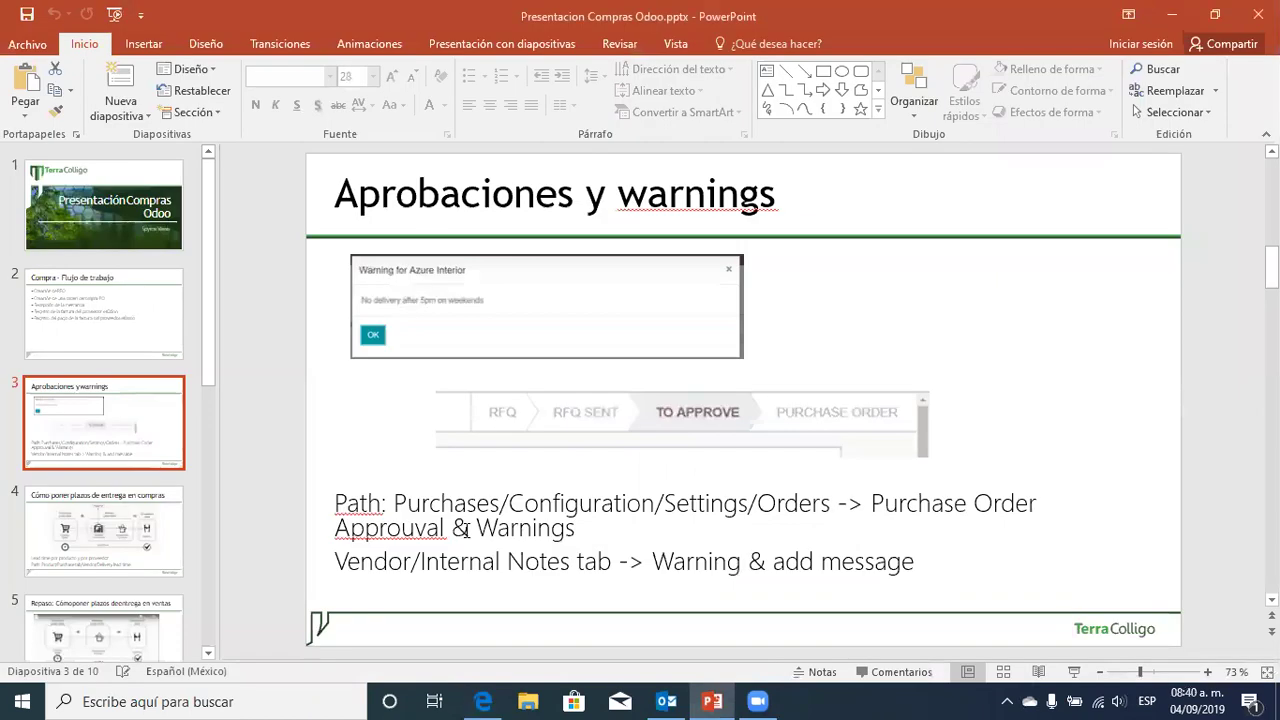
{"action": "key", "text": "Page_Up"}
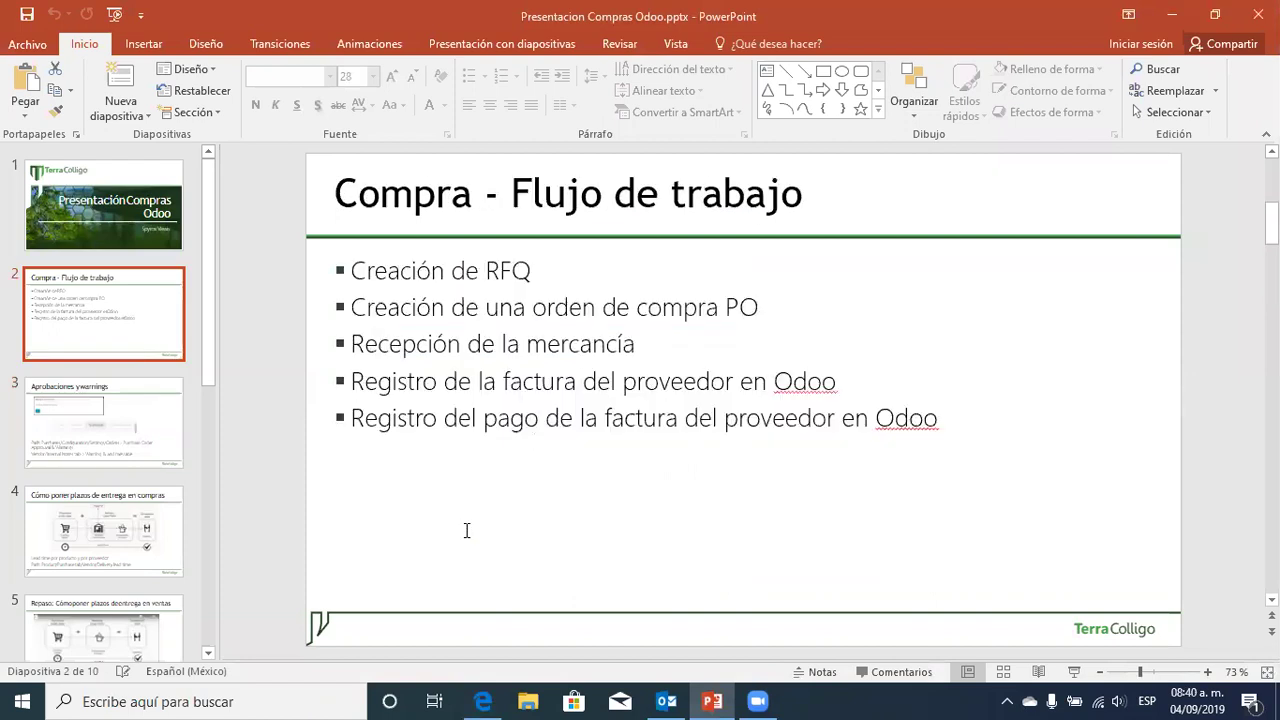
{"action": "key", "text": "Page_Down"}
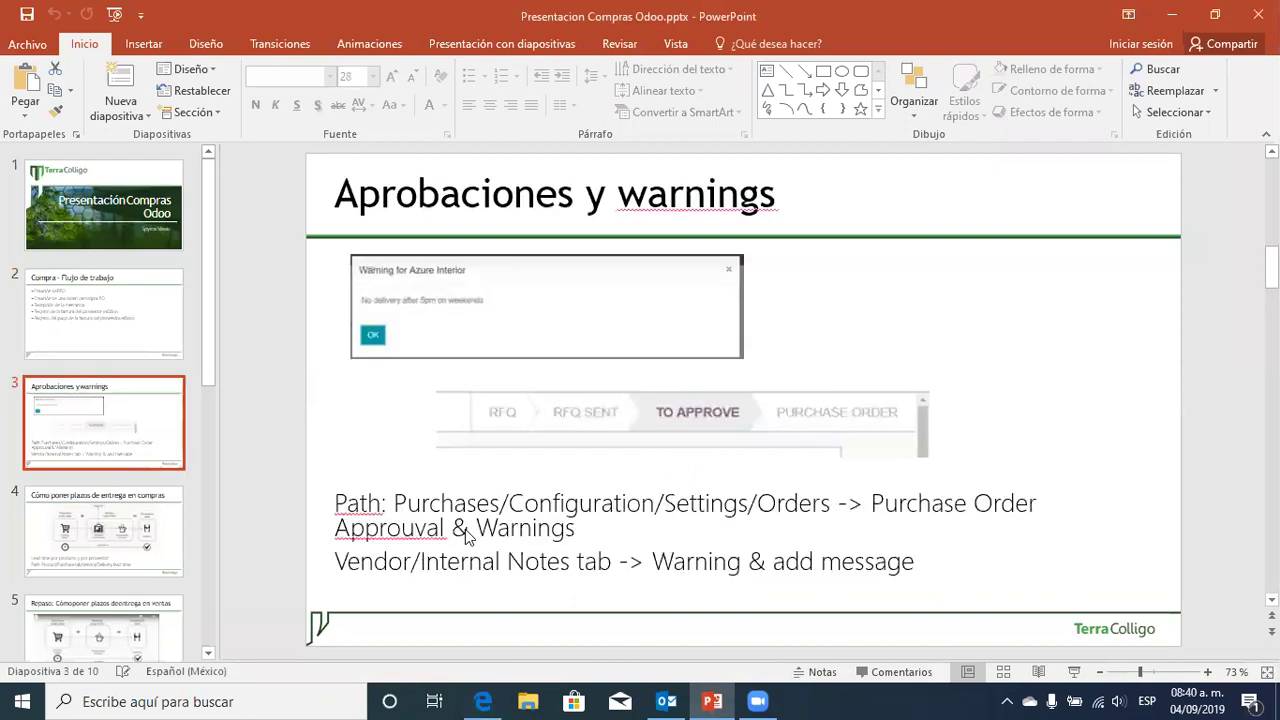
{"action": "key", "text": "Page_Down"}
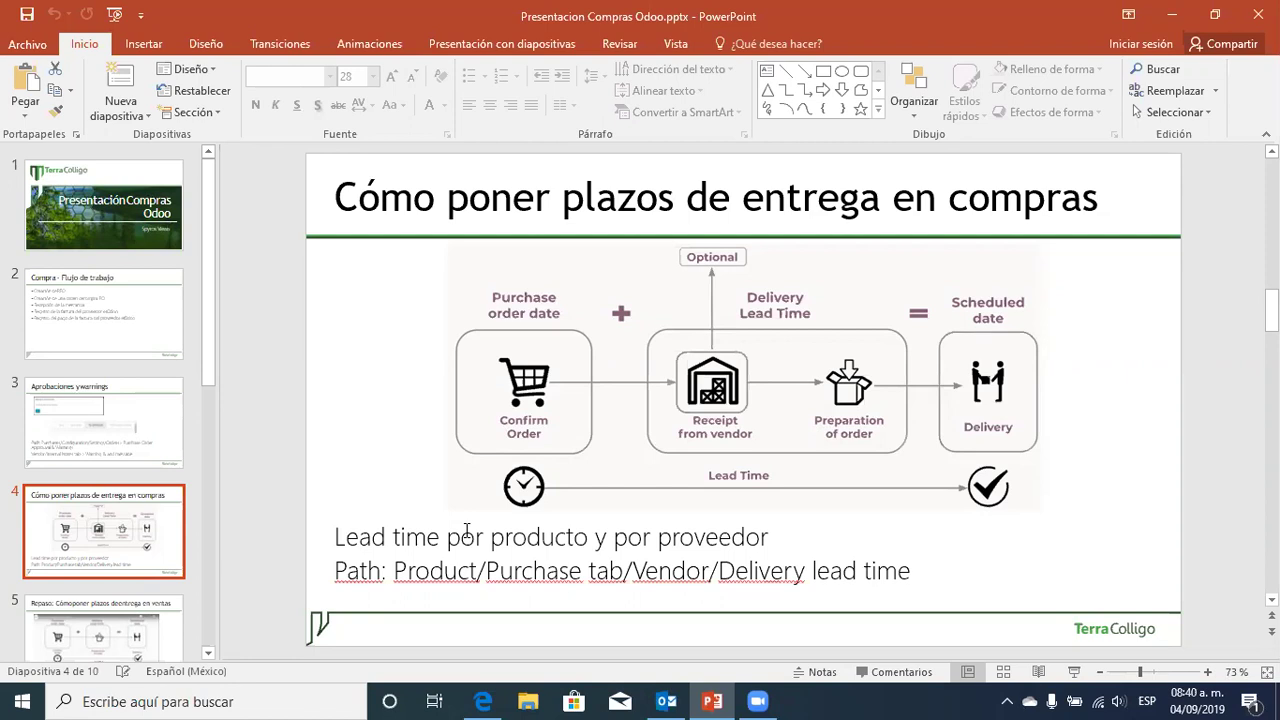
{"action": "scroll", "coordinate": [466, 531], "scroll_direction": "down", "scroll_amount": 1}
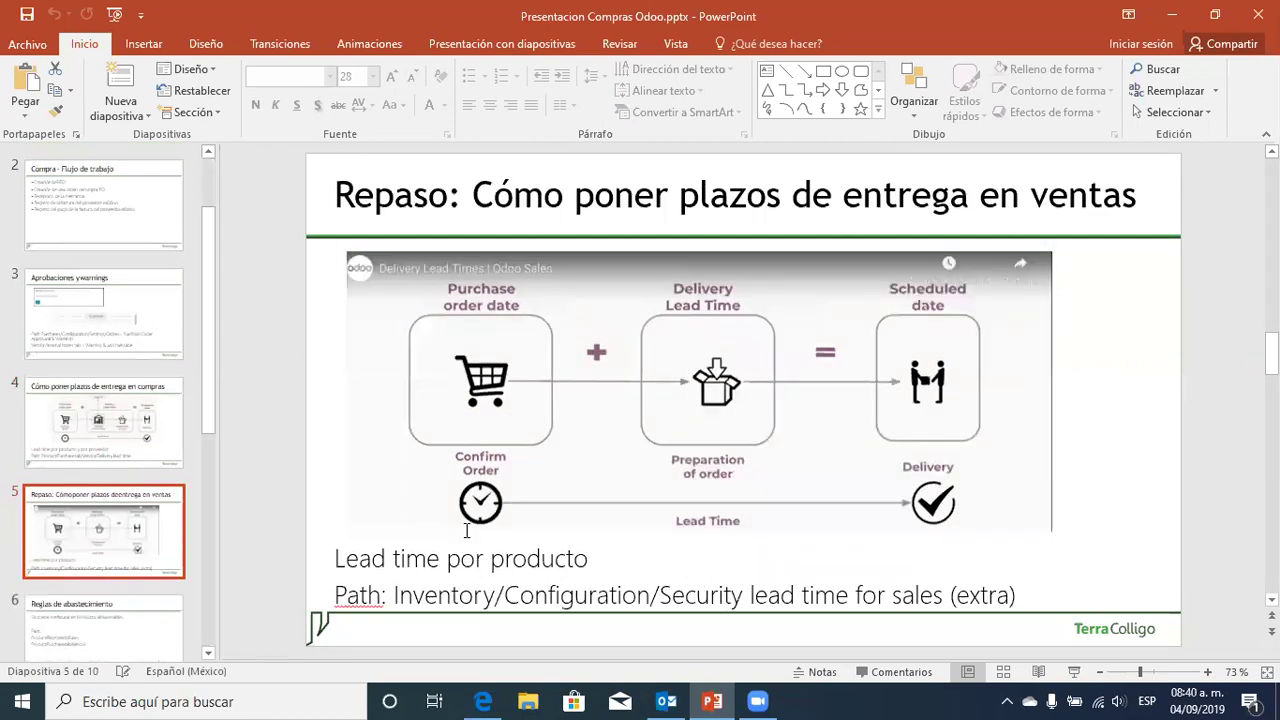
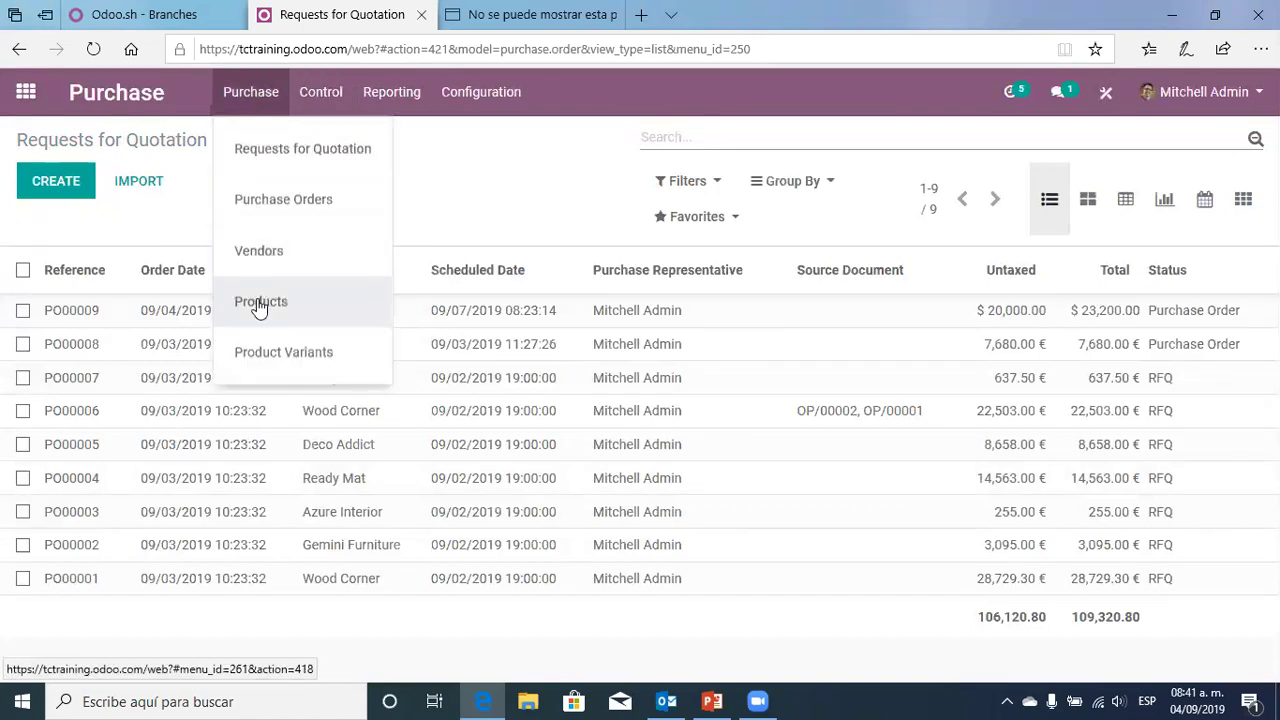
Search the purchasable products for "desk" and open Corner Desk Right Sit
{"action": "left_click", "coordinate": [259, 303]}
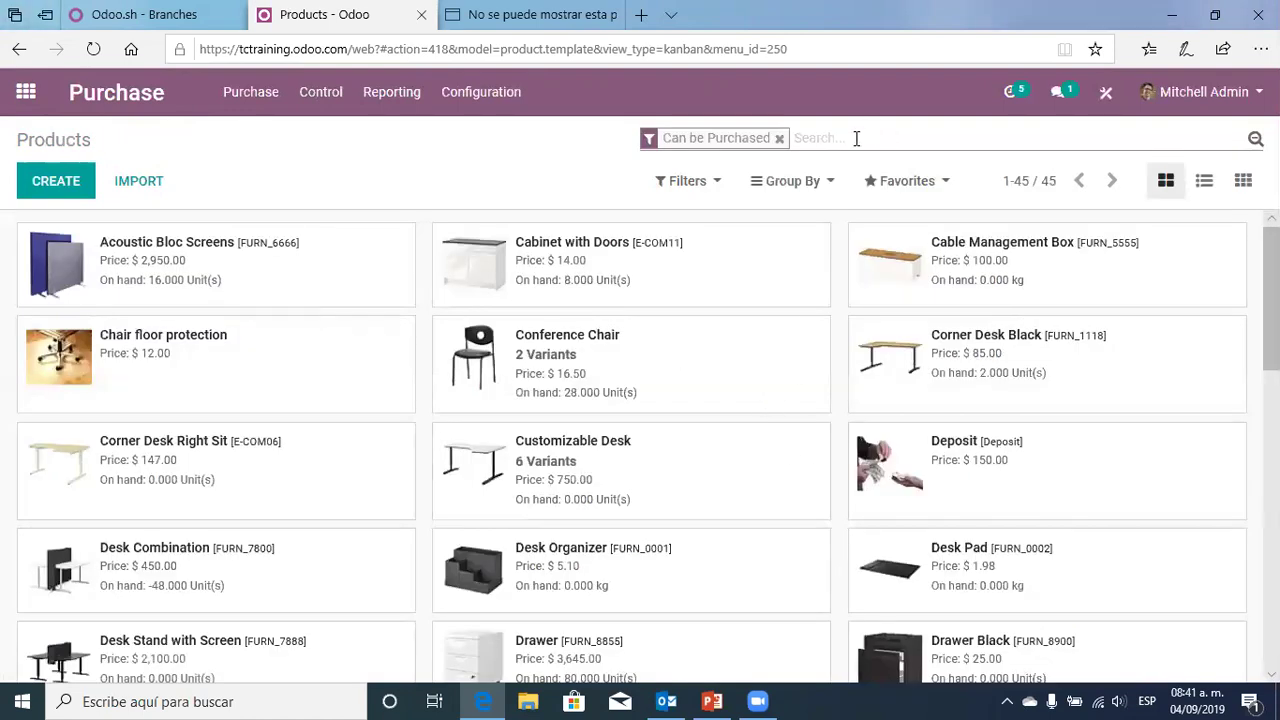
{"action": "type", "text": "desk"}
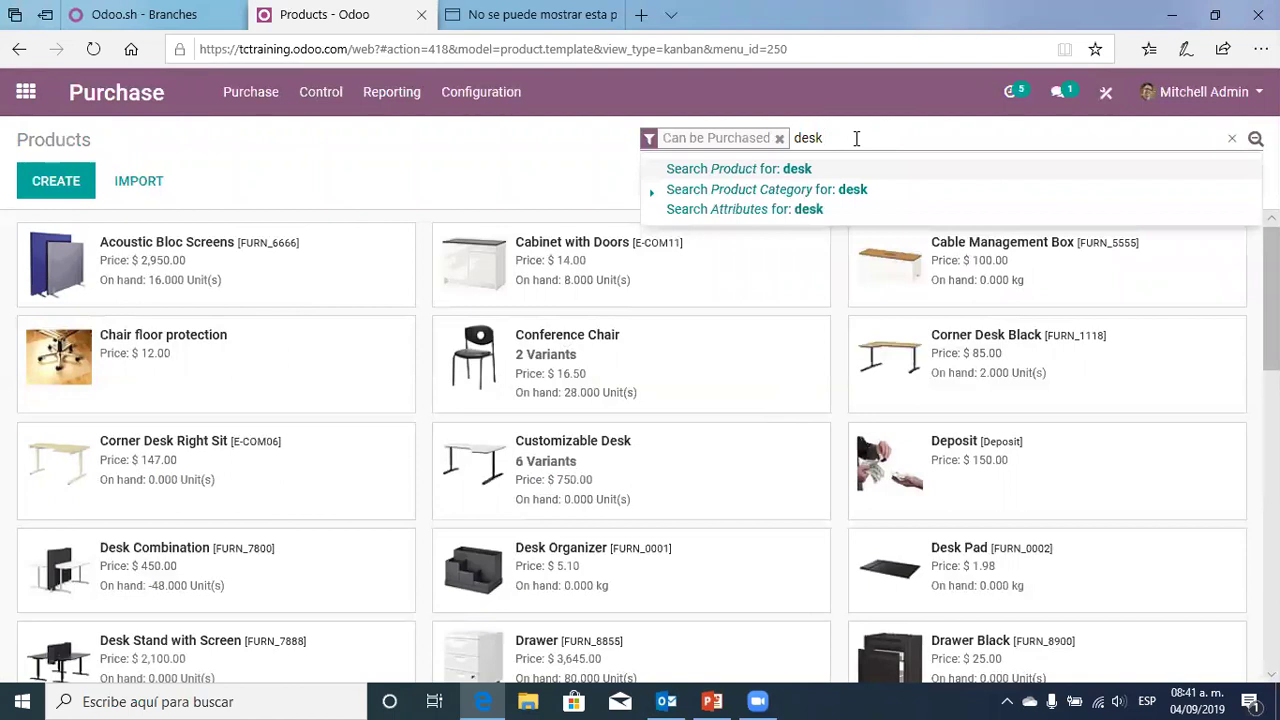
{"action": "key", "text": "Return"}
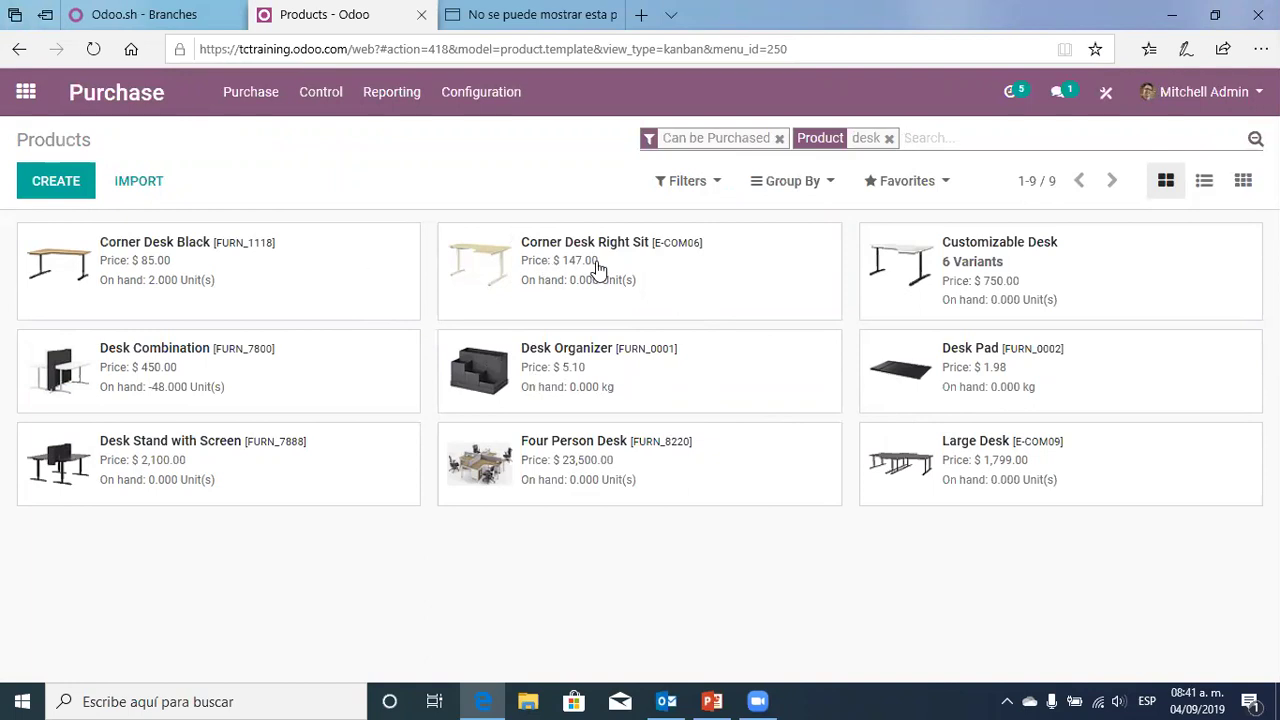
{"action": "left_click", "coordinate": [661, 272]}
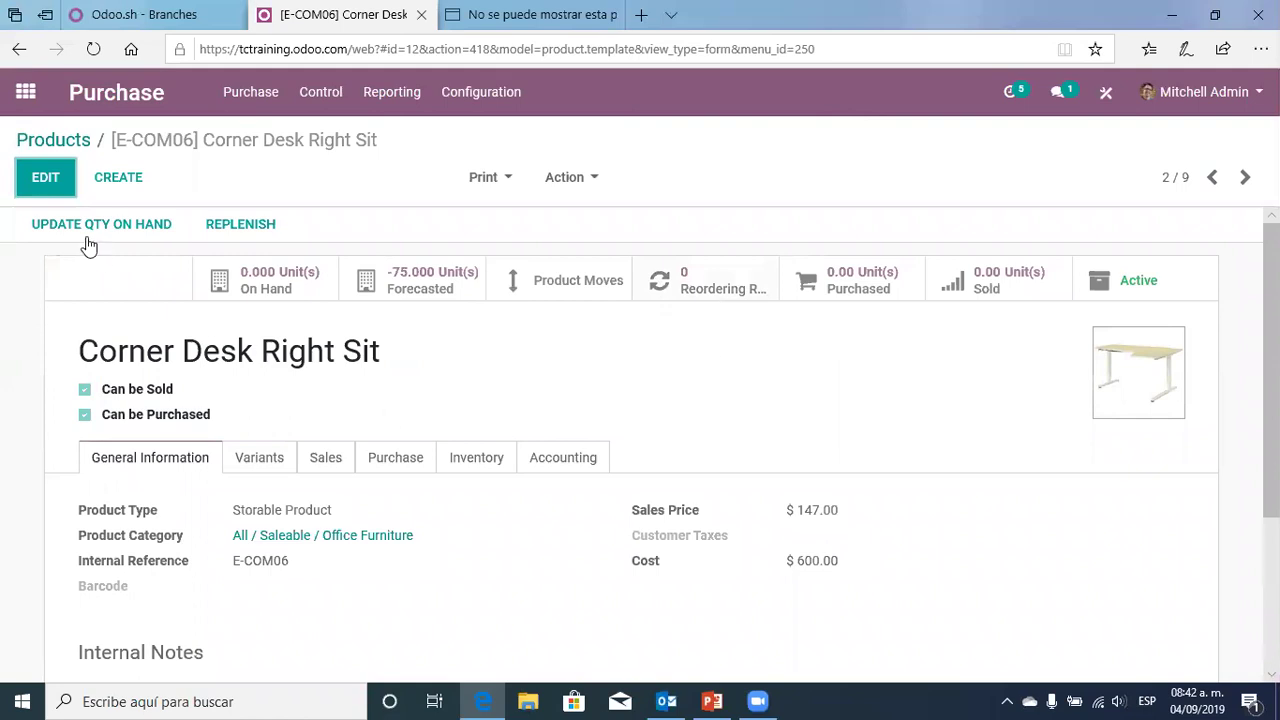
Start editing Corner Desk Right Sit and set its product type to Service
{"action": "left_click", "coordinate": [40, 190]}
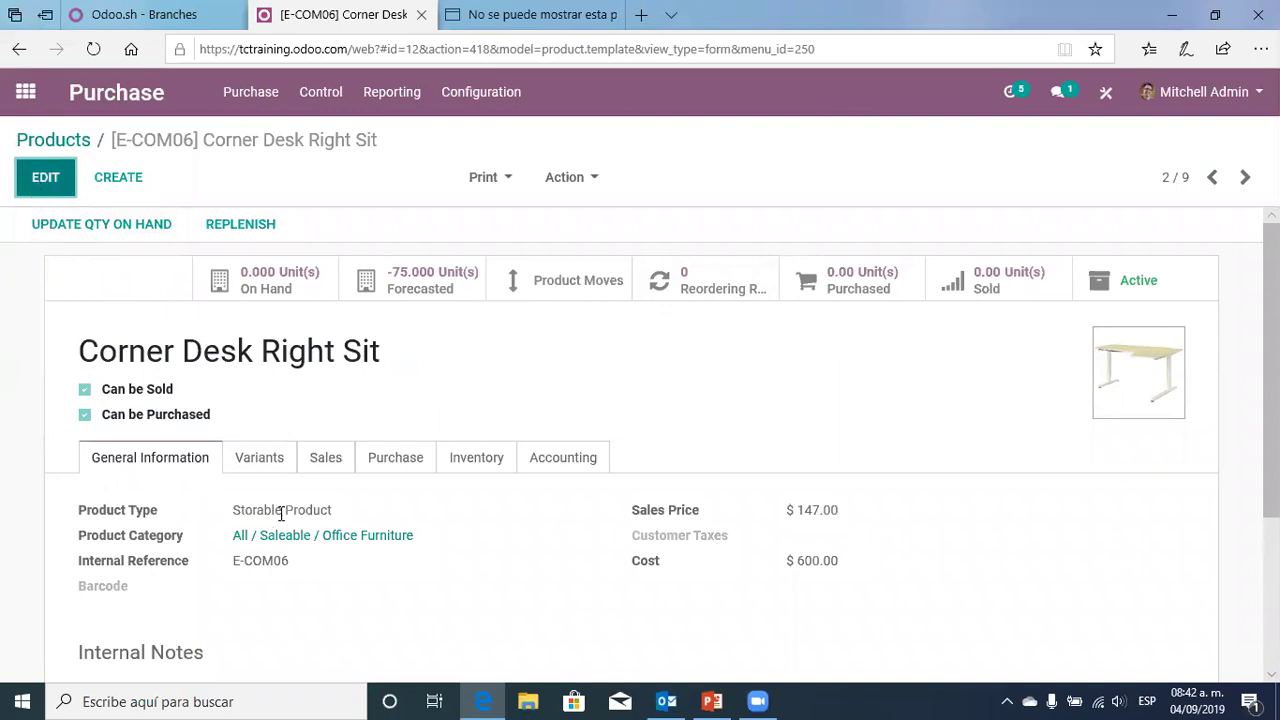
{"action": "scroll", "coordinate": [474, 517], "scroll_direction": "down", "scroll_amount": 2}
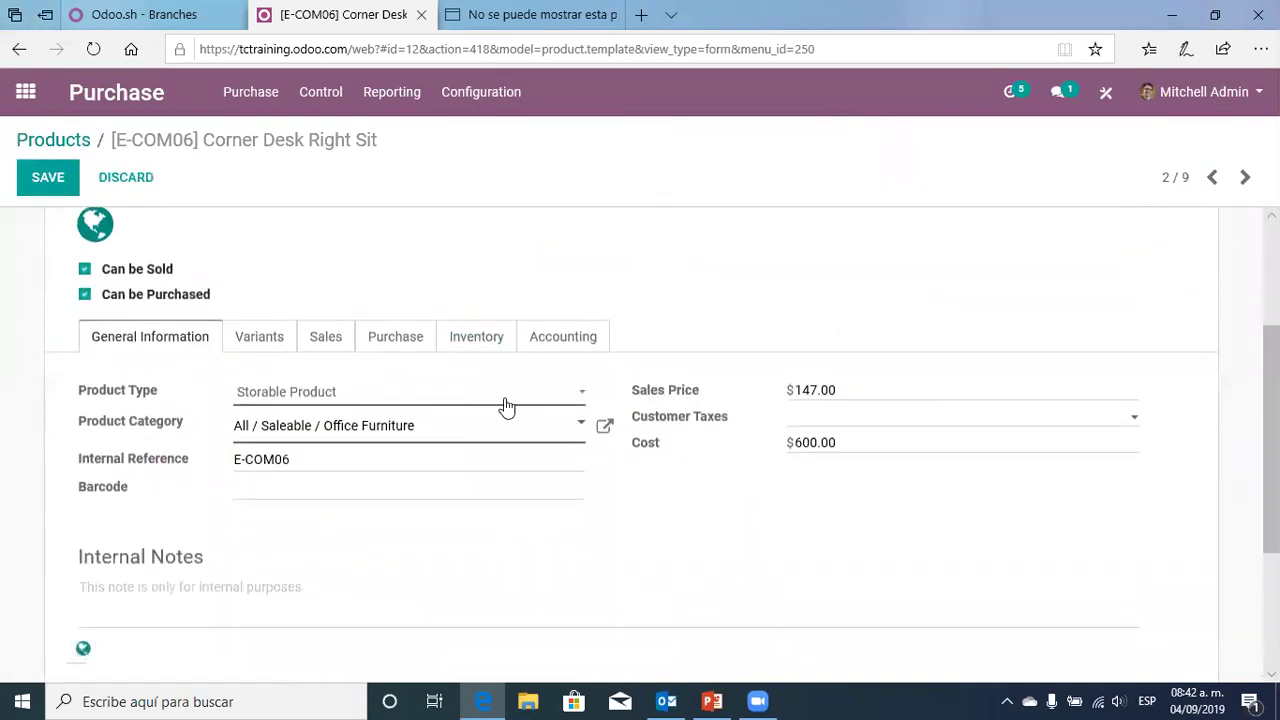
{"action": "left_click", "coordinate": [484, 396]}
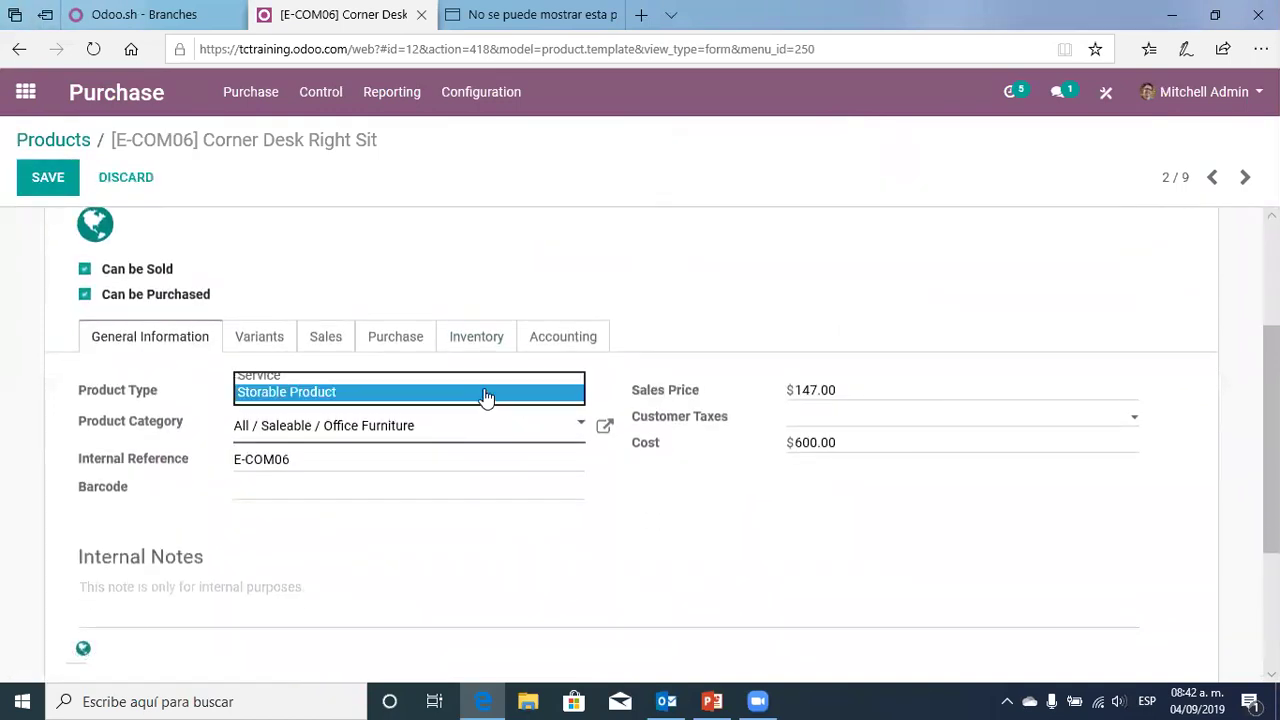
{"action": "left_click", "coordinate": [415, 380]}
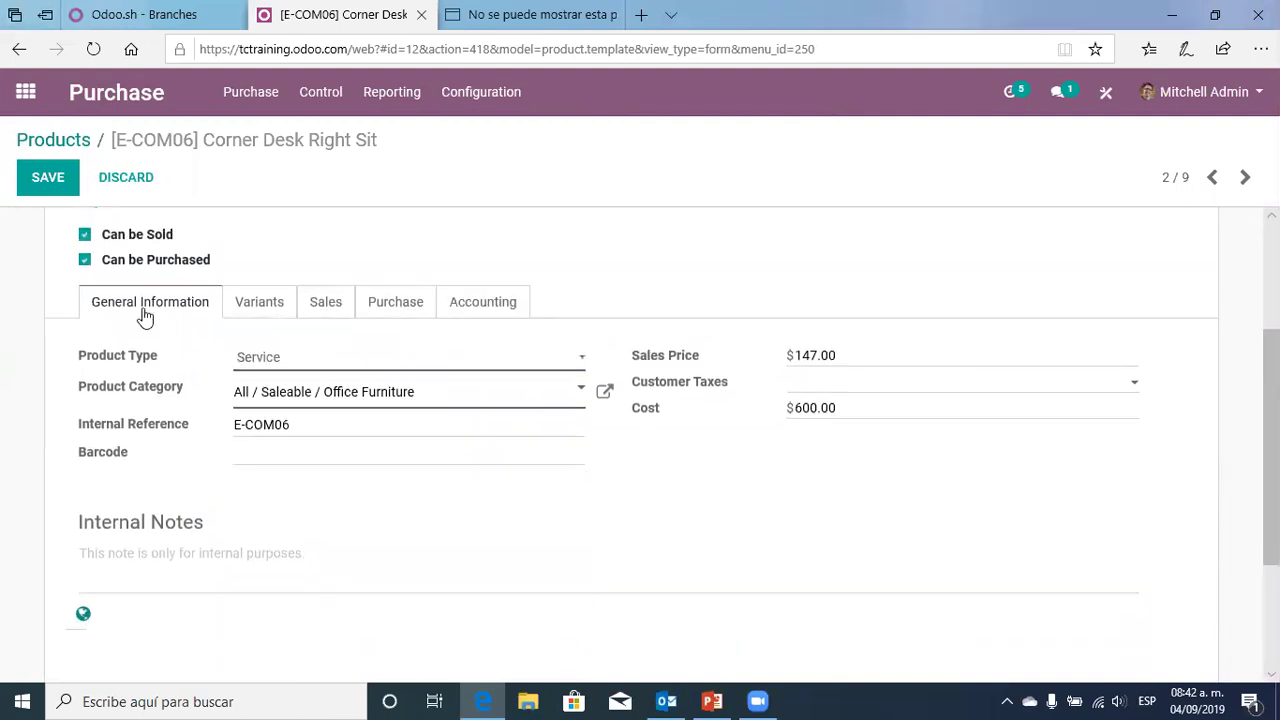
Save Corner Desk Right Sit as a service product and look over its form
{"action": "left_click", "coordinate": [49, 186]}
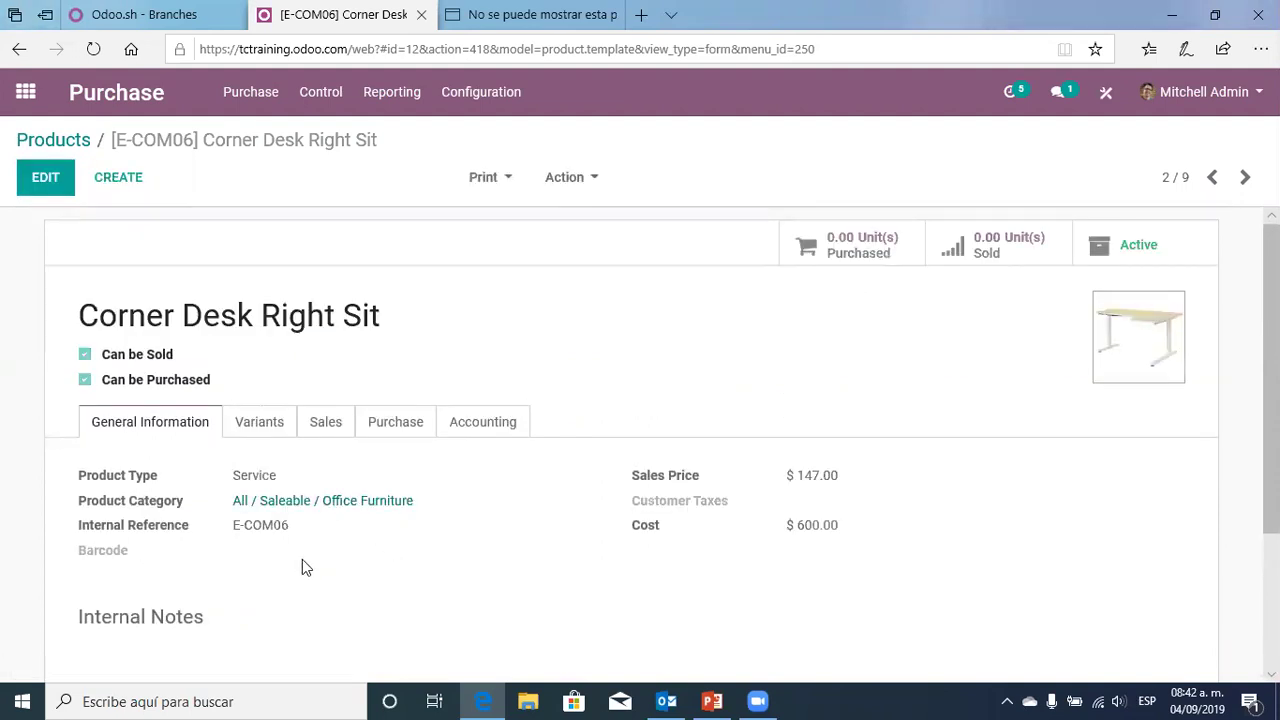
{"action": "scroll", "coordinate": [302, 557], "scroll_direction": "down", "scroll_amount": 2}
{"action": "scroll", "coordinate": [293, 550], "scroll_direction": "up", "scroll_amount": 2}
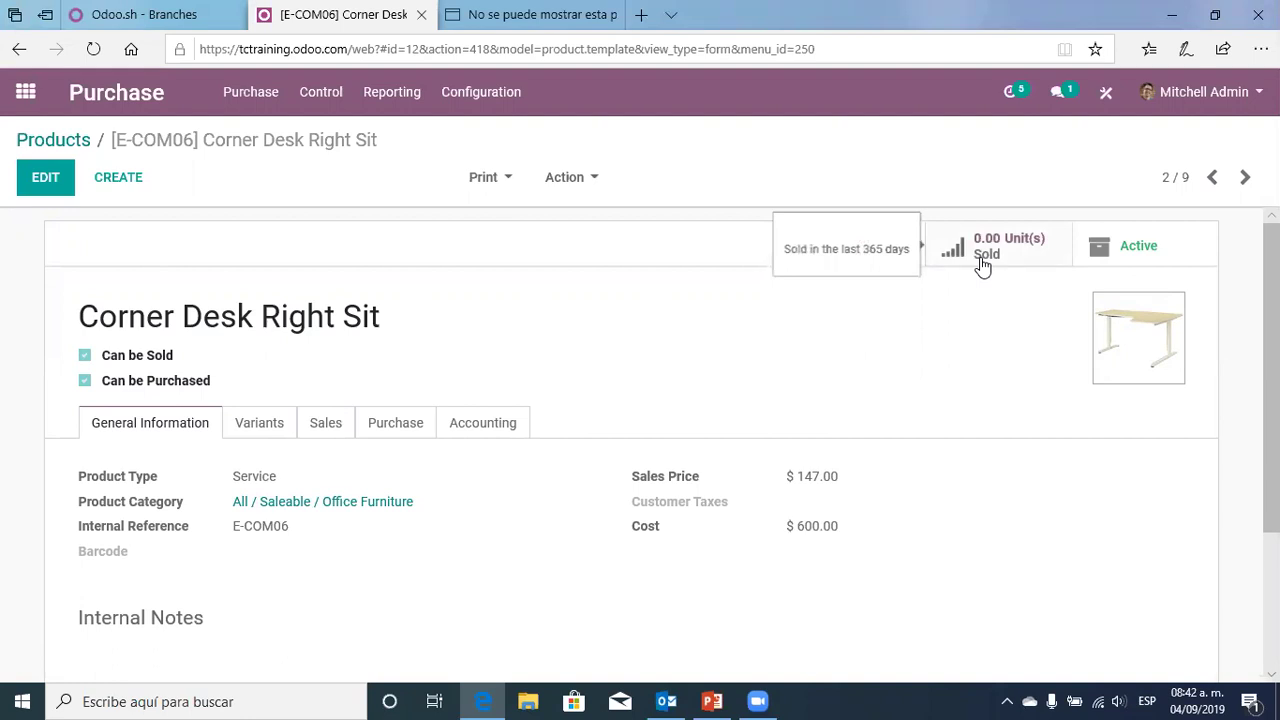
Change the product type of Corner Desk Right Sit to Storable Product and save the product
{"action": "left_click", "coordinate": [33, 187]}
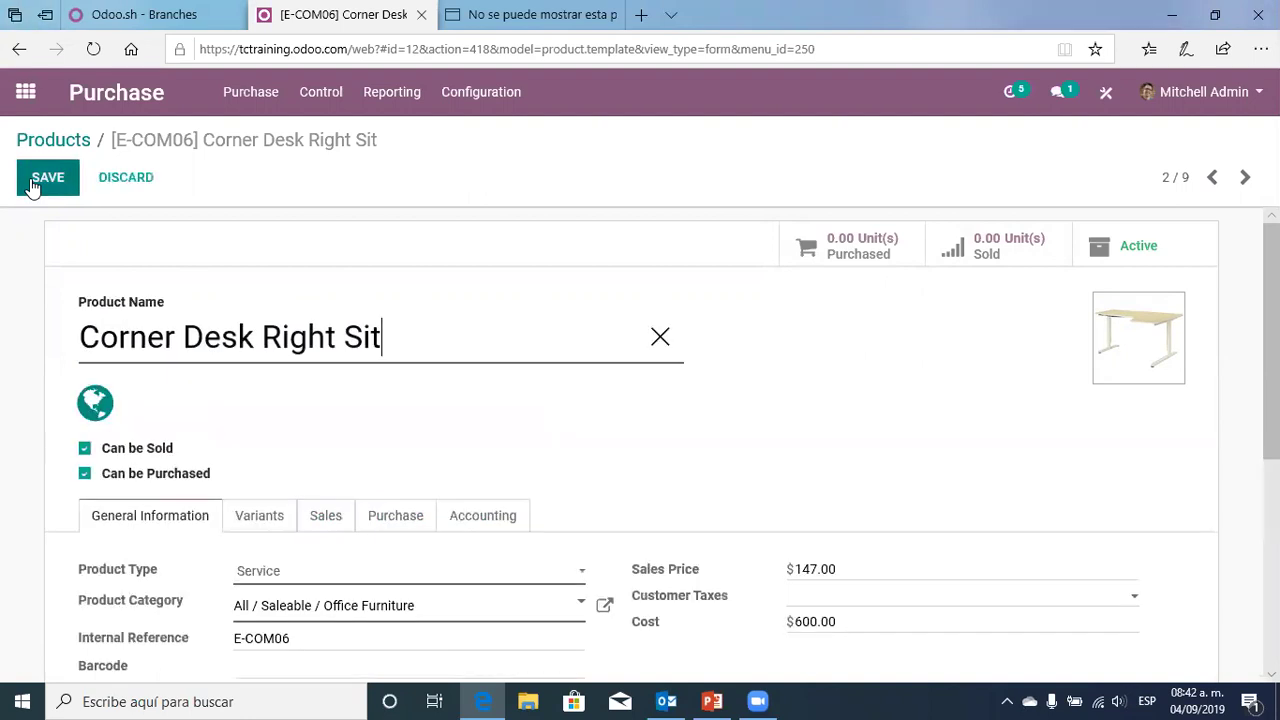
{"action": "left_click", "coordinate": [355, 578]}
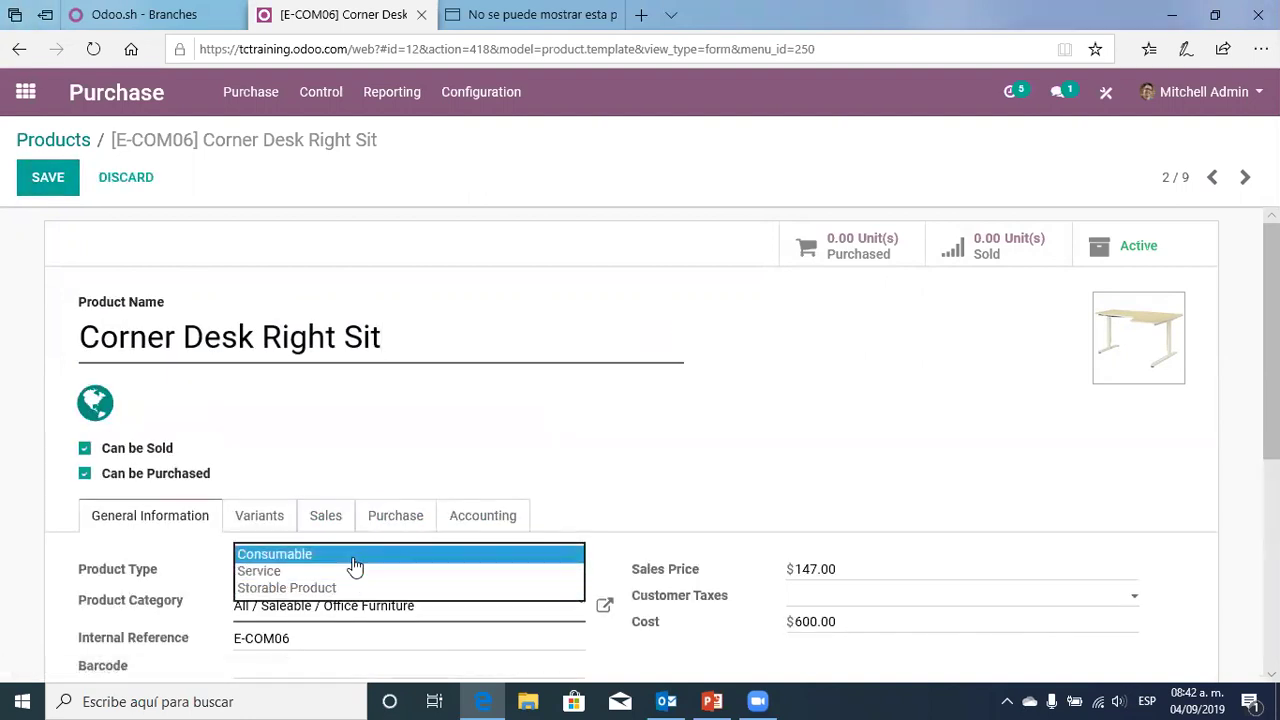
{"action": "left_click", "coordinate": [410, 428]}
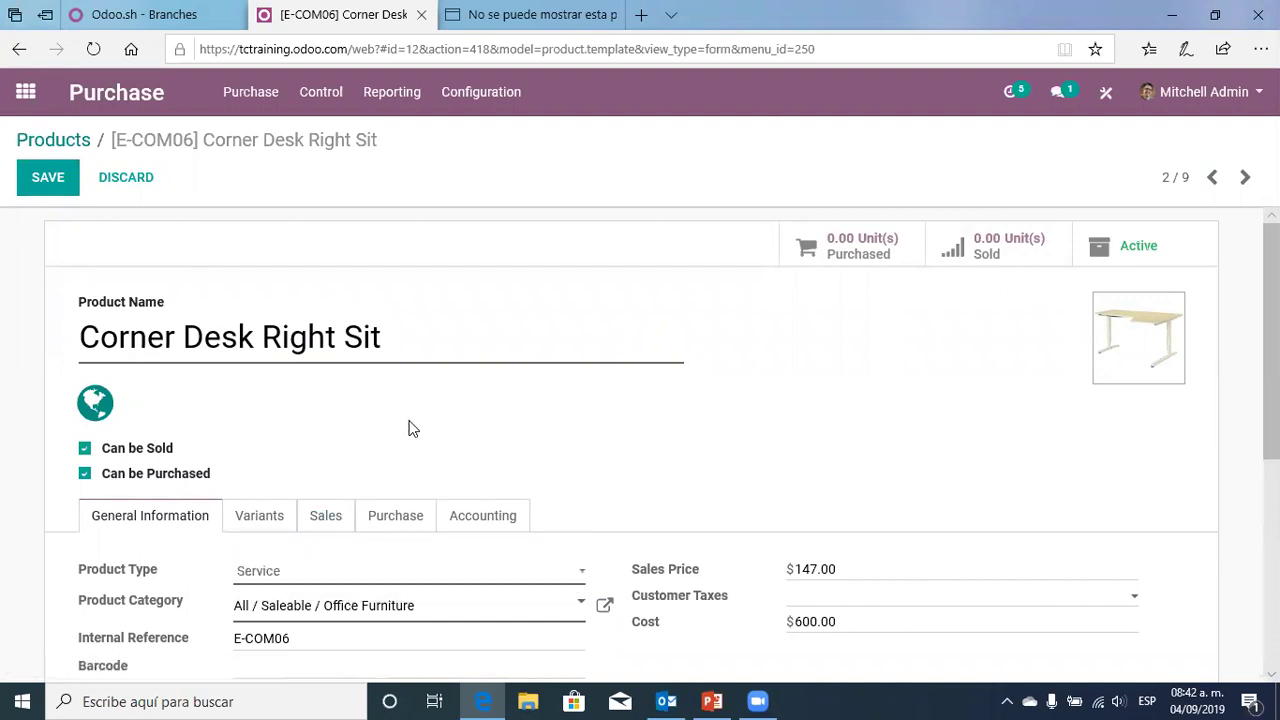
{"action": "left_click", "coordinate": [397, 578]}
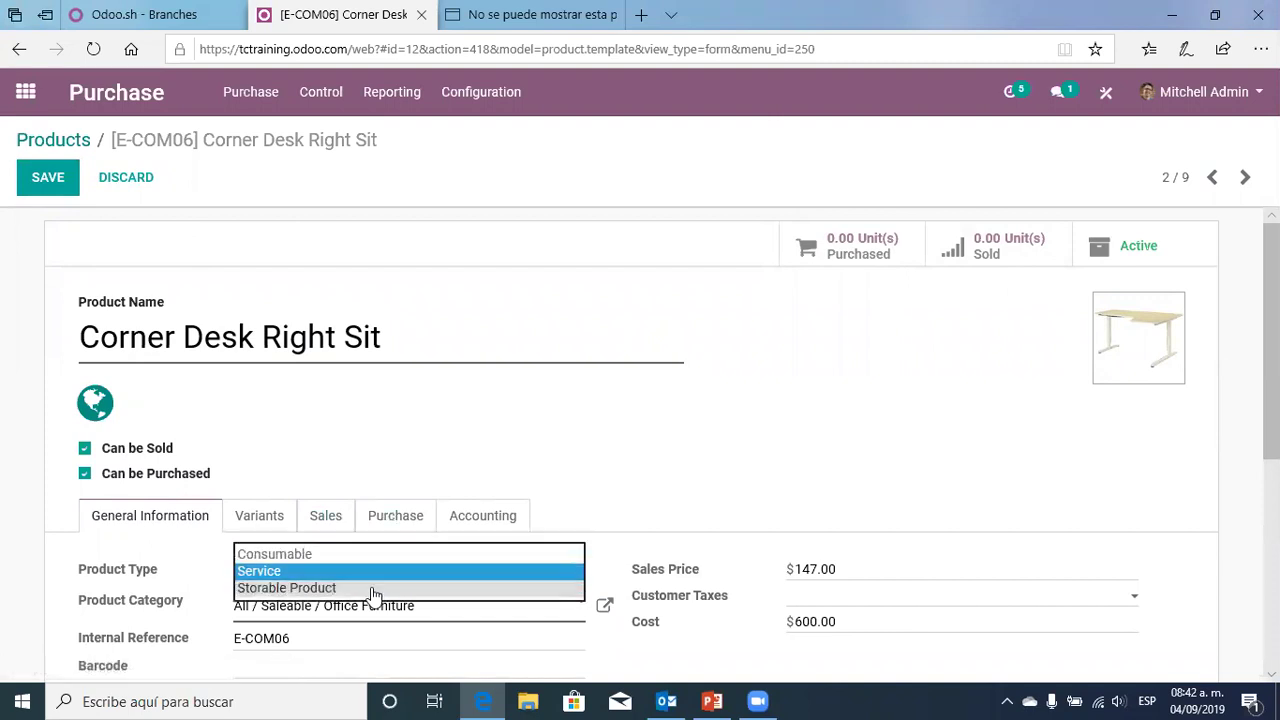
{"action": "left_click", "coordinate": [371, 592]}
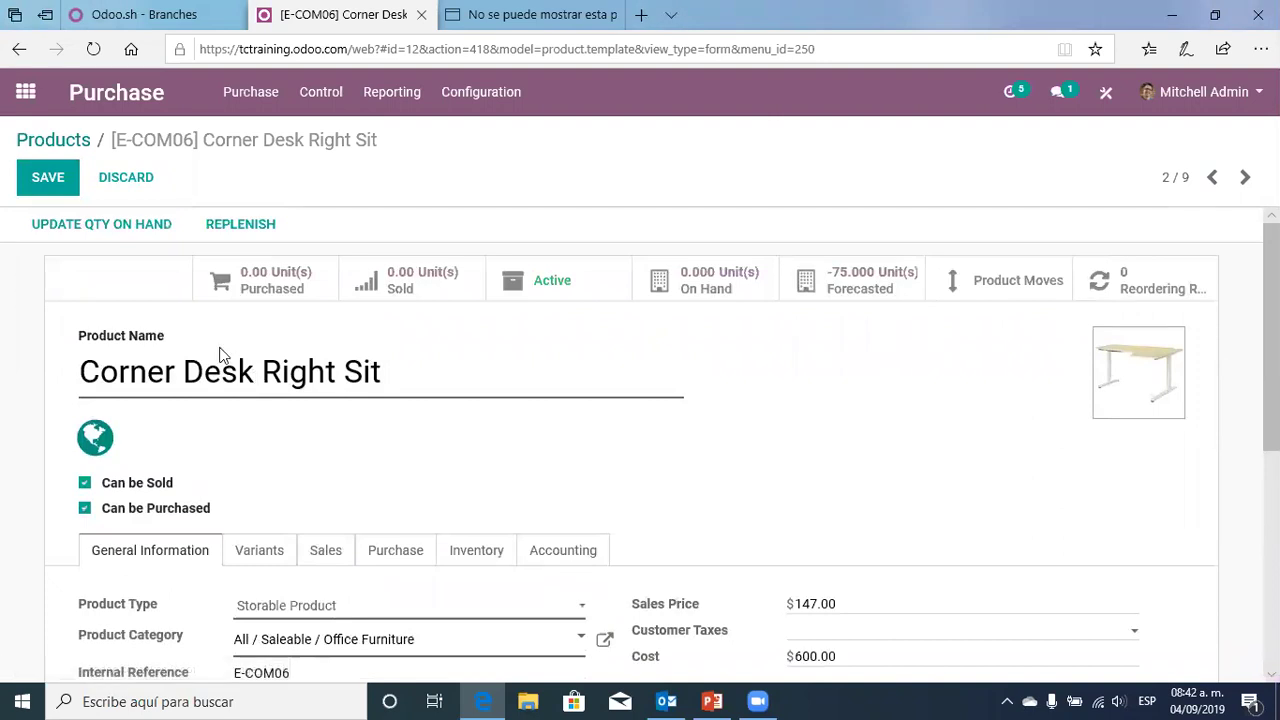
{"action": "left_click", "coordinate": [56, 186]}
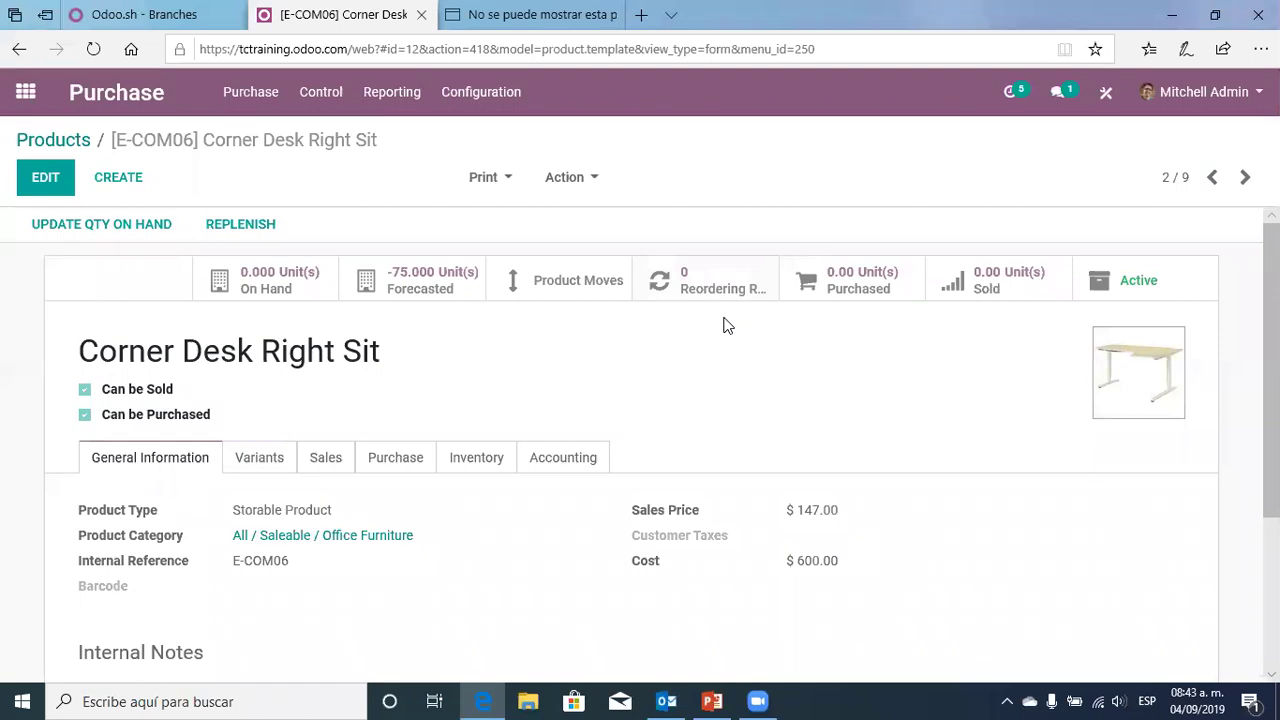
Create a reordering rule for Corner Desk Right Sit with a minimum quantity of 5 and a maximum quantity of 15
{"action": "left_click", "coordinate": [695, 290]}
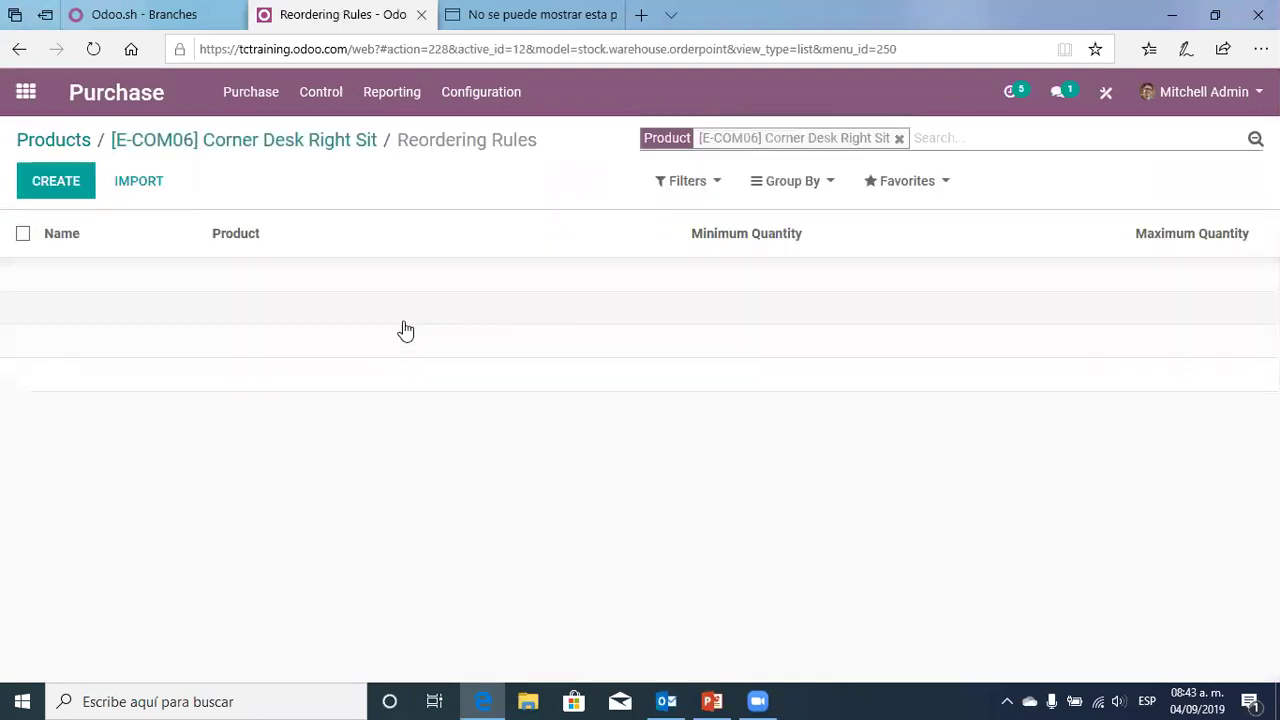
{"action": "left_click", "coordinate": [53, 186]}
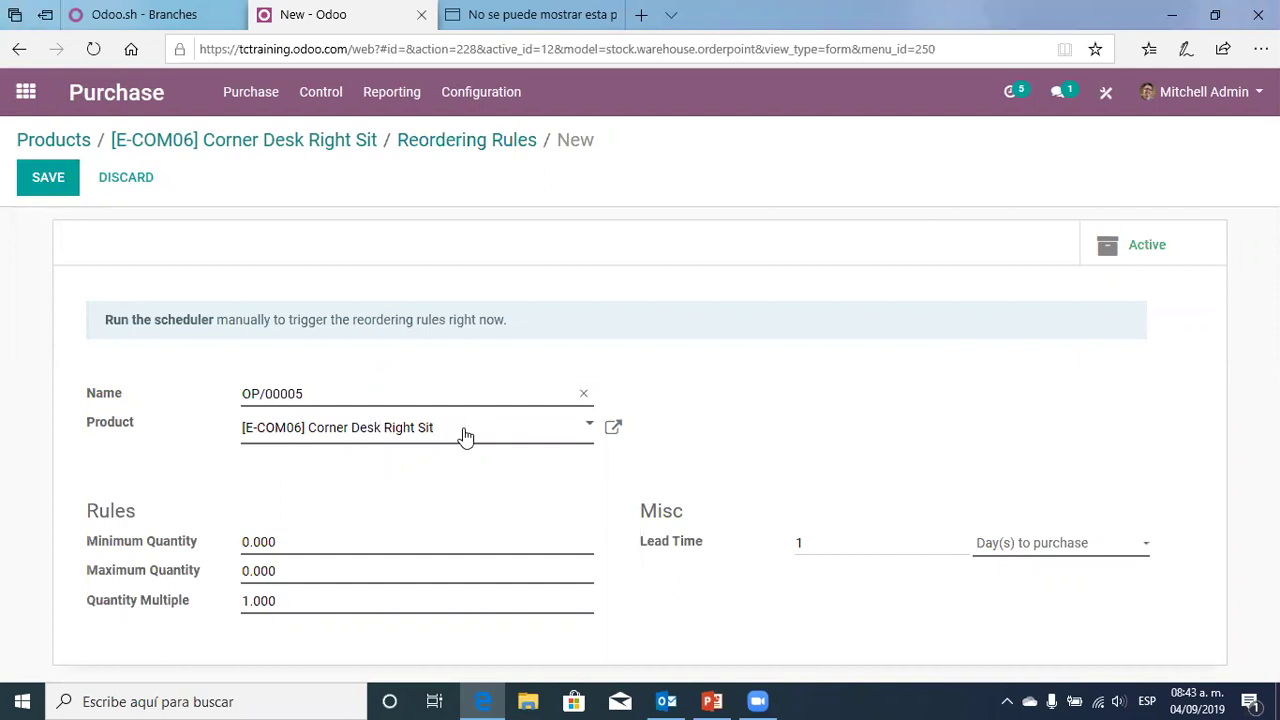
{"action": "left_click", "coordinate": [324, 539]}
{"action": "left_click_drag", "start_coordinate": [286, 542], "coordinate": [194, 543]}
{"action": "type", "text": "5"}
{"action": "left_click_drag", "start_coordinate": [298, 568], "coordinate": [211, 574]}
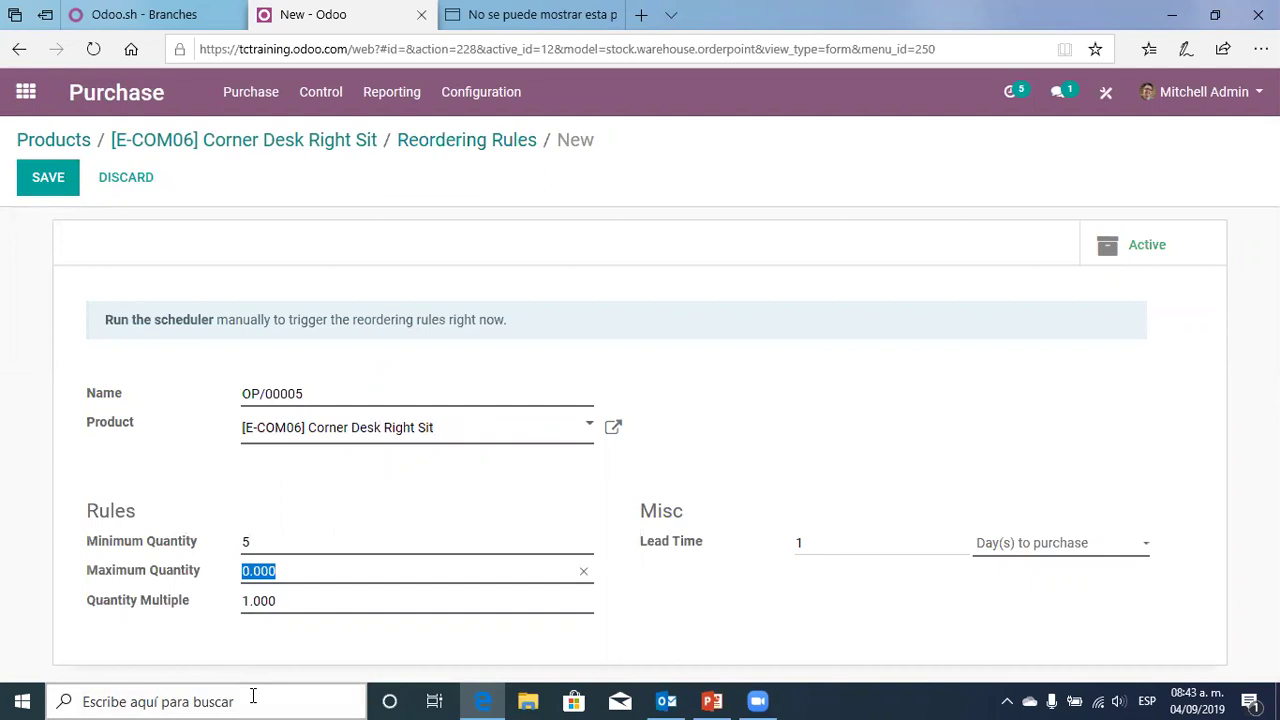
{"action": "type", "text": "15"}
Set the reordering rule's quantity multiple to 5 and save the rule
{"action": "left_click", "coordinate": [303, 597]}
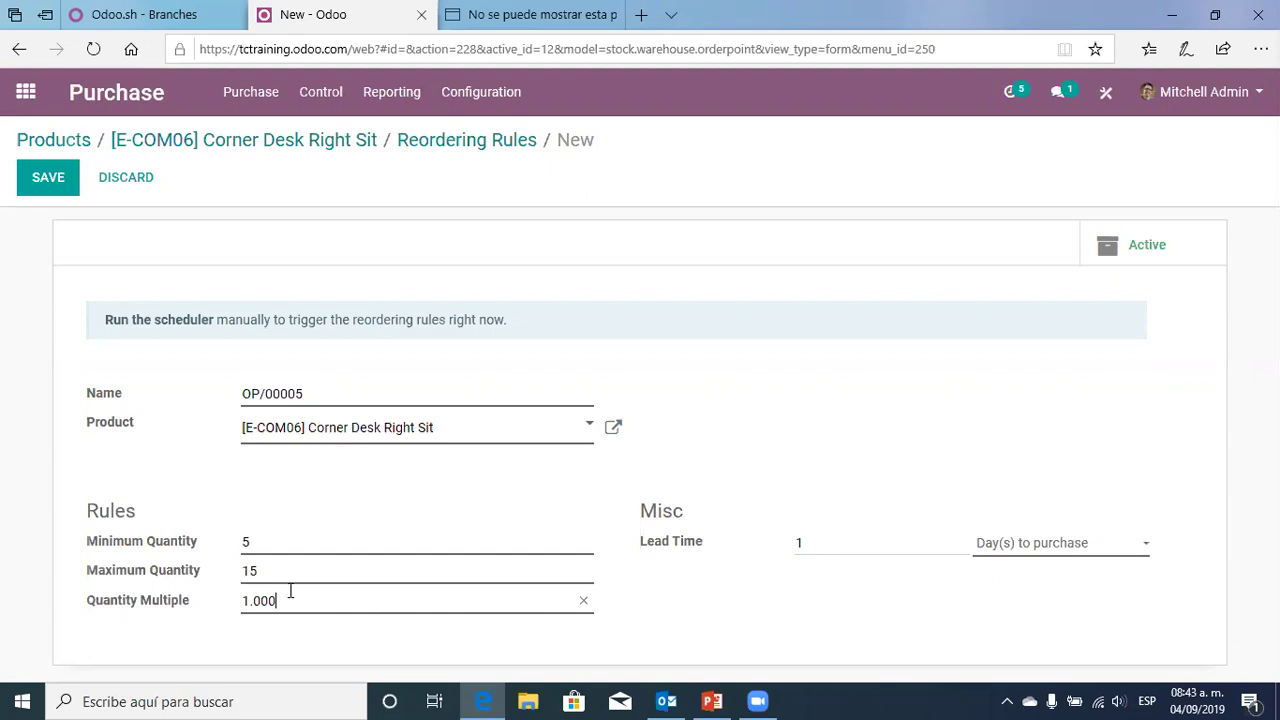
{"action": "left_click_drag", "start_coordinate": [296, 598], "coordinate": [206, 606]}
{"action": "type", "text": "2"}
{"action": "key", "text": "BackSpace"}
{"action": "type", "text": "5"}
{"action": "left_click", "coordinate": [700, 614]}
{"action": "left_click", "coordinate": [178, 606]}
{"action": "type", "text": "4"}
{"action": "left_click", "coordinate": [706, 618]}
{"action": "left_click", "coordinate": [260, 595]}
{"action": "key", "text": "BackSpace"}
{"action": "type", "text": "5"}
{"action": "left_click", "coordinate": [730, 610]}
{"action": "left_click", "coordinate": [864, 542]}
{"action": "left_click", "coordinate": [42, 177]}
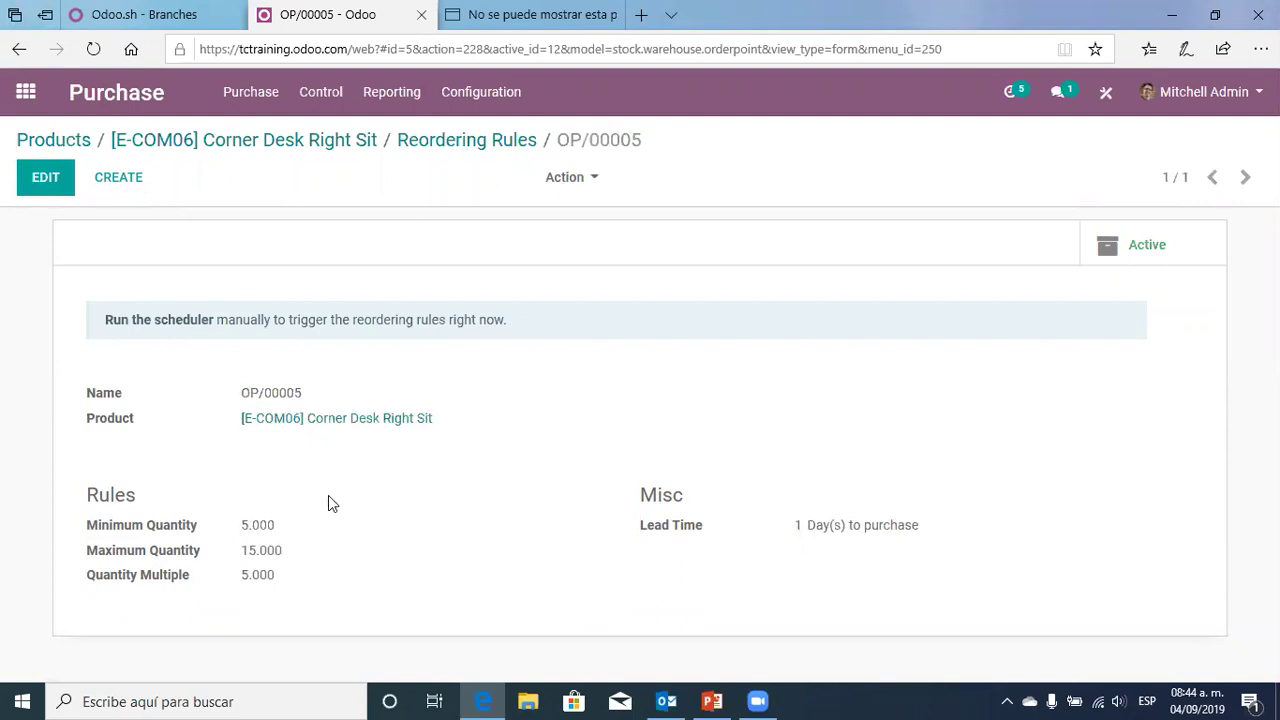
Review the saved reordering rule and its list entry, and return to the Corner Desk Right Sit product
{"action": "left_click_drag", "start_coordinate": [440, 421], "coordinate": [306, 430]}
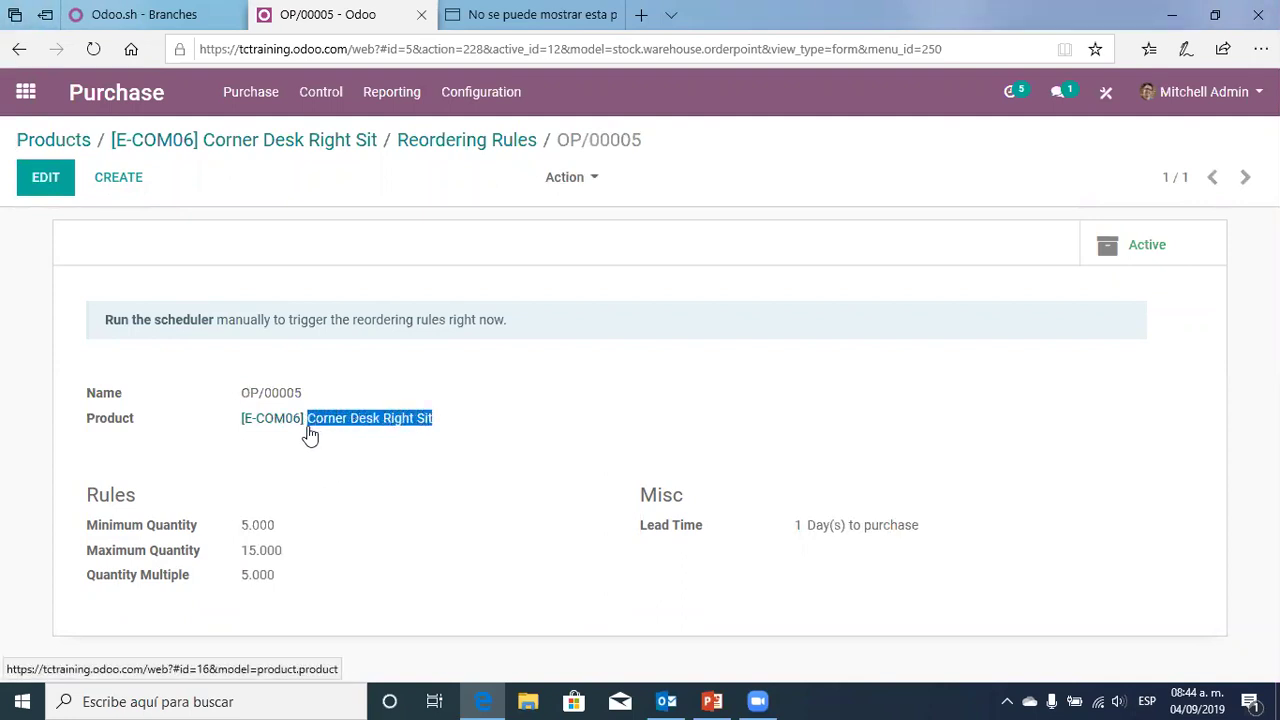
{"action": "left_click", "coordinate": [370, 509]}
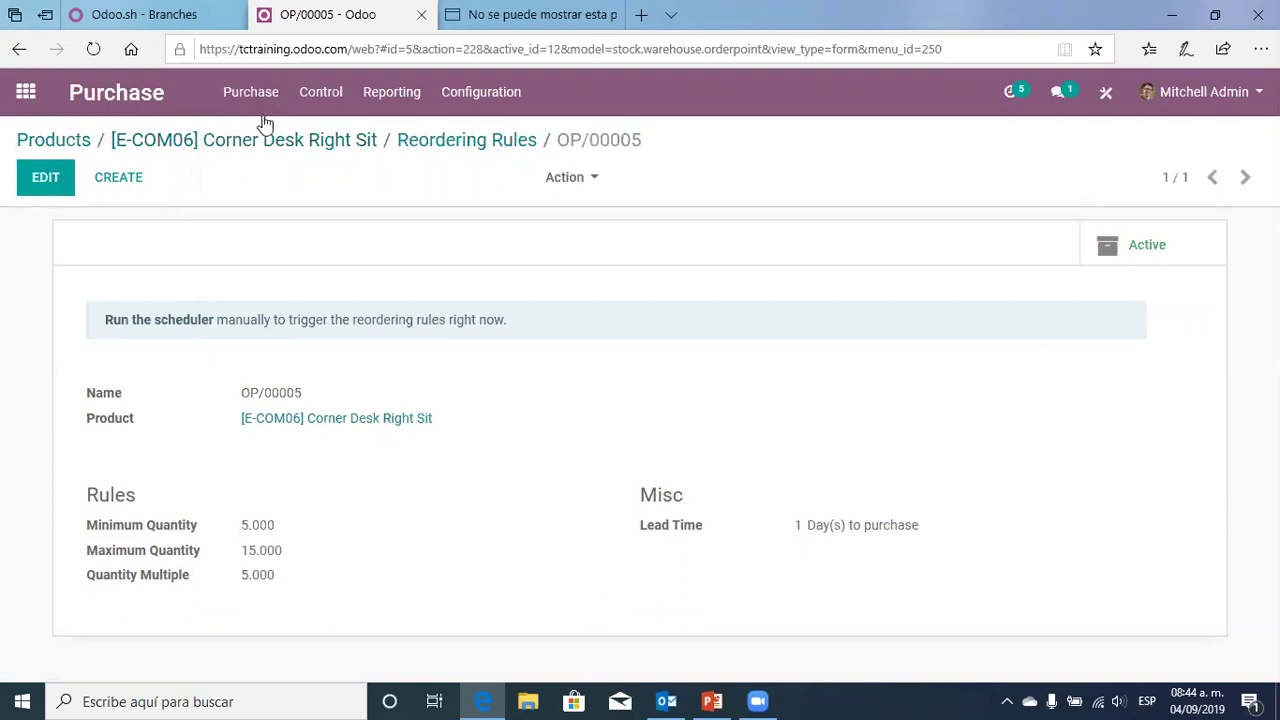
{"action": "left_click", "coordinate": [484, 142]}
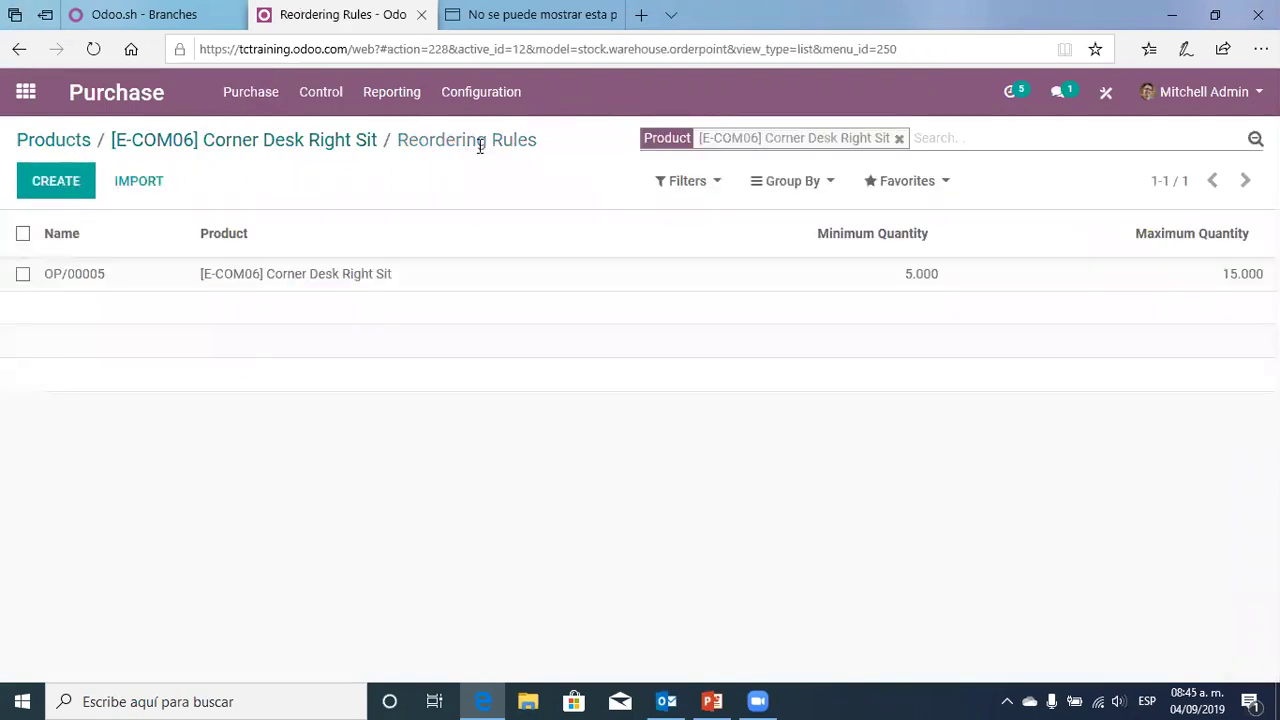
{"action": "left_click", "coordinate": [289, 148]}
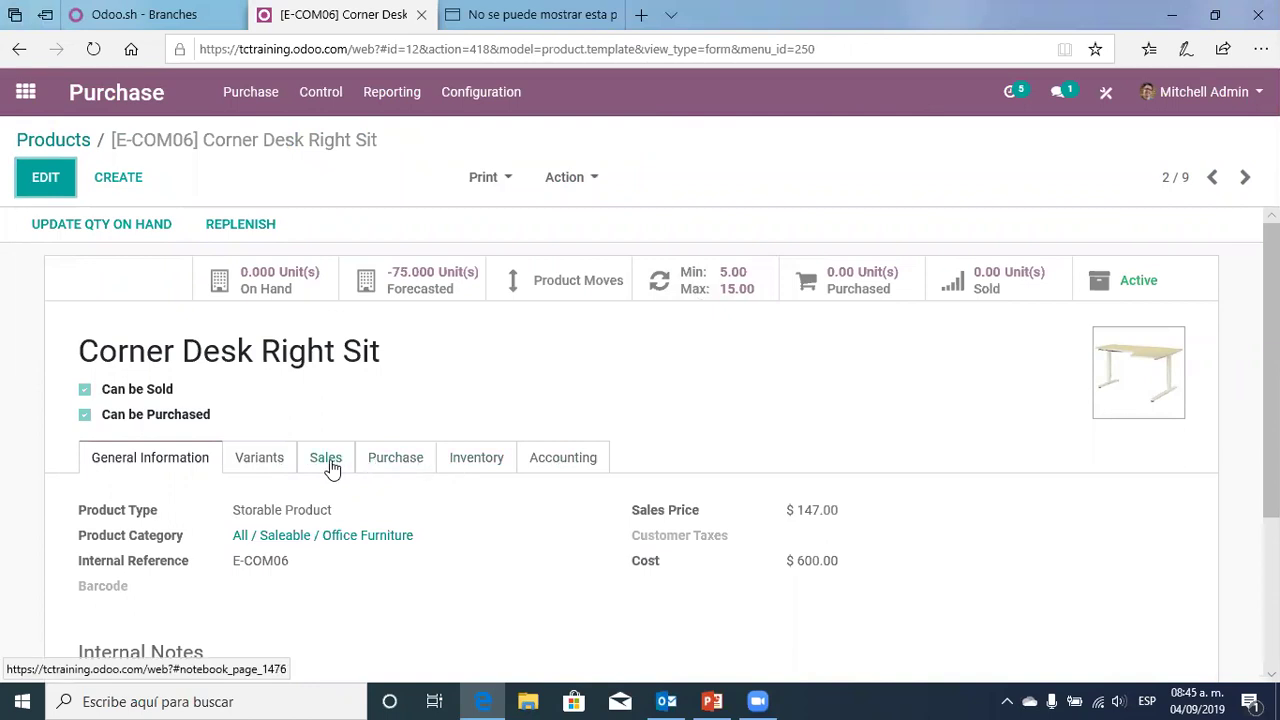
Add Ready Mat as a vendor in the purchase settings of Corner Desk Right Sit and save the product
{"action": "left_click", "coordinate": [396, 460]}
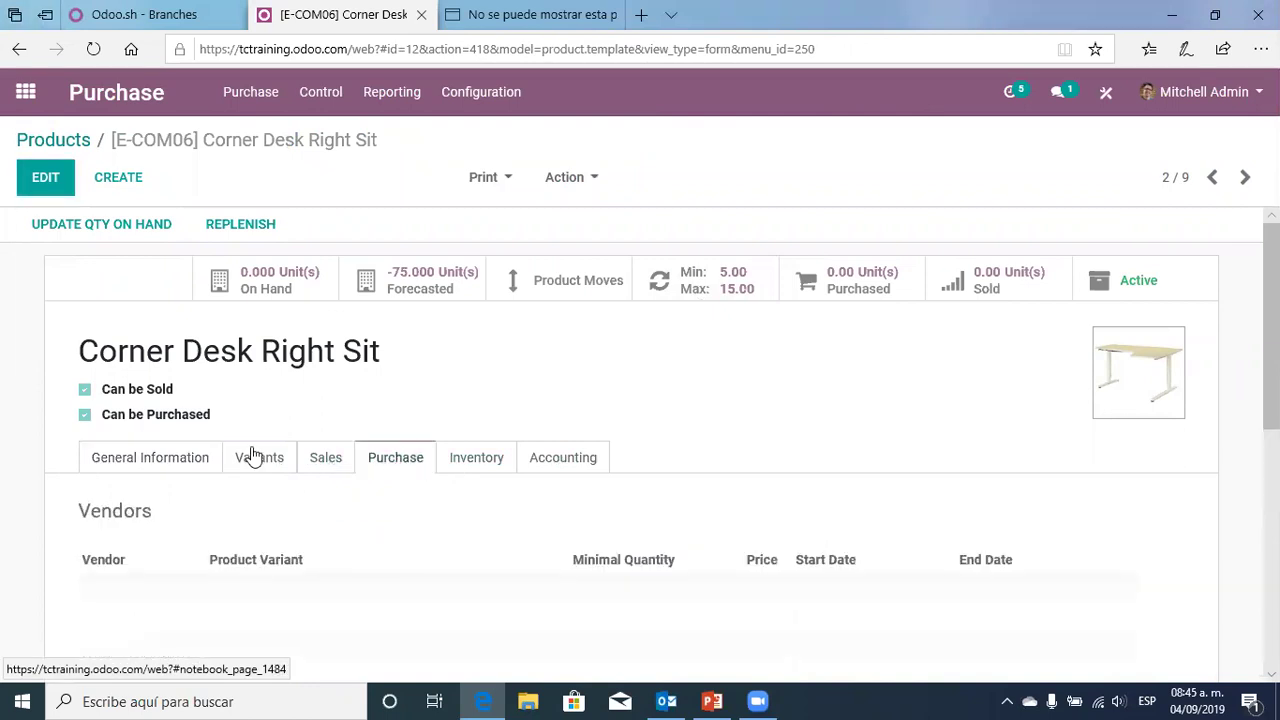
{"action": "scroll", "coordinate": [257, 457], "scroll_direction": "down", "scroll_amount": 2}
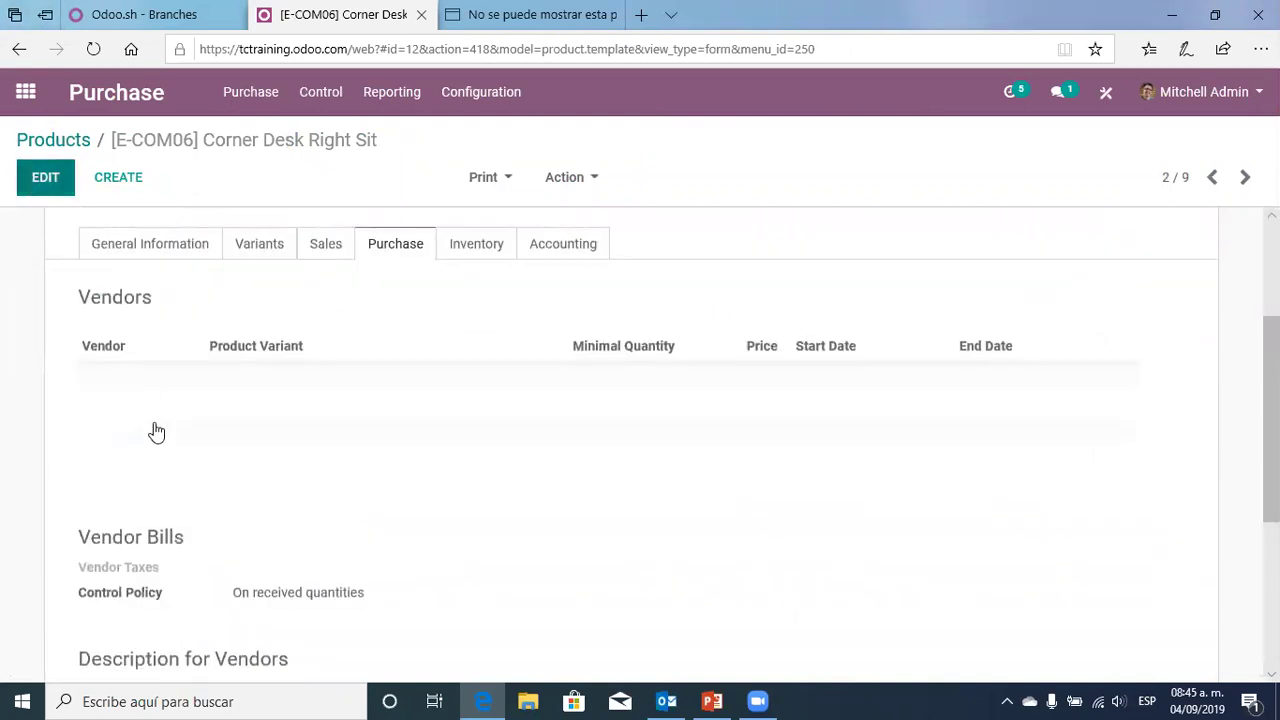
{"action": "left_click", "coordinate": [121, 548]}
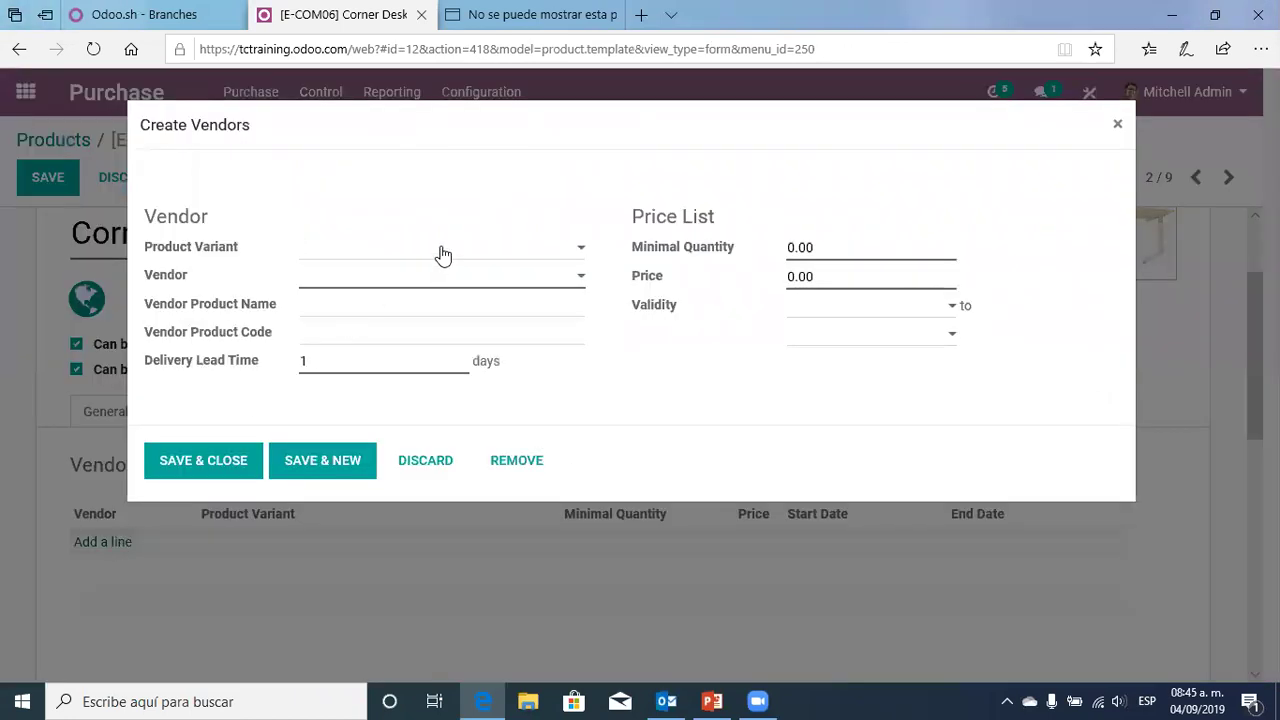
{"action": "left_click", "coordinate": [415, 288]}
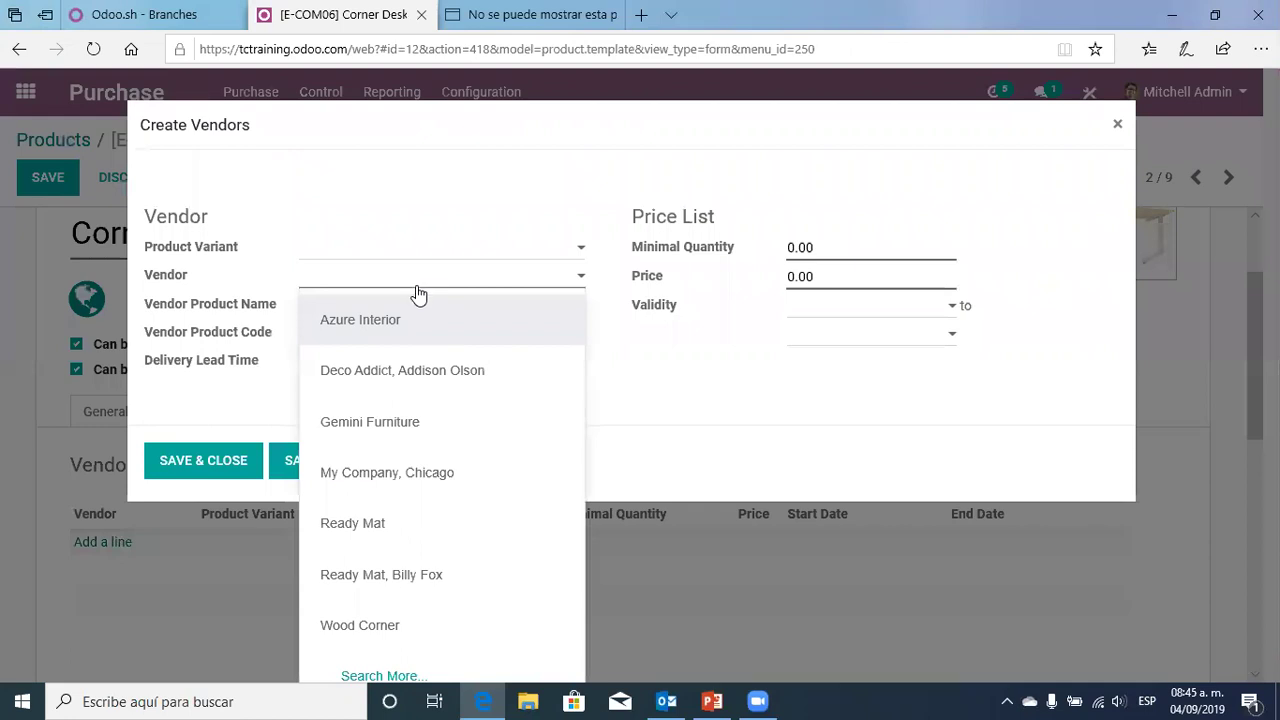
{"action": "left_click", "coordinate": [410, 528]}
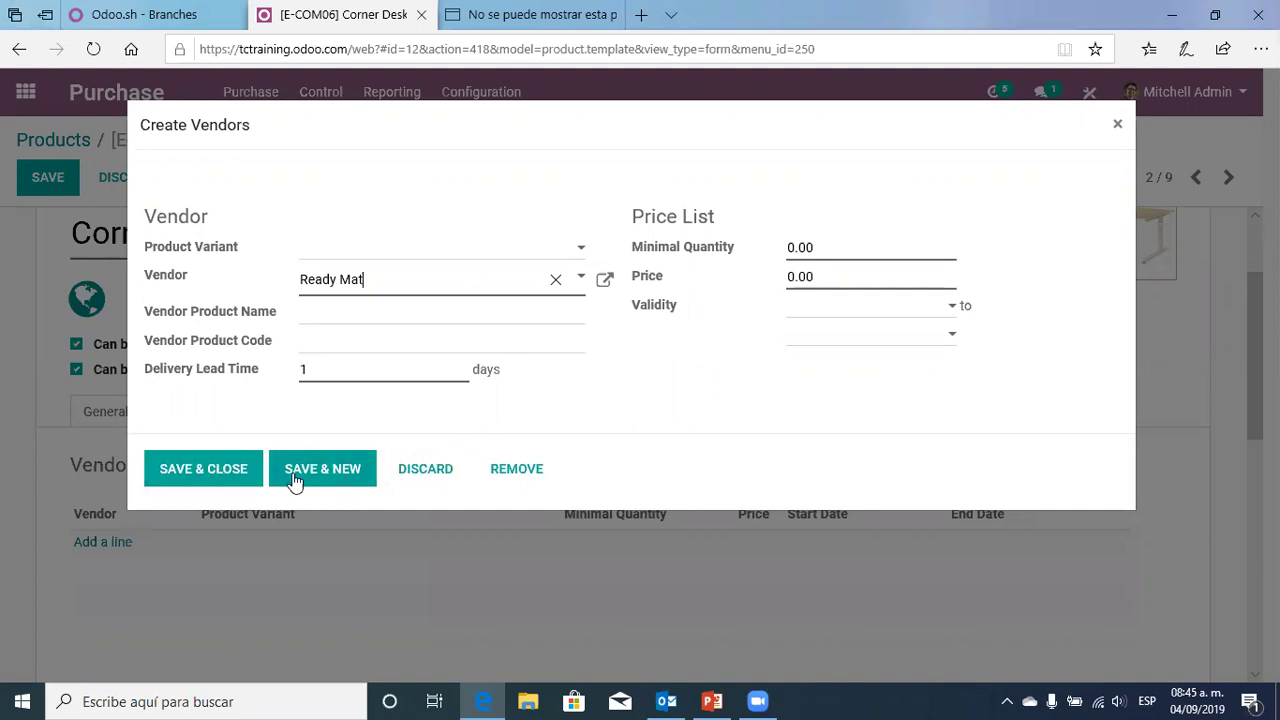
{"action": "left_click", "coordinate": [220, 480]}
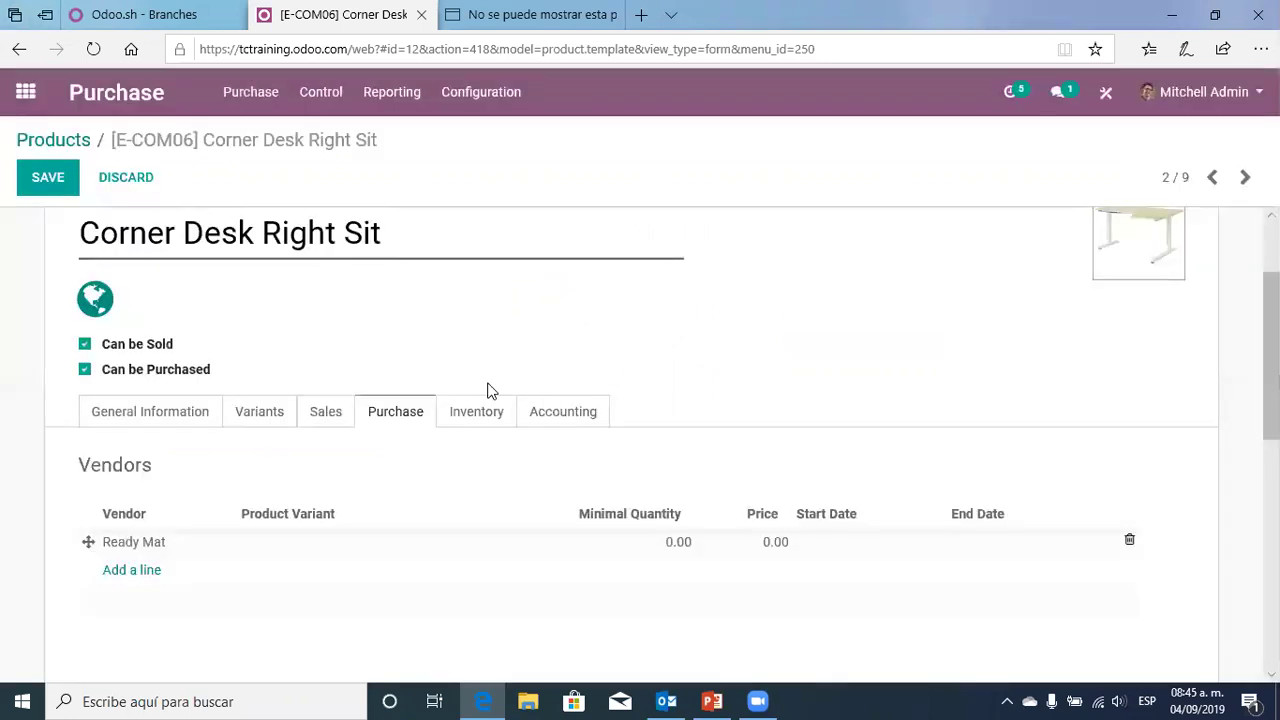
{"action": "left_click", "coordinate": [57, 185]}
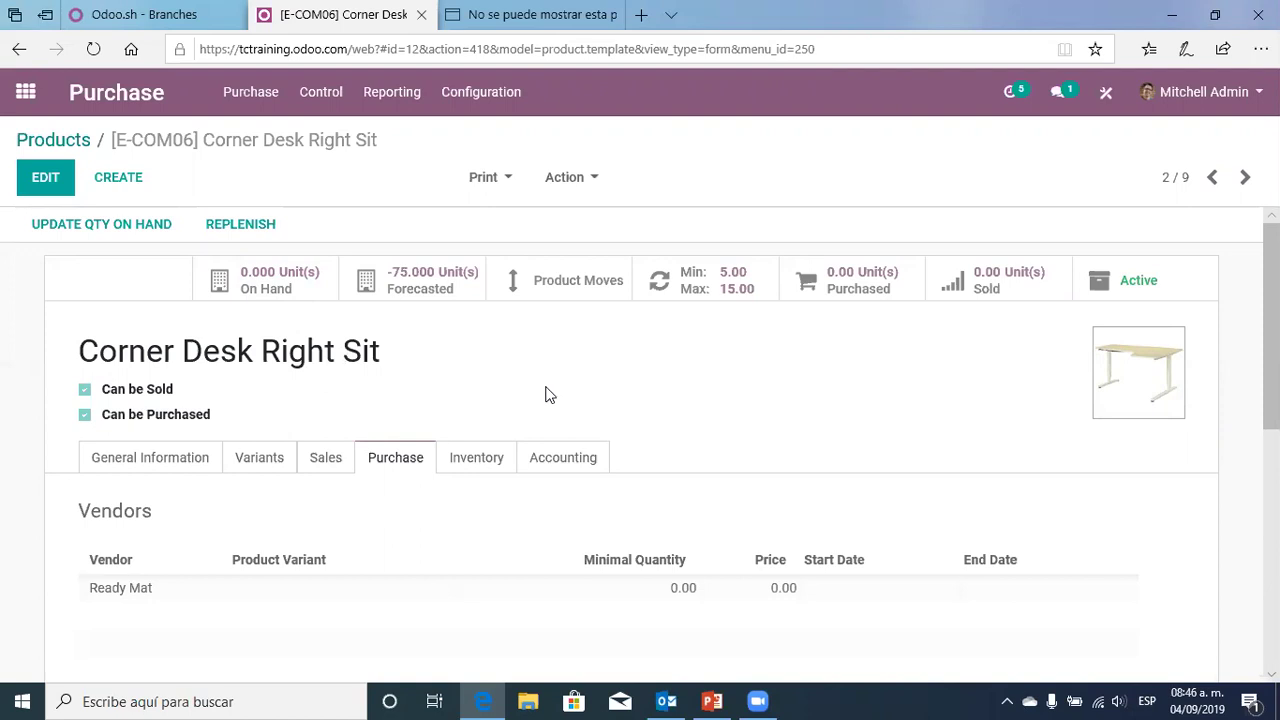
{"action": "left_click", "coordinate": [214, 222]}
{"action": "left_click_drag", "start_coordinate": [393, 351], "coordinate": [79, 351]}
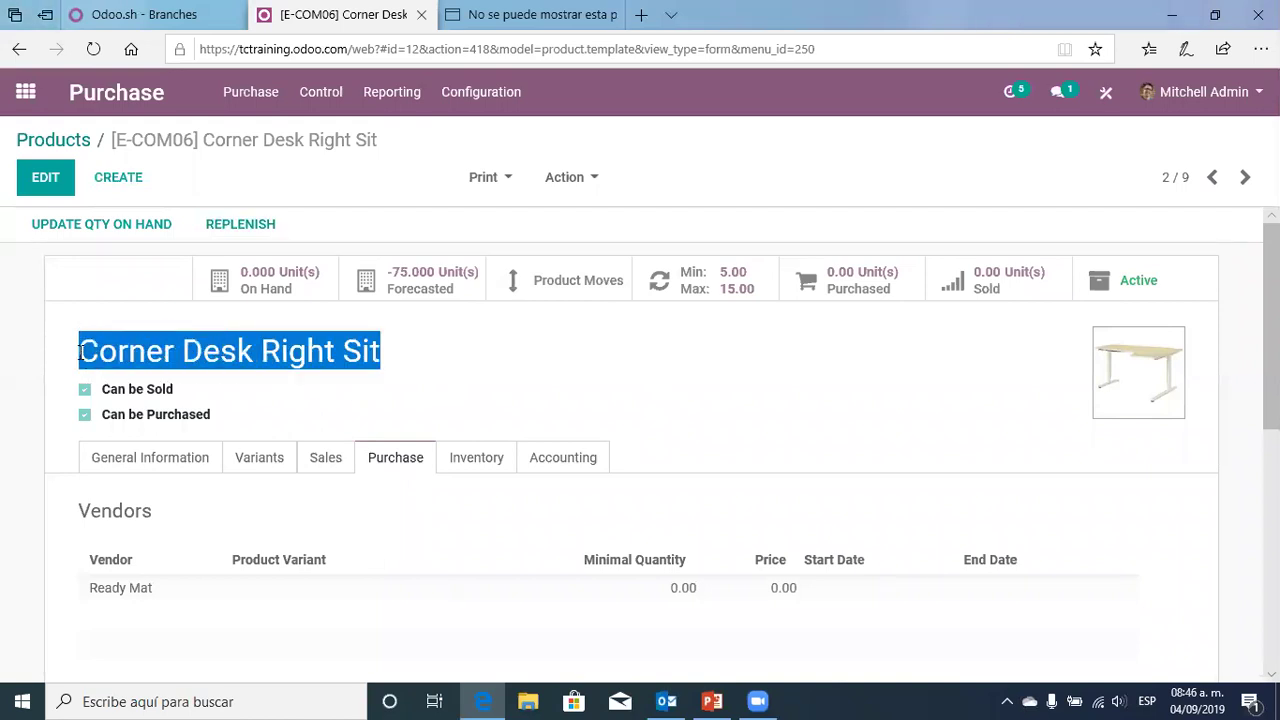
{"action": "left_click", "coordinate": [503, 374]}
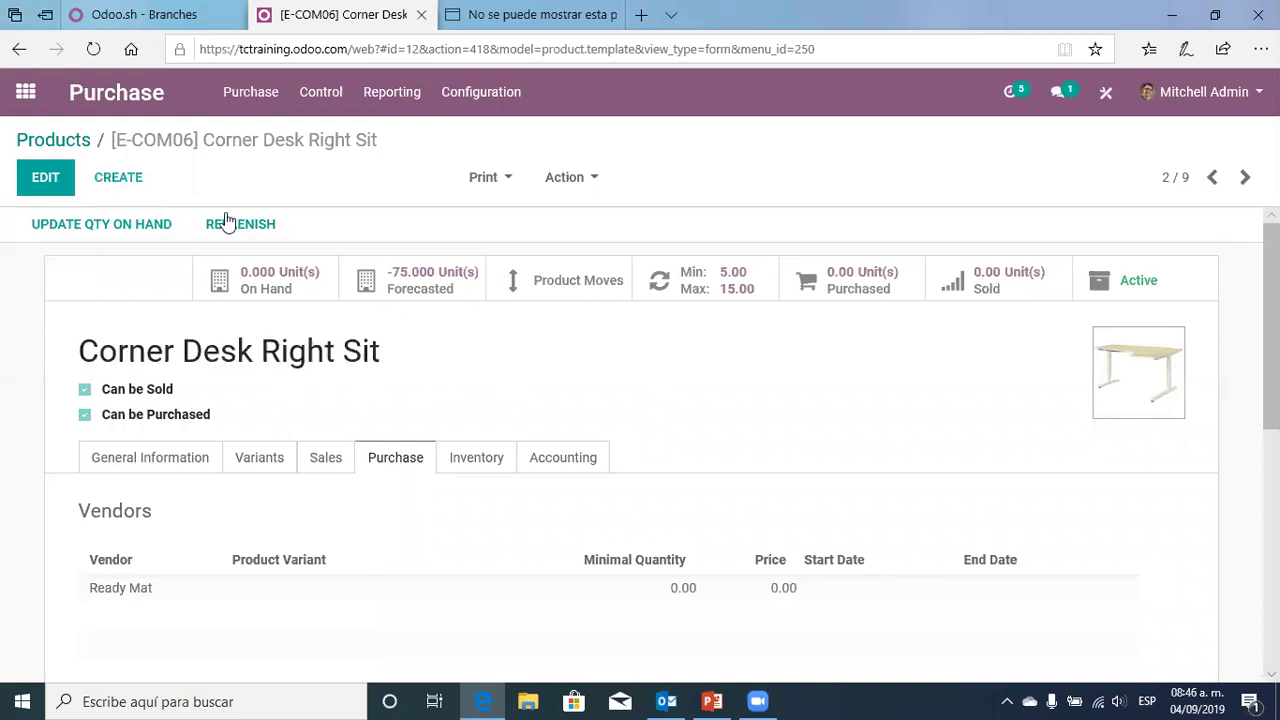
Switch to the Inventory app and run the scheduler to trigger the reordering rules
{"action": "left_click", "coordinate": [27, 97]}
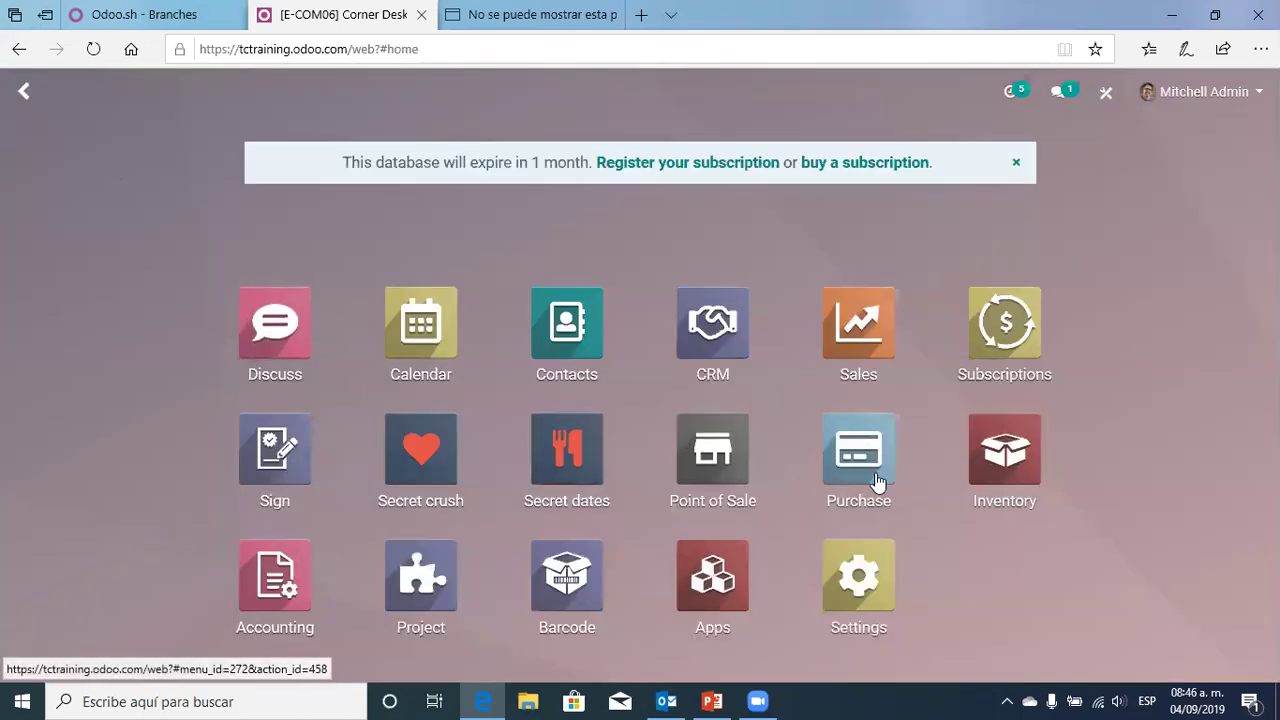
{"action": "left_click", "coordinate": [1003, 458]}
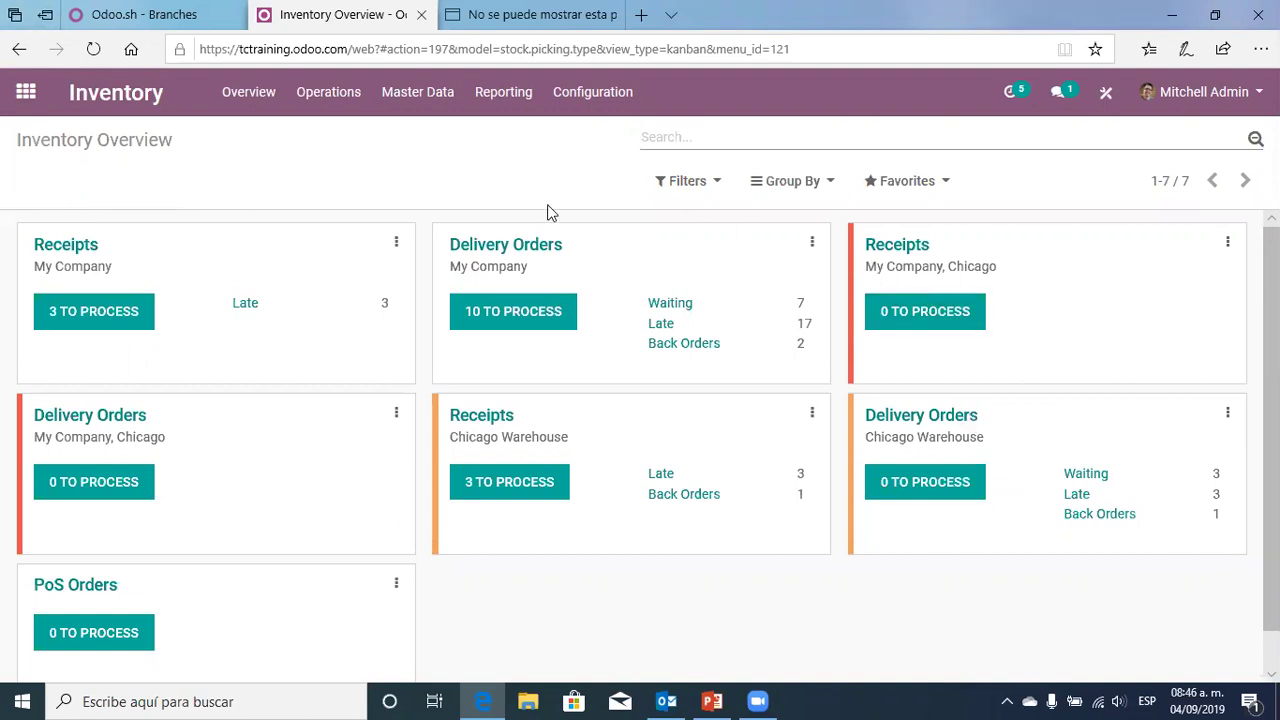
{"action": "left_click", "coordinate": [326, 96]}
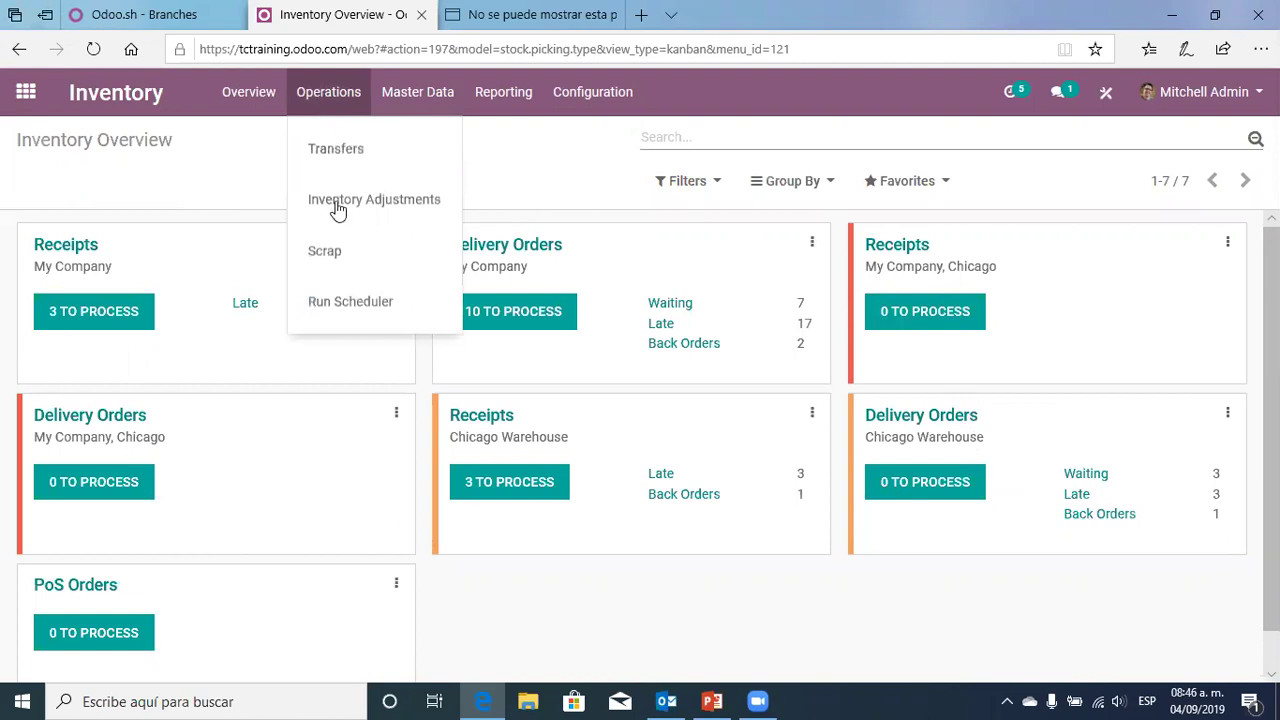
{"action": "left_click", "coordinate": [345, 310]}
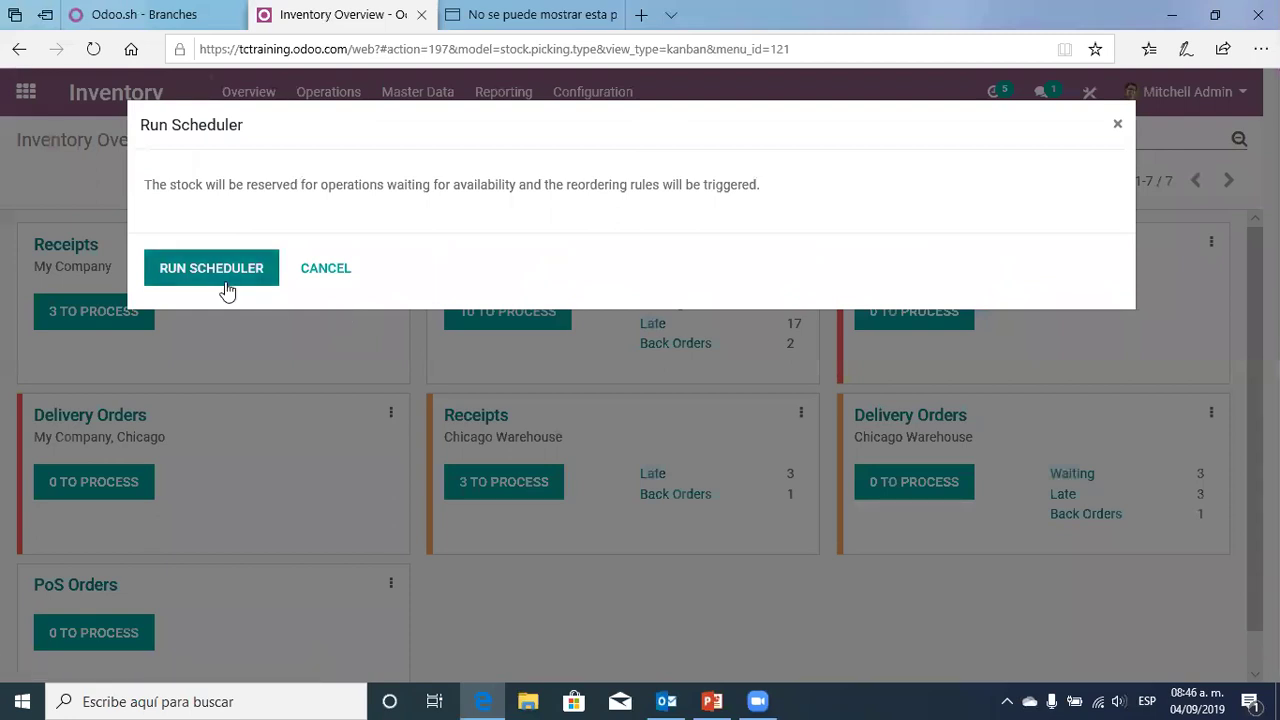
{"action": "left_click", "coordinate": [226, 278]}
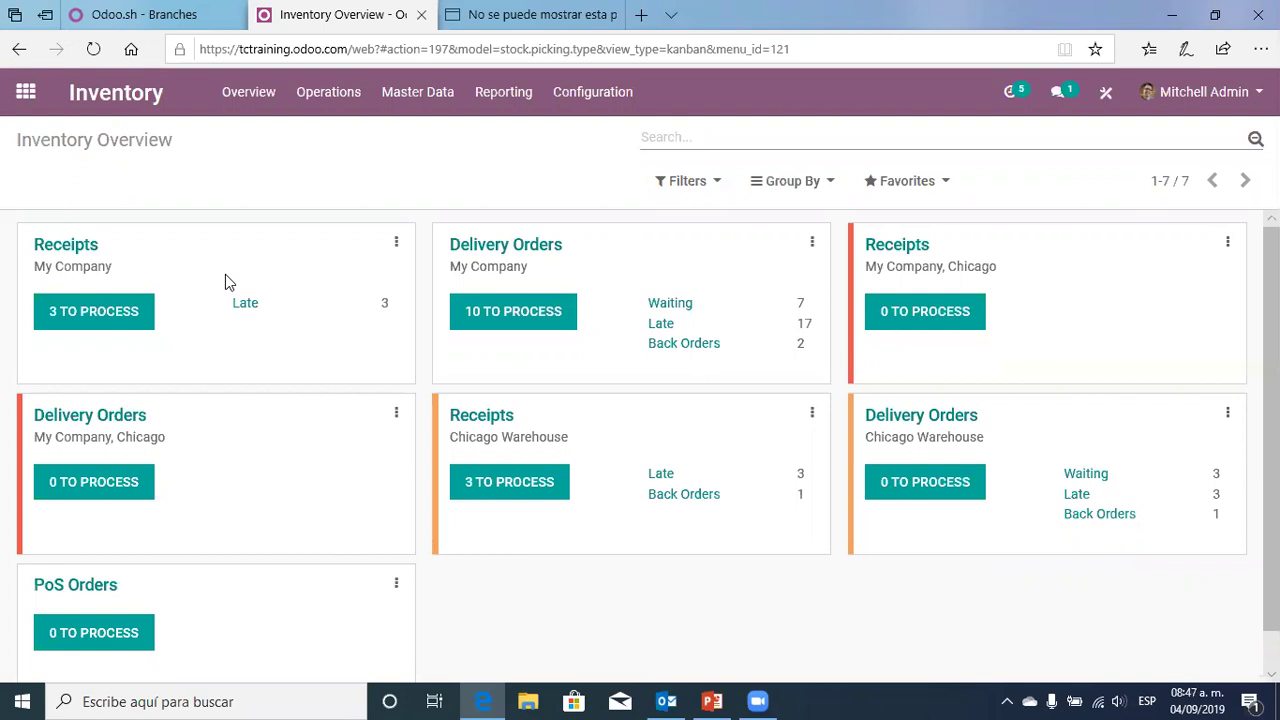
Run the inventory scheduler a second time and open the requests for quotation in the Purchase app
{"action": "left_click", "coordinate": [328, 91]}
{"action": "left_click", "coordinate": [345, 298]}
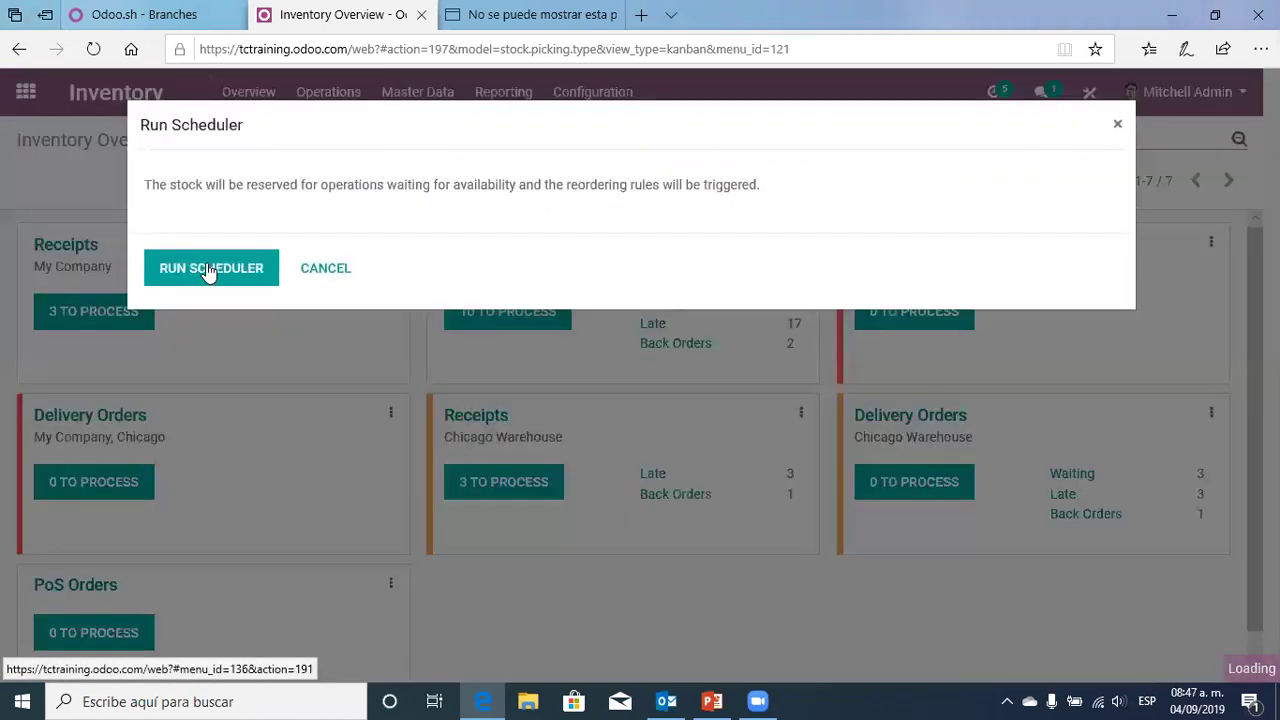
{"action": "left_click", "coordinate": [208, 270]}
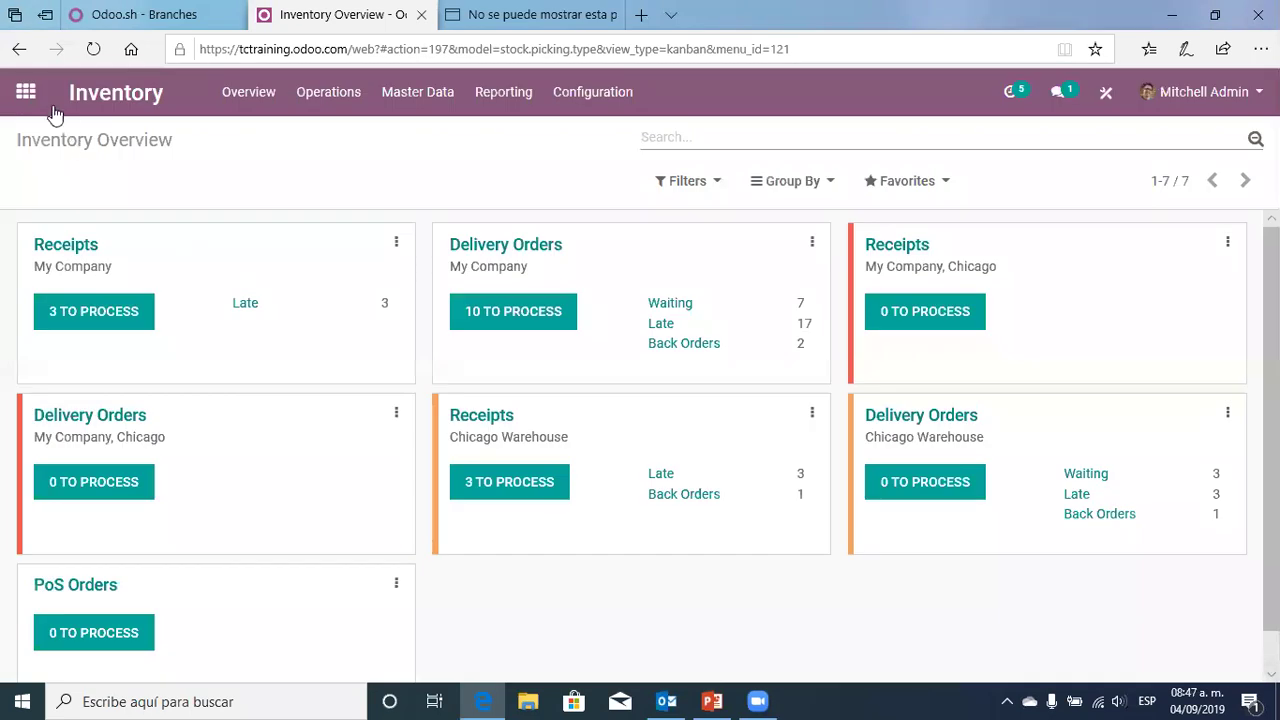
{"action": "left_click", "coordinate": [21, 99]}
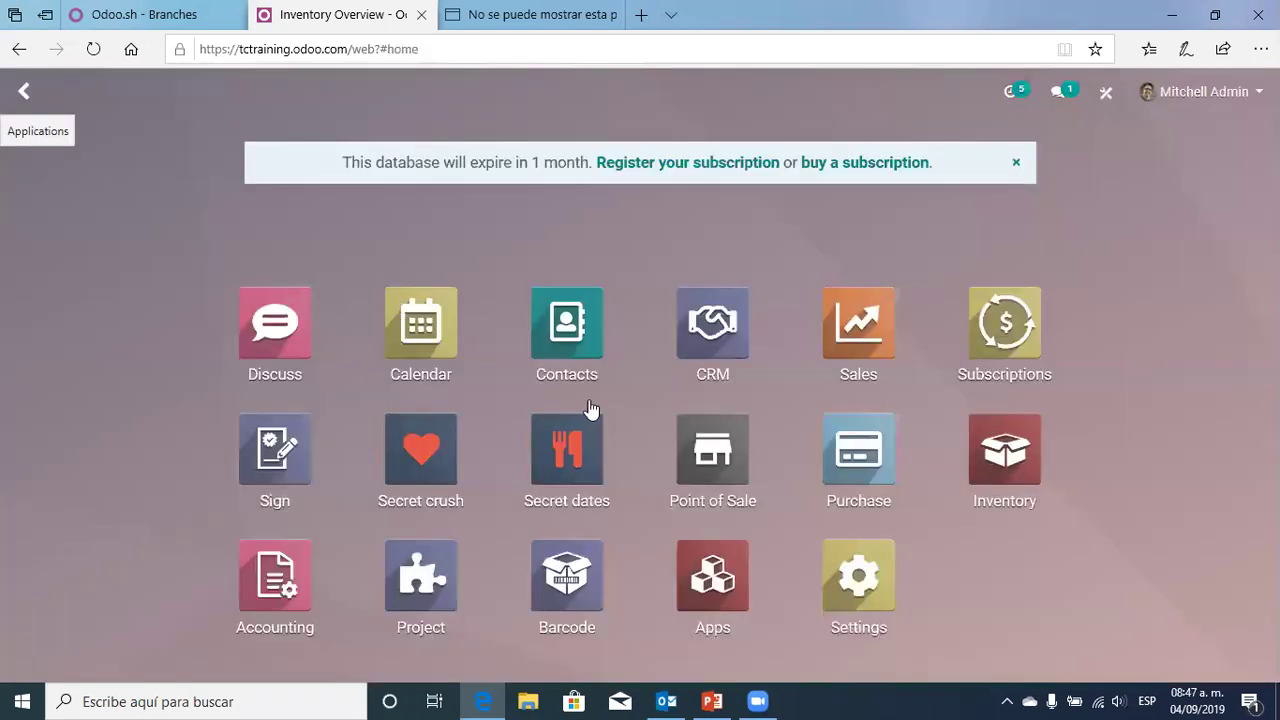
{"action": "left_click", "coordinate": [855, 466]}
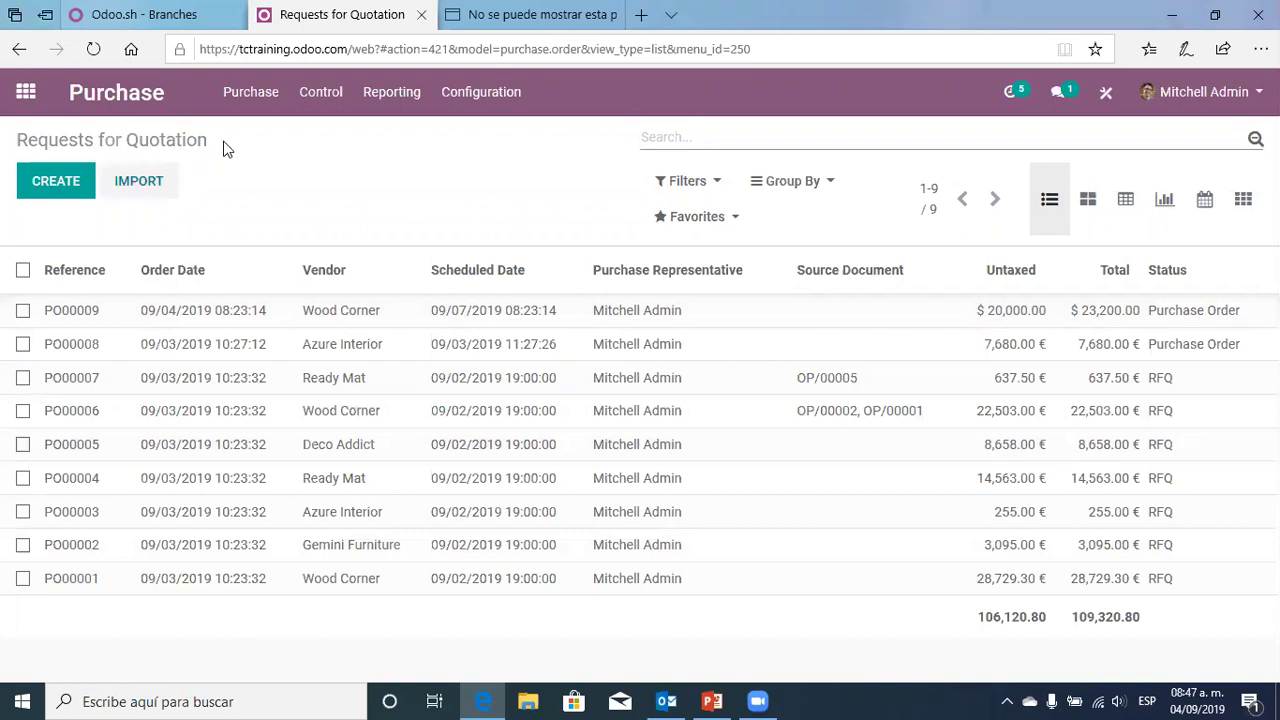
List the confirmed purchase orders and review the Wood Corner order's product line and totals
{"action": "left_click", "coordinate": [251, 92]}
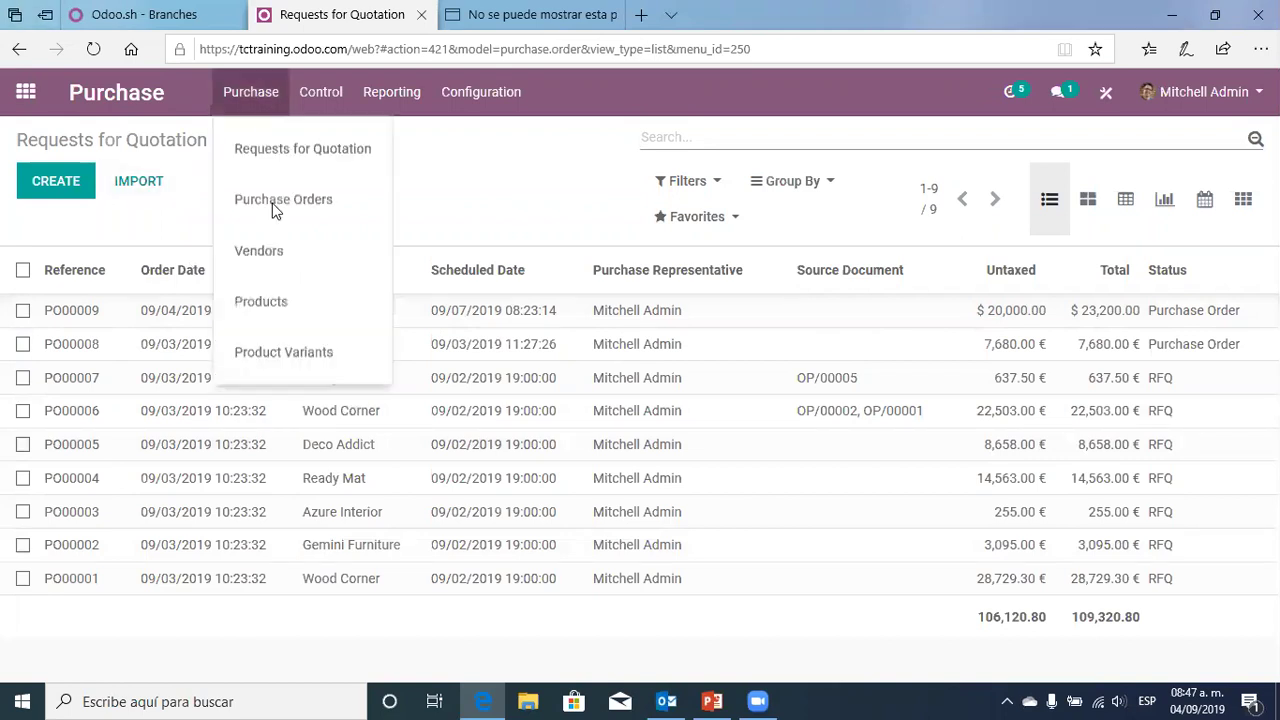
{"action": "left_click", "coordinate": [272, 203]}
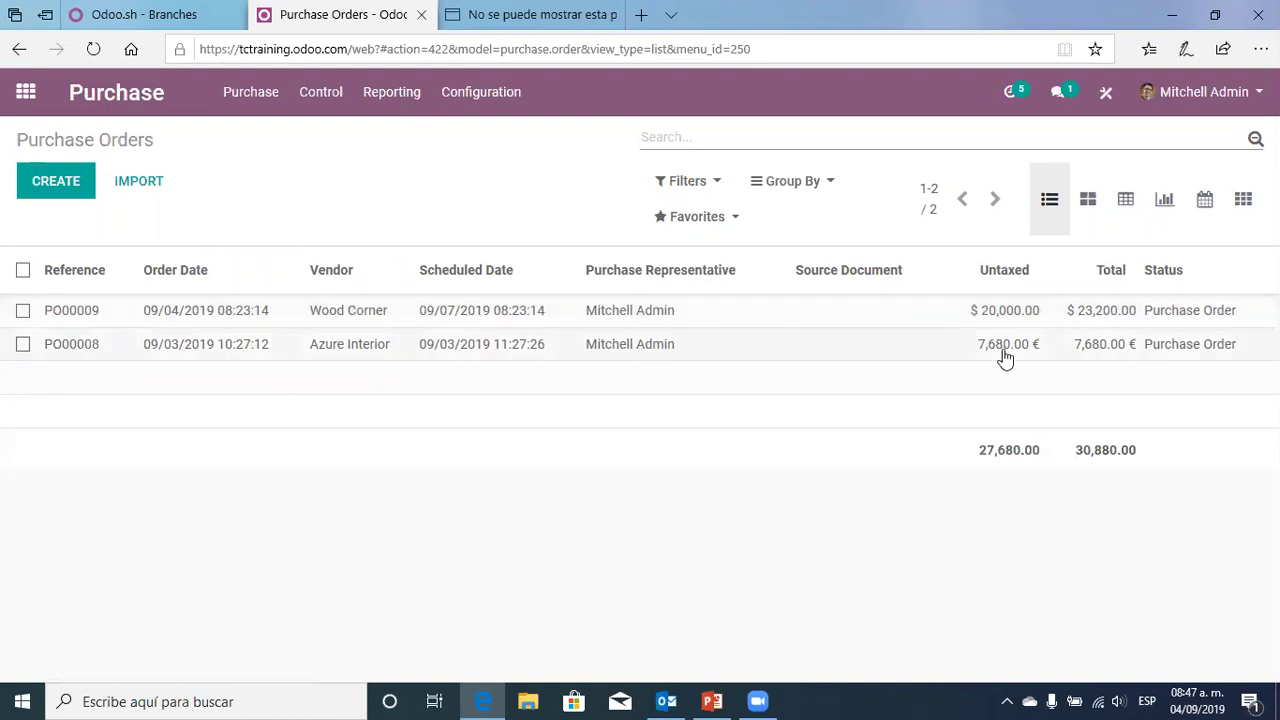
{"action": "left_click", "coordinate": [631, 312]}
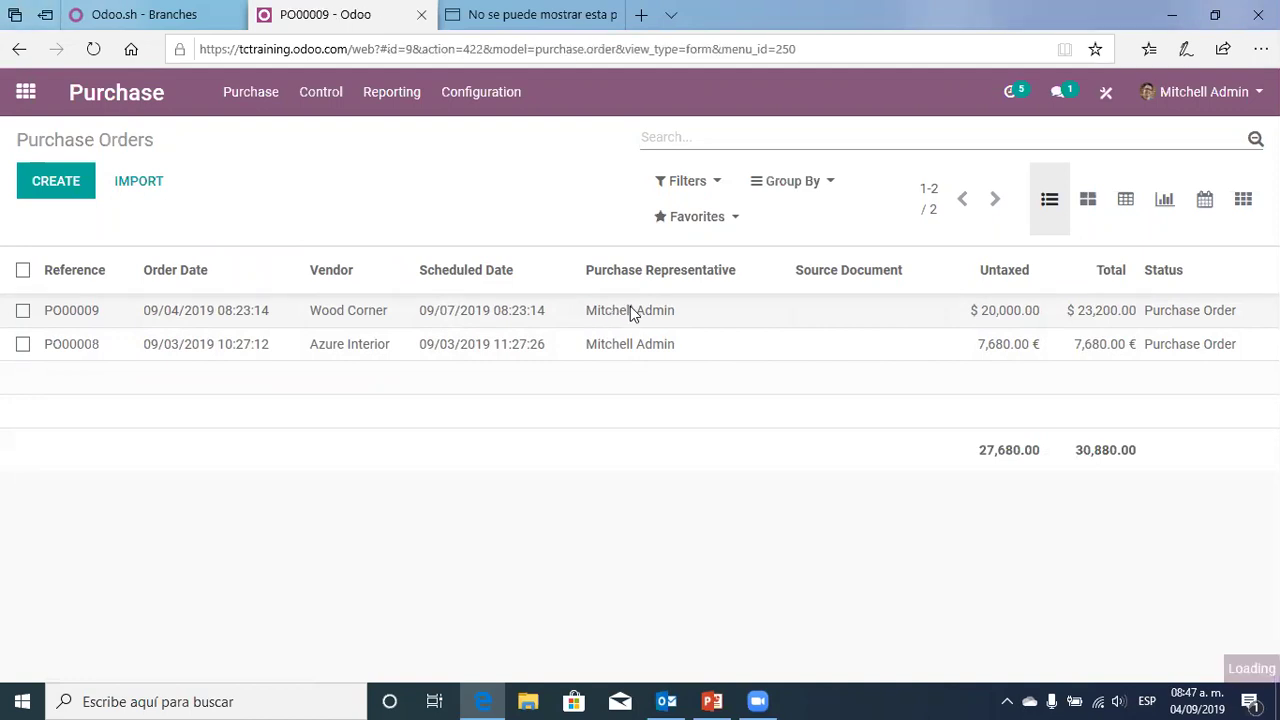
{"action": "scroll", "coordinate": [548, 405], "scroll_direction": "down", "scroll_amount": 2}
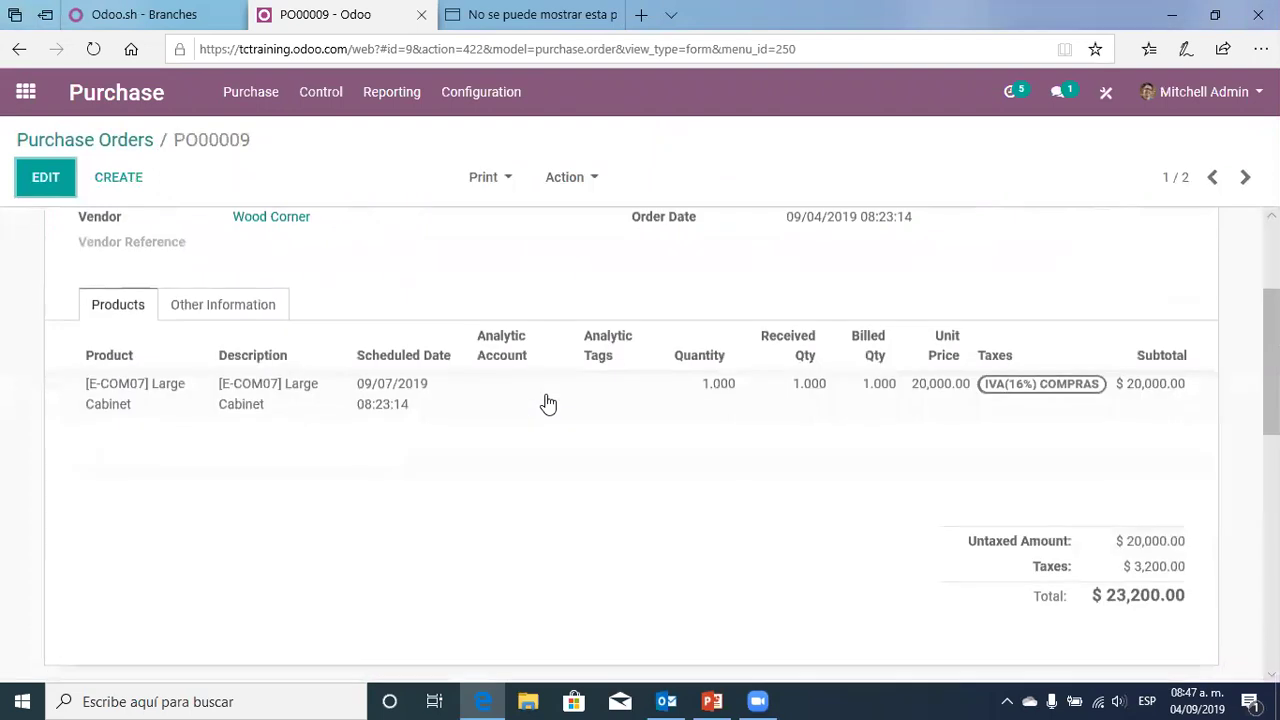
{"action": "scroll", "coordinate": [548, 403], "scroll_direction": "up", "scroll_amount": 2}
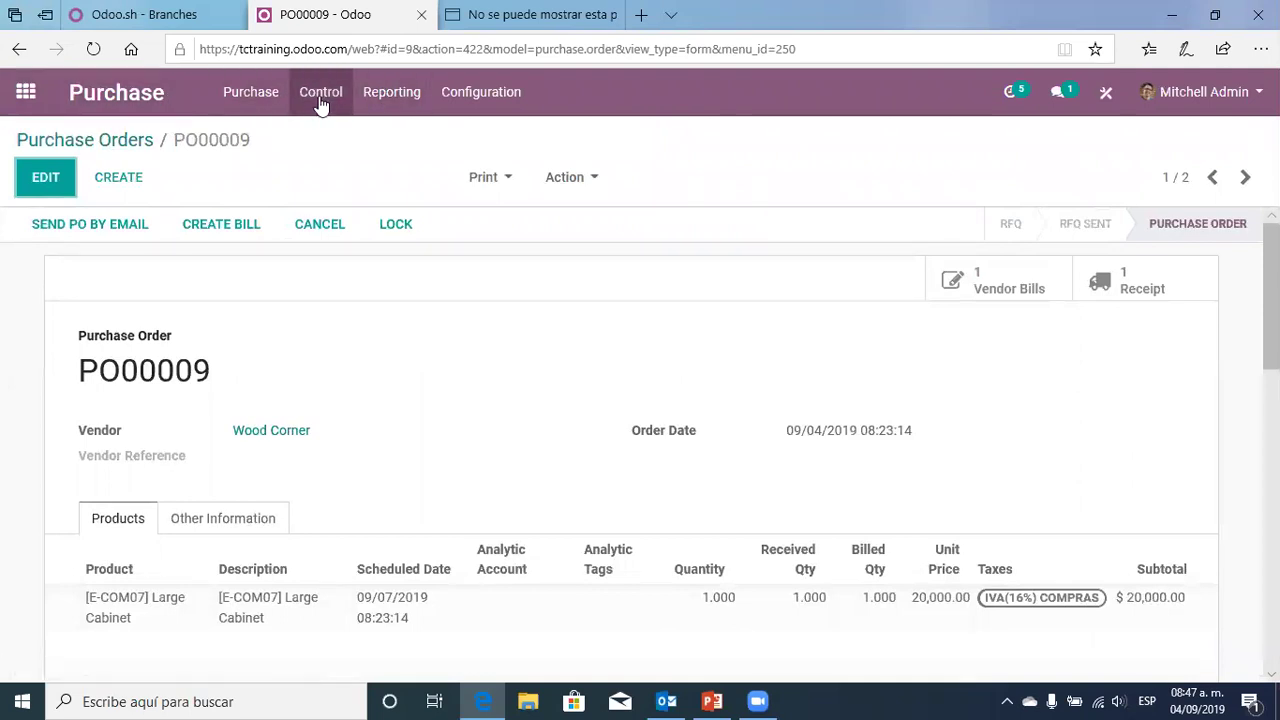
Reopen the Purchase app and go to its list of purchasable products
{"action": "left_click", "coordinate": [25, 92]}
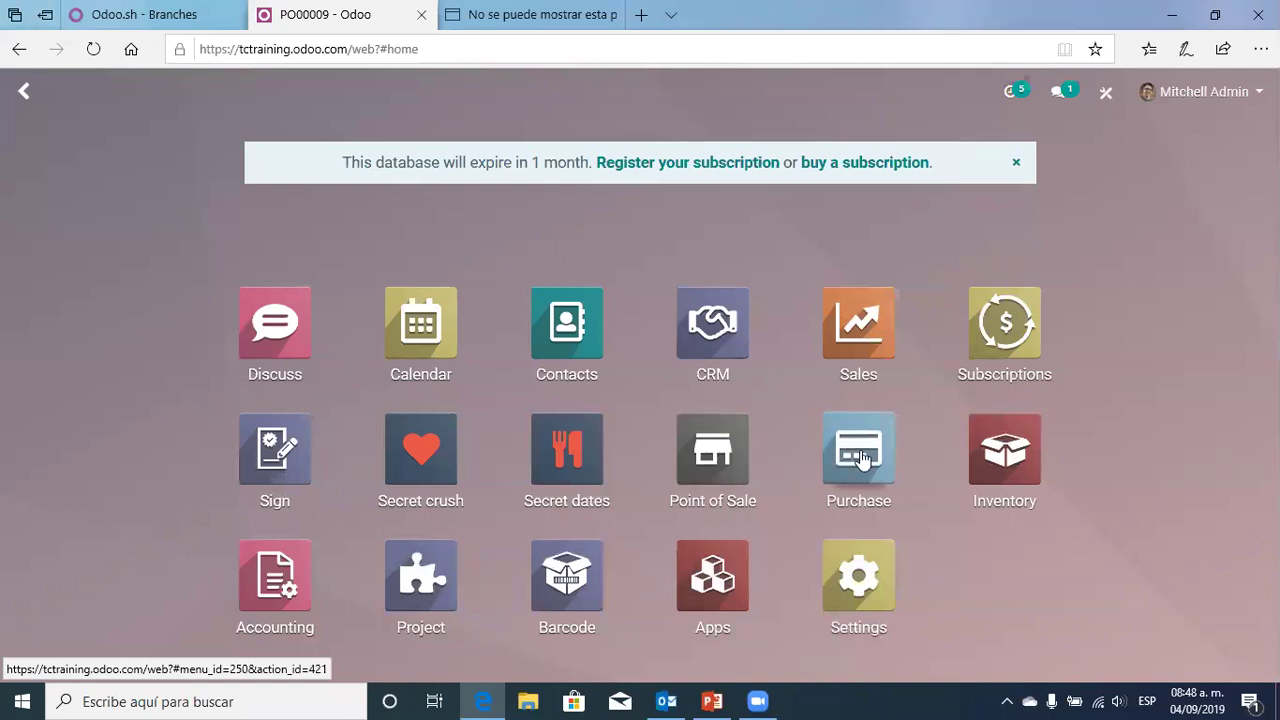
{"action": "left_click", "coordinate": [862, 458]}
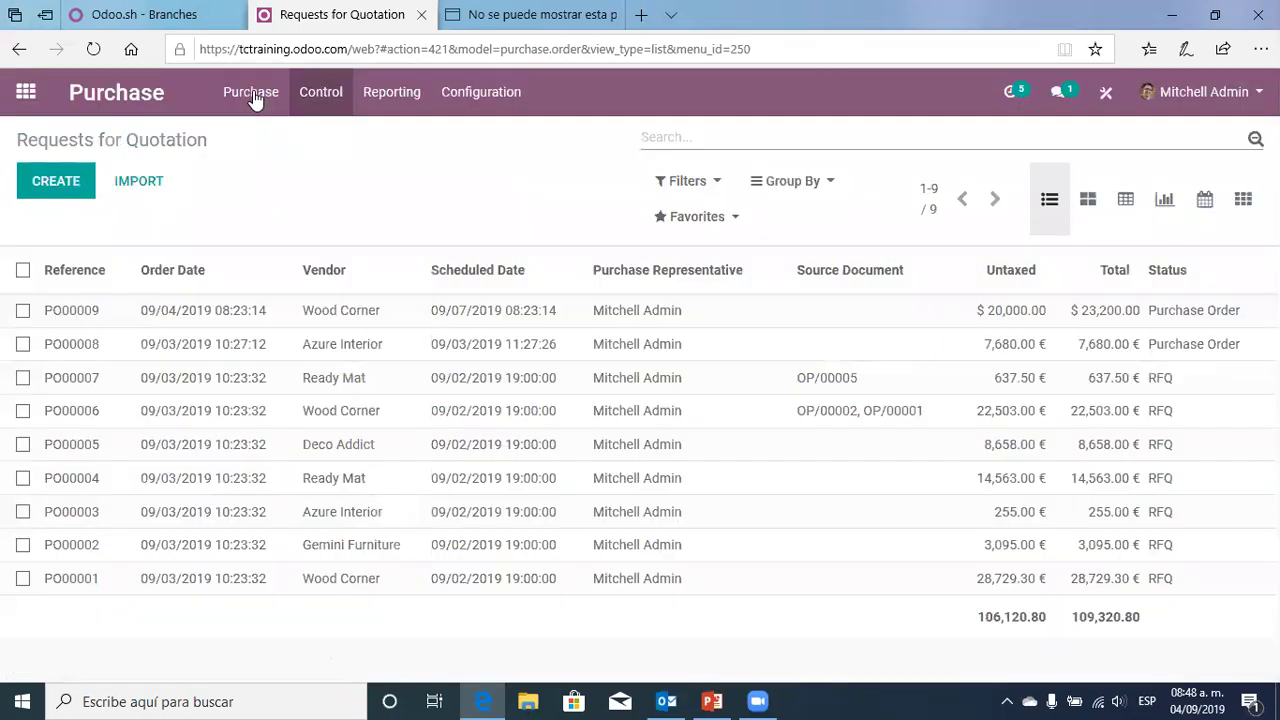
{"action": "left_click", "coordinate": [253, 95]}
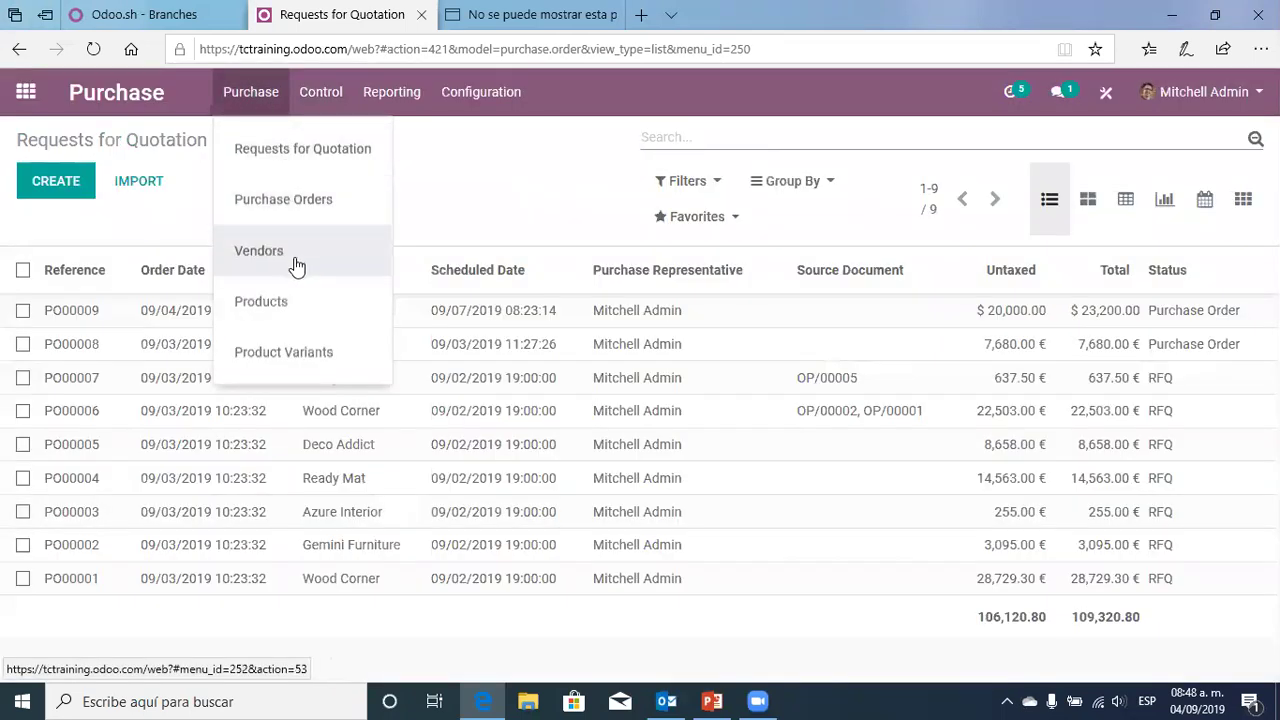
{"action": "left_click", "coordinate": [306, 308]}
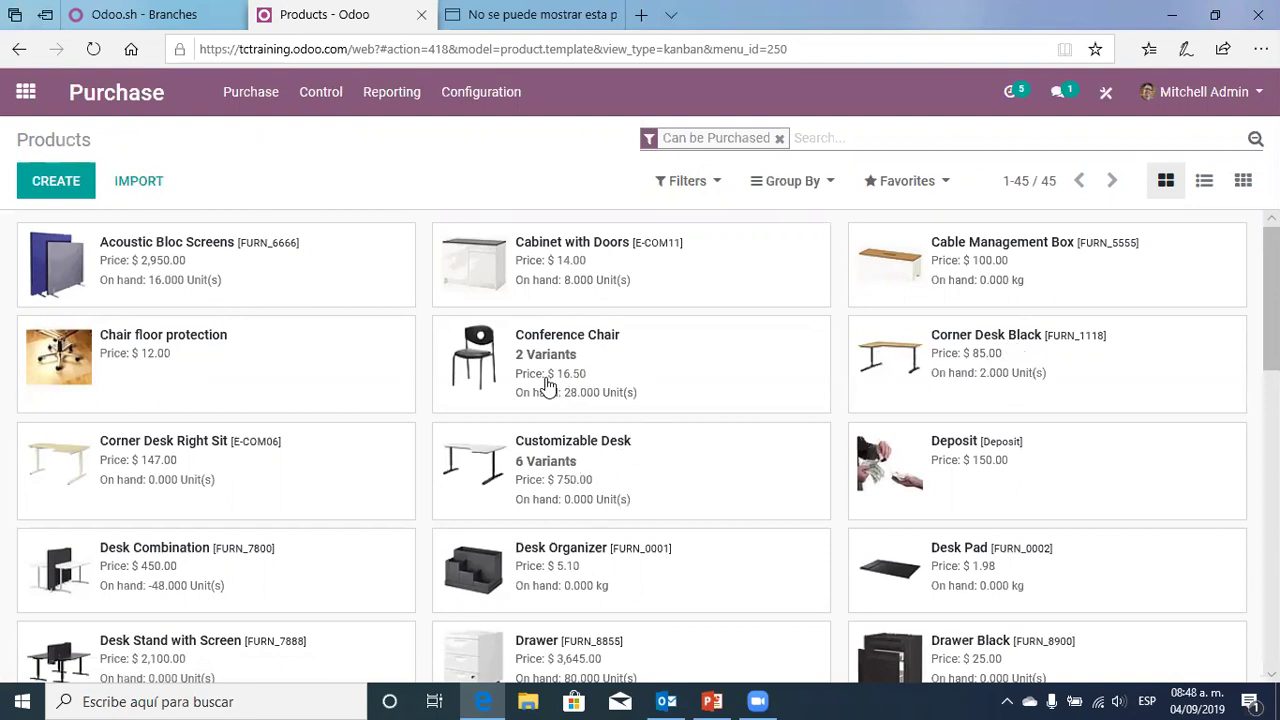
{"action": "left_click", "coordinate": [272, 265]}
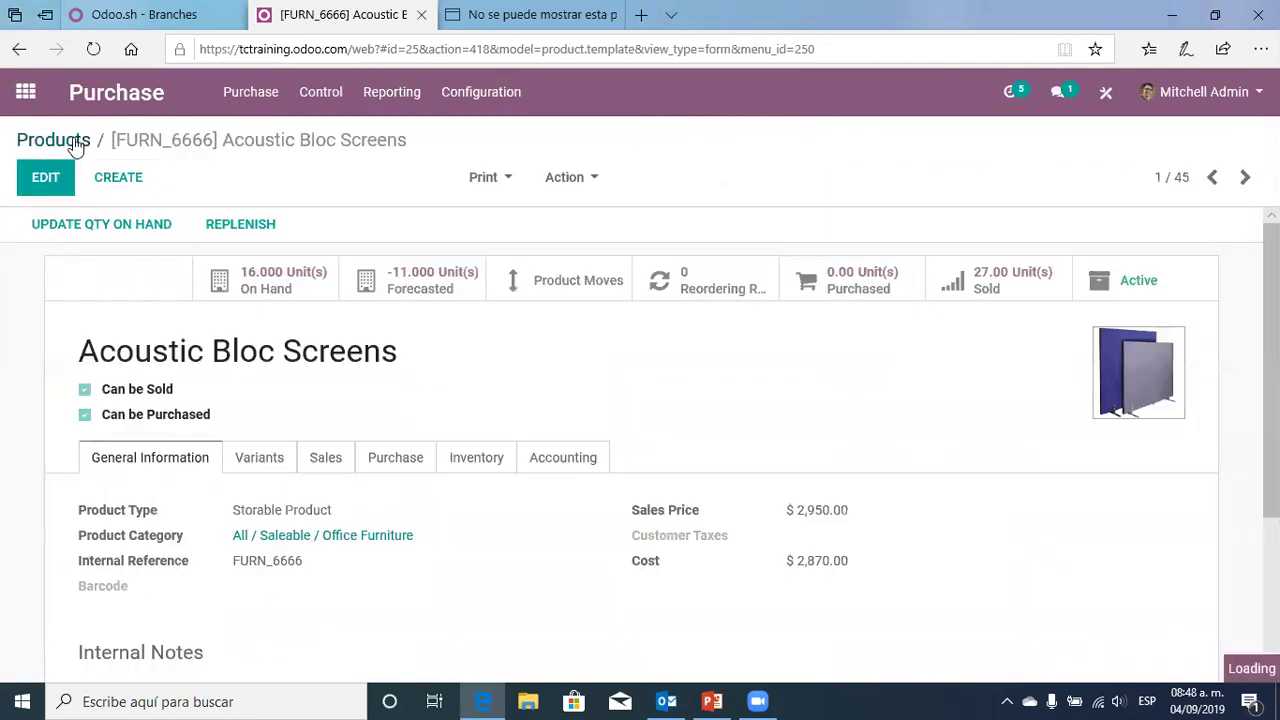
{"action": "left_click", "coordinate": [42, 145]}
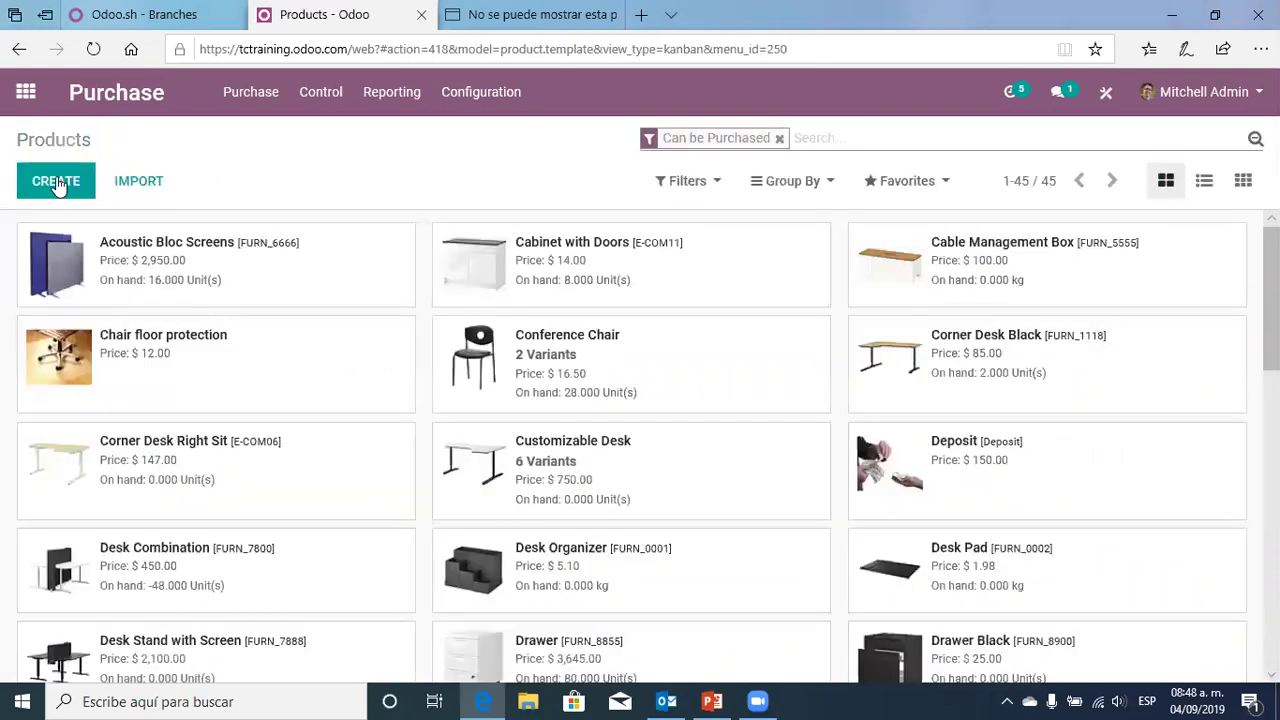
Create a new product named Test product with the product type Storable Product
{"action": "left_click", "coordinate": [57, 183]}
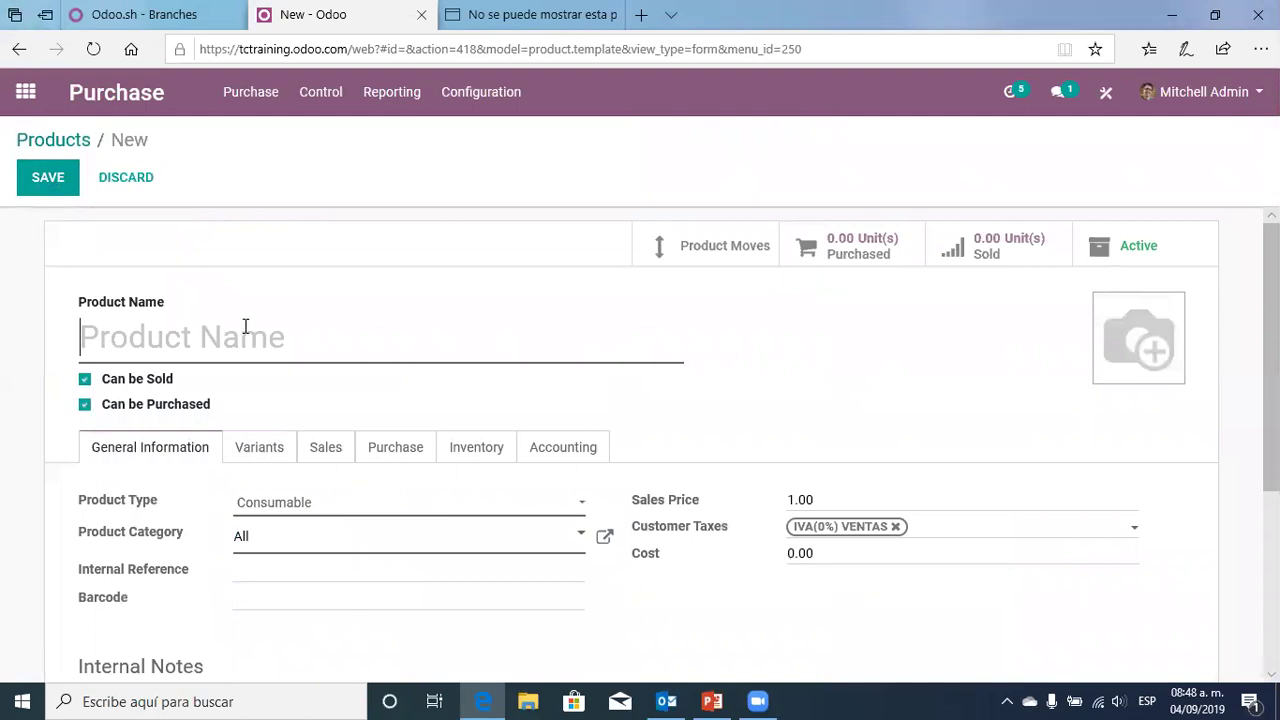
{"action": "type", "text": "T"}
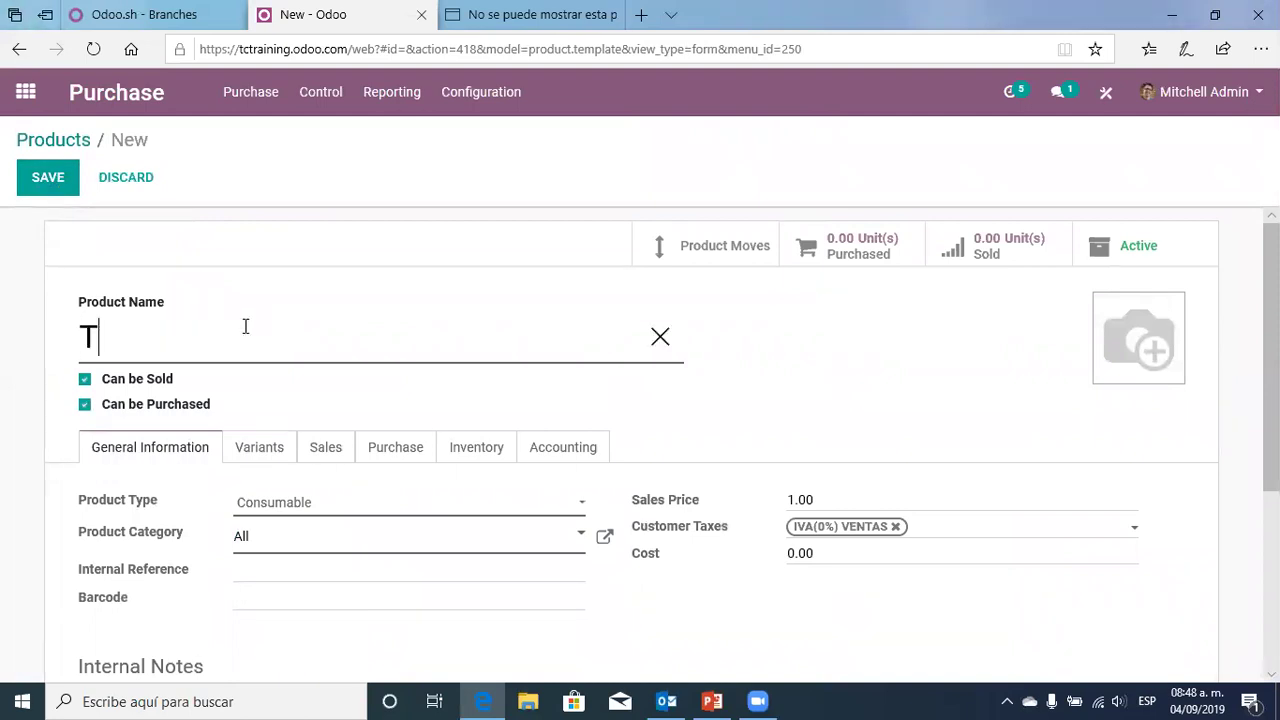
{"action": "type", "text": "est product"}
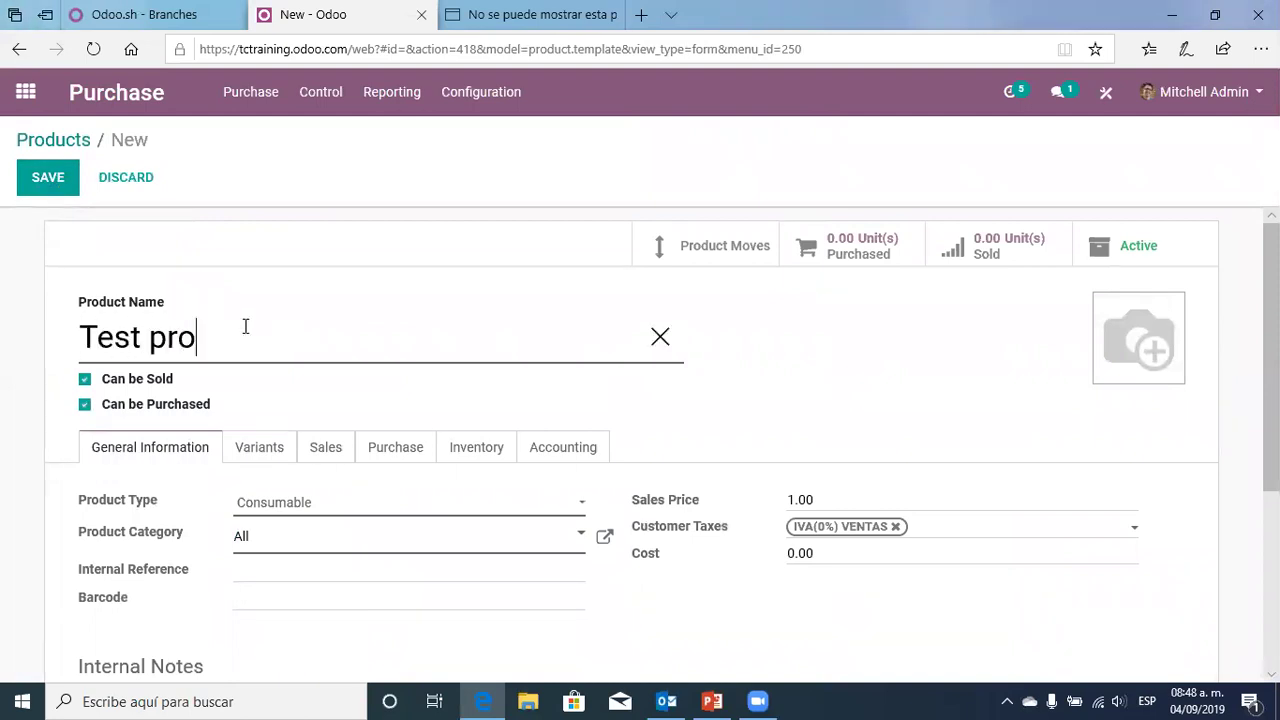
{"action": "left_click", "coordinate": [902, 365]}
{"action": "left_click", "coordinate": [366, 507]}
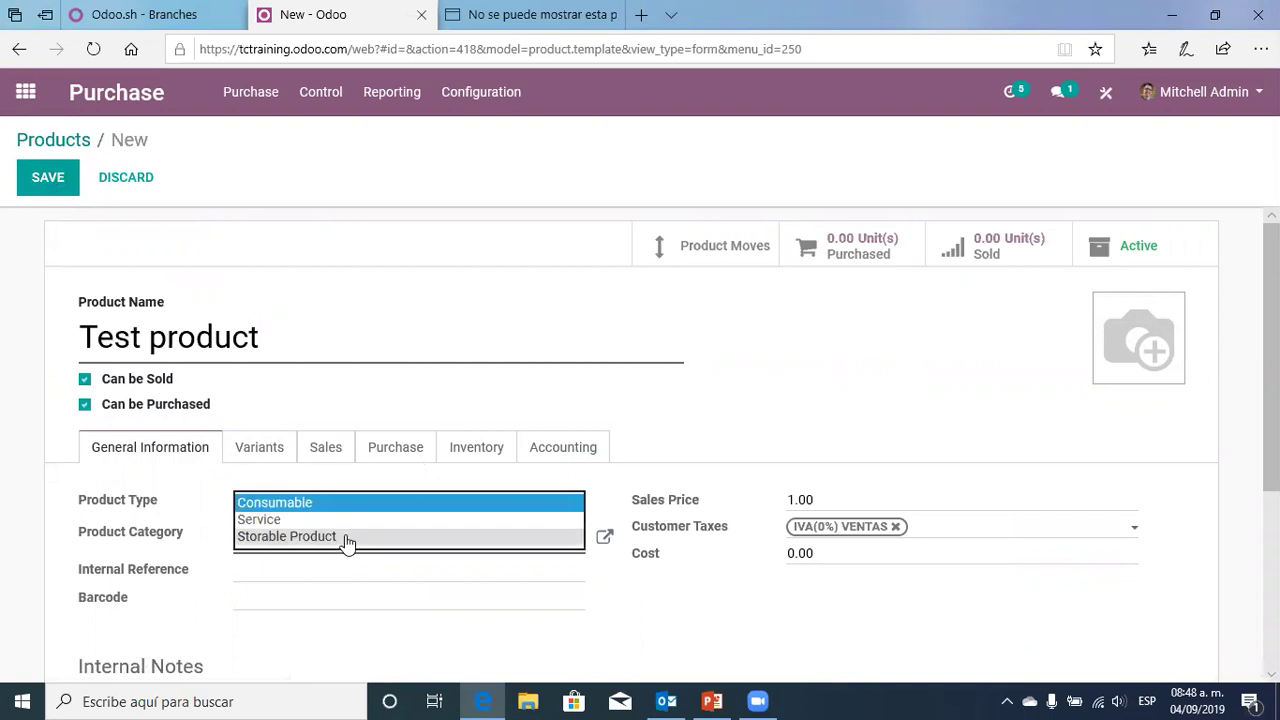
{"action": "left_click", "coordinate": [347, 540]}
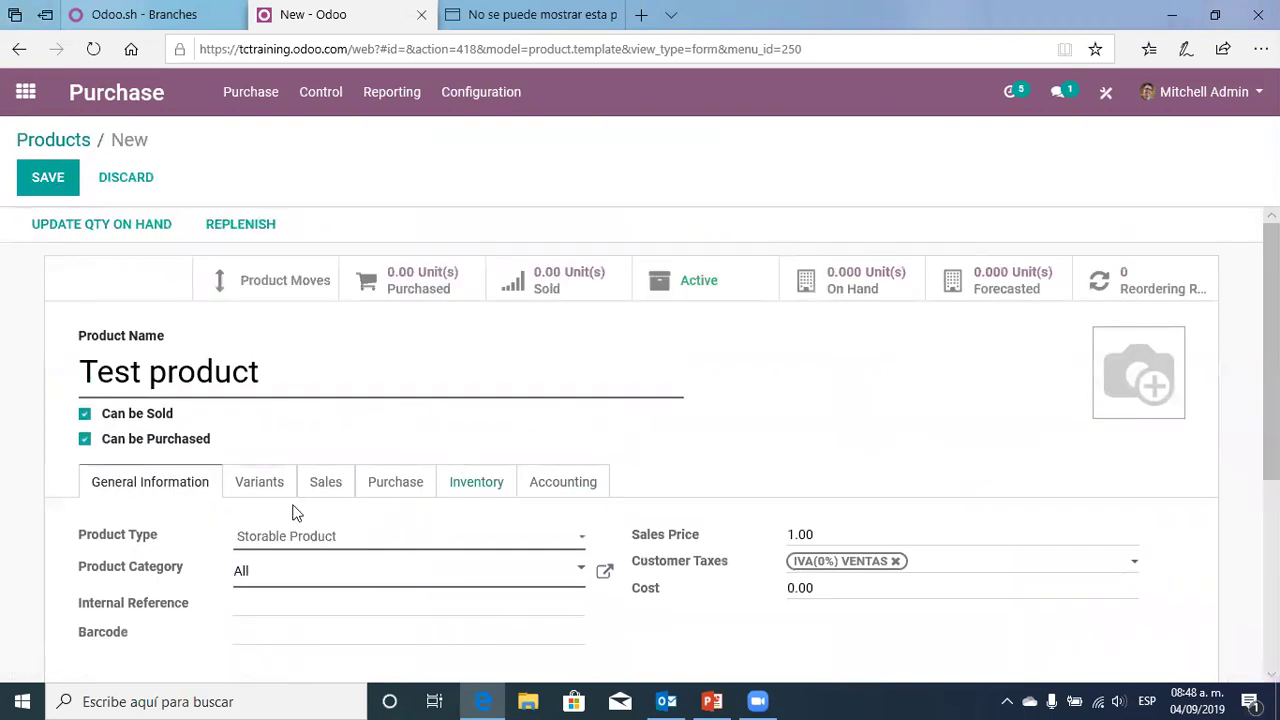
Add Azure Interior as a vendor of Test product with a delivery lead time of 2 days and a price of 20
{"action": "scroll", "coordinate": [265, 500], "scroll_direction": "down", "scroll_amount": 1}
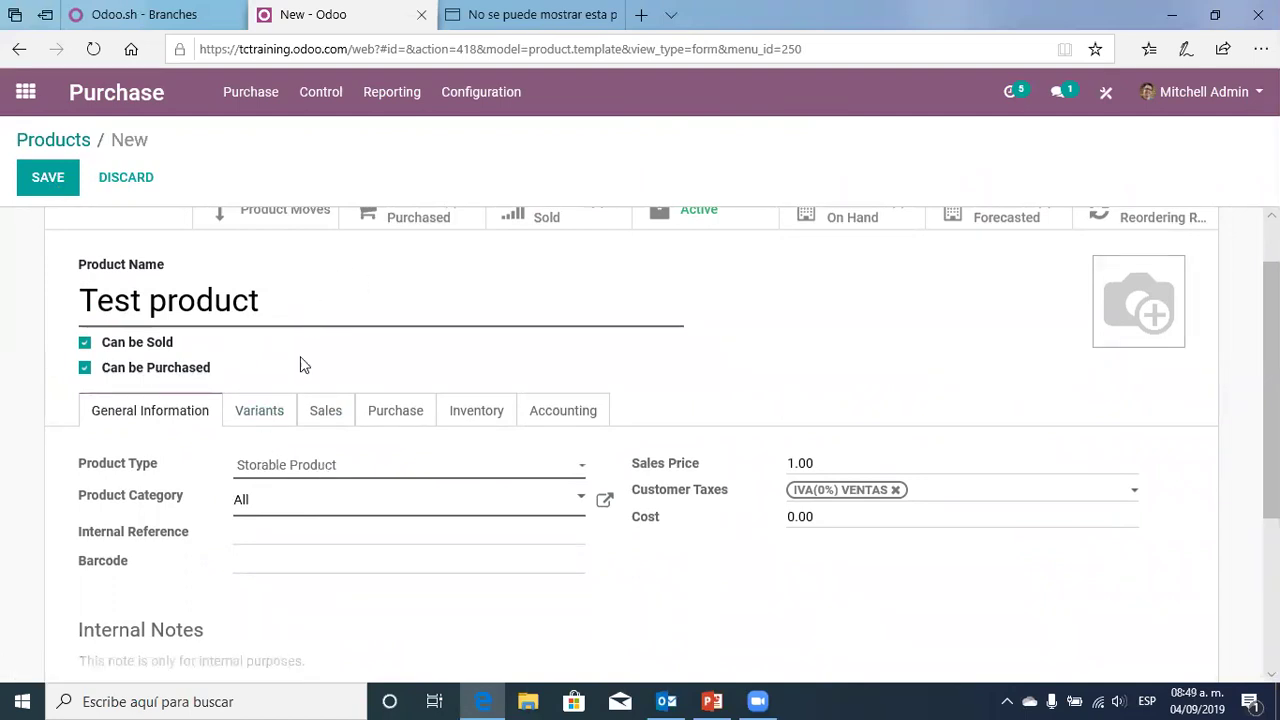
{"action": "left_click", "coordinate": [395, 418]}
{"action": "left_click", "coordinate": [112, 542]}
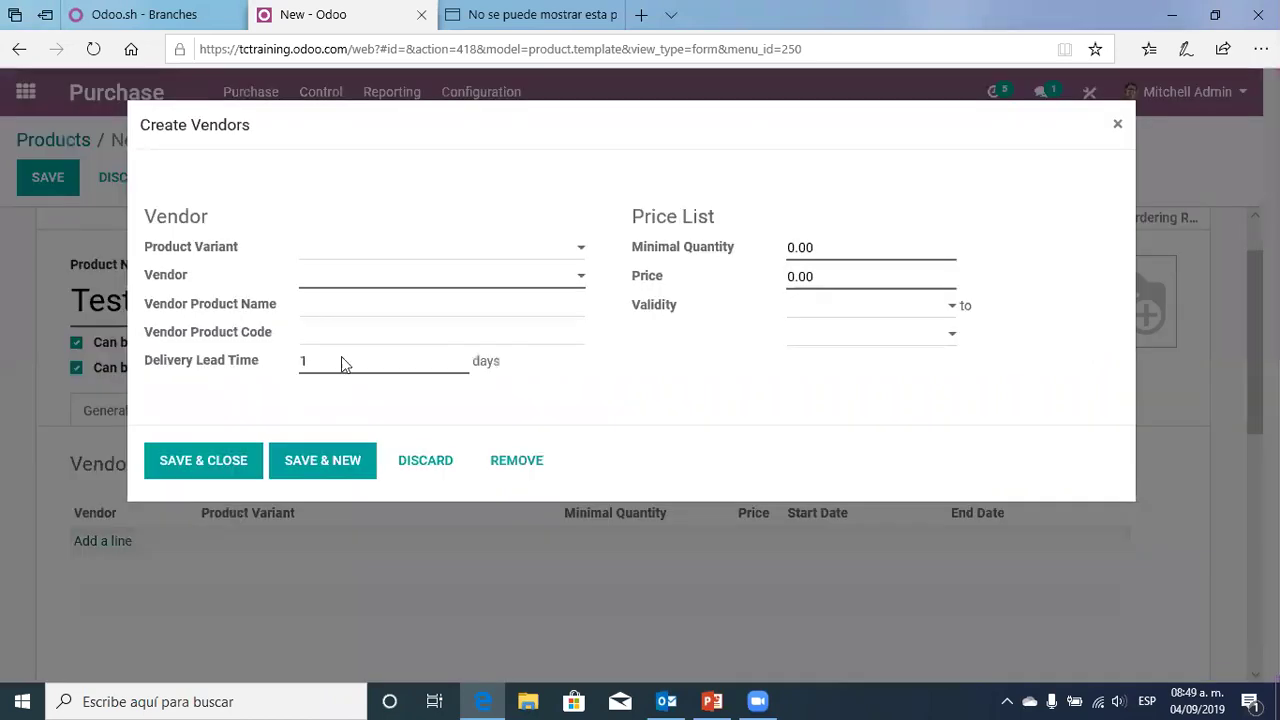
{"action": "left_click", "coordinate": [329, 284]}
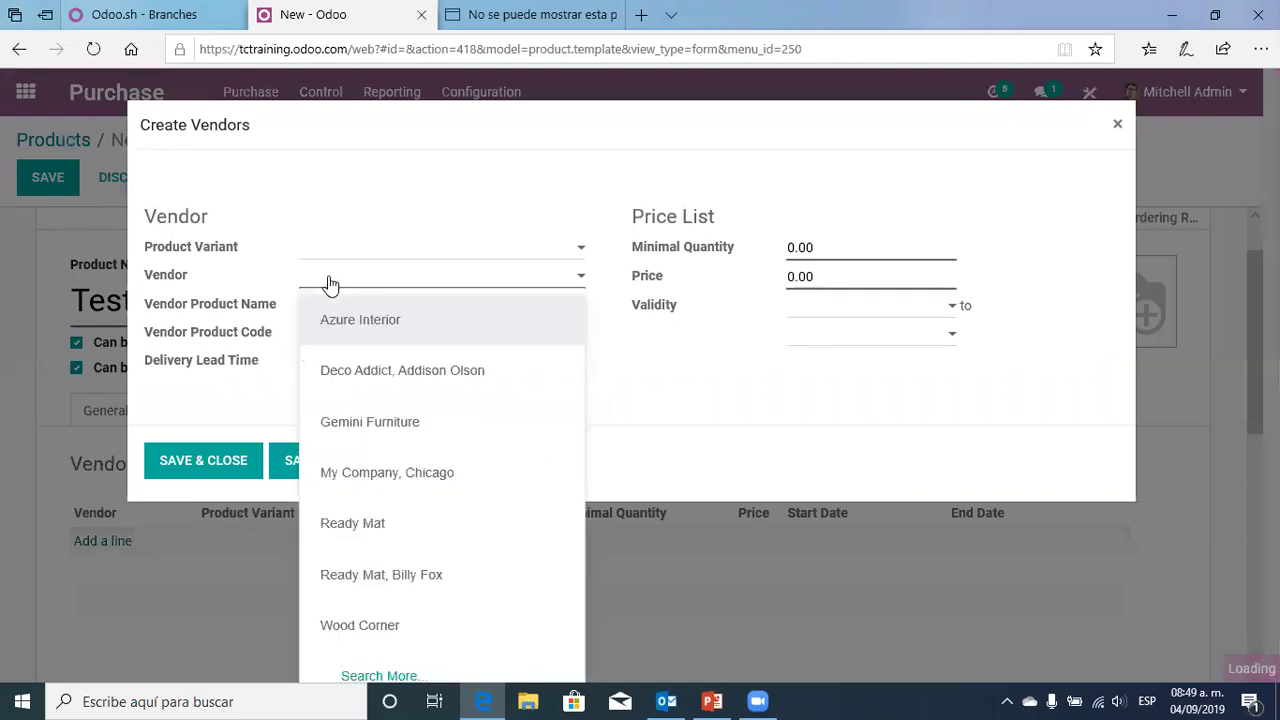
{"action": "left_click", "coordinate": [362, 320]}
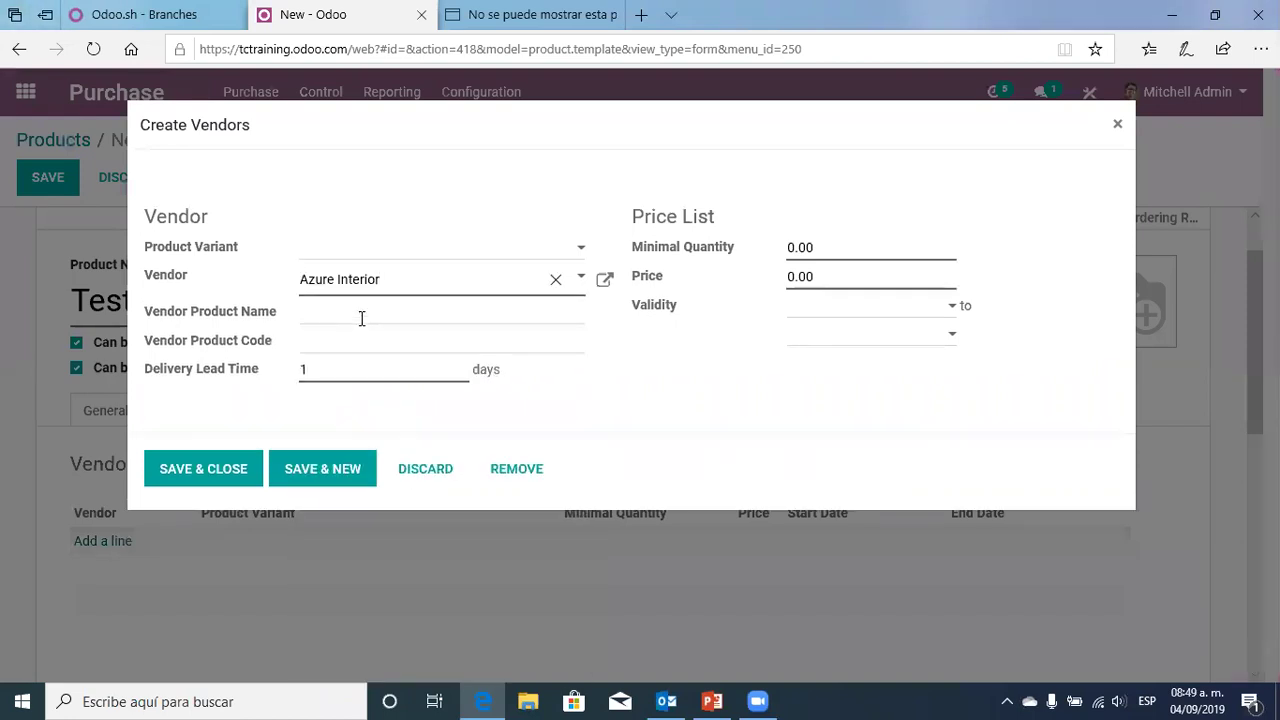
{"action": "left_click_drag", "start_coordinate": [343, 371], "coordinate": [262, 376]}
{"action": "type", "text": "2"}
{"action": "left_click_drag", "start_coordinate": [836, 279], "coordinate": [759, 290]}
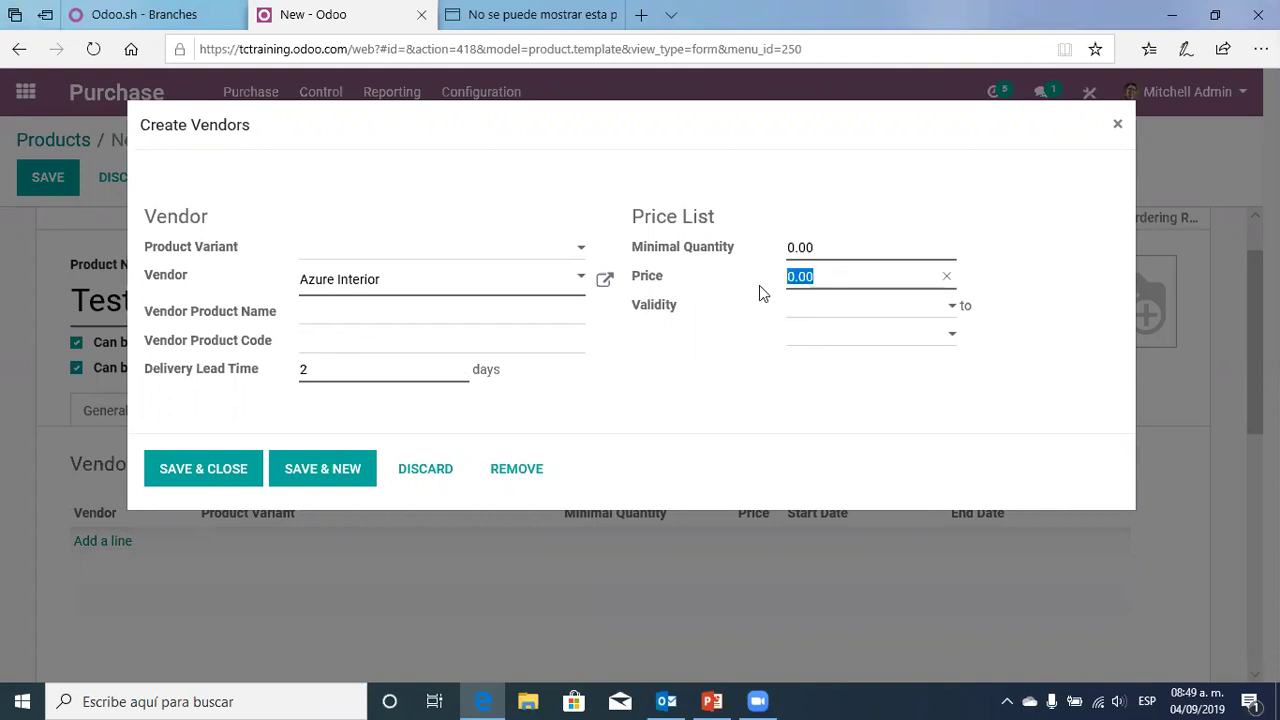
{"action": "type", "text": "20"}
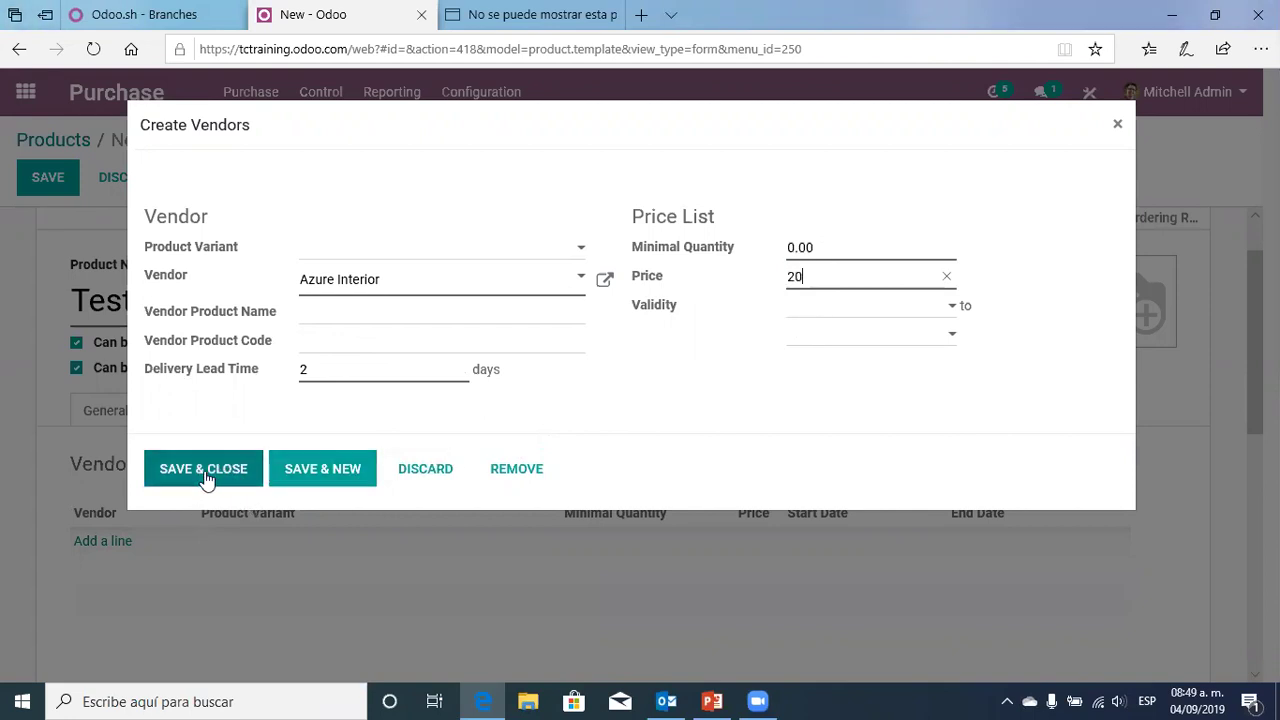
{"action": "left_click", "coordinate": [205, 470]}
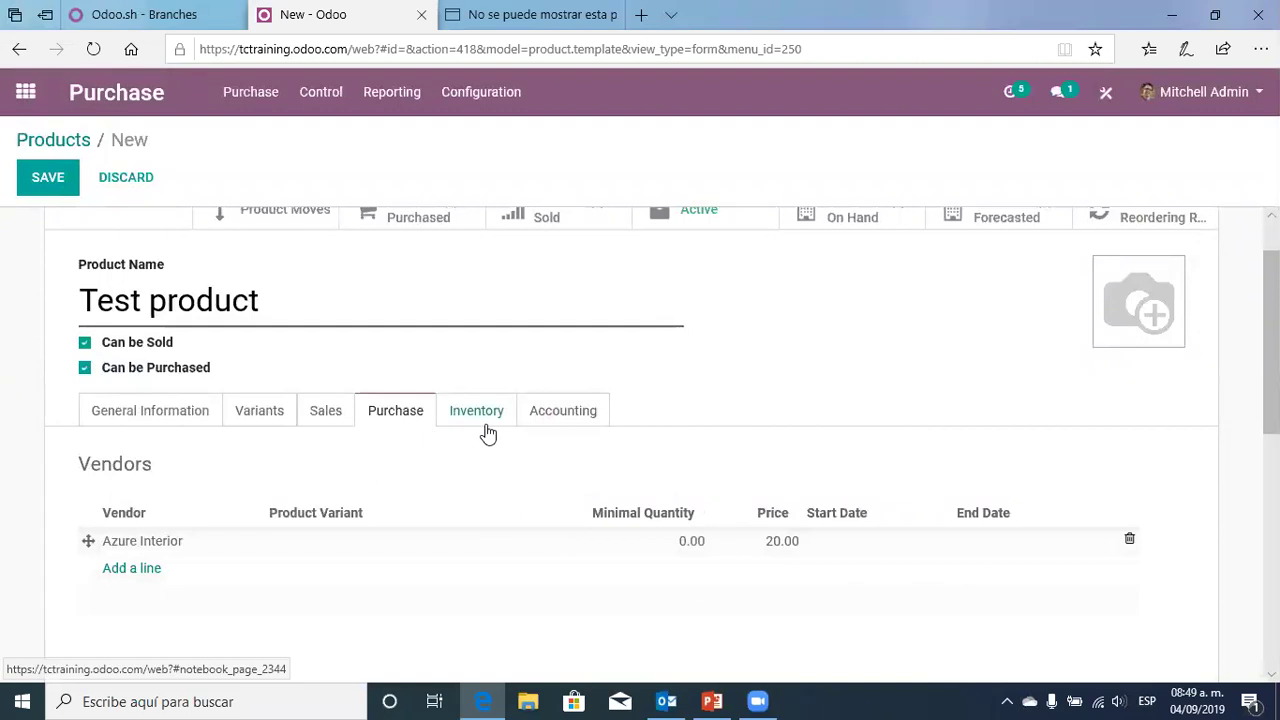
Set the minimal quantity of the Azure Interior vendor line to 1
{"action": "left_click", "coordinate": [663, 543]}
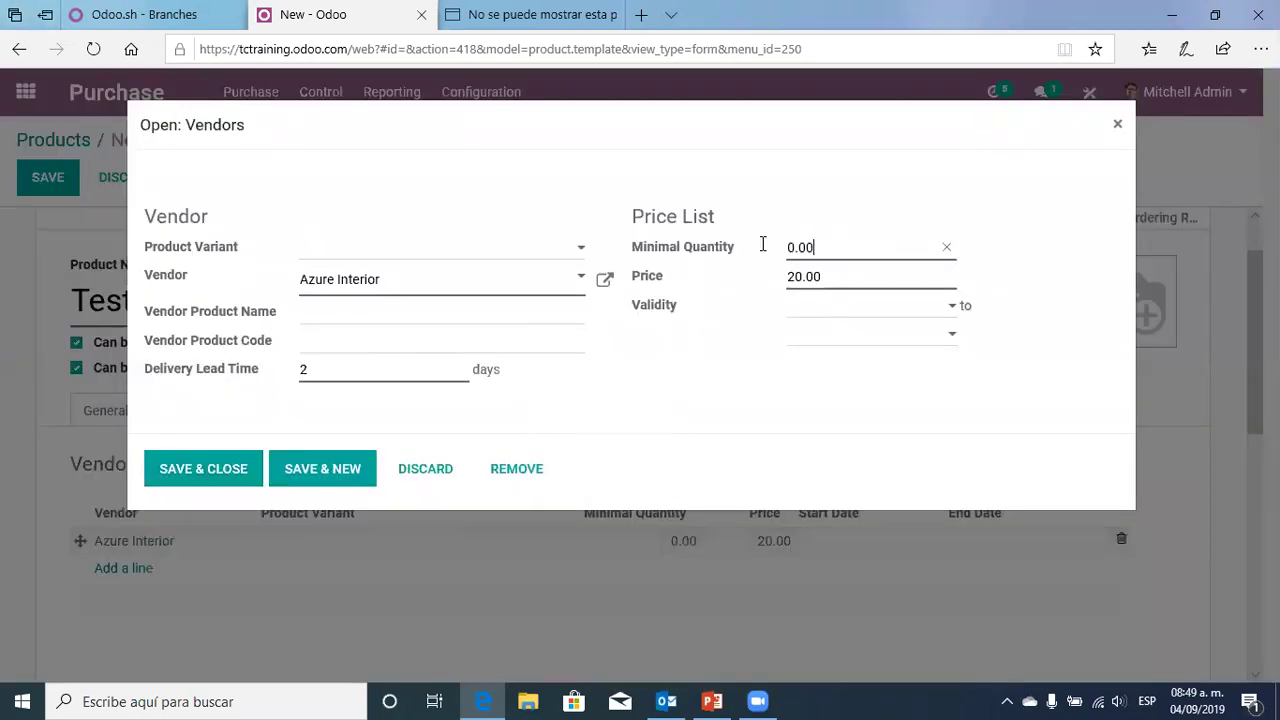
{"action": "type", "text": "1"}
{"action": "left_click", "coordinate": [231, 472]}
{"action": "left_click", "coordinate": [215, 478]}
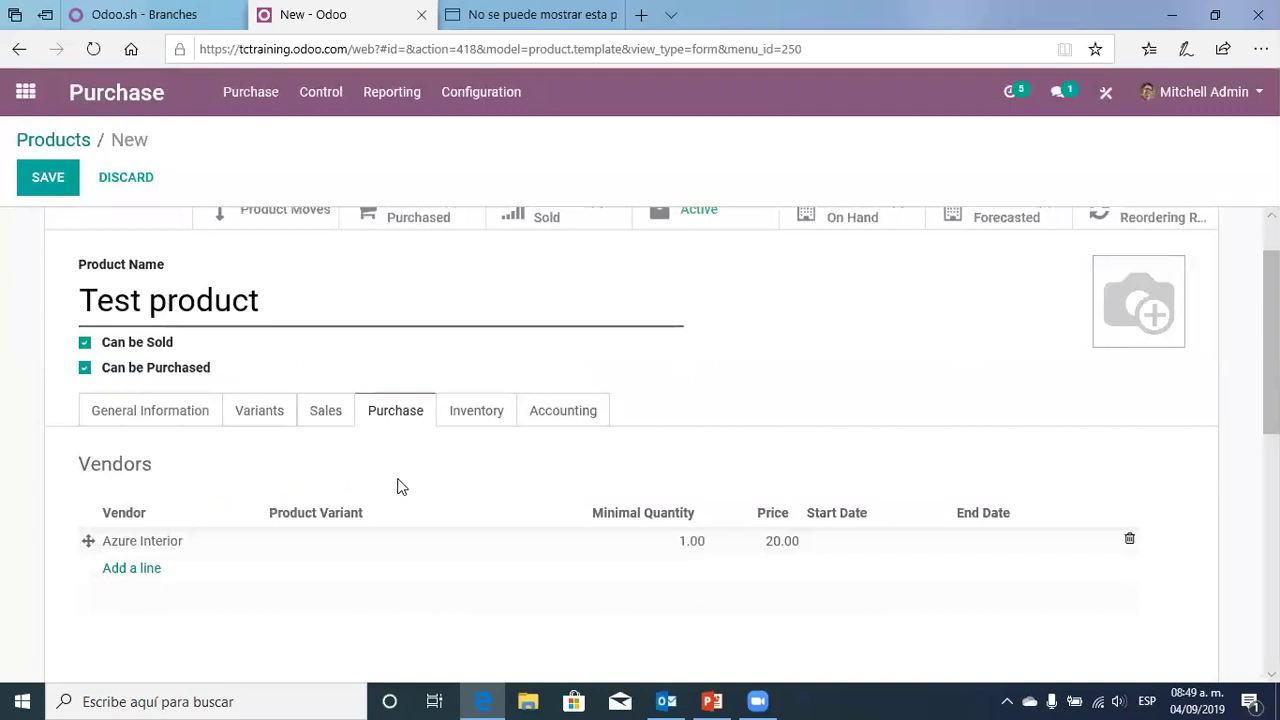
Create and save a reordering rule for Test product with minimum quantity 5, maximum quantity 15 and a lead time of 2 days to purchase
{"action": "scroll", "coordinate": [600, 367], "scroll_direction": "up", "scroll_amount": 1}
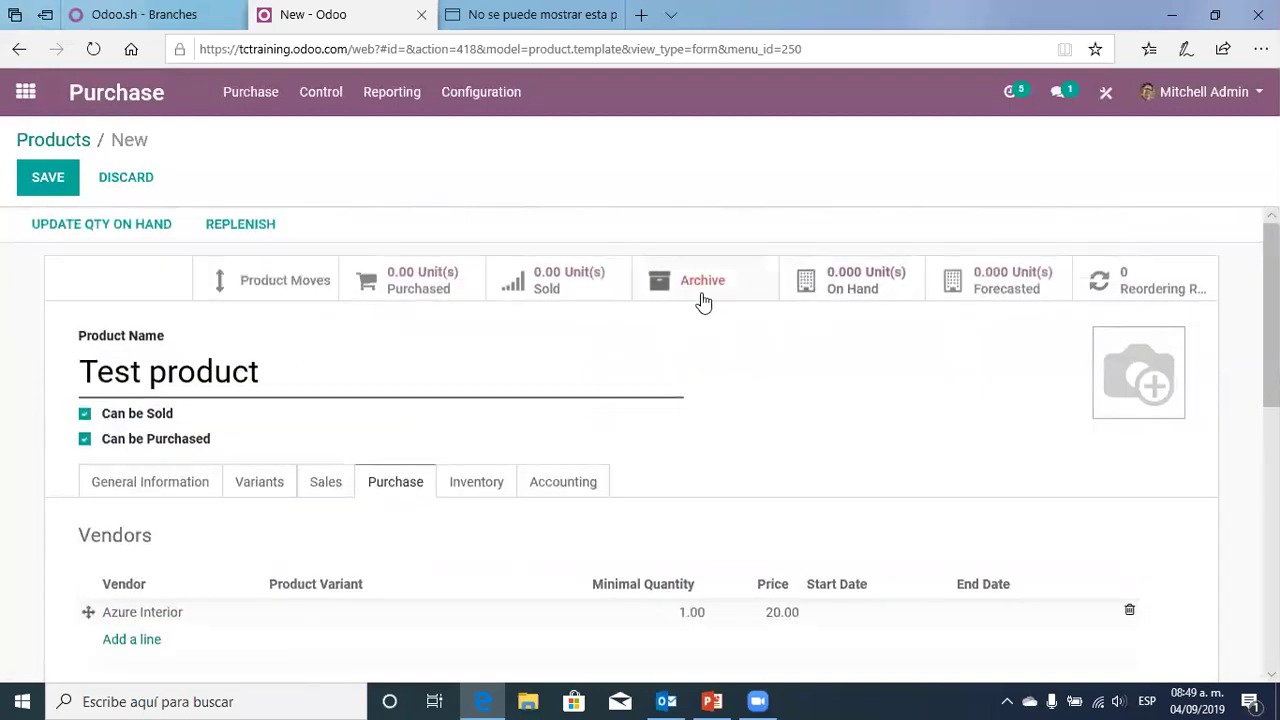
{"action": "left_click", "coordinate": [1115, 275]}
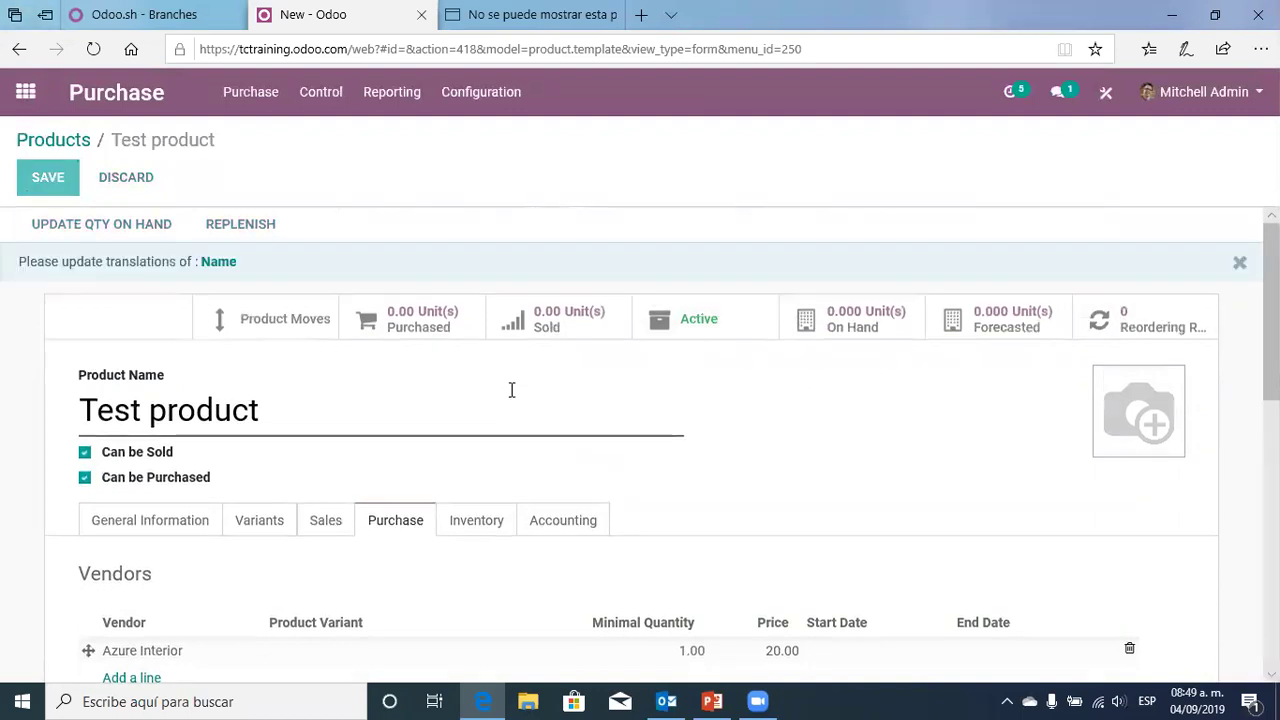
{"action": "left_click", "coordinate": [62, 197]}
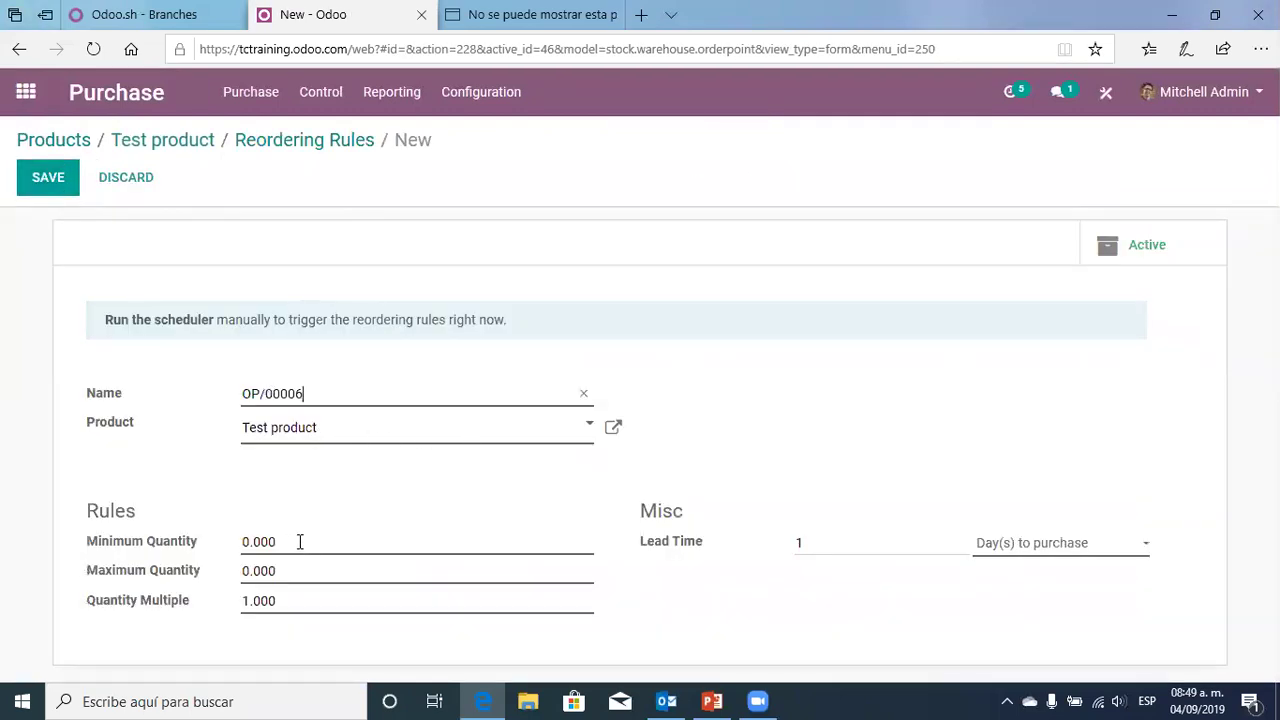
{"action": "left_click", "coordinate": [175, 543]}
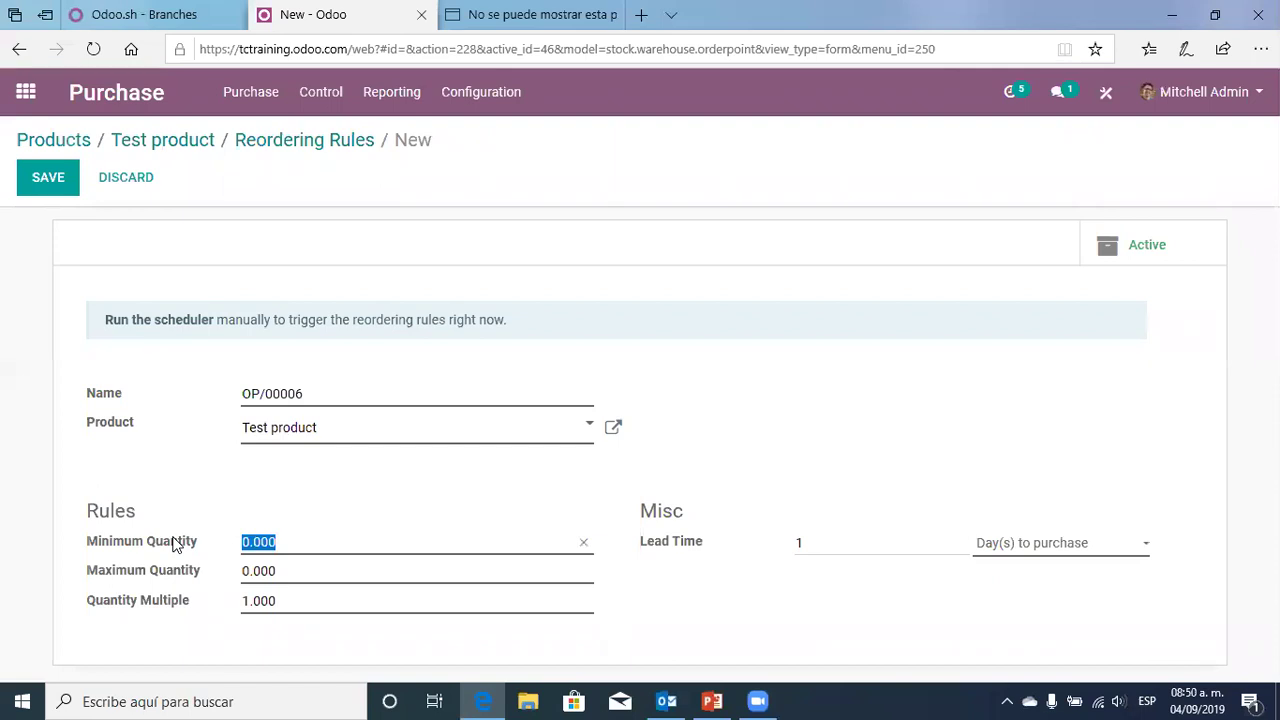
{"action": "type", "text": "5"}
{"action": "left_click", "coordinate": [276, 571]}
{"action": "left_click", "coordinate": [217, 571]}
{"action": "type", "text": "15"}
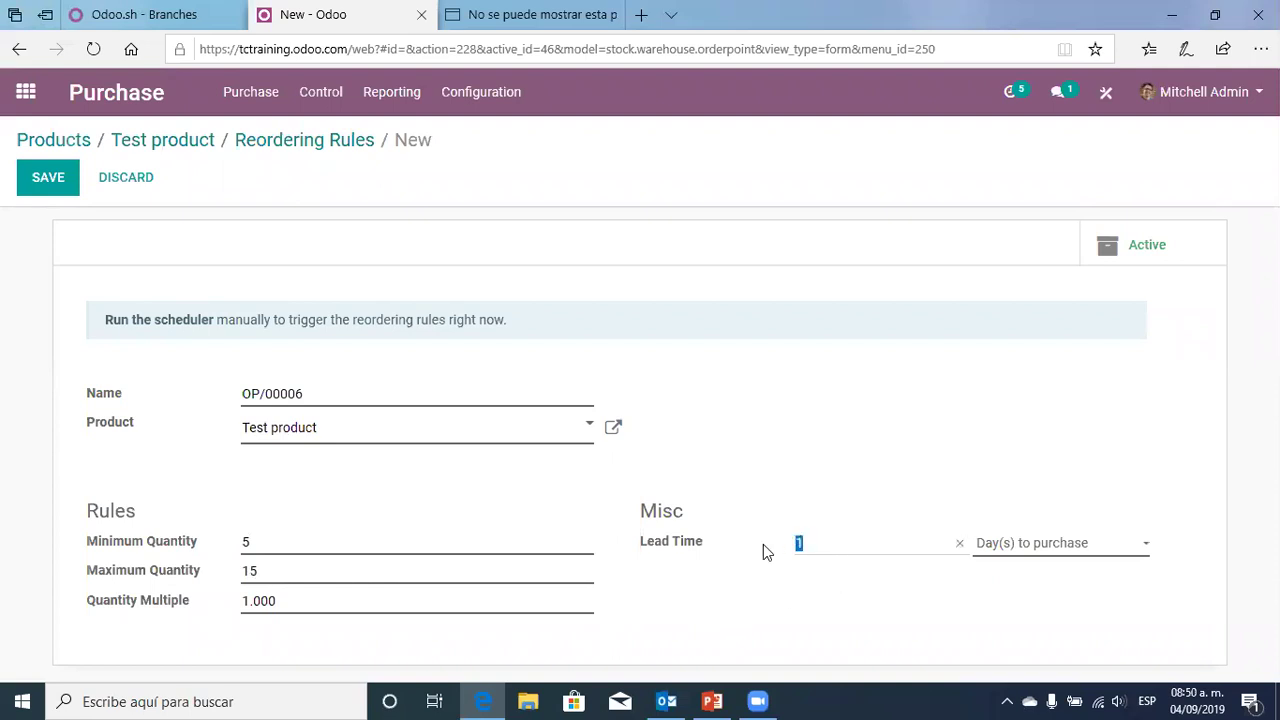
{"action": "type", "text": "2"}
{"action": "left_click", "coordinate": [45, 184]}
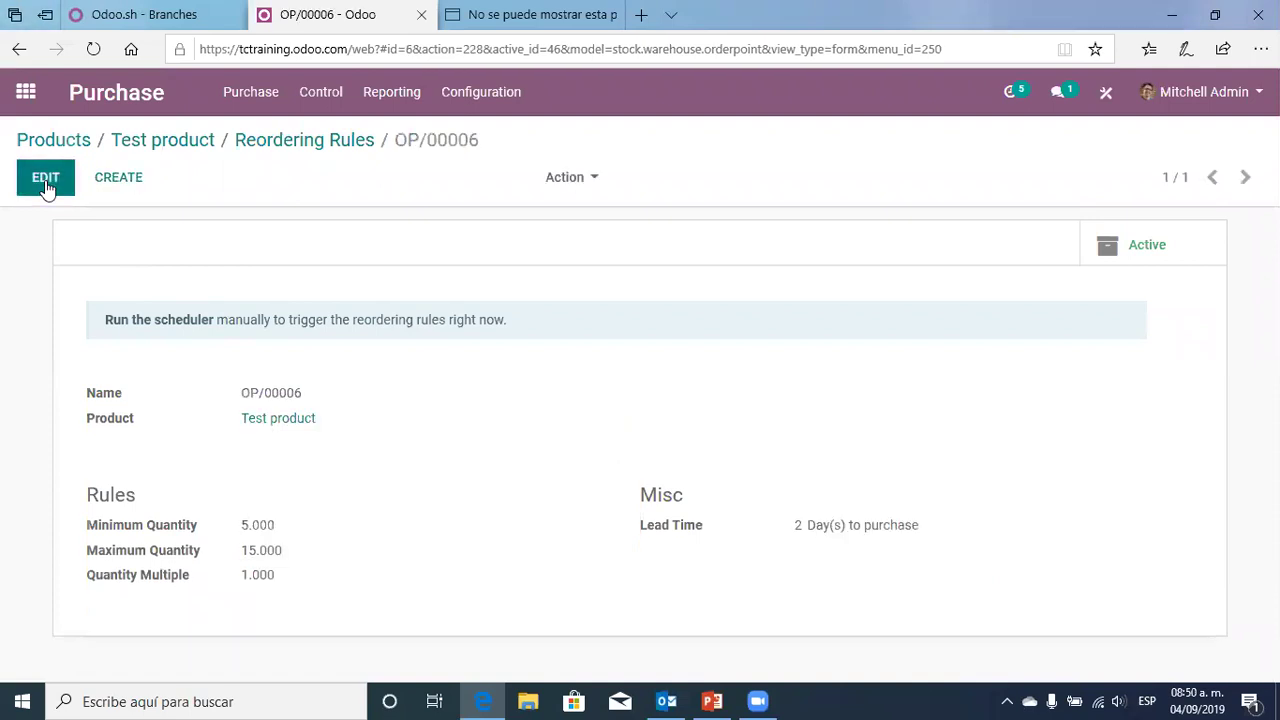
Return to Test product, review its form with the reordering limits, and go back to the product list
{"action": "left_click", "coordinate": [293, 145]}
{"action": "left_click", "coordinate": [180, 148]}
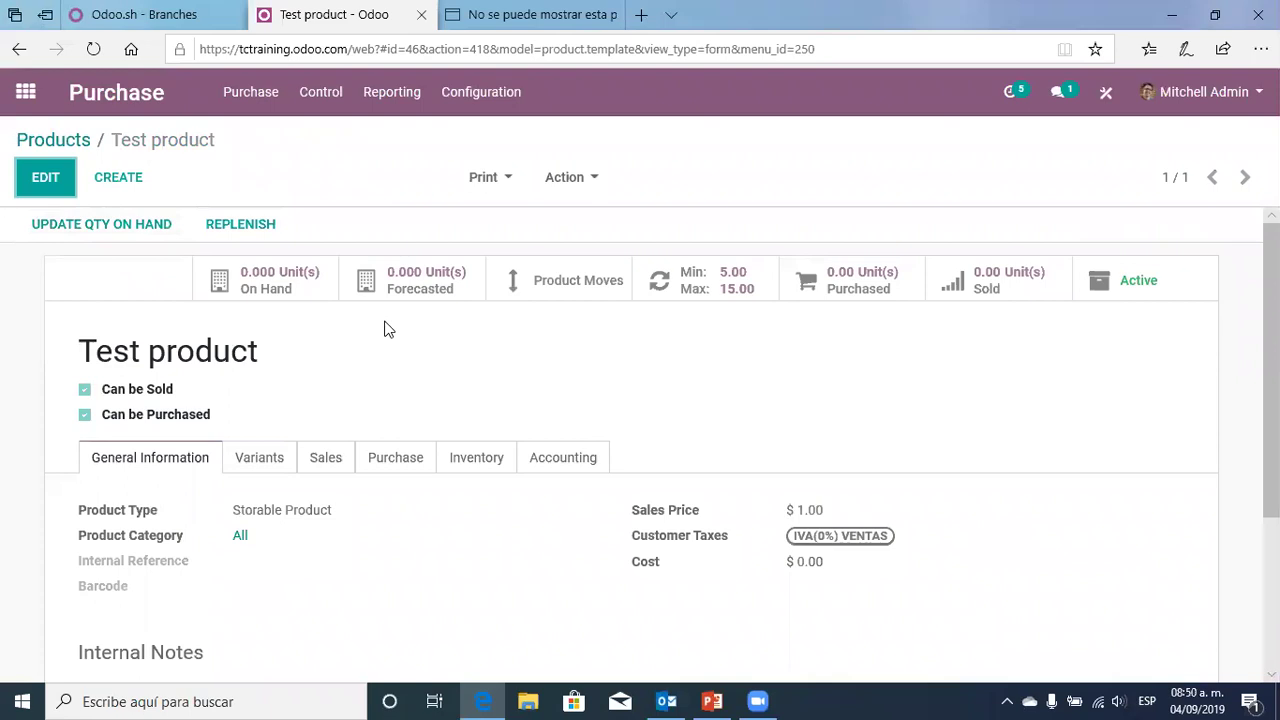
{"action": "scroll", "coordinate": [386, 330], "scroll_direction": "down", "scroll_amount": 3}
{"action": "scroll", "coordinate": [382, 330], "scroll_direction": "up", "scroll_amount": 3}
{"action": "left_click", "coordinate": [64, 143]}
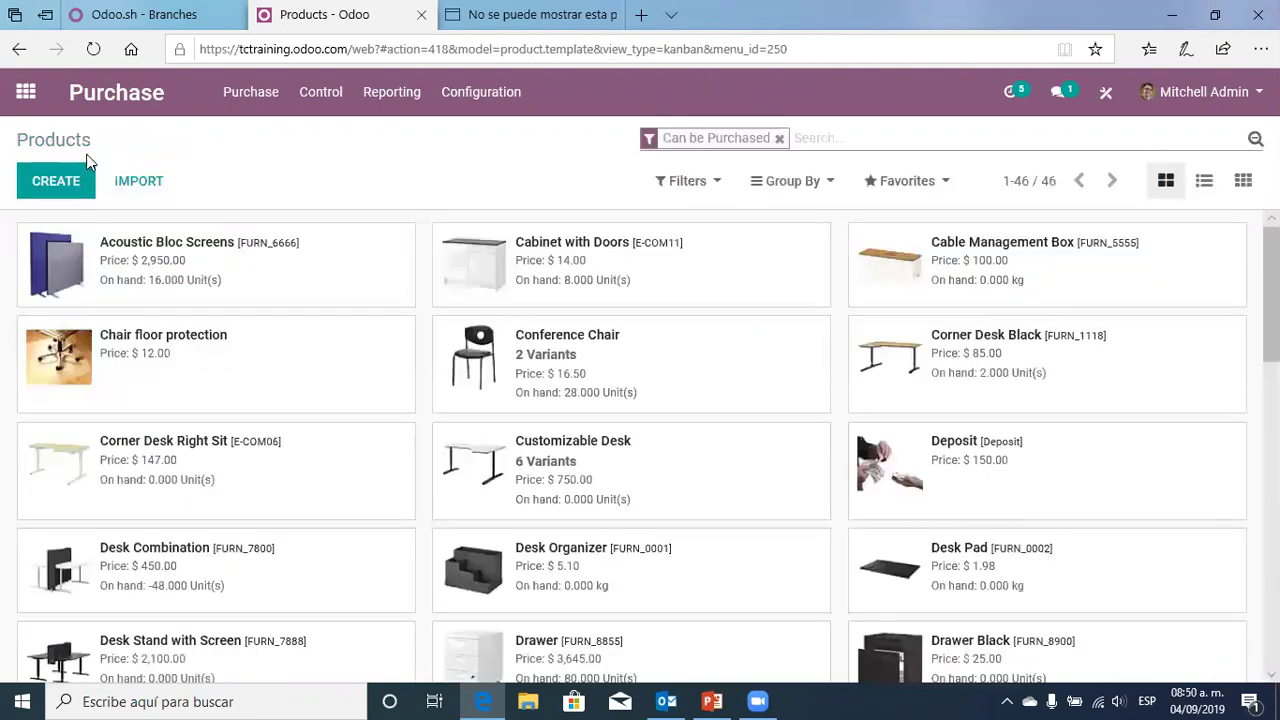
Run the Inventory scheduler to trigger the reordering rules, and check the requests for quotation list in the Purchase app
{"action": "left_click", "coordinate": [25, 101]}
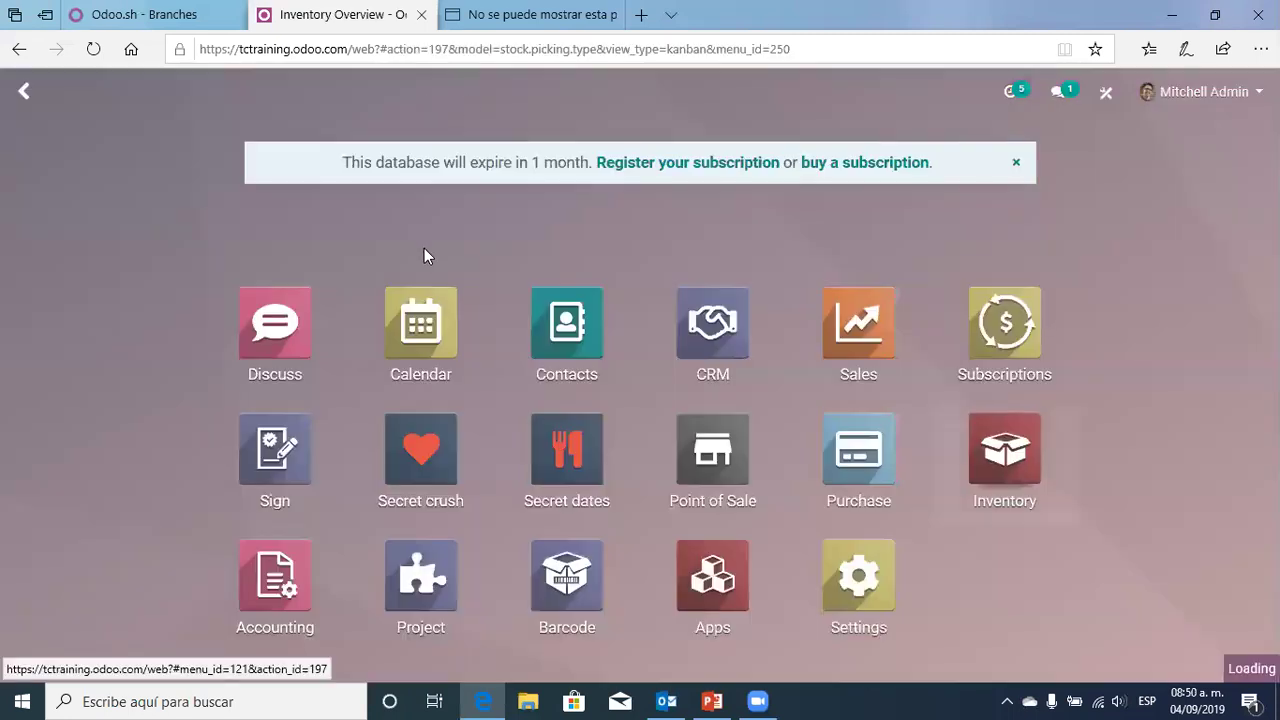
{"action": "left_click", "coordinate": [418, 91]}
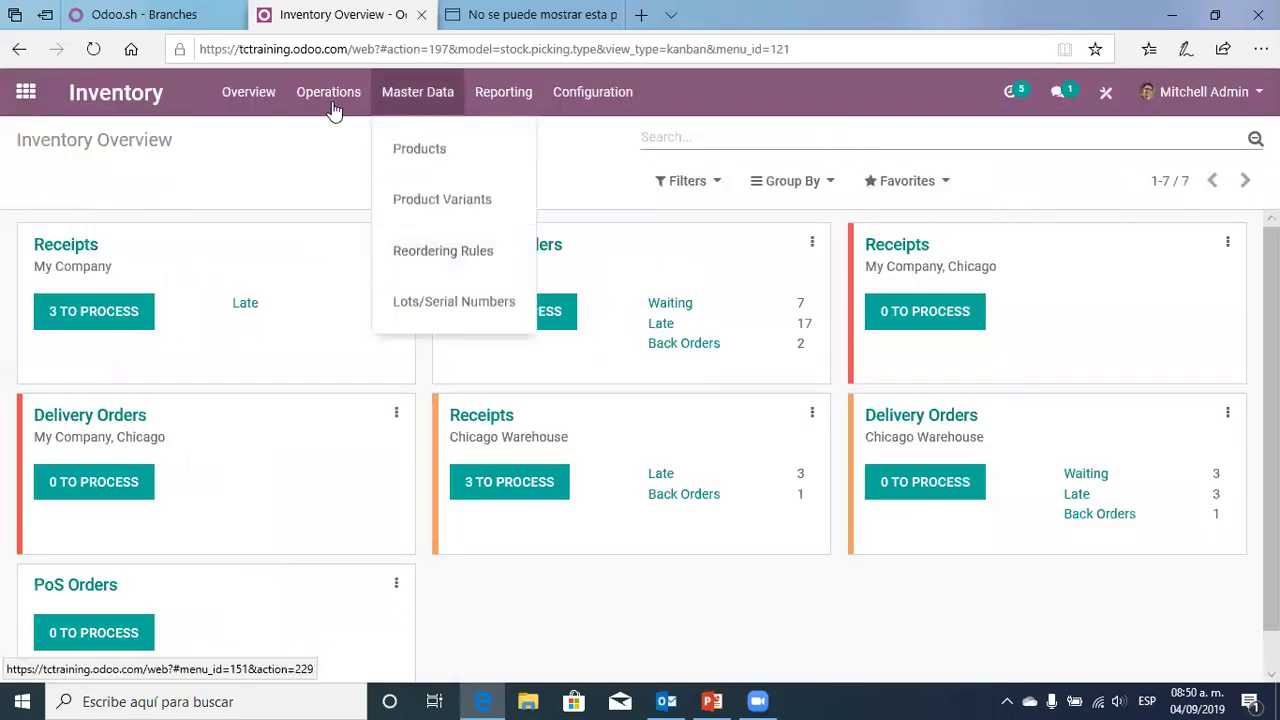
{"action": "left_click", "coordinate": [328, 91]}
{"action": "left_click", "coordinate": [346, 302]}
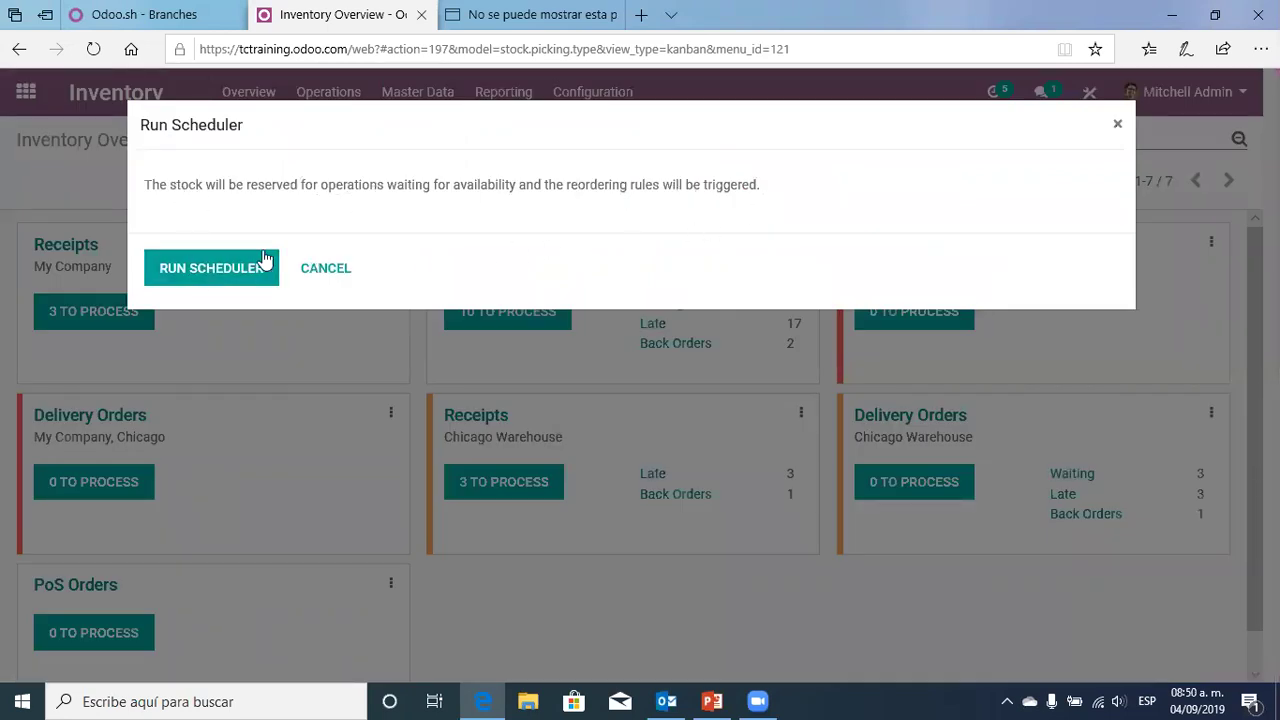
{"action": "left_click", "coordinate": [214, 268]}
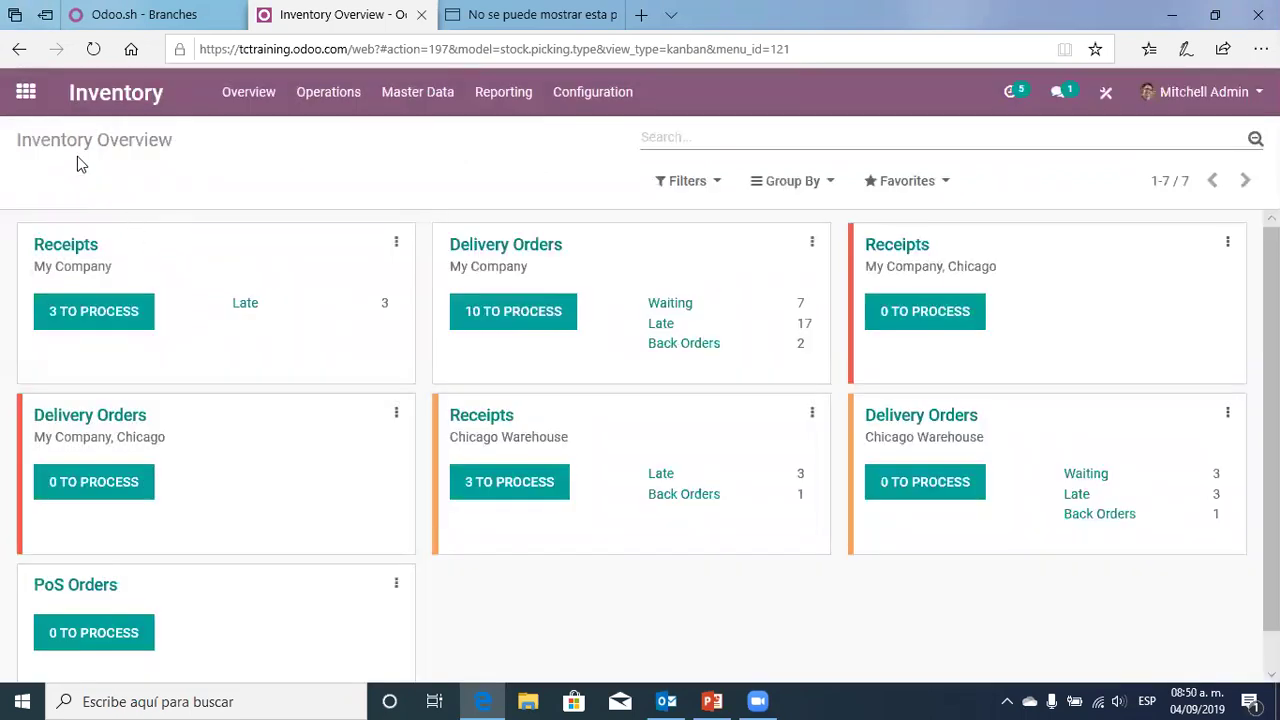
{"action": "left_click", "coordinate": [27, 96]}
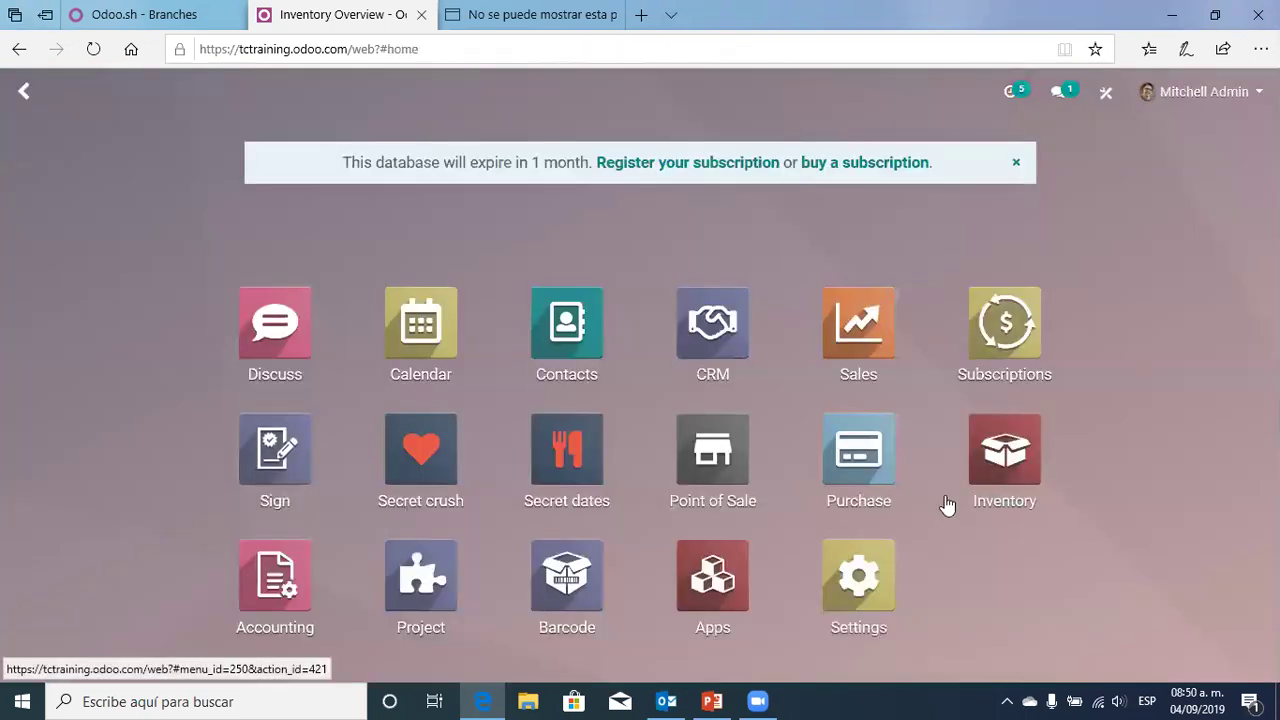
{"action": "left_click", "coordinate": [864, 455]}
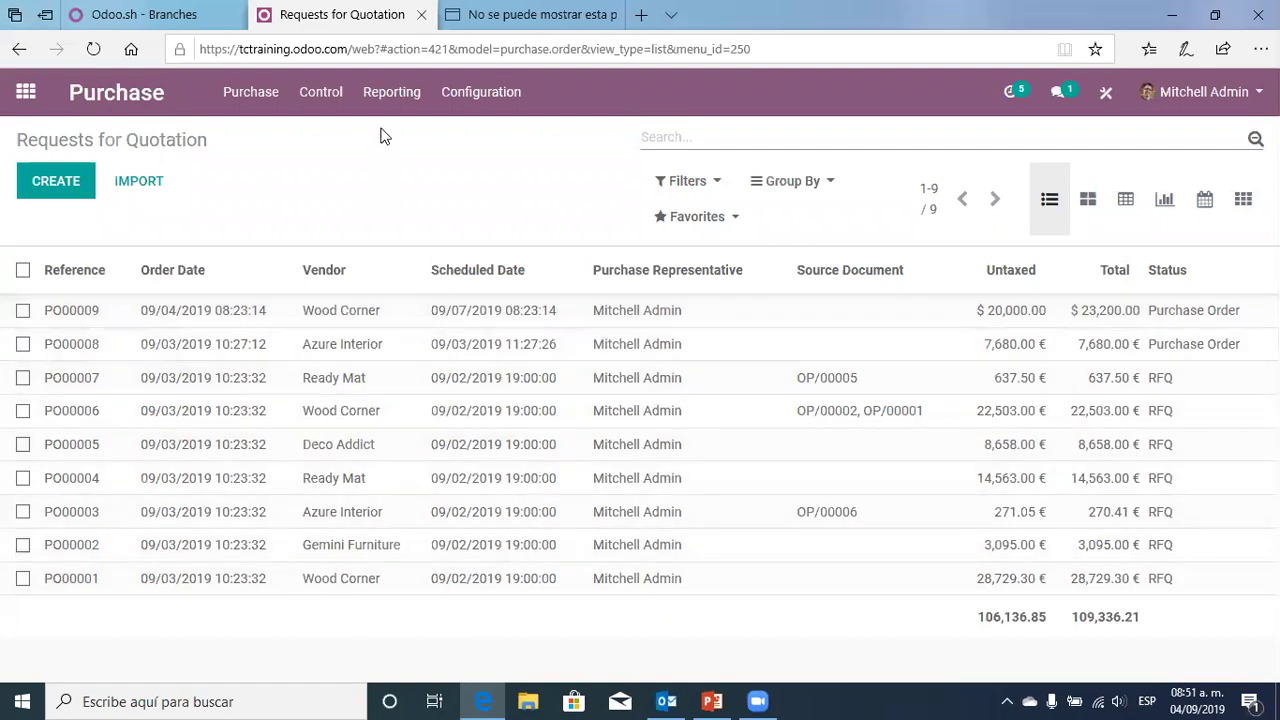
Search the purchasable products for "pro" and open Test product to check its quantities and reordering limits
{"action": "left_click", "coordinate": [273, 104]}
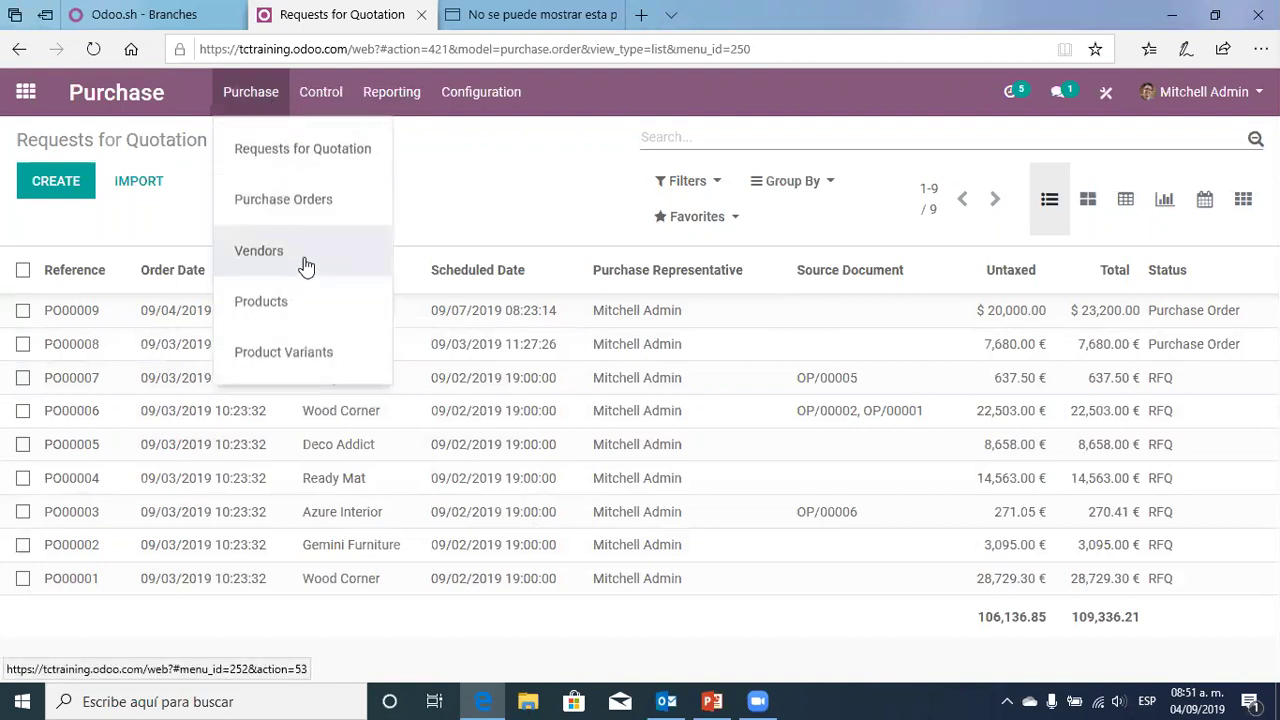
{"action": "left_click", "coordinate": [288, 320]}
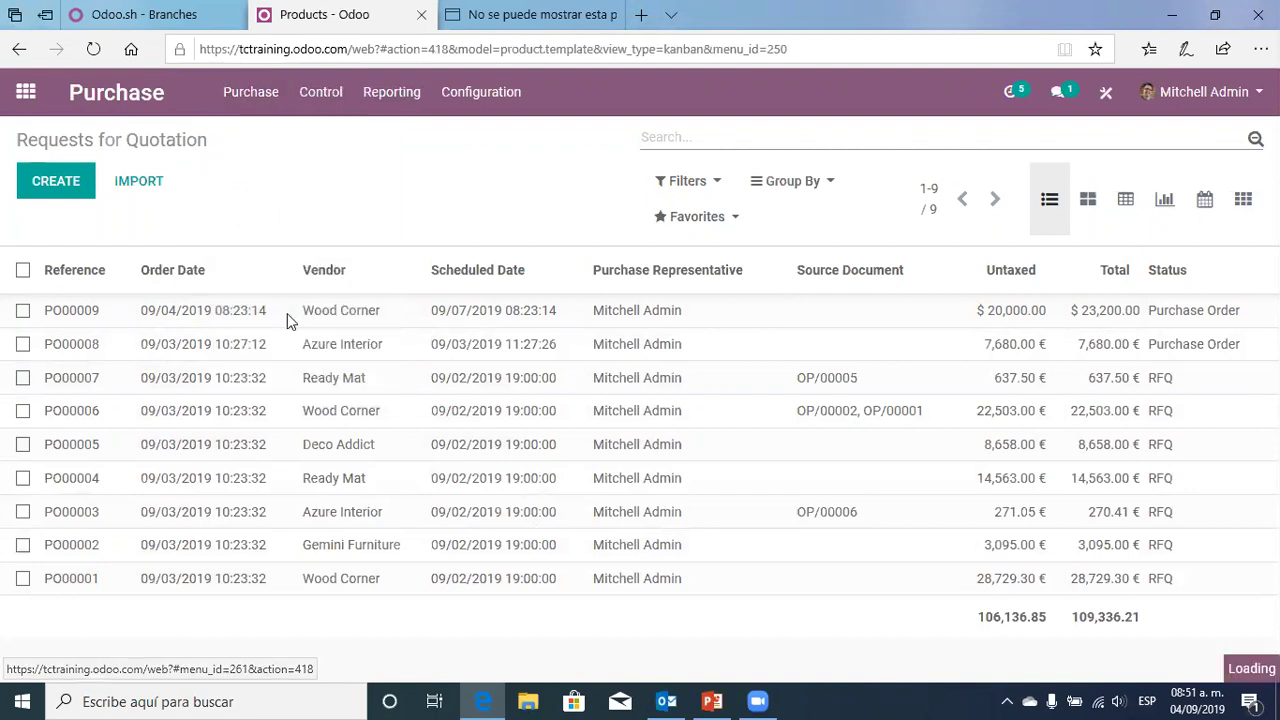
{"action": "left_click", "coordinate": [863, 143]}
{"action": "type", "text": "pro"}
{"action": "key", "text": "Return"}
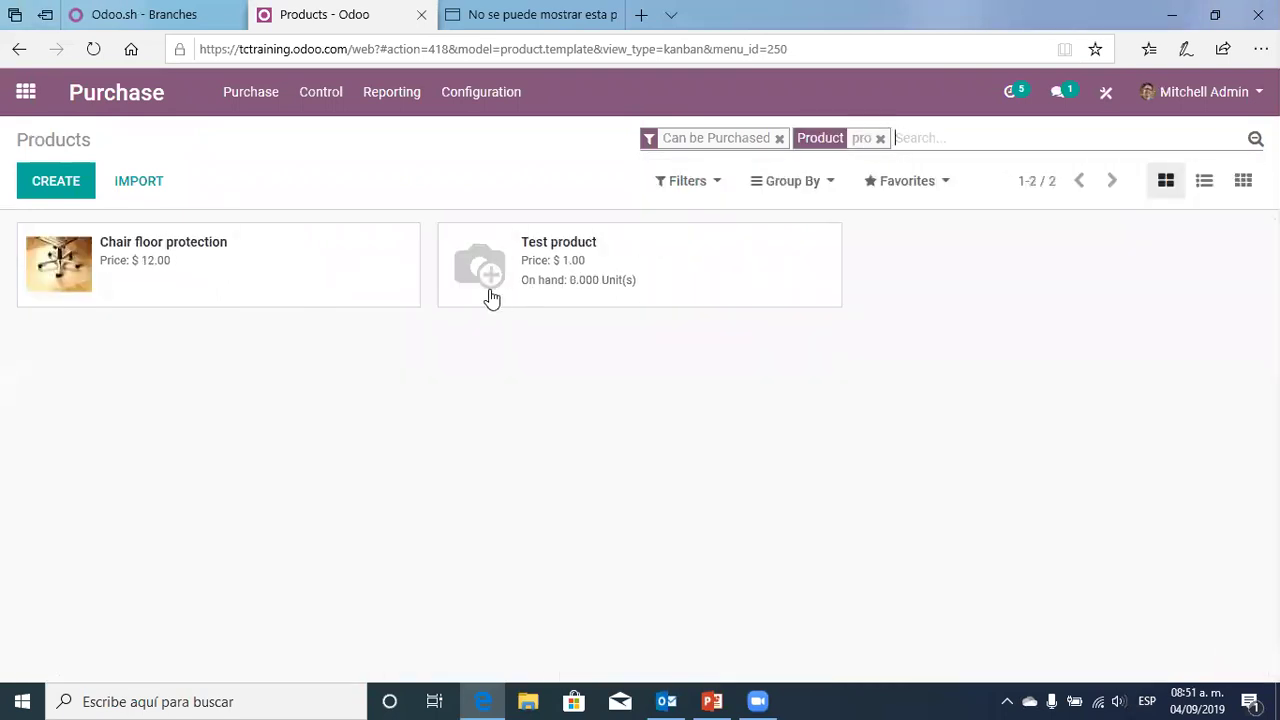
{"action": "left_click", "coordinate": [572, 266]}
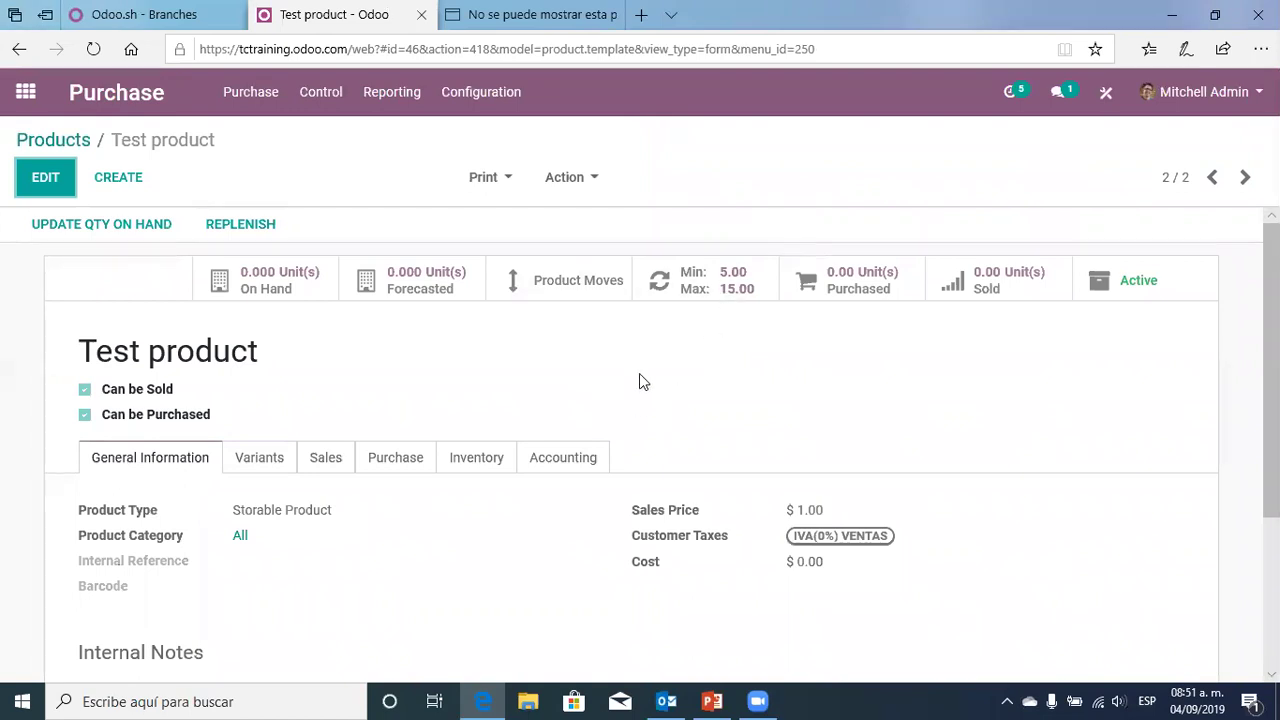
Open the on-hand quantity update for Test product
{"action": "left_click", "coordinate": [285, 290]}
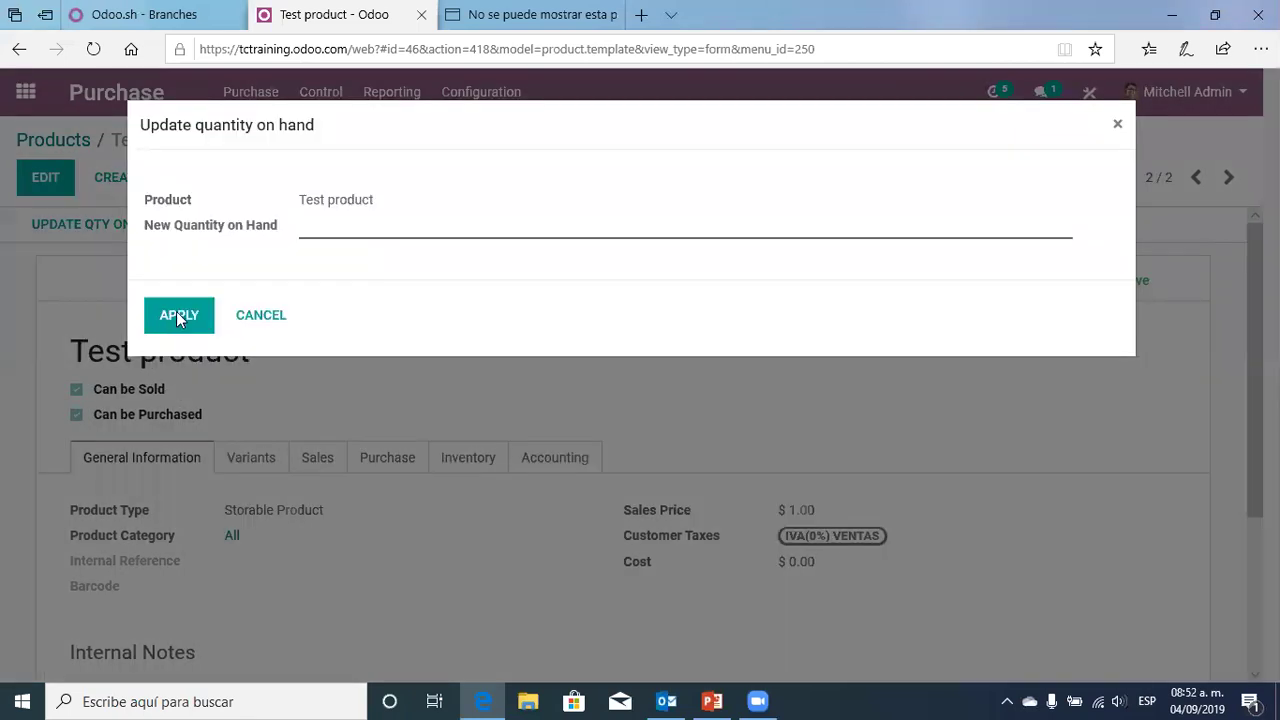
Update the Test product's quantity on hand to 5 units
{"action": "type", "text": "5"}
{"action": "left_click", "coordinate": [176, 315]}
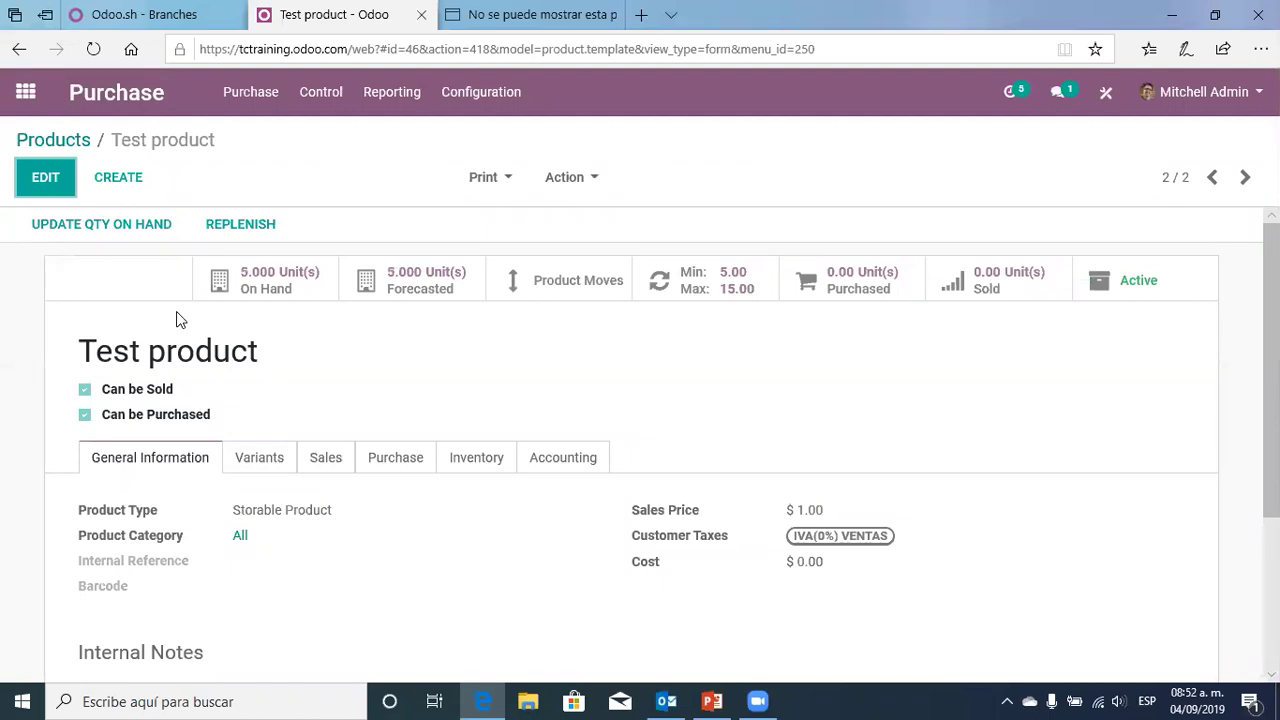
Check the Test product's vendor list and the details of its reordering rule, and return to the product list
{"action": "left_click", "coordinate": [409, 467]}
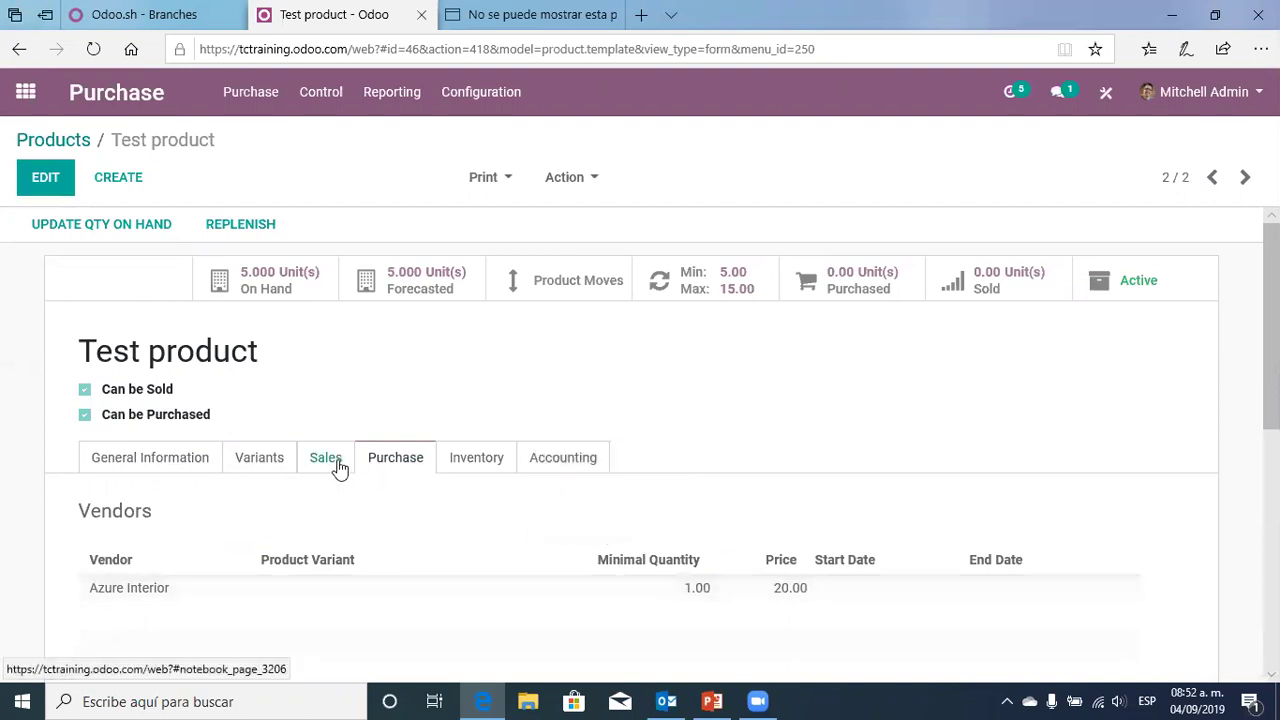
{"action": "left_click", "coordinate": [677, 281]}
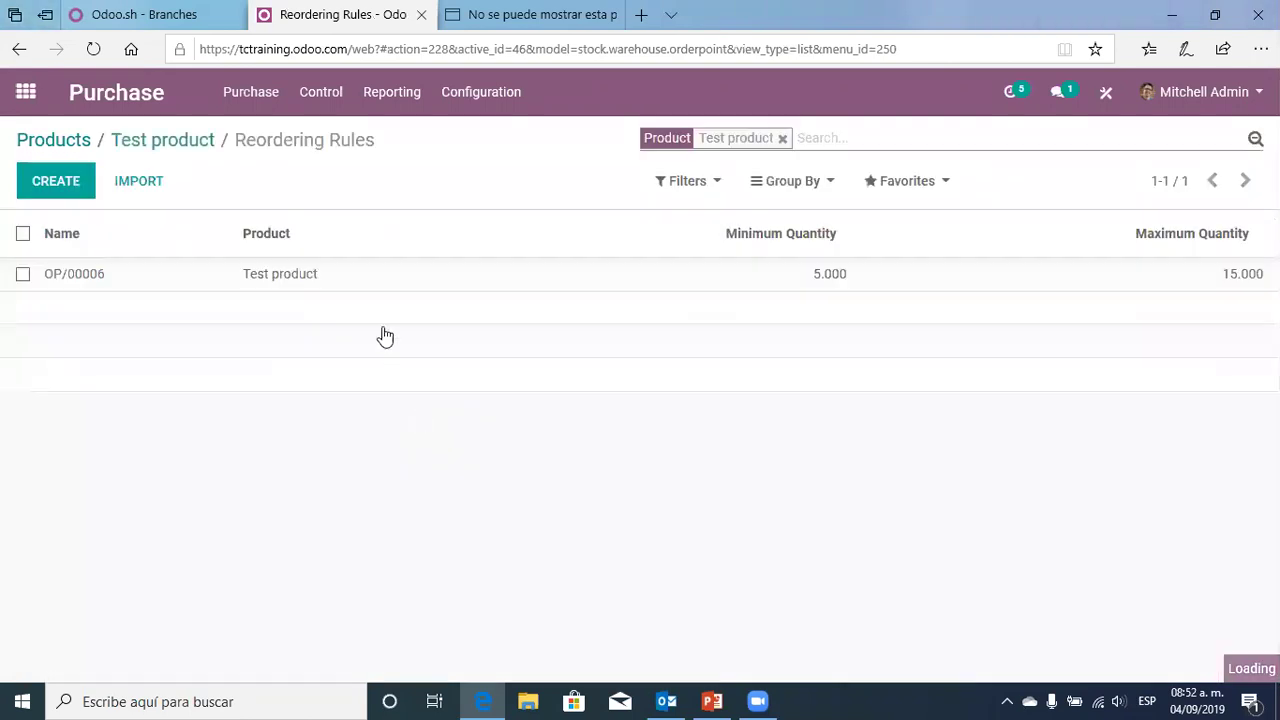
{"action": "left_click", "coordinate": [303, 277]}
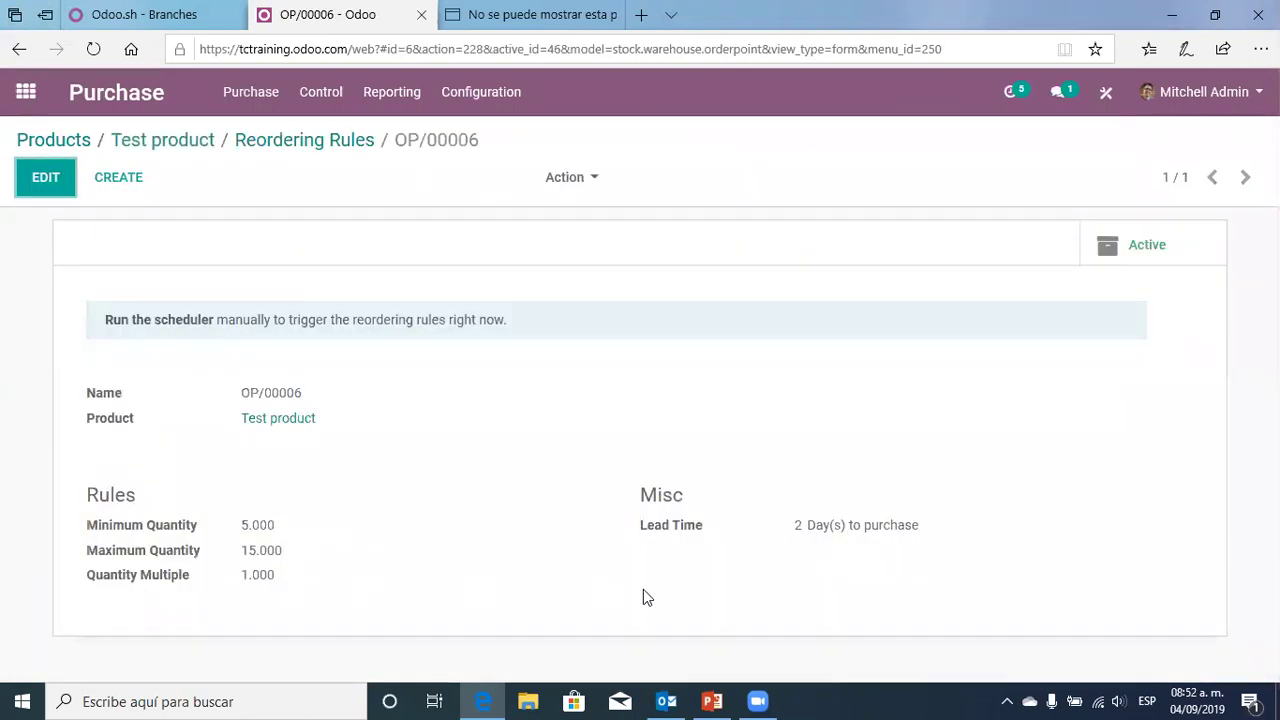
{"action": "left_click", "coordinate": [126, 143]}
{"action": "left_click", "coordinate": [55, 142]}
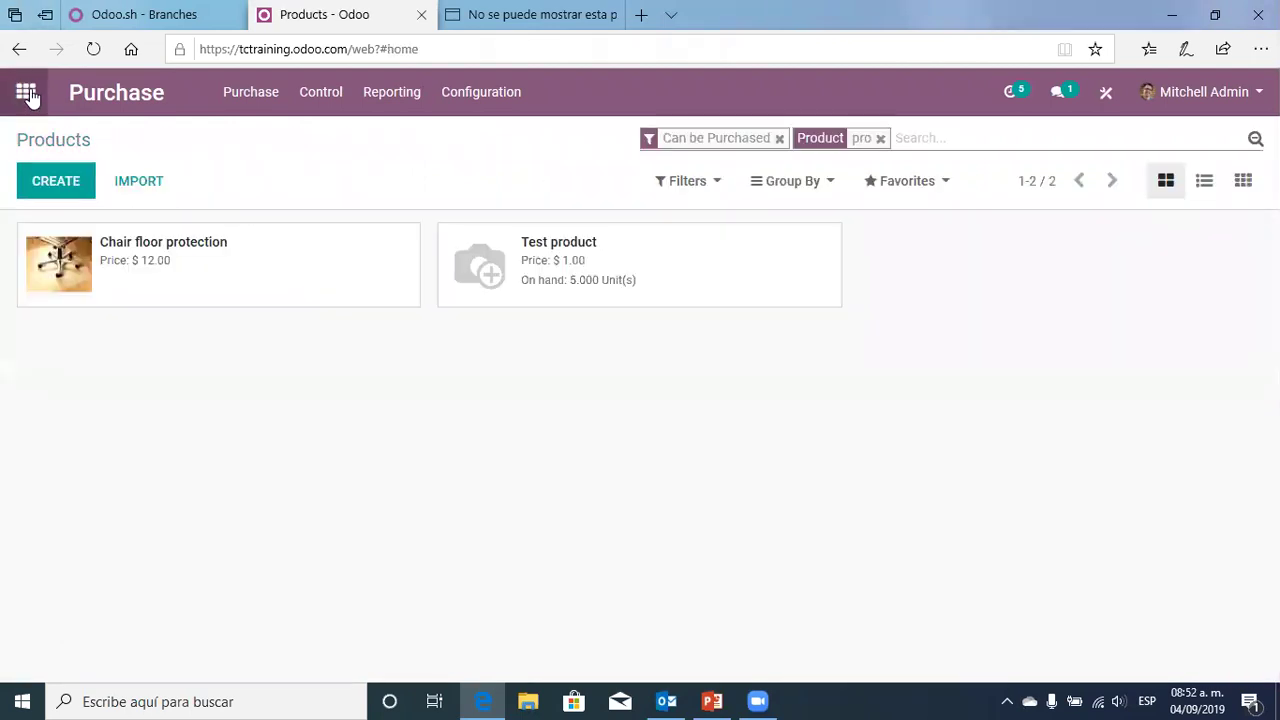
Create a new quotation in Sales for customer Company_1 and add Test product as an order line
{"action": "key", "text": "alt+h"}
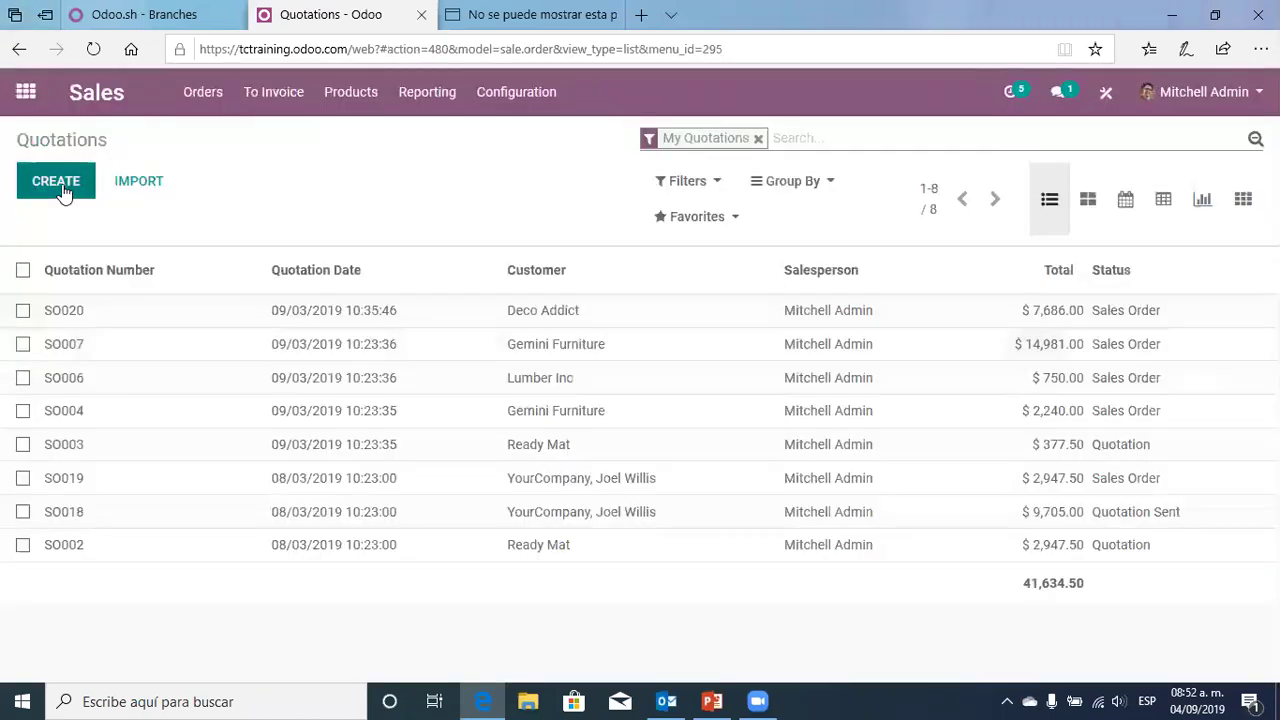
{"action": "left_click", "coordinate": [56, 183]}
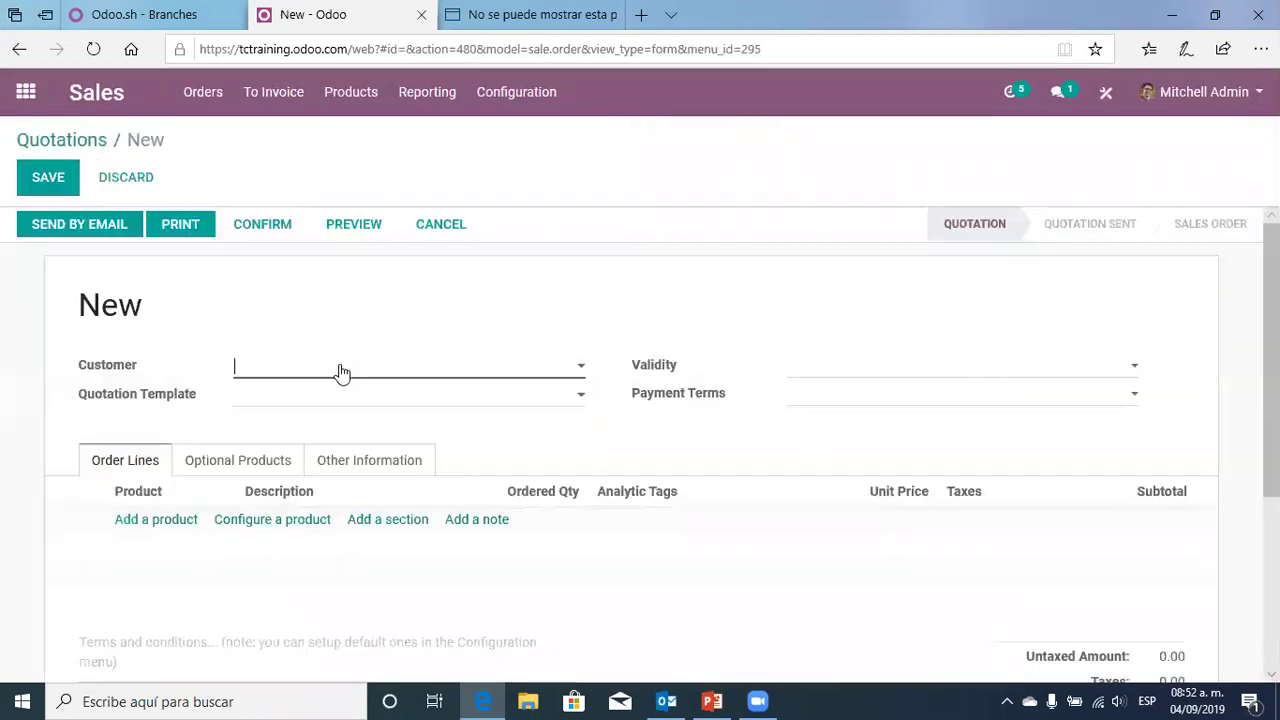
{"action": "left_click", "coordinate": [341, 370]}
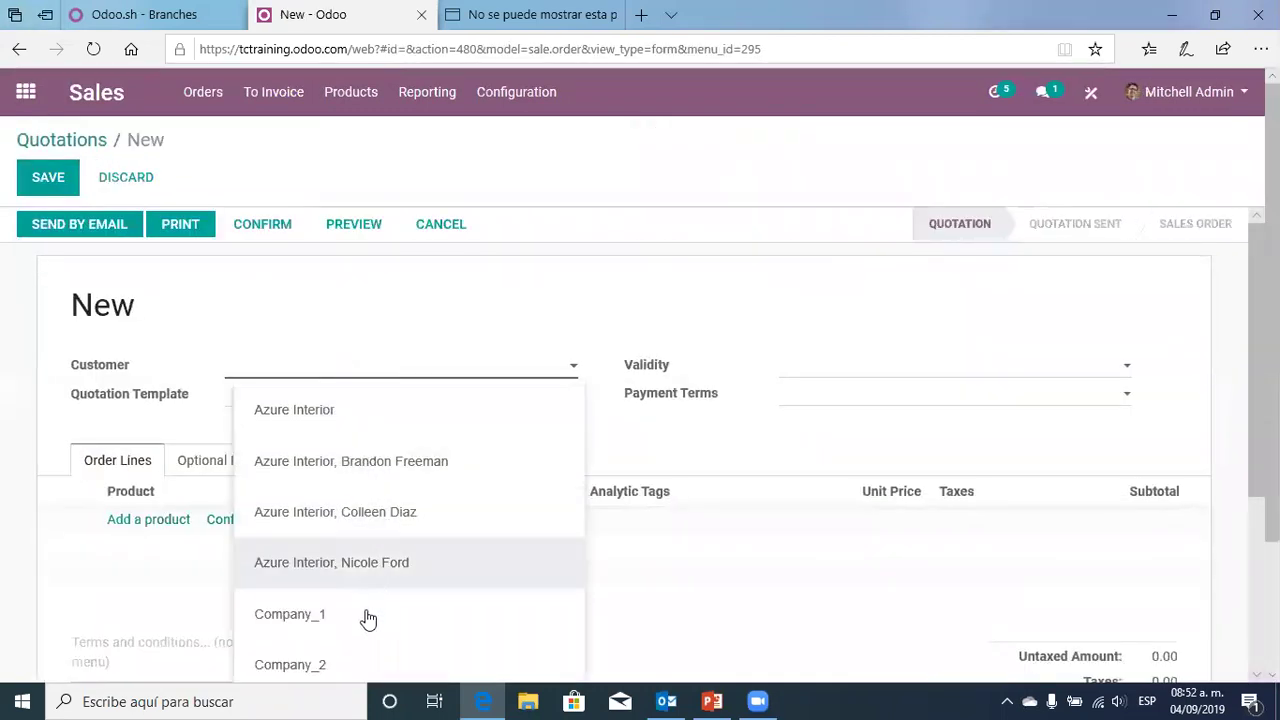
{"action": "left_click", "coordinate": [156, 533]}
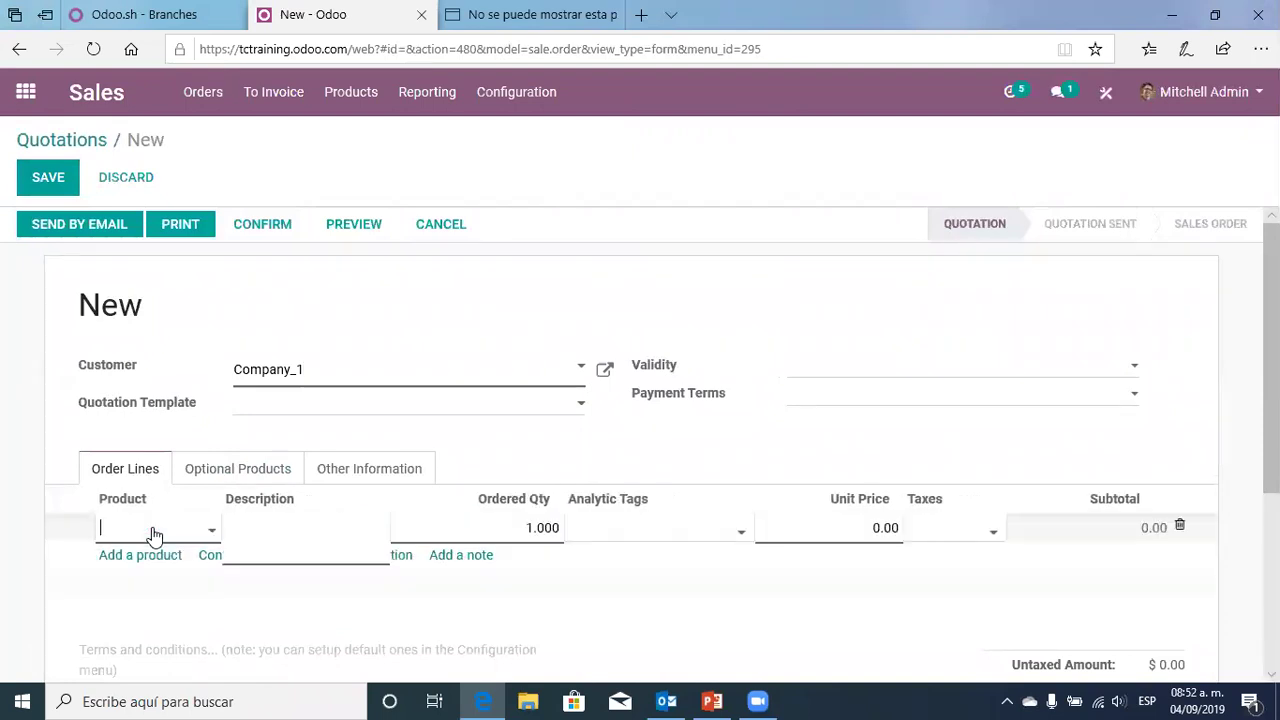
{"action": "type", "text": "pro"}
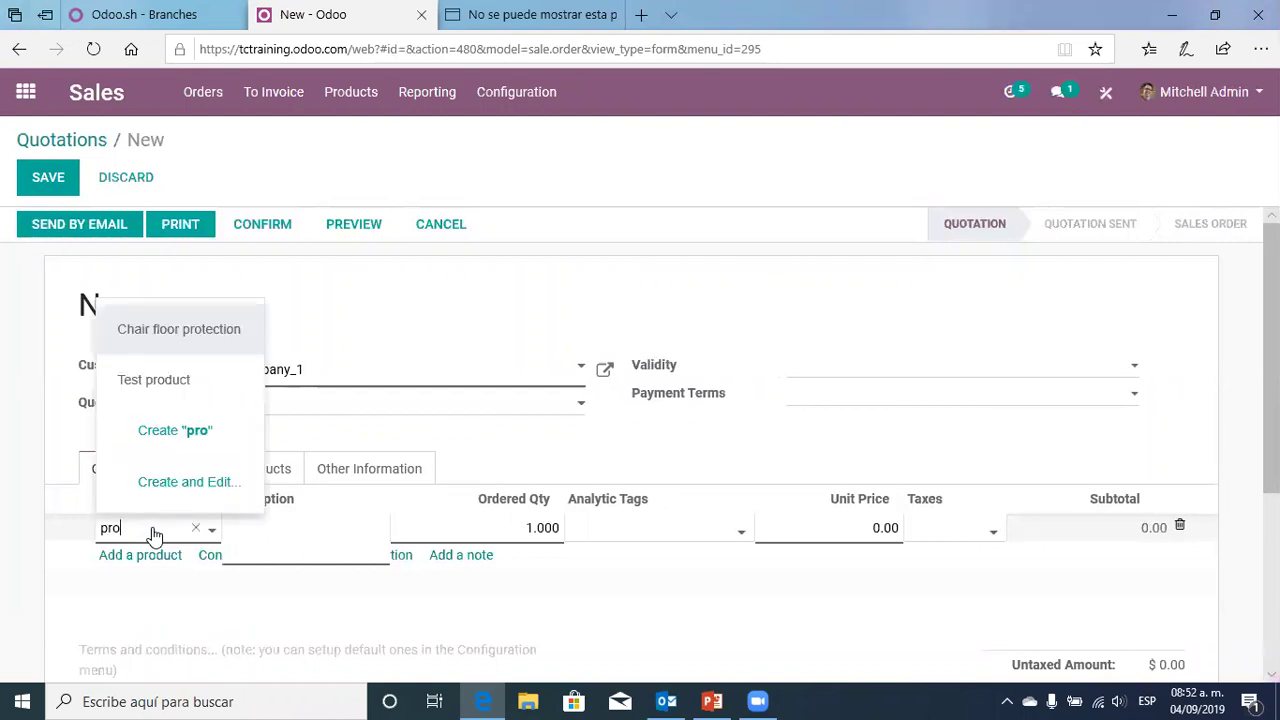
{"action": "left_click", "coordinate": [154, 379]}
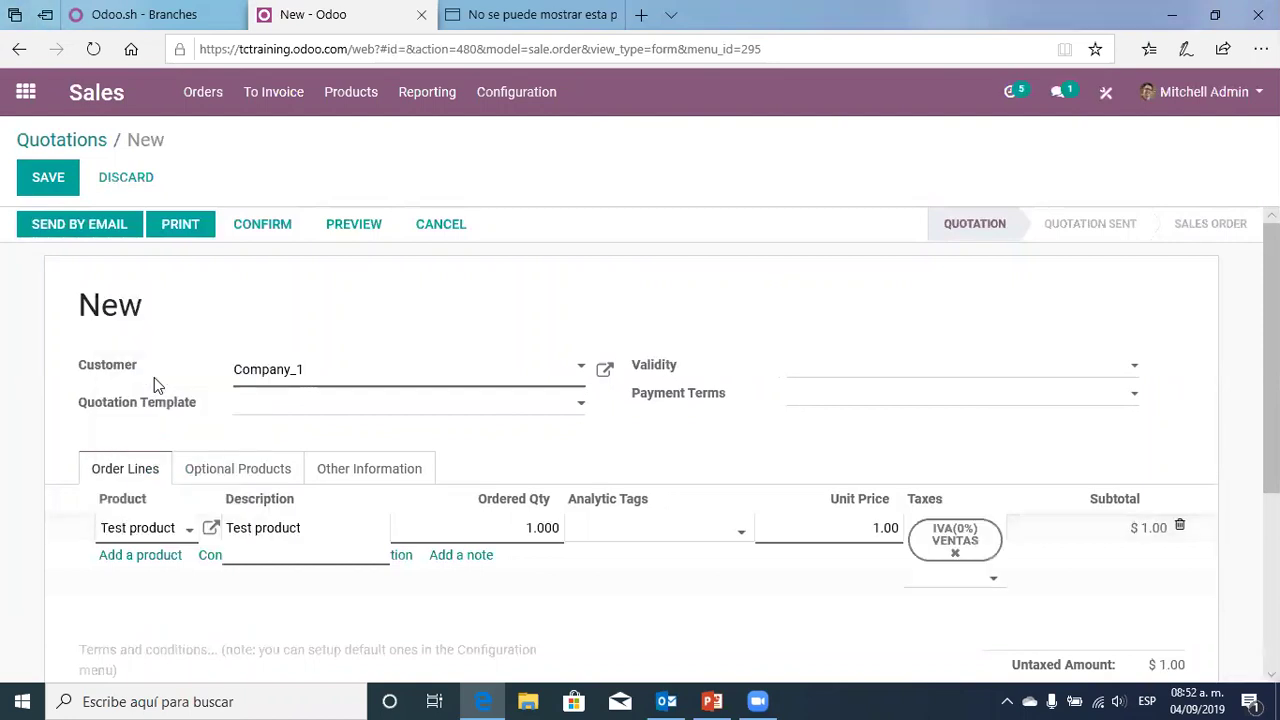
Set the ordered quantity of the Test product line to 2 and save the quotation
{"action": "left_click_drag", "start_coordinate": [514, 531], "coordinate": [612, 538]}
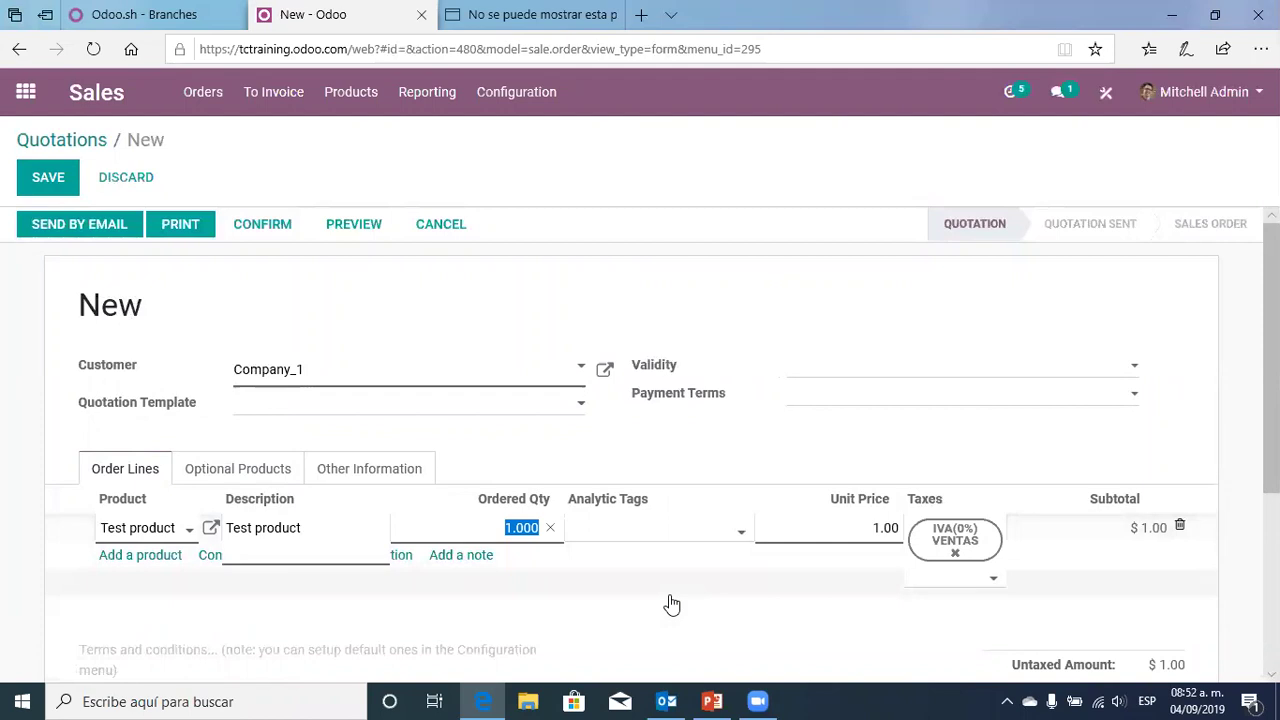
{"action": "type", "text": "2"}
{"action": "left_click", "coordinate": [843, 446]}
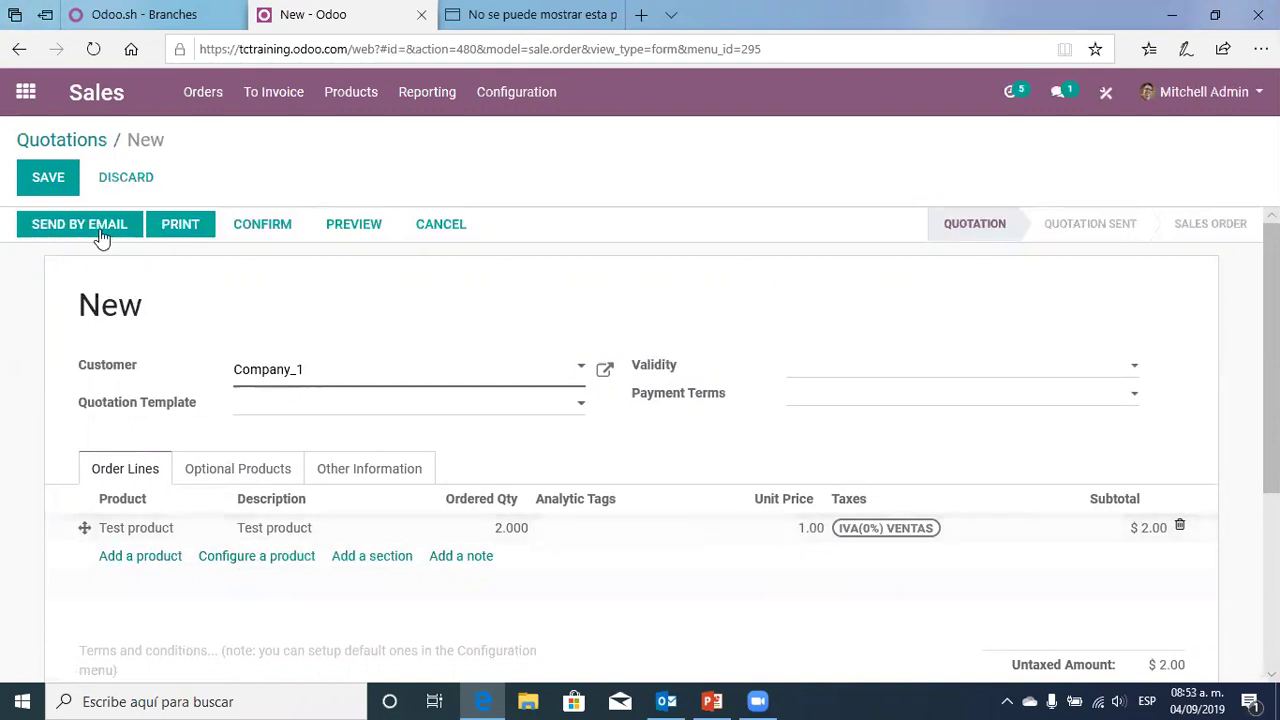
{"action": "left_click", "coordinate": [43, 178]}
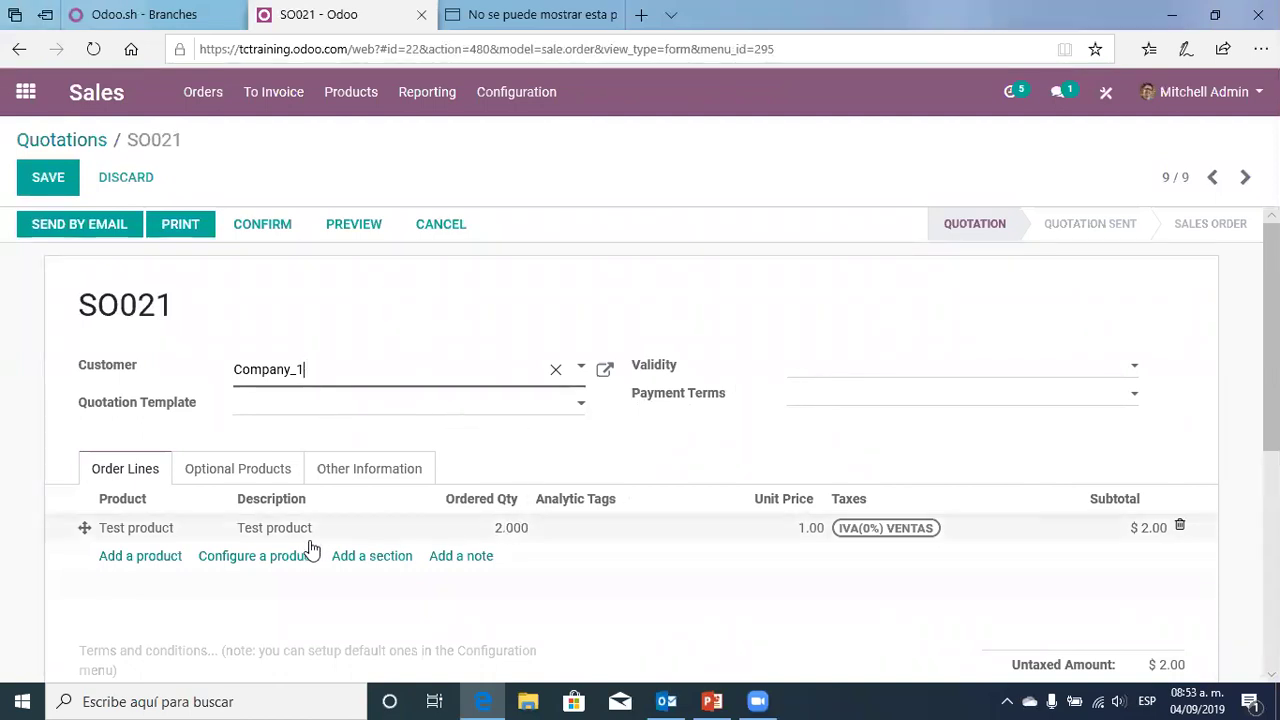
Confirm the quotation as a sales order and validate its delivery with all reserved quantities processed
{"action": "left_click", "coordinate": [264, 230]}
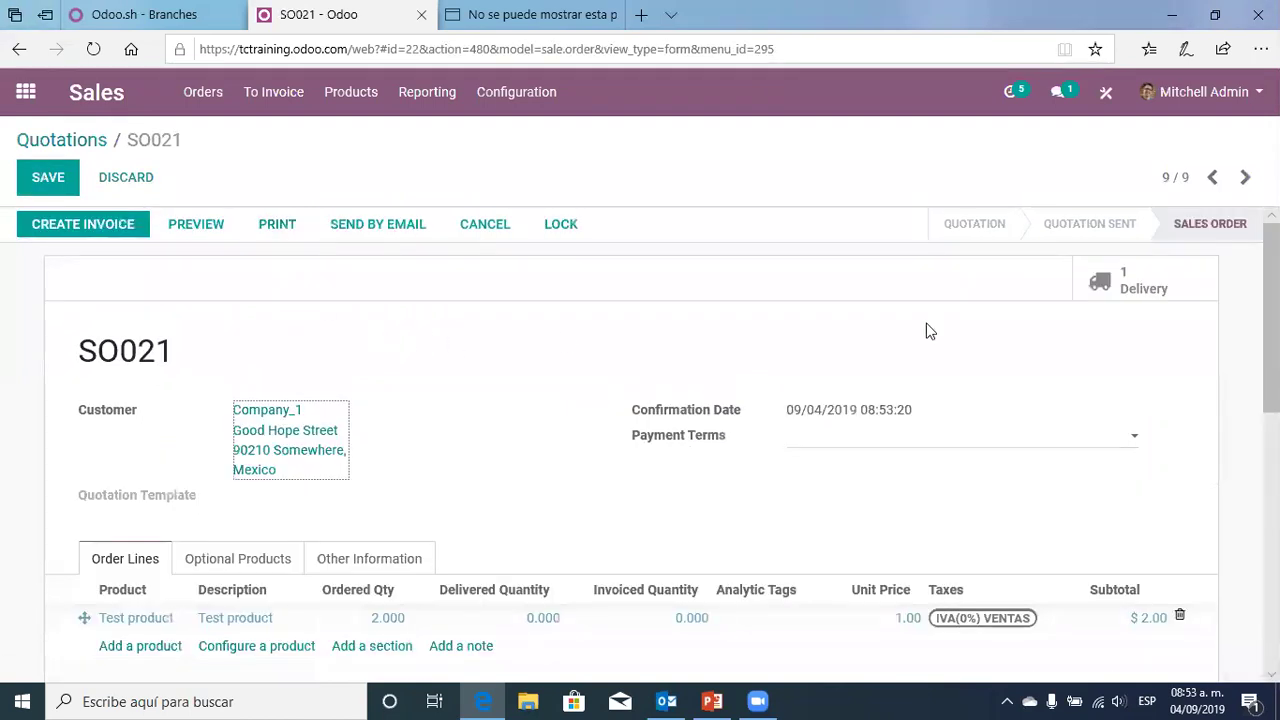
{"action": "left_click", "coordinate": [1136, 285]}
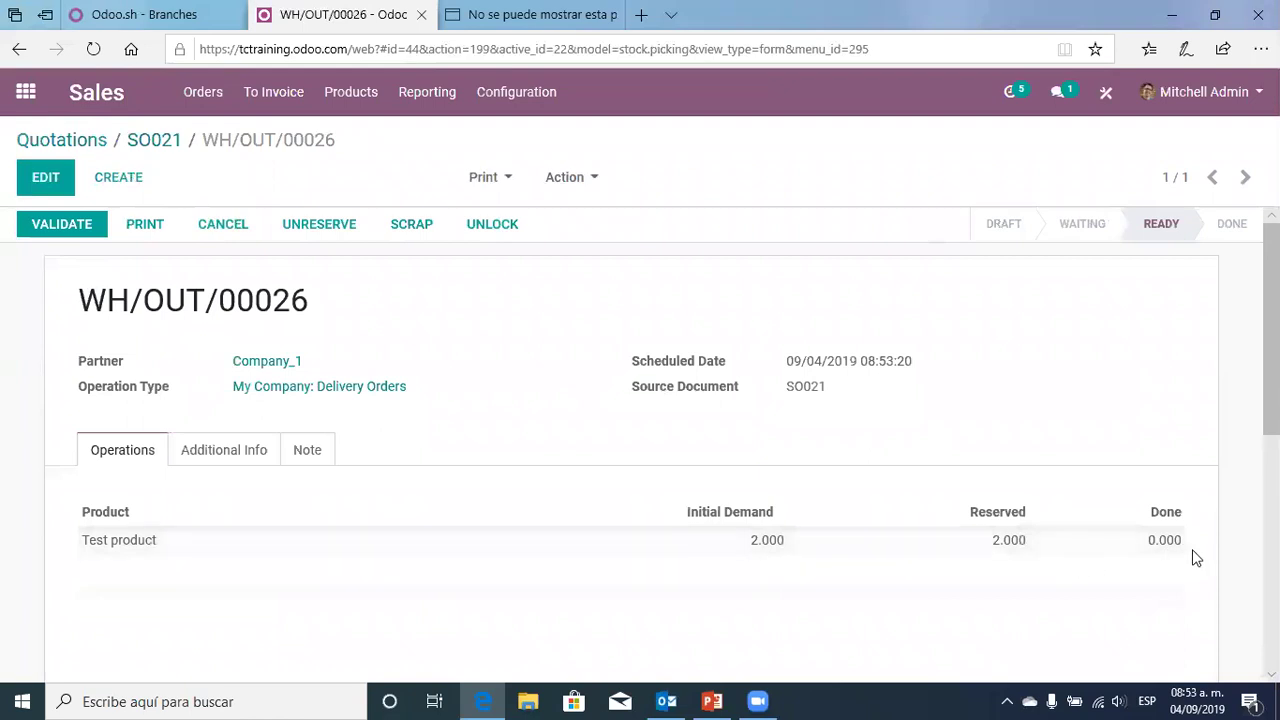
{"action": "left_click", "coordinate": [45, 227]}
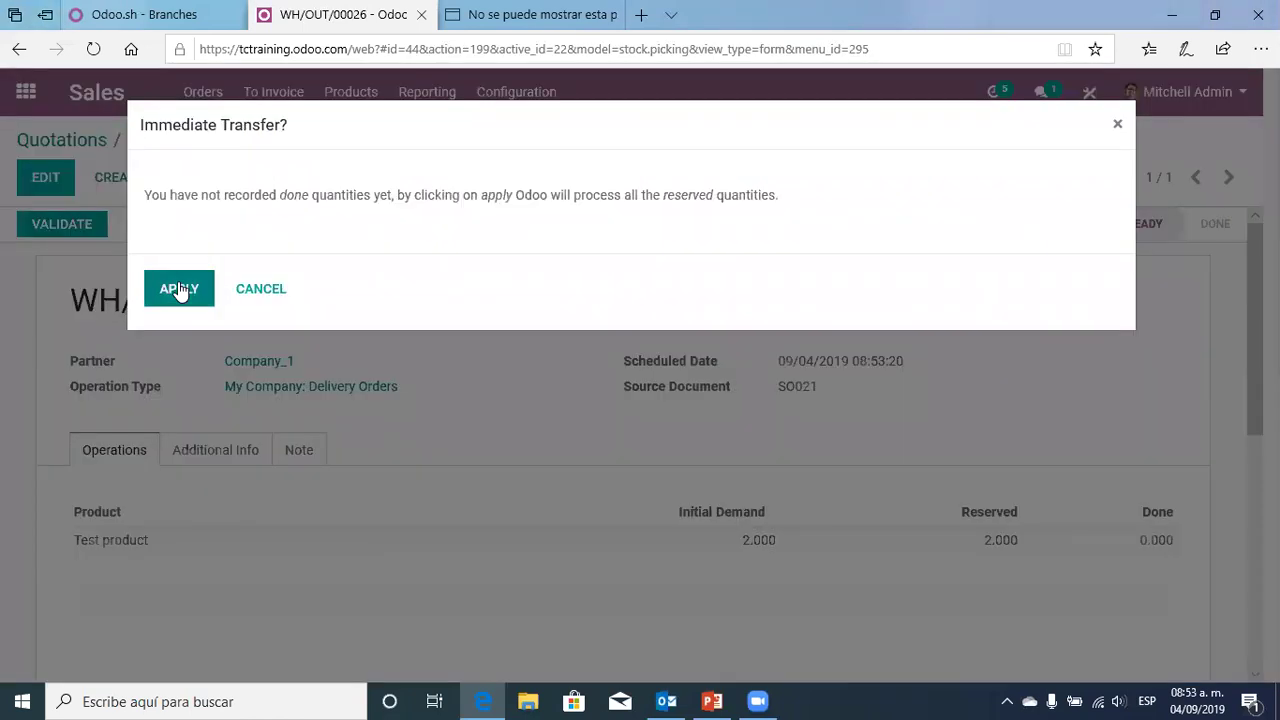
{"action": "key", "text": "Escape"}
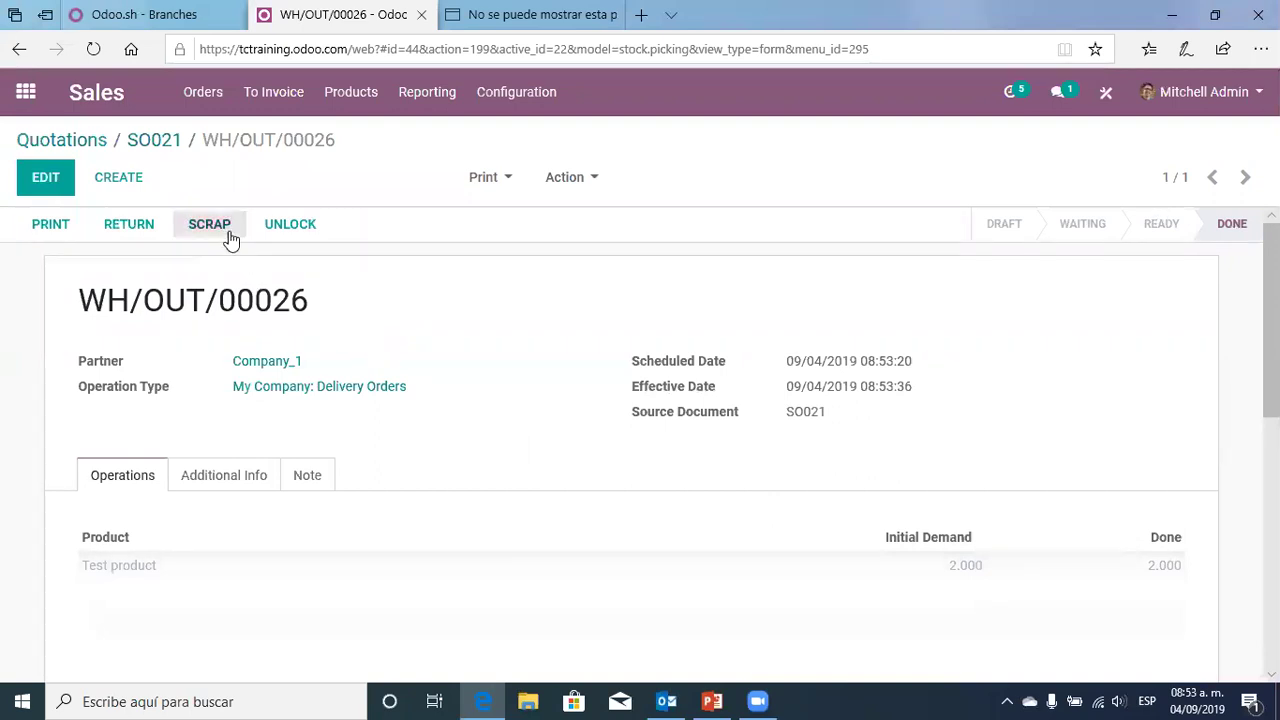
Create an invoice for the sales order's invoiceable lines and validate the draft invoice
{"action": "left_click", "coordinate": [163, 141]}
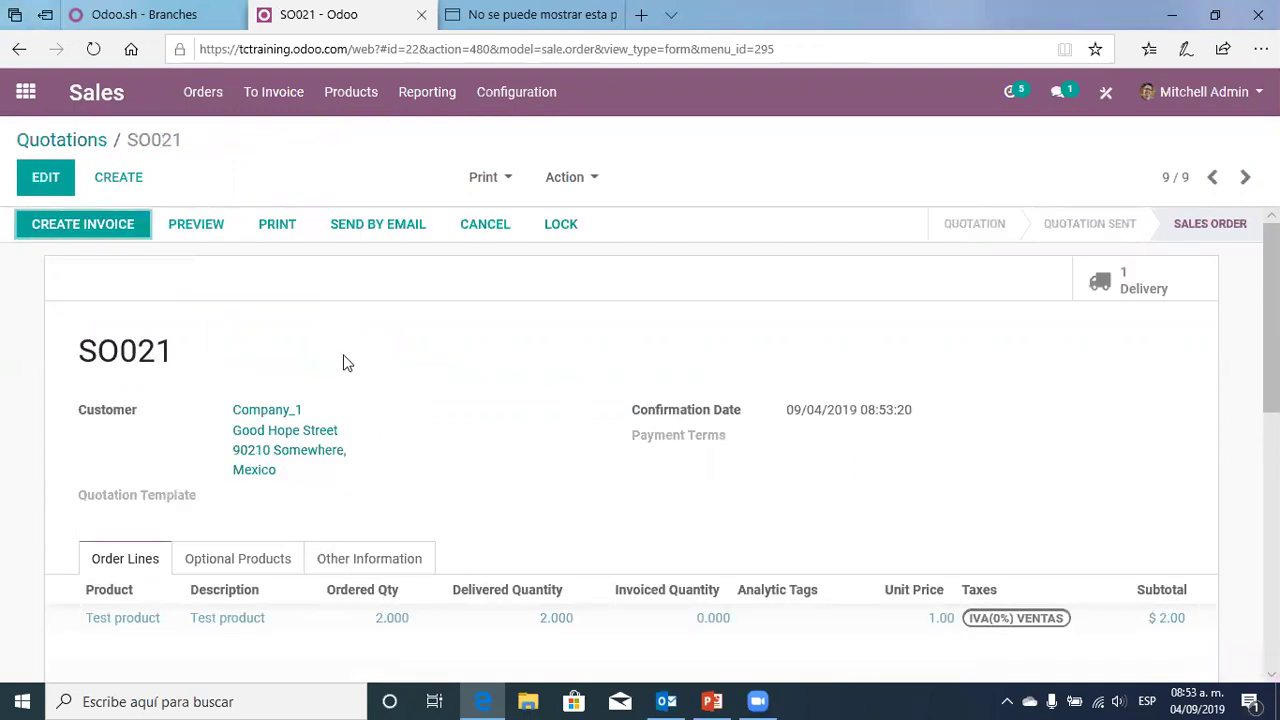
{"action": "left_click", "coordinate": [103, 235]}
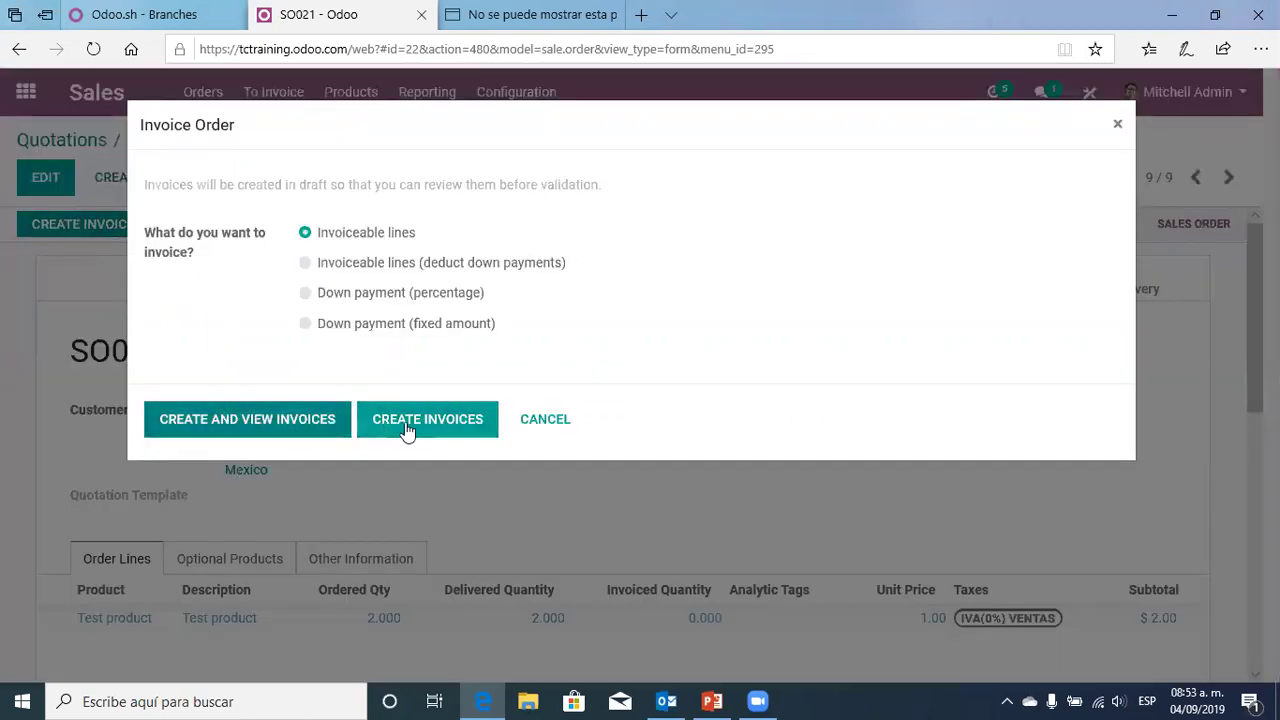
{"action": "left_click", "coordinate": [405, 420]}
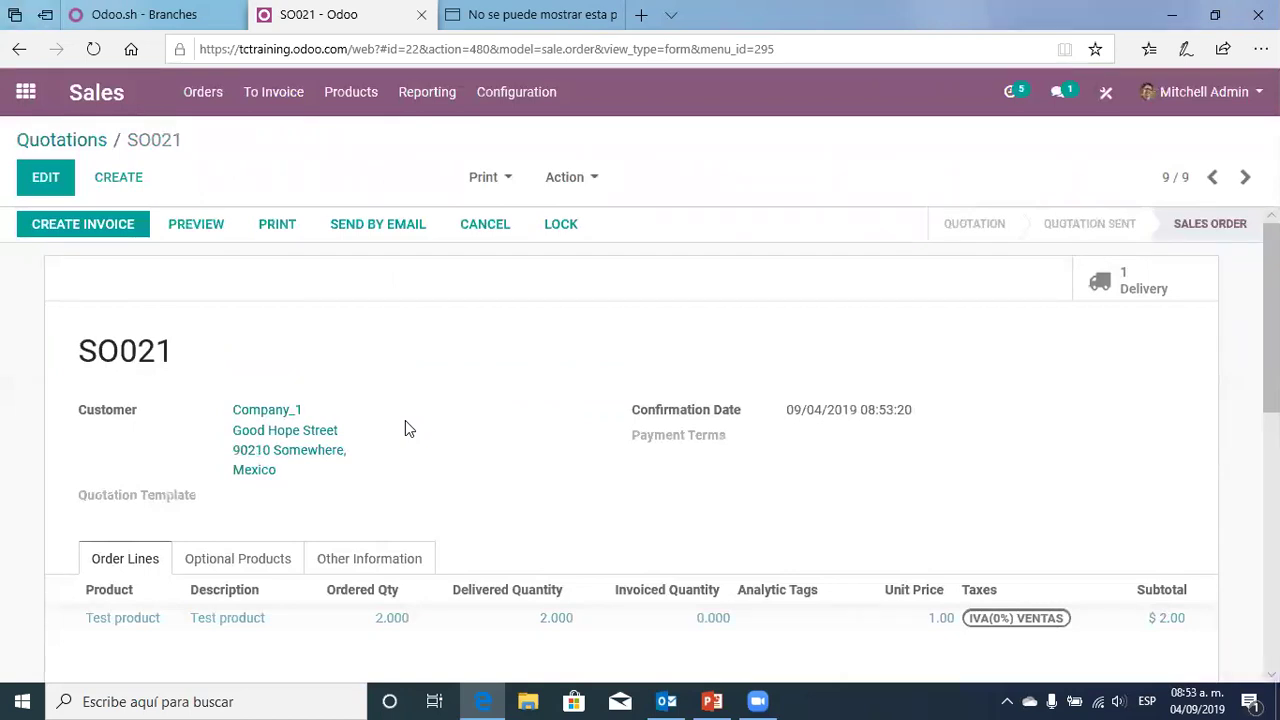
{"action": "left_click", "coordinate": [1136, 288]}
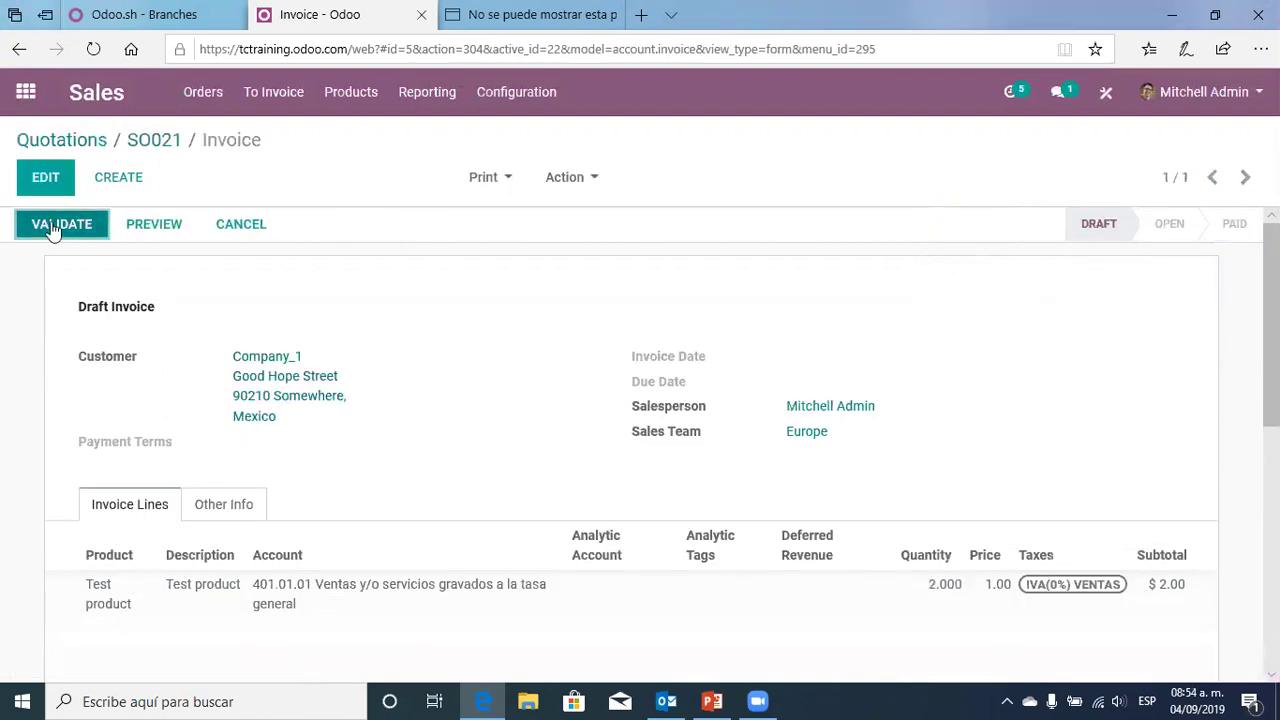
{"action": "left_click", "coordinate": [55, 226]}
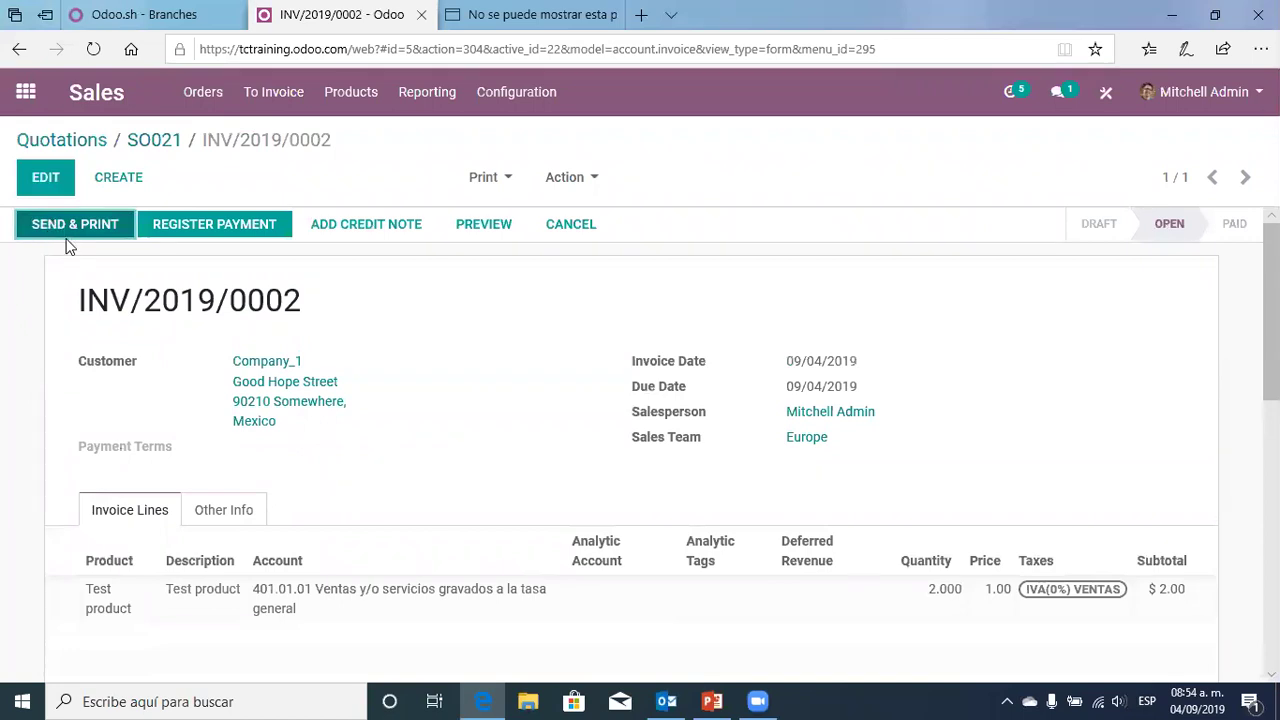
Register the invoice's $2.00 payment in the Bank (MXN) journal
{"action": "left_click", "coordinate": [230, 226]}
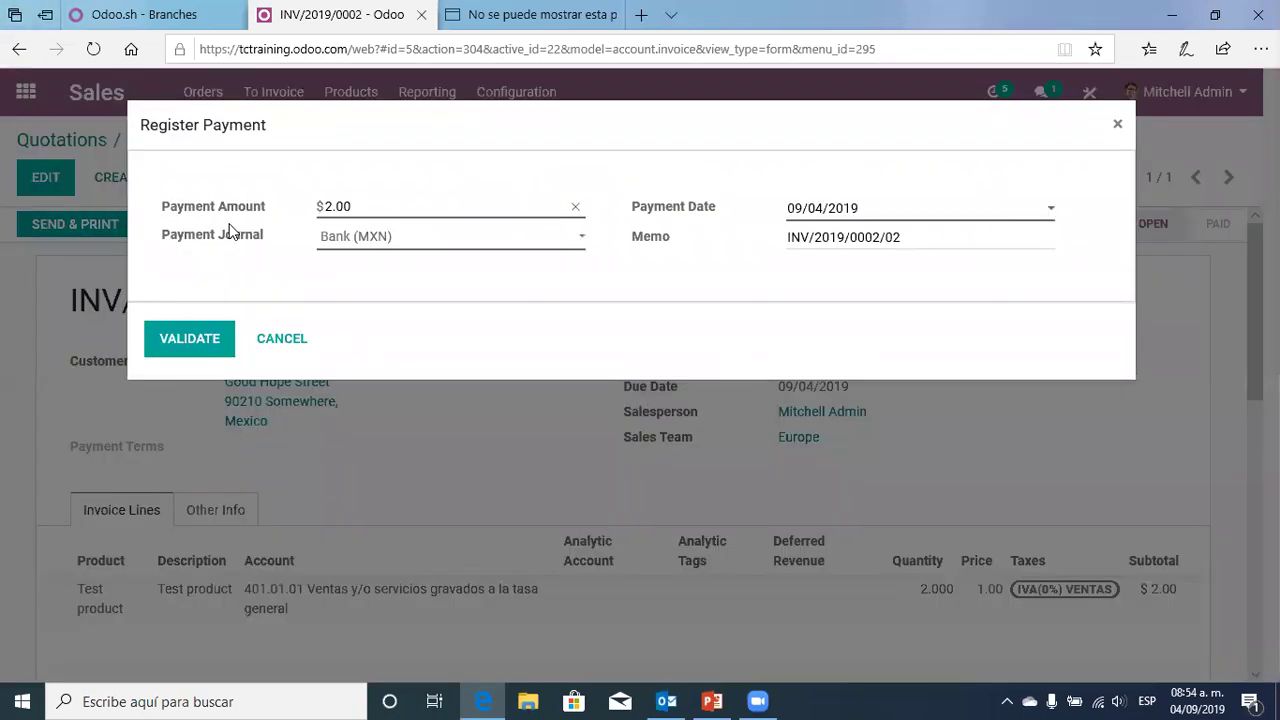
{"action": "left_click", "coordinate": [187, 347]}
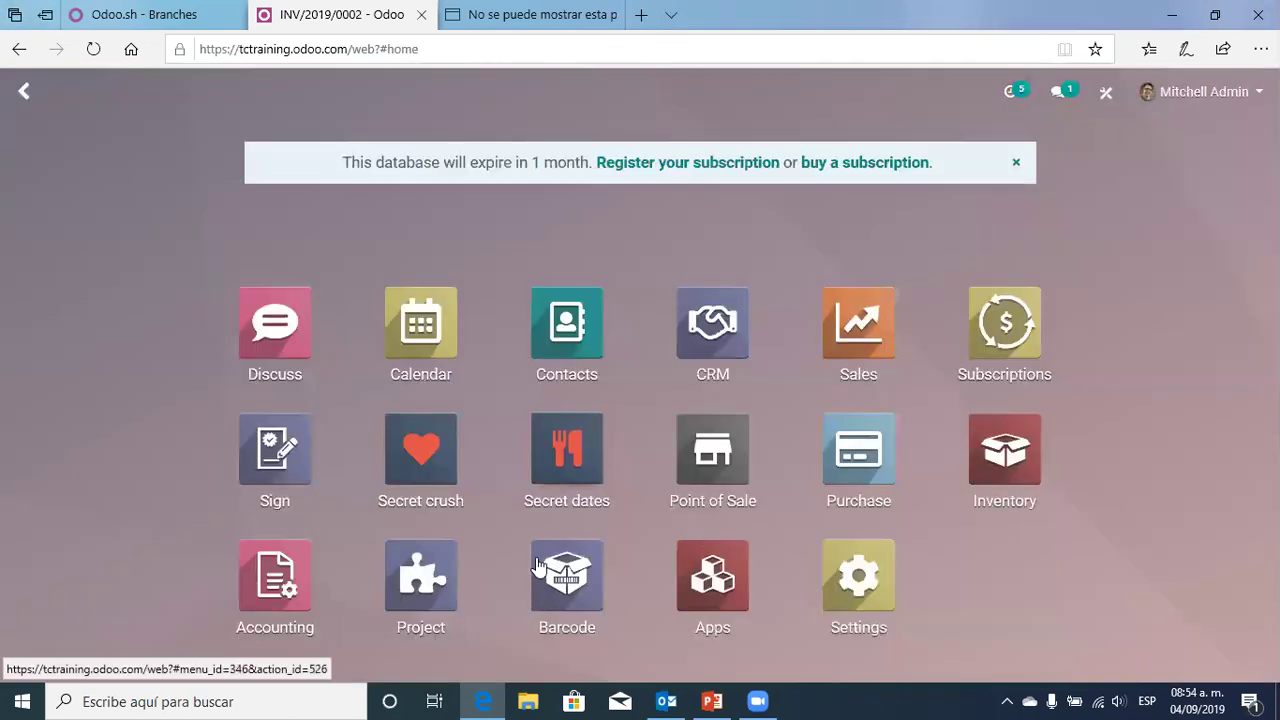
Run the scheduler in Inventory to reserve stock and trigger the reordering rules
{"action": "left_click", "coordinate": [1010, 455]}
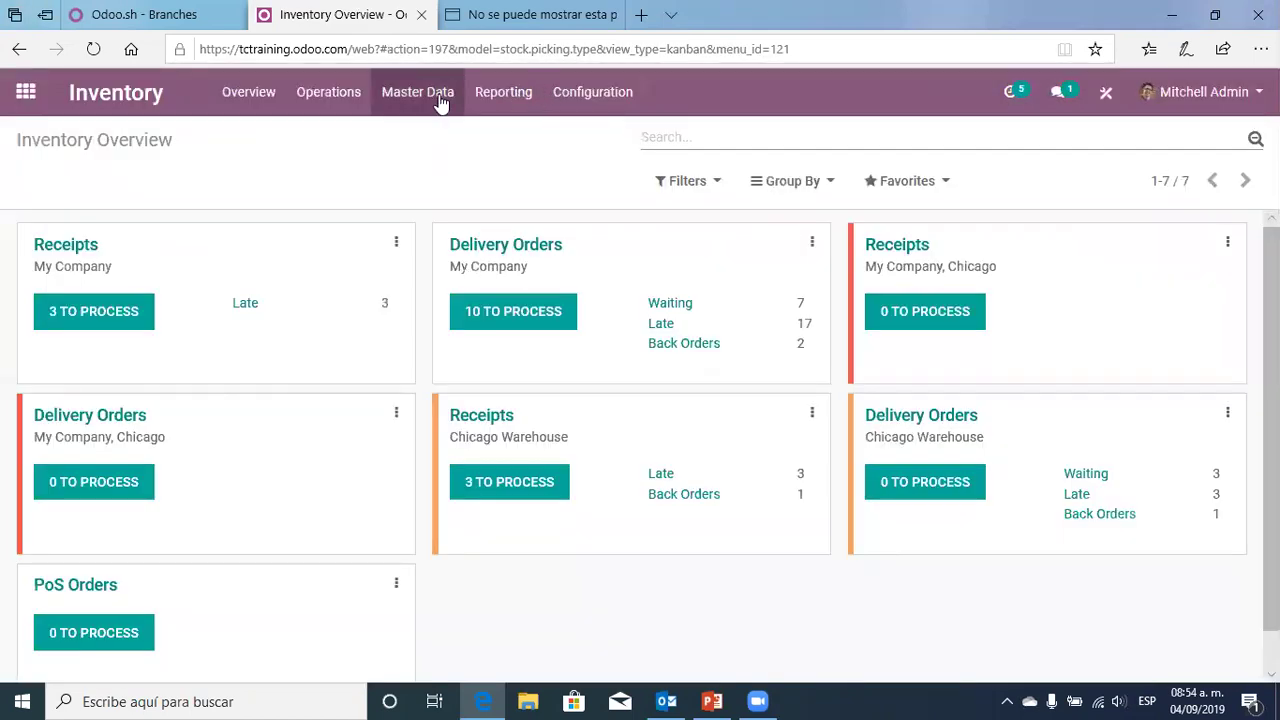
{"action": "left_click", "coordinate": [331, 100]}
{"action": "left_click", "coordinate": [366, 295]}
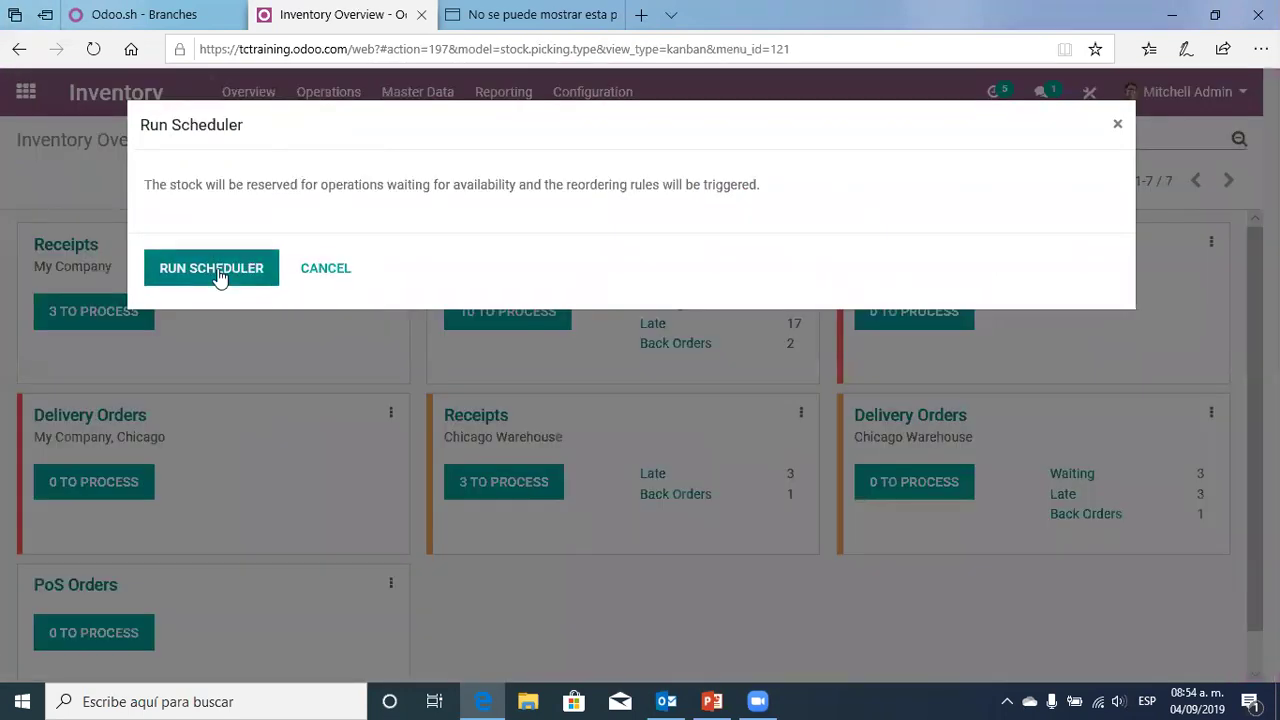
{"action": "left_click", "coordinate": [220, 276]}
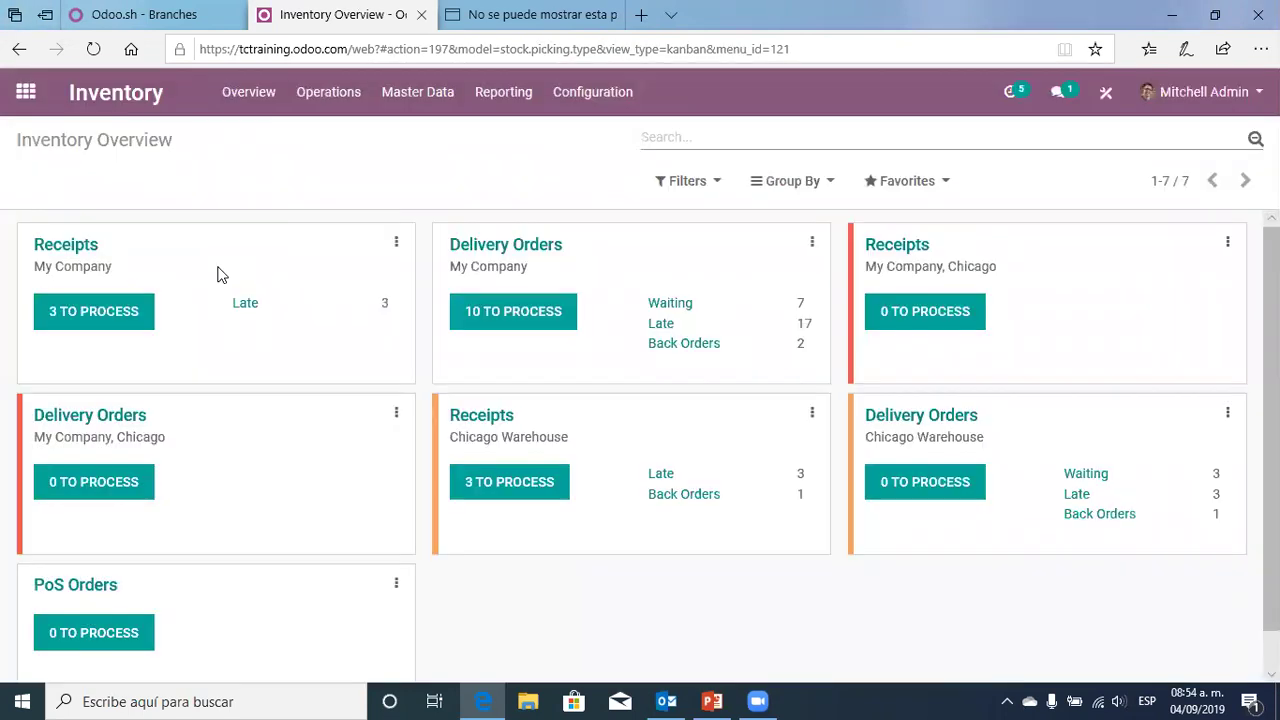
Run the inventory scheduler once more
{"action": "left_click", "coordinate": [320, 97]}
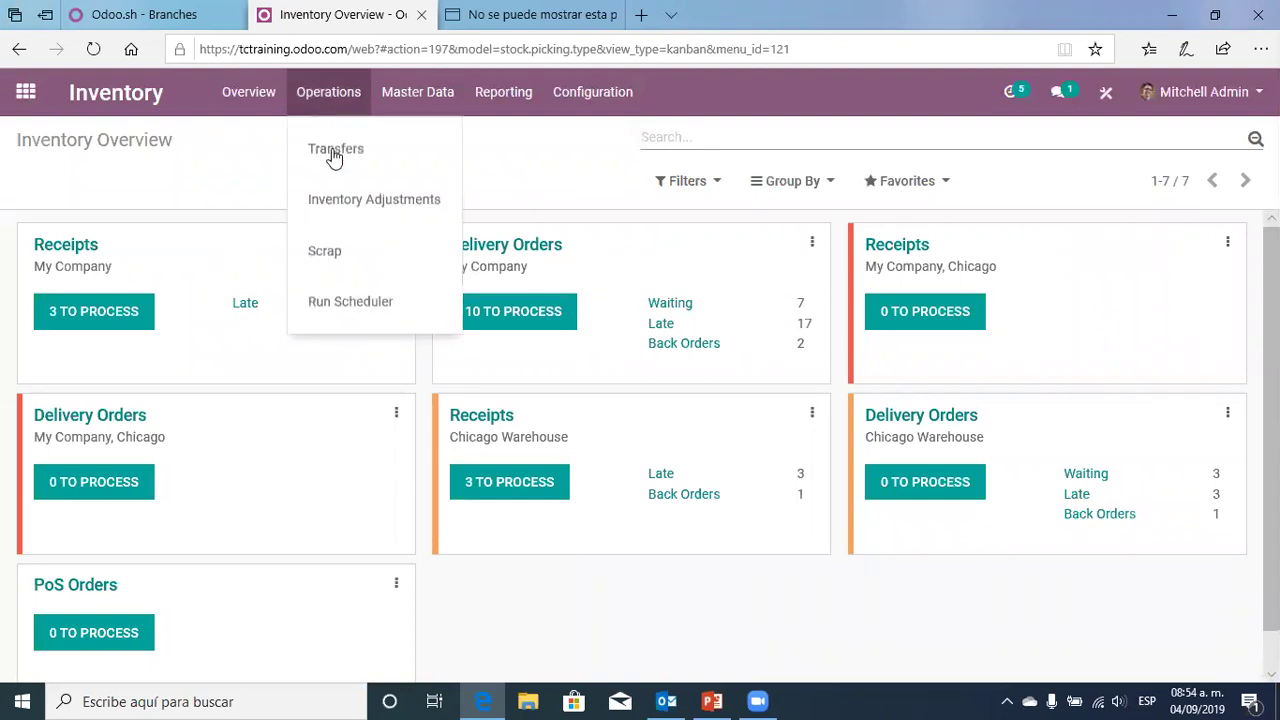
{"action": "left_click", "coordinate": [346, 300]}
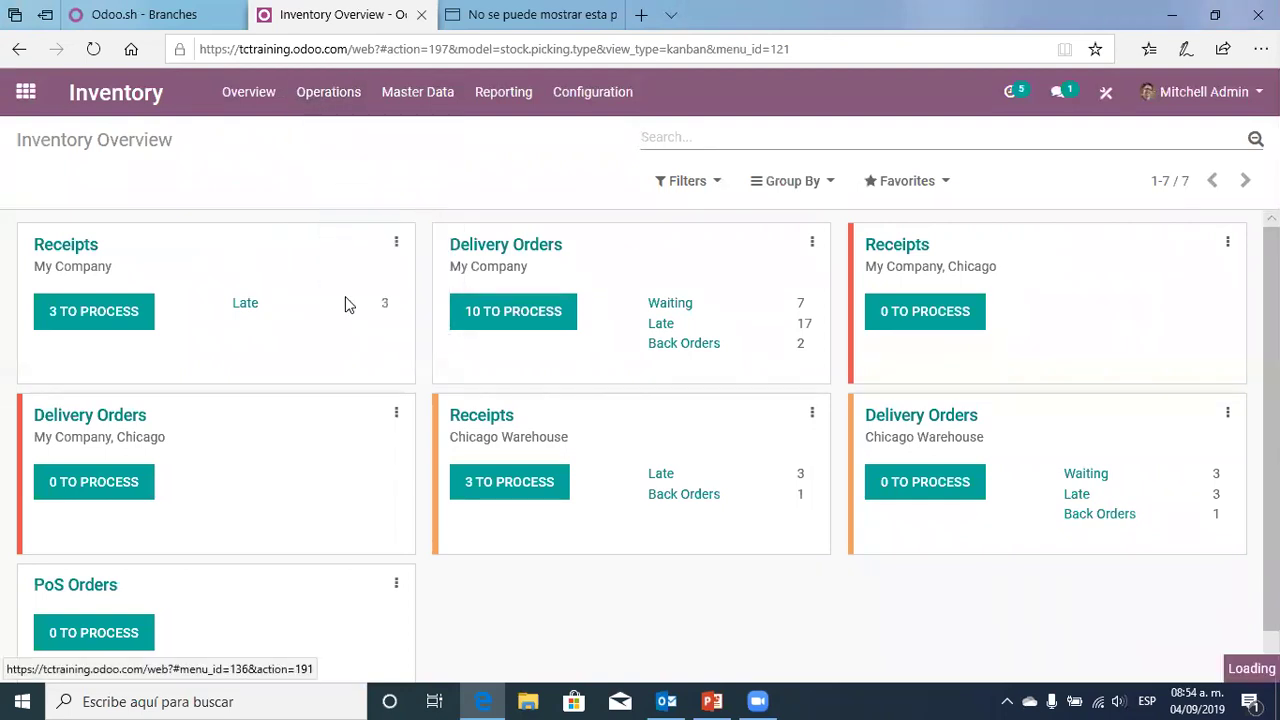
{"action": "left_click", "coordinate": [200, 278]}
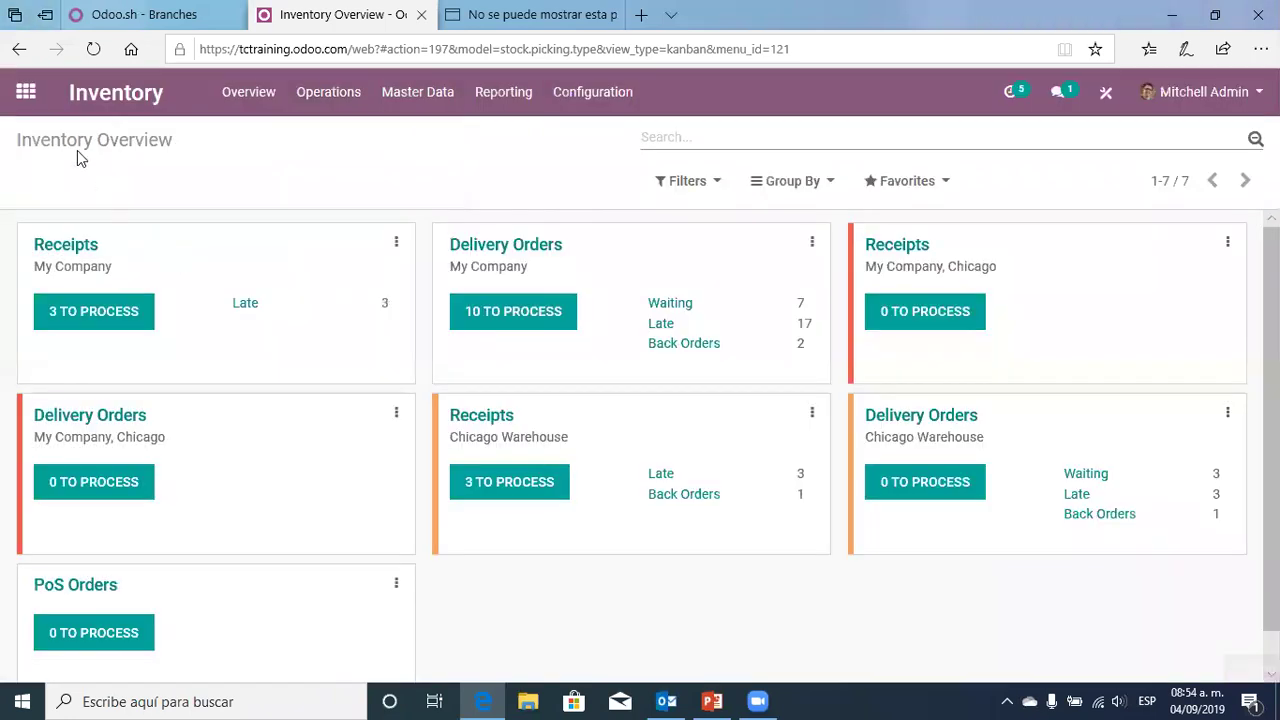
Search the inventory products for "pro" and open Test product to check its stock and reordering quantities
{"action": "left_click", "coordinate": [25, 96]}
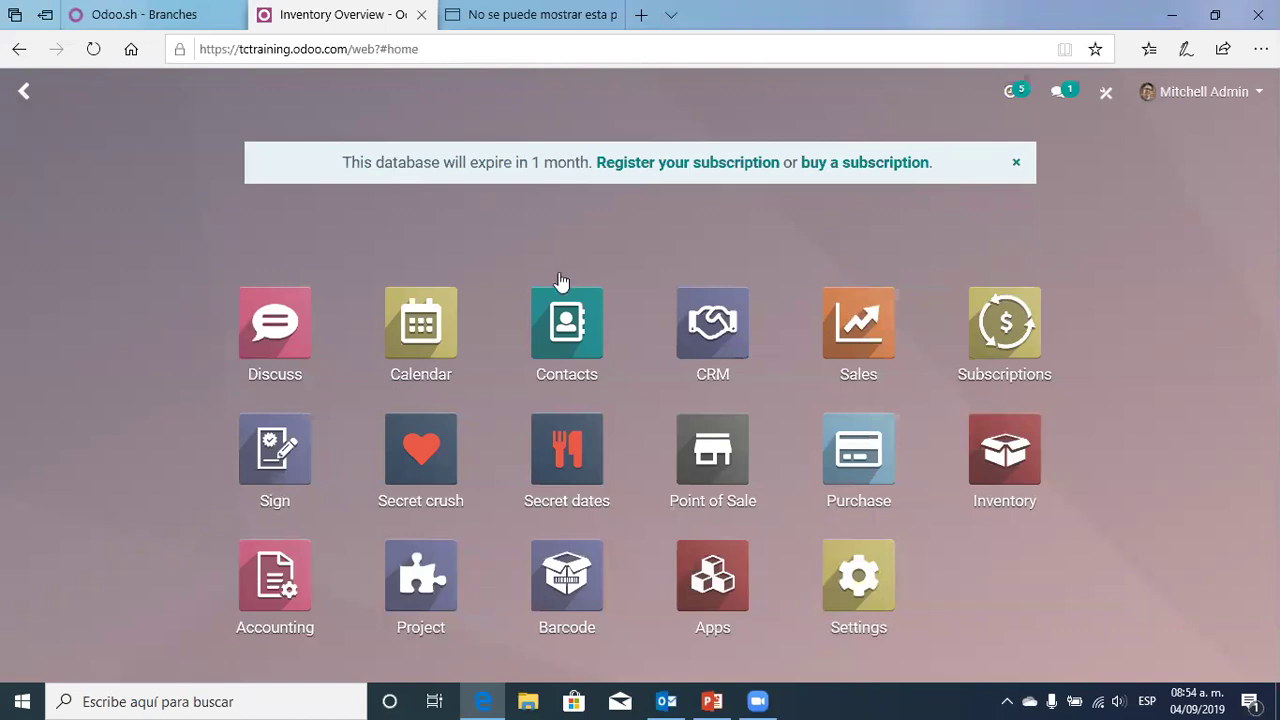
{"action": "left_click", "coordinate": [1037, 474]}
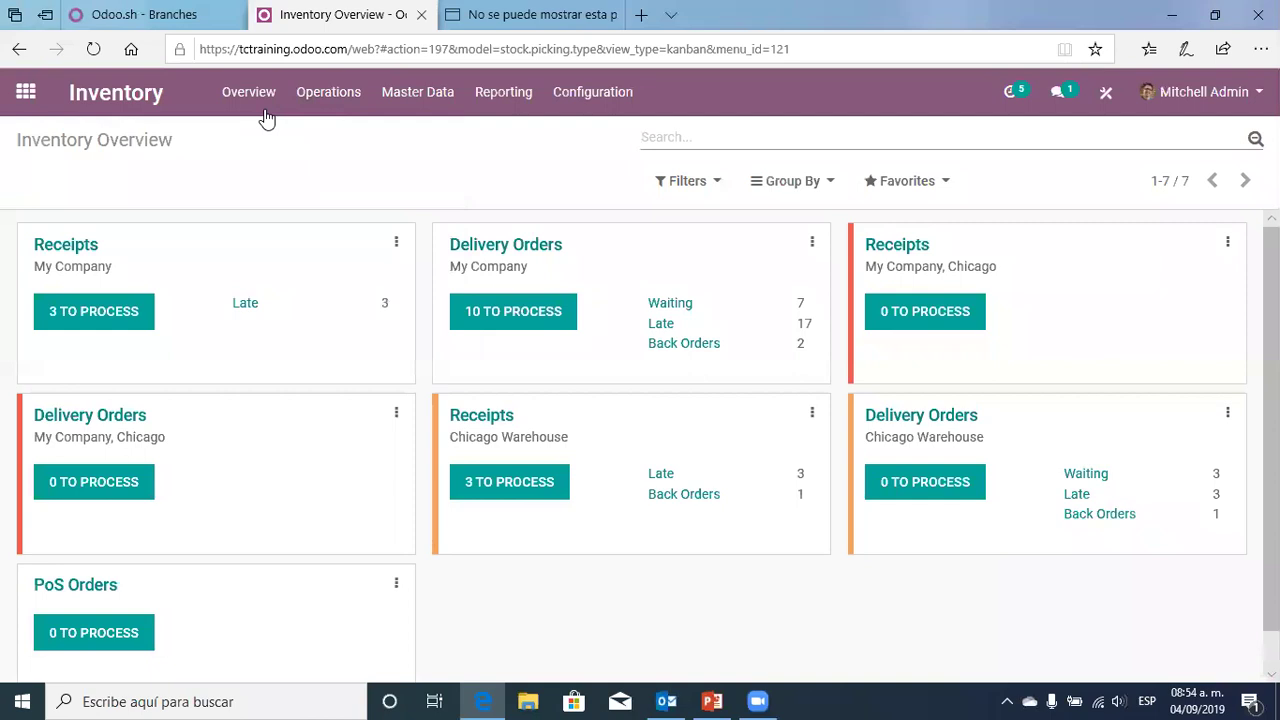
{"action": "left_click", "coordinate": [323, 100]}
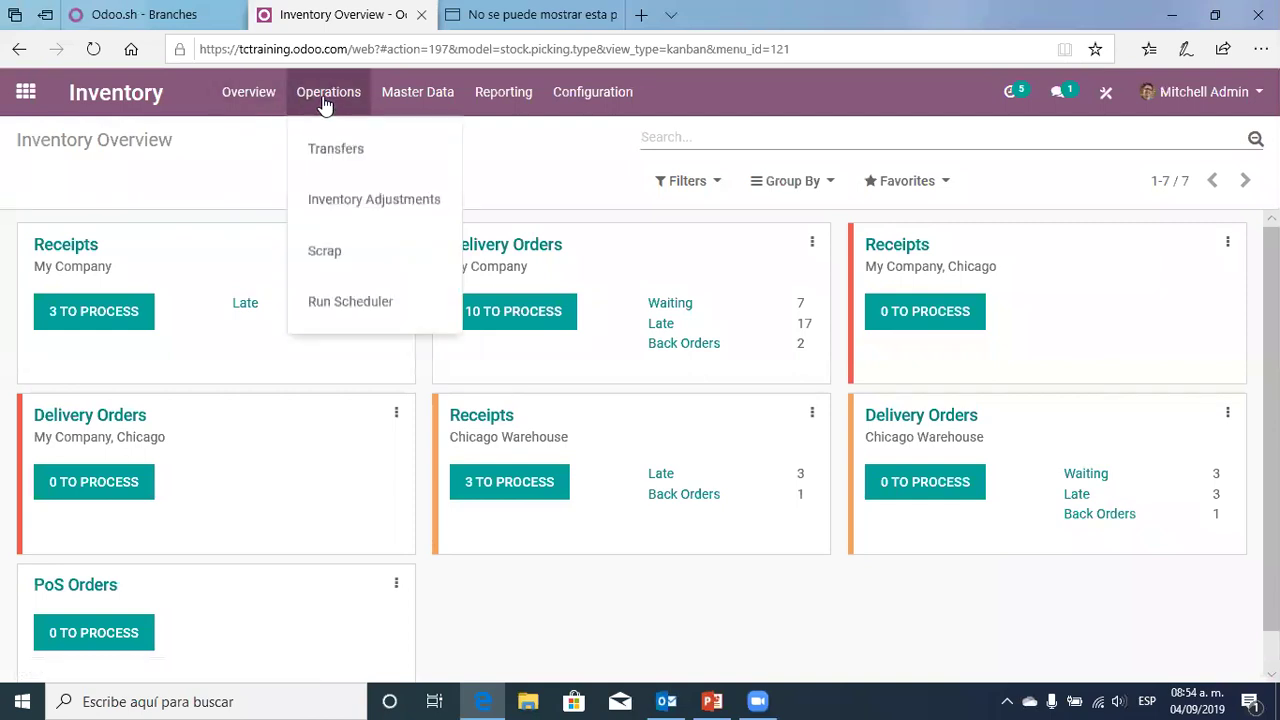
{"action": "left_click", "coordinate": [418, 98]}
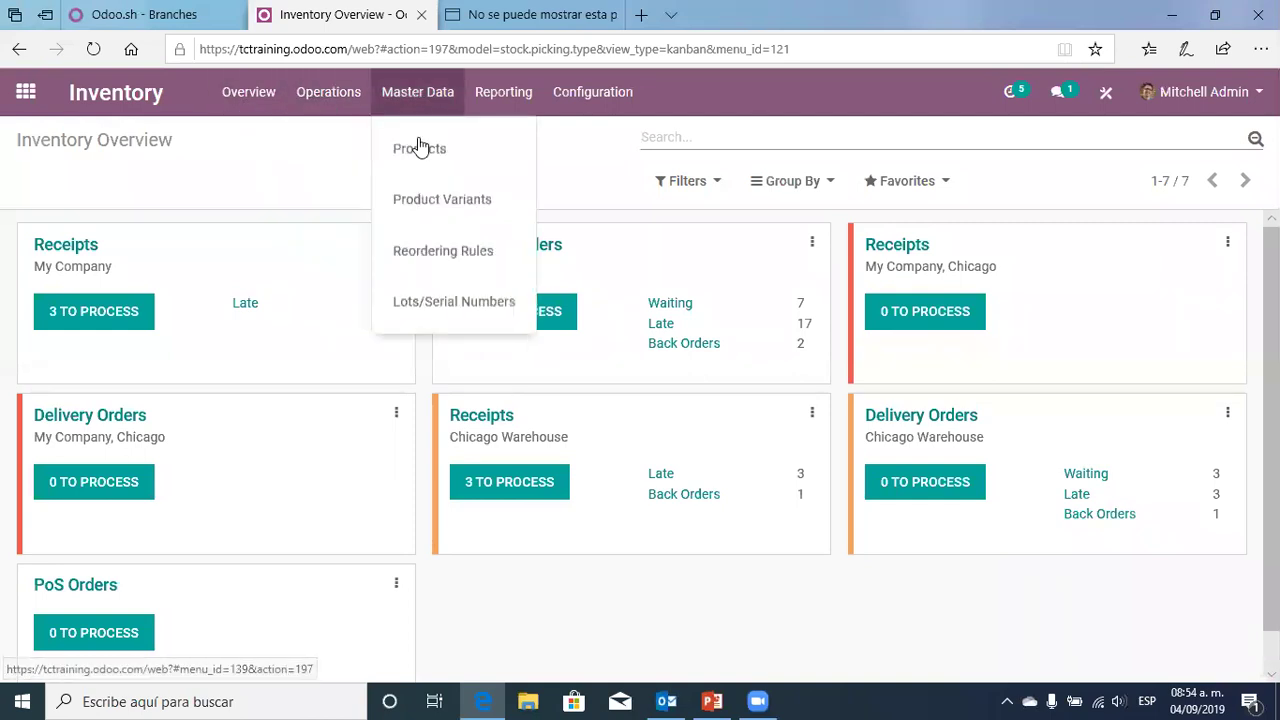
{"action": "left_click", "coordinate": [418, 150]}
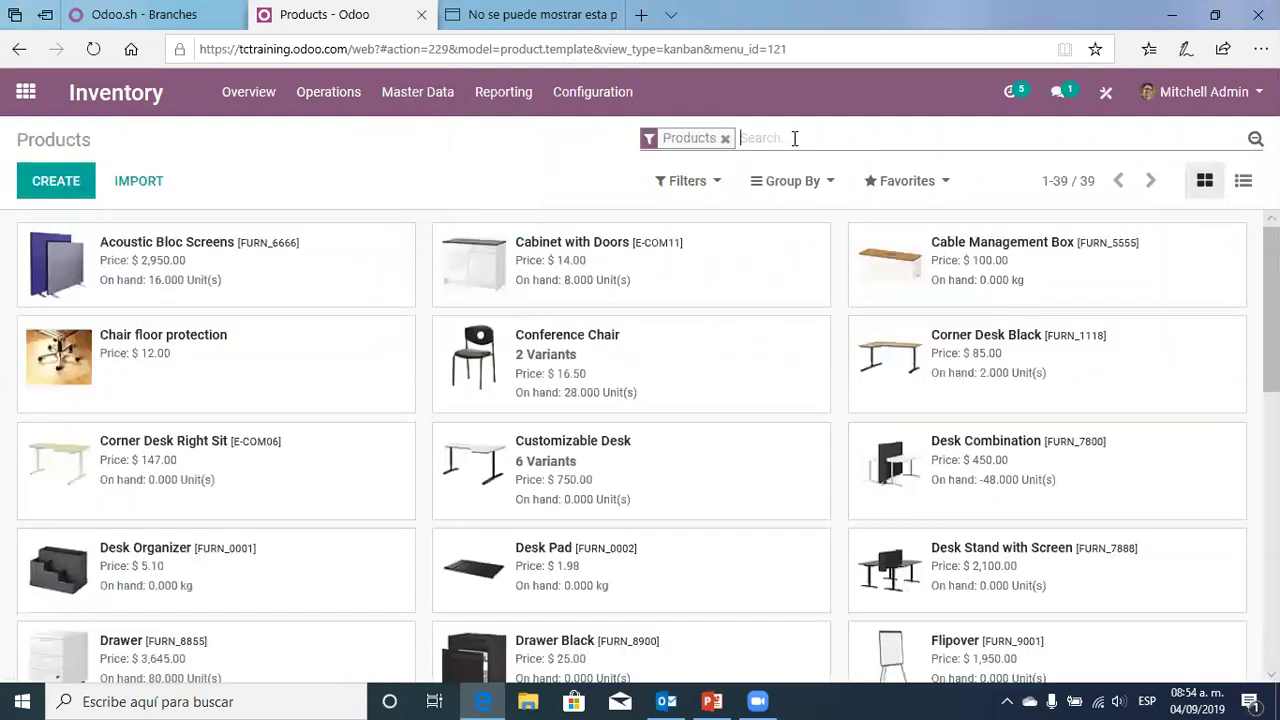
{"action": "type", "text": "pro"}
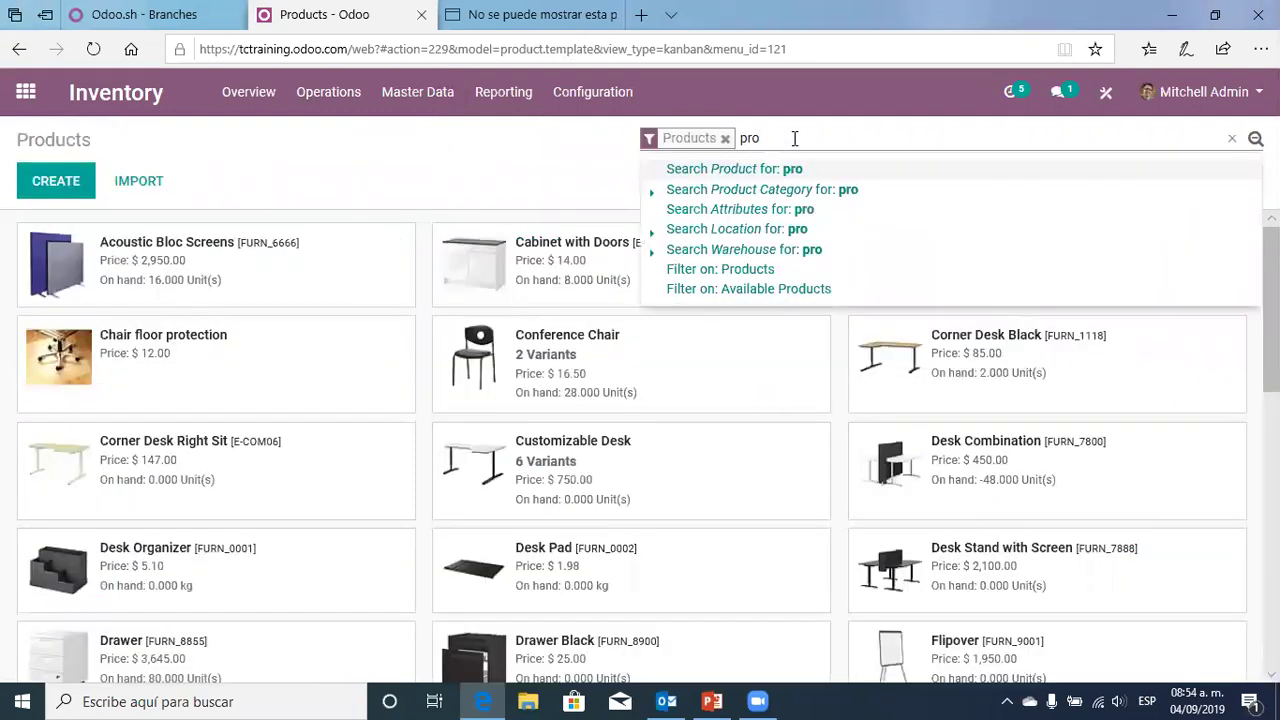
{"action": "key", "text": "Return"}
{"action": "left_click", "coordinate": [574, 266]}
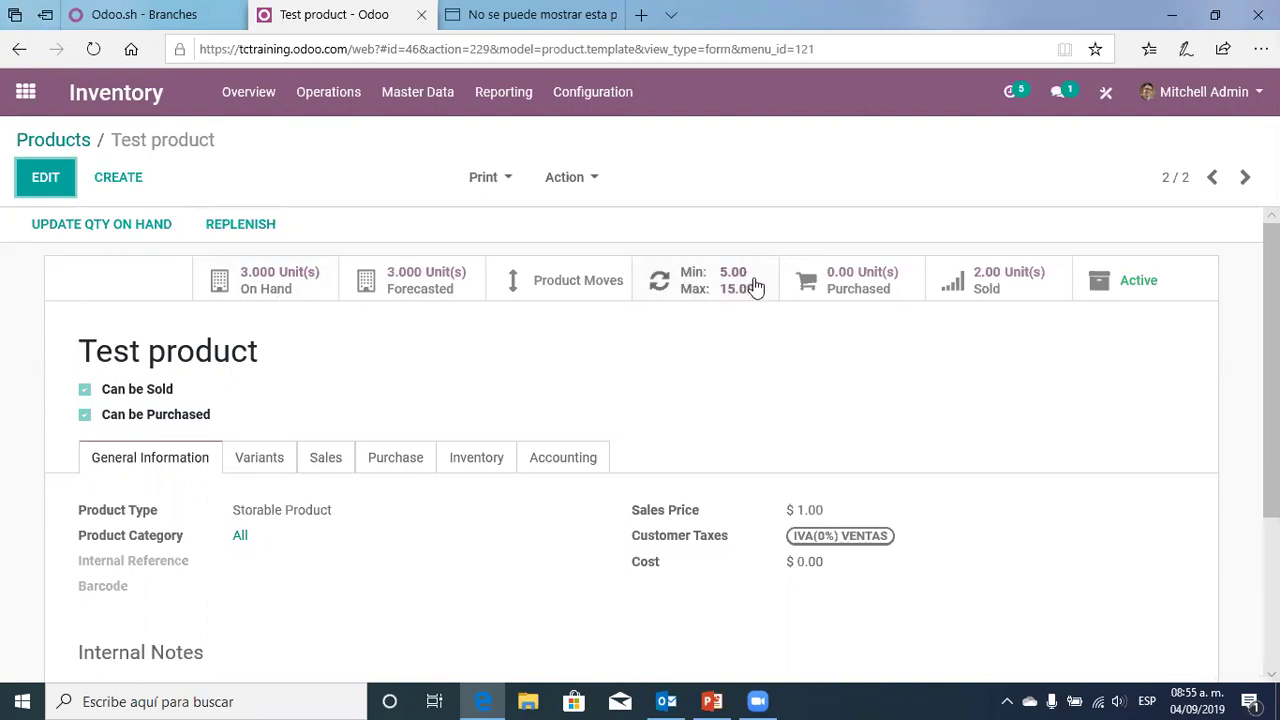
Check the requests for quotation and purchase orders in Purchase for a replenishment order for Test product
{"action": "left_click", "coordinate": [26, 92]}
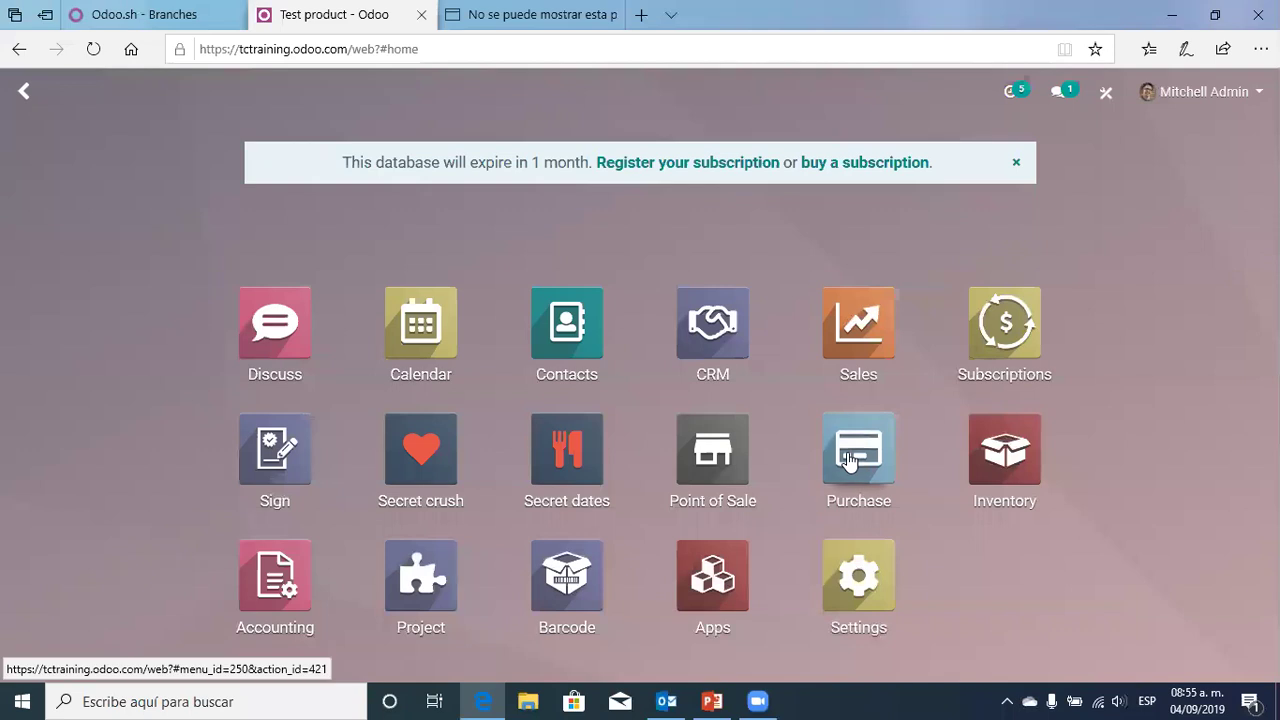
{"action": "left_click", "coordinate": [848, 459]}
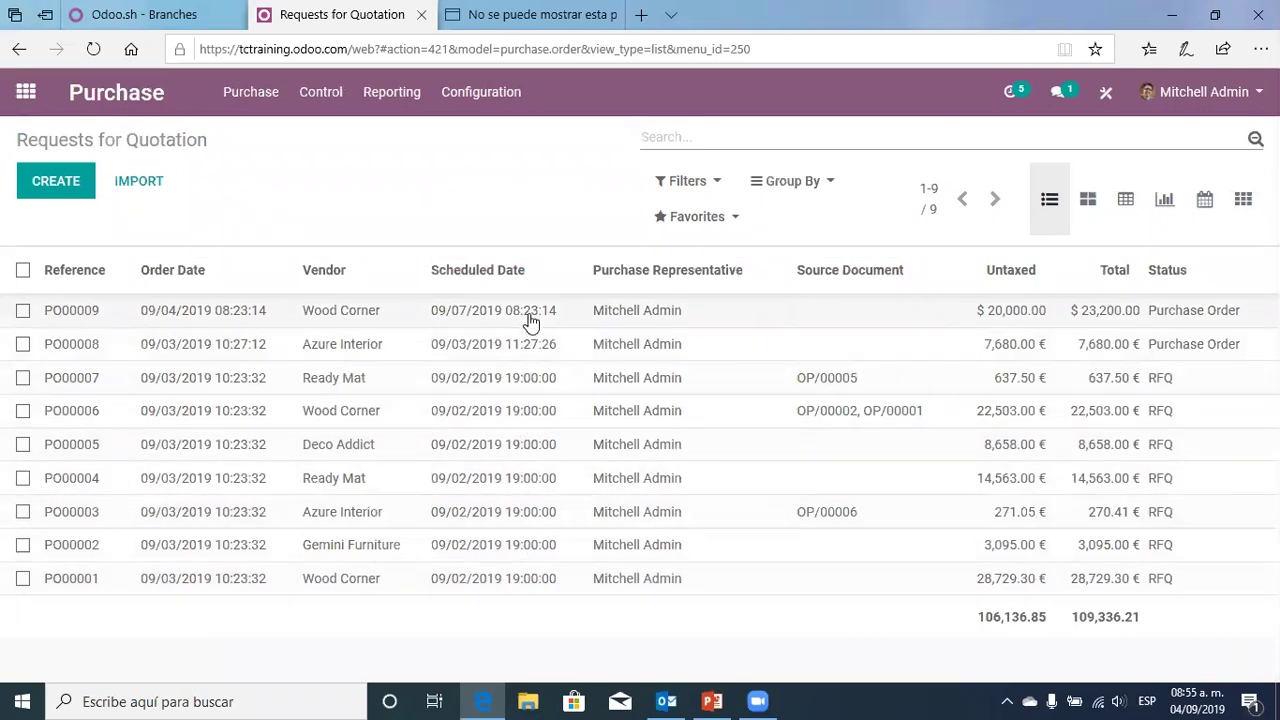
{"action": "left_click", "coordinate": [263, 95]}
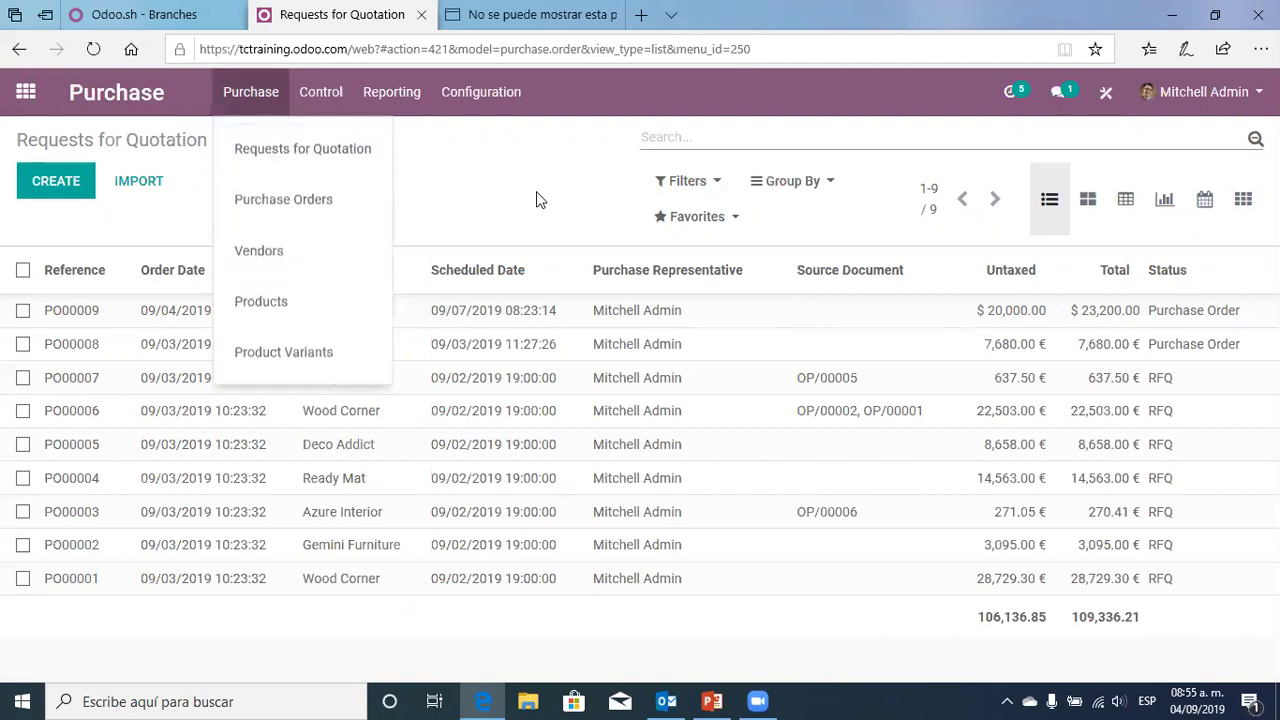
{"action": "left_click", "coordinate": [314, 197]}
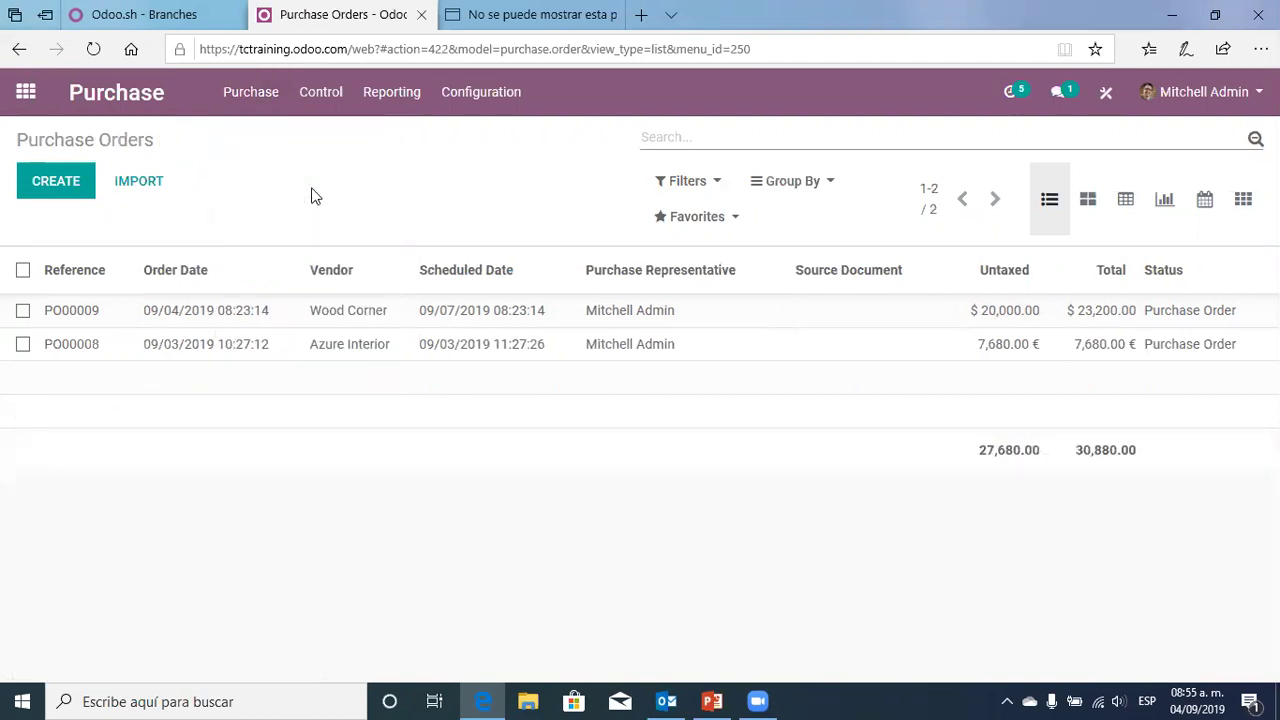
{"action": "left_click", "coordinate": [251, 93]}
{"action": "left_click", "coordinate": [267, 150]}
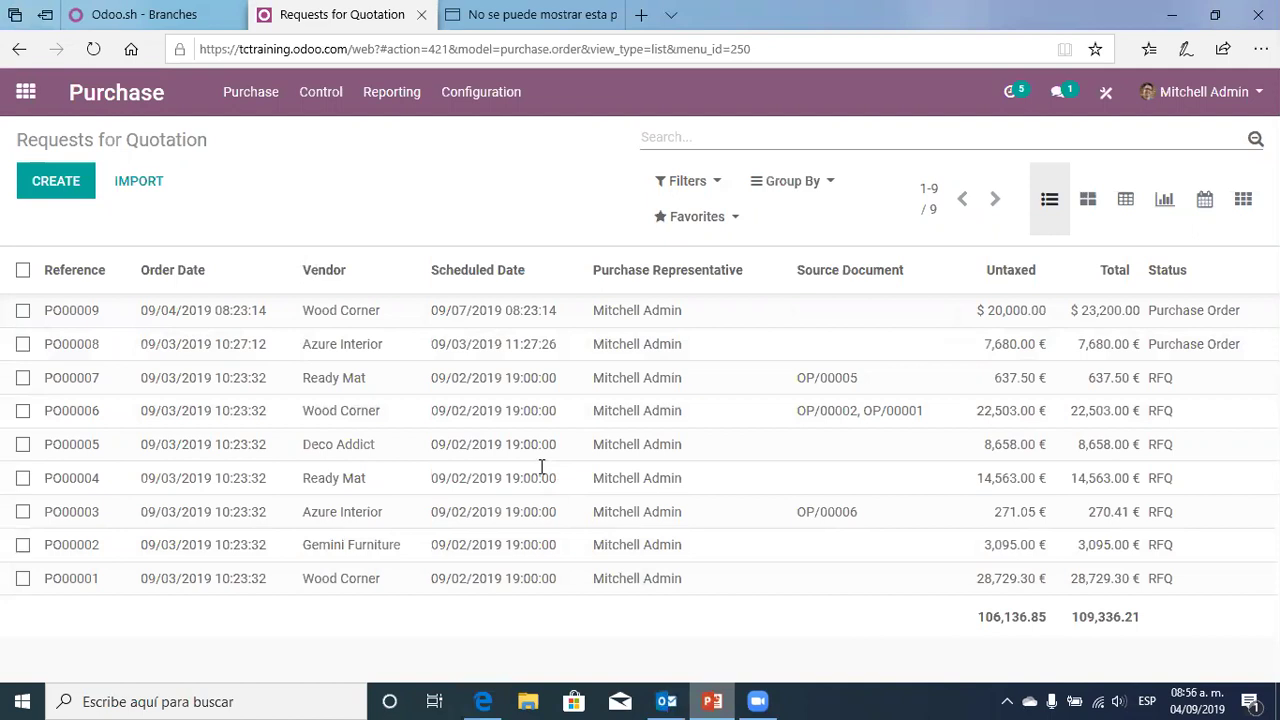
Switch to the PowerPoint presentation and review the "Licitaciones con Odoo" slide with its settings path
{"action": "key", "text": "alt+Tab"}
{"action": "scroll", "coordinate": [541, 467], "scroll_direction": "down", "scroll_amount": 1}
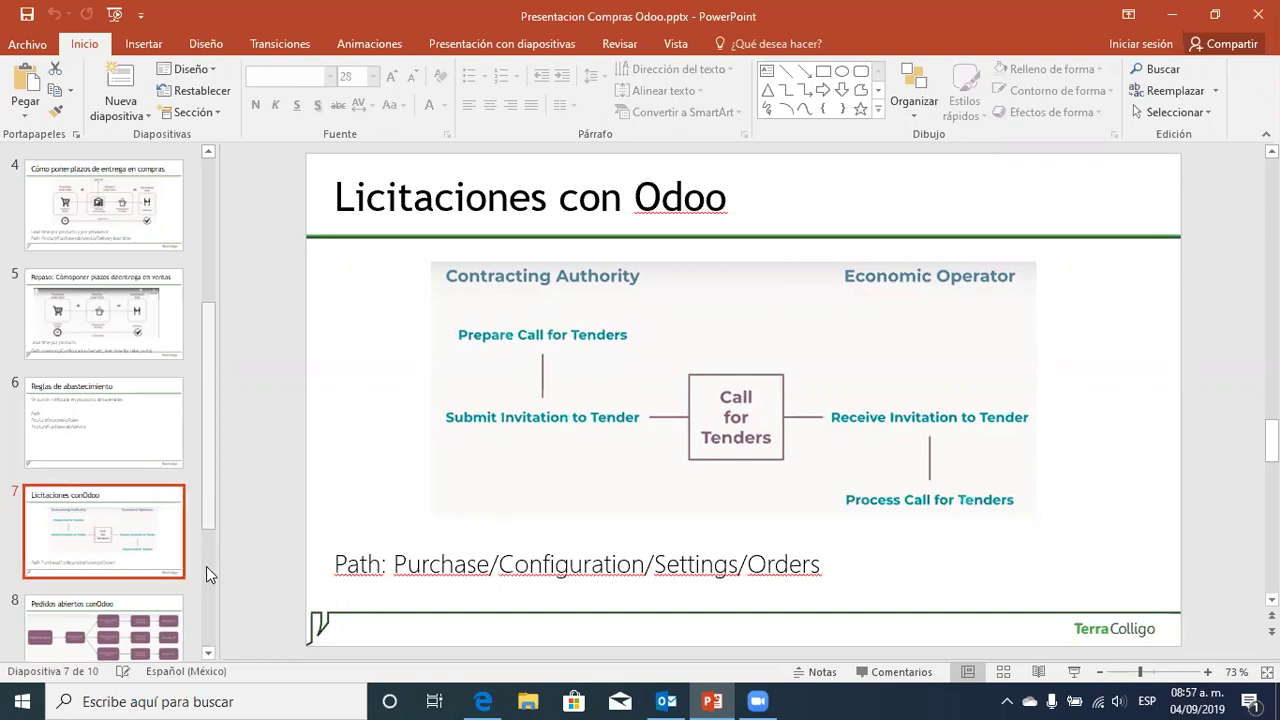
{"action": "scroll", "coordinate": [206, 566], "scroll_direction": "down", "scroll_amount": 2}
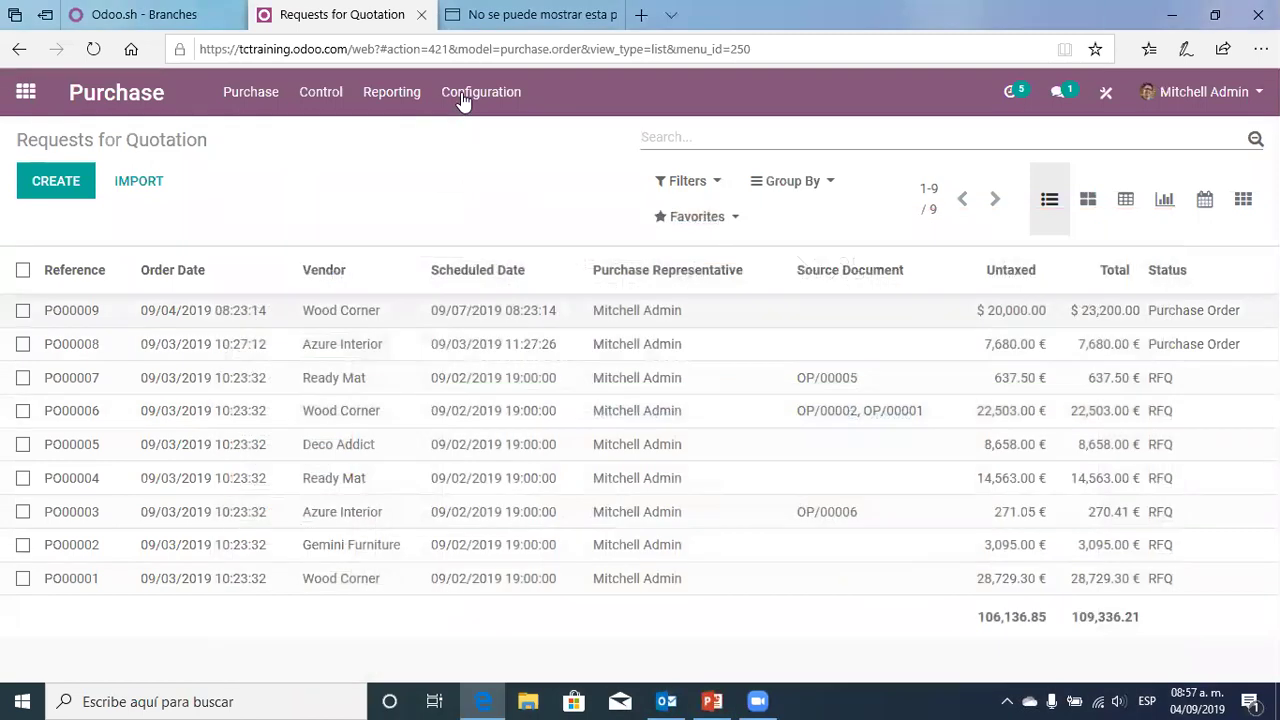
Back in Odoo, enable Purchase Agreements in the Purchase settings and save them
{"action": "left_click", "coordinate": [463, 97]}
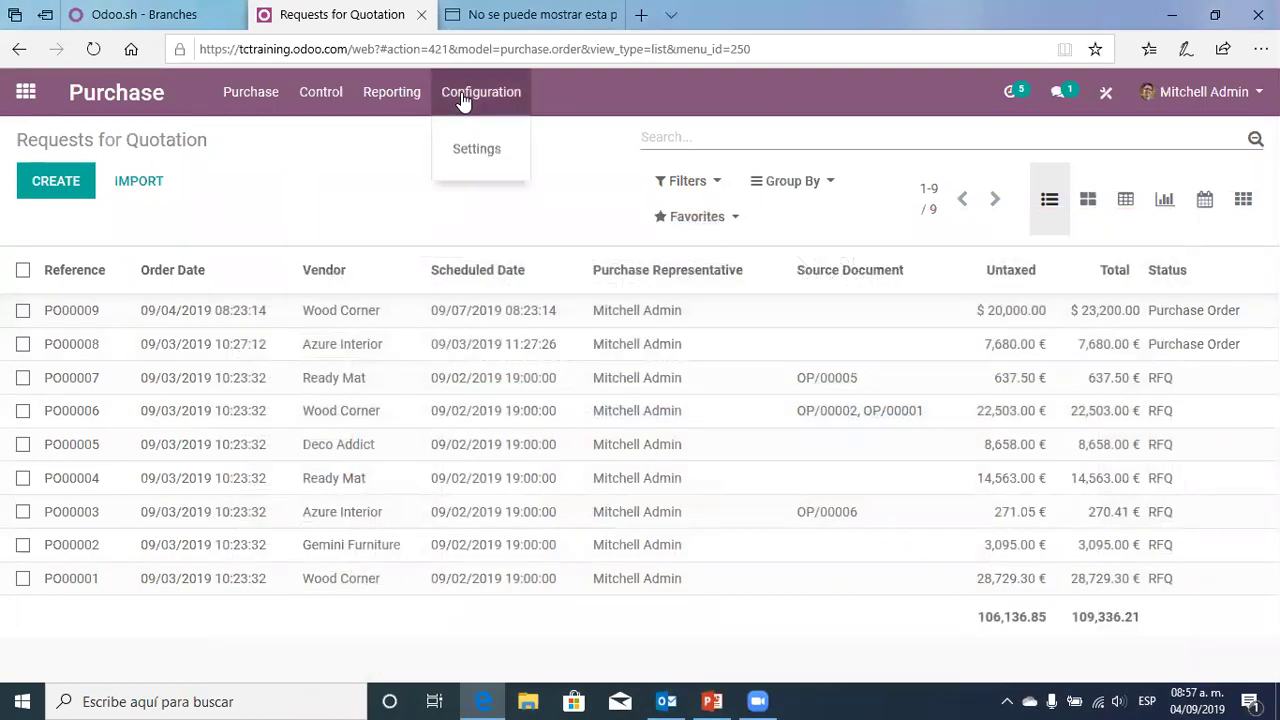
{"action": "left_click", "coordinate": [487, 161]}
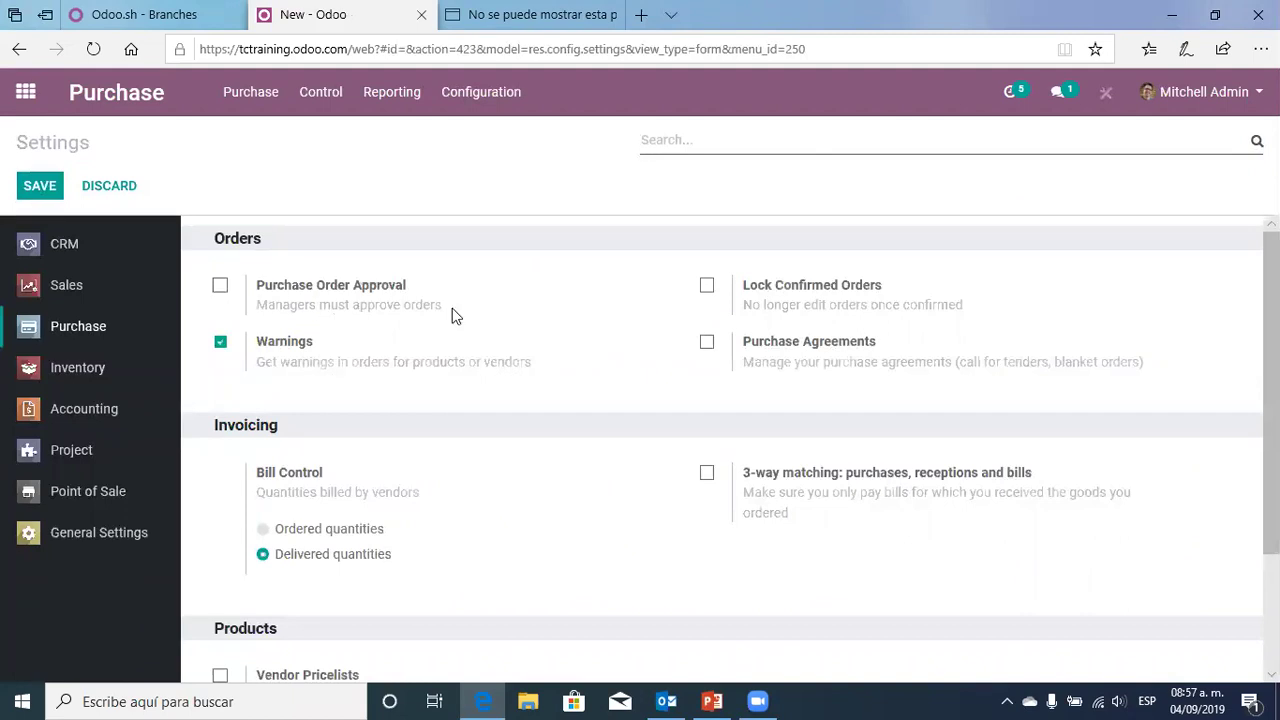
{"action": "left_click", "coordinate": [707, 345]}
{"action": "left_click", "coordinate": [40, 187]}
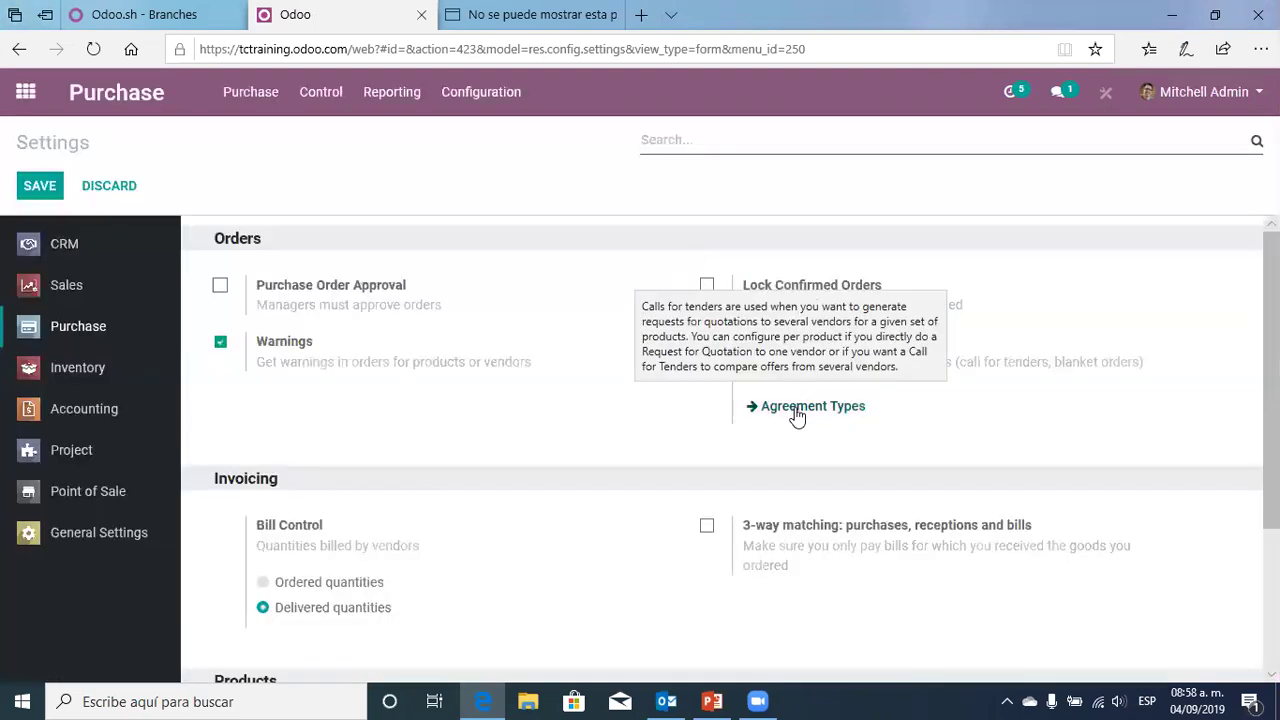
Set the Call for Tender agreement type to "Select only one RFQ (exclusive)", save it and return to the settings
{"action": "left_click", "coordinate": [797, 416]}
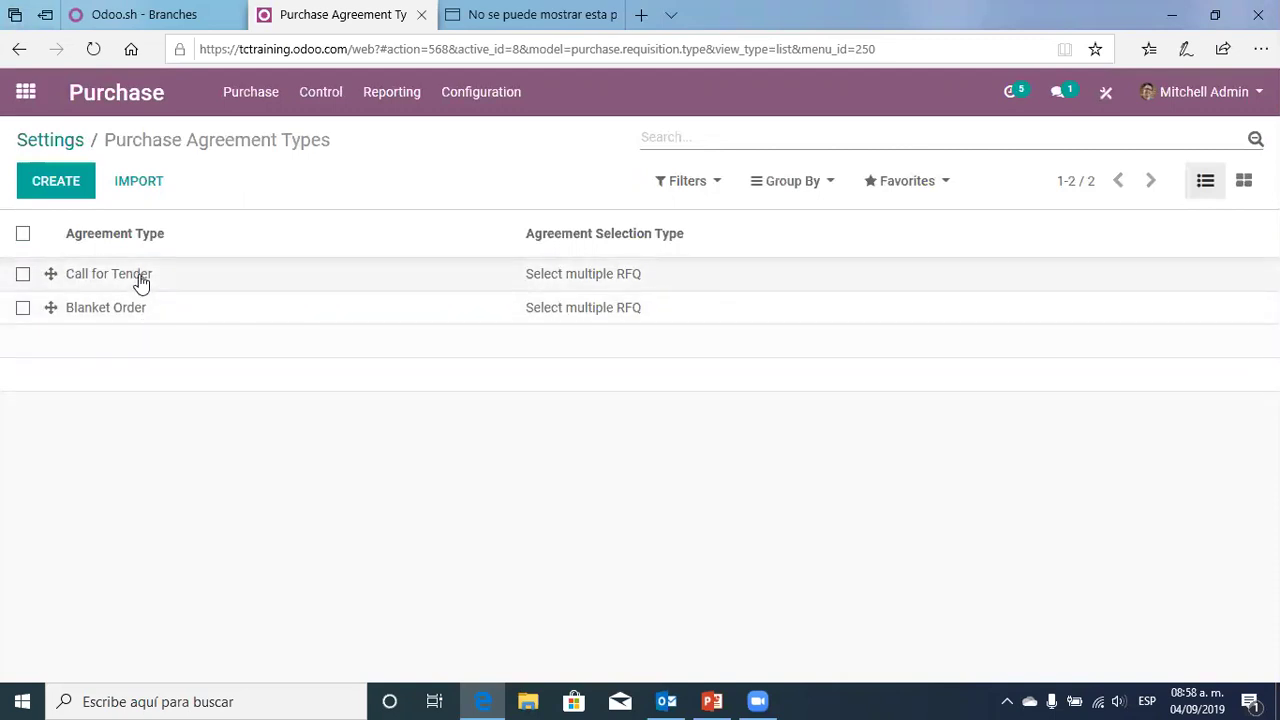
{"action": "left_click", "coordinate": [141, 280]}
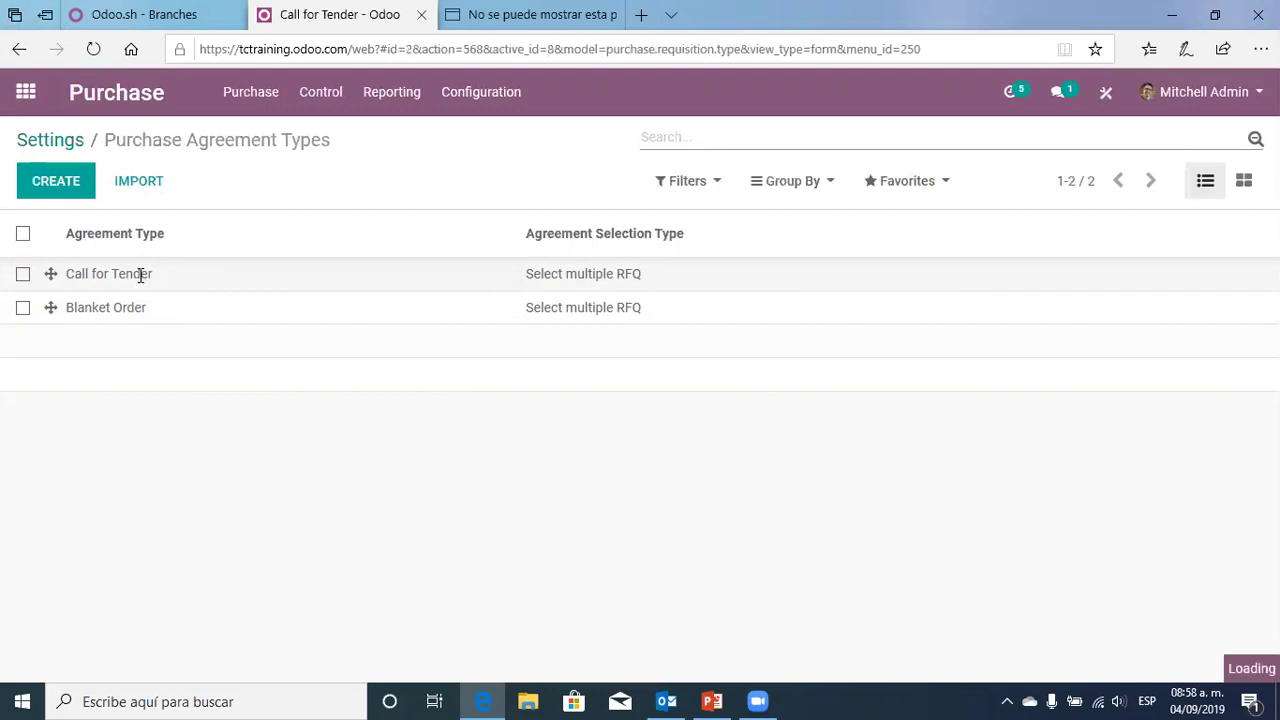
{"action": "left_click", "coordinate": [43, 180]}
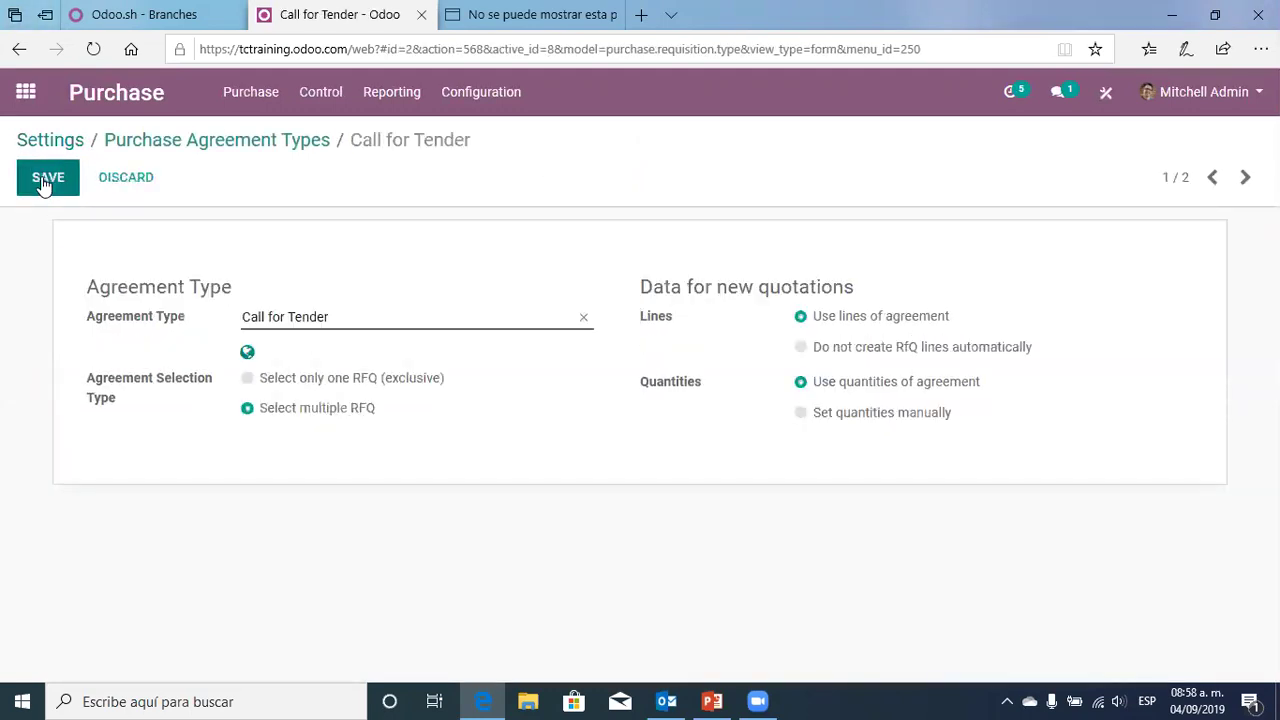
{"action": "left_click", "coordinate": [249, 386]}
{"action": "left_click", "coordinate": [45, 184]}
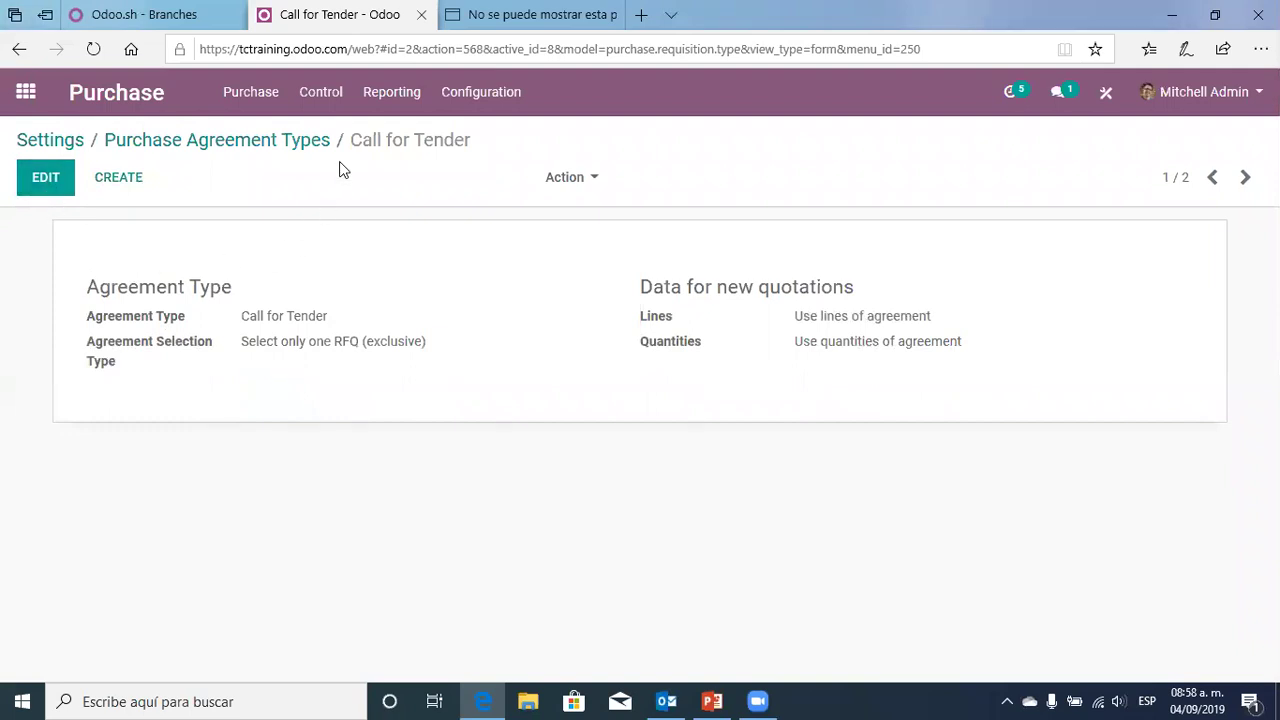
{"action": "left_click", "coordinate": [272, 148]}
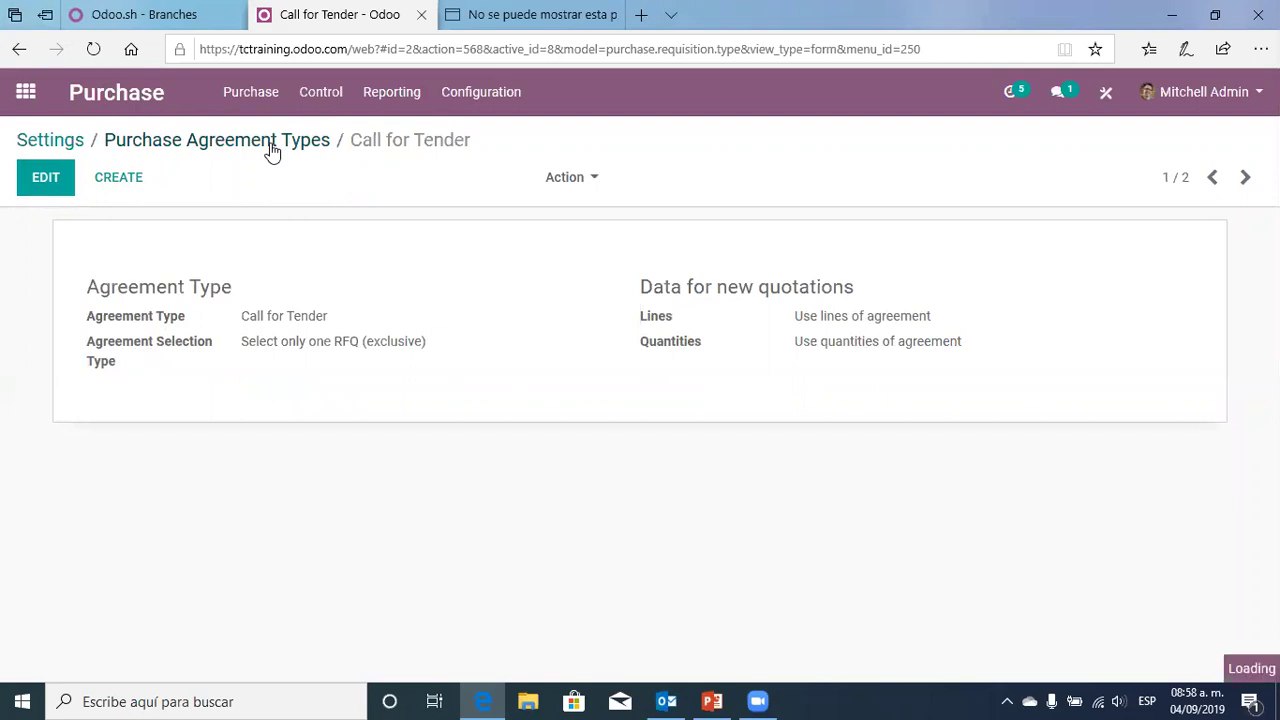
{"action": "left_click", "coordinate": [60, 146]}
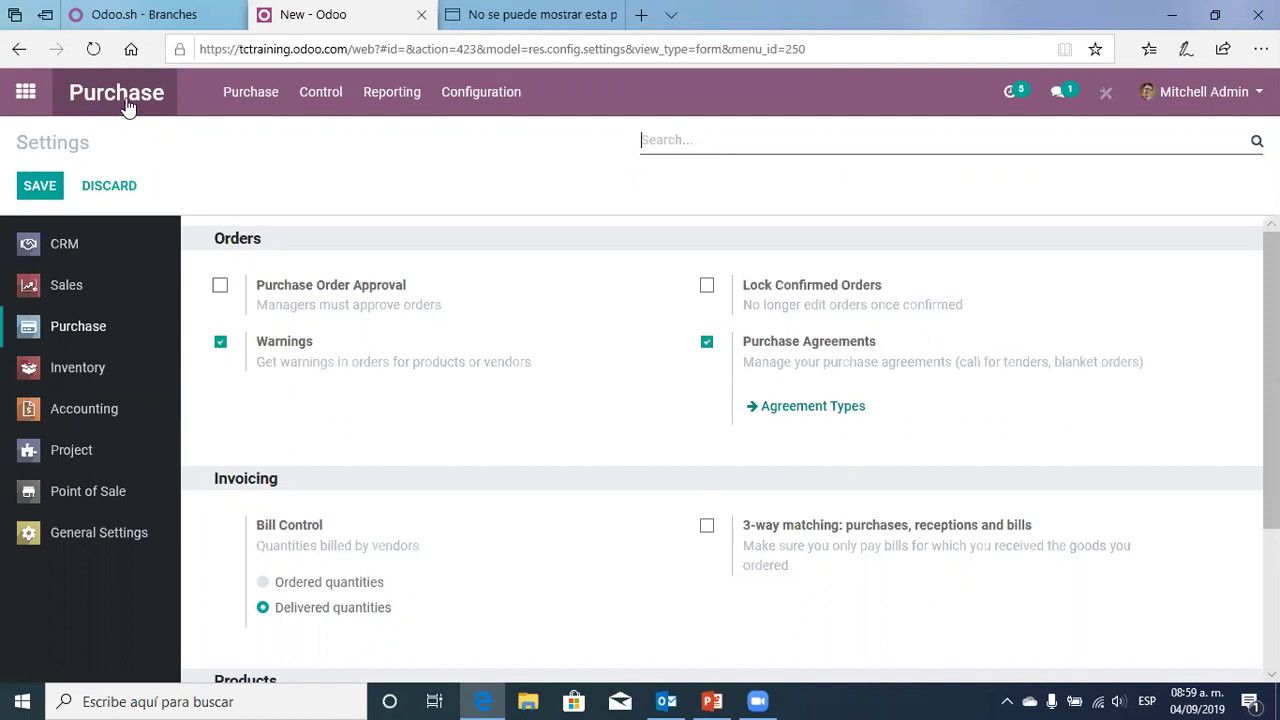
Open purchase agreement TE00001 to examine its details and product lines, and return to the agreements list
{"action": "left_click", "coordinate": [251, 95]}
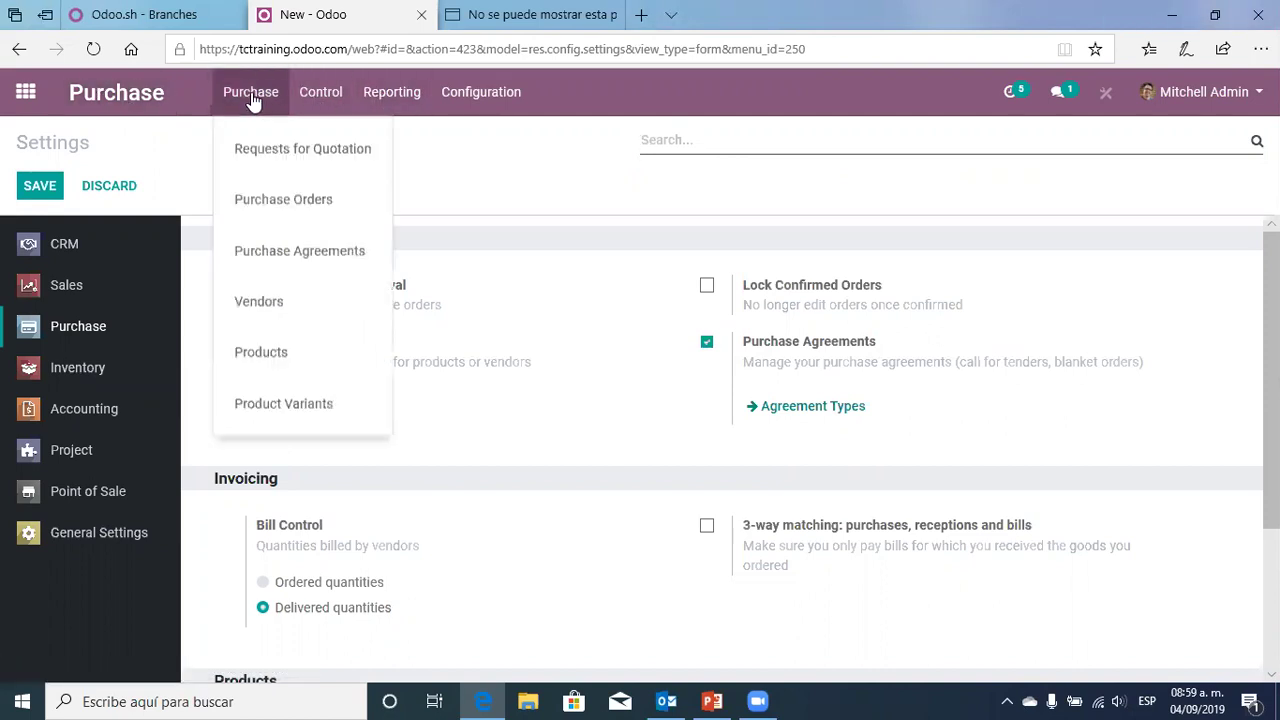
{"action": "left_click", "coordinate": [277, 255]}
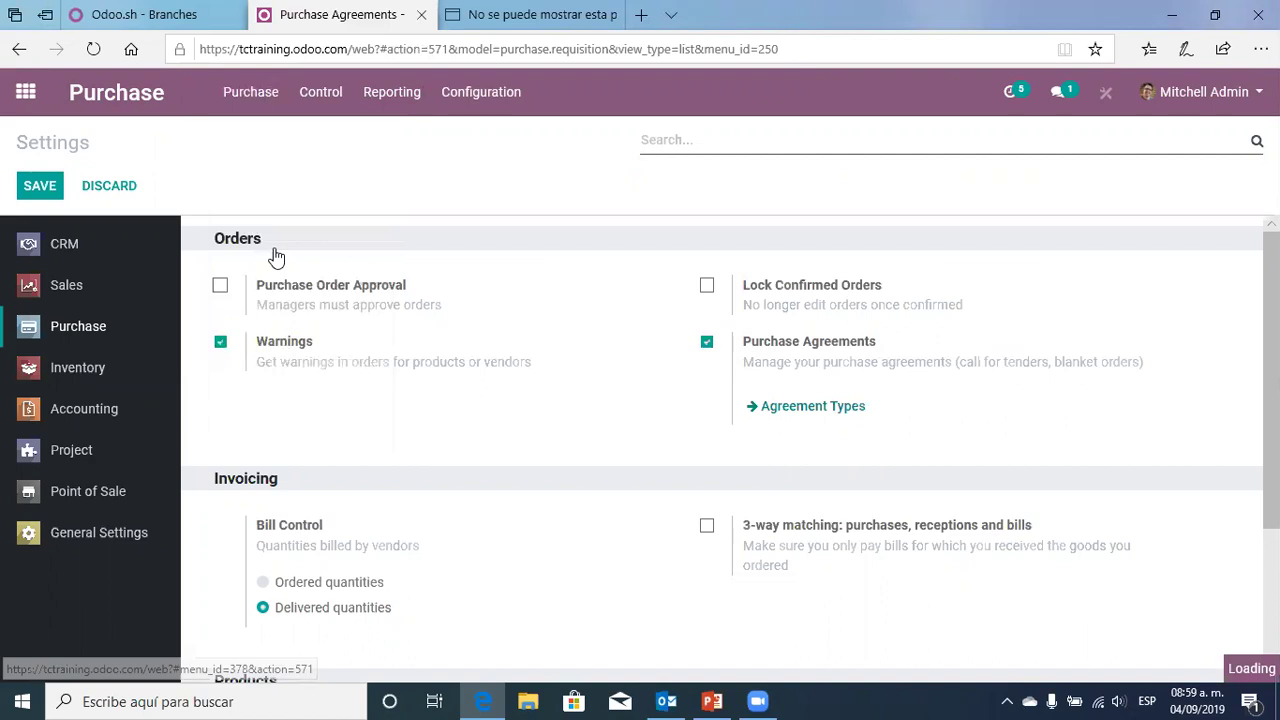
{"action": "left_click", "coordinate": [380, 300]}
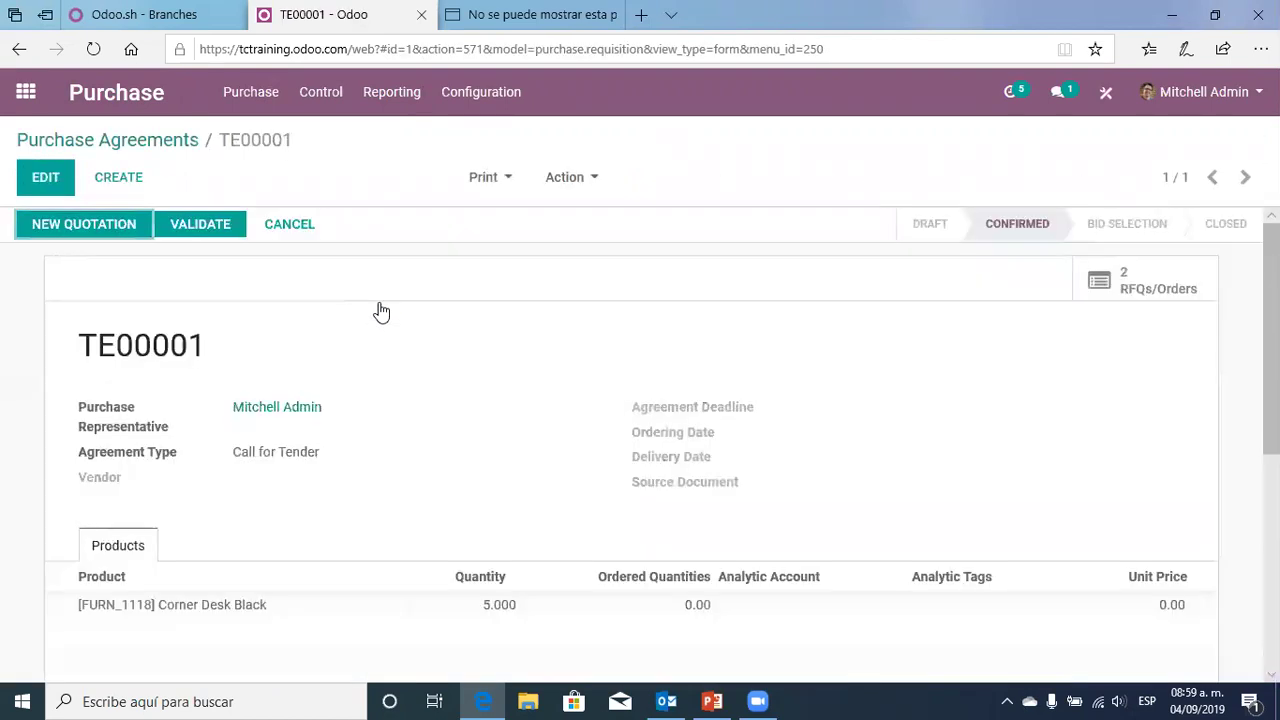
{"action": "scroll", "coordinate": [381, 312], "scroll_direction": "down", "scroll_amount": 2}
{"action": "scroll", "coordinate": [381, 312], "scroll_direction": "up", "scroll_amount": 2}
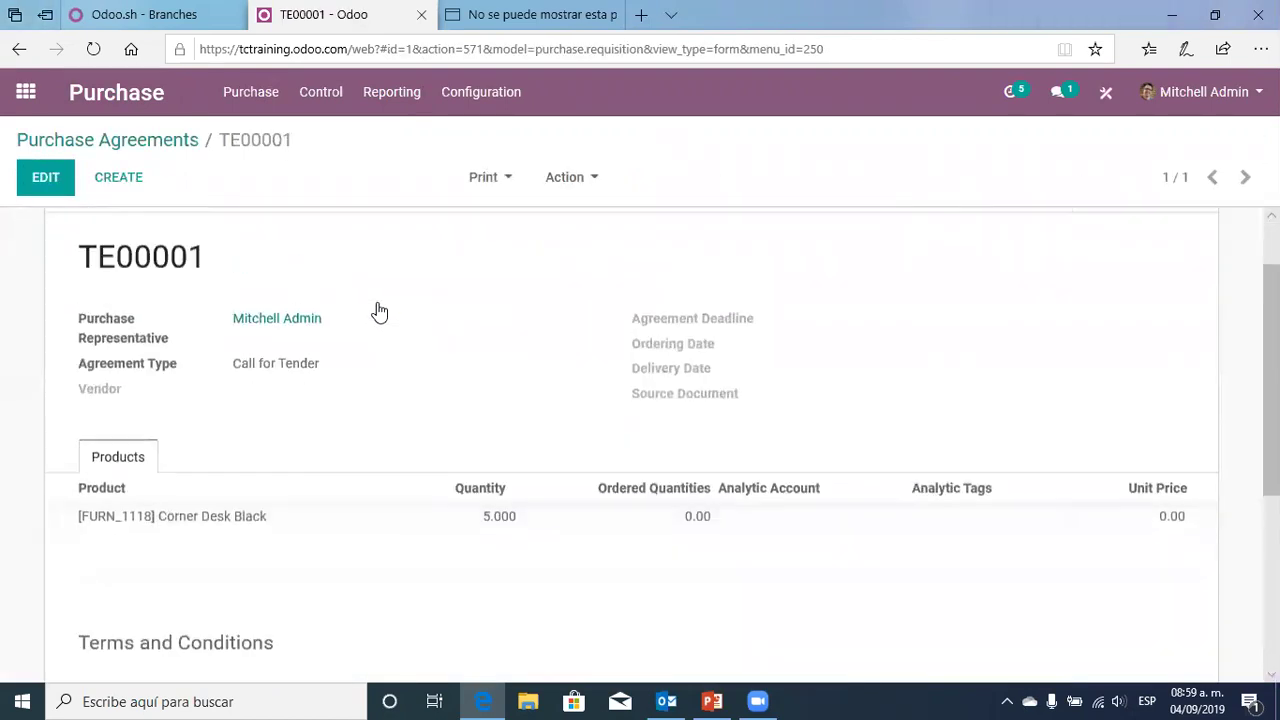
{"action": "left_click", "coordinate": [130, 145]}
Create a new purchase agreement of type Call for Tender, leaving the vendor empty
{"action": "left_click", "coordinate": [56, 188]}
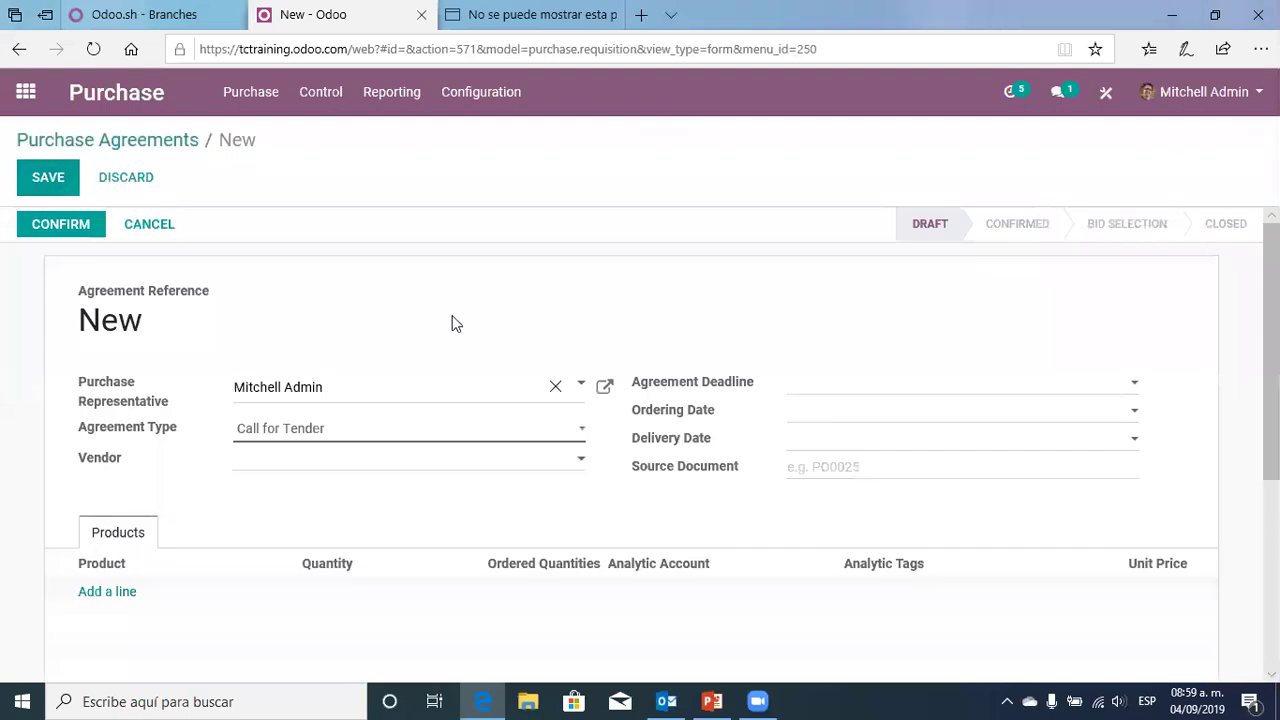
{"action": "left_click", "coordinate": [377, 432]}
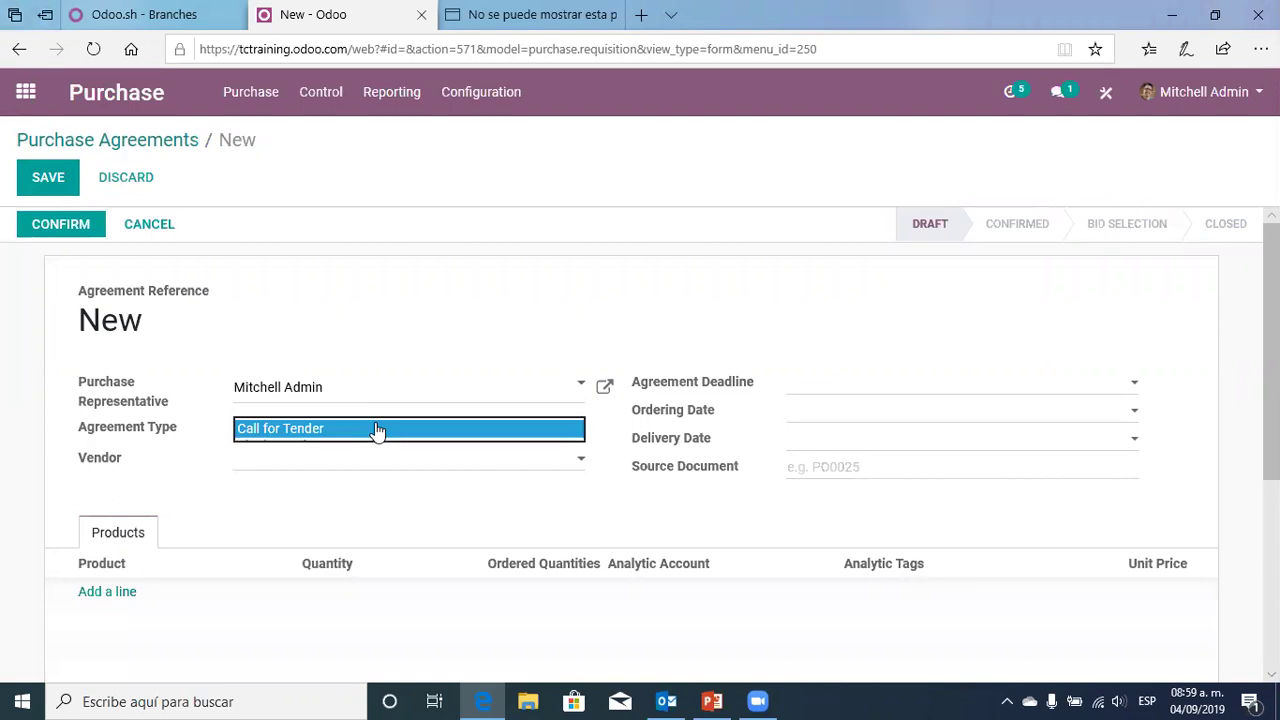
{"action": "left_click", "coordinate": [379, 431]}
{"action": "left_click", "coordinate": [390, 465]}
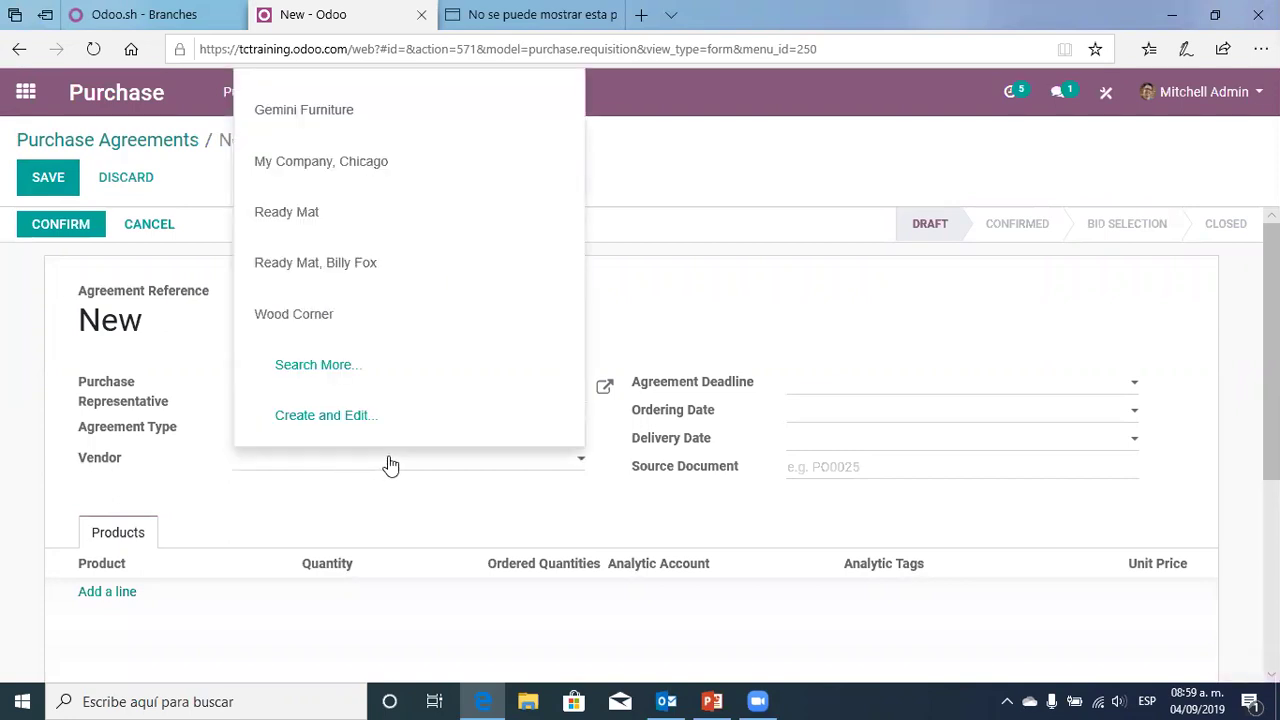
{"action": "left_click", "coordinate": [367, 510]}
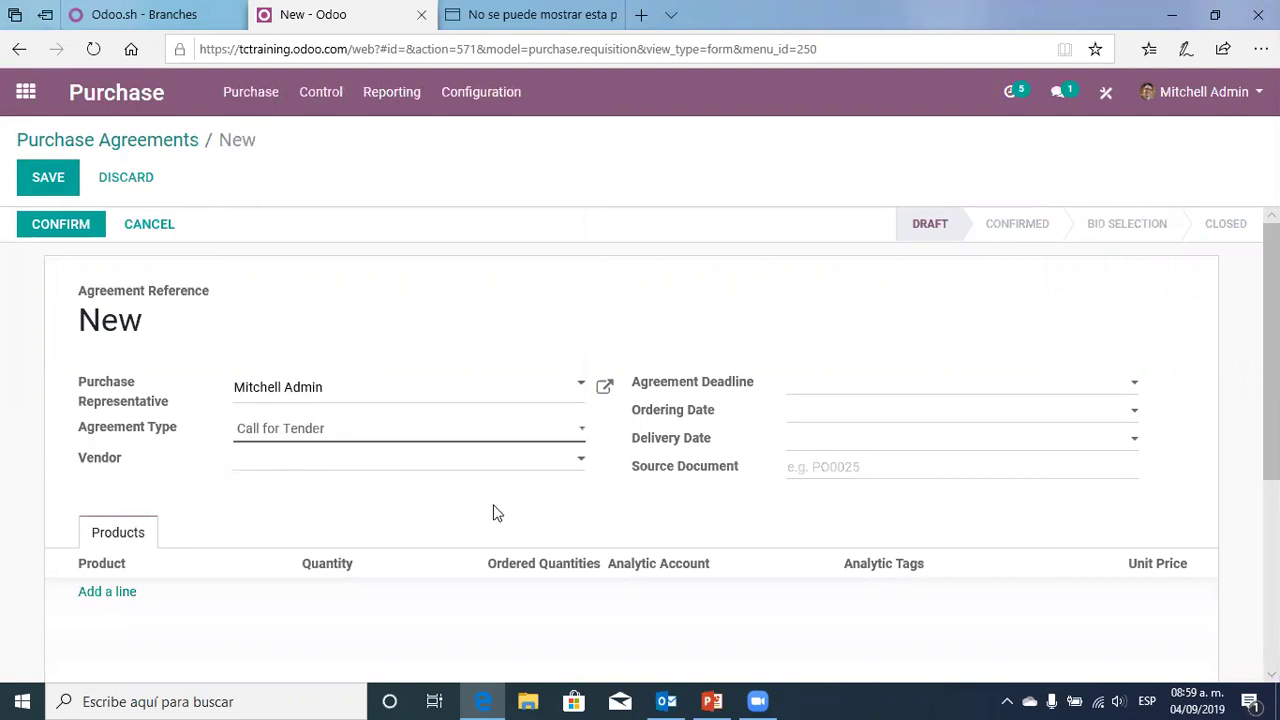
Set the agreement deadline to 09/05/2019, the ordering date to 09/09/2019 and the delivery date to 09/20/2019
{"action": "left_click", "coordinate": [932, 390]}
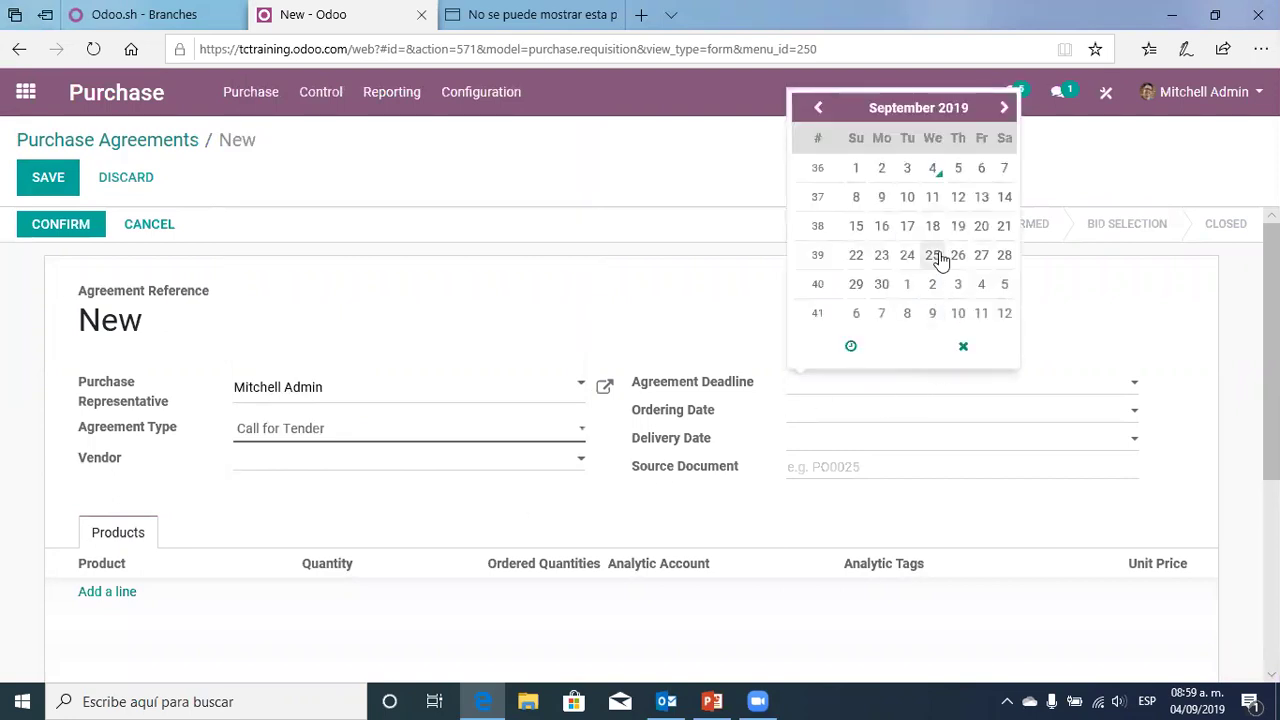
{"action": "left_click", "coordinate": [955, 181]}
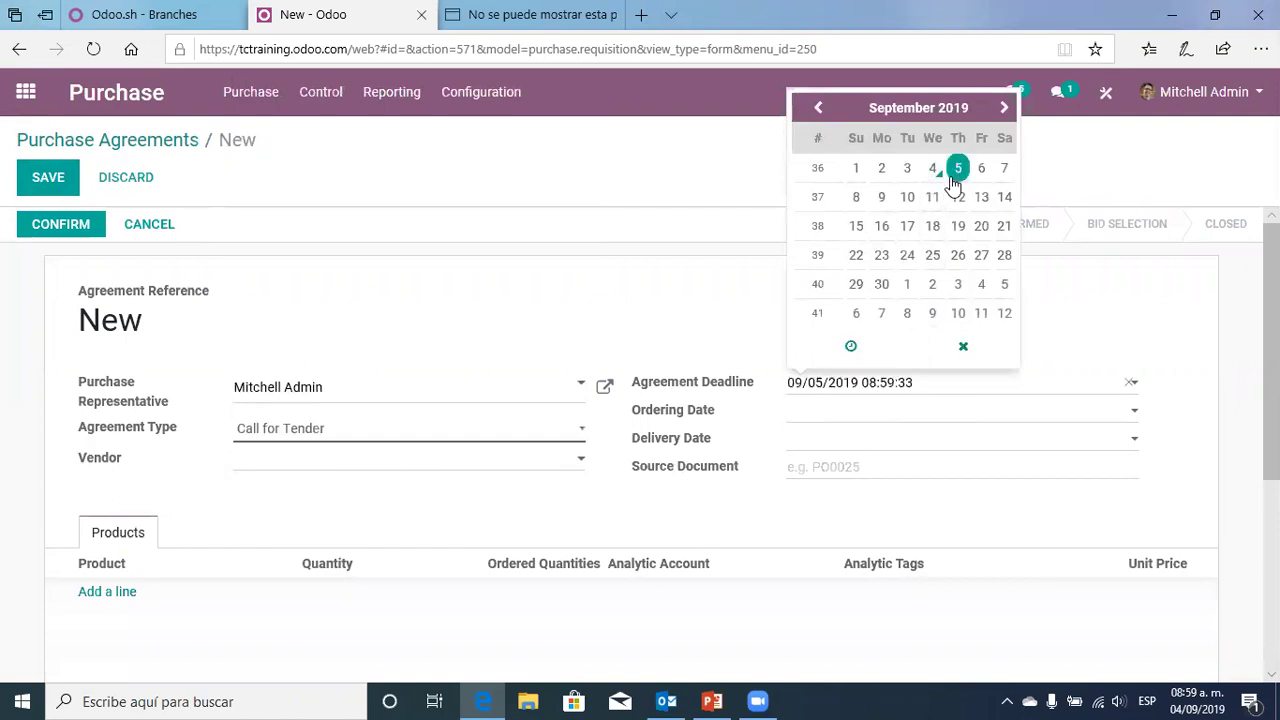
{"action": "left_click", "coordinate": [1188, 382]}
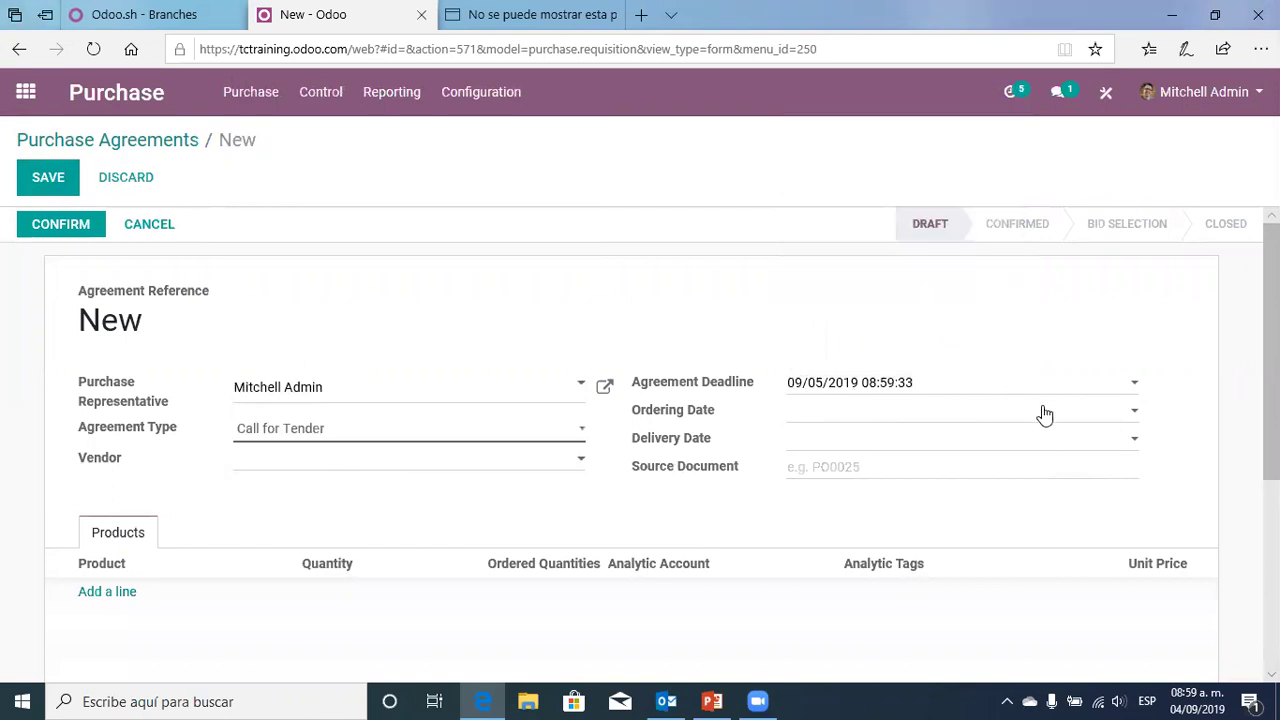
{"action": "left_click", "coordinate": [1045, 415]}
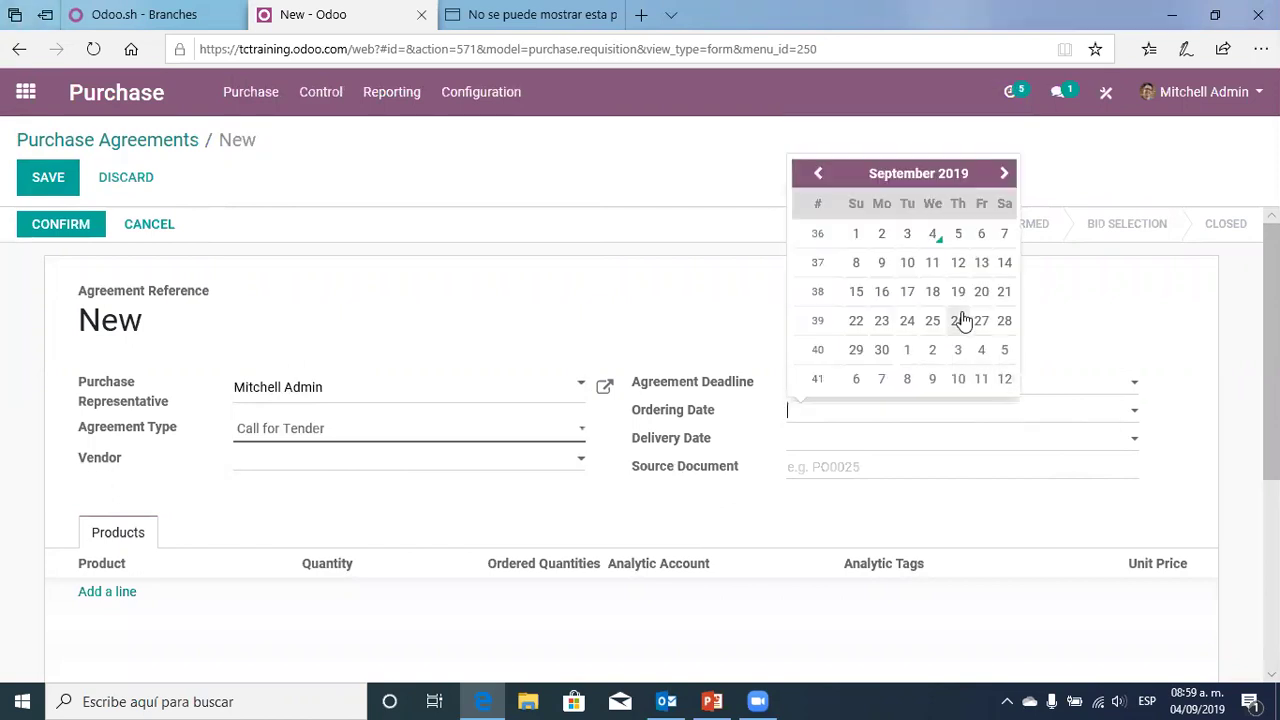
{"action": "left_click", "coordinate": [882, 265]}
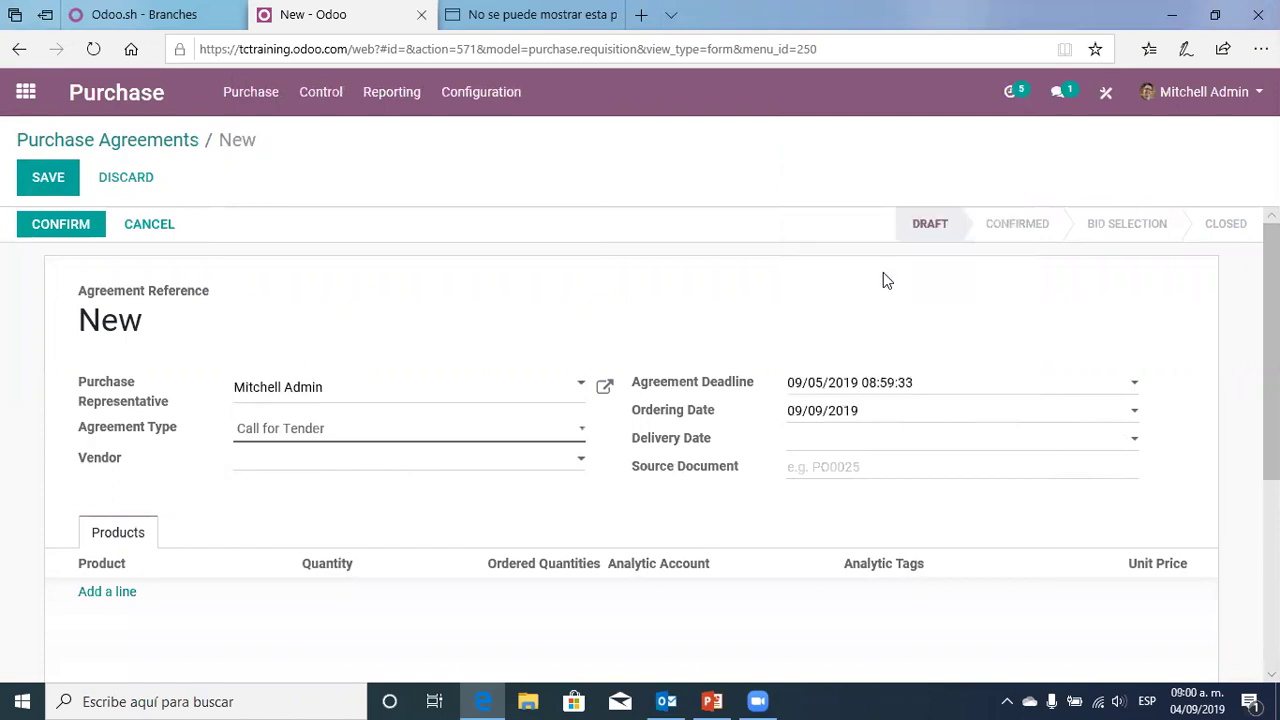
{"action": "left_click", "coordinate": [842, 446]}
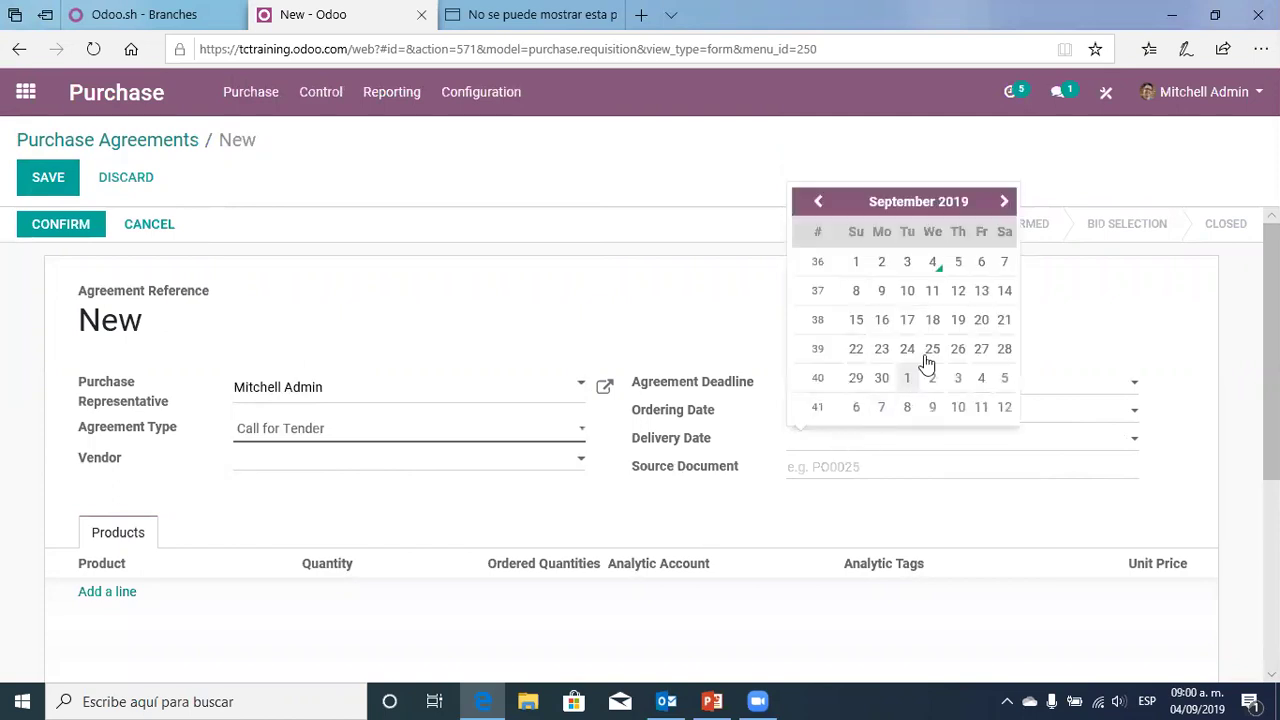
{"action": "left_click", "coordinate": [982, 321]}
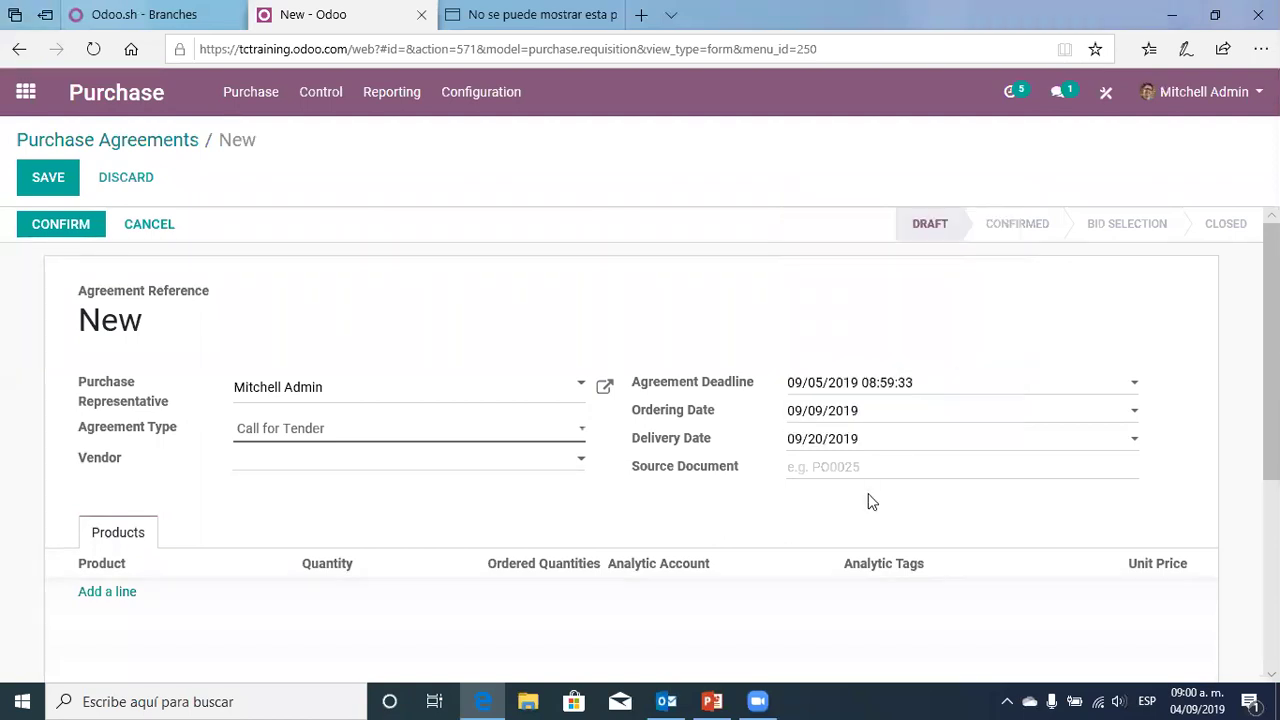
Add a product line to the agreement for Test product with a quantity of 20
{"action": "scroll", "coordinate": [864, 503], "scroll_direction": "down", "scroll_amount": 2}
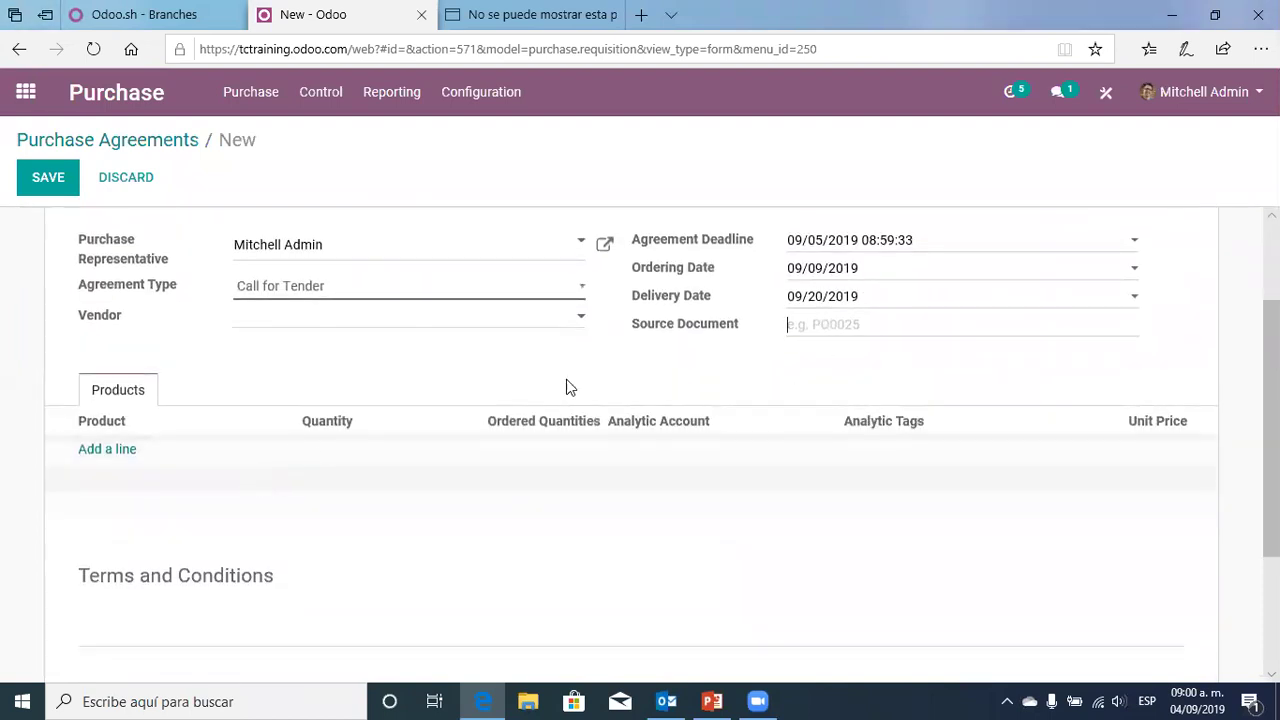
{"action": "left_click", "coordinate": [95, 452]}
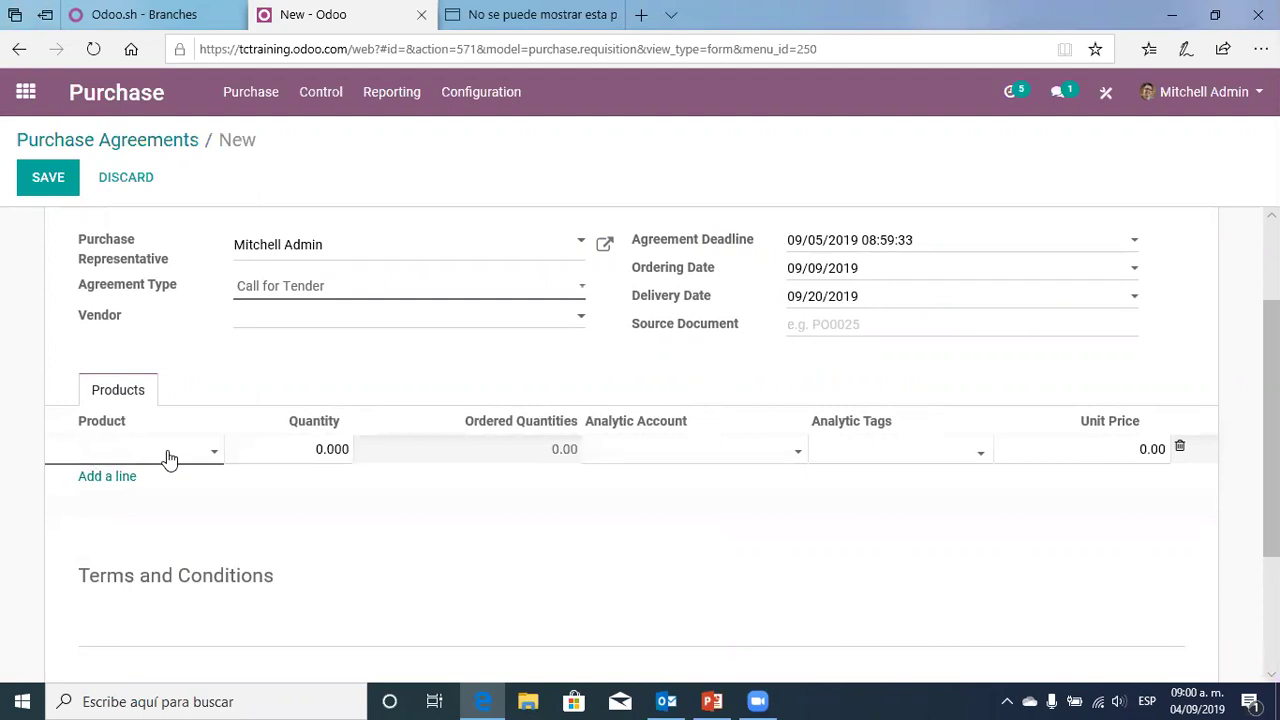
{"action": "type", "text": "pro"}
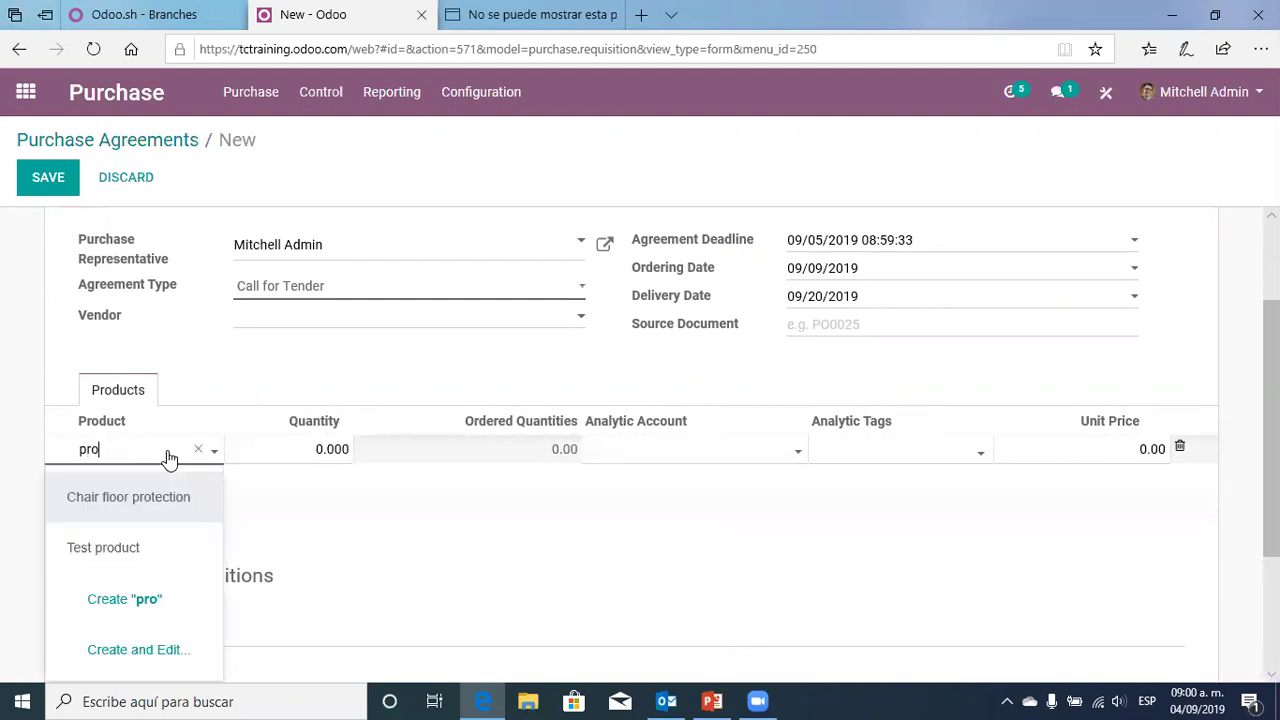
{"action": "left_click", "coordinate": [137, 546]}
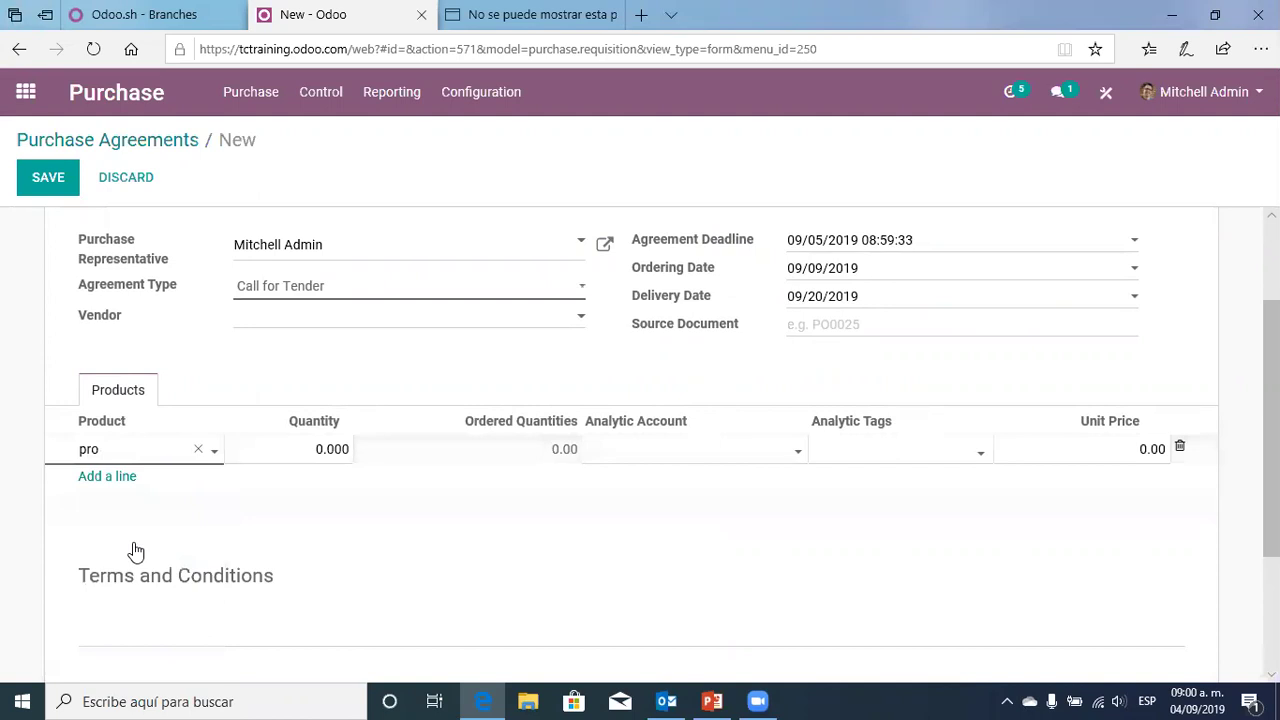
{"action": "left_click", "coordinate": [293, 449]}
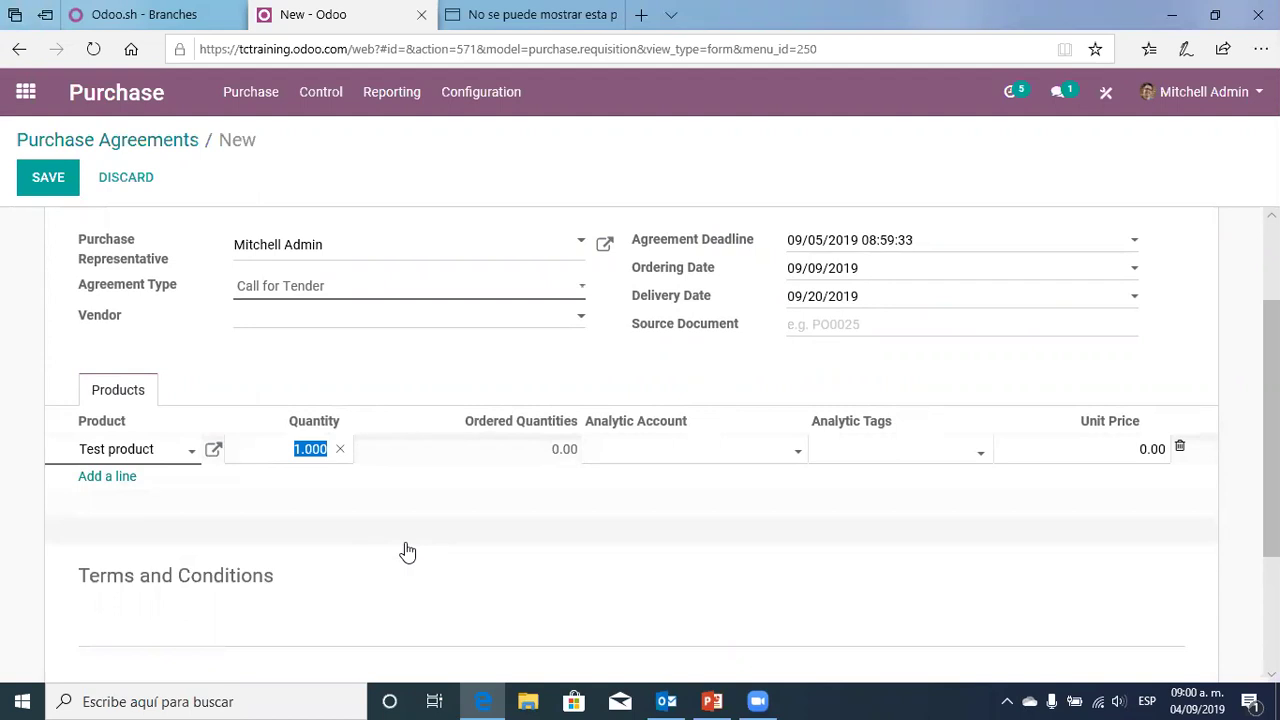
{"action": "type", "text": "20"}
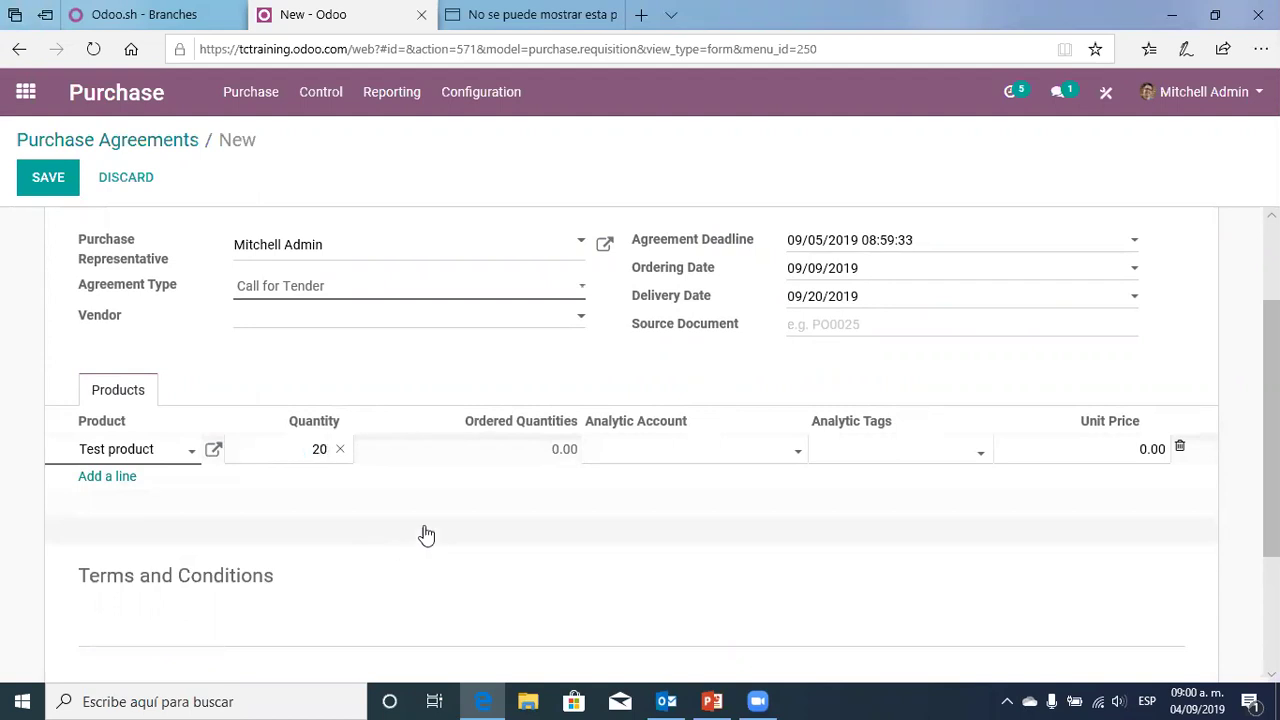
{"action": "left_click", "coordinate": [495, 350]}
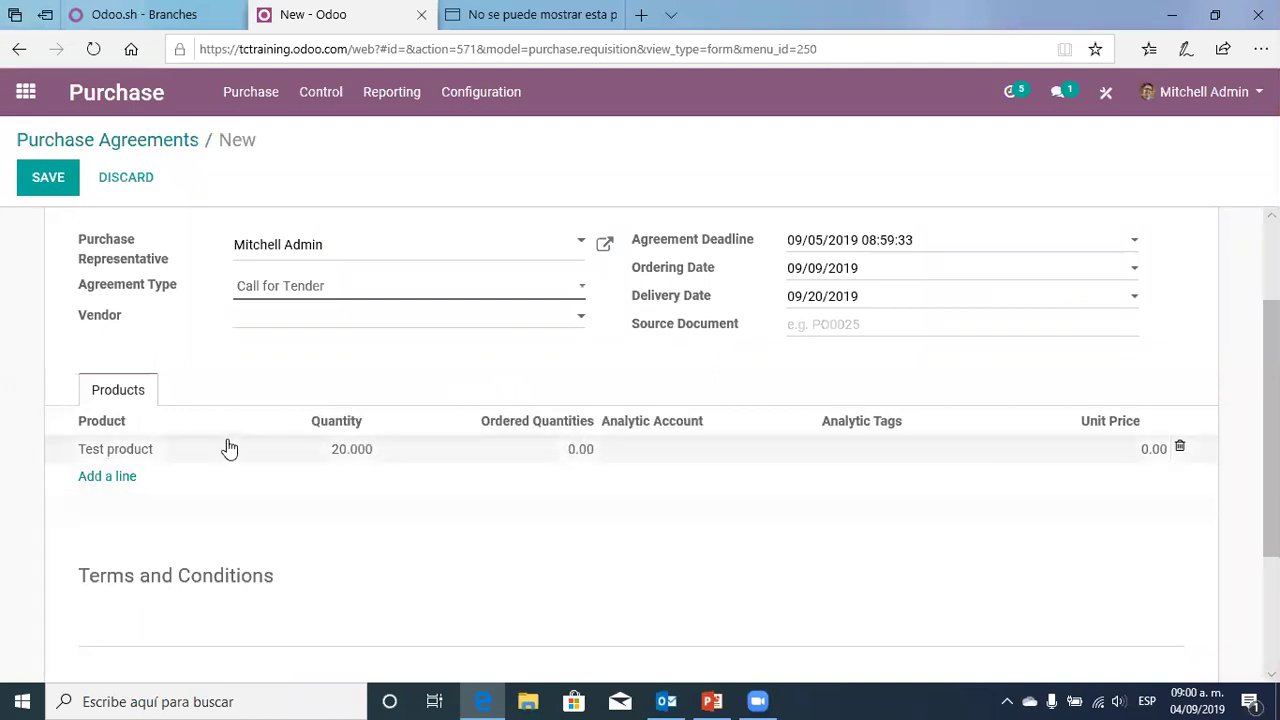
Save the new call for tender and confirm it
{"action": "scroll", "coordinate": [215, 549], "scroll_direction": "up", "scroll_amount": 2}
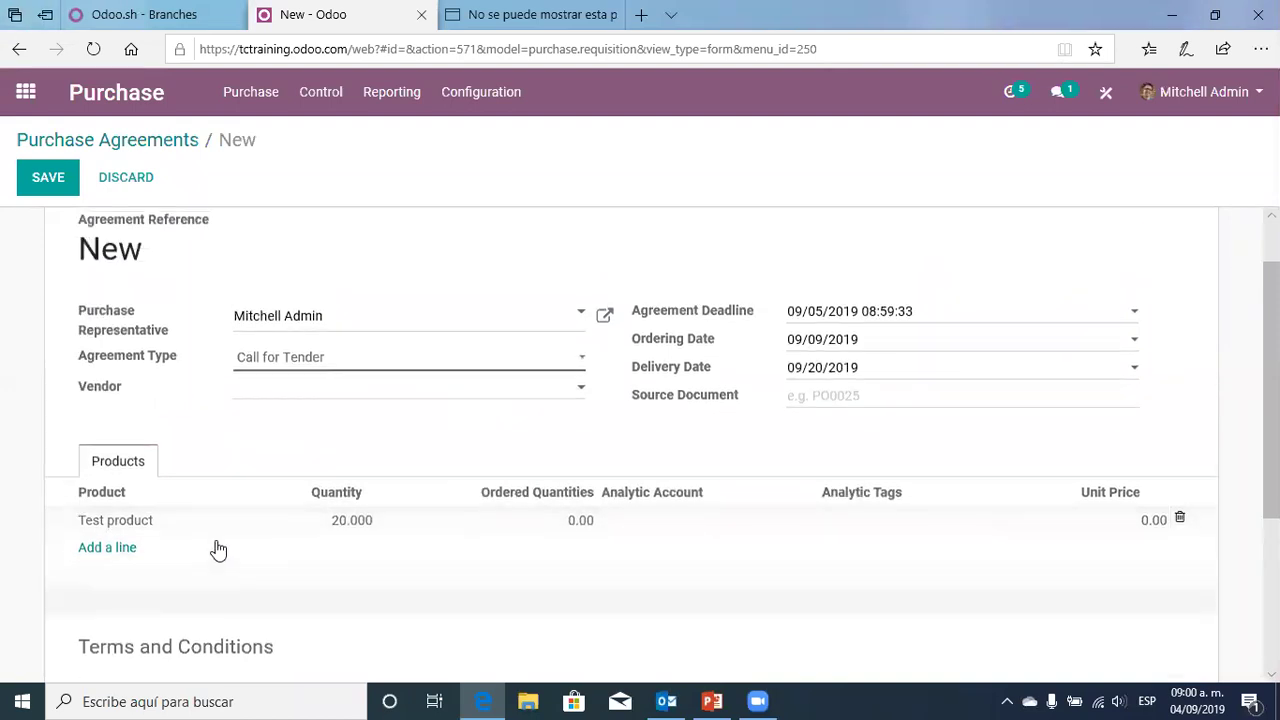
{"action": "left_click", "coordinate": [105, 549]}
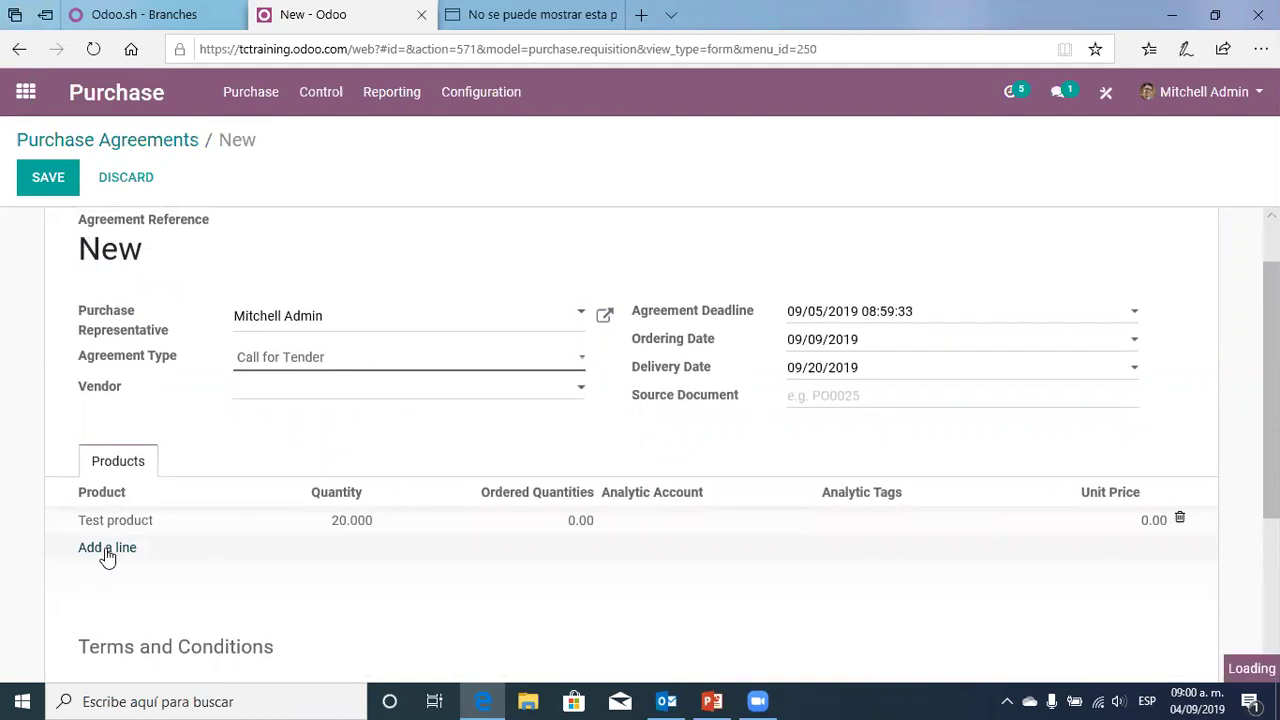
{"action": "left_click", "coordinate": [333, 431]}
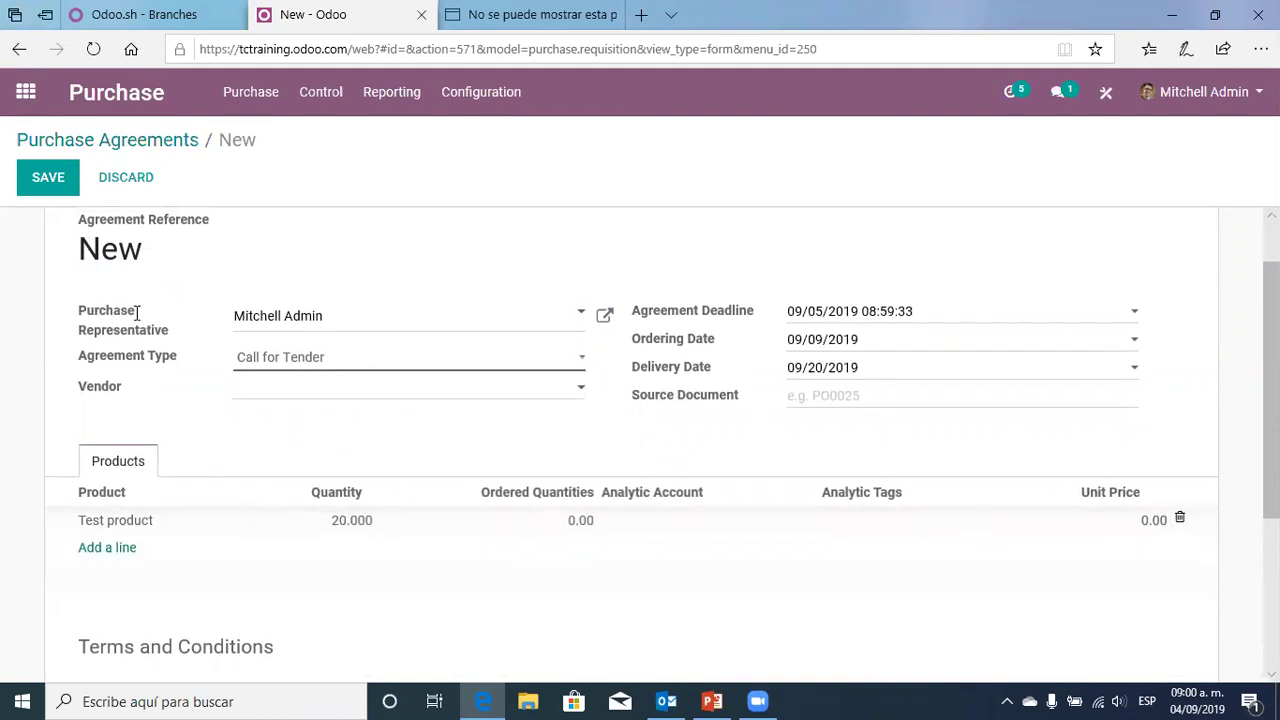
{"action": "left_click", "coordinate": [52, 184]}
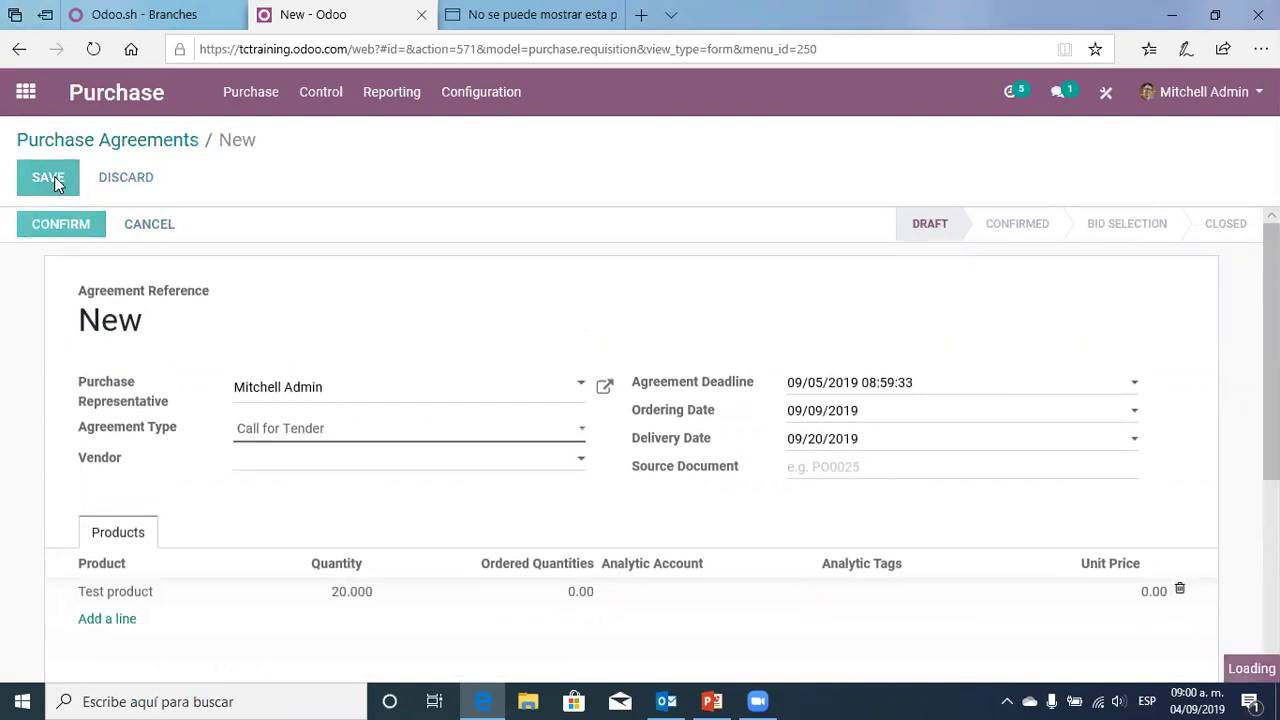
{"action": "left_click", "coordinate": [62, 226]}
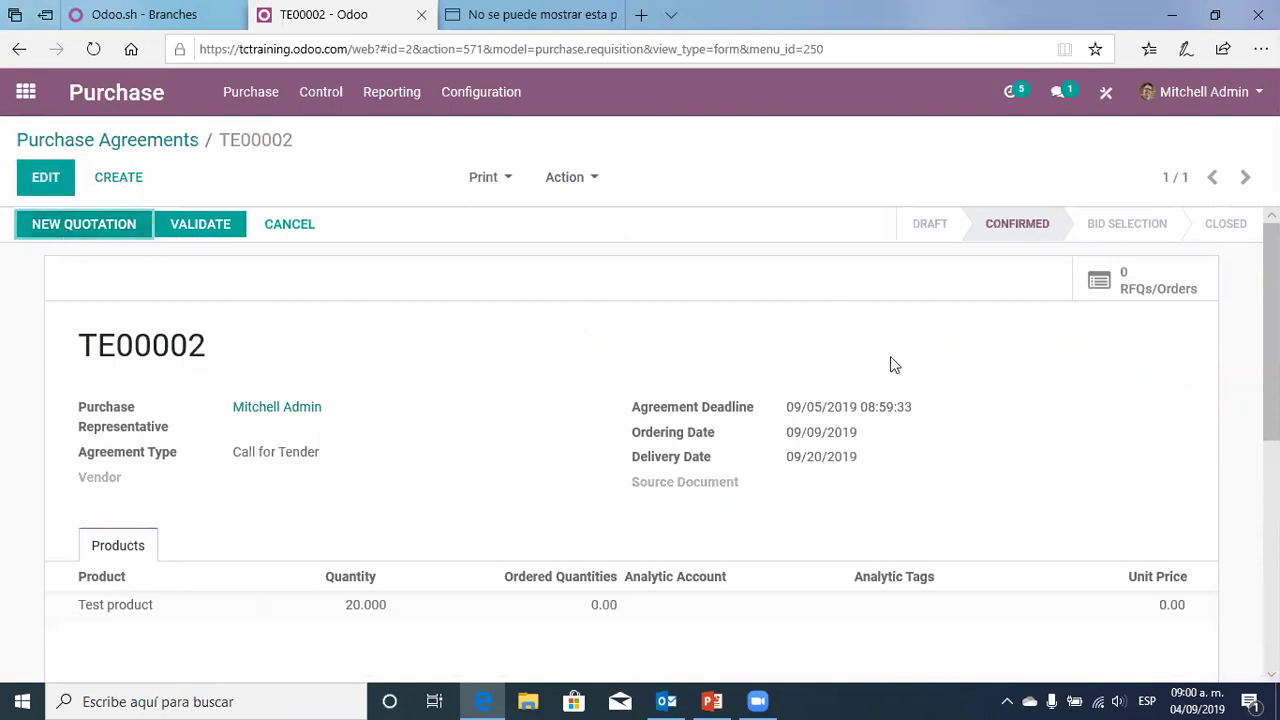
From the agreement's RFQs/Orders, create a request for quotation with Wood Corner as vendor, accepting the vendor warning
{"action": "left_click", "coordinate": [1141, 290]}
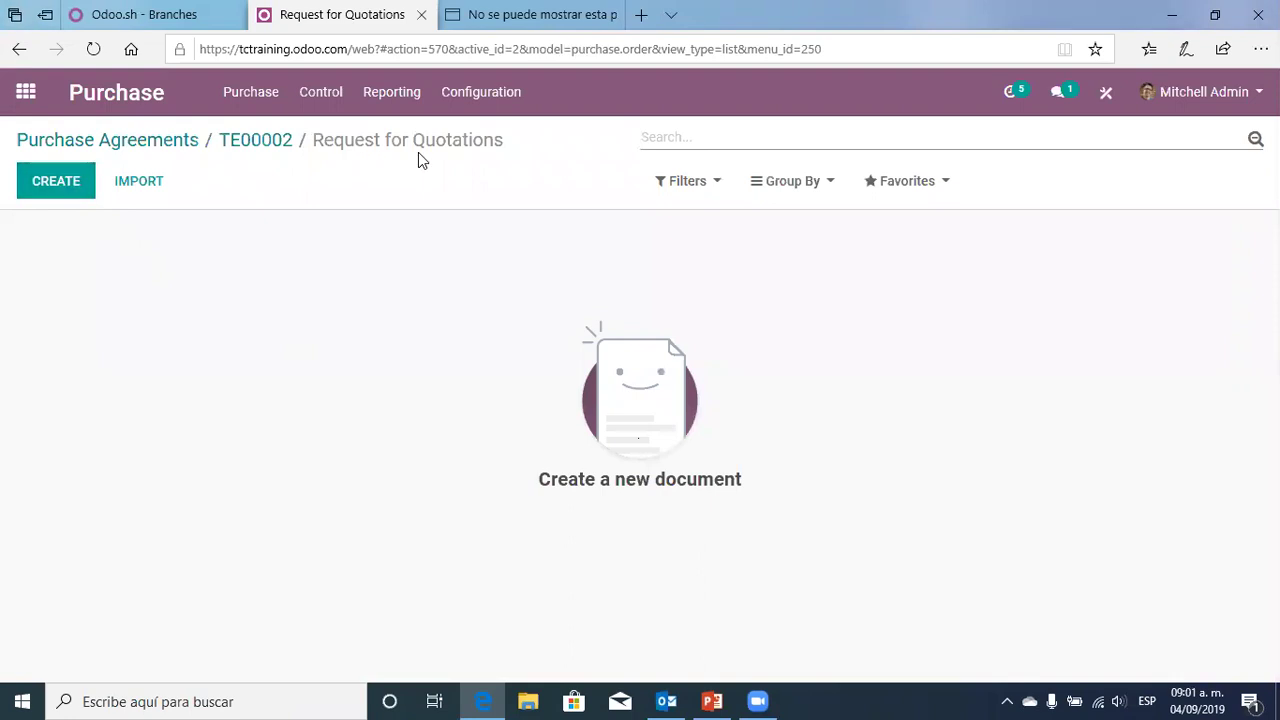
{"action": "left_click", "coordinate": [68, 186]}
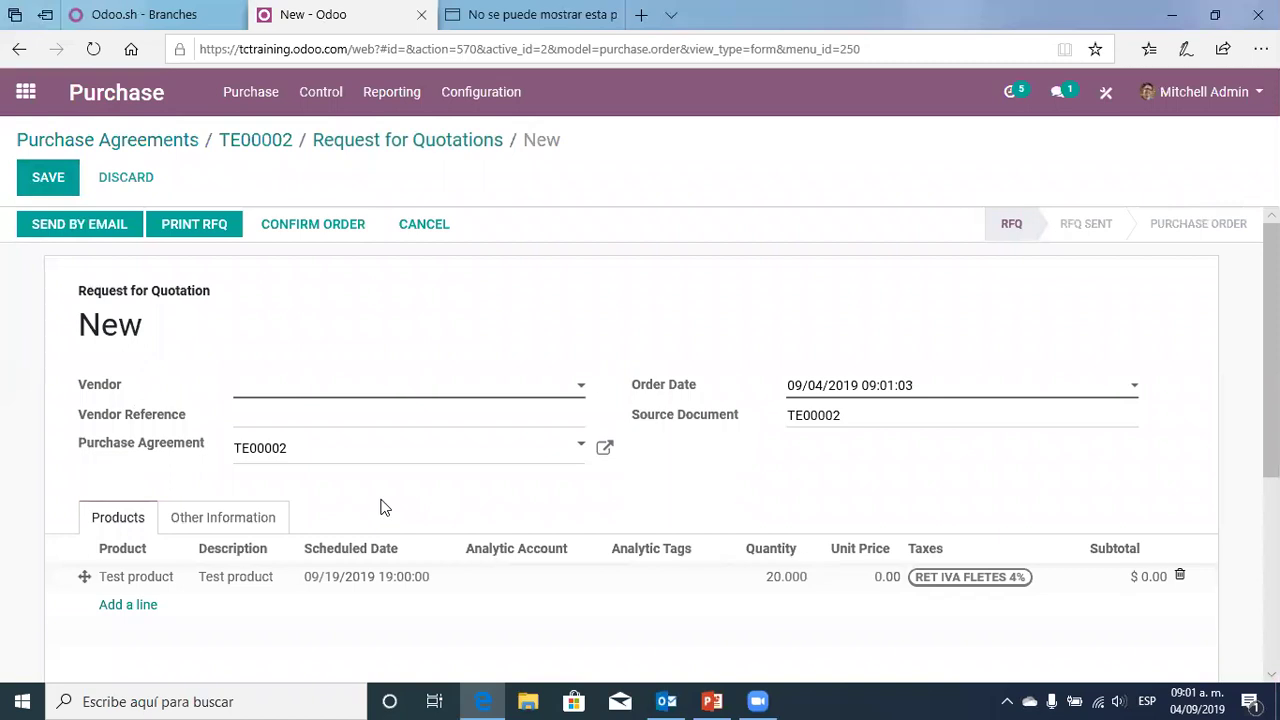
{"action": "left_click", "coordinate": [398, 395]}
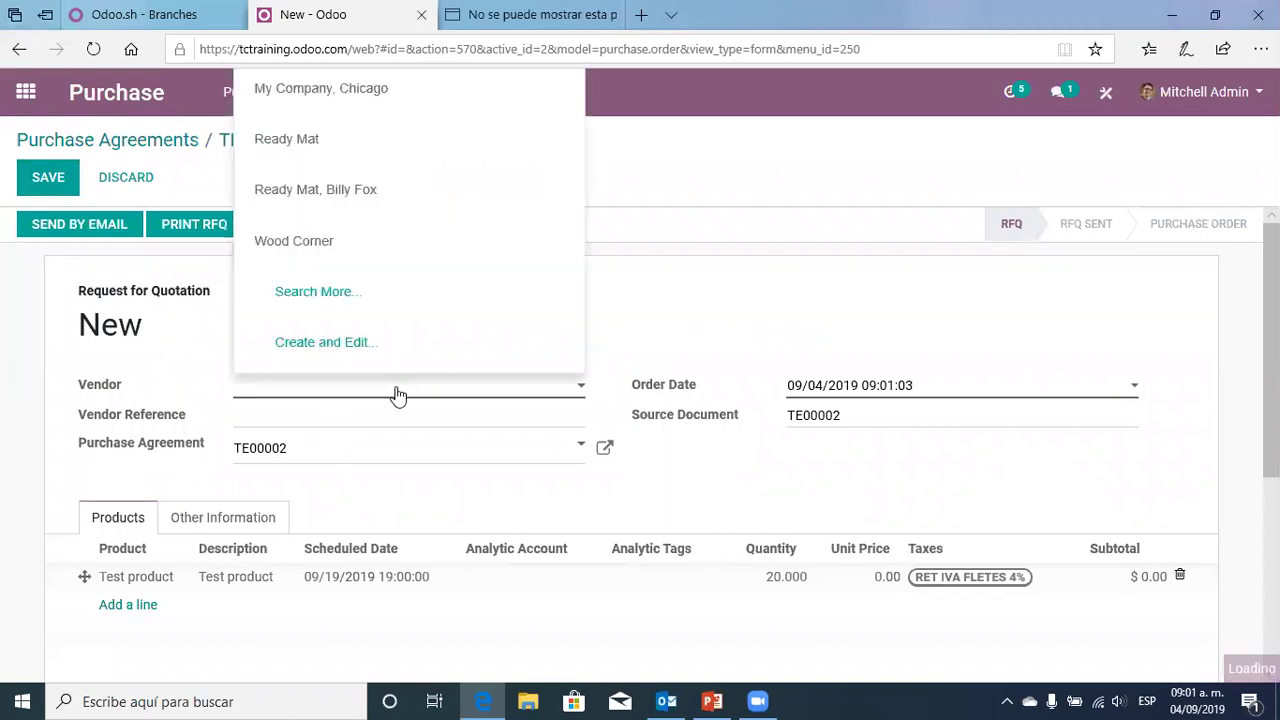
{"action": "left_click", "coordinate": [376, 243]}
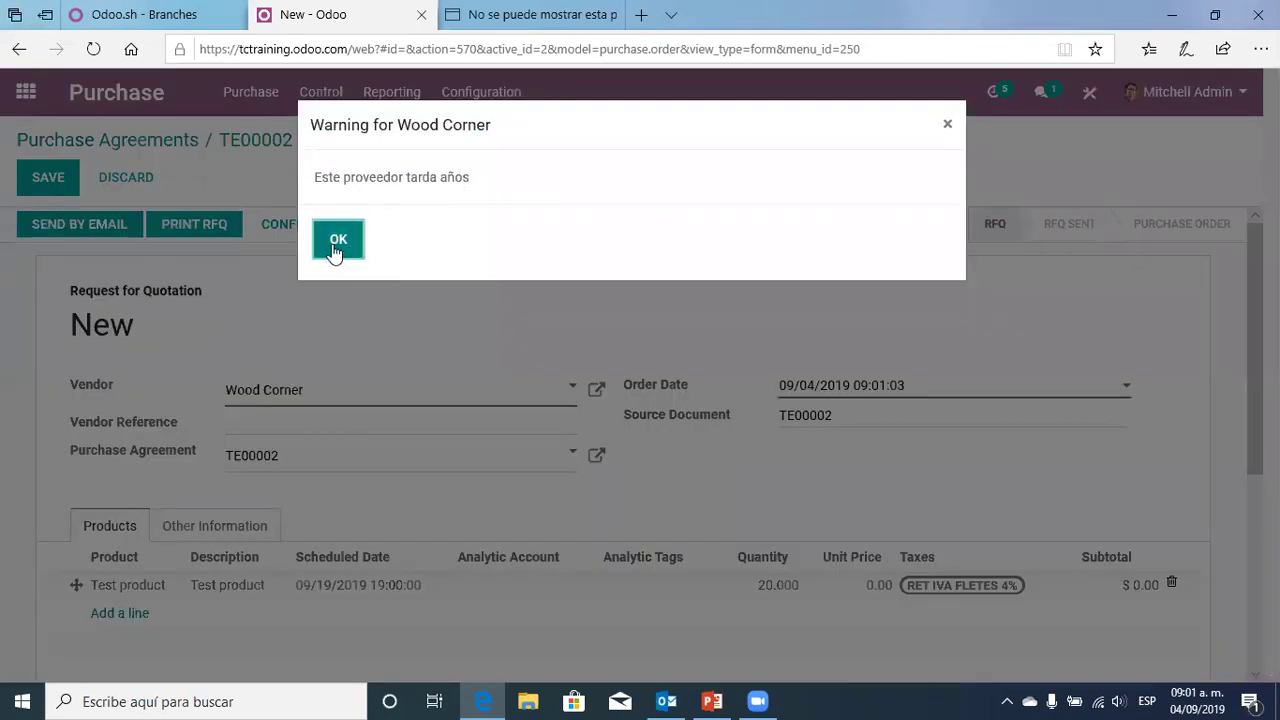
{"action": "left_click", "coordinate": [338, 242]}
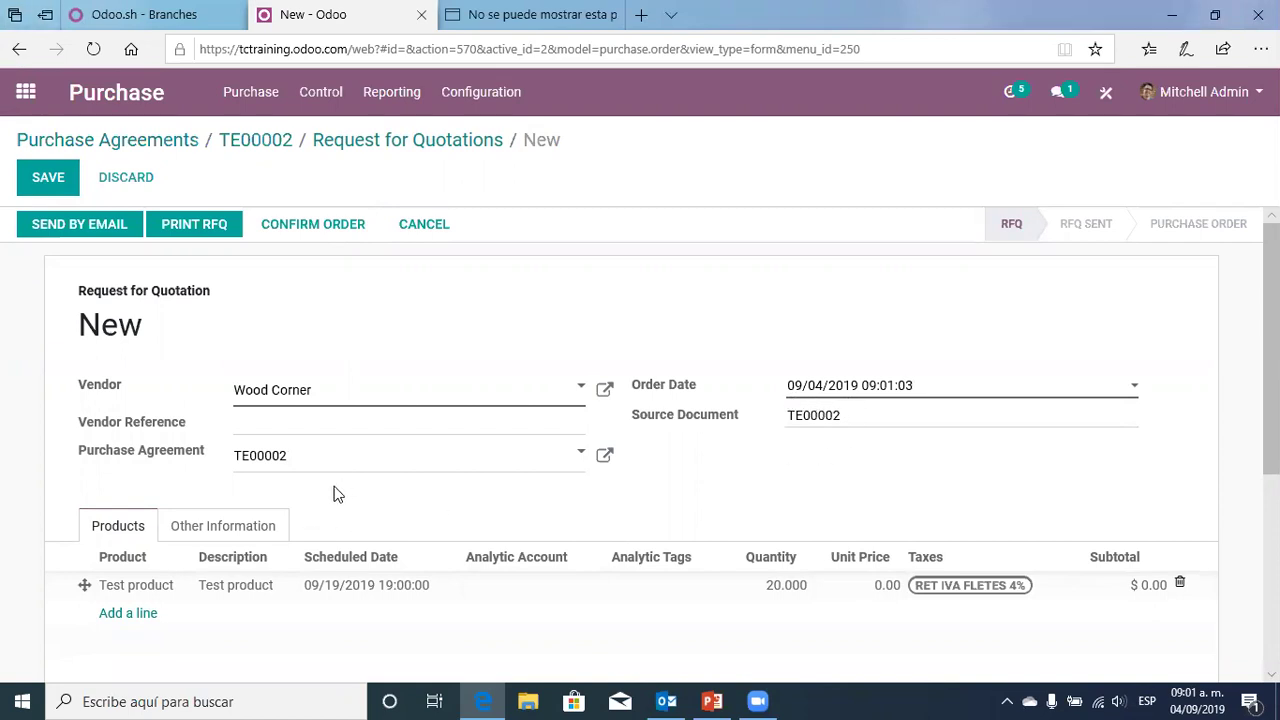
{"action": "scroll", "coordinate": [334, 491], "scroll_direction": "down", "scroll_amount": 2}
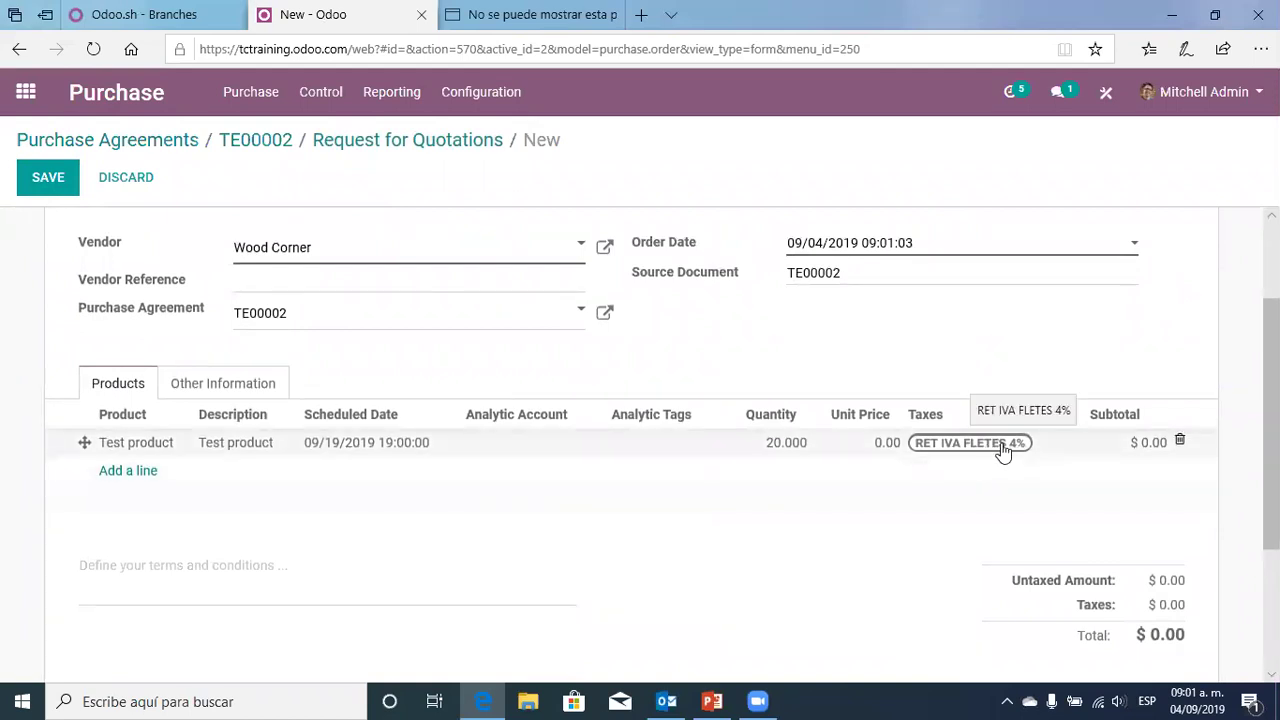
{"action": "scroll", "coordinate": [950, 537], "scroll_direction": "up", "scroll_amount": 2}
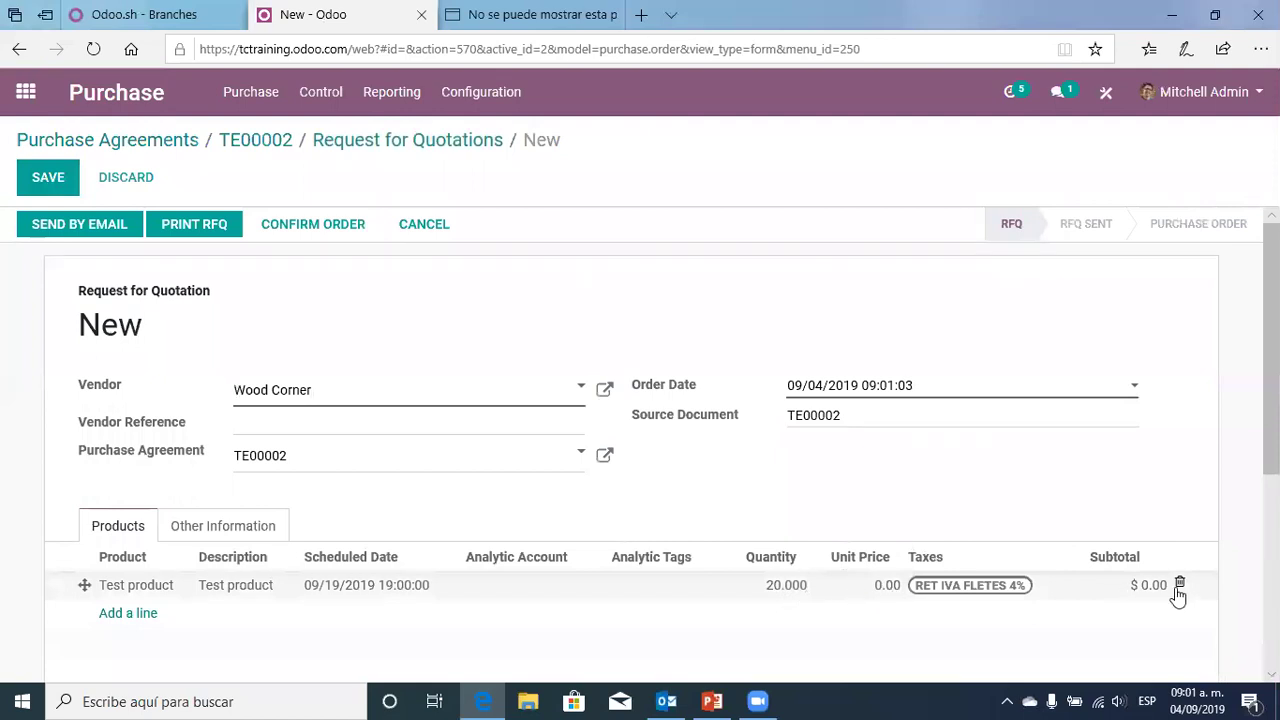
Send the Wood Corner request for quotation by email with its PDF attached
{"action": "left_click", "coordinate": [78, 228]}
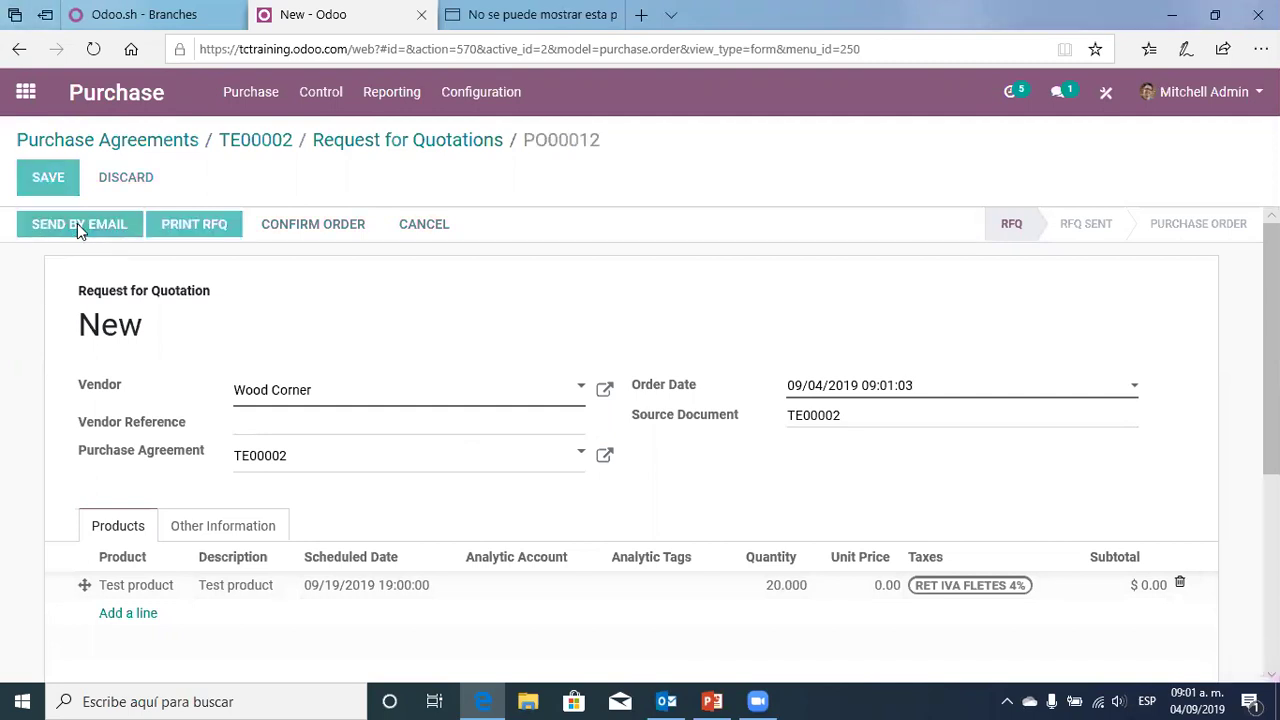
{"action": "left_click", "coordinate": [78, 226]}
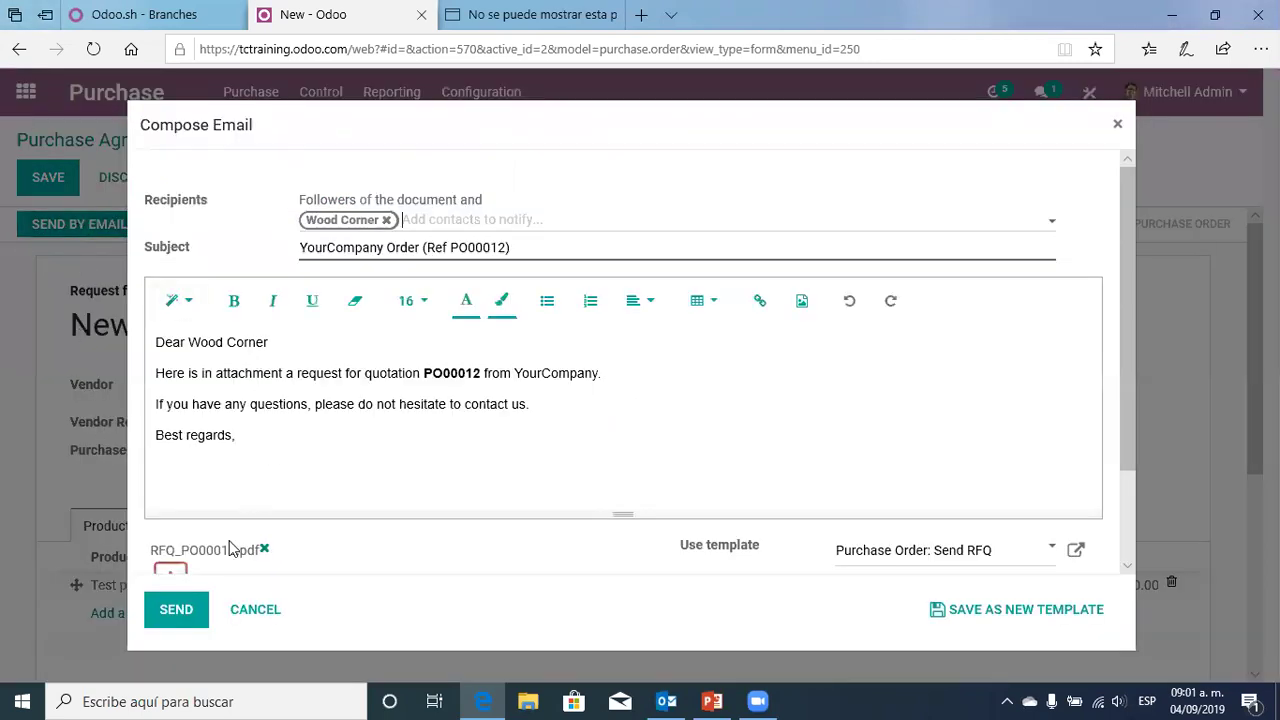
{"action": "left_click", "coordinate": [188, 615]}
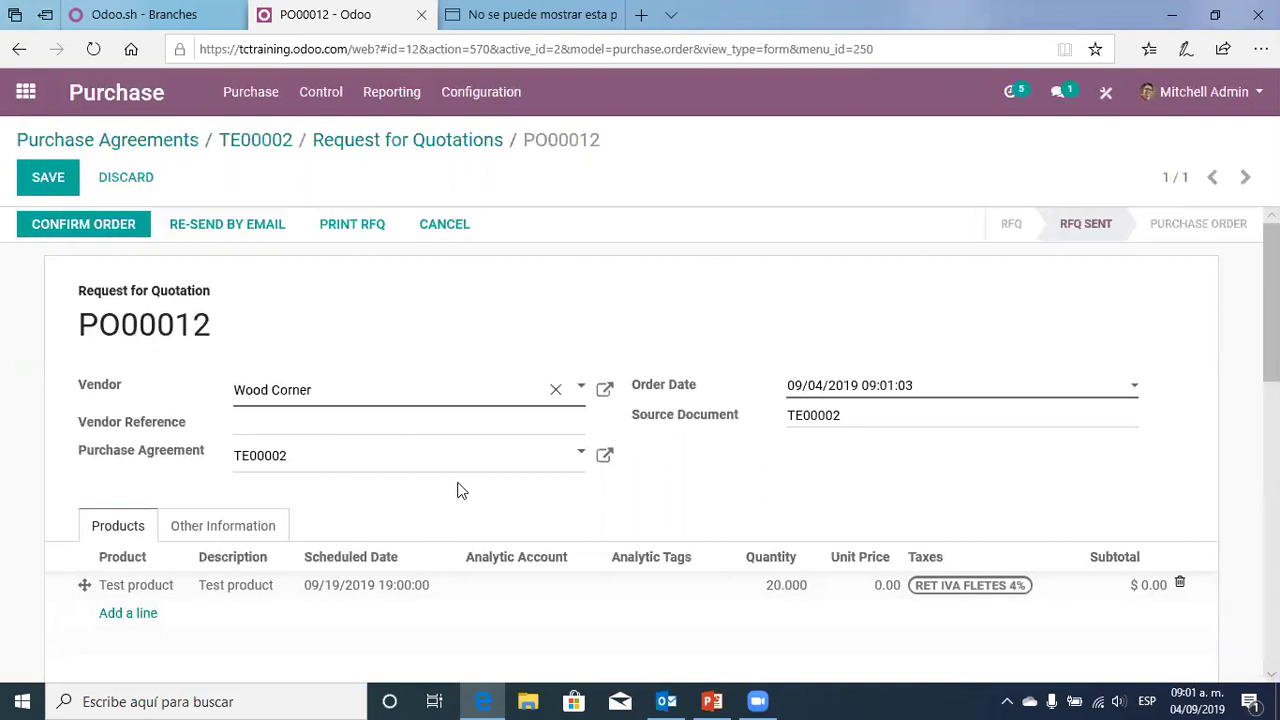
Download and open the emailed RFQ_PO00012.pdf to review it, and return to agreement TE00002 in Odoo
{"action": "scroll", "coordinate": [457, 490], "scroll_direction": "down", "scroll_amount": 5}
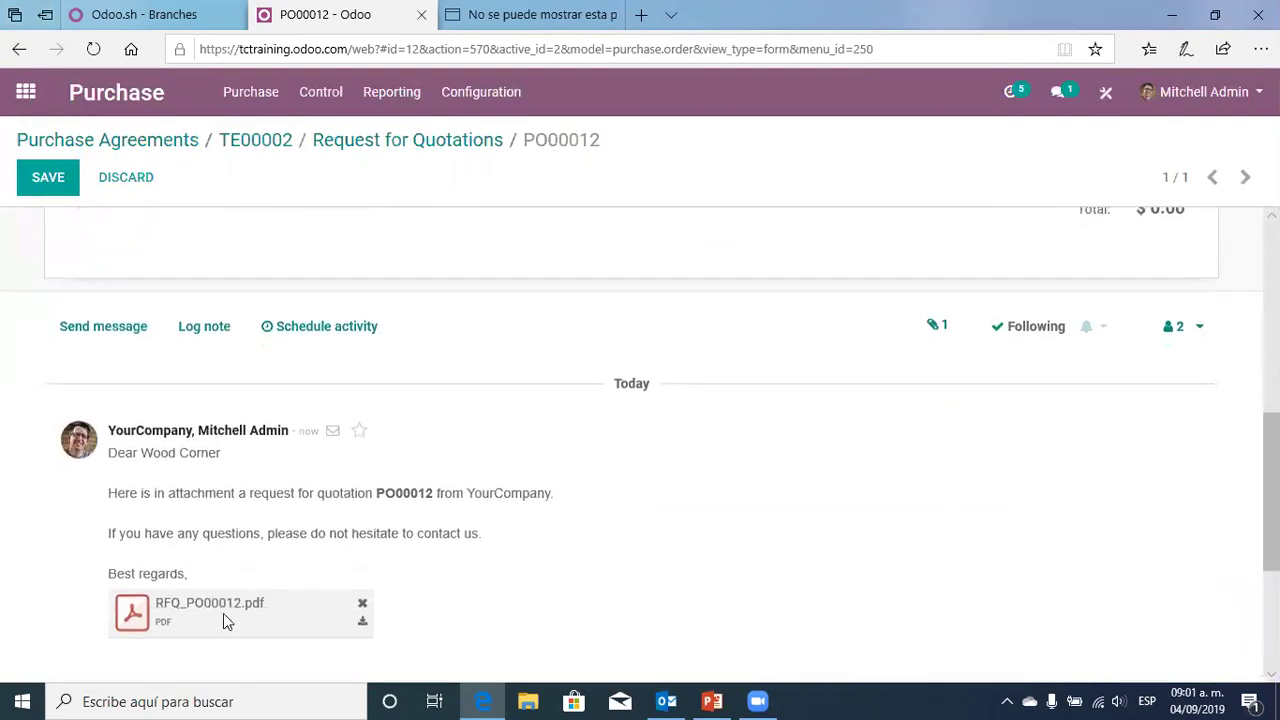
{"action": "left_click", "coordinate": [130, 618]}
{"action": "left_click", "coordinate": [127, 614]}
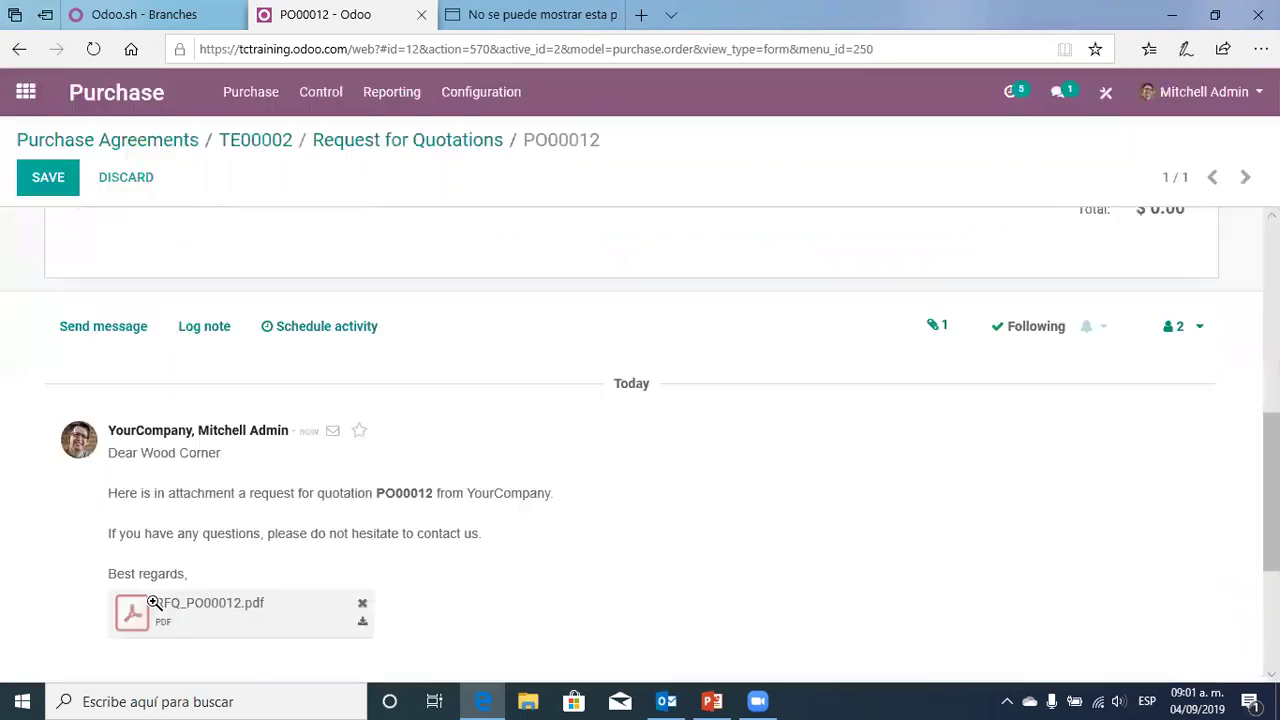
{"action": "left_click", "coordinate": [361, 628]}
{"action": "left_click", "coordinate": [676, 660]}
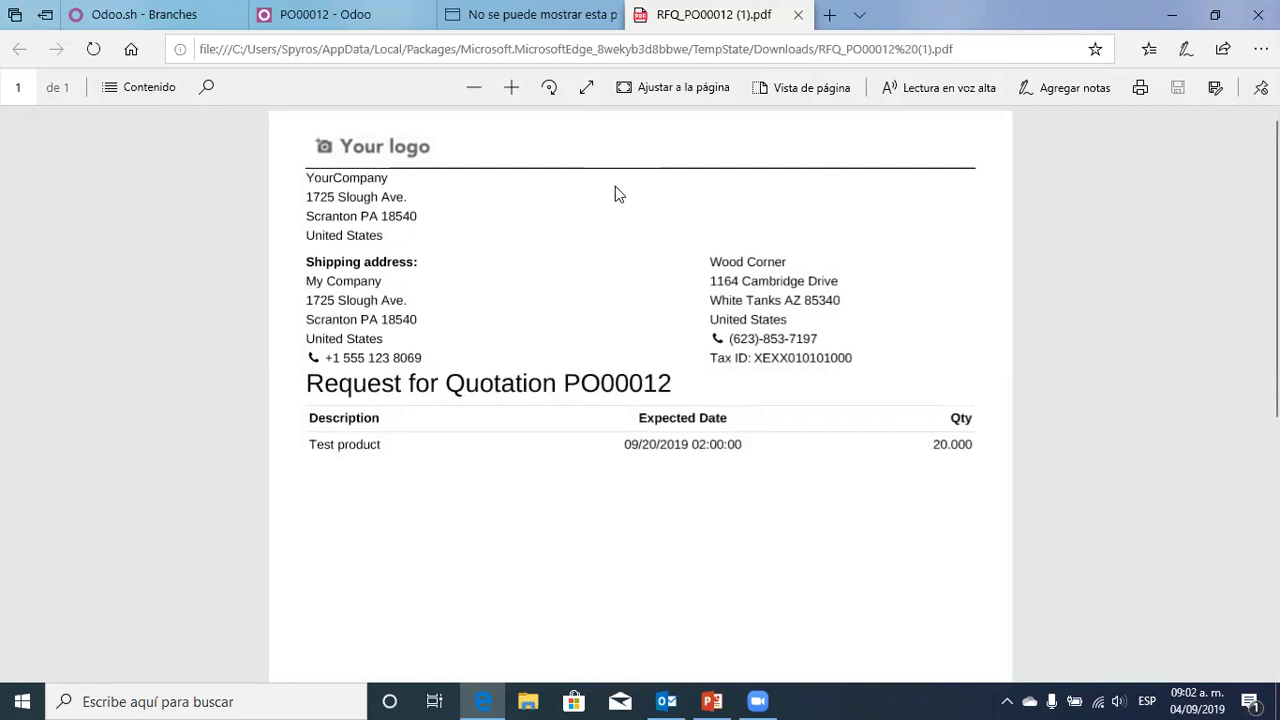
{"action": "key", "text": "ctrl+2"}
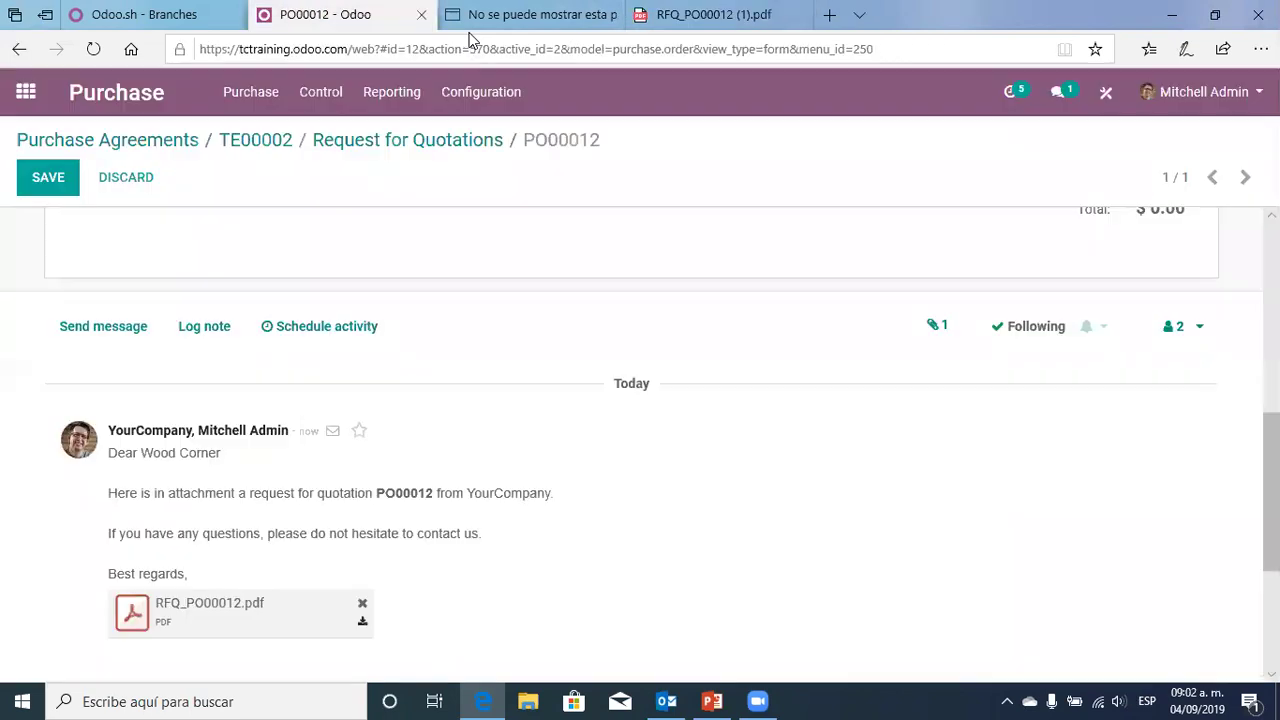
{"action": "scroll", "coordinate": [305, 401], "scroll_direction": "up", "scroll_amount": 8}
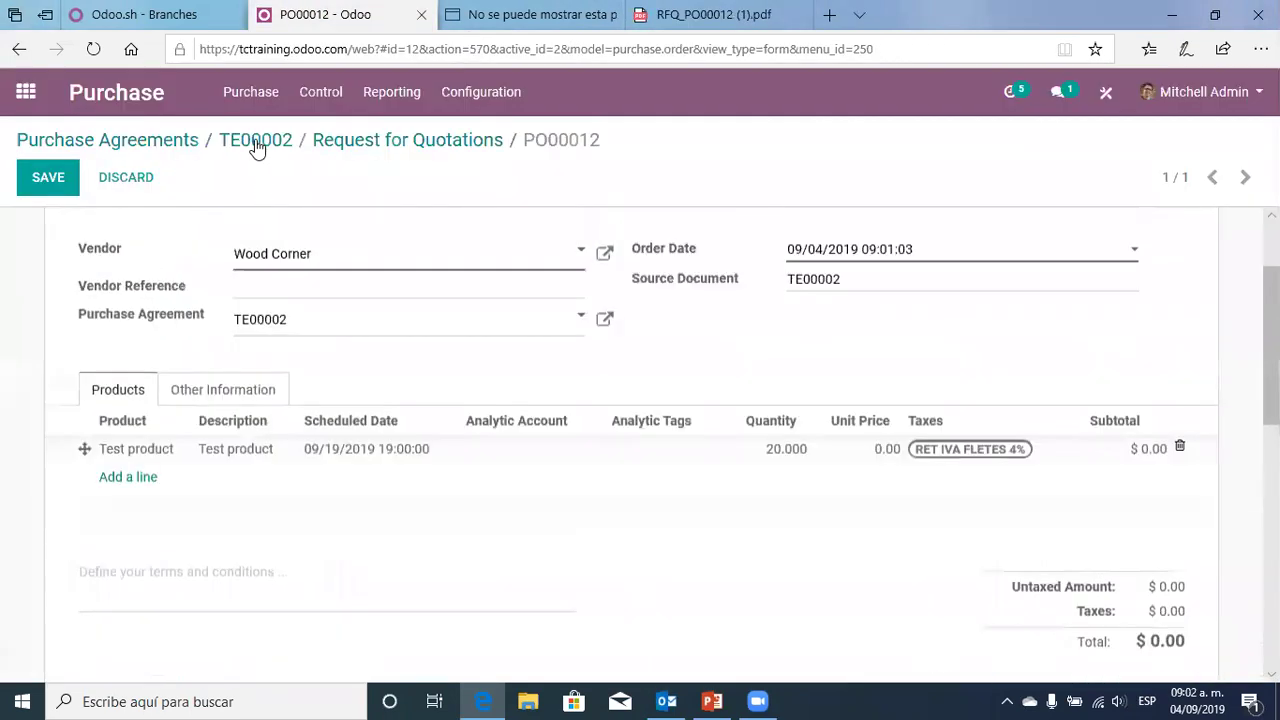
{"action": "left_click", "coordinate": [257, 142]}
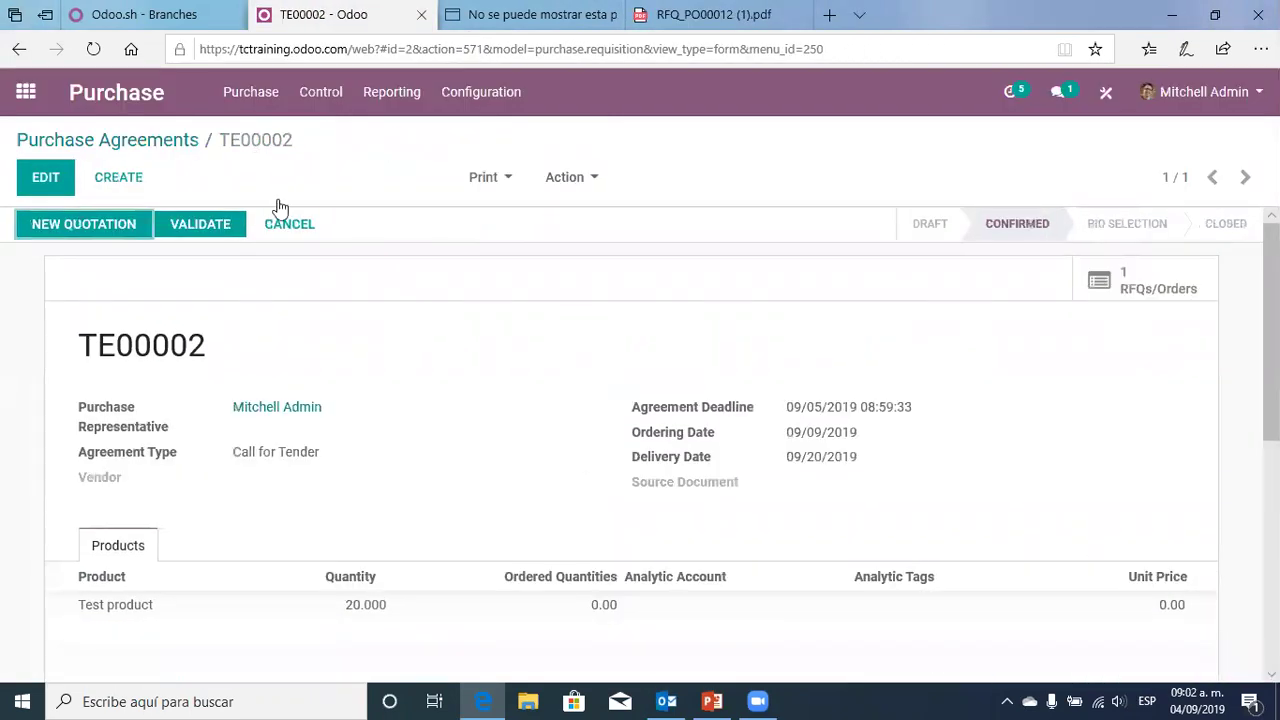
From agreement TE00002's RFQs/Orders, create and save a second request for quotation with Ready Mat as vendor
{"action": "left_click", "coordinate": [1125, 297]}
{"action": "left_click", "coordinate": [56, 193]}
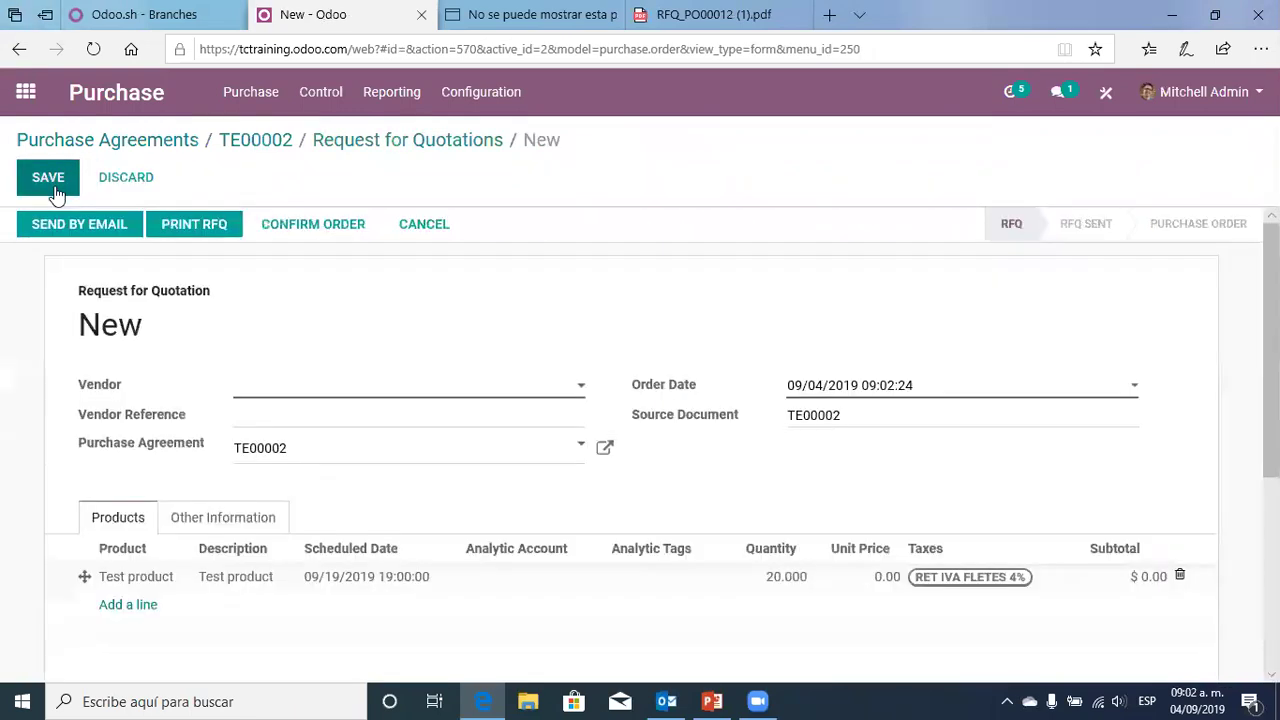
{"action": "left_click", "coordinate": [336, 396]}
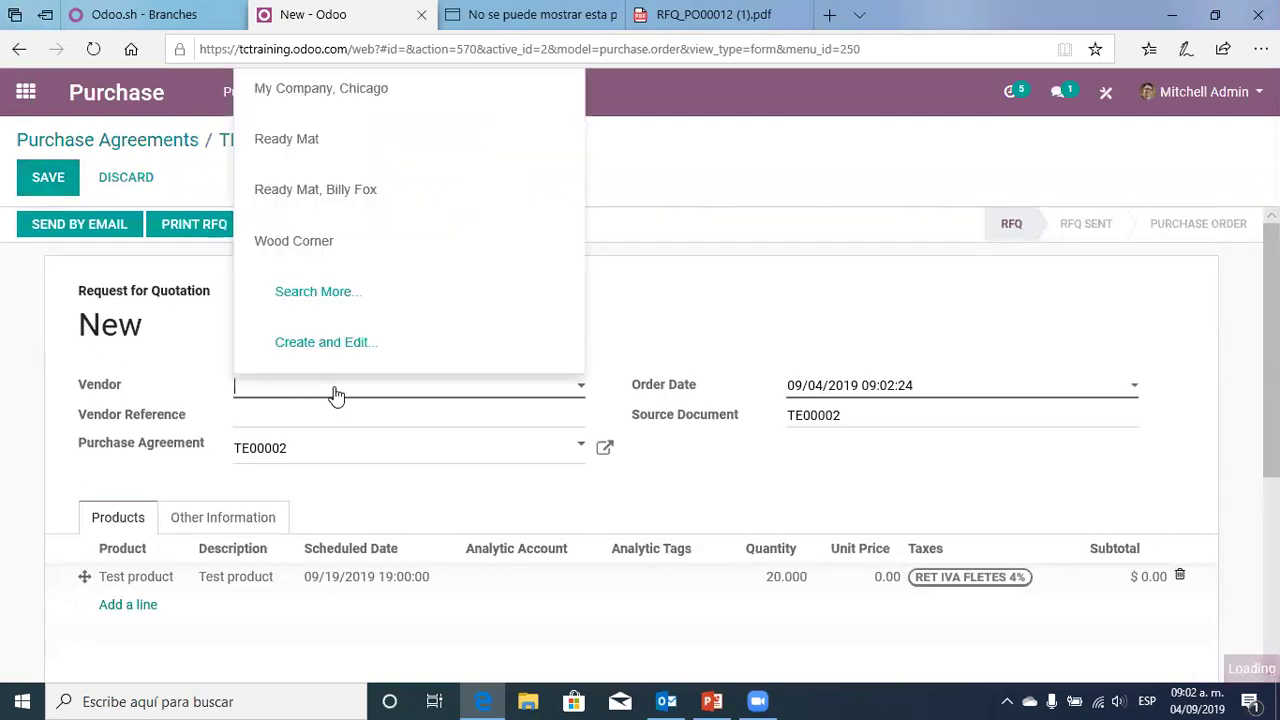
{"action": "left_click", "coordinate": [368, 160]}
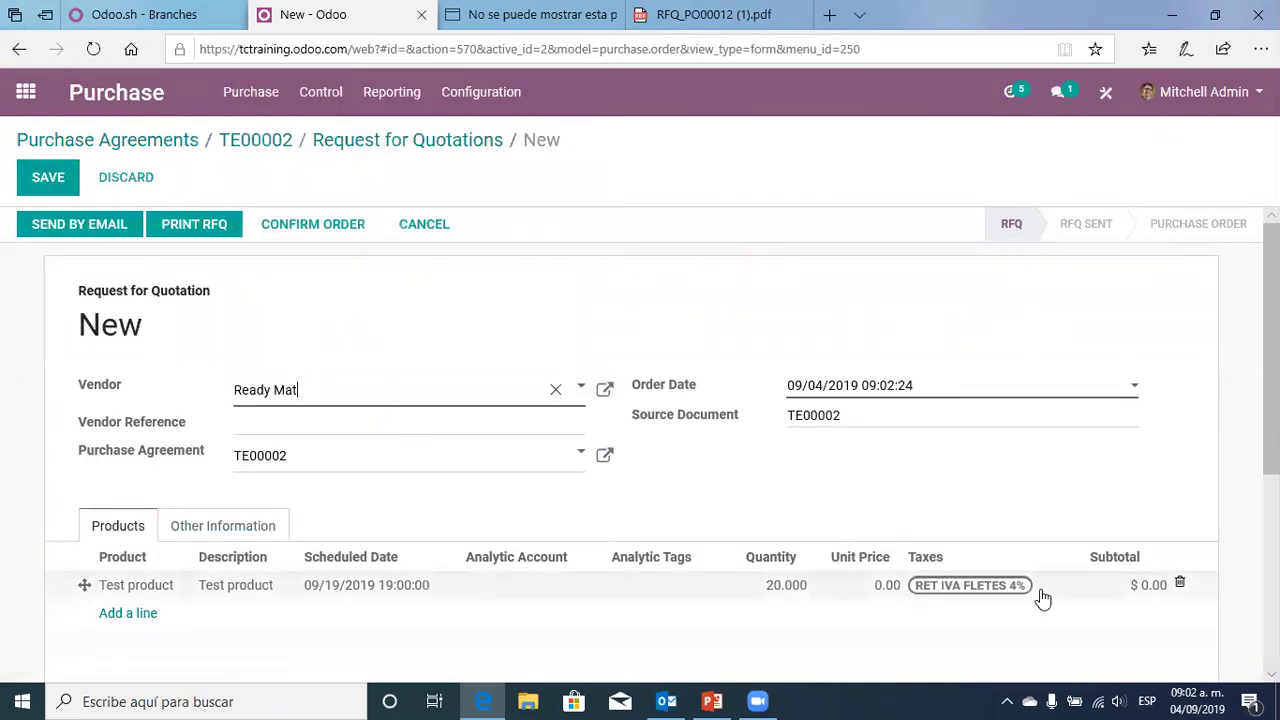
{"action": "left_click", "coordinate": [59, 188]}
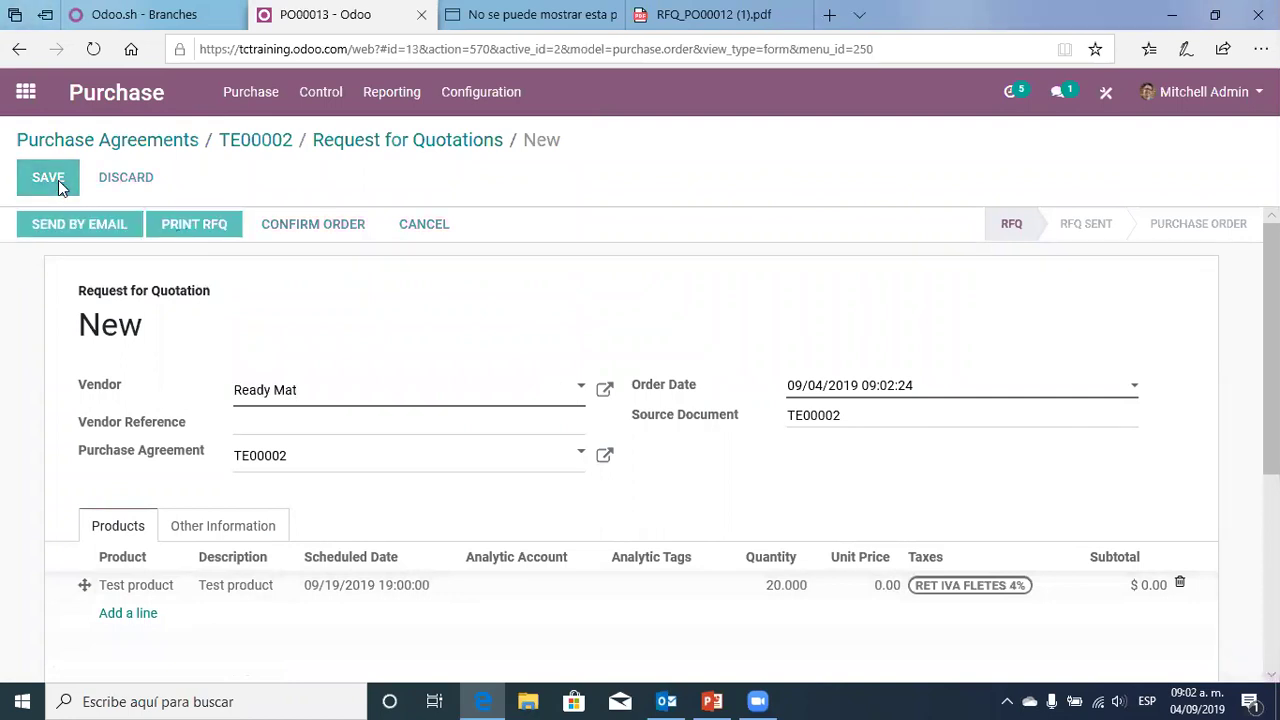
Send the Ready Mat request for quotation by email with its PDF attached, and return to agreement TE00002's list of quotations
{"action": "left_click", "coordinate": [86, 227]}
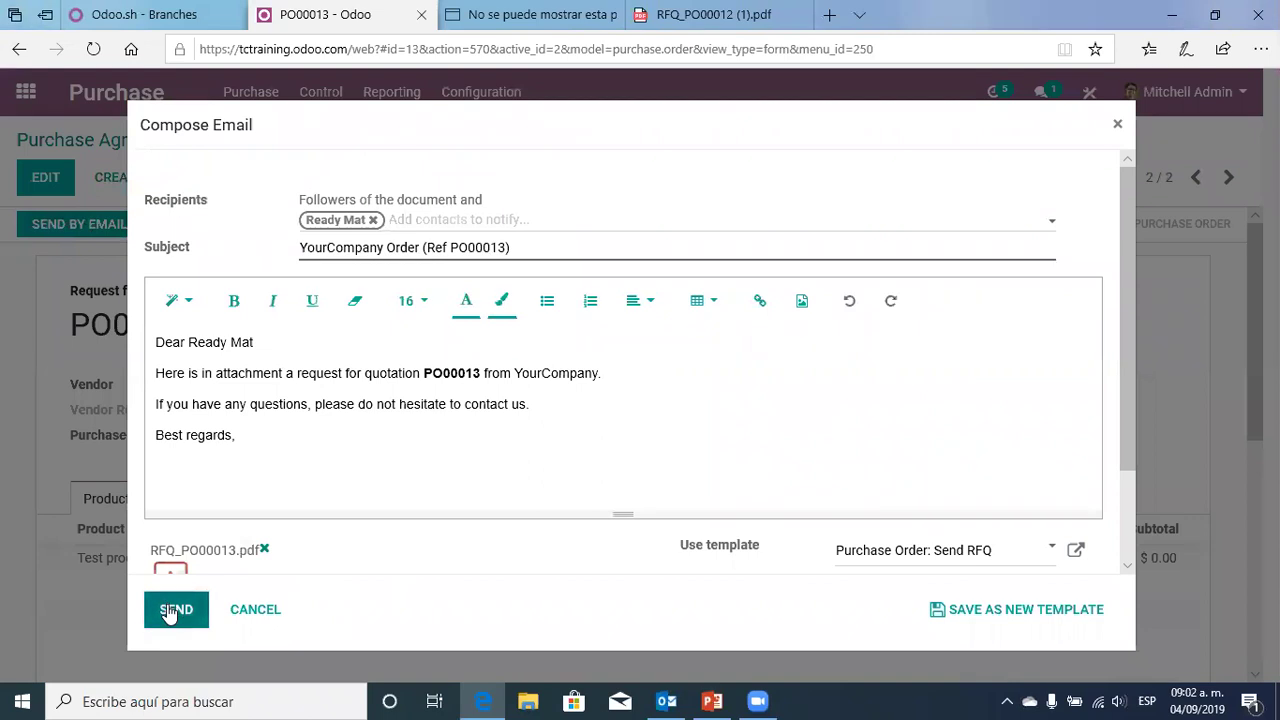
{"action": "left_click", "coordinate": [171, 610]}
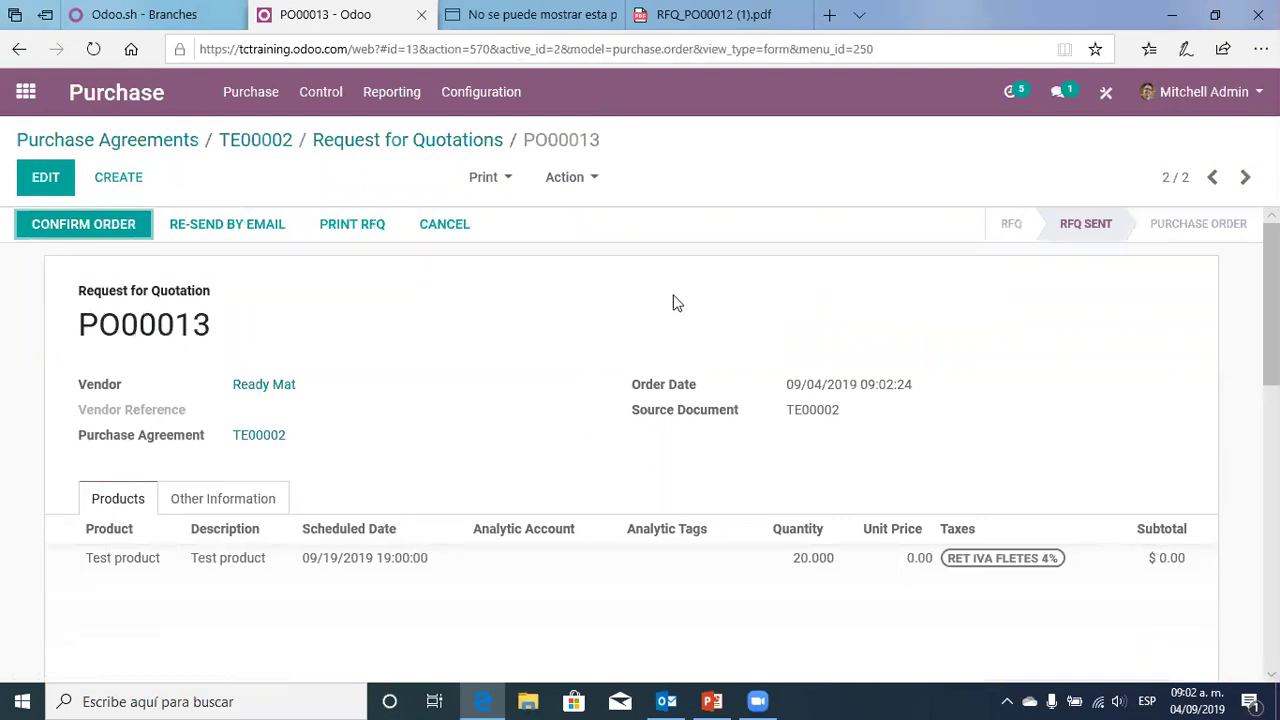
{"action": "left_click", "coordinate": [360, 145]}
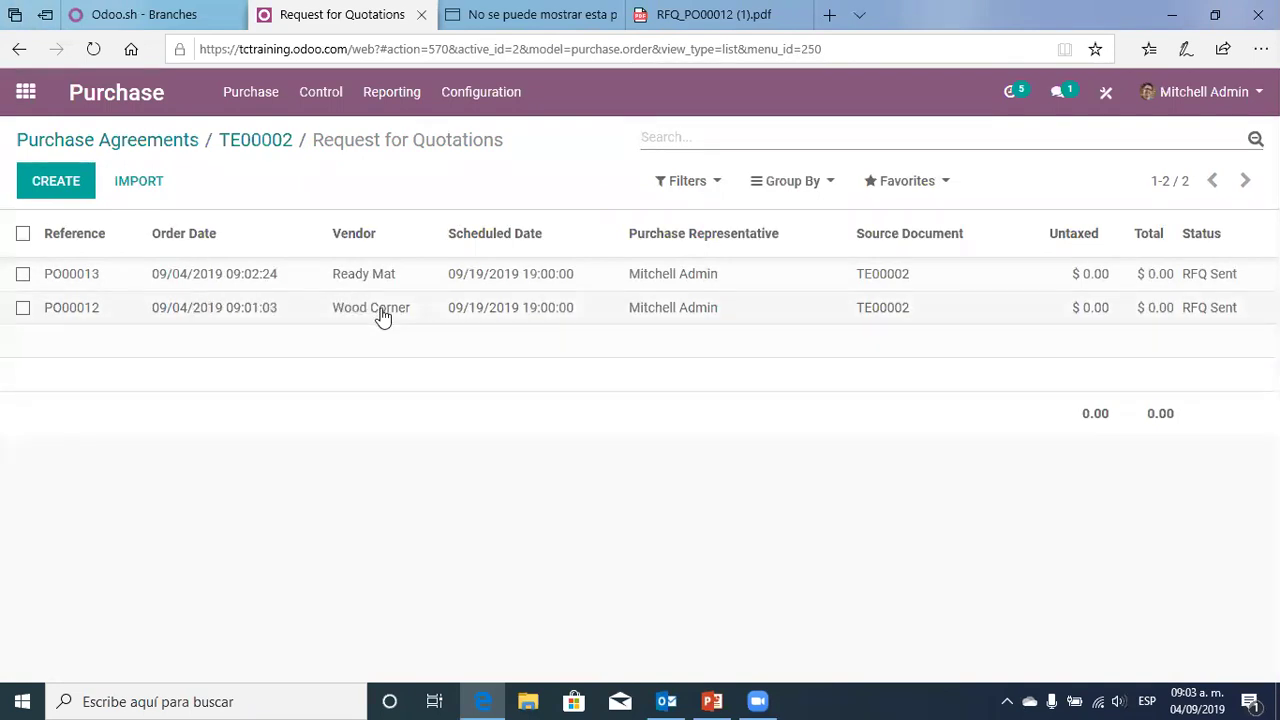
{"action": "left_click", "coordinate": [255, 141]}
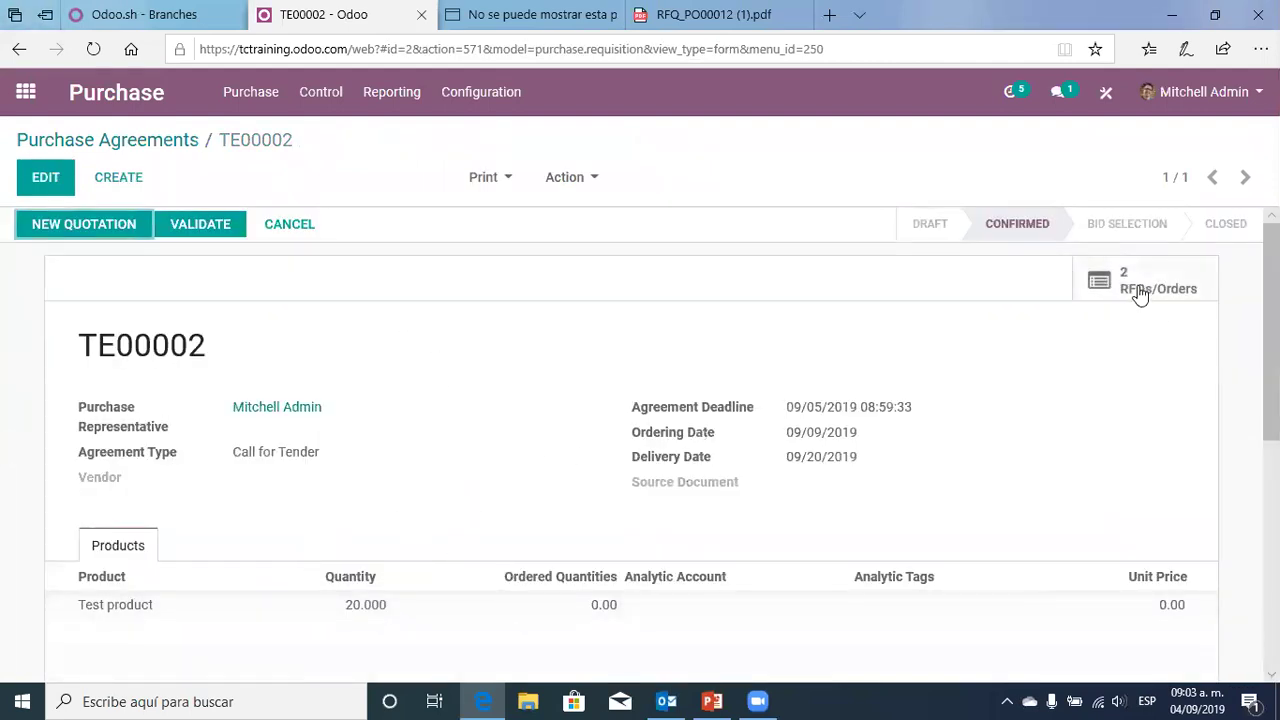
{"action": "left_click", "coordinate": [1137, 290]}
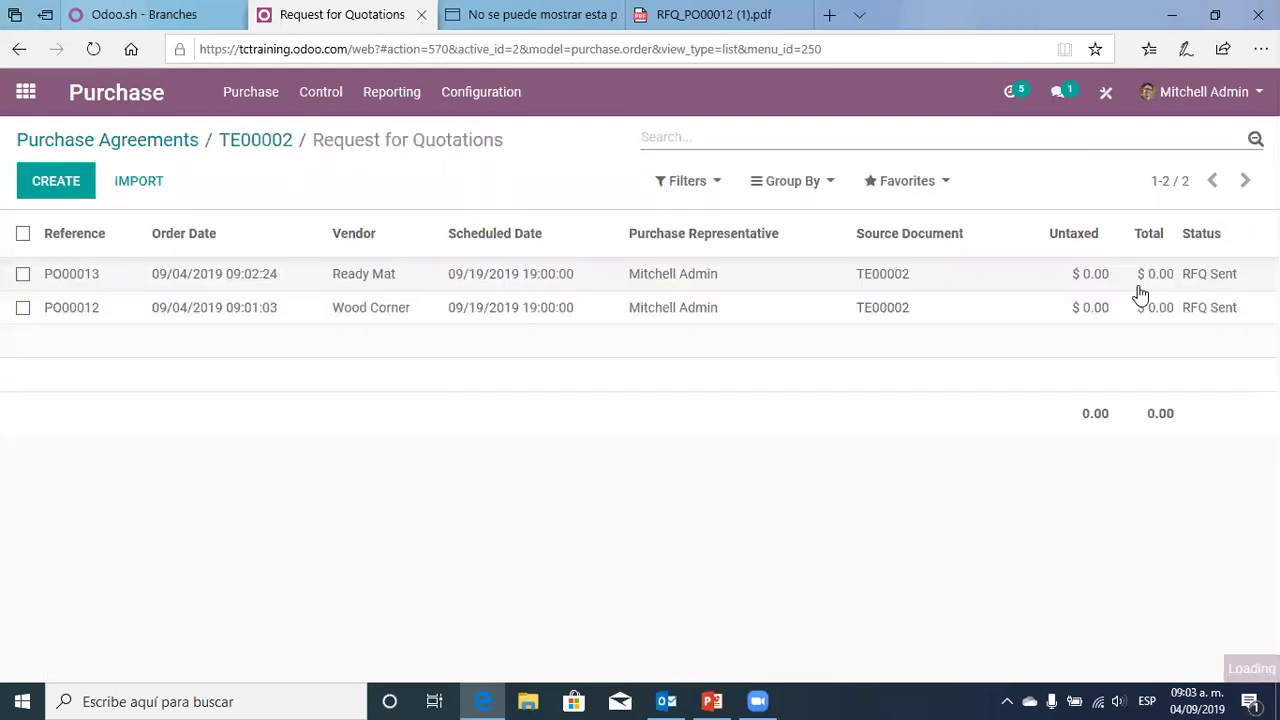
Set the unit price of Test product to 10 in the Wood Corner quotation PO00012 and save it
{"action": "left_click", "coordinate": [375, 310]}
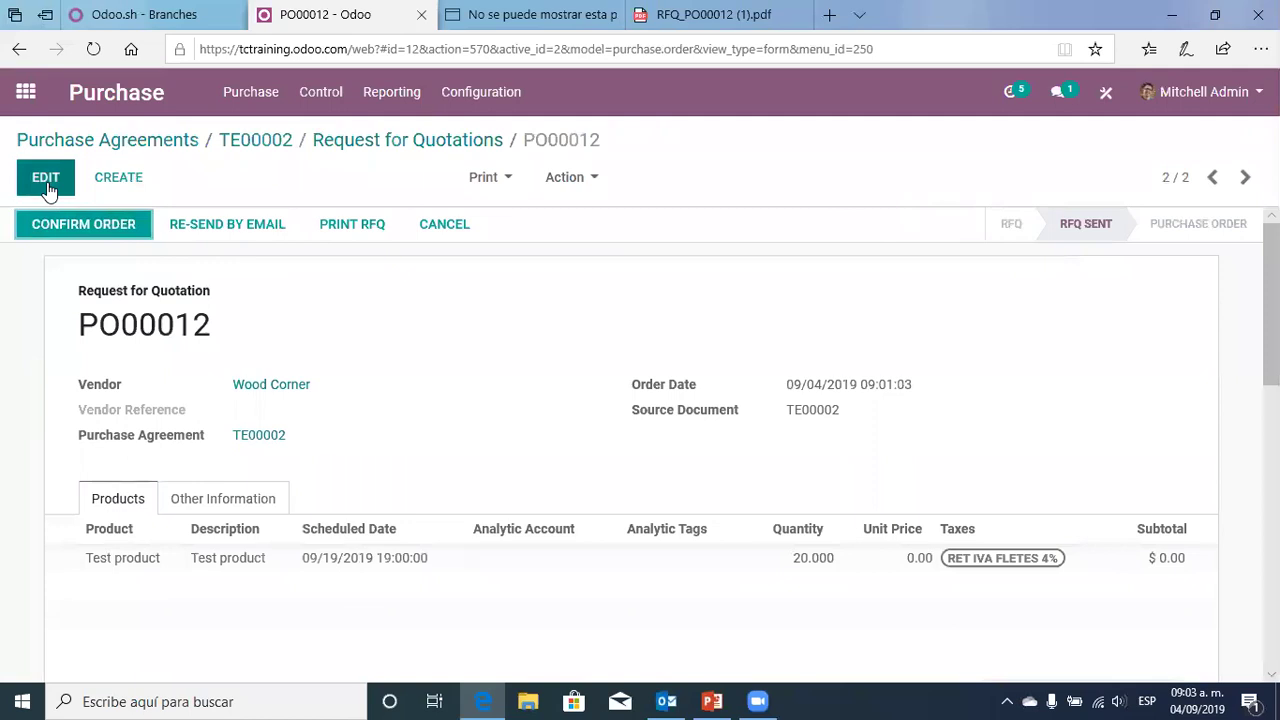
{"action": "left_click", "coordinate": [46, 182]}
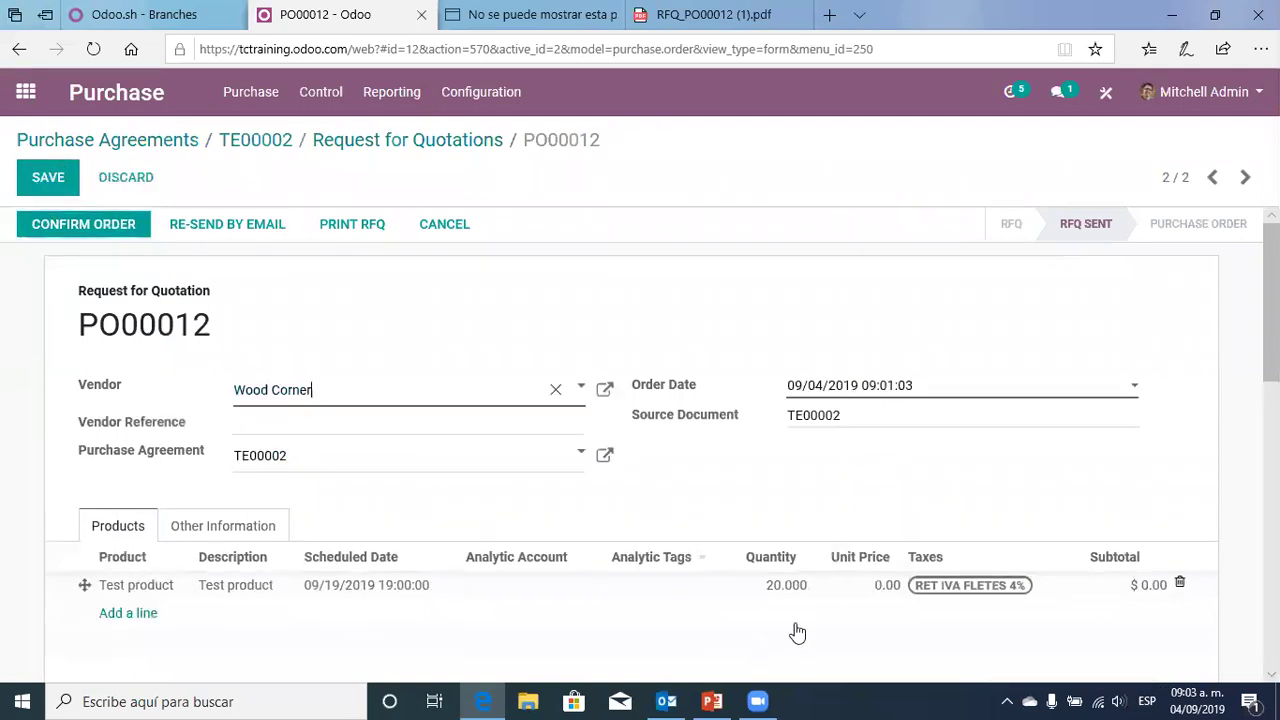
{"action": "left_click", "coordinate": [871, 592]}
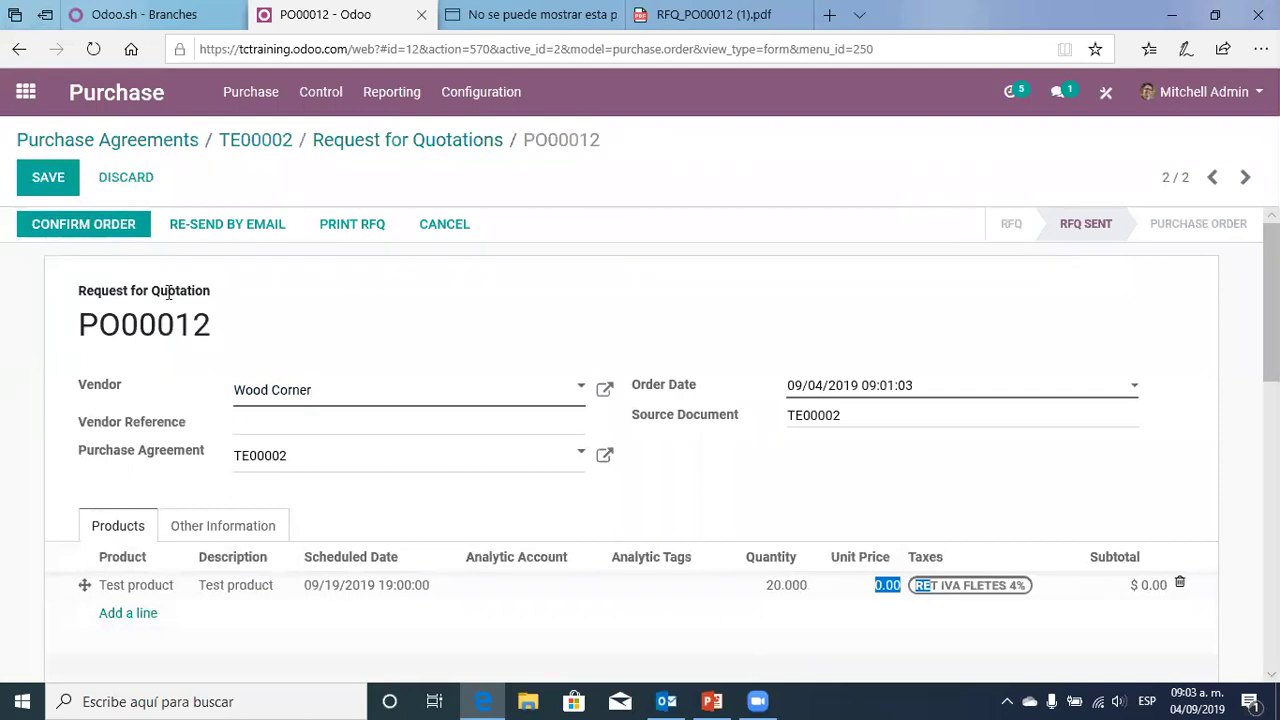
{"action": "left_click", "coordinate": [845, 628]}
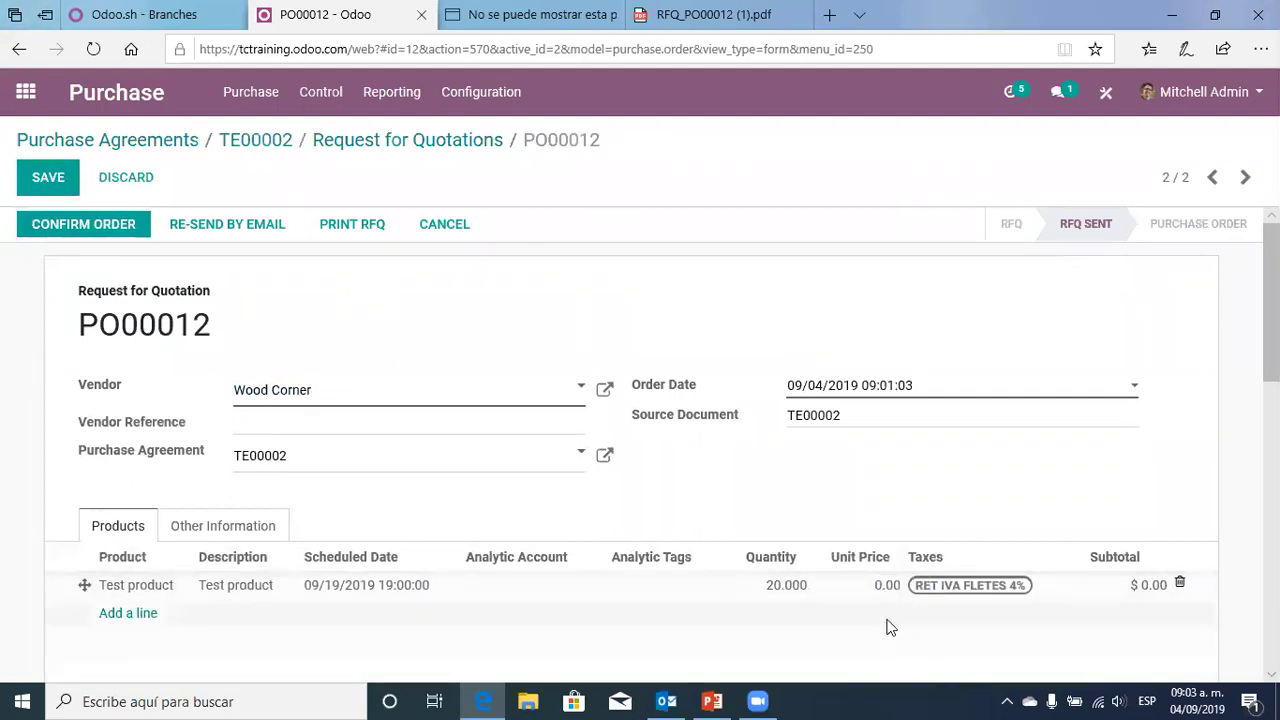
{"action": "scroll", "coordinate": [886, 306], "scroll_direction": "down", "scroll_amount": 3}
{"action": "scroll", "coordinate": [880, 383], "scroll_direction": "up", "scroll_amount": 3}
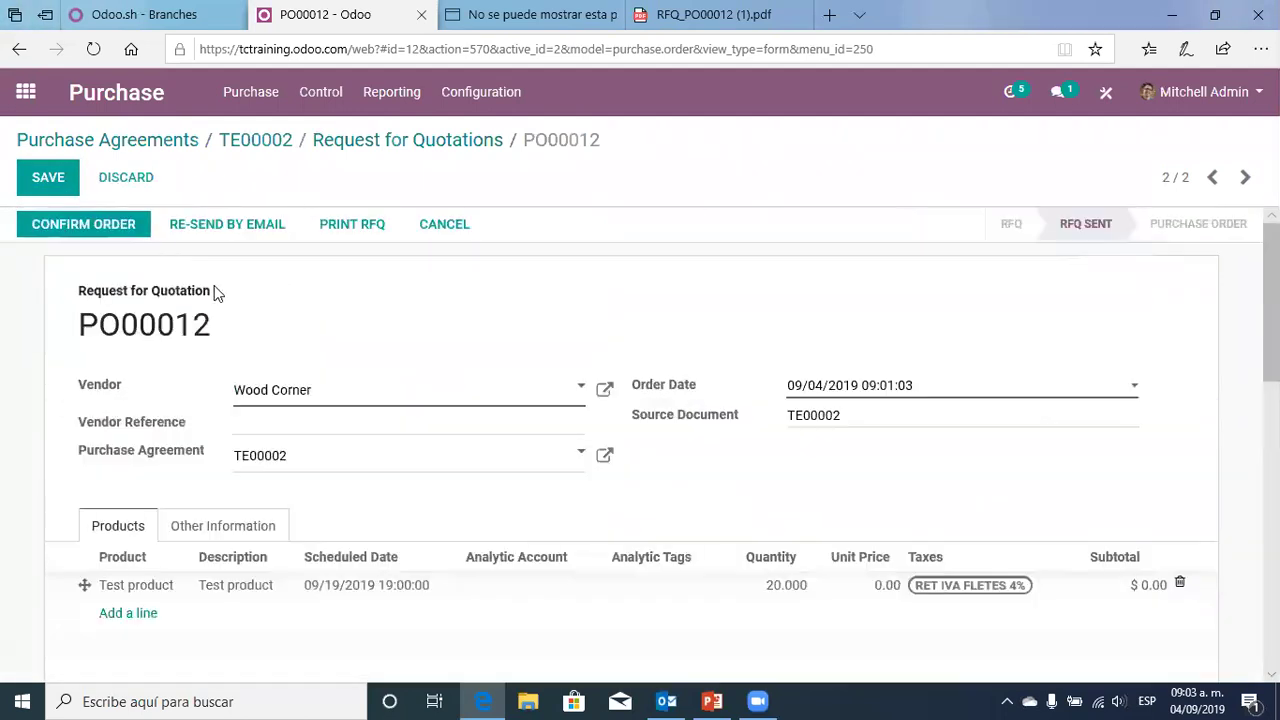
{"action": "left_click", "coordinate": [60, 186]}
{"action": "left_click", "coordinate": [871, 590]}
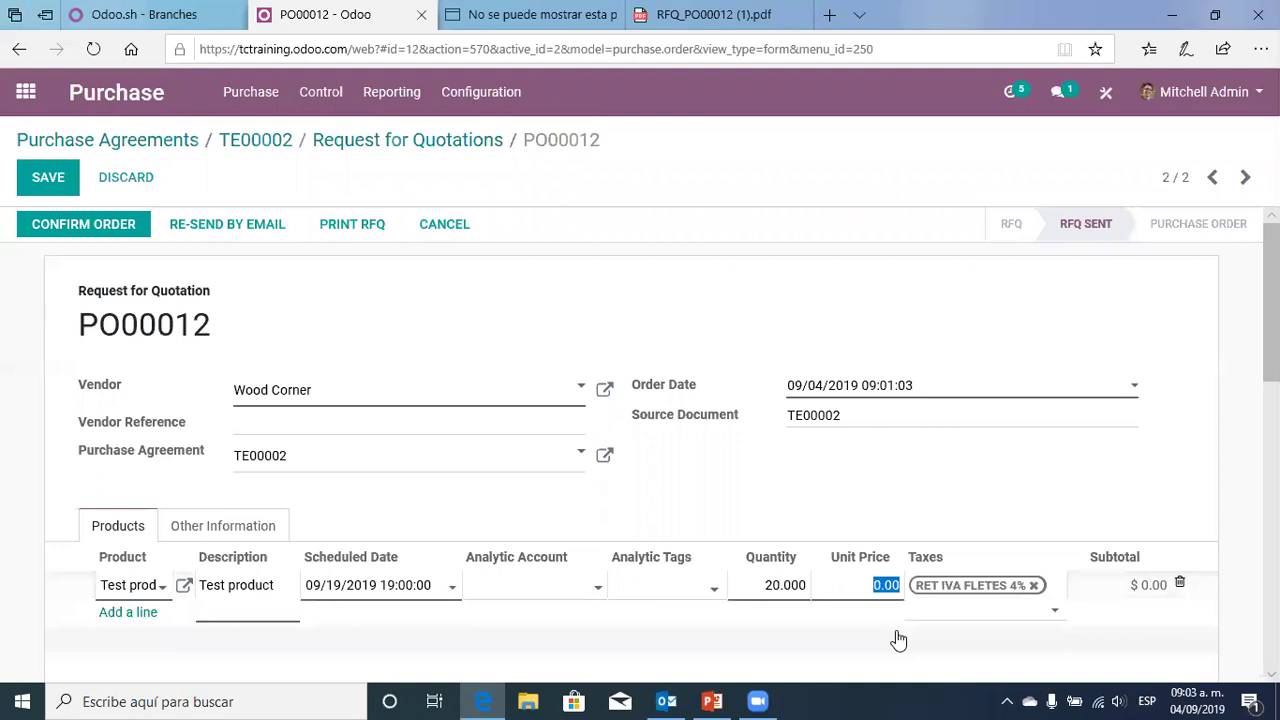
{"action": "type", "text": "10"}
{"action": "left_click", "coordinate": [956, 455]}
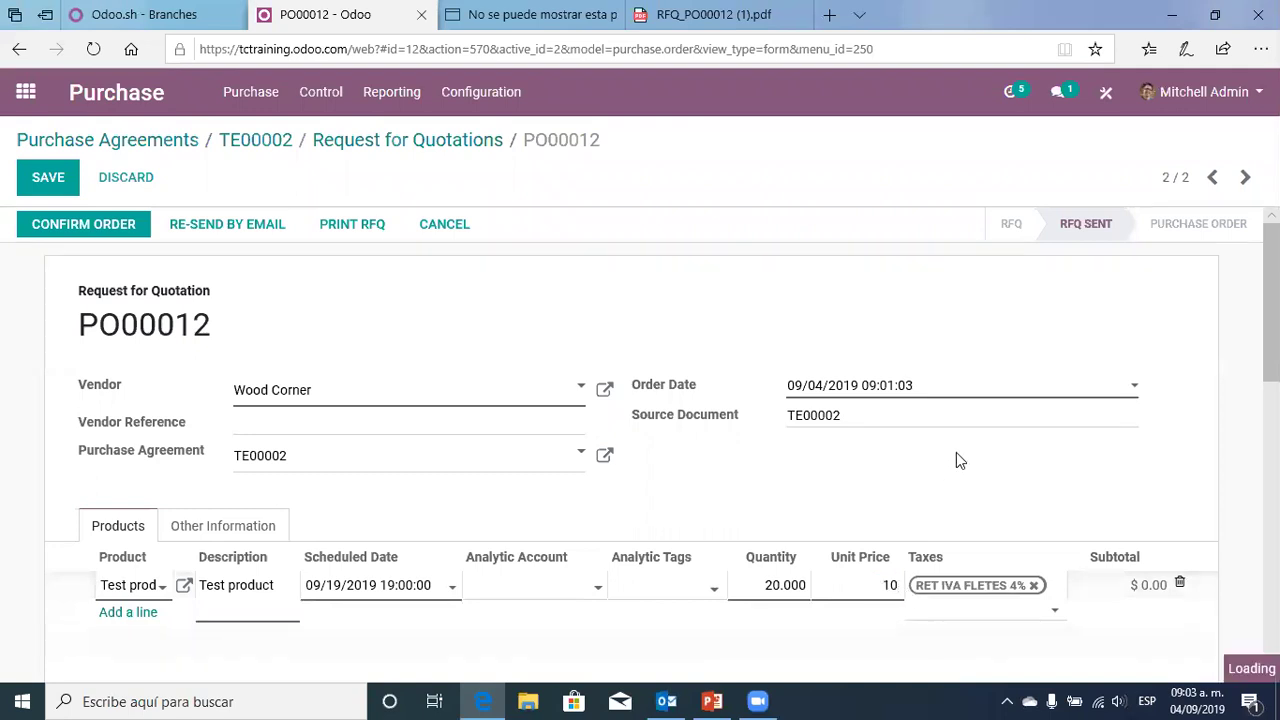
{"action": "left_click", "coordinate": [45, 180]}
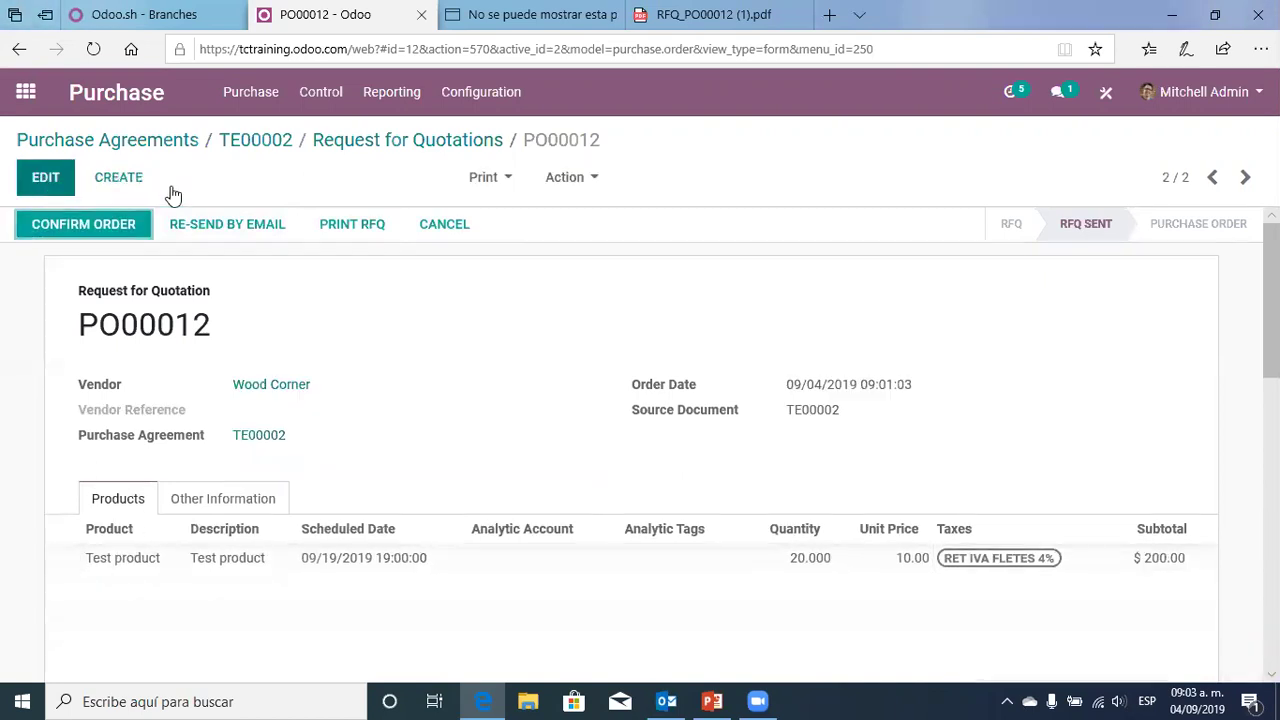
Set the unit price of Test product to 11 in the Ready Mat quotation PO00013 and save it
{"action": "left_click", "coordinate": [402, 143]}
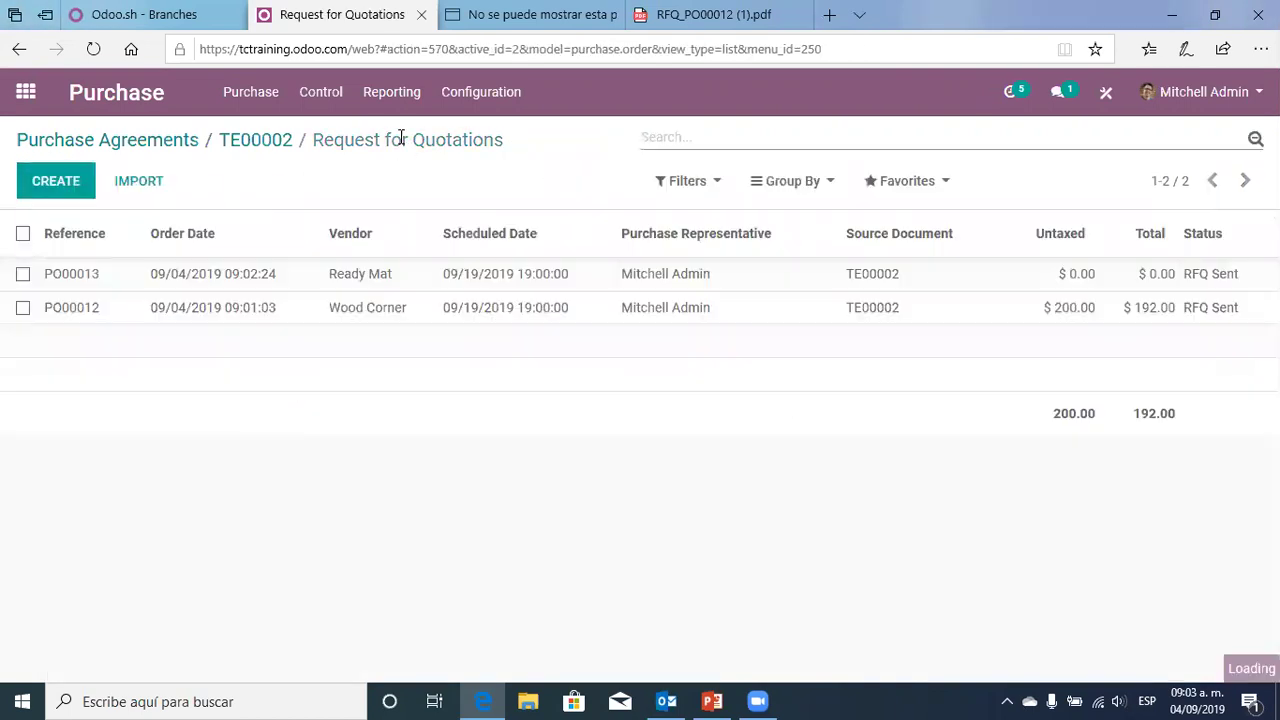
{"action": "left_click", "coordinate": [874, 283]}
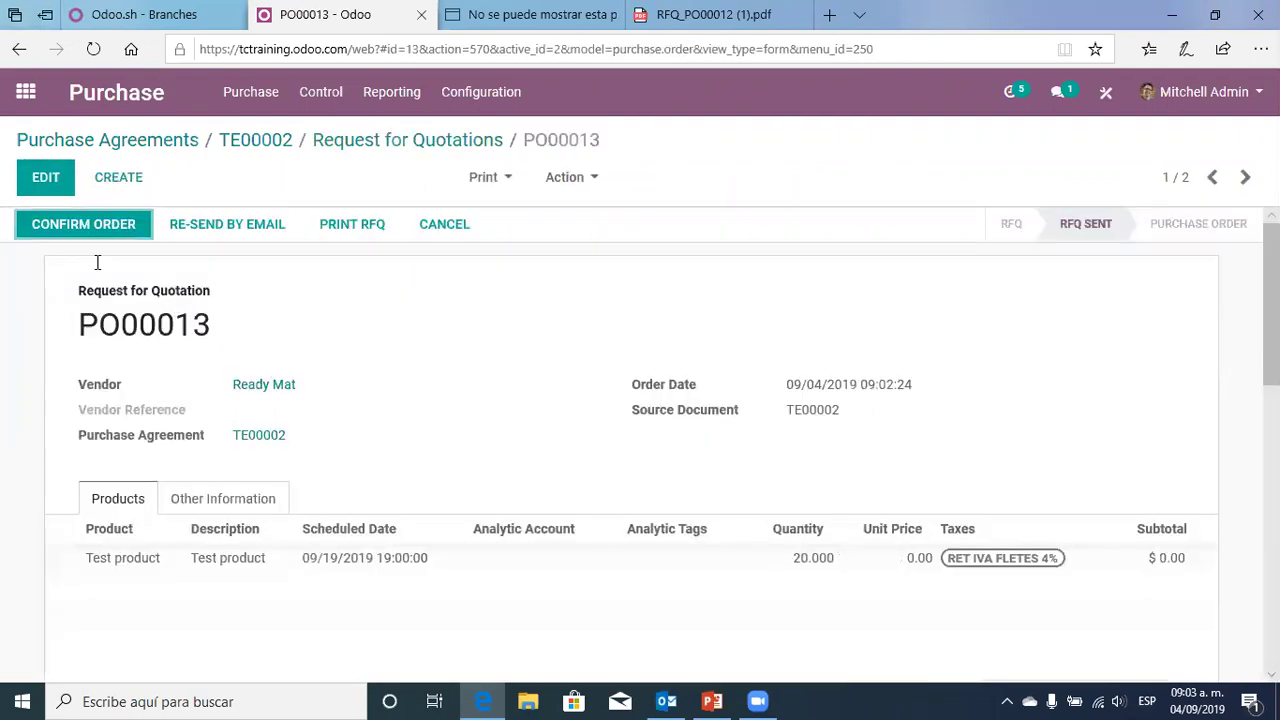
{"action": "left_click", "coordinate": [46, 177]}
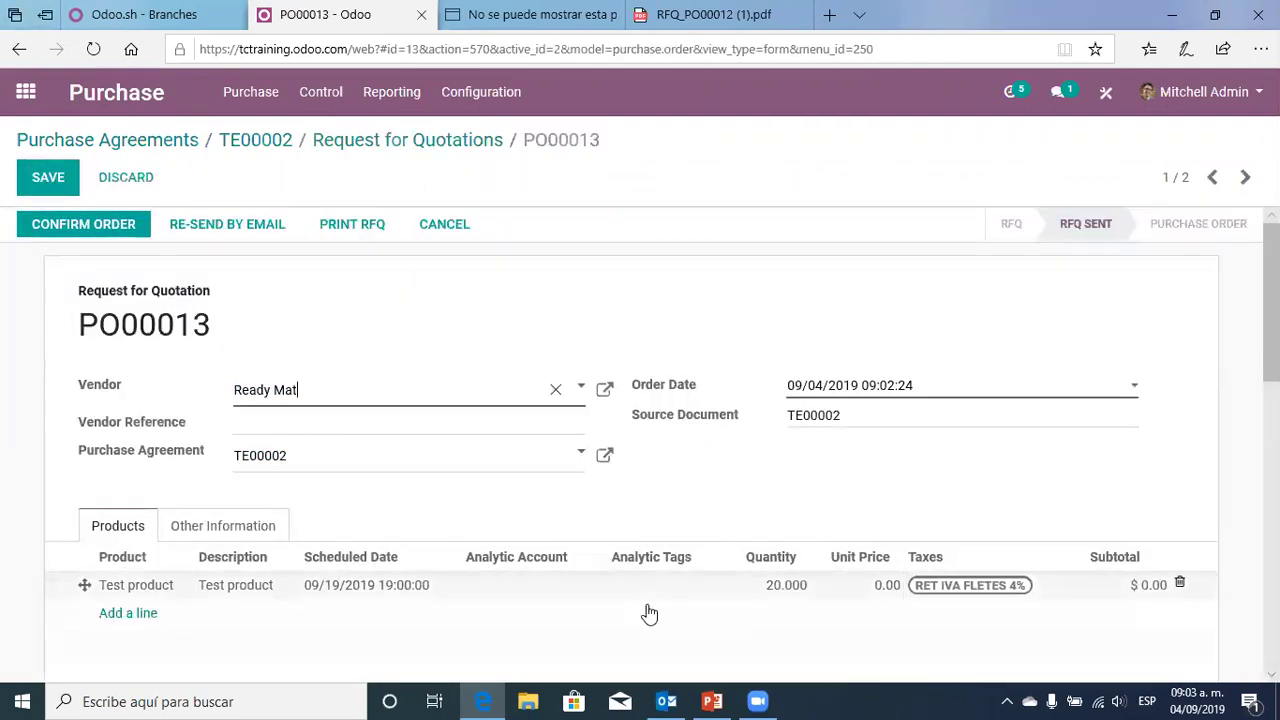
{"action": "left_click", "coordinate": [858, 593]}
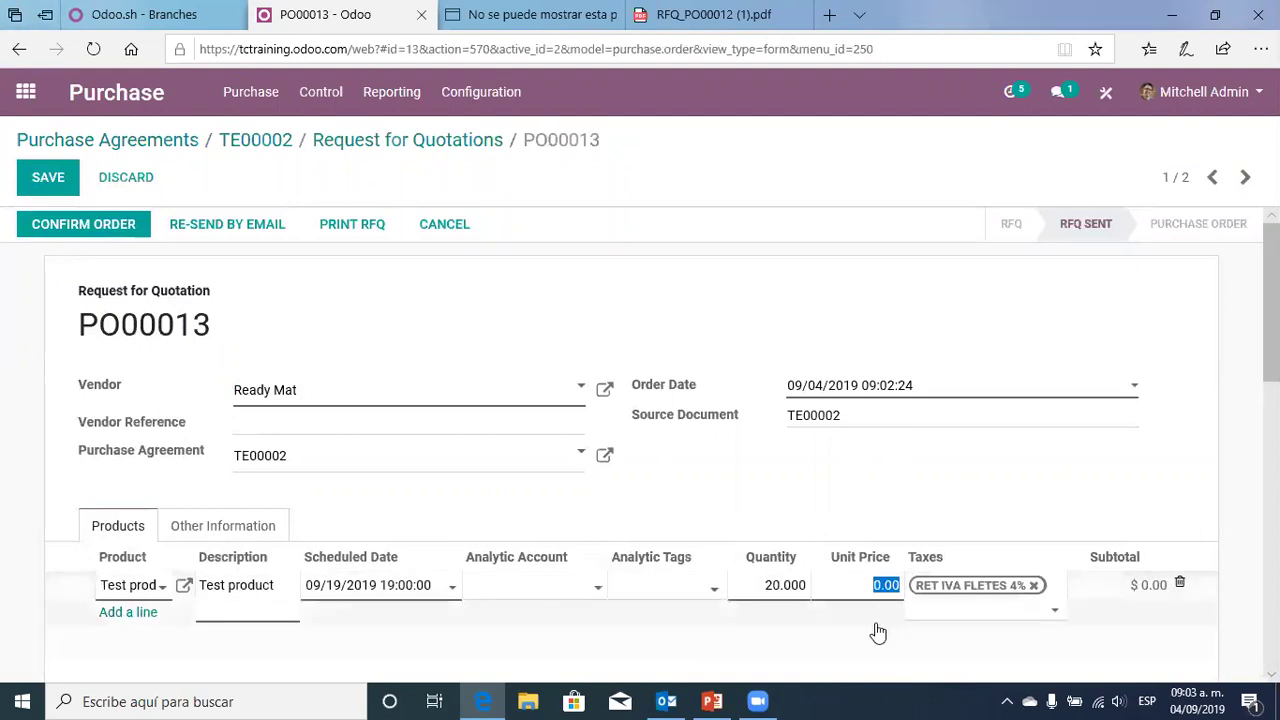
{"action": "type", "text": "11"}
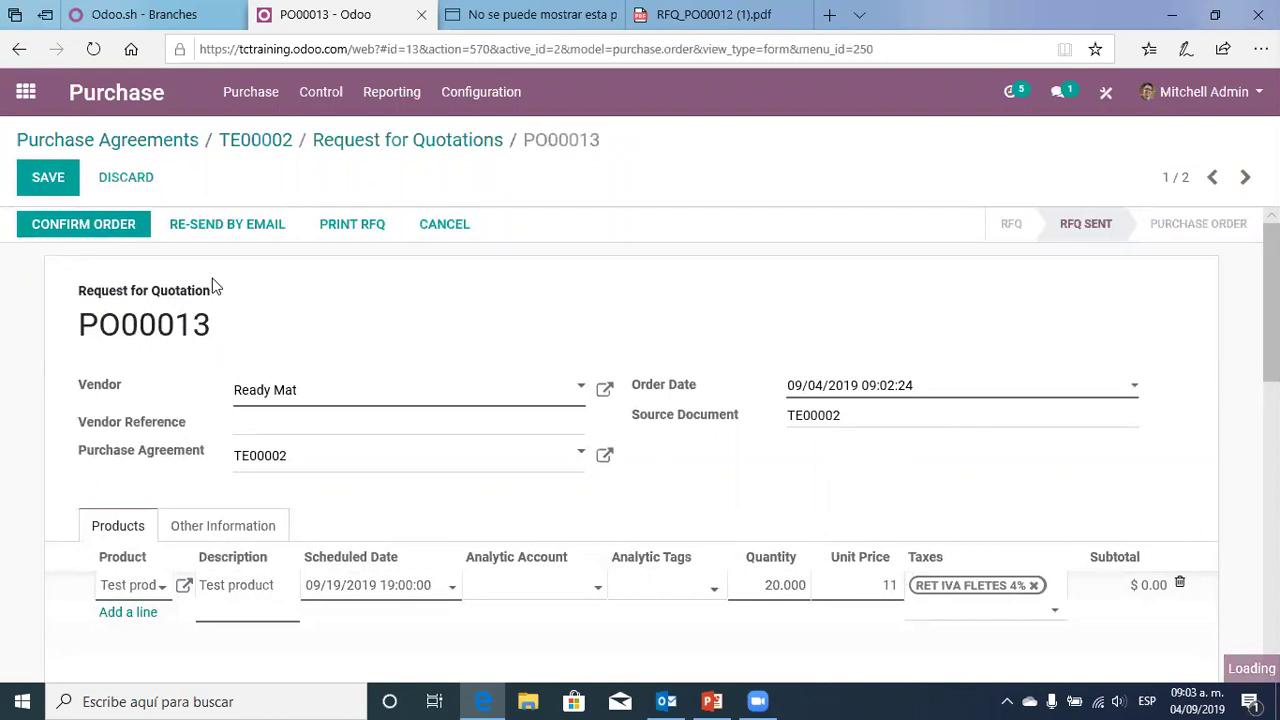
{"action": "left_click", "coordinate": [30, 180]}
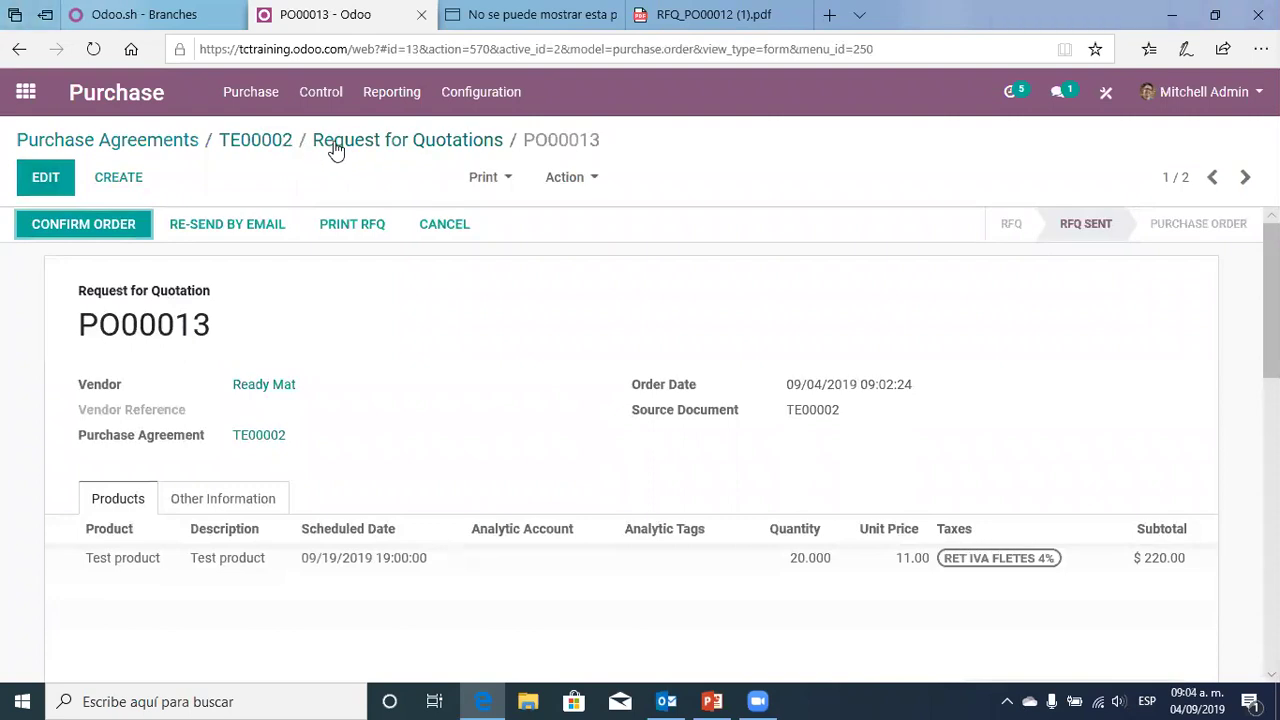
Reopen agreement TE00002 from the purchase agreements, compare its vendor quotations, and confirm the Wood Corner quotation PO00012 as an order
{"action": "left_click", "coordinate": [155, 145]}
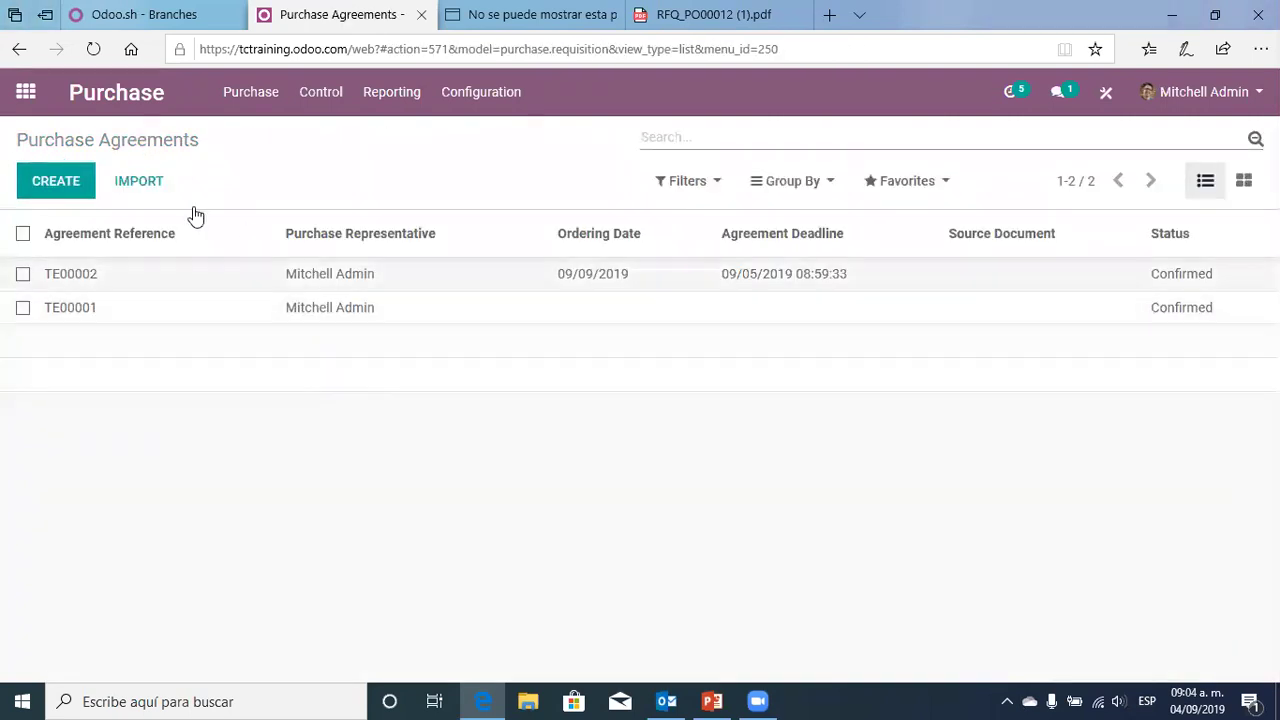
{"action": "left_click", "coordinate": [251, 96]}
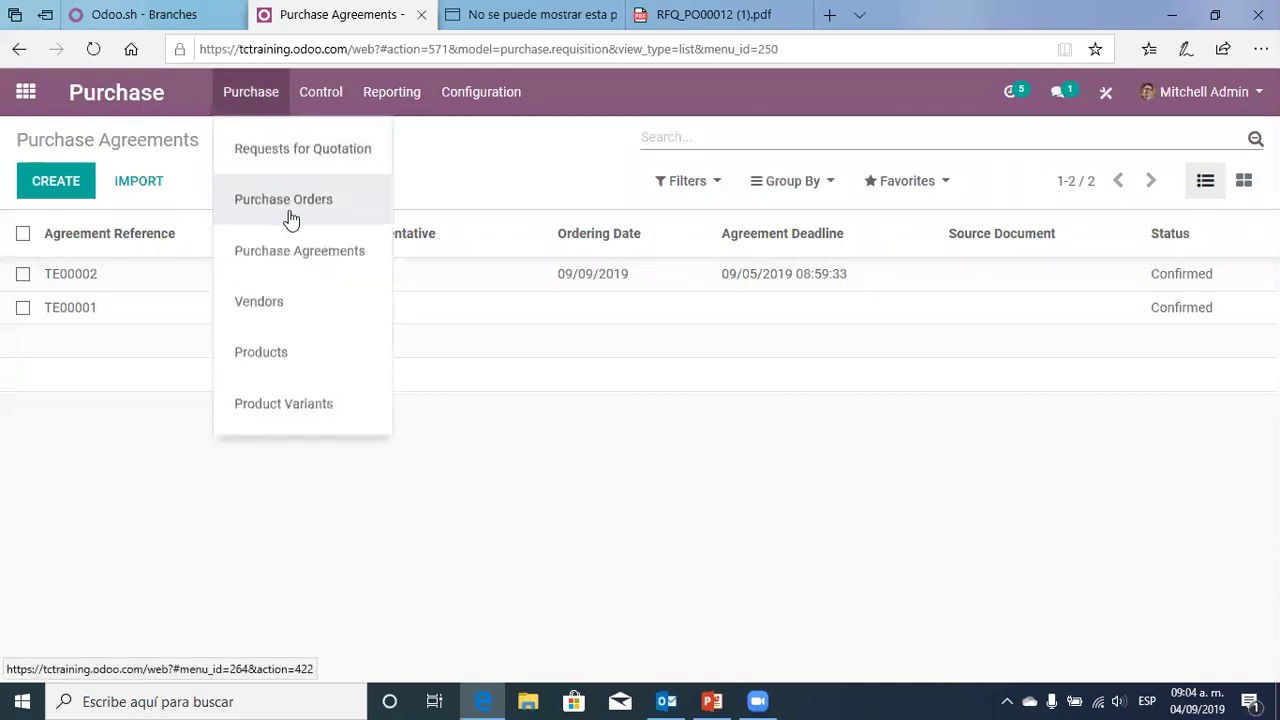
{"action": "left_click", "coordinate": [313, 259]}
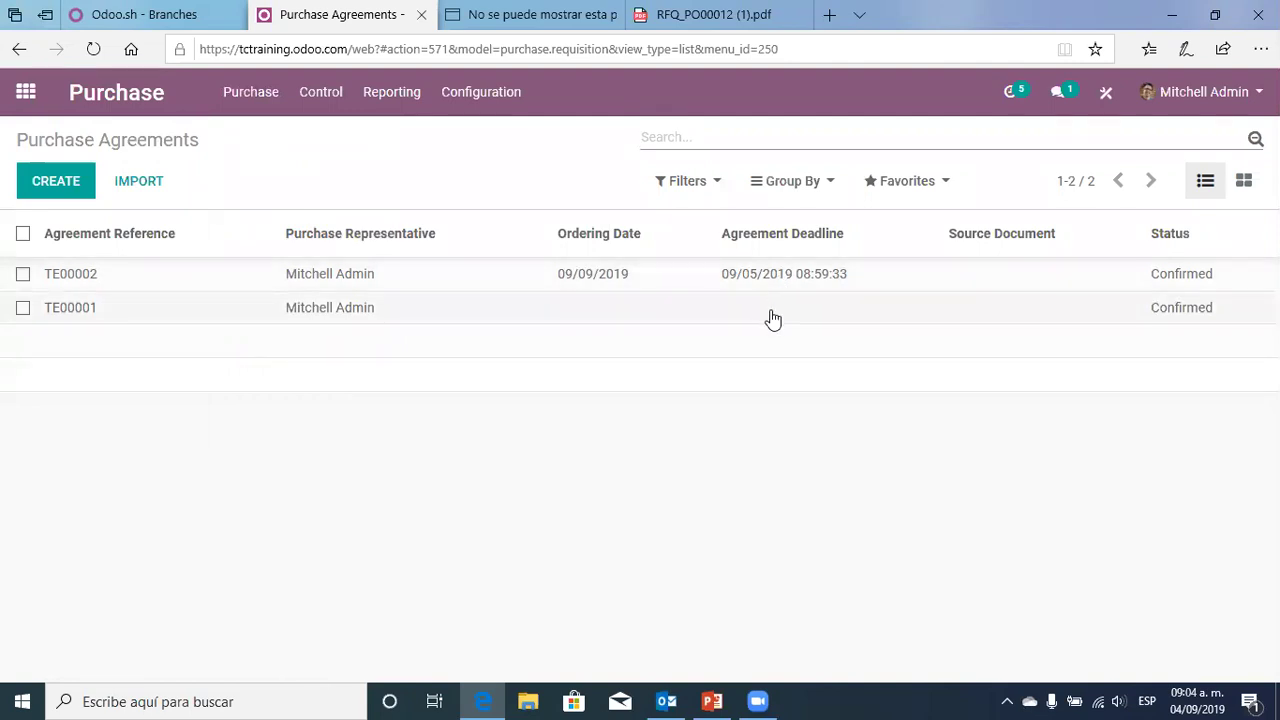
{"action": "left_click", "coordinate": [785, 277]}
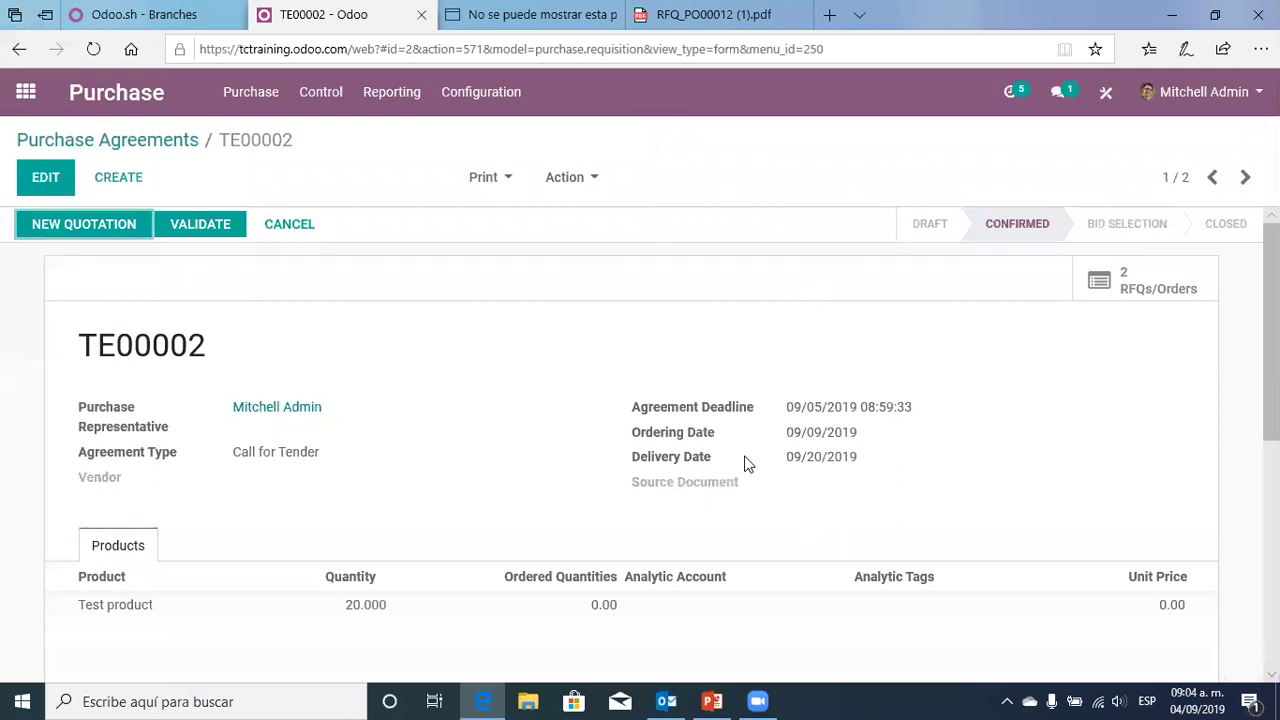
{"action": "left_click", "coordinate": [1131, 290]}
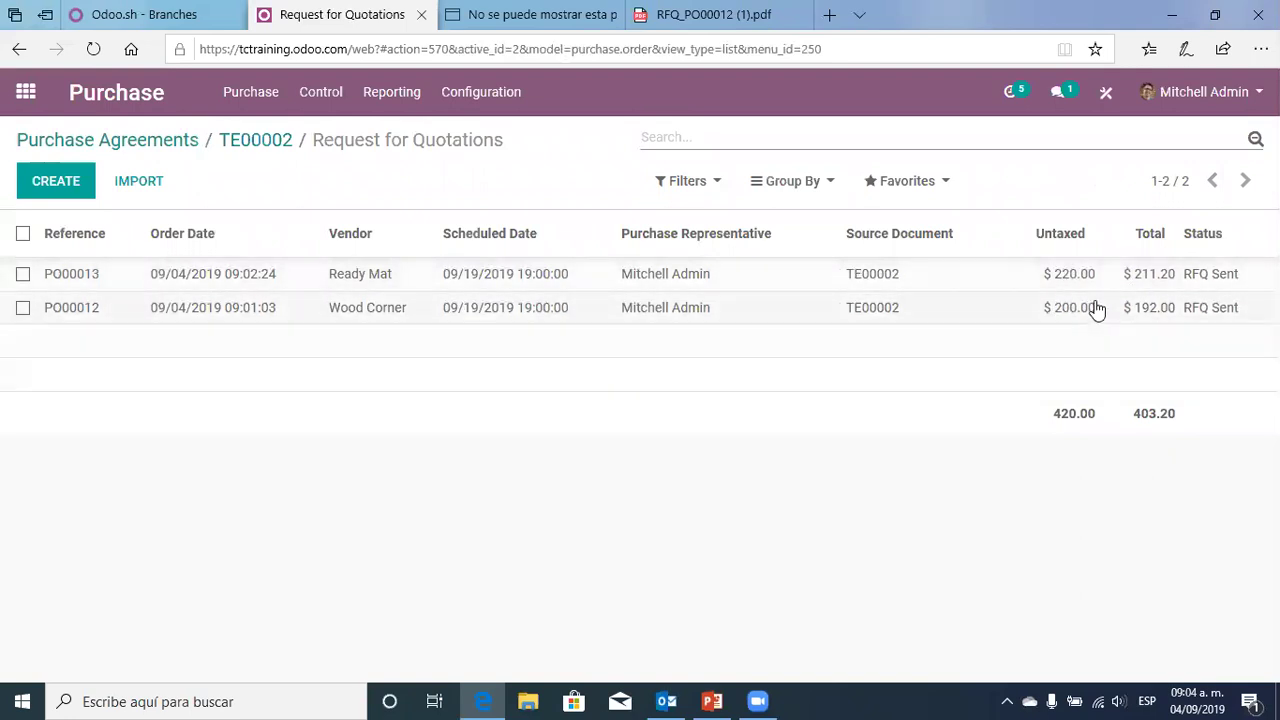
{"action": "left_click", "coordinate": [889, 316]}
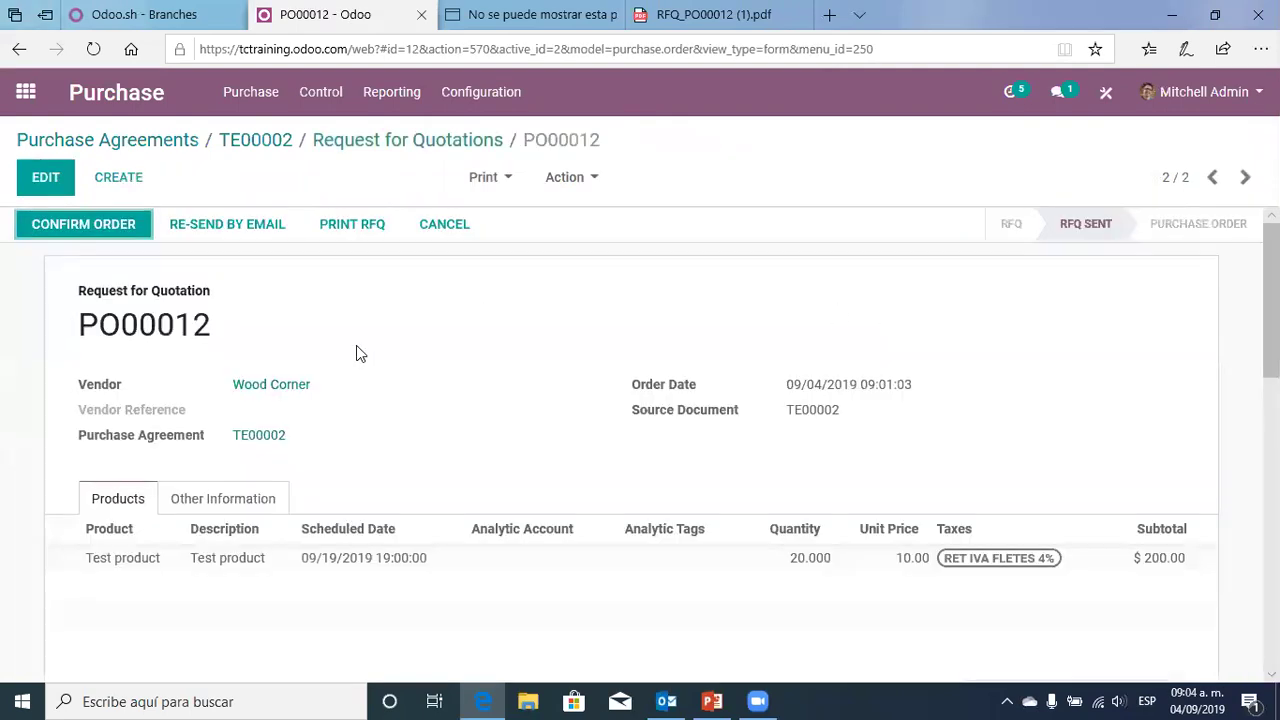
{"action": "left_click", "coordinate": [84, 225]}
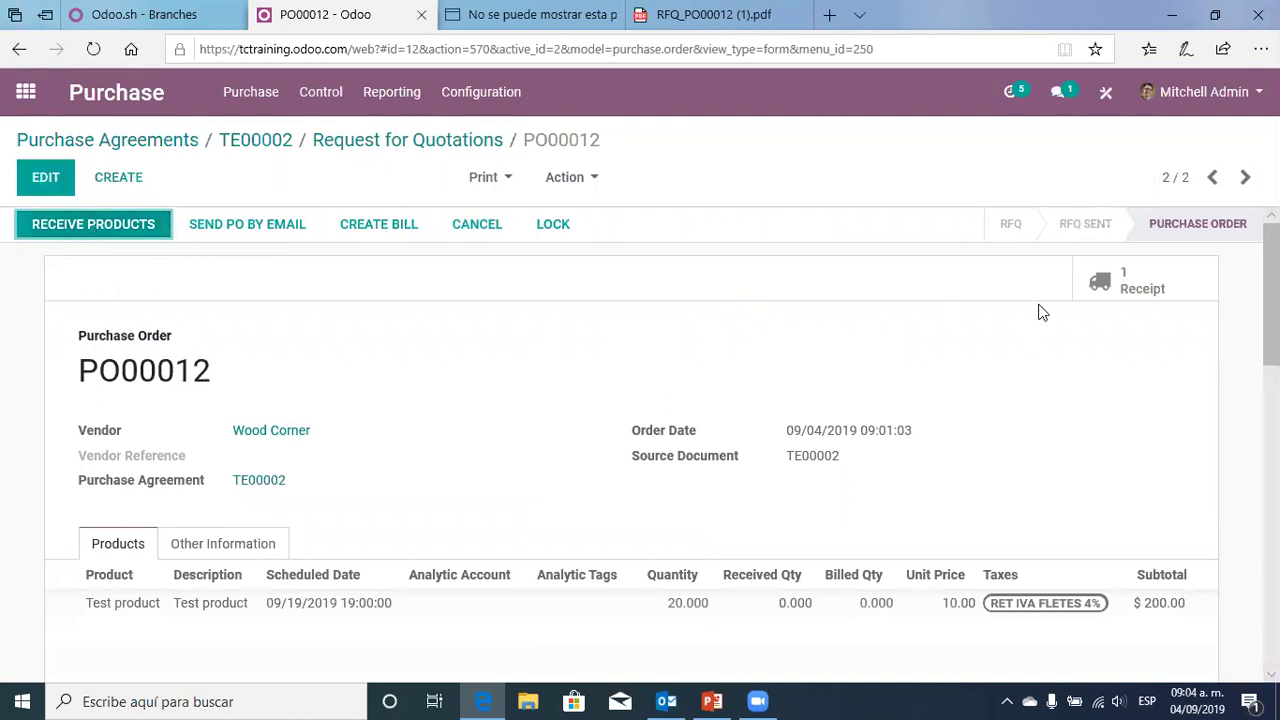
Validate the receipt of PO00012 with an immediate transfer of all quantities, and return to the agreement's list of quotations
{"action": "left_click", "coordinate": [1141, 290]}
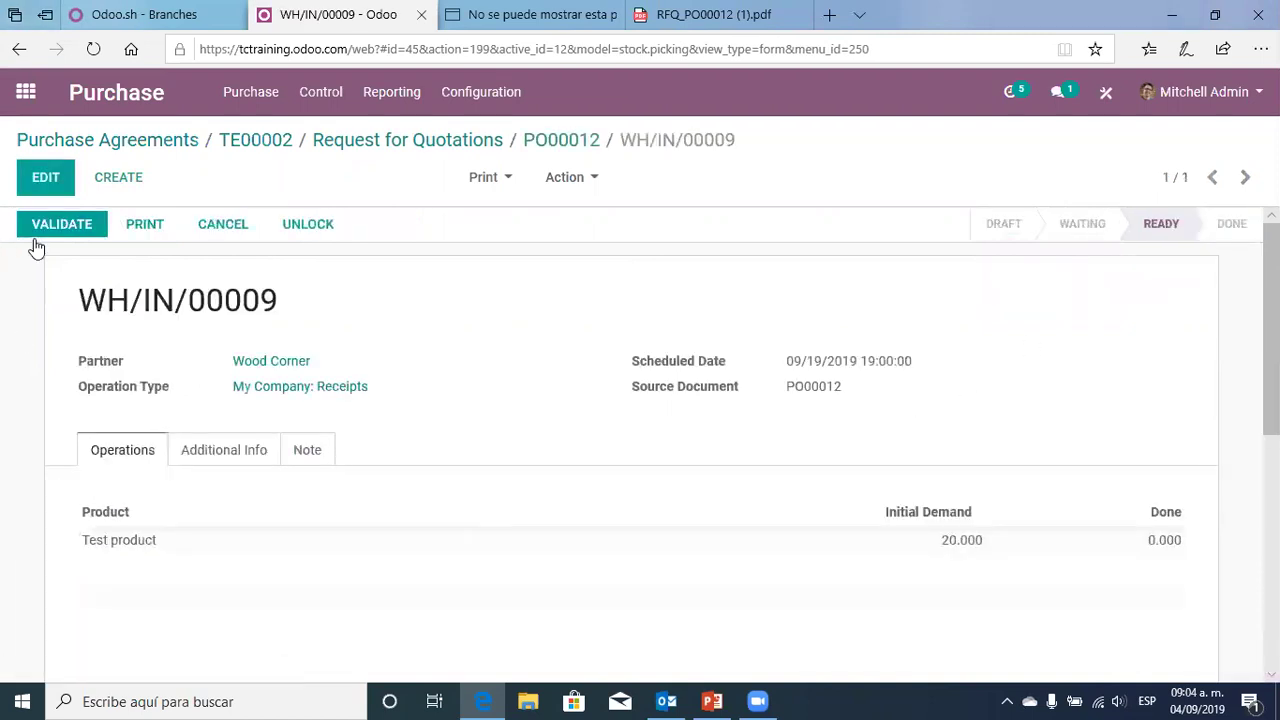
{"action": "left_click", "coordinate": [47, 225]}
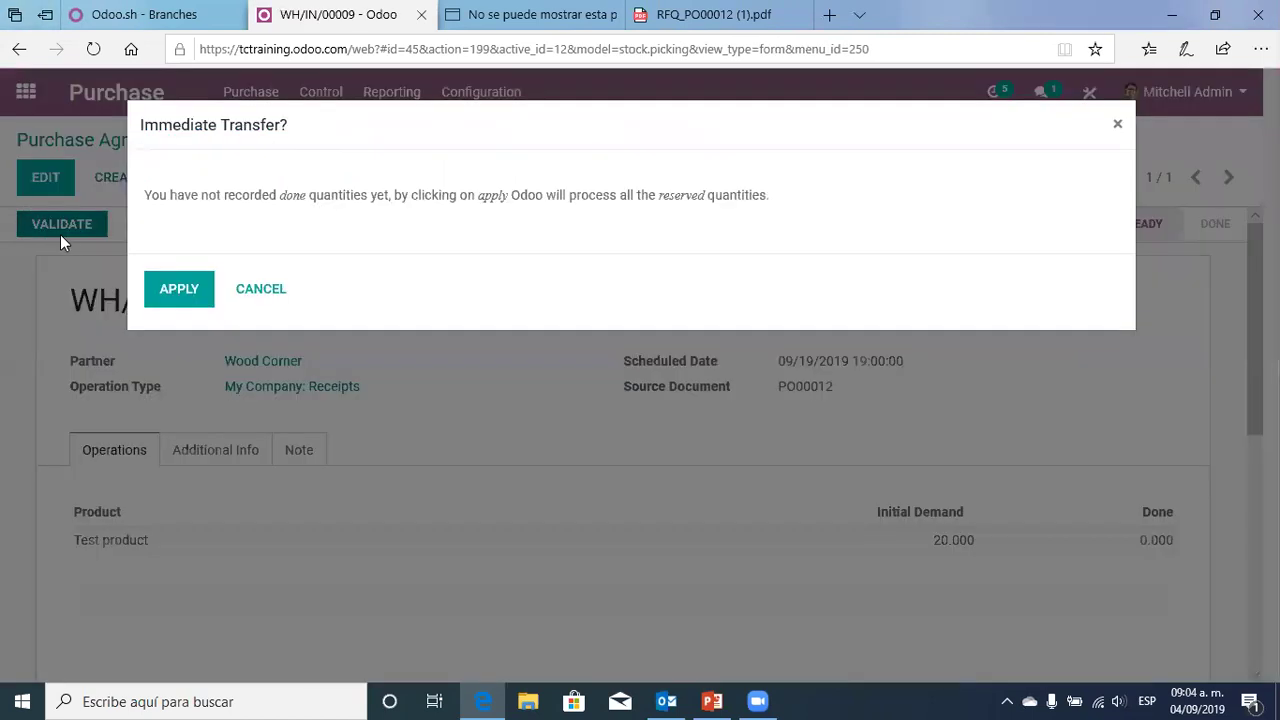
{"action": "left_click", "coordinate": [177, 293]}
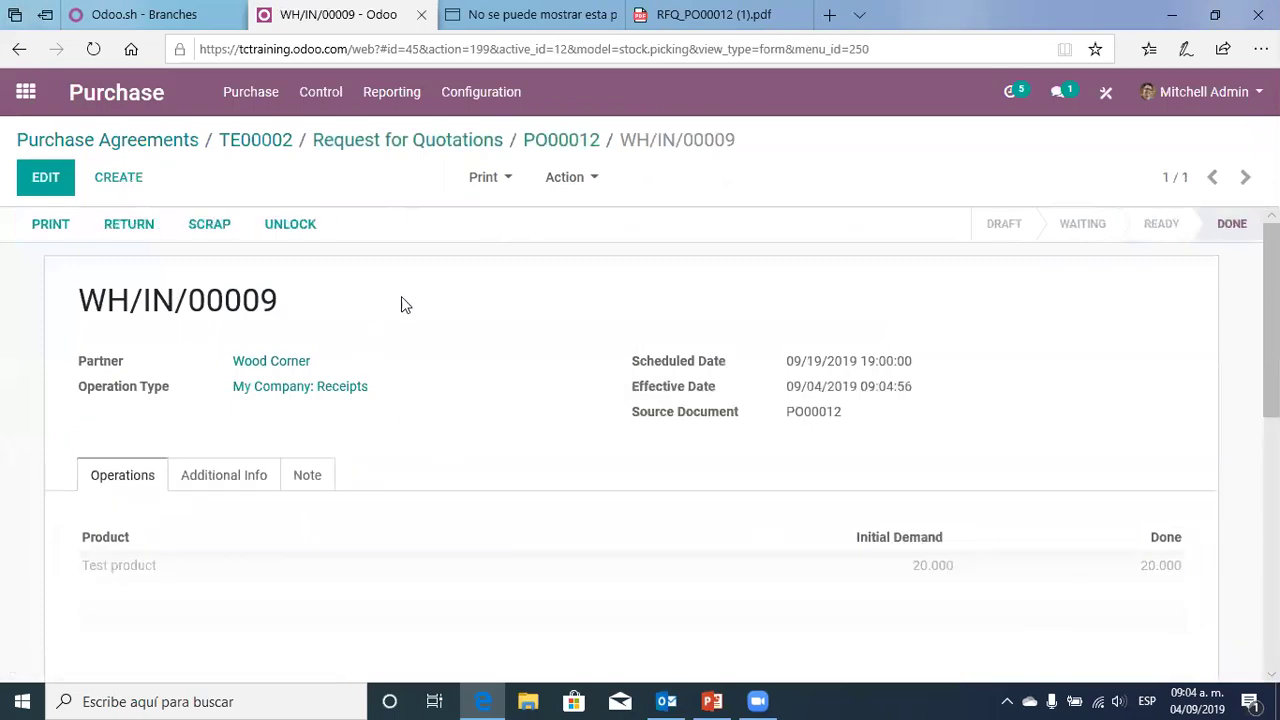
{"action": "left_click", "coordinate": [561, 145]}
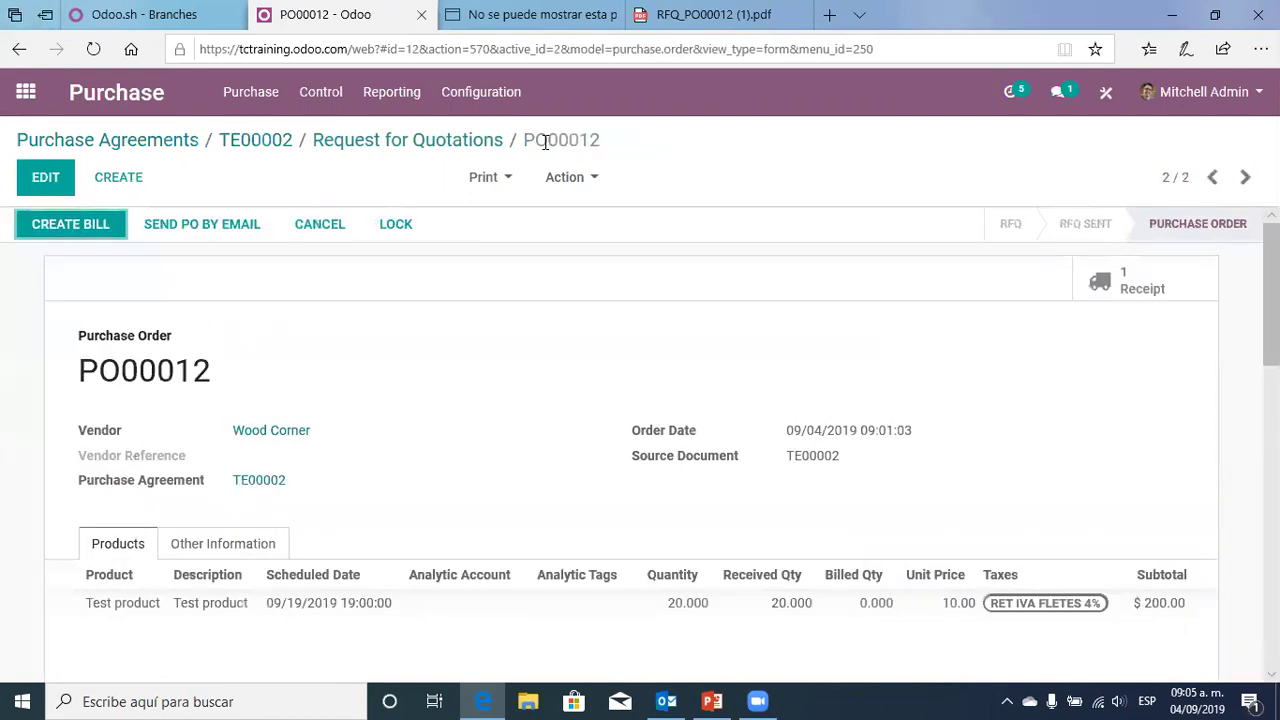
{"action": "left_click", "coordinate": [452, 142]}
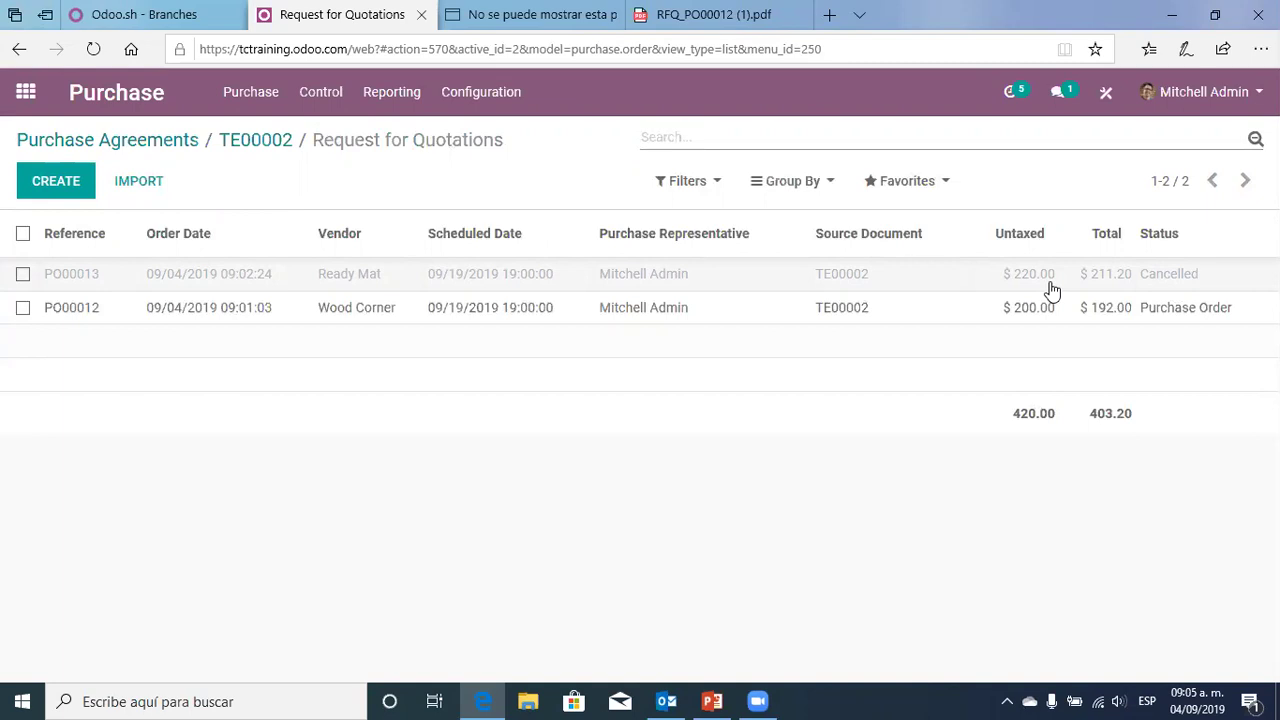
Review agreement TE00002 and its quotations, open the Ready Mat quotation PO00013, and return to the agreement
{"action": "left_click", "coordinate": [258, 141]}
{"action": "scroll", "coordinate": [561, 467], "scroll_direction": "down", "scroll_amount": 3}
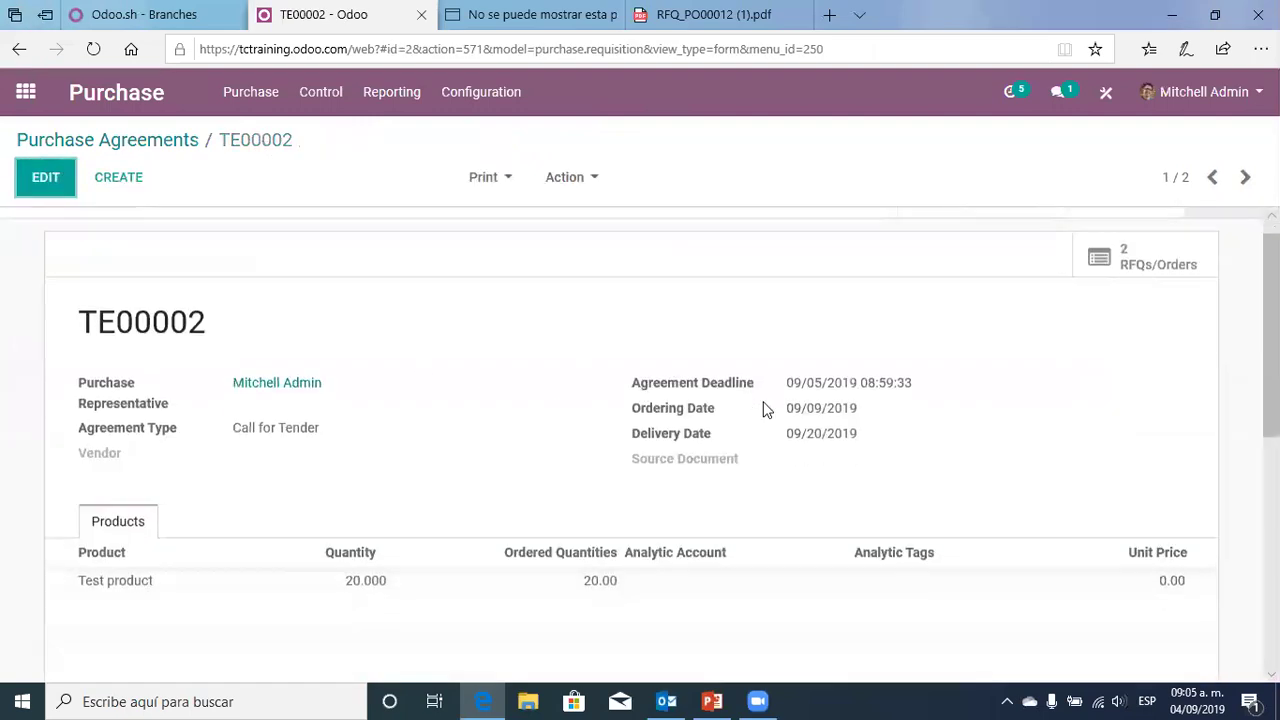
{"action": "scroll", "coordinate": [526, 414], "scroll_direction": "up", "scroll_amount": 3}
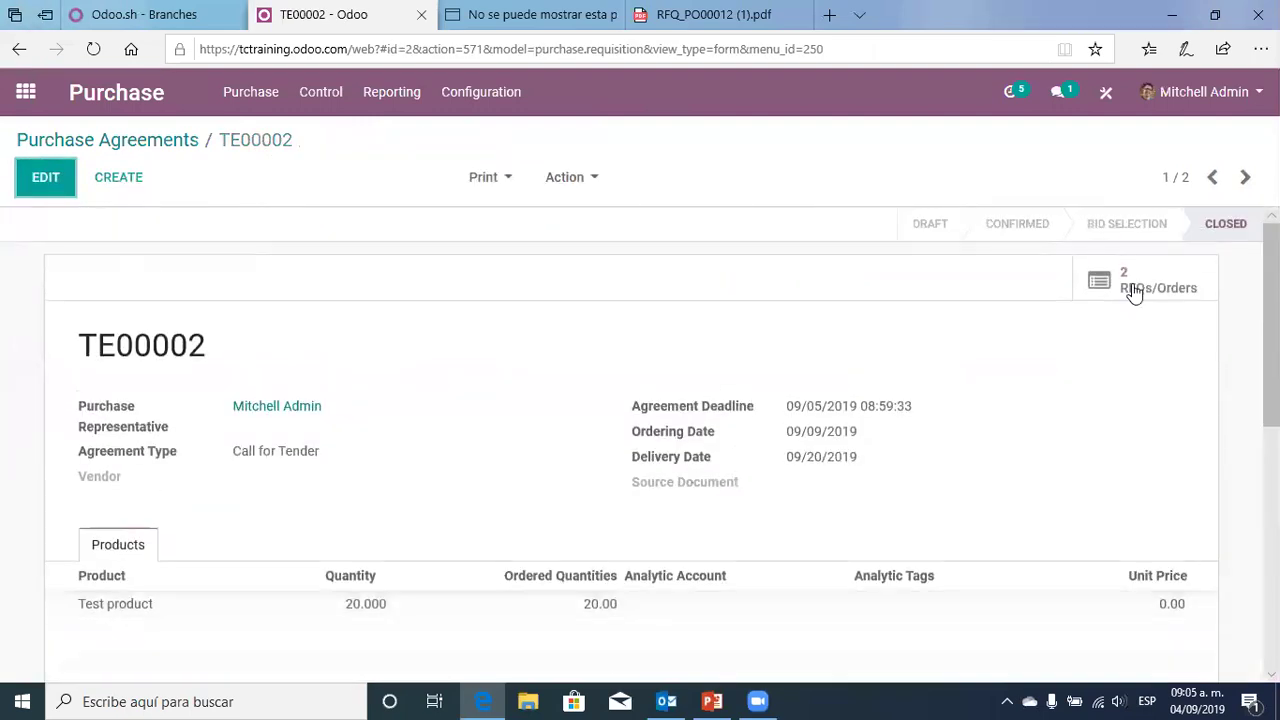
{"action": "left_click", "coordinate": [1133, 283]}
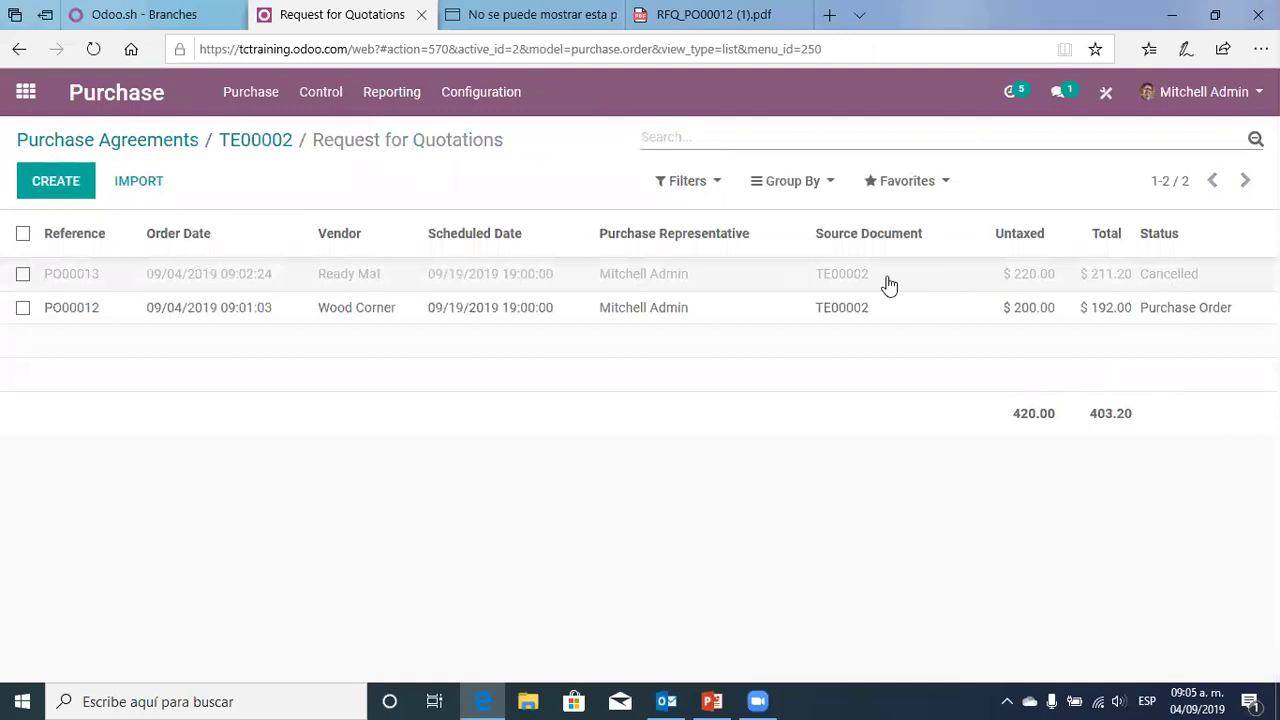
{"action": "left_click", "coordinate": [872, 279]}
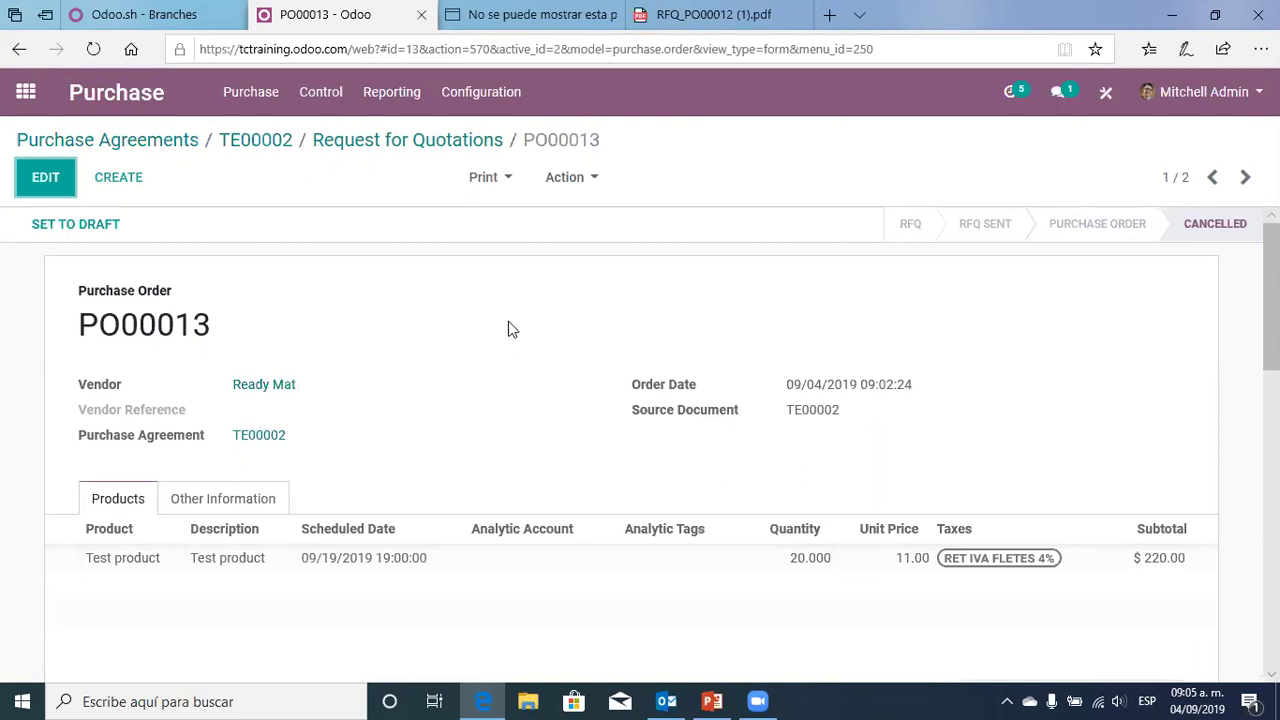
{"action": "left_click", "coordinate": [398, 145]}
{"action": "left_click", "coordinate": [228, 140]}
View the list of all requests for quotation, and compare it with the list of purchase orders
{"action": "left_click", "coordinate": [255, 97]}
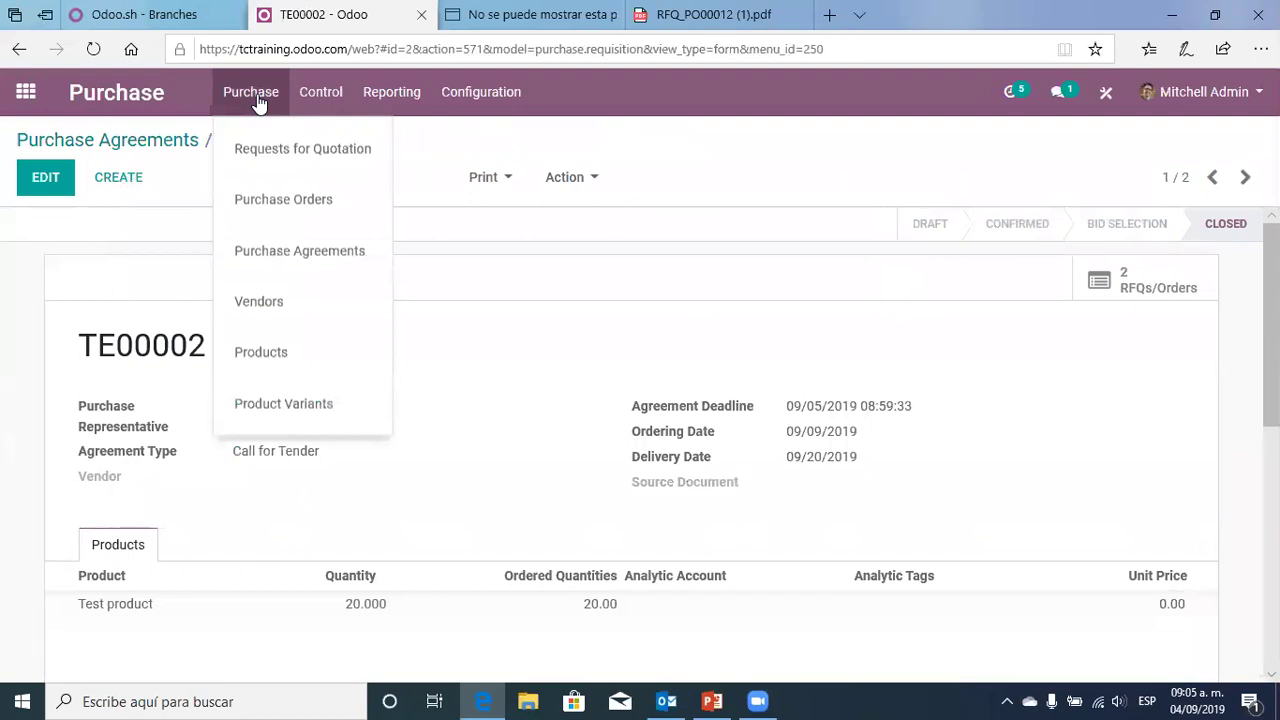
{"action": "left_click", "coordinate": [284, 150]}
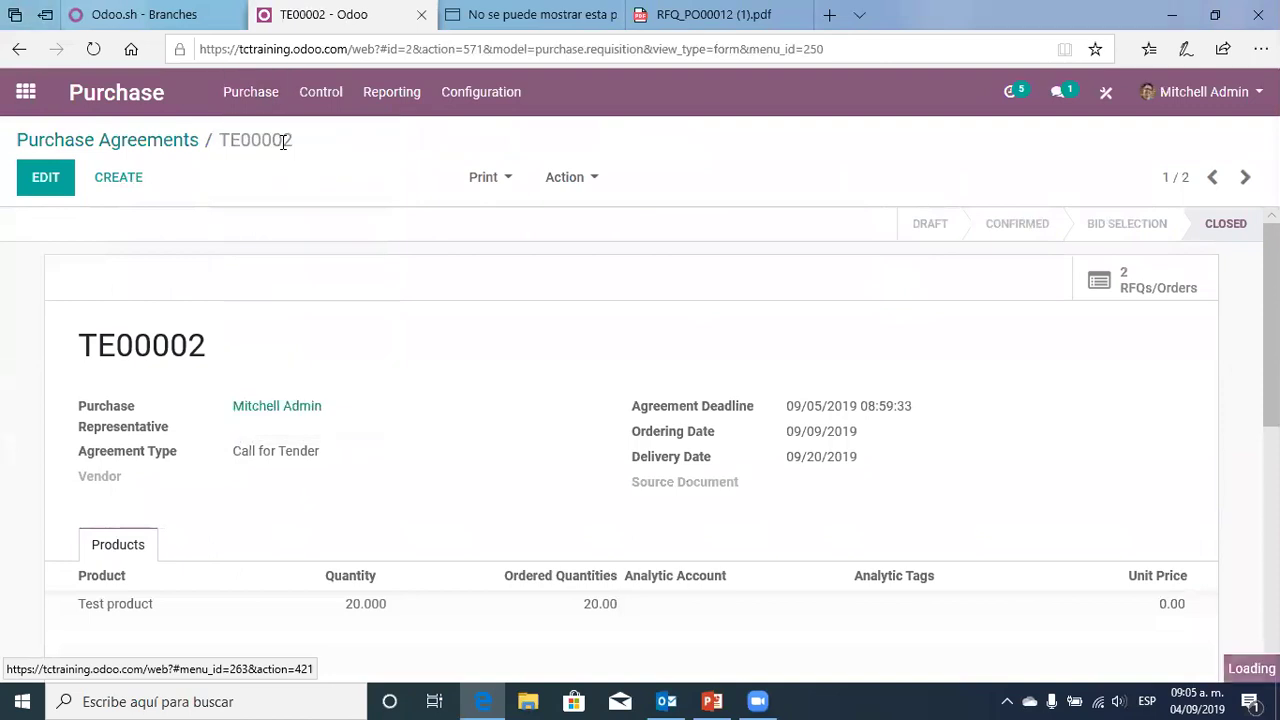
{"action": "left_click", "coordinate": [251, 100]}
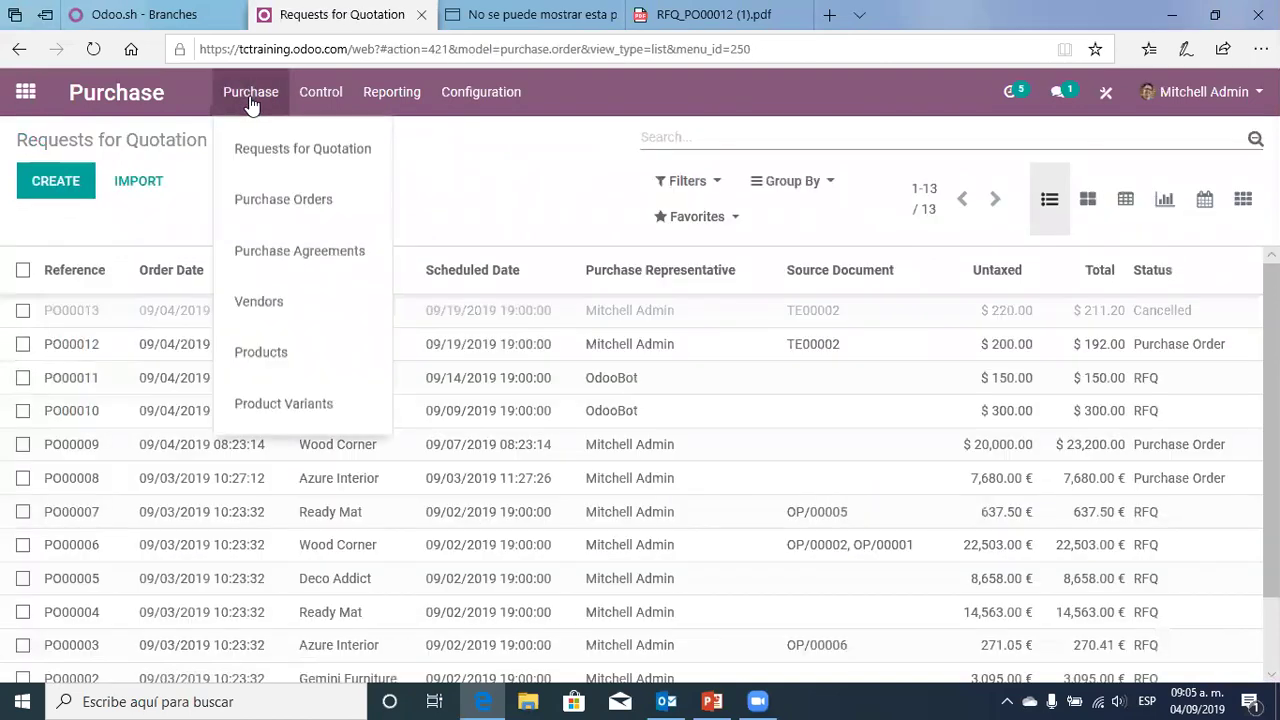
{"action": "left_click", "coordinate": [253, 199]}
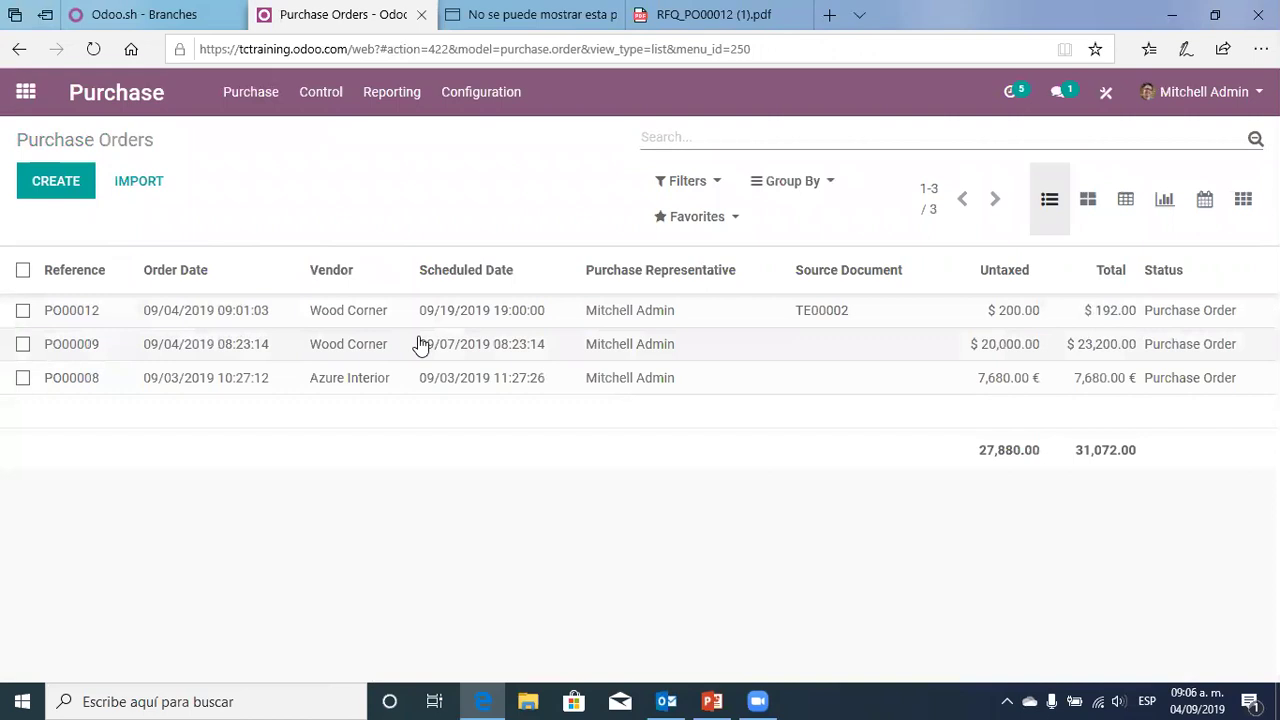
{"action": "left_click", "coordinate": [251, 92]}
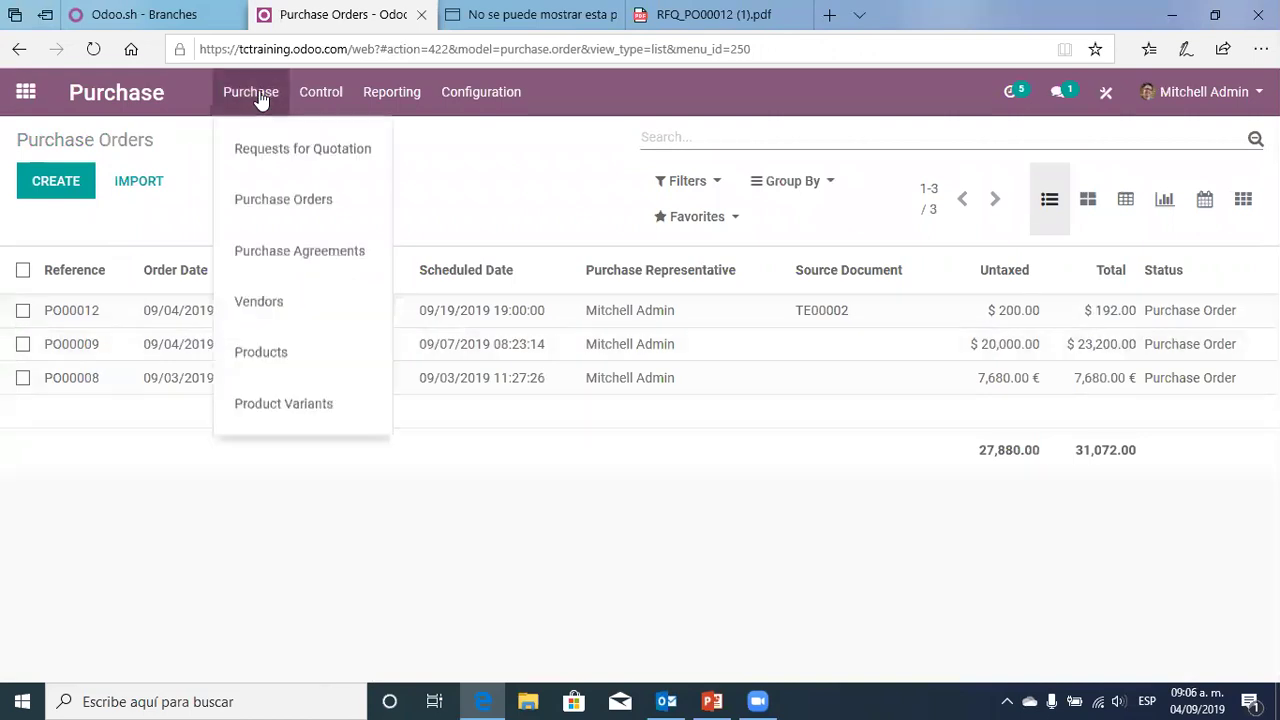
{"action": "left_click", "coordinate": [283, 200]}
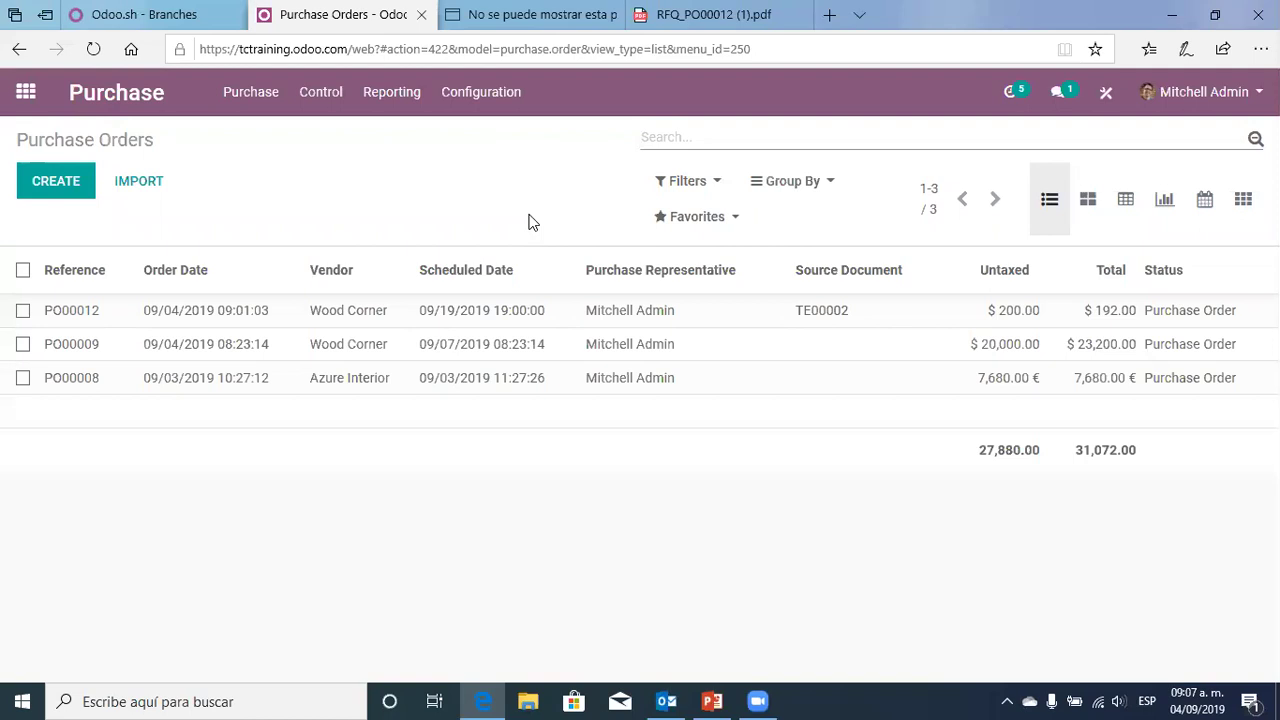
Reopen the quotations of agreement TE00002 and look at the quotation file import, leaving it without loading a file
{"action": "left_click", "coordinate": [253, 92]}
{"action": "left_click", "coordinate": [295, 250]}
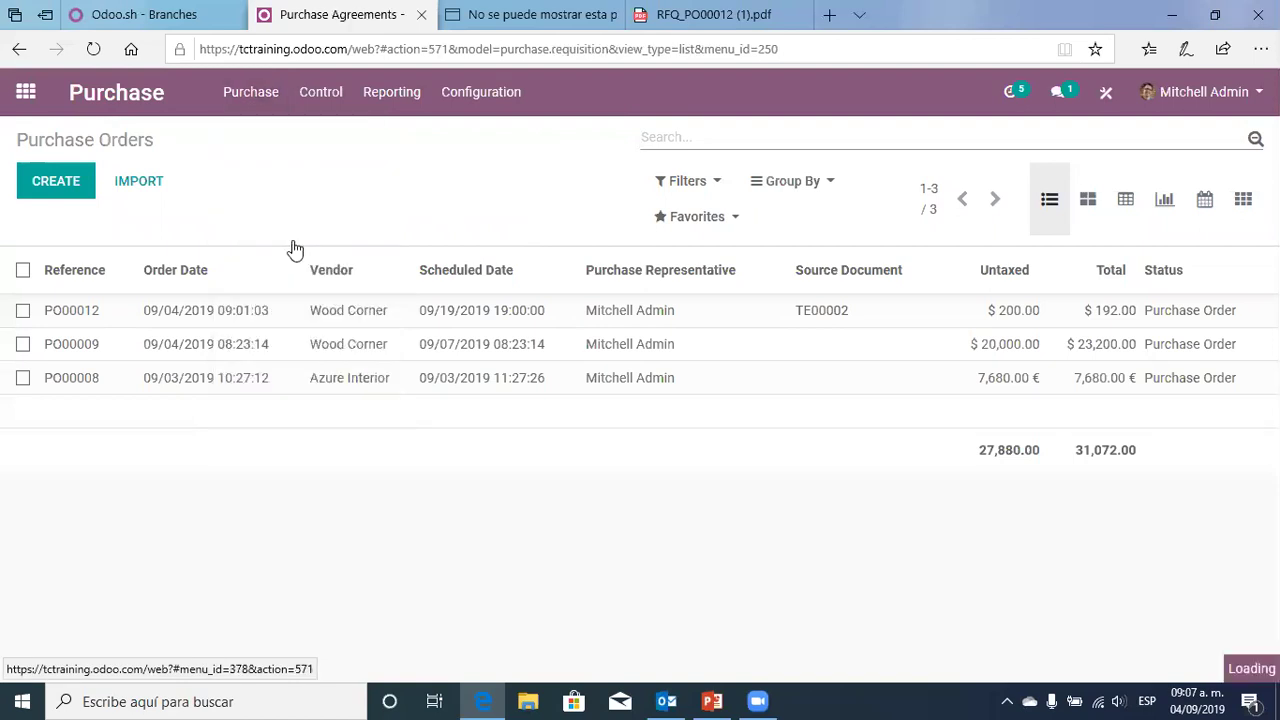
{"action": "left_click", "coordinate": [744, 282]}
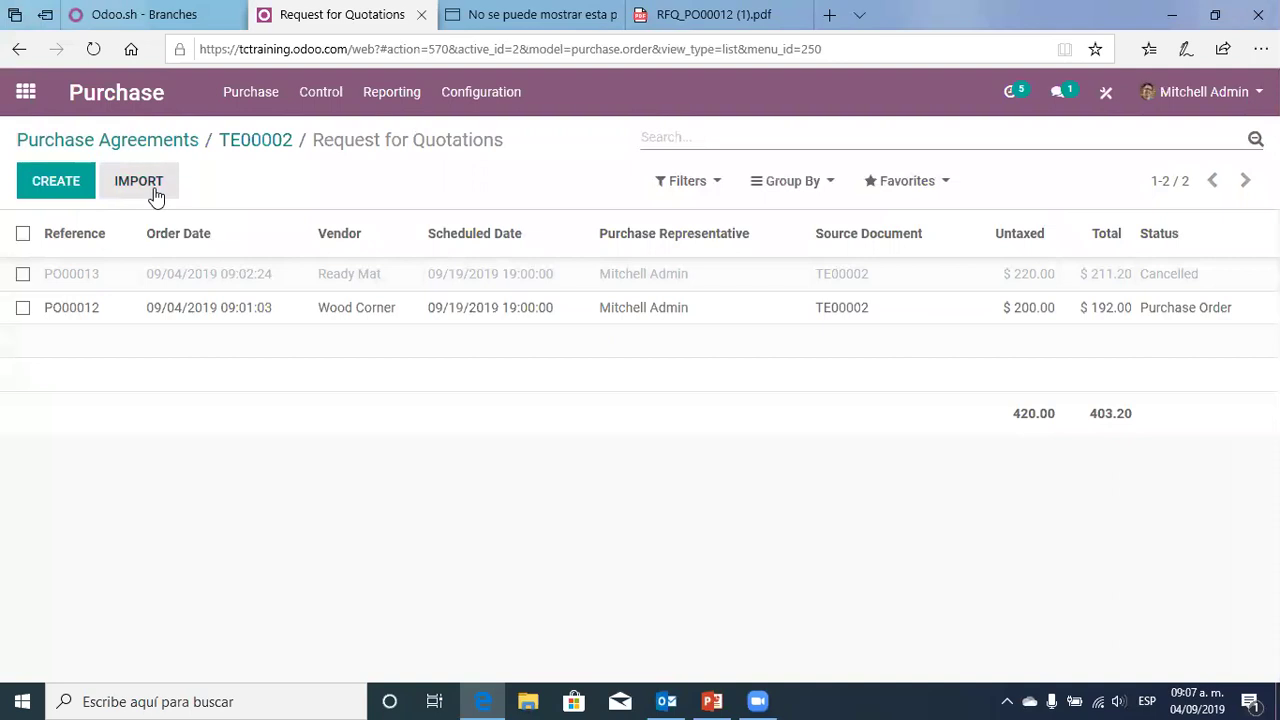
{"action": "left_click", "coordinate": [155, 192]}
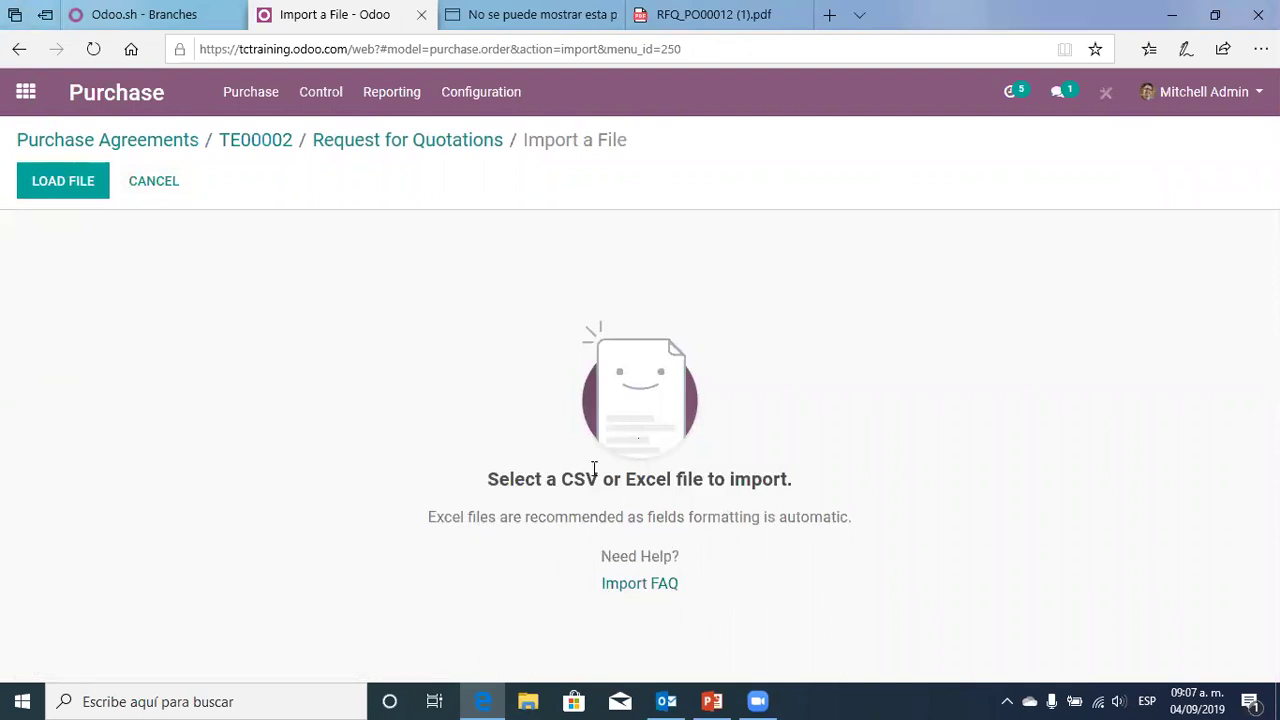
{"action": "left_click", "coordinate": [61, 190]}
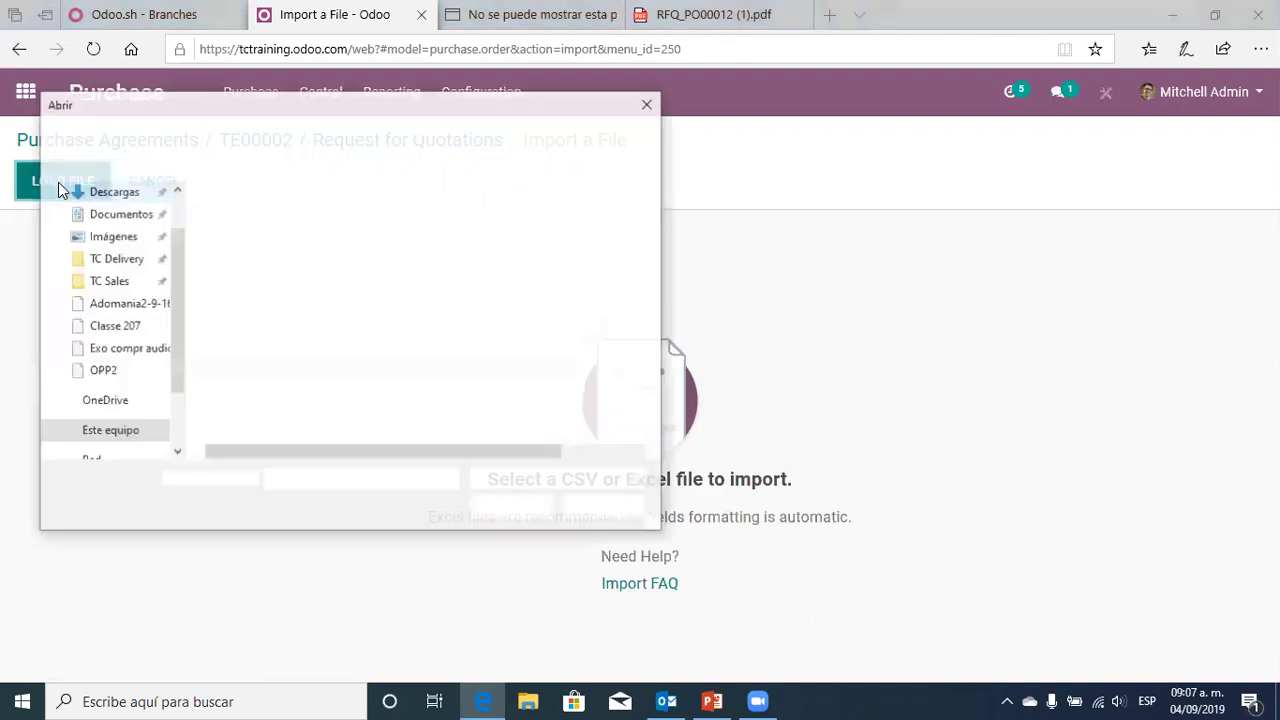
{"action": "left_click", "coordinate": [649, 103]}
{"action": "left_click", "coordinate": [465, 141]}
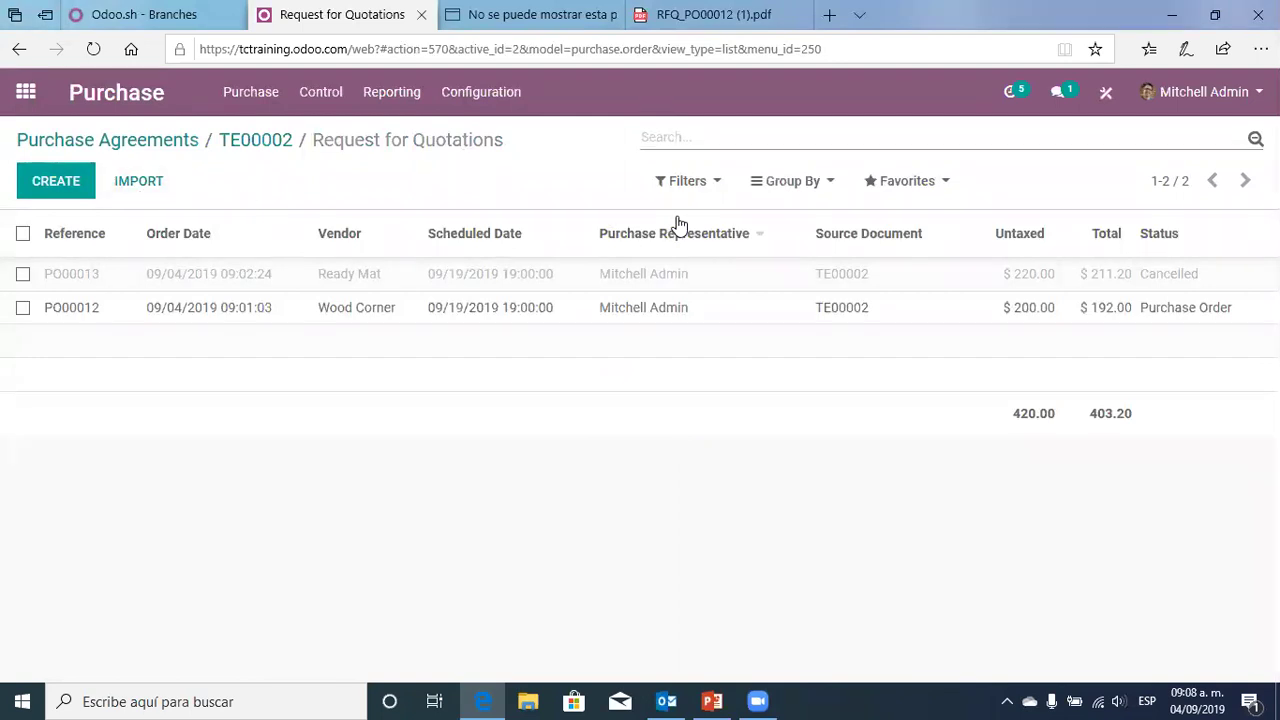
Look through the grouping and filter options available for the agreement's quotations without applying any
{"action": "left_click", "coordinate": [65, 189]}
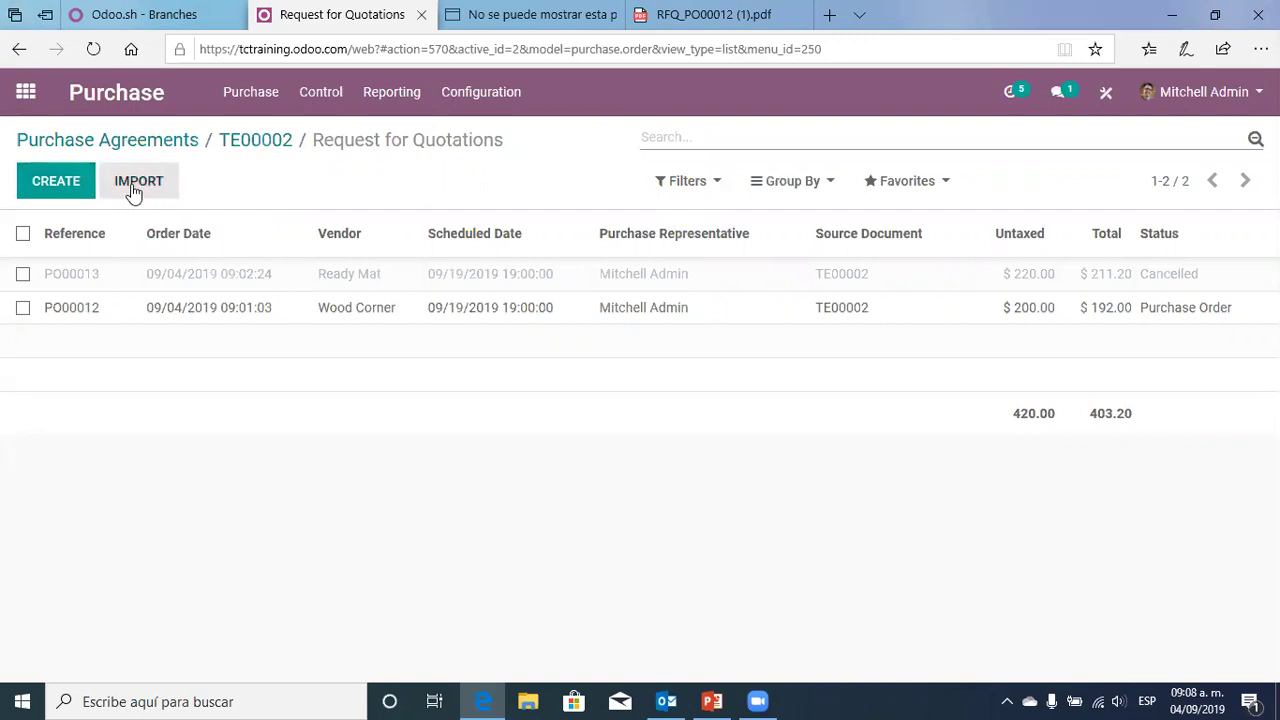
{"action": "left_click", "coordinate": [797, 181]}
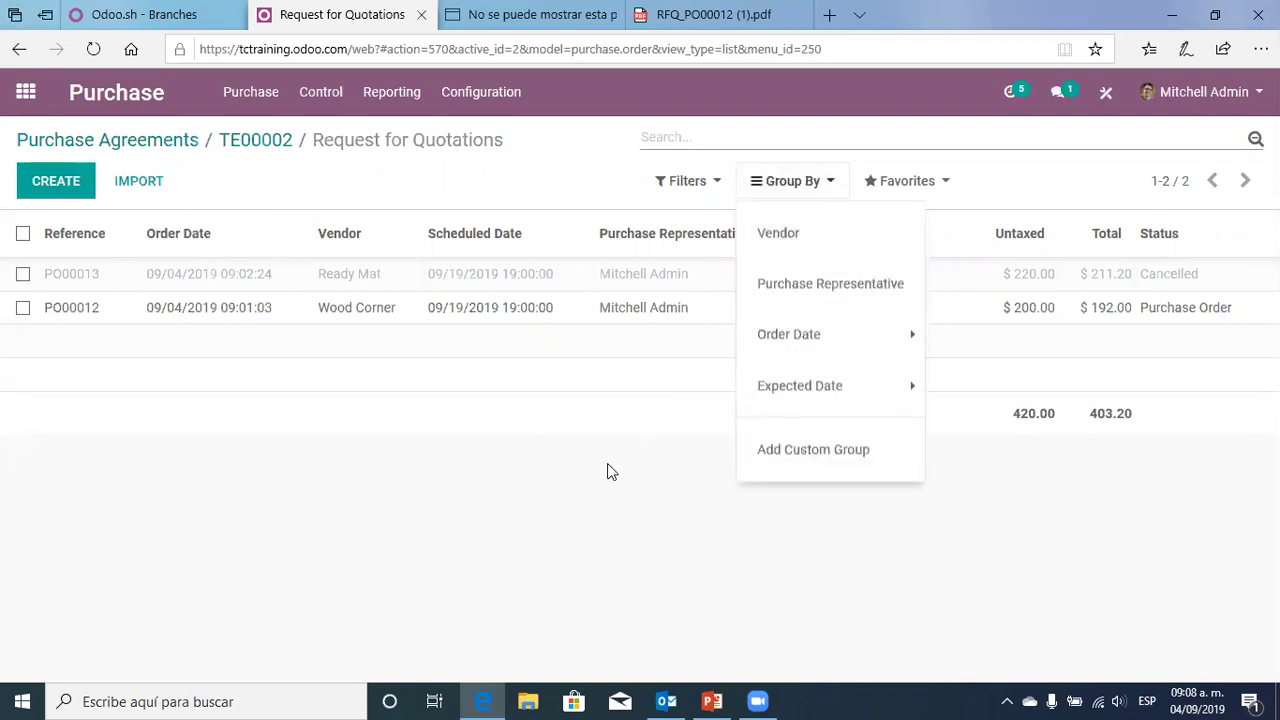
{"action": "left_click", "coordinate": [684, 184]}
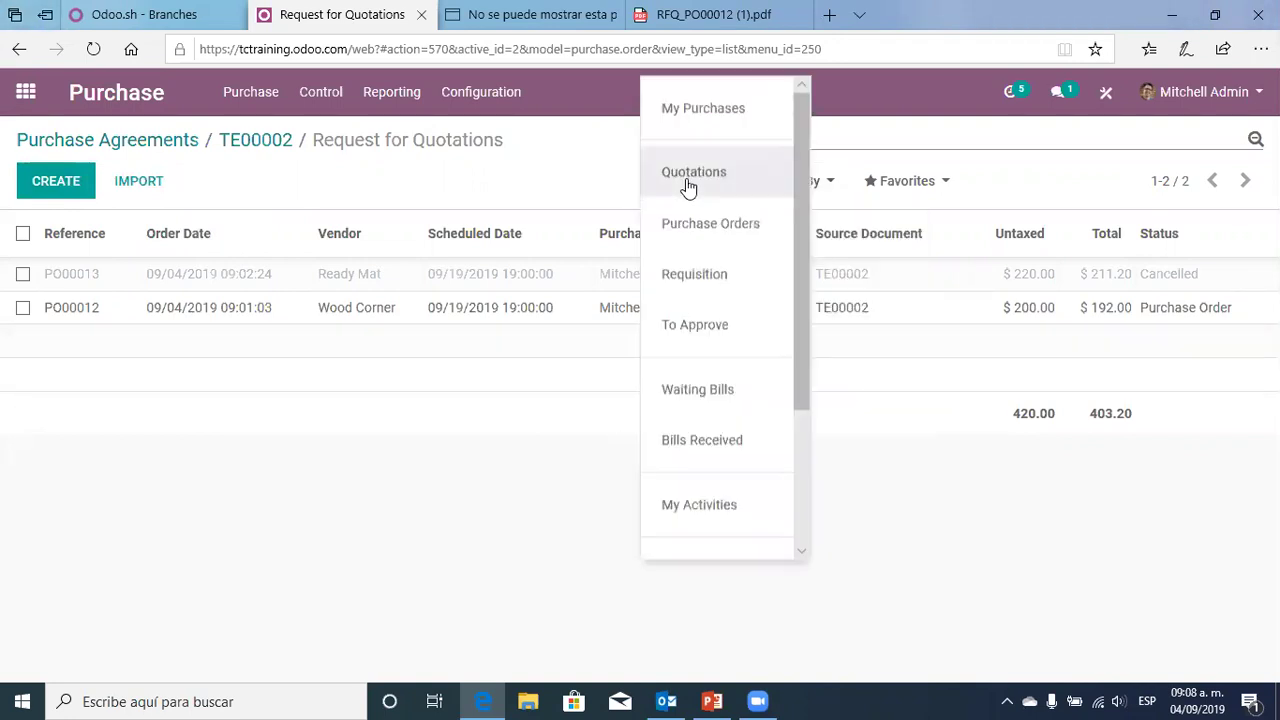
{"action": "left_click", "coordinate": [520, 438]}
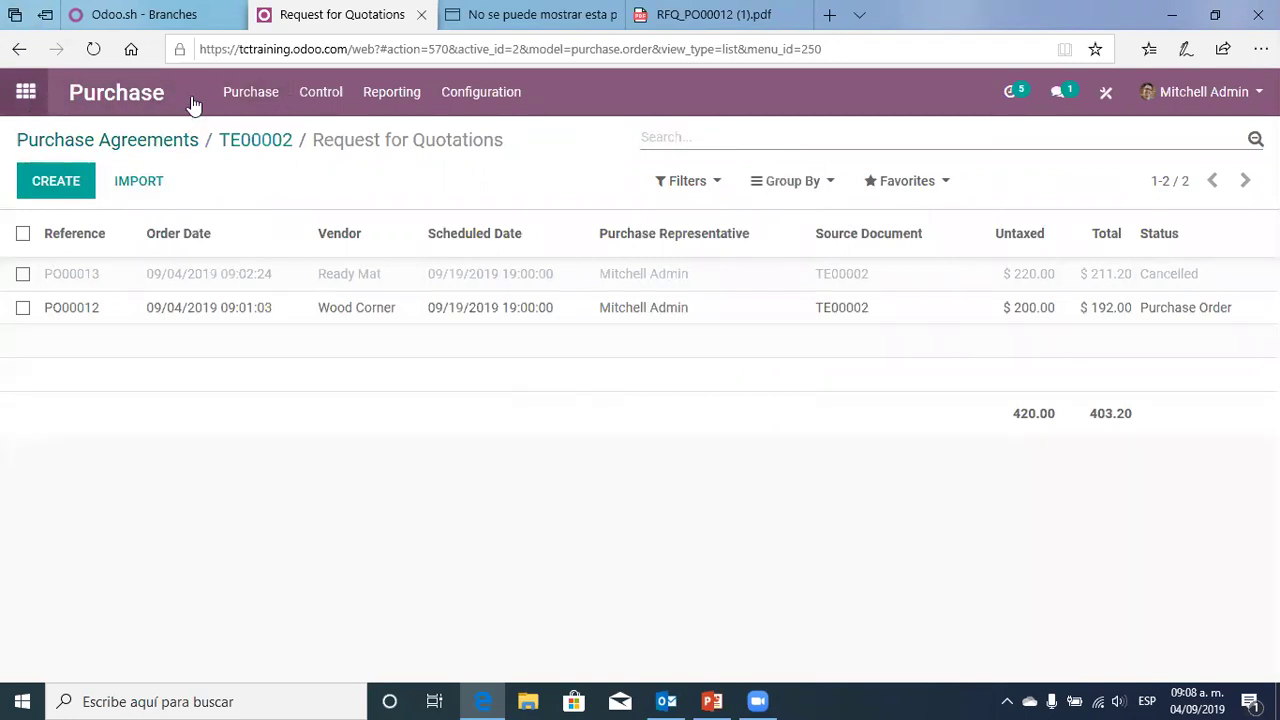
Open the list of purchase agreement types in the Purchase configuration
{"action": "left_click", "coordinate": [135, 100]}
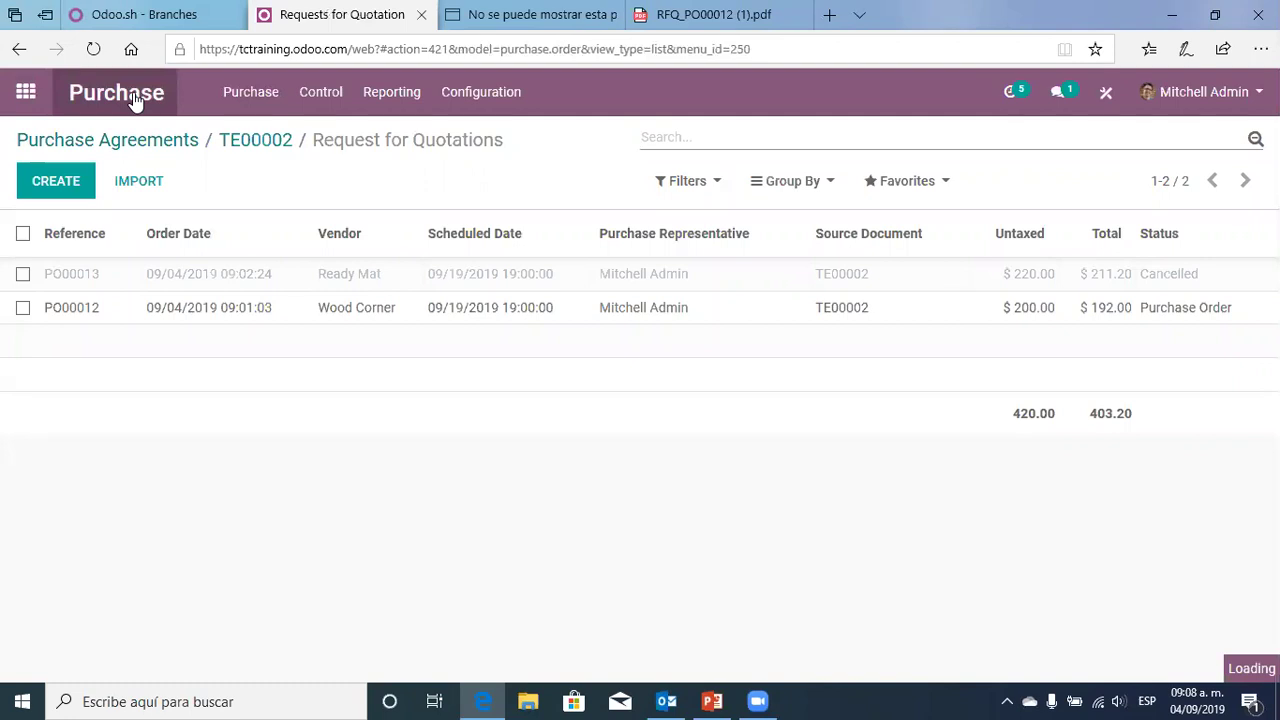
{"action": "left_click", "coordinate": [480, 94]}
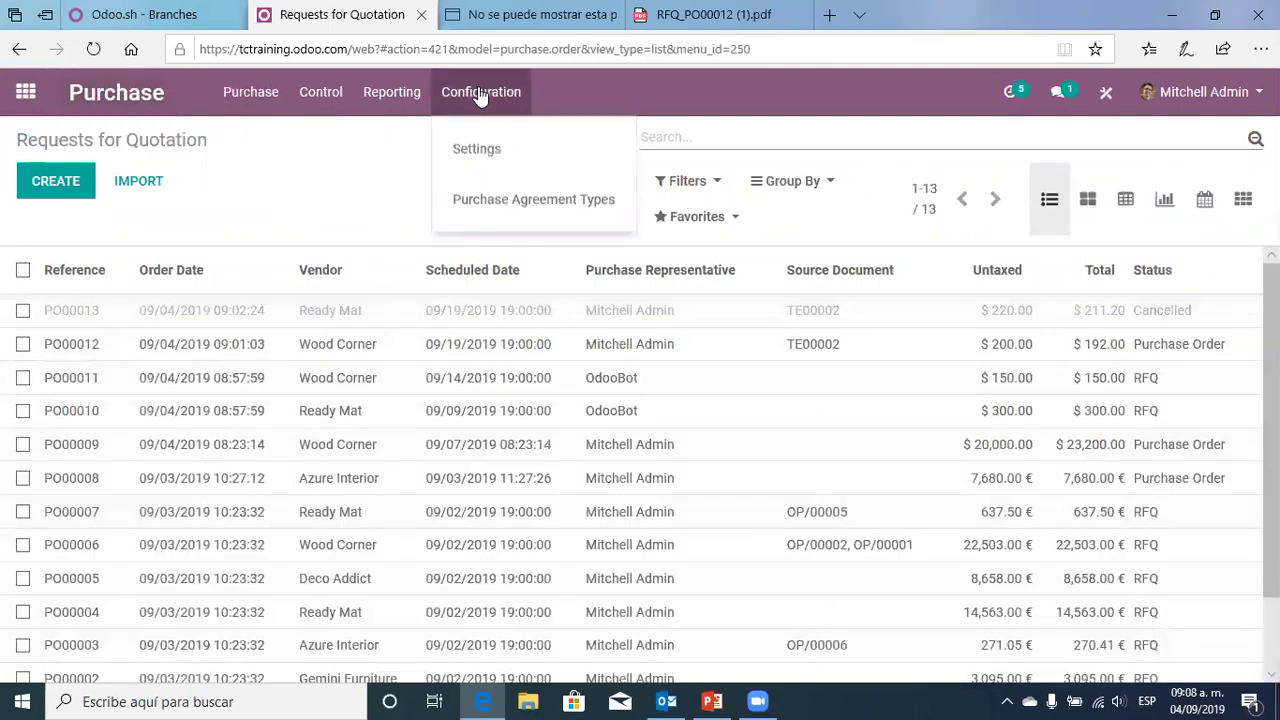
{"action": "left_click", "coordinate": [489, 203]}
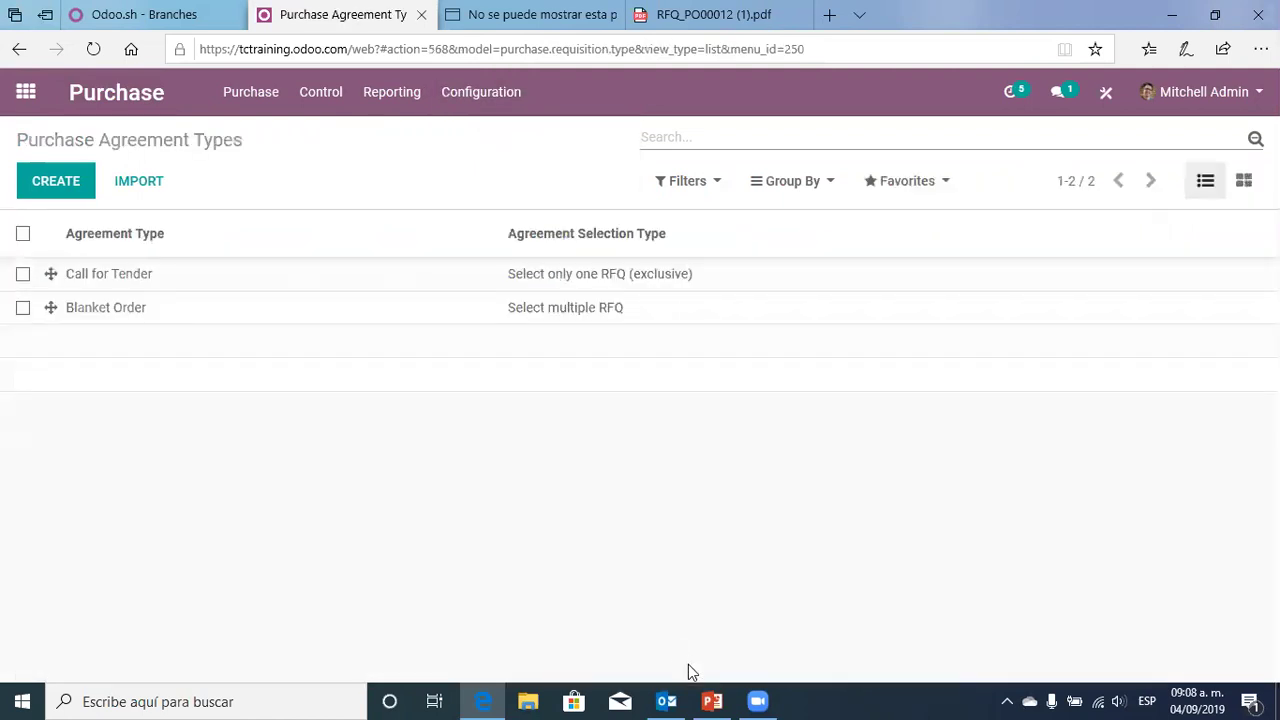
Switch to the PowerPoint presentation and show slide 8, "Pedidos abiertos con Odoo"
{"action": "left_click", "coordinate": [710, 683]}
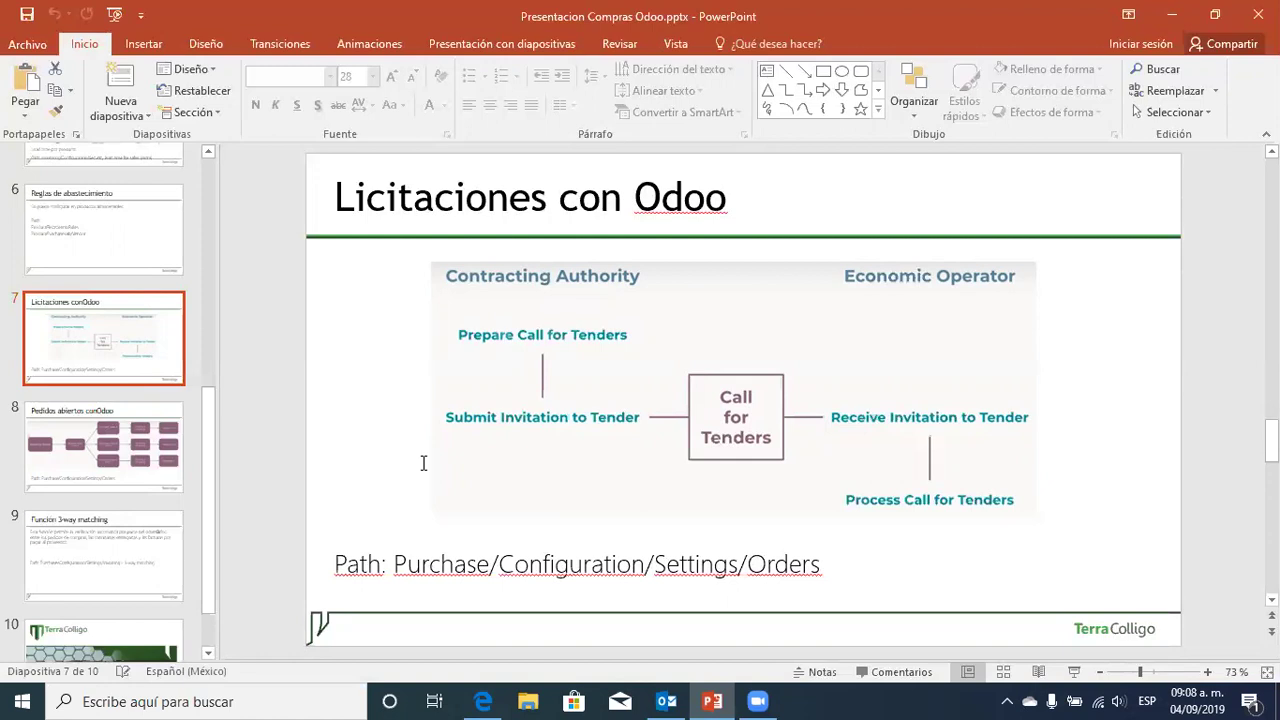
{"action": "scroll", "coordinate": [423, 463], "scroll_direction": "down", "scroll_amount": 1}
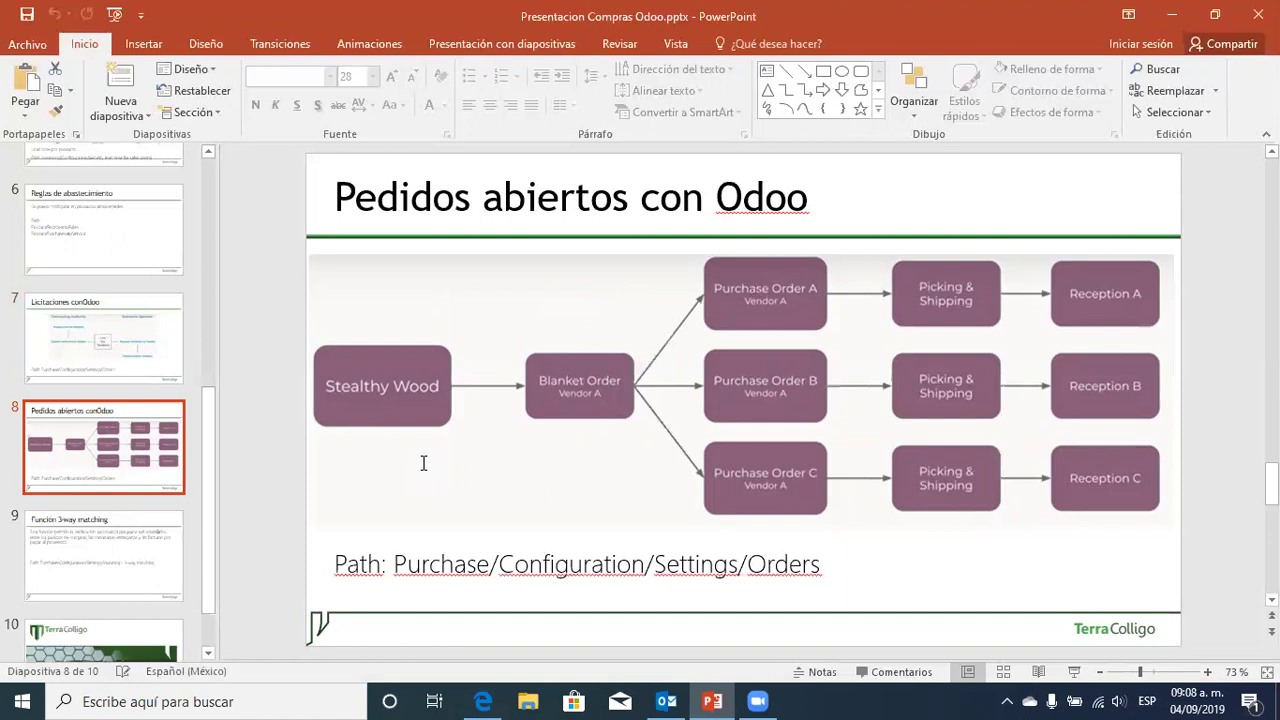
{"action": "scroll", "coordinate": [423, 463], "scroll_direction": "down", "scroll_amount": 1}
{"action": "scroll", "coordinate": [421, 466], "scroll_direction": "up", "scroll_amount": 1}
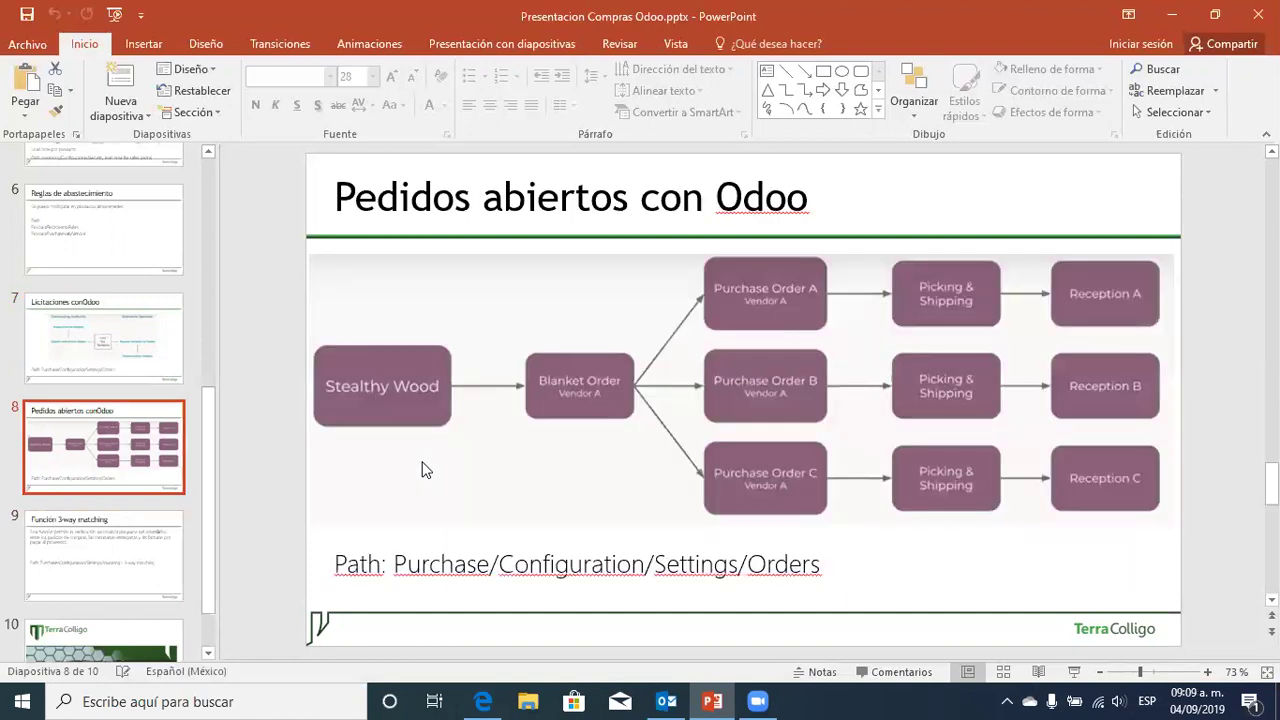
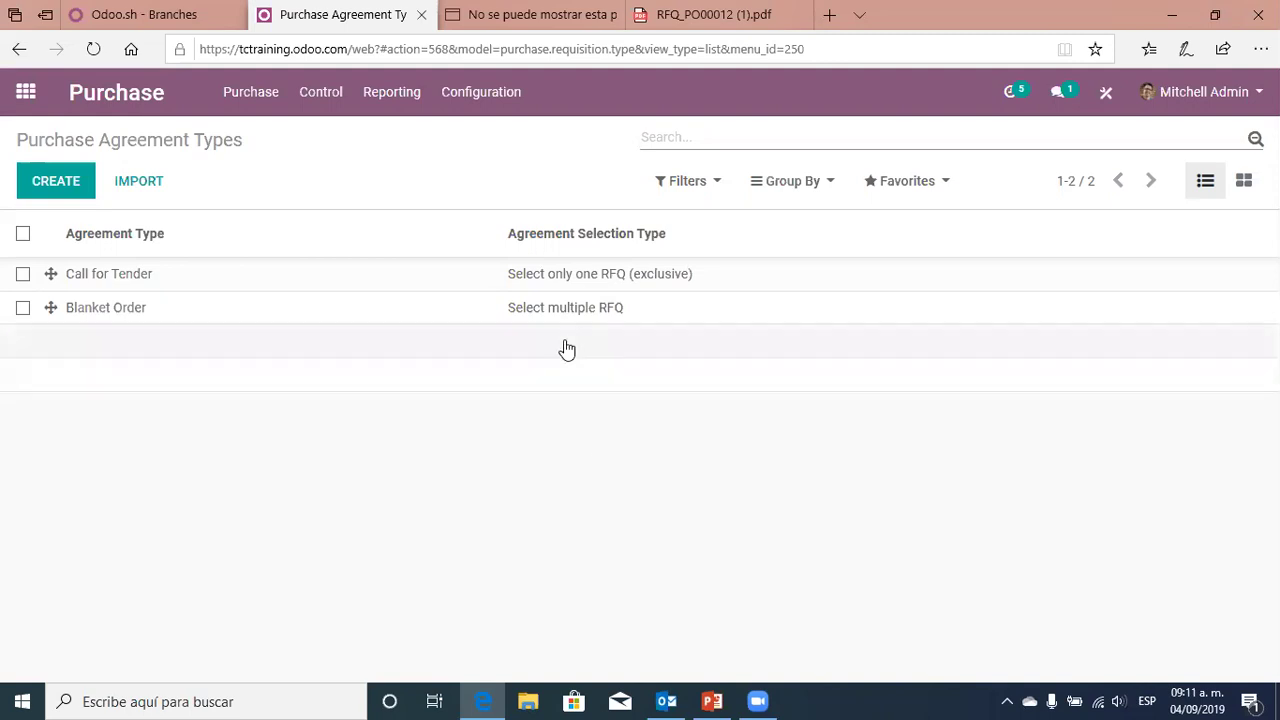
Examine the editable settings of the Blanket Order agreement type, save it without changes, and return to the agreement types
{"action": "left_click", "coordinate": [128, 311]}
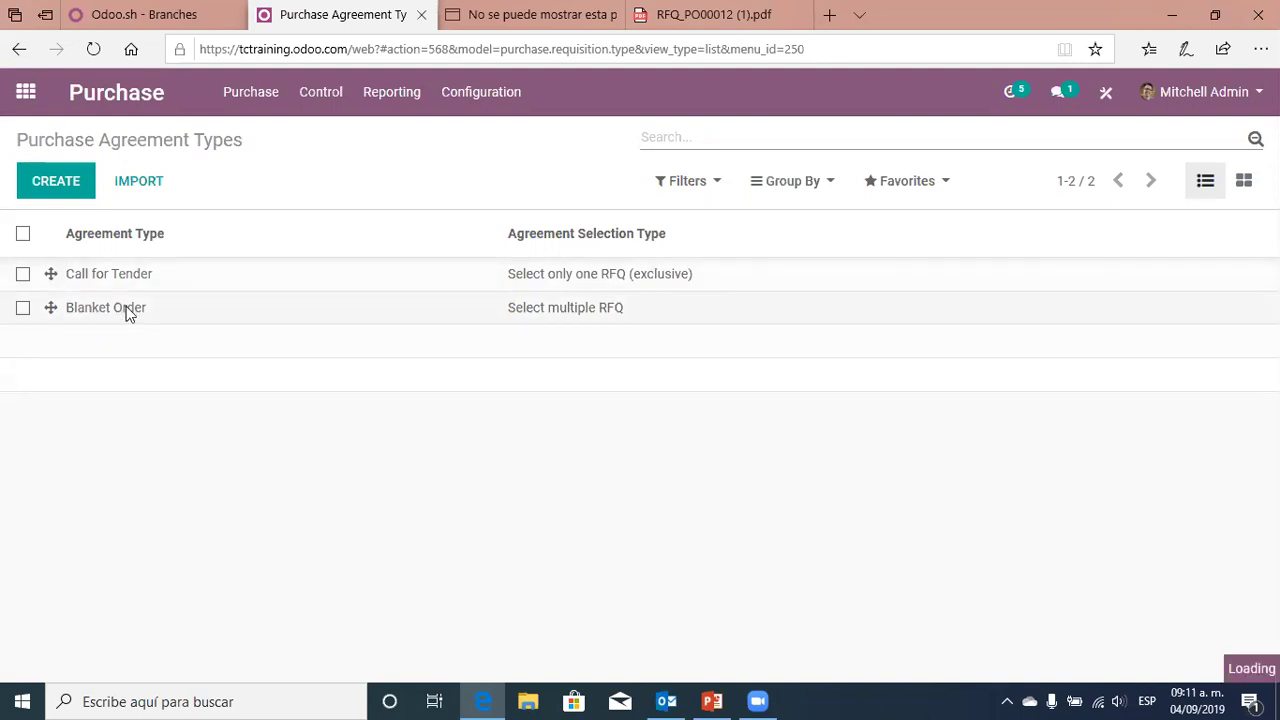
{"action": "left_click", "coordinate": [38, 181]}
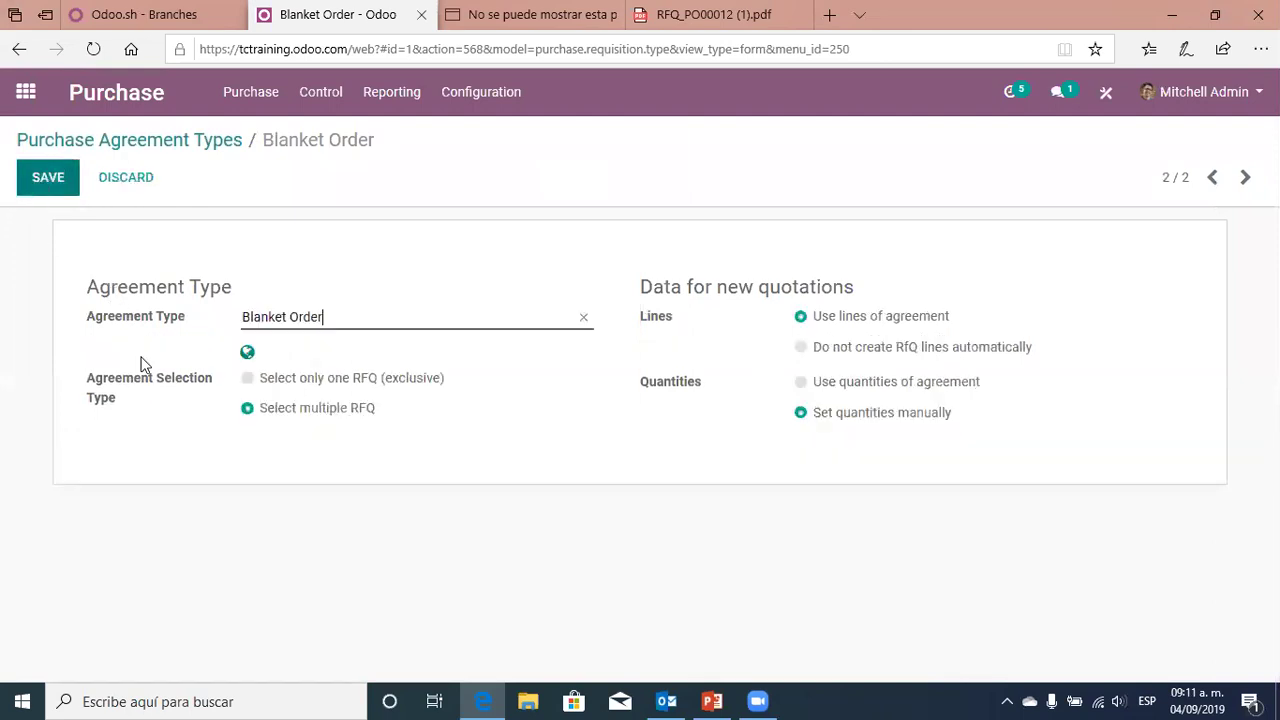
{"action": "left_click", "coordinate": [48, 177]}
{"action": "left_click", "coordinate": [134, 140]}
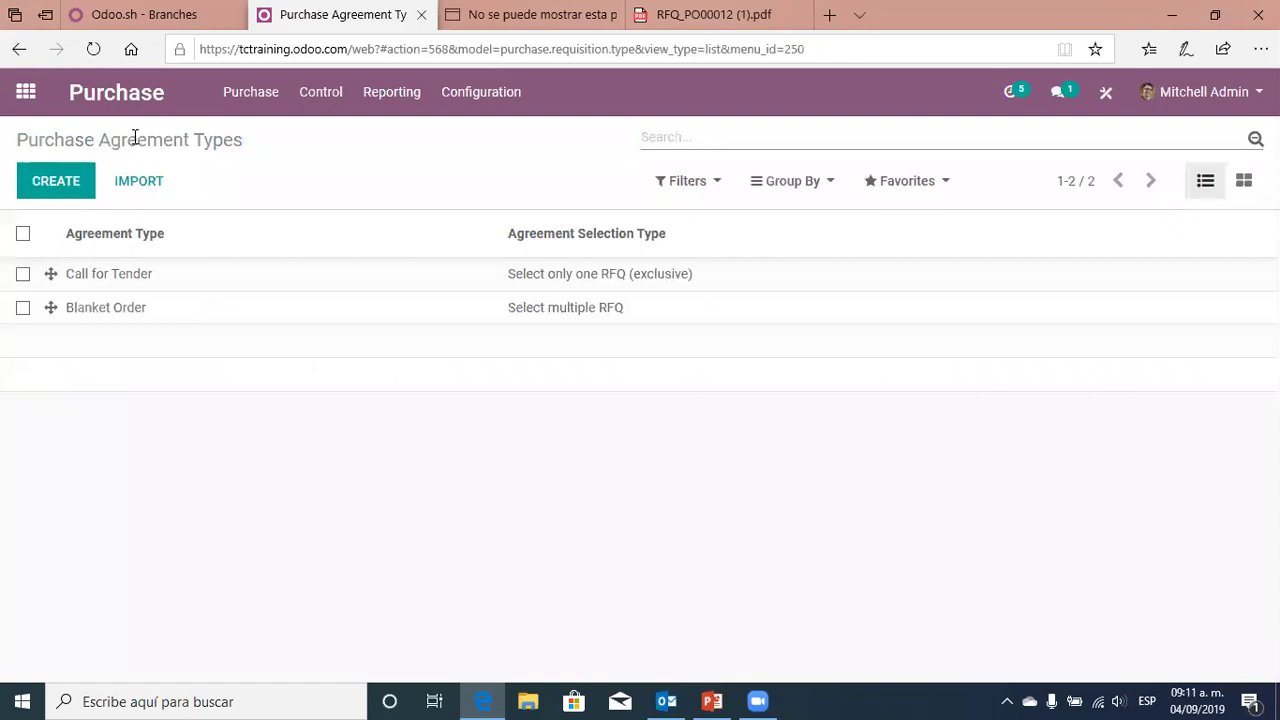
Create a new purchase agreement with the agreement type Blanket Order and the vendor Ready Mat
{"action": "left_click", "coordinate": [247, 93]}
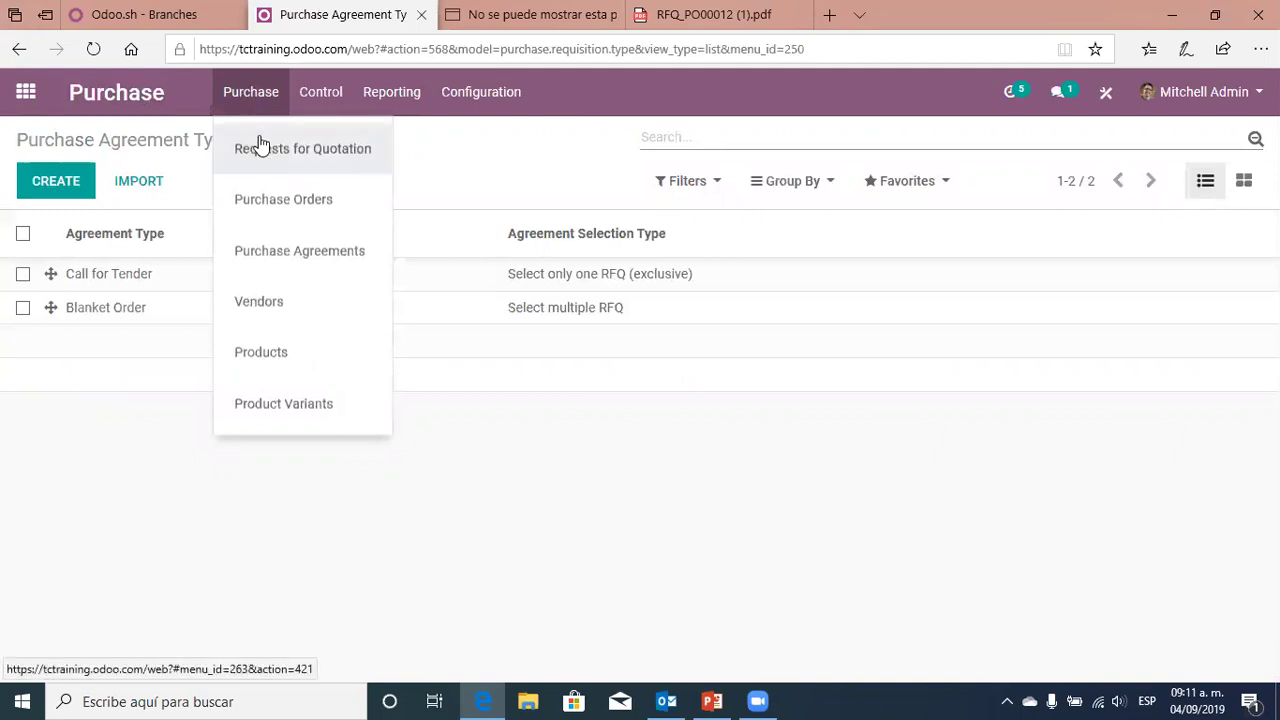
{"action": "left_click", "coordinate": [306, 258]}
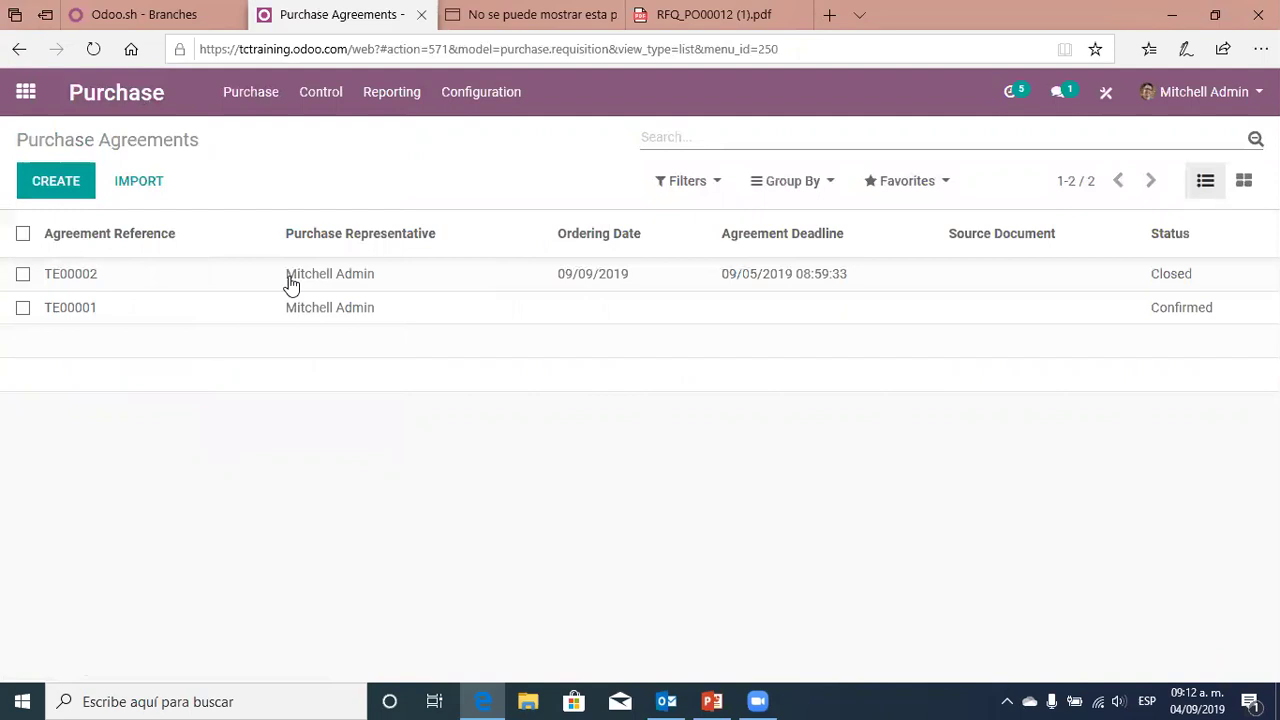
{"action": "left_click", "coordinate": [58, 186]}
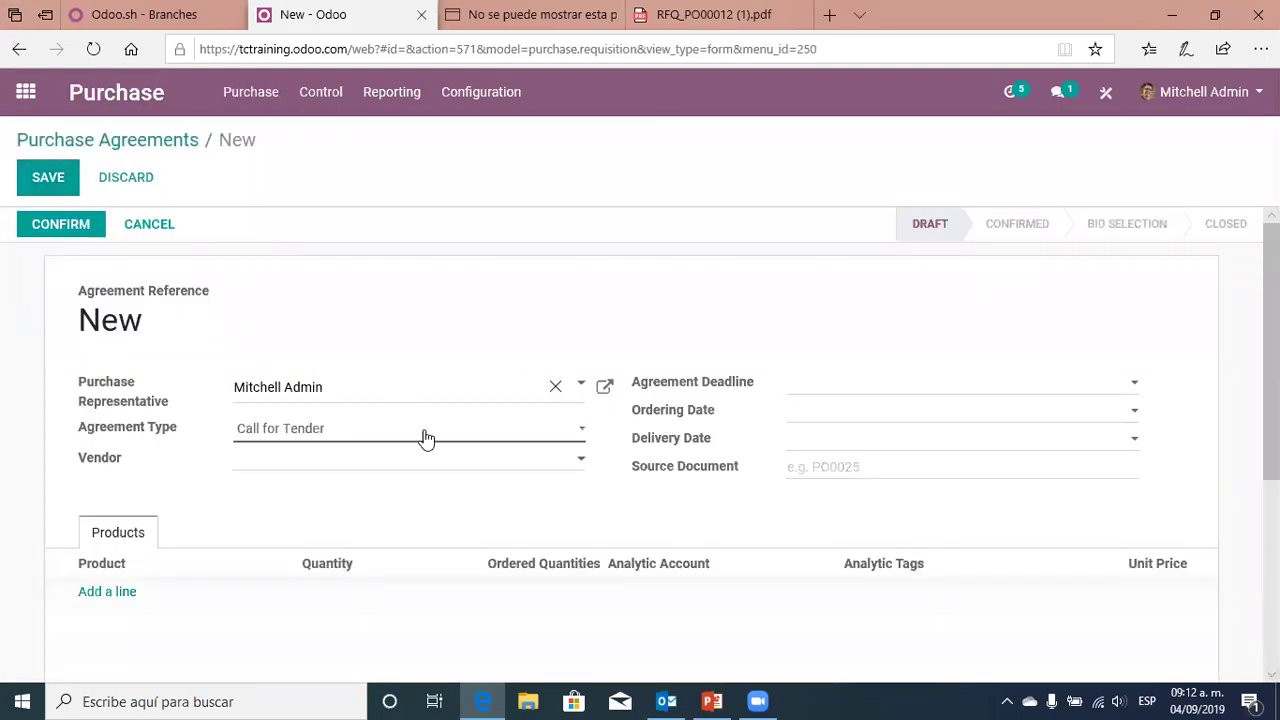
{"action": "left_click", "coordinate": [406, 430]}
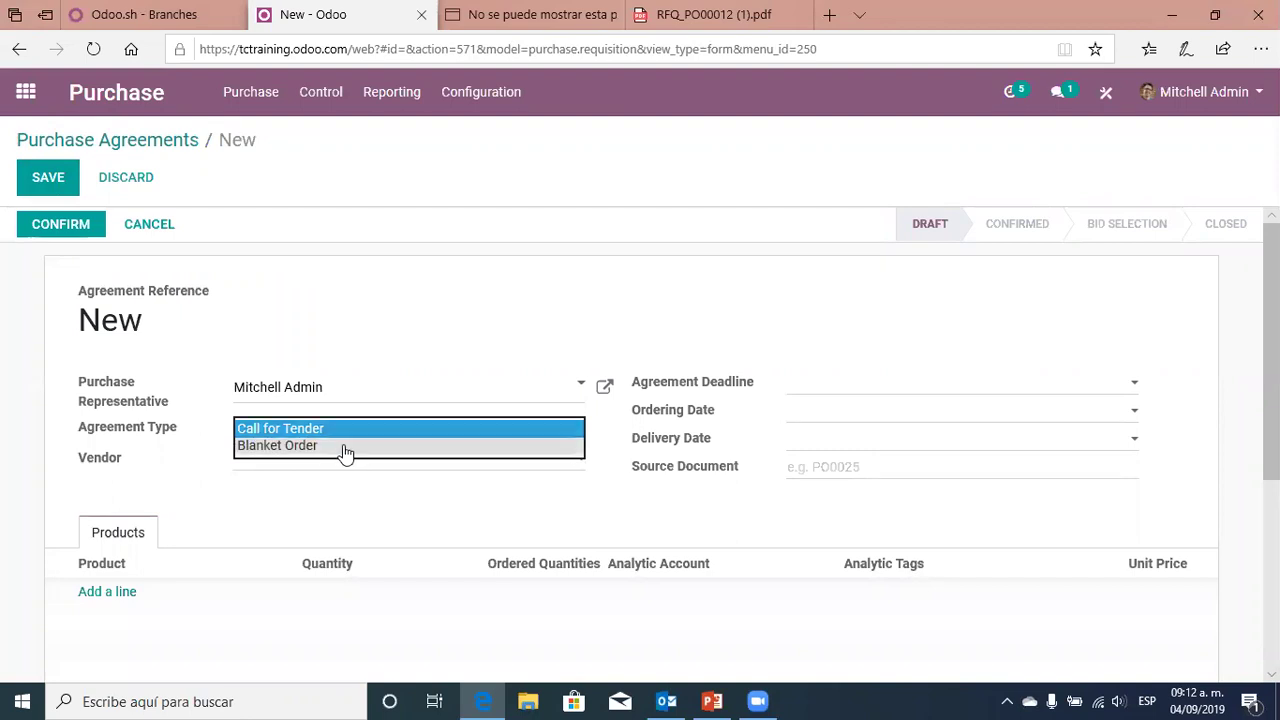
{"action": "left_click", "coordinate": [344, 447]}
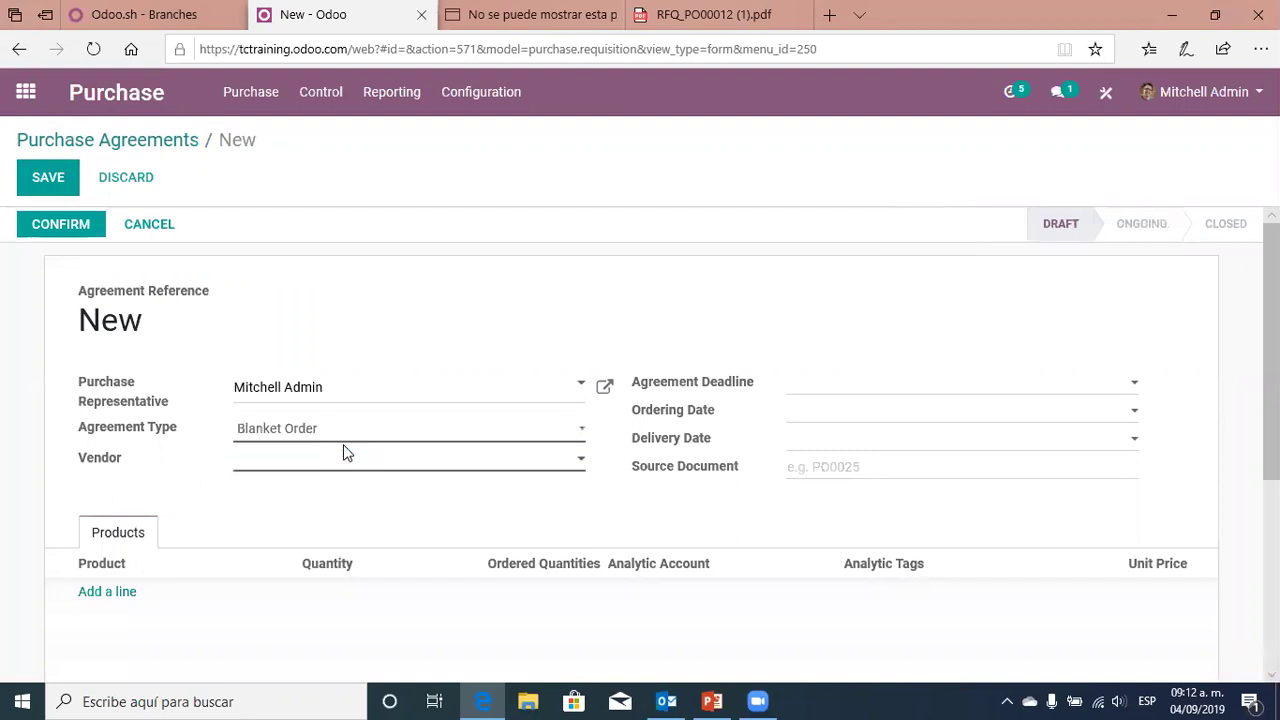
{"action": "left_click", "coordinate": [357, 466]}
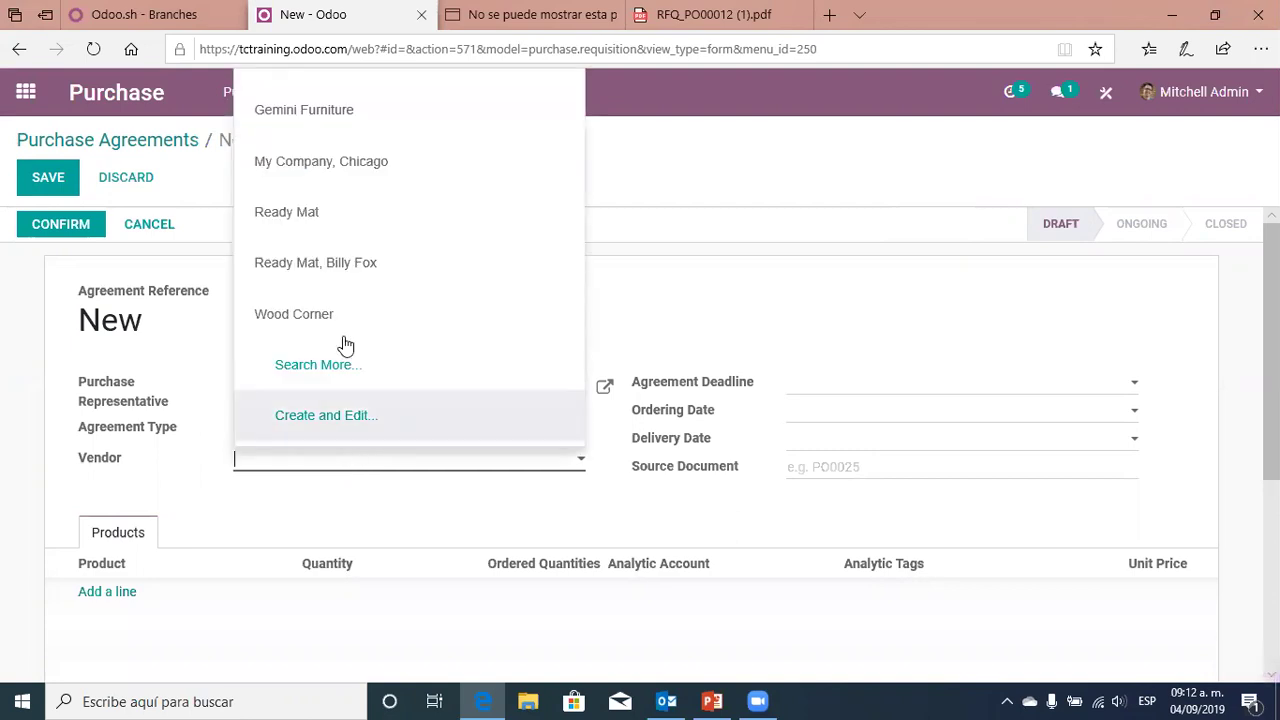
{"action": "left_click", "coordinate": [340, 231]}
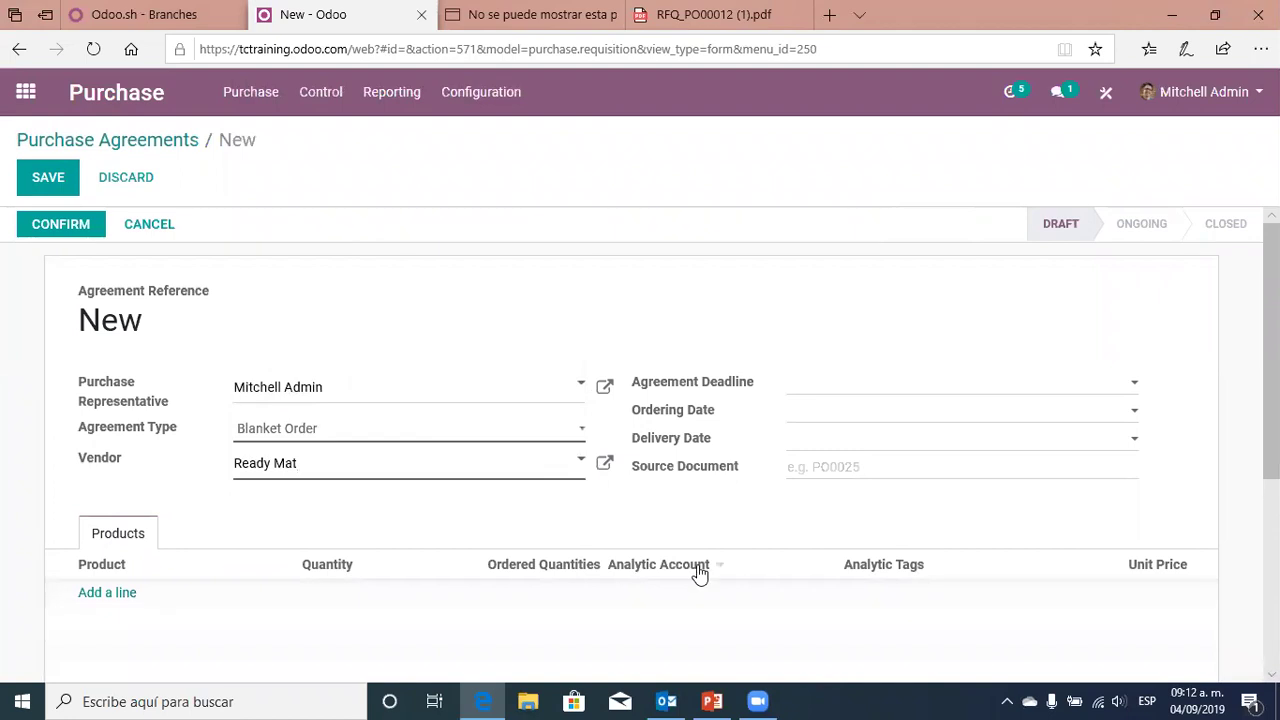
Add a product line to the agreement for Test product with a quantity of 100
{"action": "scroll", "coordinate": [310, 540], "scroll_direction": "down", "scroll_amount": 2}
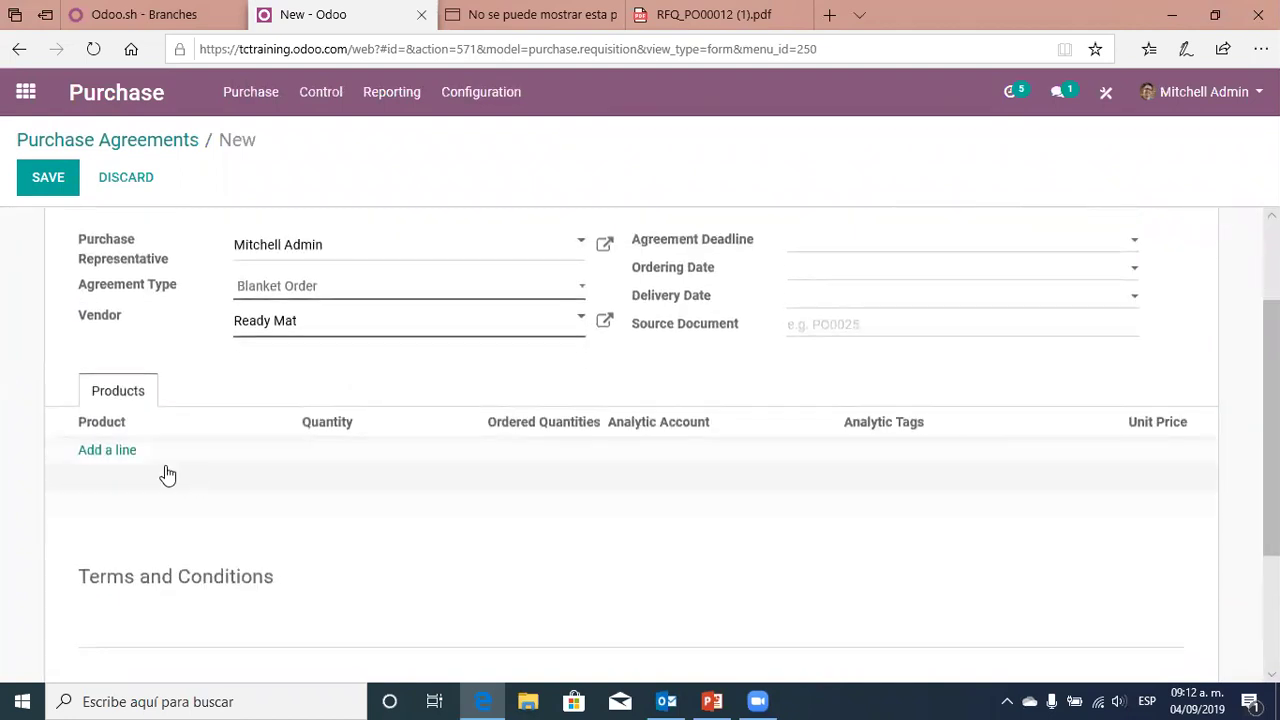
{"action": "left_click", "coordinate": [105, 451]}
{"action": "left_click", "coordinate": [148, 455]}
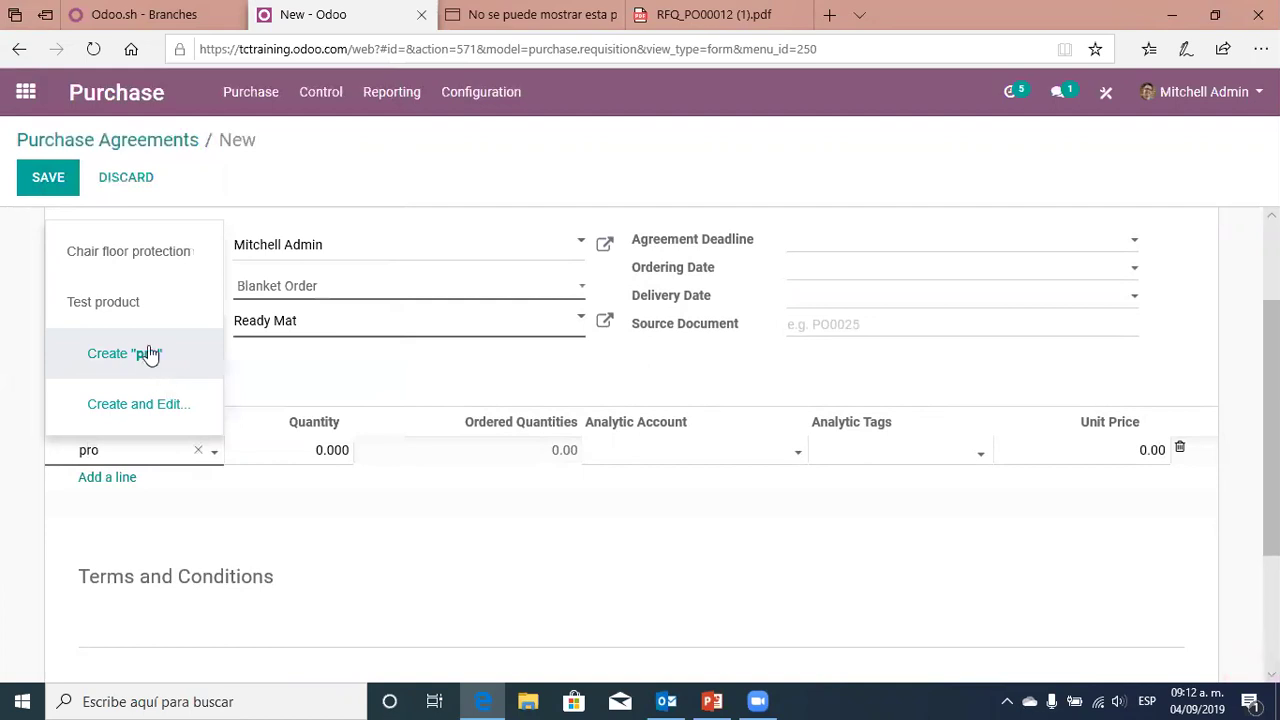
{"action": "left_click", "coordinate": [118, 310]}
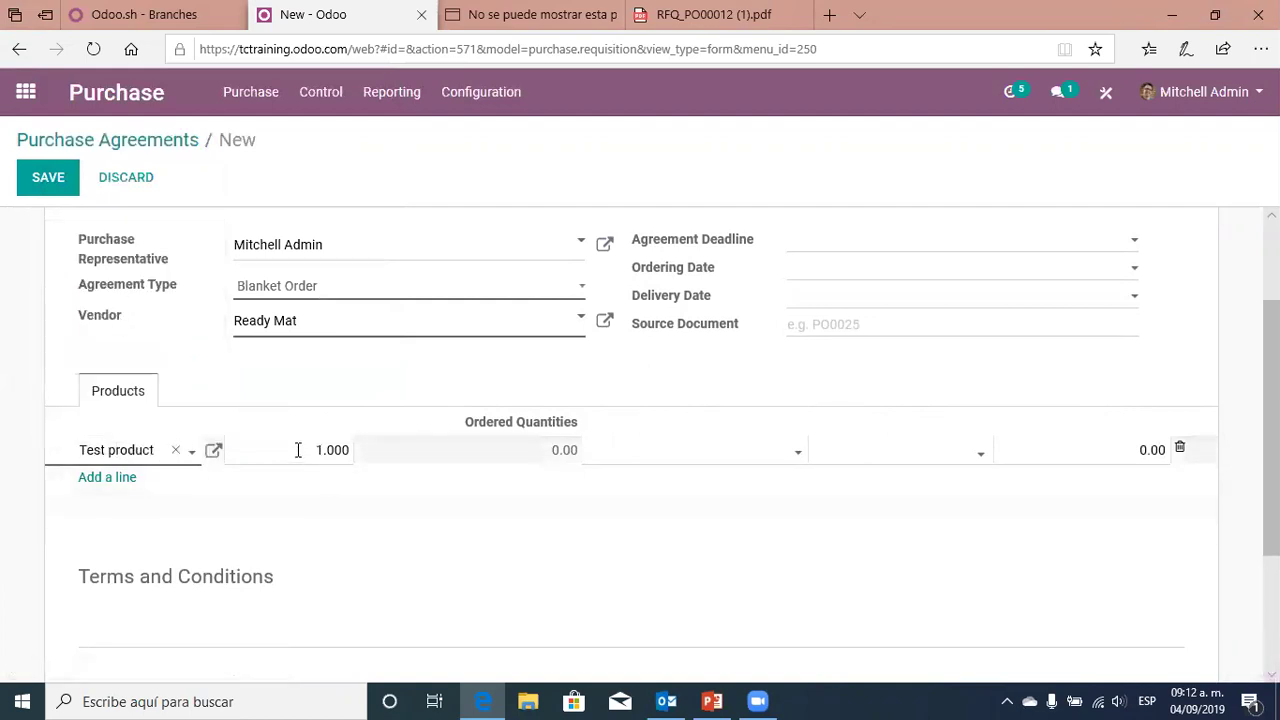
{"action": "left_click_drag", "start_coordinate": [309, 450], "coordinate": [351, 450]}
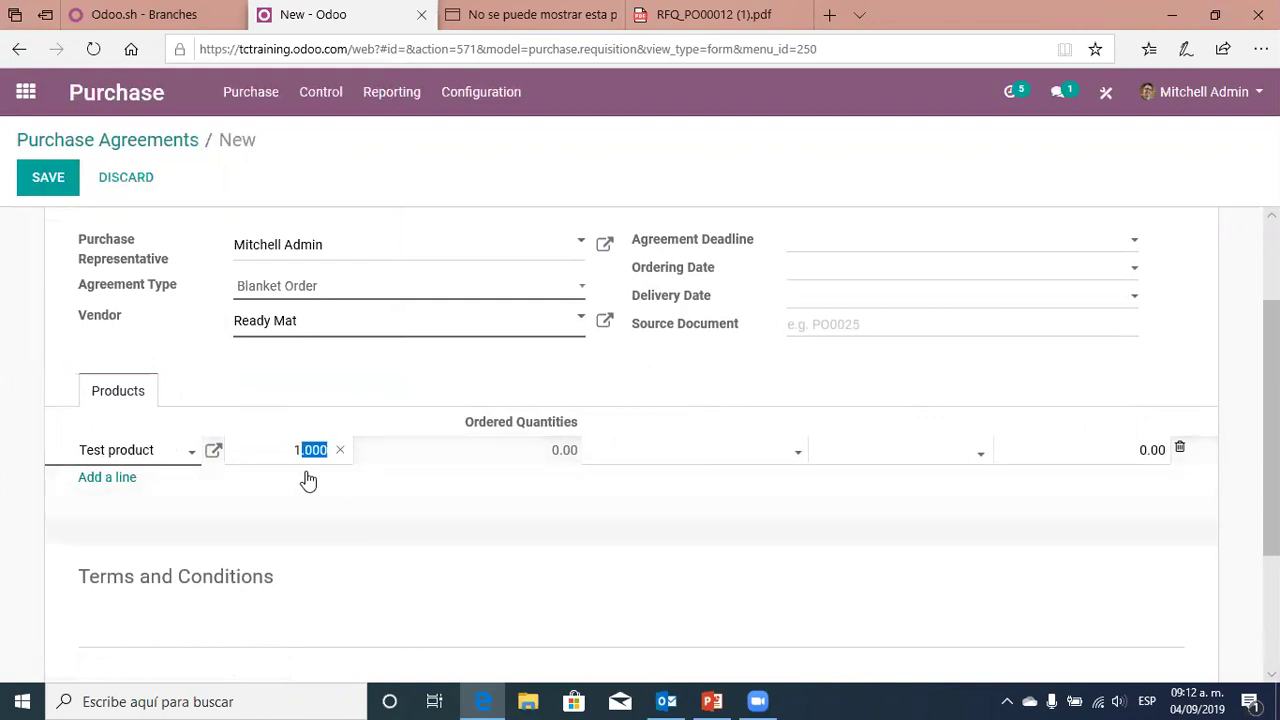
{"action": "left_click_drag", "start_coordinate": [270, 450], "coordinate": [352, 450]}
{"action": "type", "text": "100"}
{"action": "left_click", "coordinate": [463, 567]}
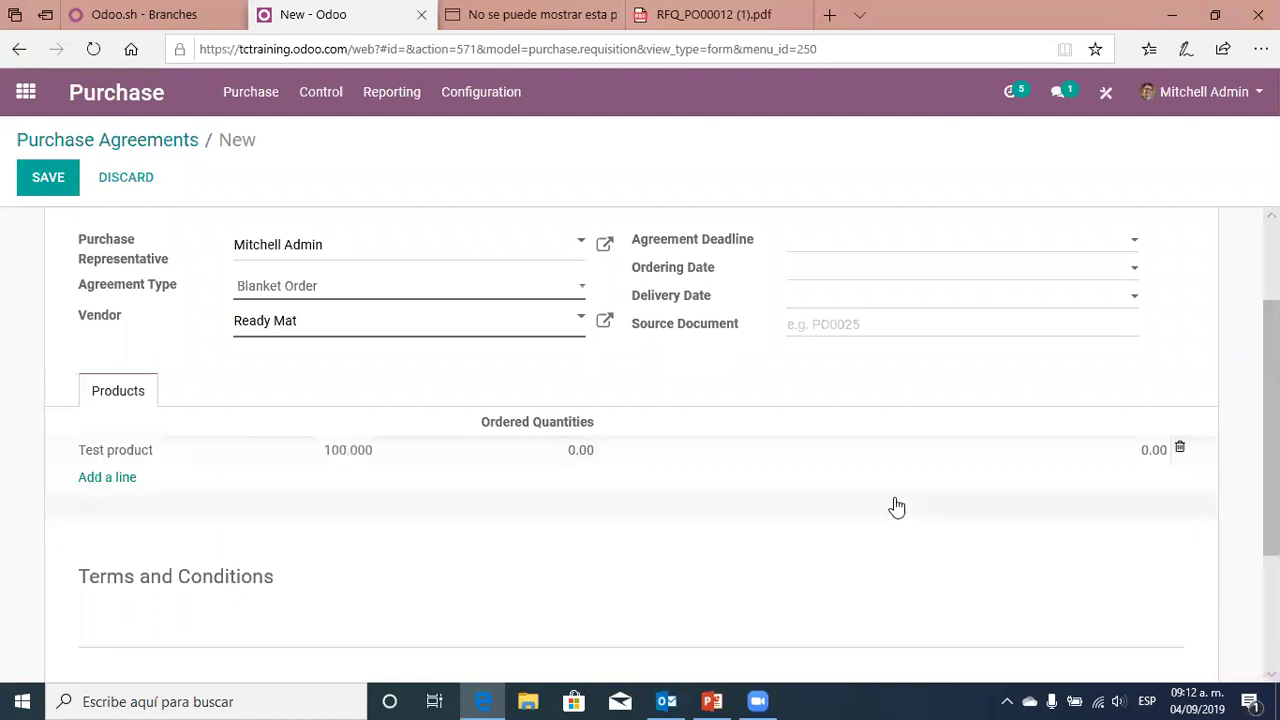
Set the agreement deadline to October 4, 2019 and save the agreement
{"action": "scroll", "coordinate": [897, 507], "scroll_direction": "up", "scroll_amount": 1}
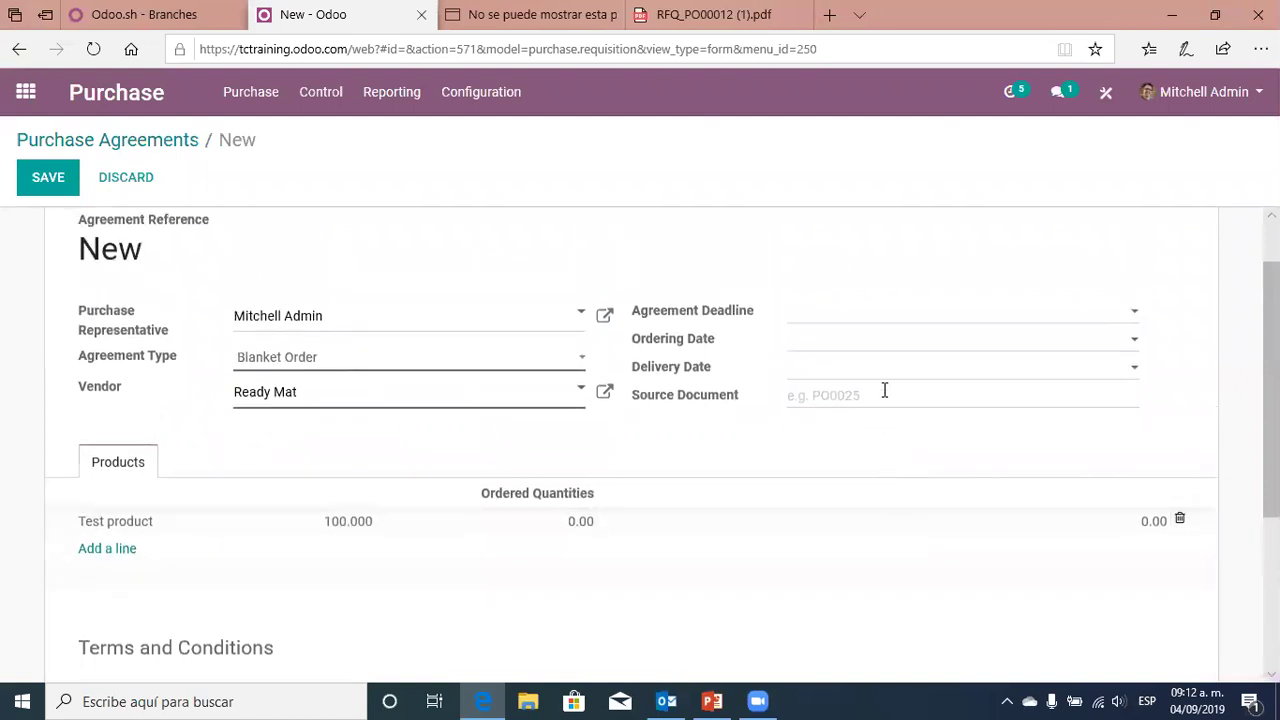
{"action": "left_click", "coordinate": [915, 320]}
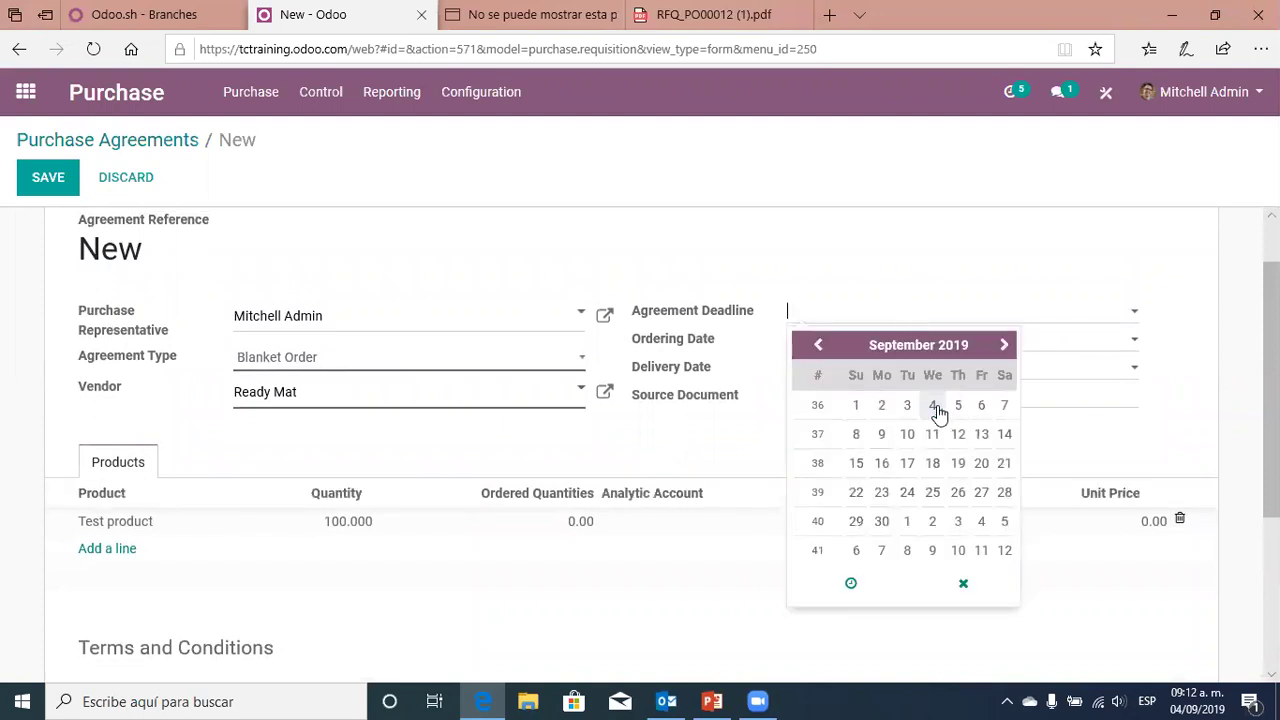
{"action": "left_click", "coordinate": [1004, 346]}
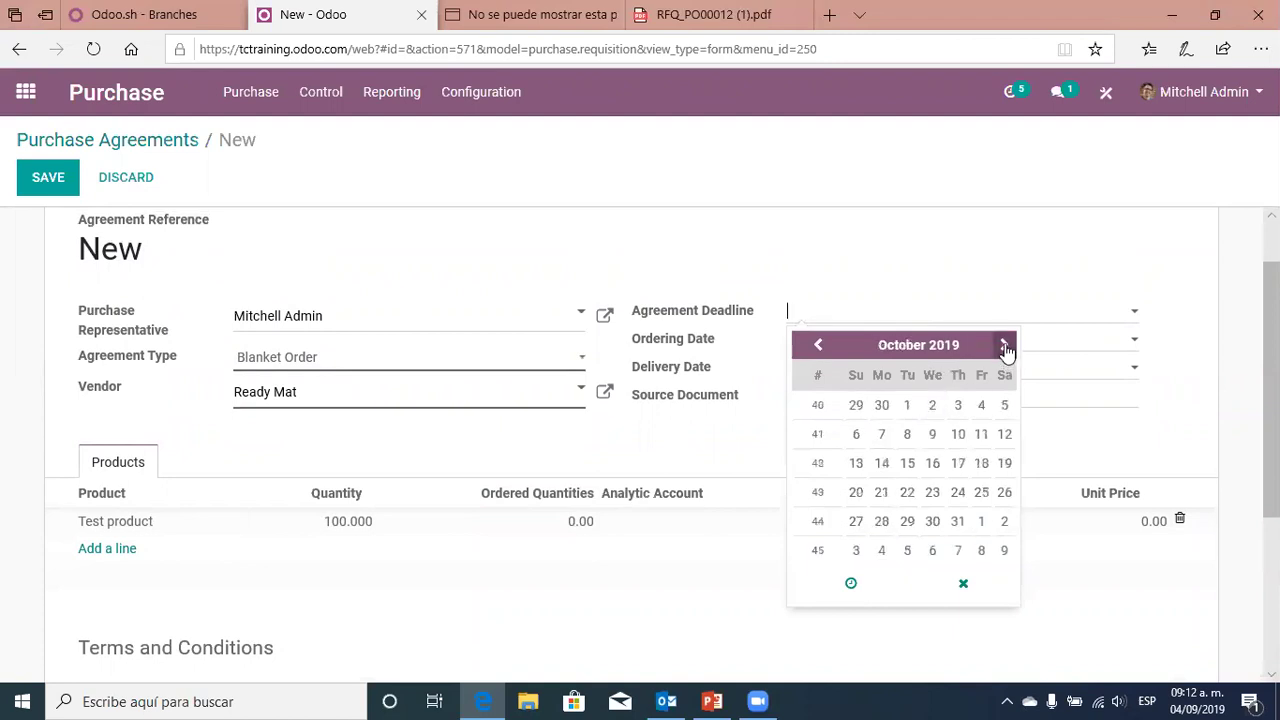
{"action": "left_click", "coordinate": [981, 418]}
{"action": "left_click", "coordinate": [708, 445]}
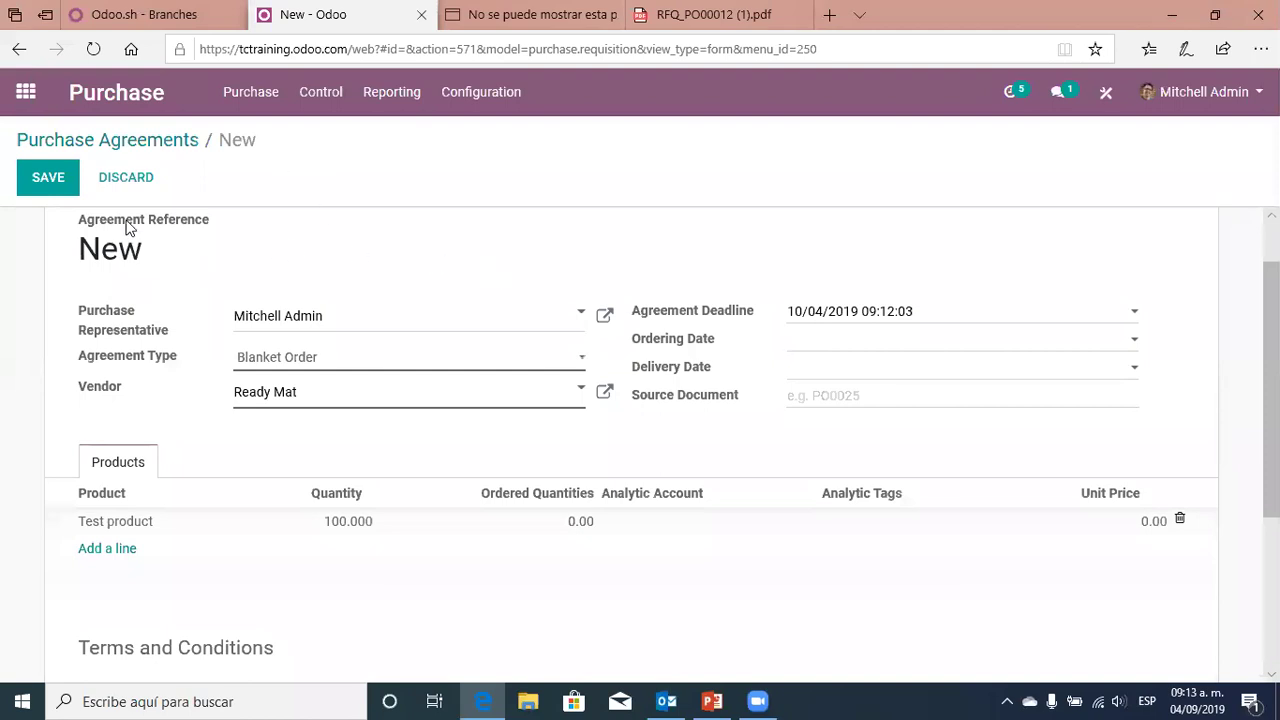
{"action": "left_click", "coordinate": [47, 184]}
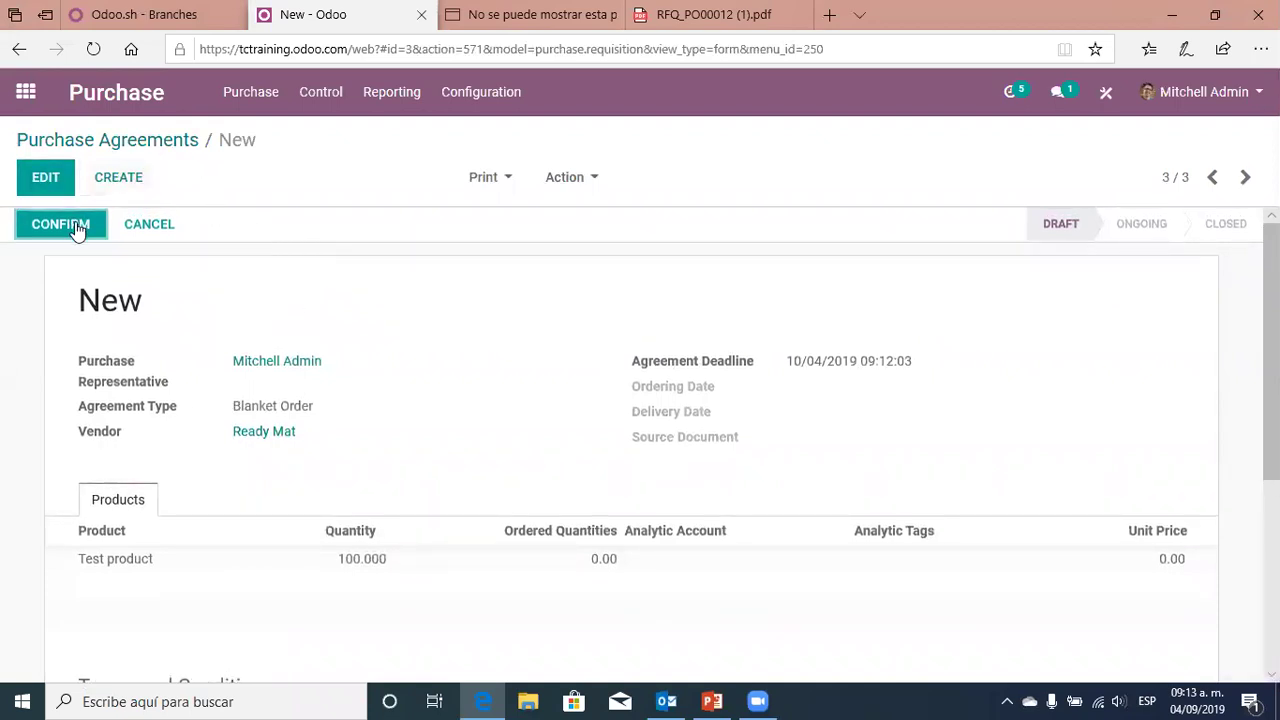
Try to confirm the saved blanket order agreement
{"action": "scroll", "coordinate": [430, 382], "scroll_direction": "down", "scroll_amount": 2}
{"action": "scroll", "coordinate": [300, 320], "scroll_direction": "up", "scroll_amount": 2}
{"action": "left_click", "coordinate": [75, 232]}
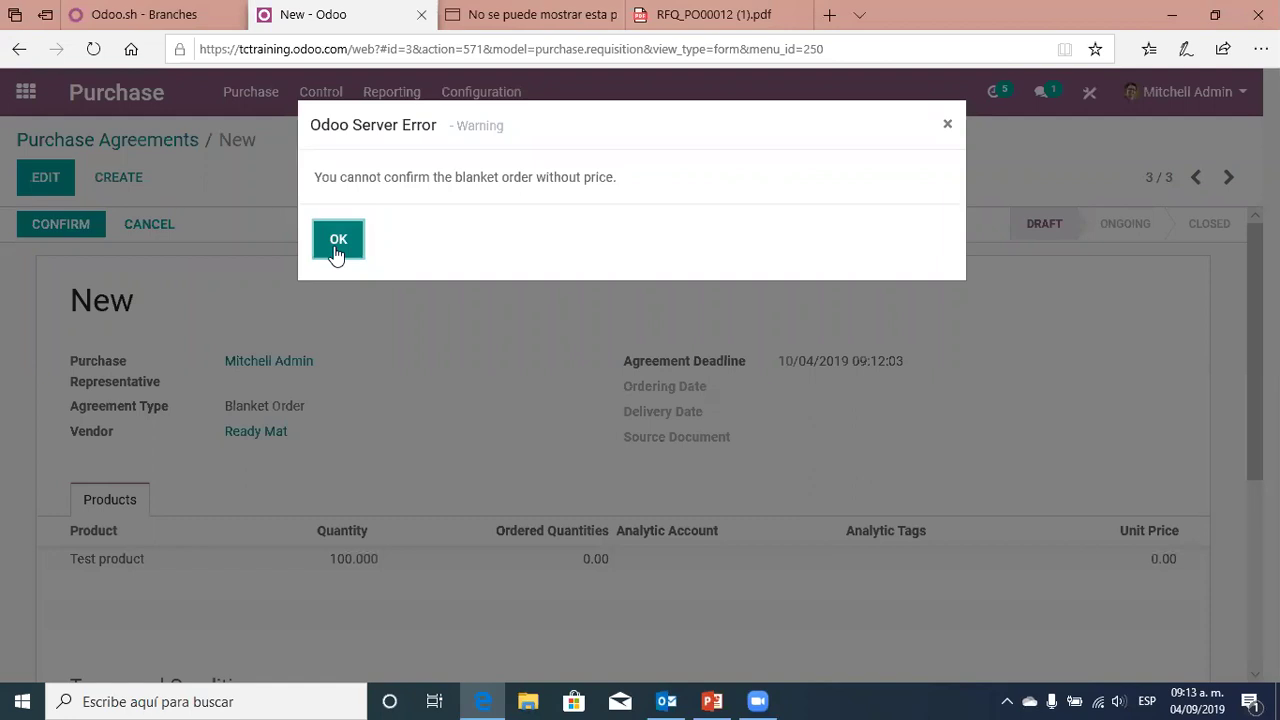
{"action": "left_click", "coordinate": [338, 240]}
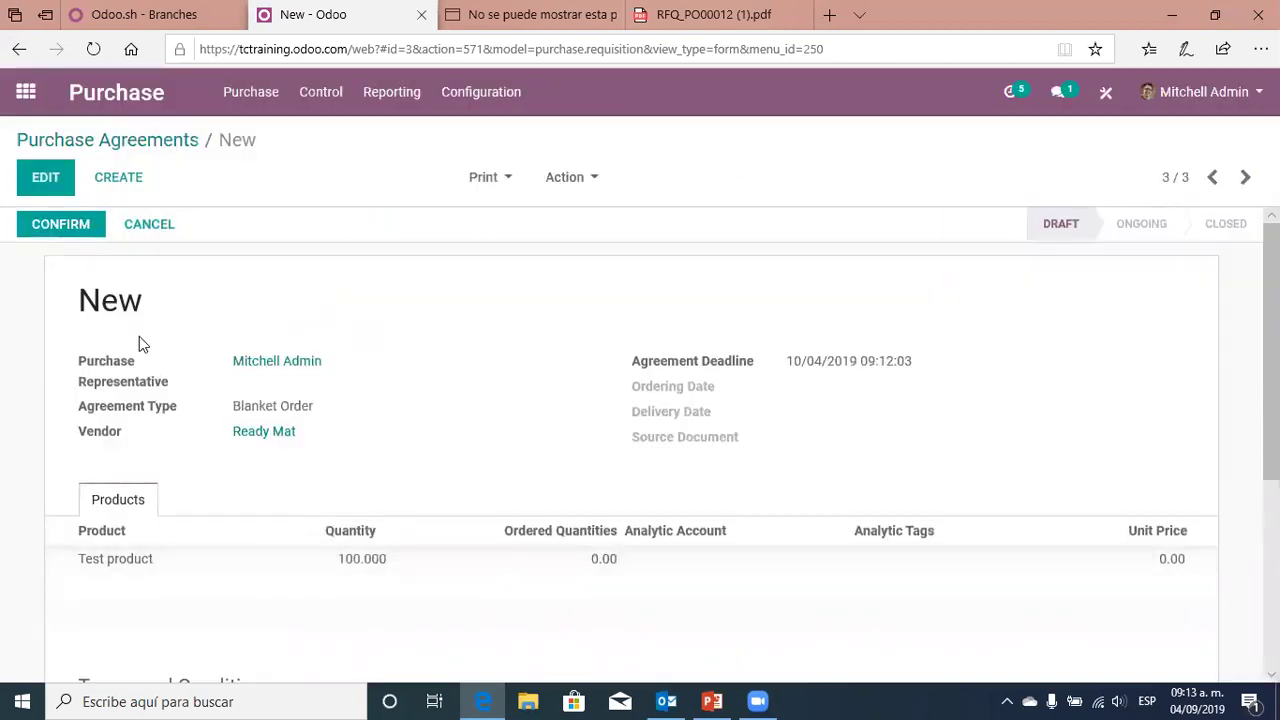
Set the unit price of the Test product line to 5.00, then save and confirm the blanket order
{"action": "left_click", "coordinate": [48, 190]}
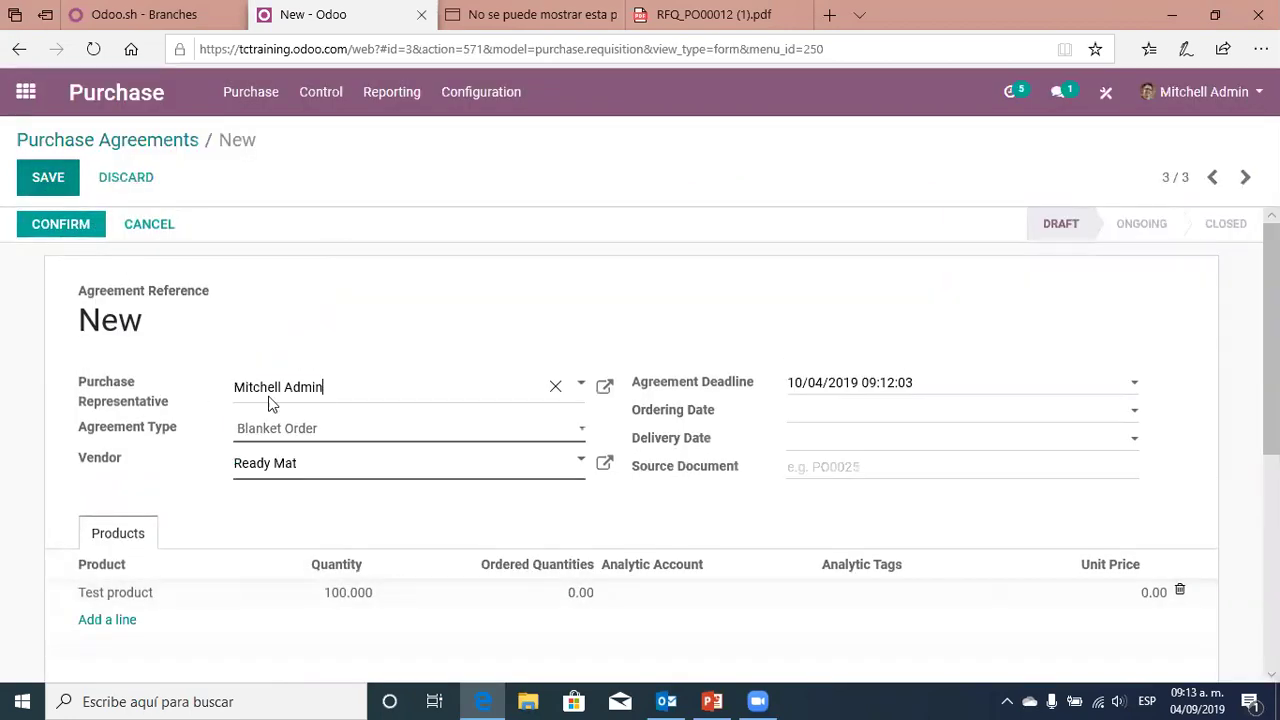
{"action": "scroll", "coordinate": [900, 450], "scroll_direction": "down", "scroll_amount": 3}
{"action": "left_click", "coordinate": [1133, 388]}
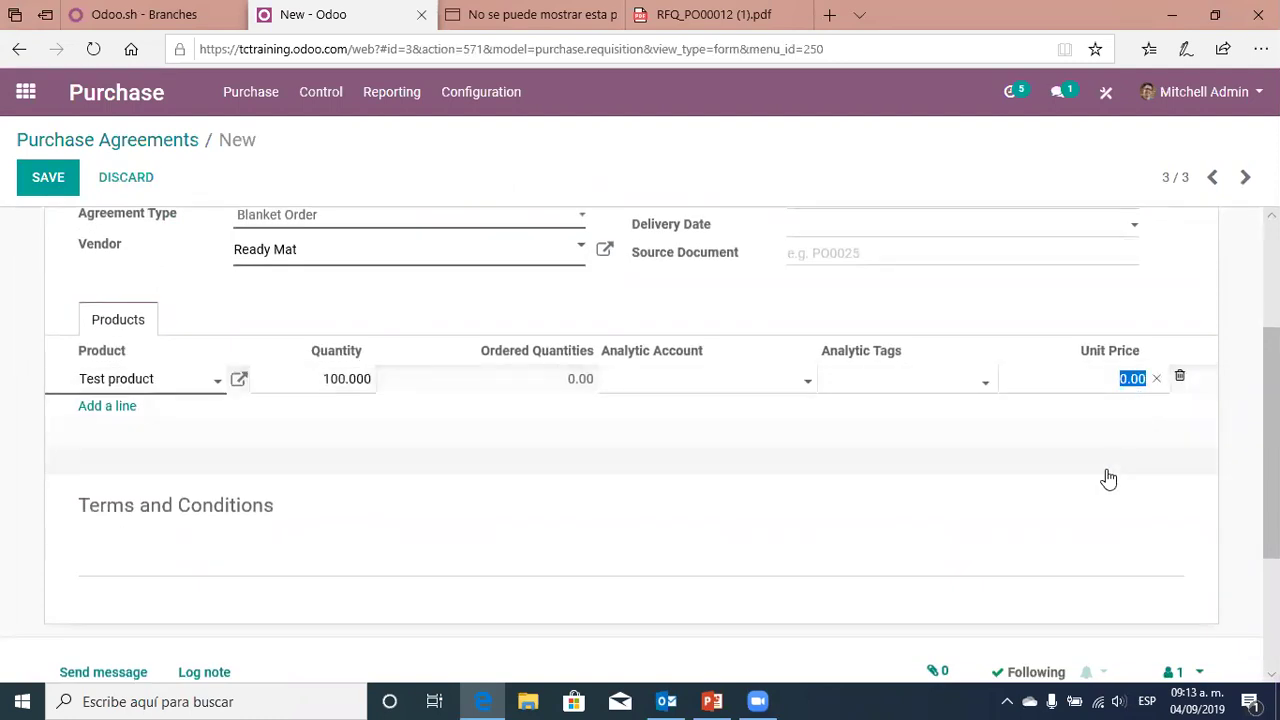
{"action": "type", "text": "5"}
{"action": "left_click", "coordinate": [1102, 306]}
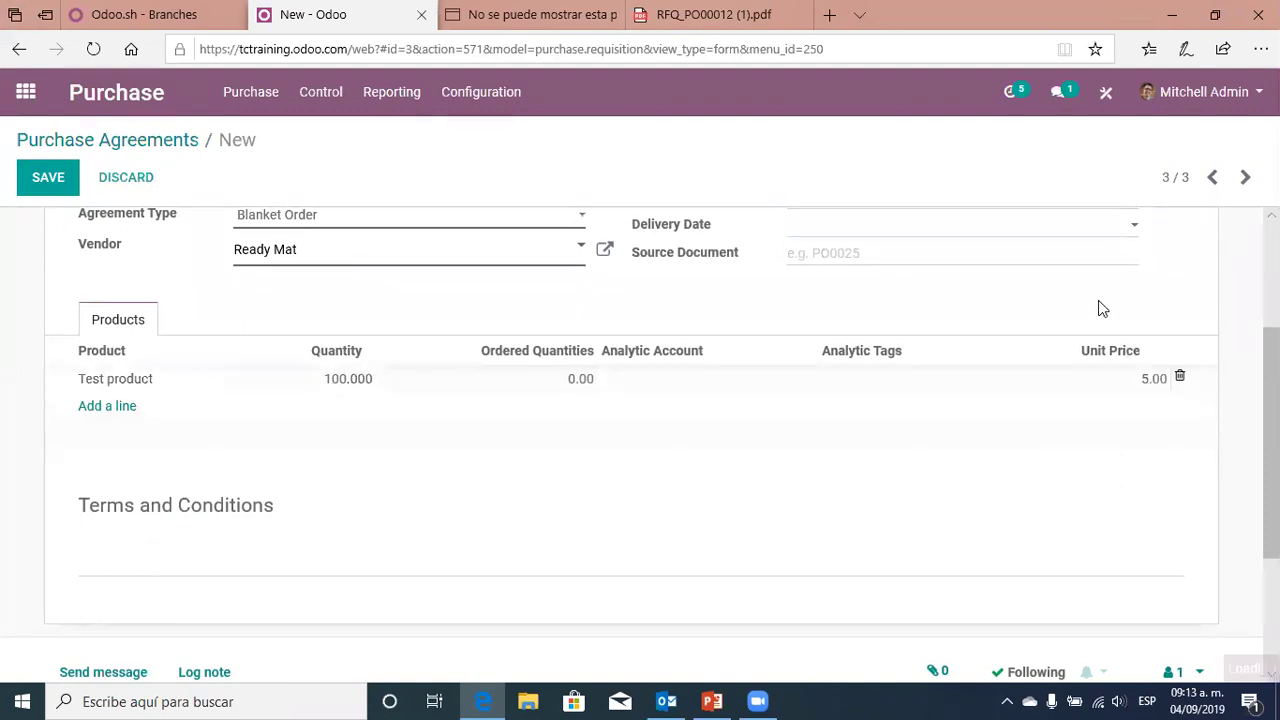
{"action": "left_click", "coordinate": [48, 180]}
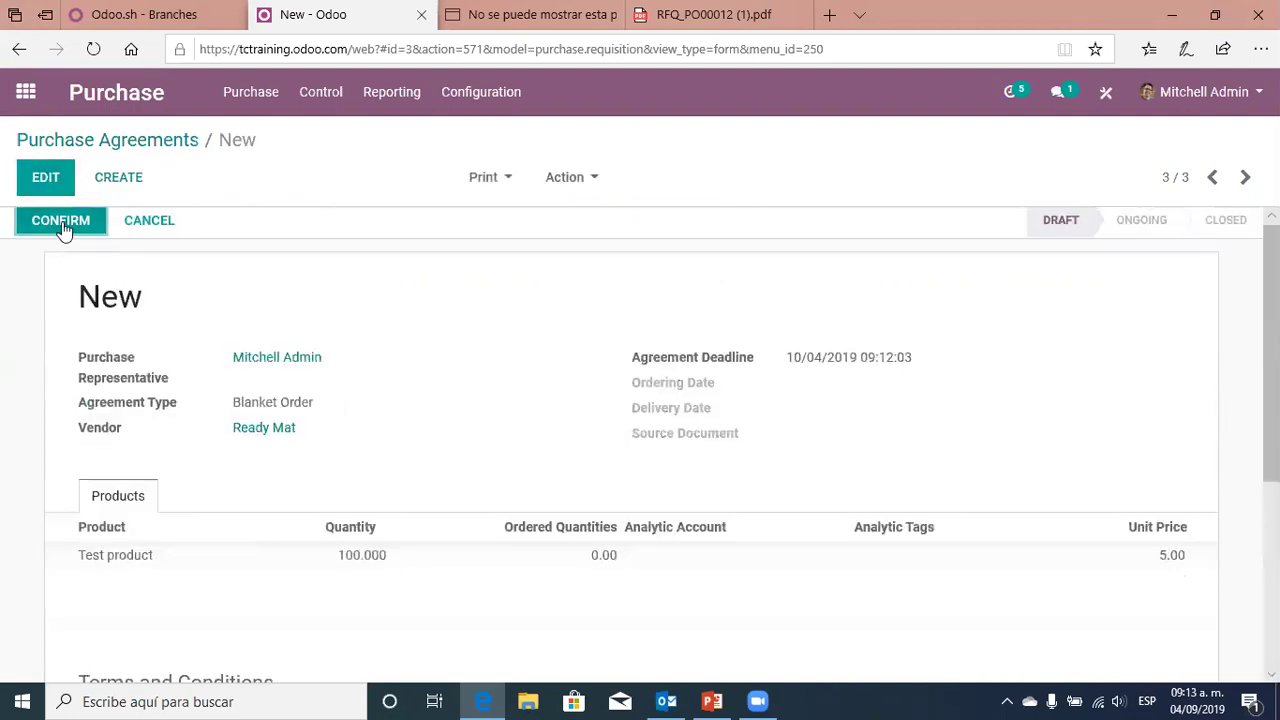
{"action": "left_click", "coordinate": [62, 220]}
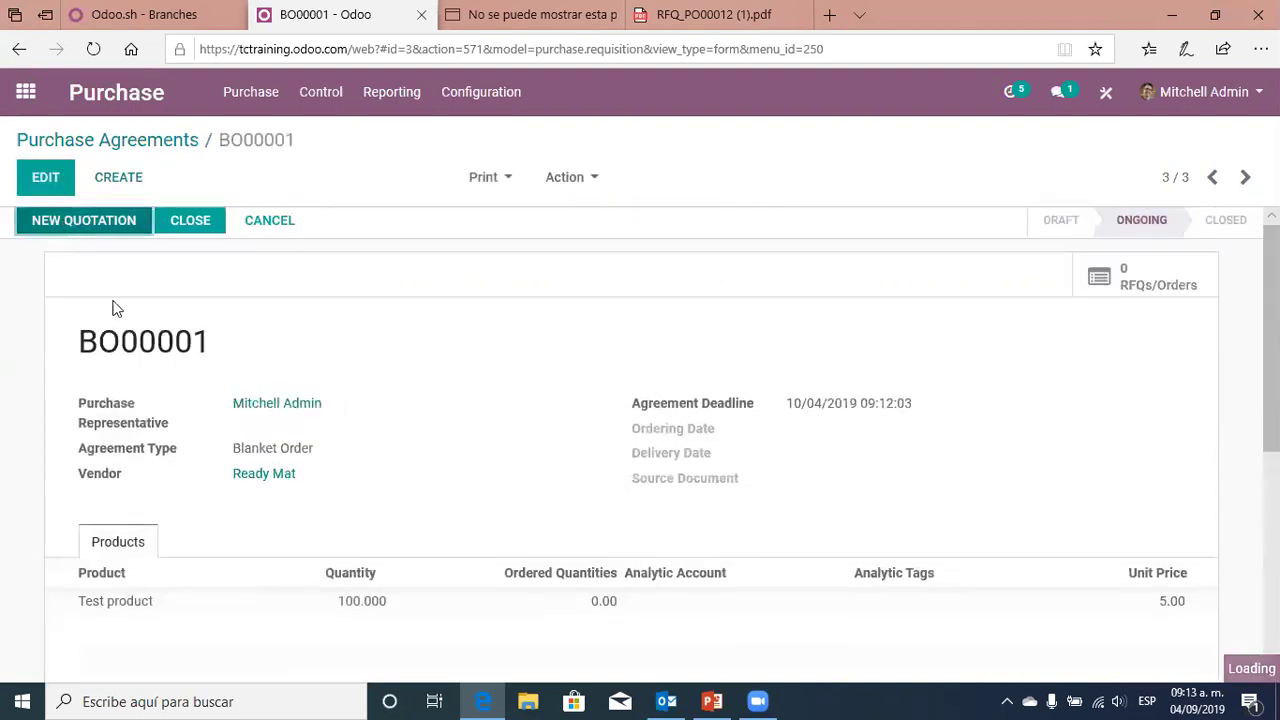
Create a new request for quotation from the blanket order's RFQs/Orders and set its order date to 09/05/2019
{"action": "left_click", "coordinate": [1145, 285]}
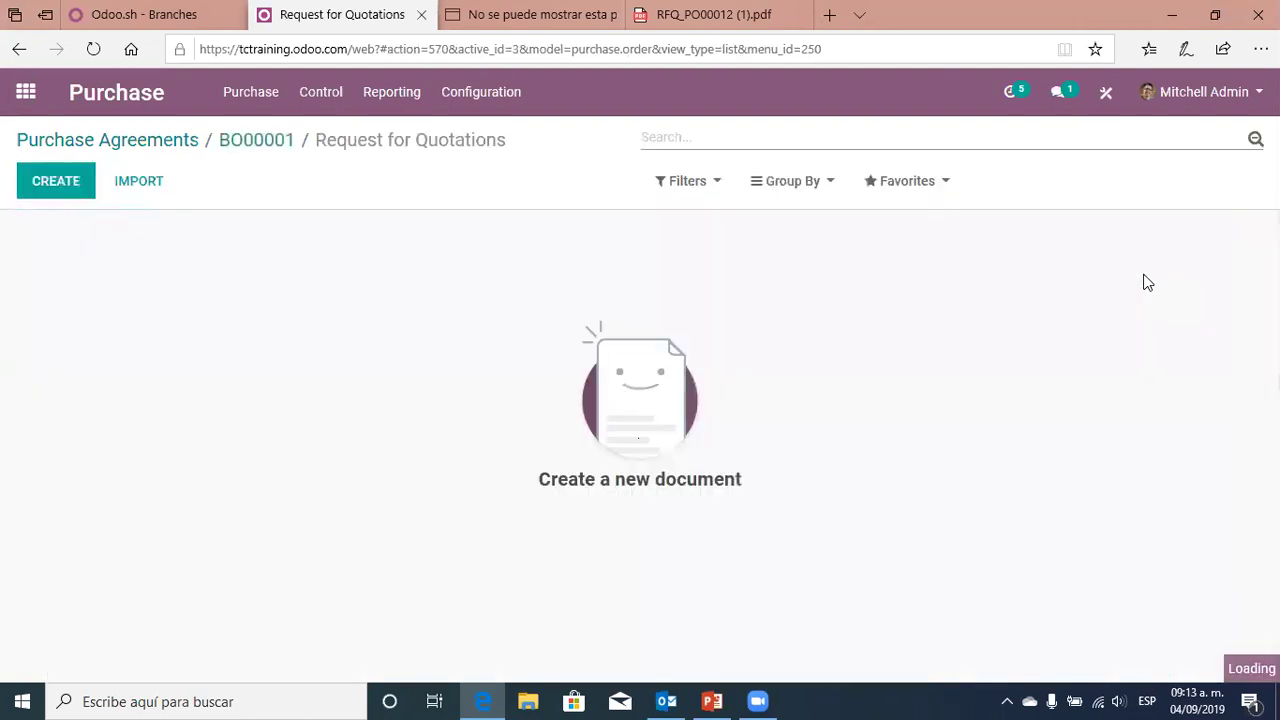
{"action": "left_click", "coordinate": [60, 190]}
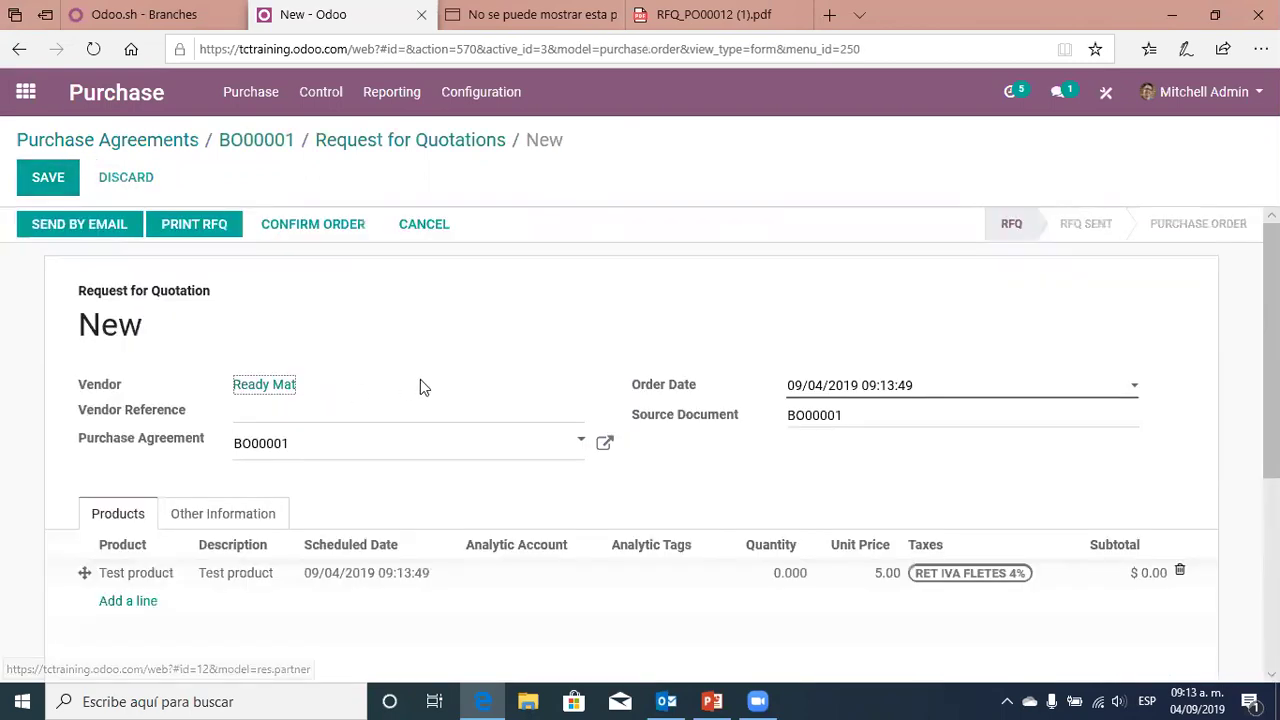
{"action": "left_click", "coordinate": [952, 395]}
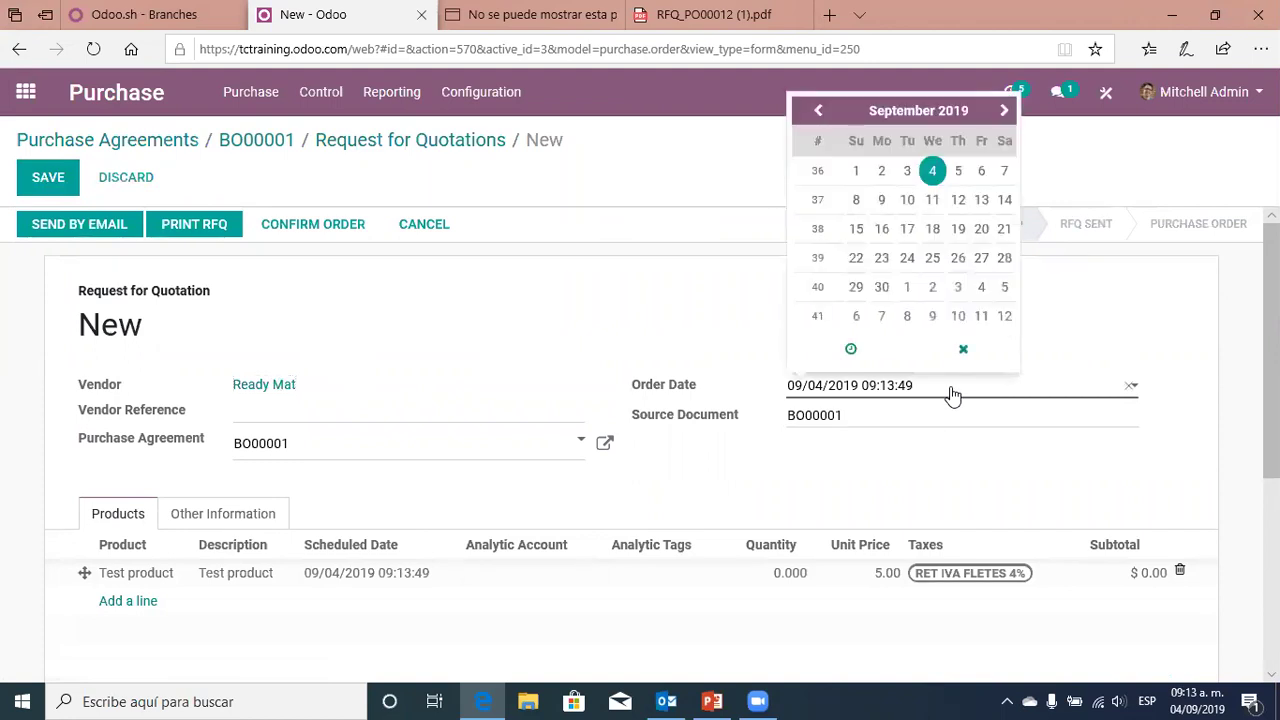
{"action": "left_click", "coordinate": [958, 171]}
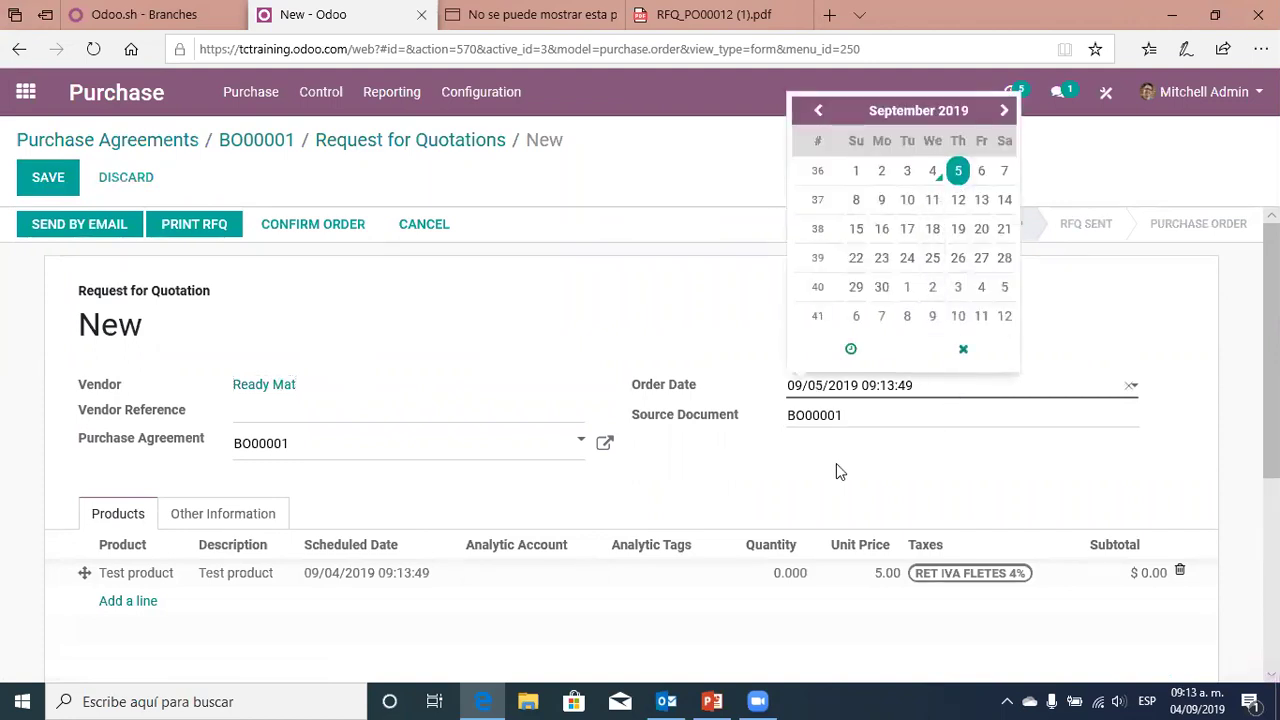
{"action": "left_click", "coordinate": [1110, 338]}
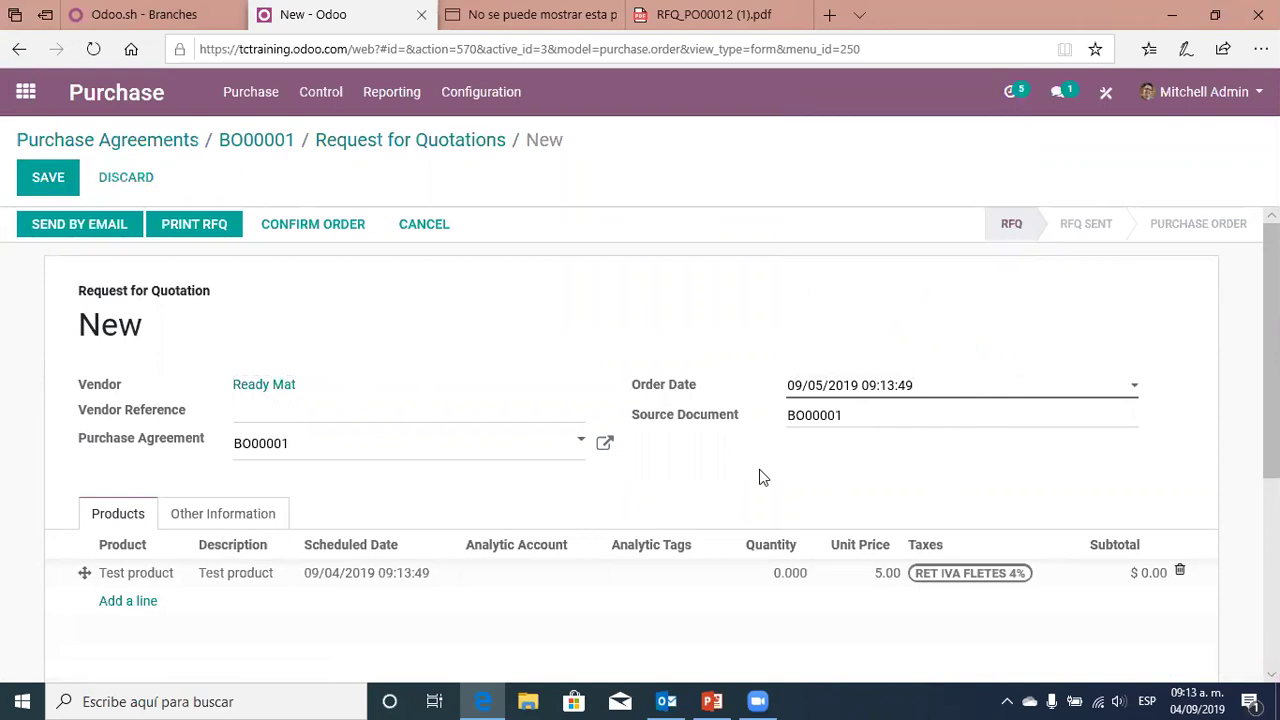
Set the Test product quantity to 20 in the request for quotation, save it and confirm the order
{"action": "scroll", "coordinate": [448, 493], "scroll_direction": "down", "scroll_amount": 3}
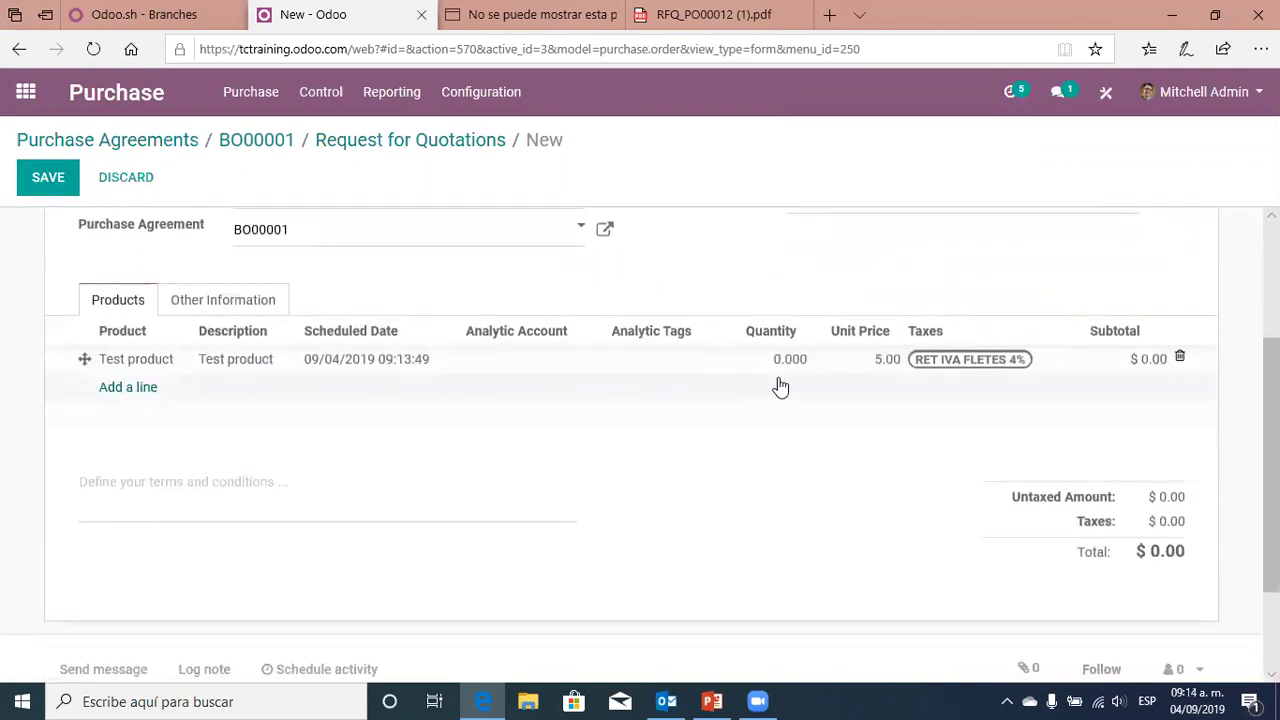
{"action": "left_click", "coordinate": [767, 363]}
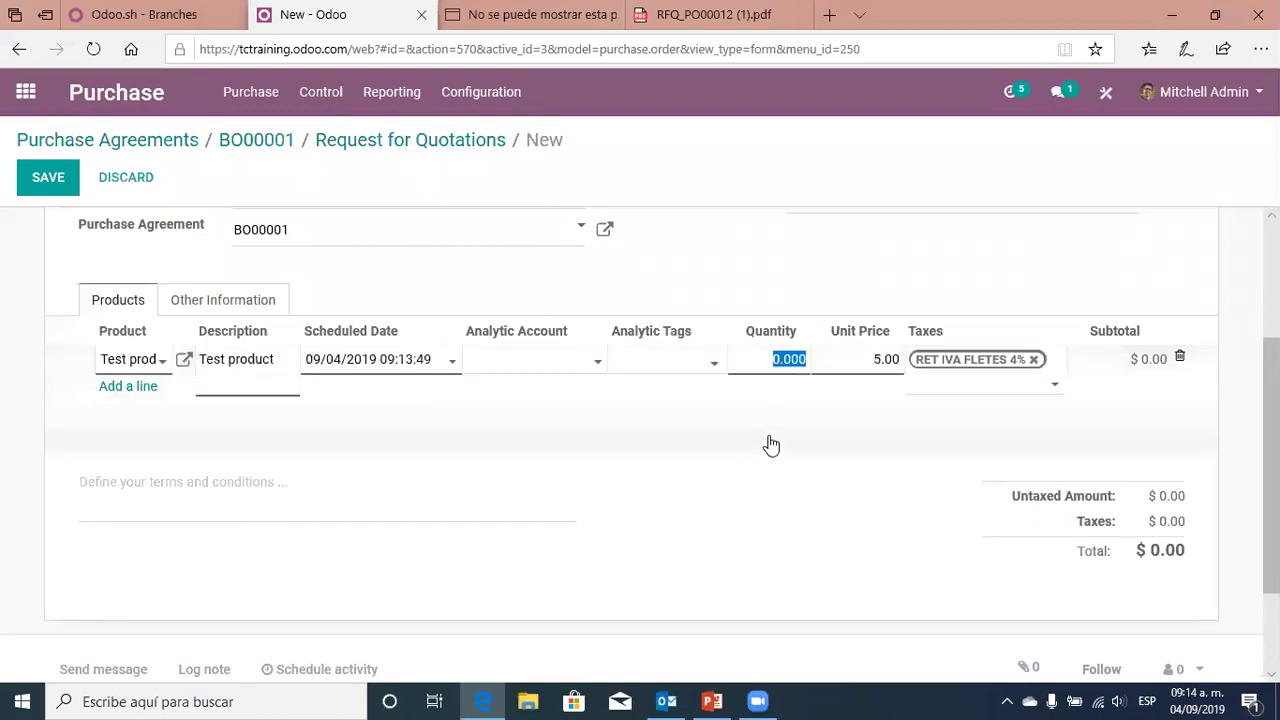
{"action": "type", "text": "20"}
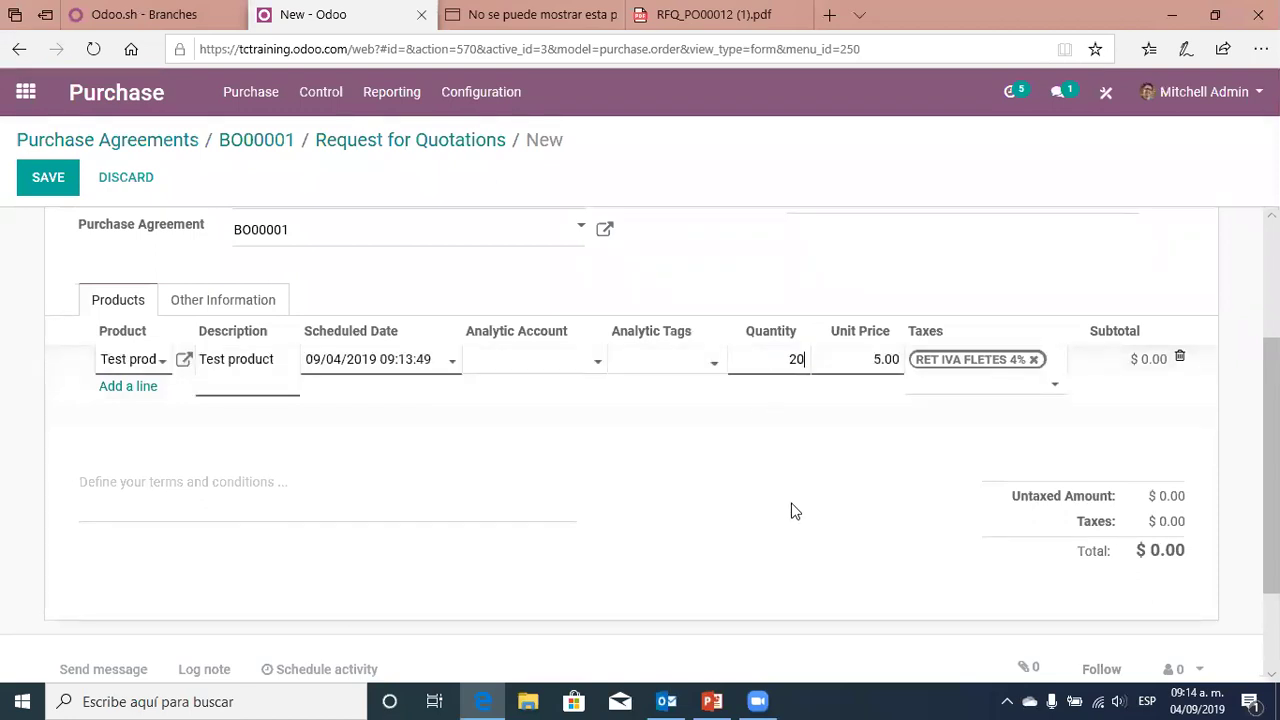
{"action": "scroll", "coordinate": [600, 440], "scroll_direction": "up", "scroll_amount": 2}
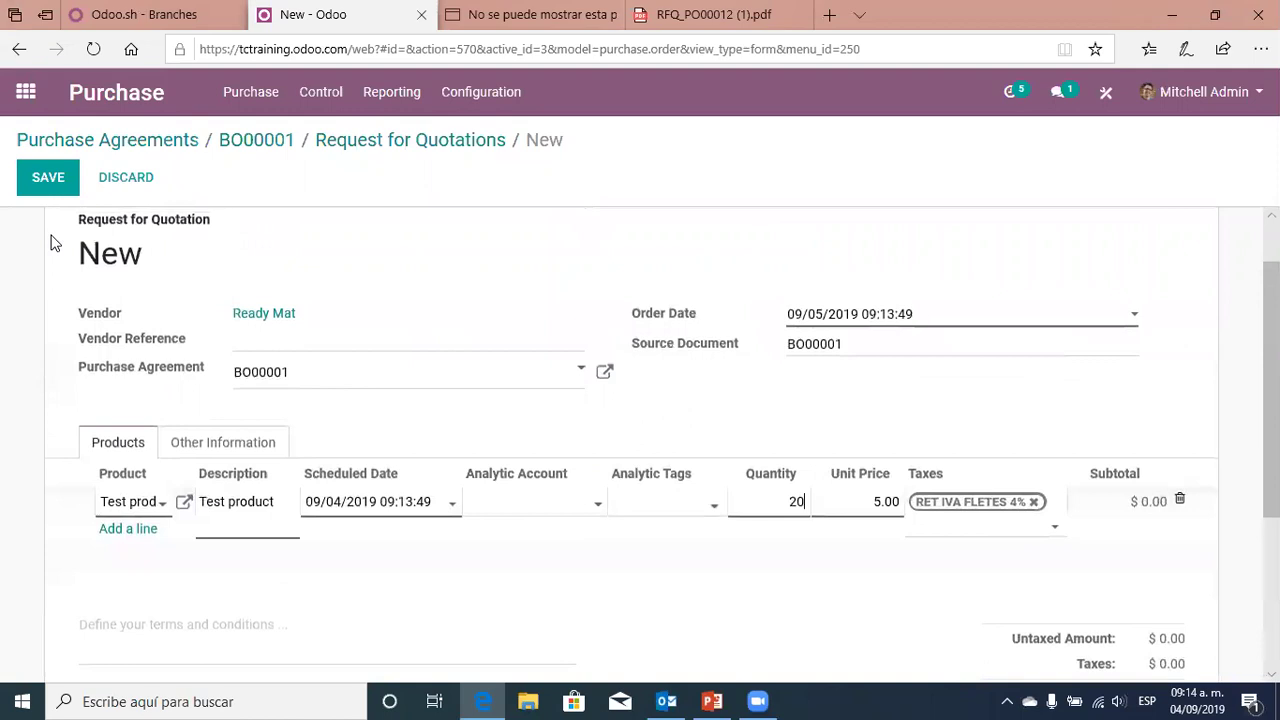
{"action": "left_click", "coordinate": [35, 180]}
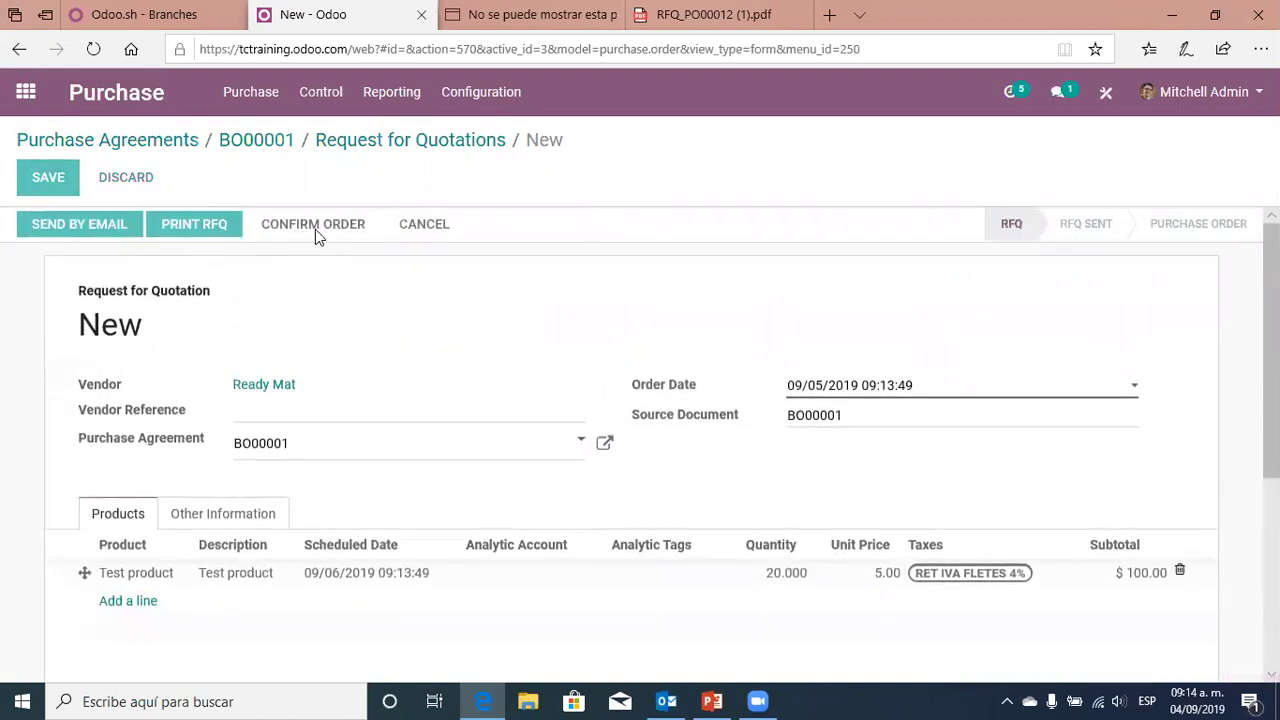
{"action": "left_click", "coordinate": [328, 224]}
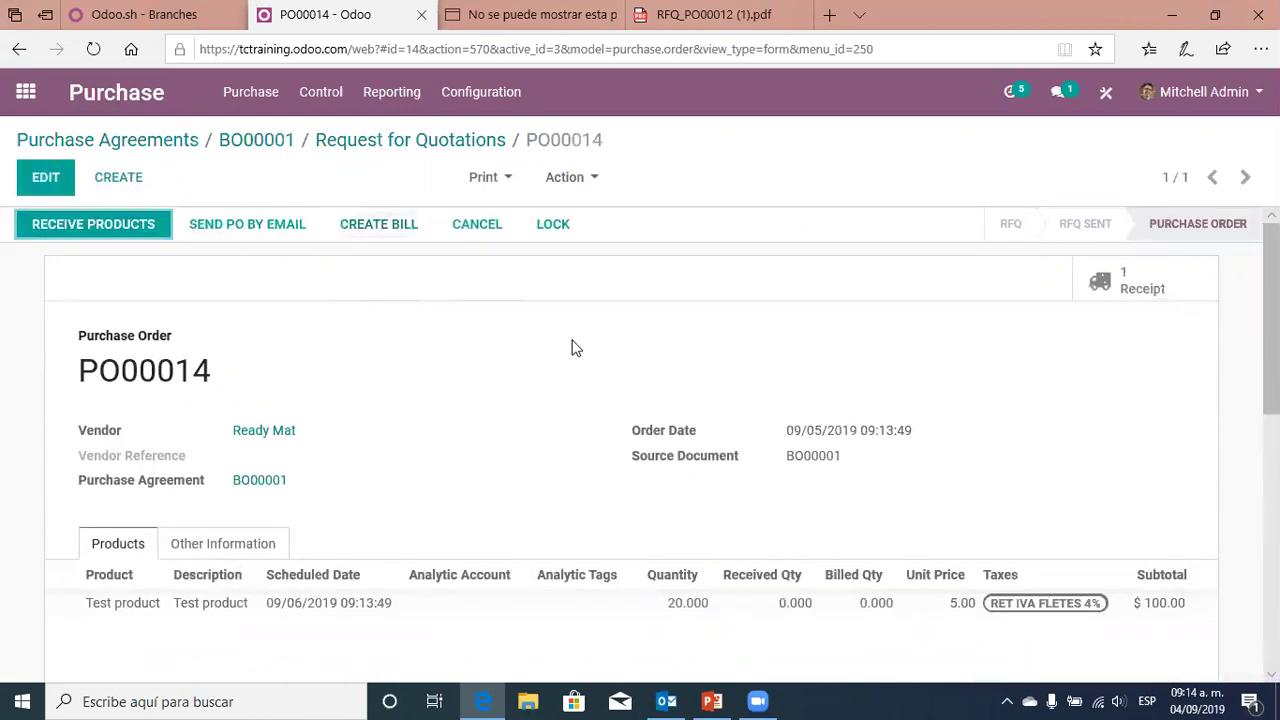
Validate the receipt for all 20 reserved units of Test product, then return to the blanket order and check its ordered quantities
{"action": "left_click", "coordinate": [1145, 285]}
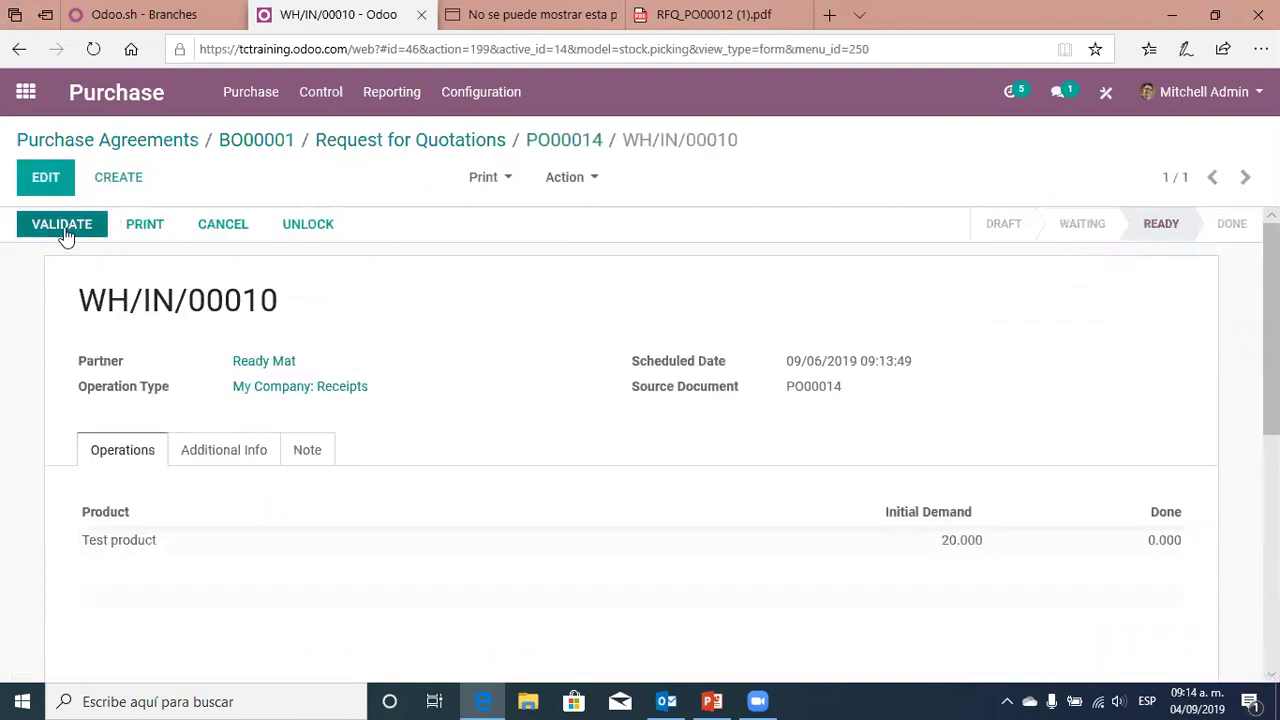
{"action": "left_click", "coordinate": [63, 226]}
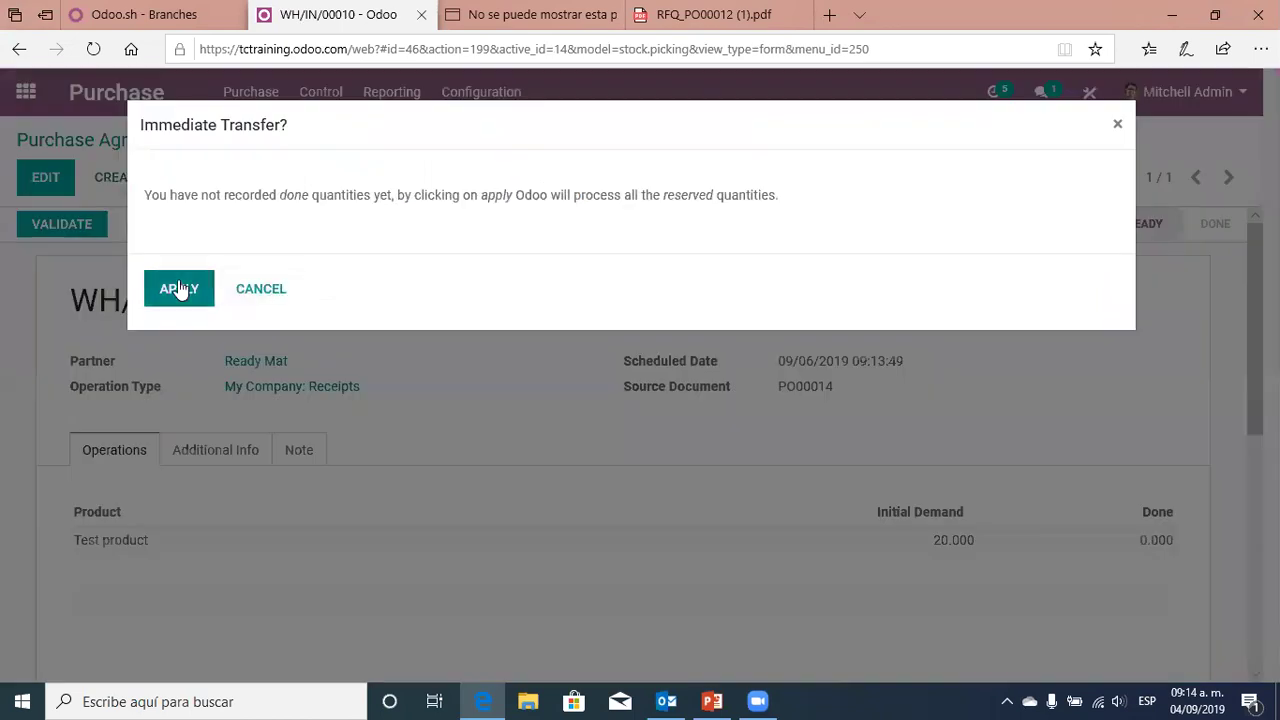
{"action": "left_click", "coordinate": [179, 289]}
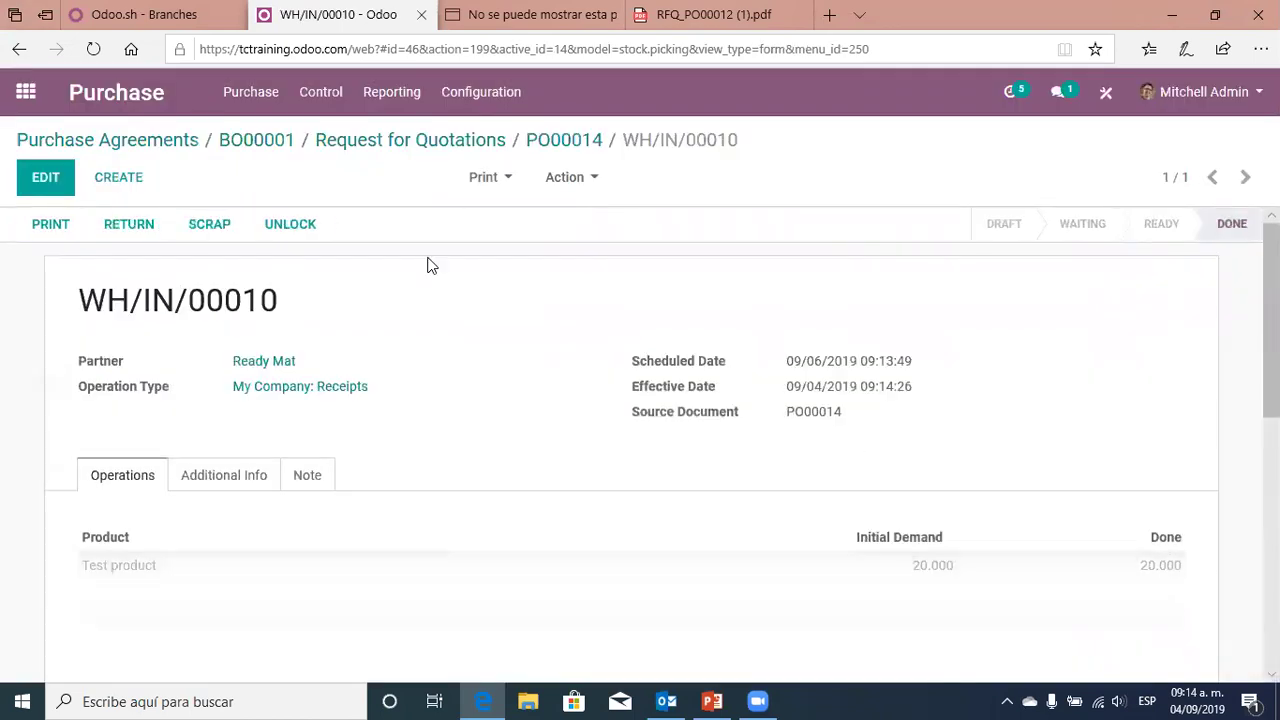
{"action": "left_click", "coordinate": [437, 143]}
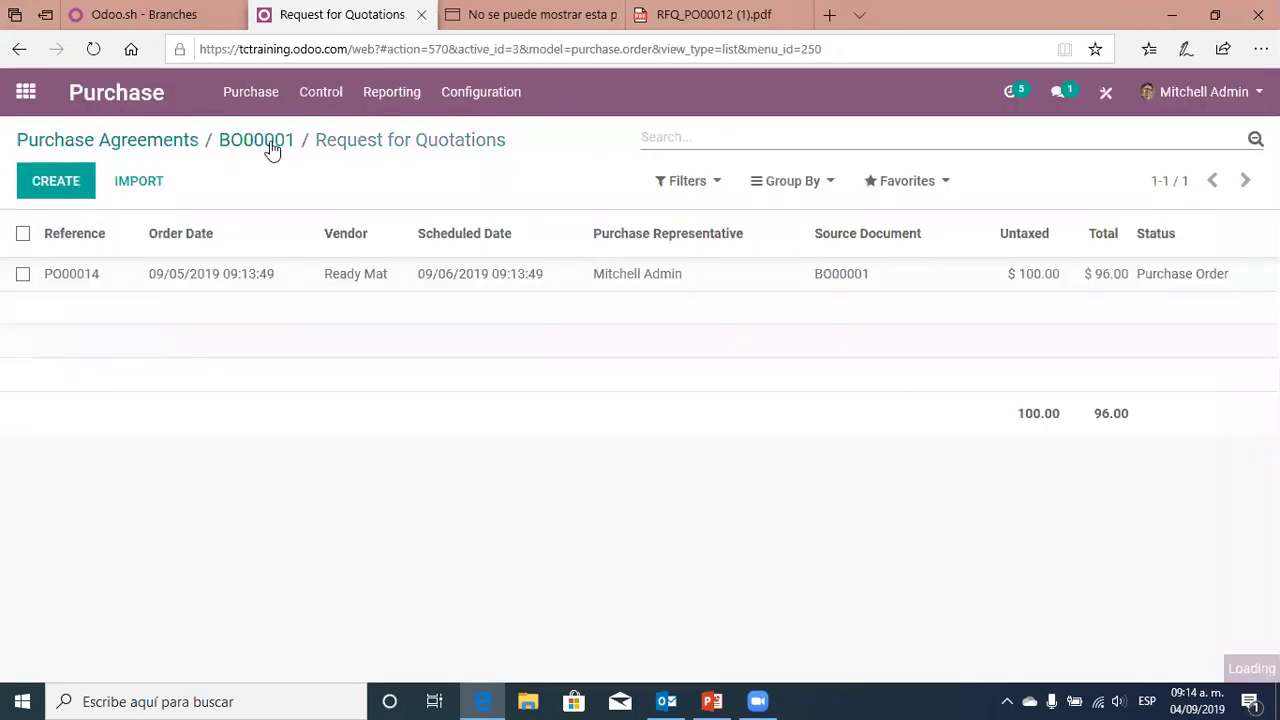
{"action": "left_click", "coordinate": [226, 148]}
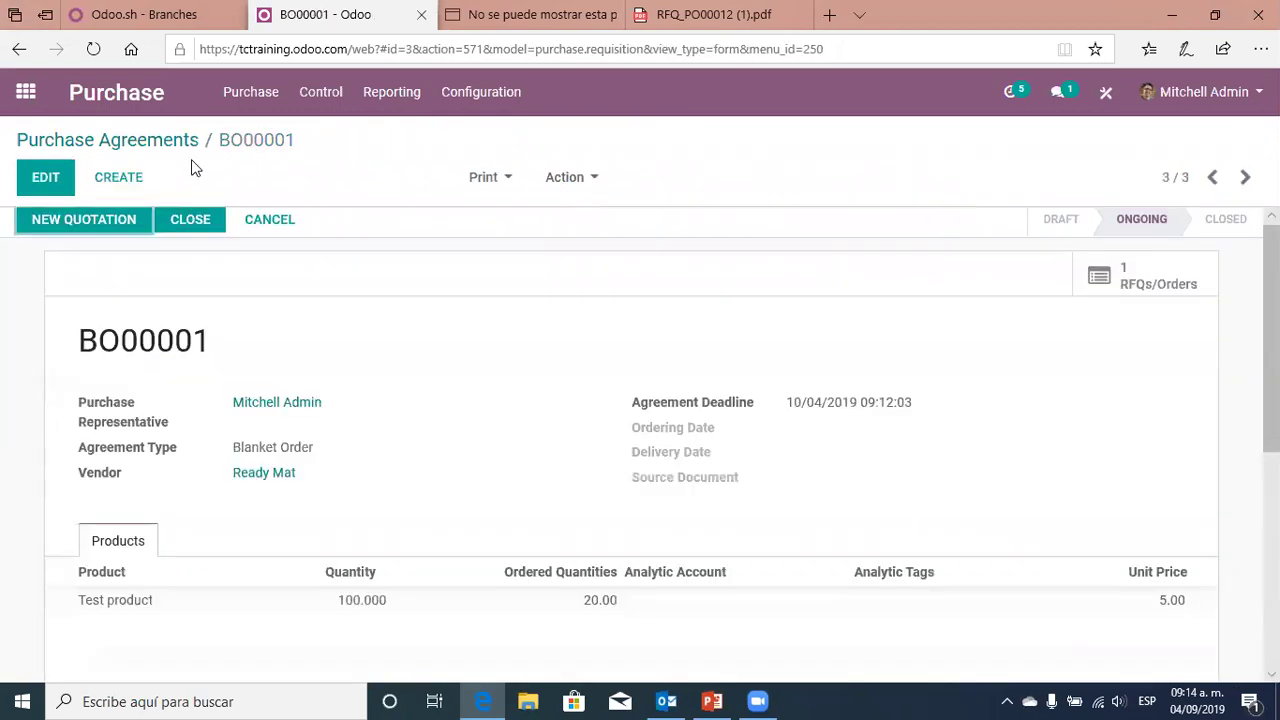
{"action": "scroll", "coordinate": [657, 508], "scroll_direction": "down", "scroll_amount": 2}
{"action": "scroll", "coordinate": [678, 490], "scroll_direction": "up", "scroll_amount": 2}
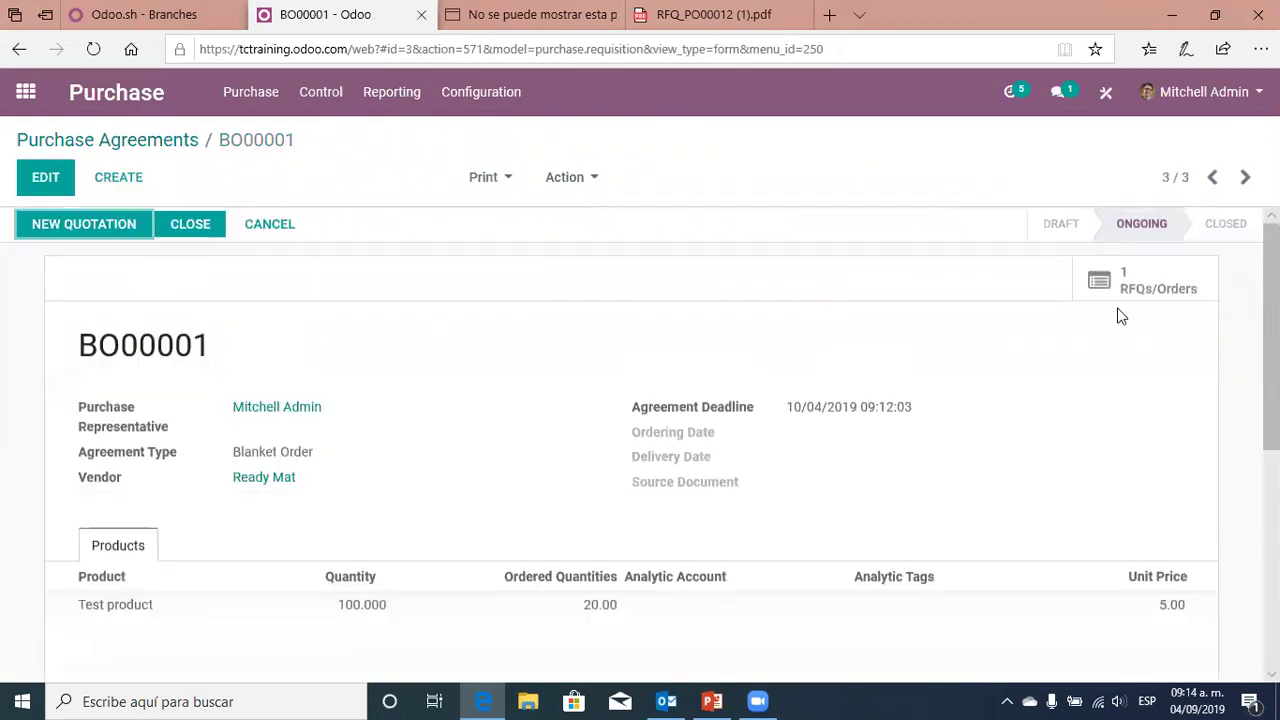
{"action": "scroll", "coordinate": [562, 552], "scroll_direction": "down", "scroll_amount": 2}
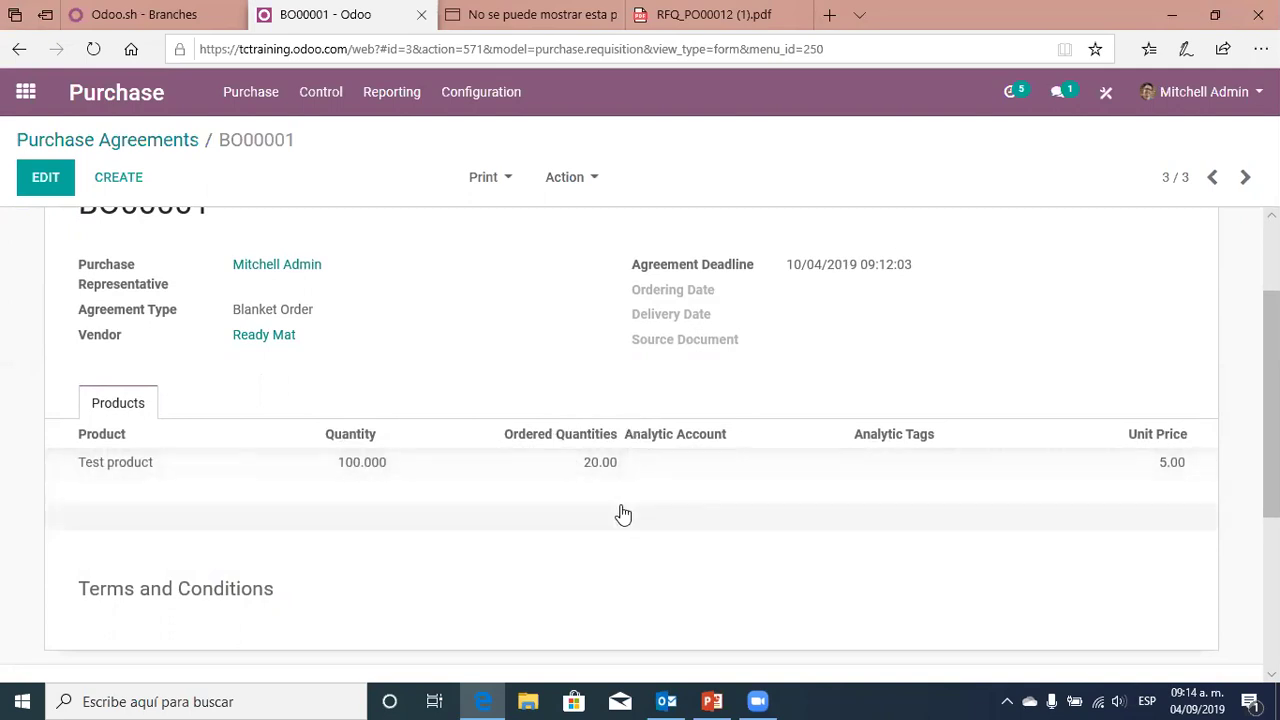
Create a second request for quotation from the blanket order's RFQs/Orders with a Test product quantity of 50
{"action": "scroll", "coordinate": [674, 434], "scroll_direction": "up", "scroll_amount": 3}
{"action": "left_click", "coordinate": [1147, 276]}
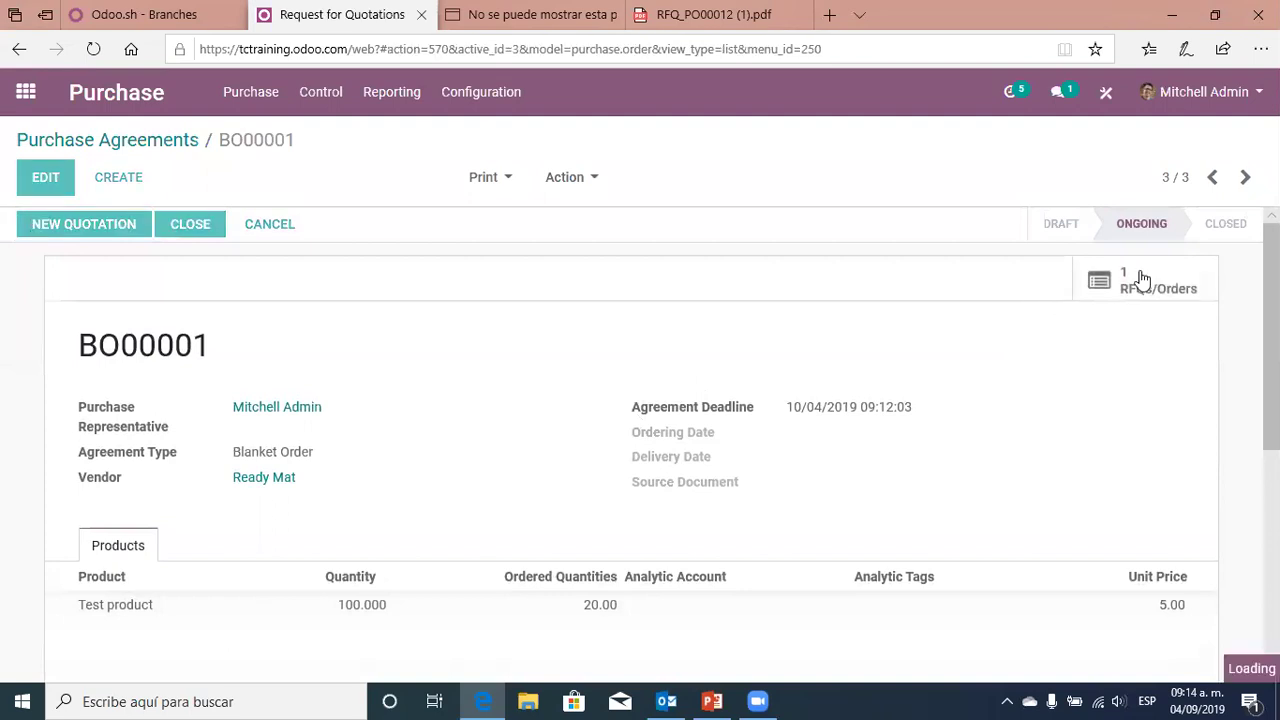
{"action": "left_click", "coordinate": [58, 185]}
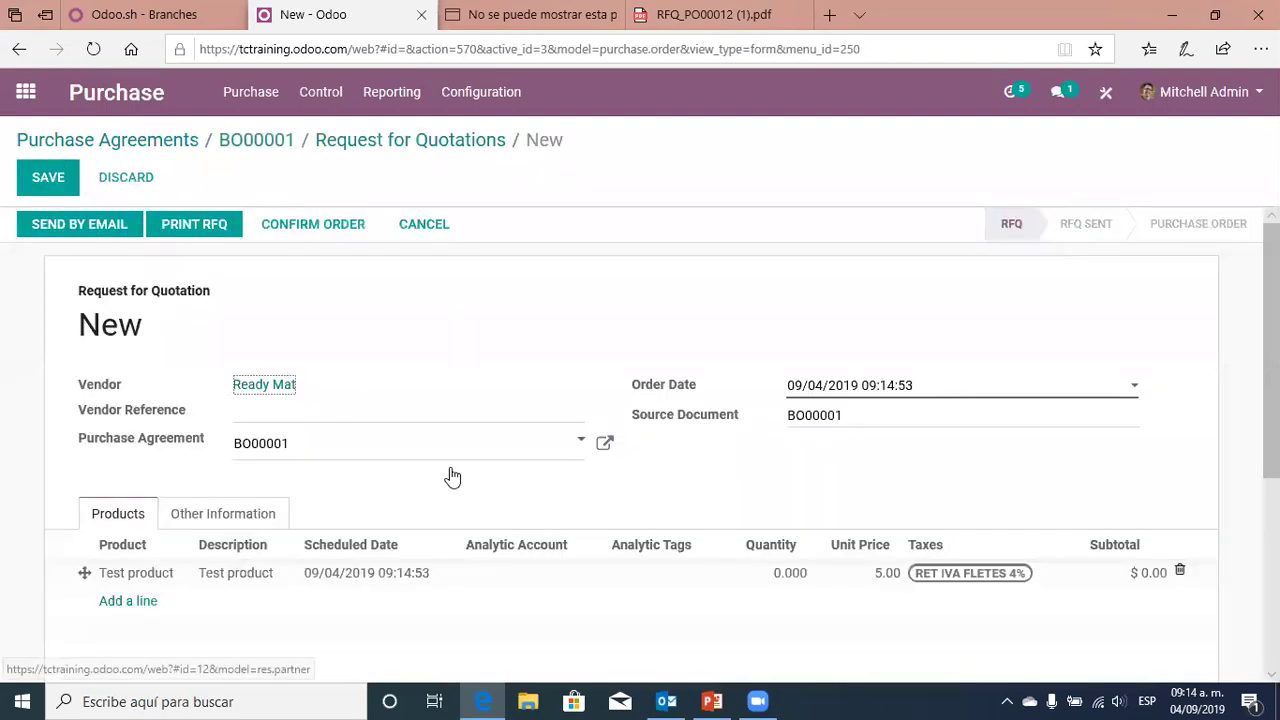
{"action": "left_click", "coordinate": [769, 585]}
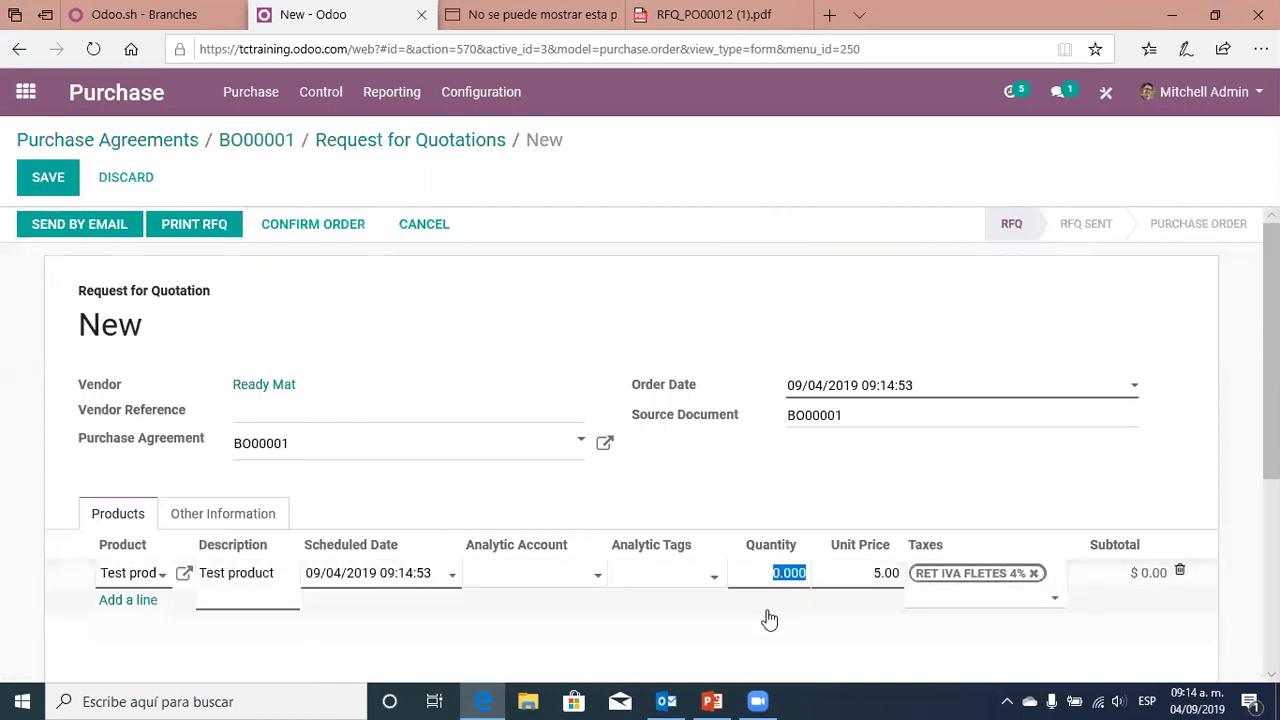
{"action": "type", "text": "50"}
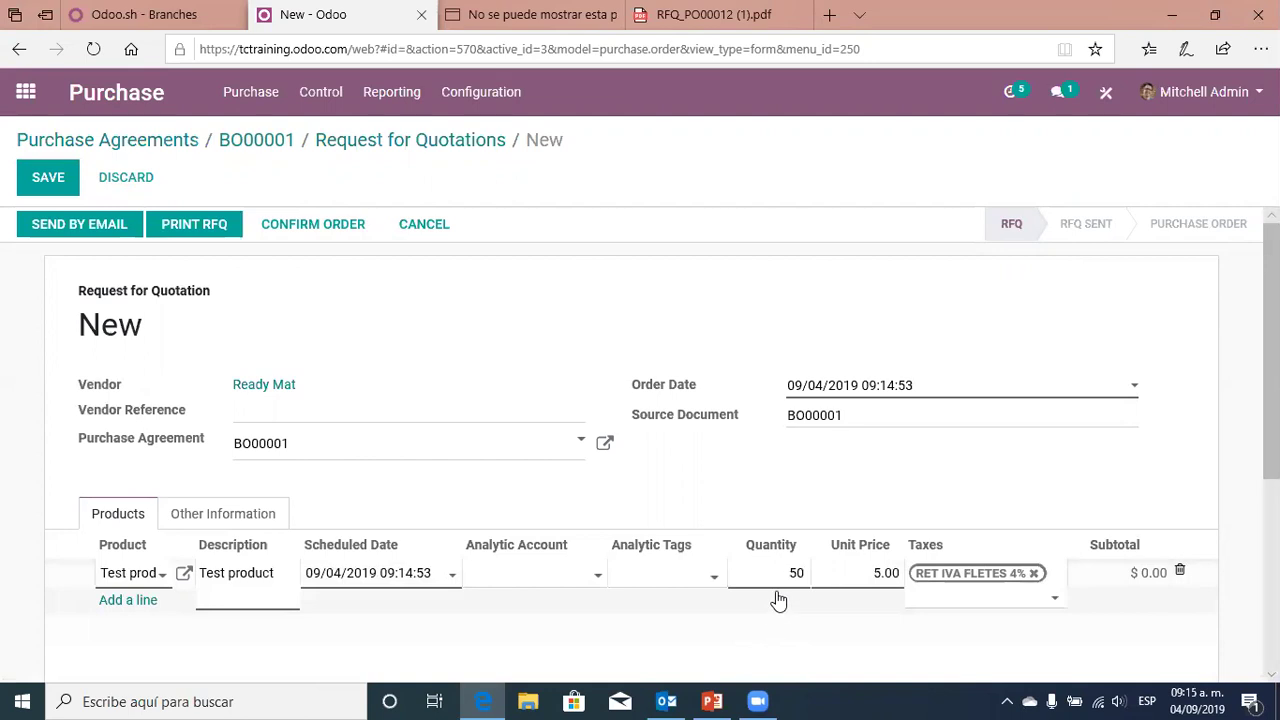
Set the request for quotation's order date to 09/18/2019, then save it and confirm the order
{"action": "left_click", "coordinate": [1003, 388]}
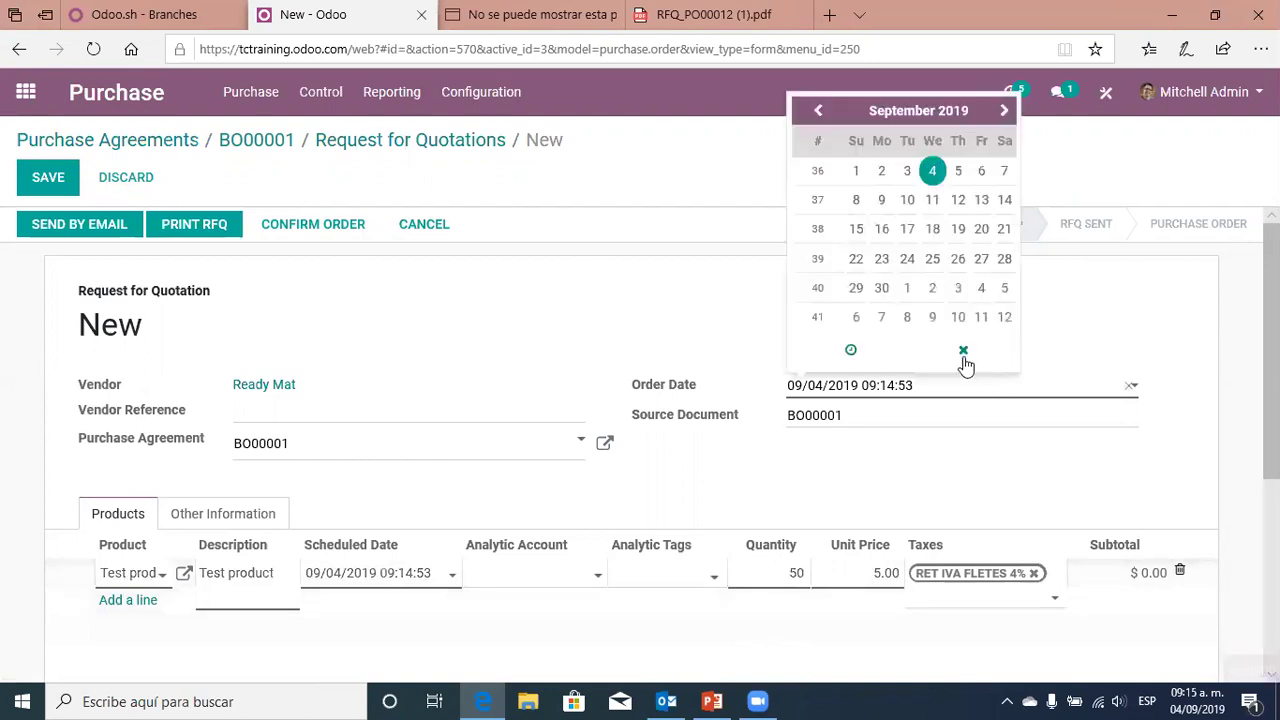
{"action": "left_click", "coordinate": [932, 232]}
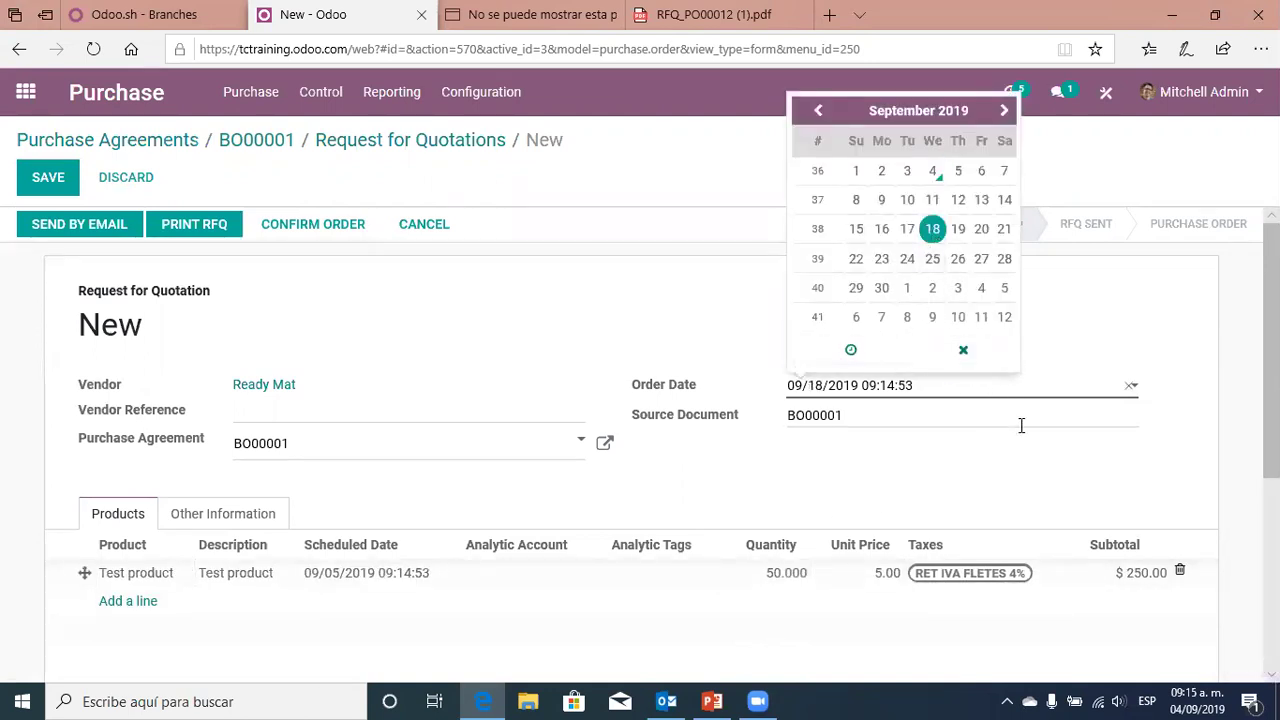
{"action": "left_click", "coordinate": [1108, 470]}
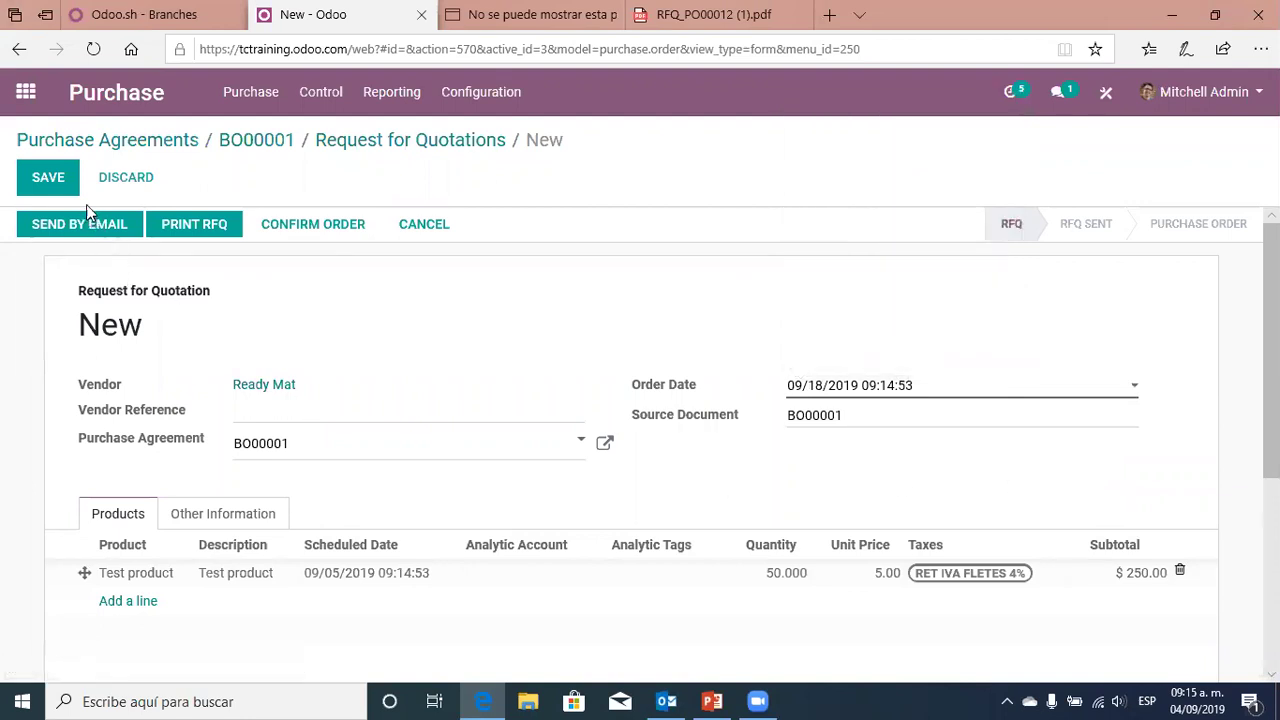
{"action": "left_click", "coordinate": [48, 180]}
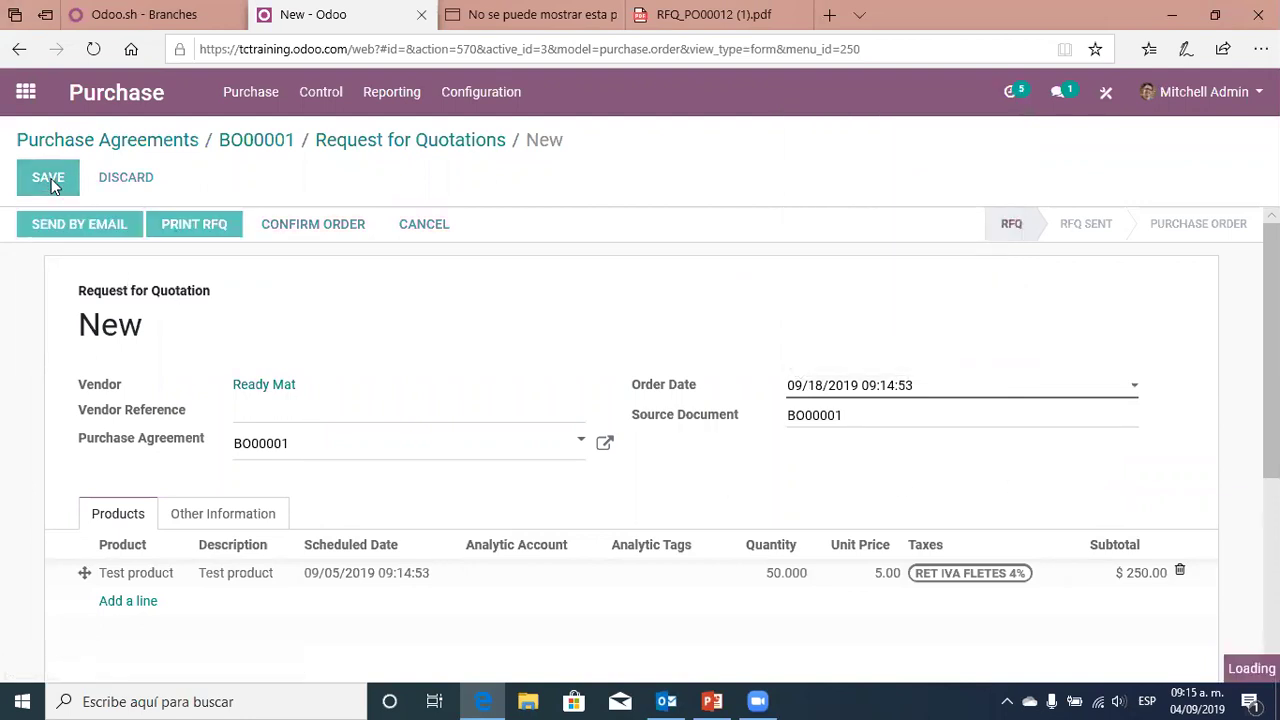
{"action": "left_click", "coordinate": [296, 228]}
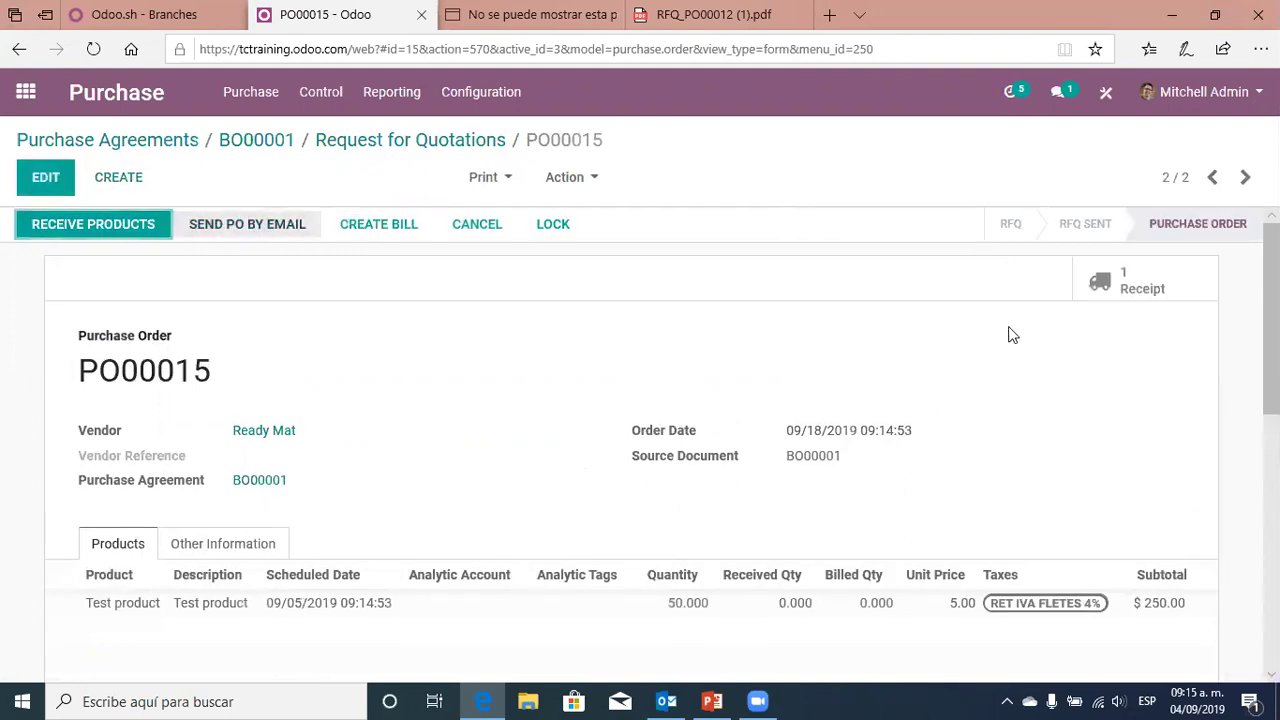
Validate the receipt for all 50 reserved units of Test product and return to the blanket order
{"action": "left_click", "coordinate": [1163, 289]}
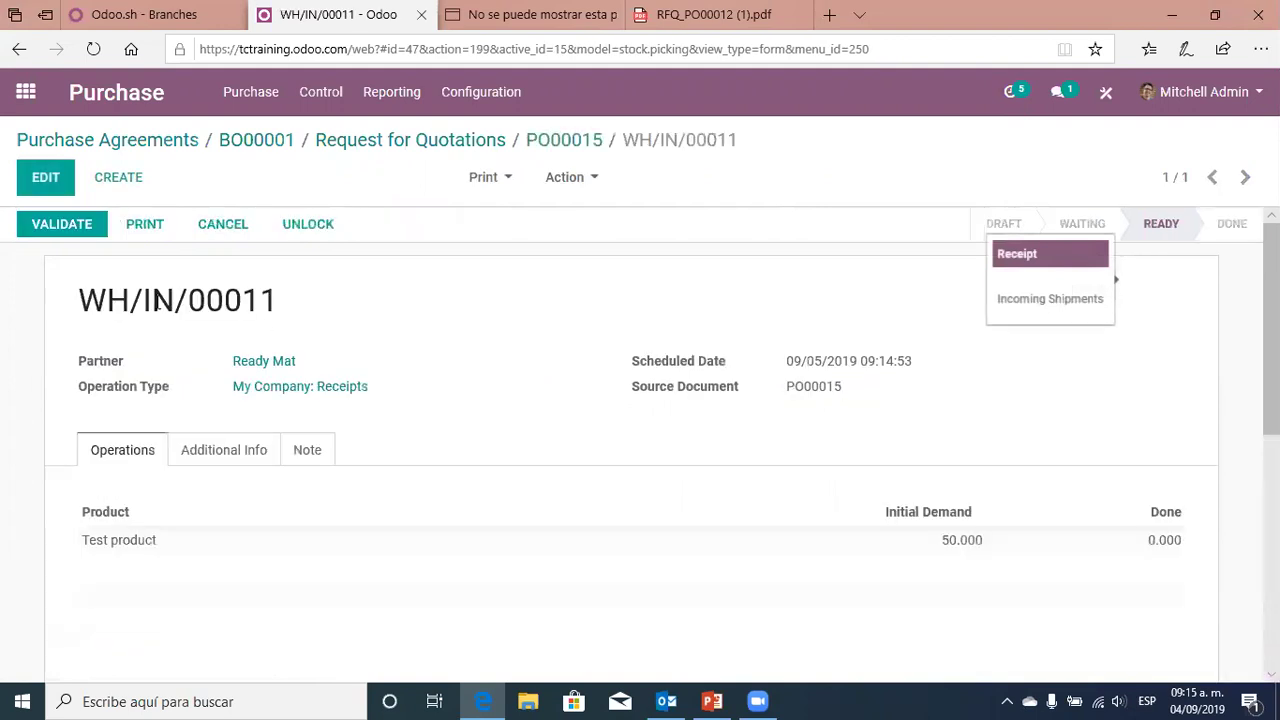
{"action": "left_click", "coordinate": [62, 227]}
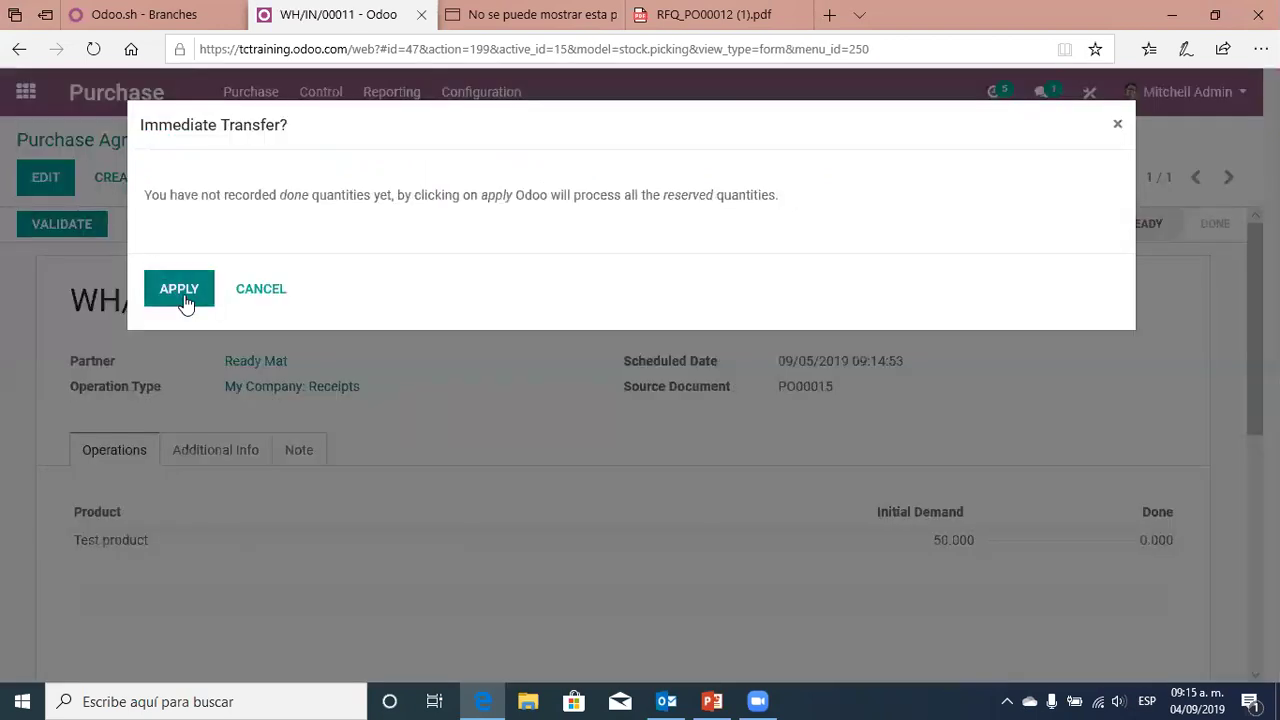
{"action": "left_click", "coordinate": [180, 293]}
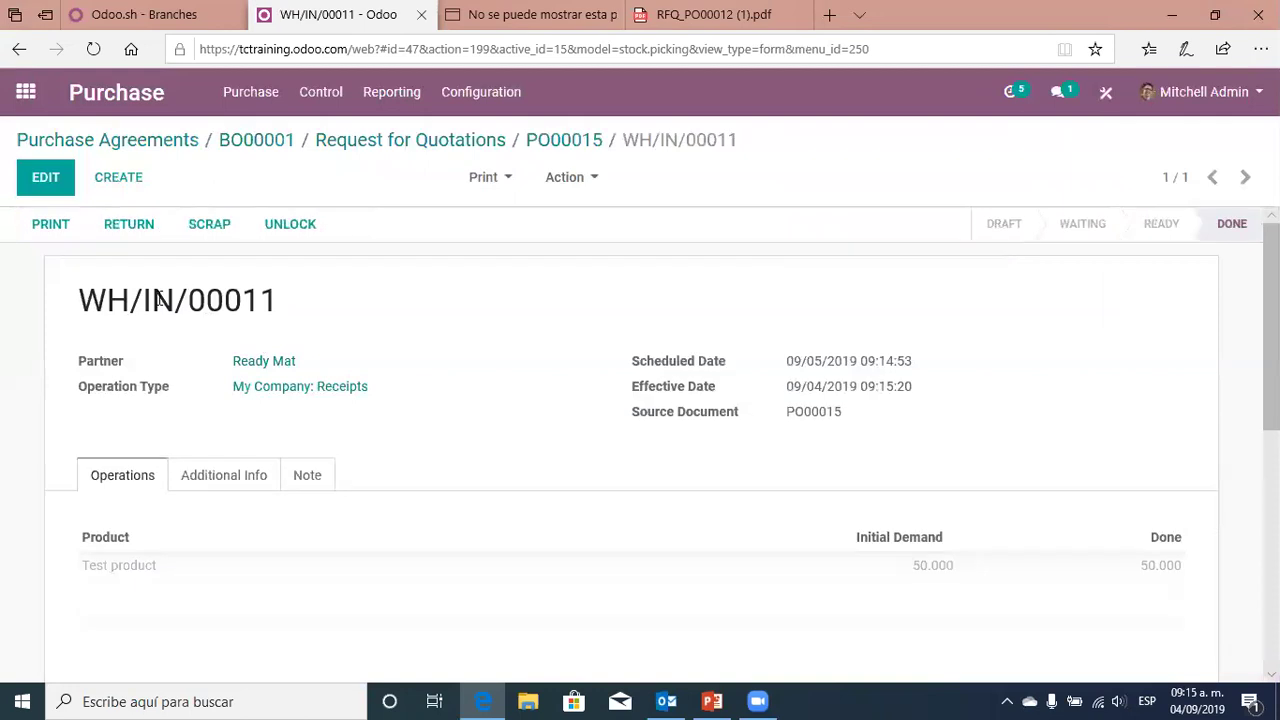
{"action": "left_click", "coordinate": [441, 145]}
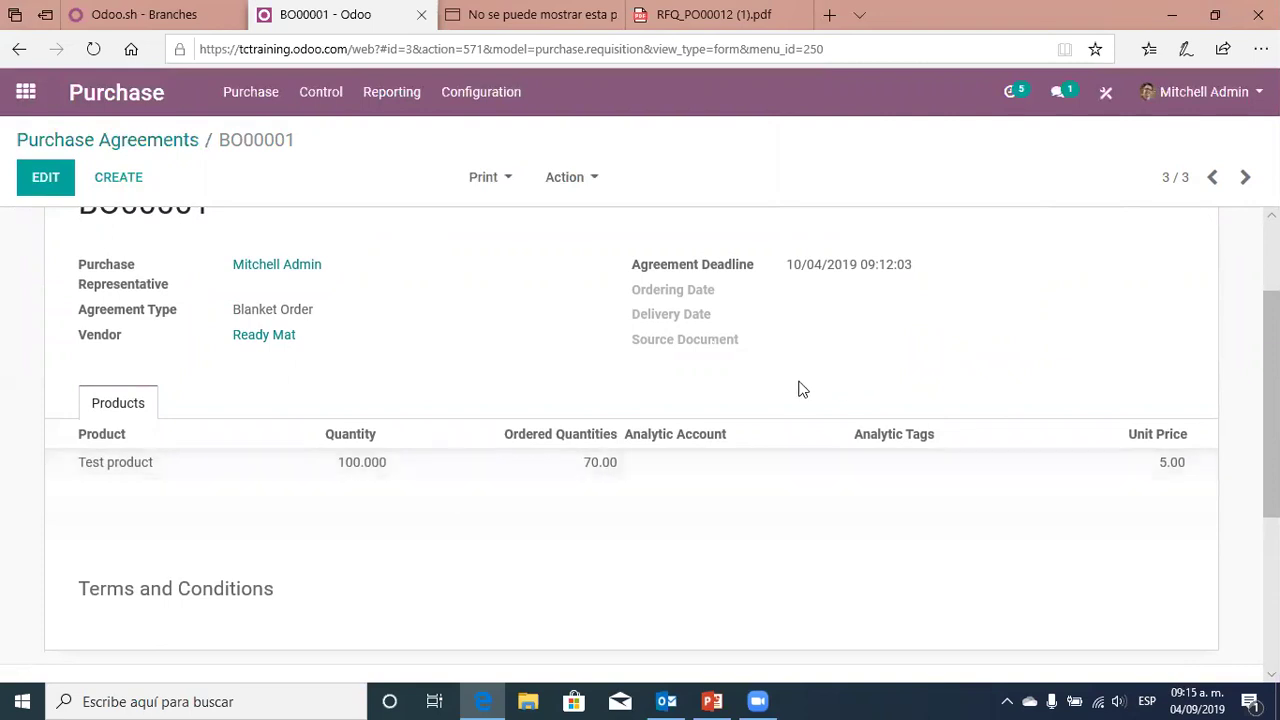
Create a third request for quotation from the blanket order's RFQs/Orders and set its order date to 09/30/2019
{"action": "scroll", "coordinate": [790, 393], "scroll_direction": "up", "scroll_amount": 3}
{"action": "left_click", "coordinate": [1123, 274]}
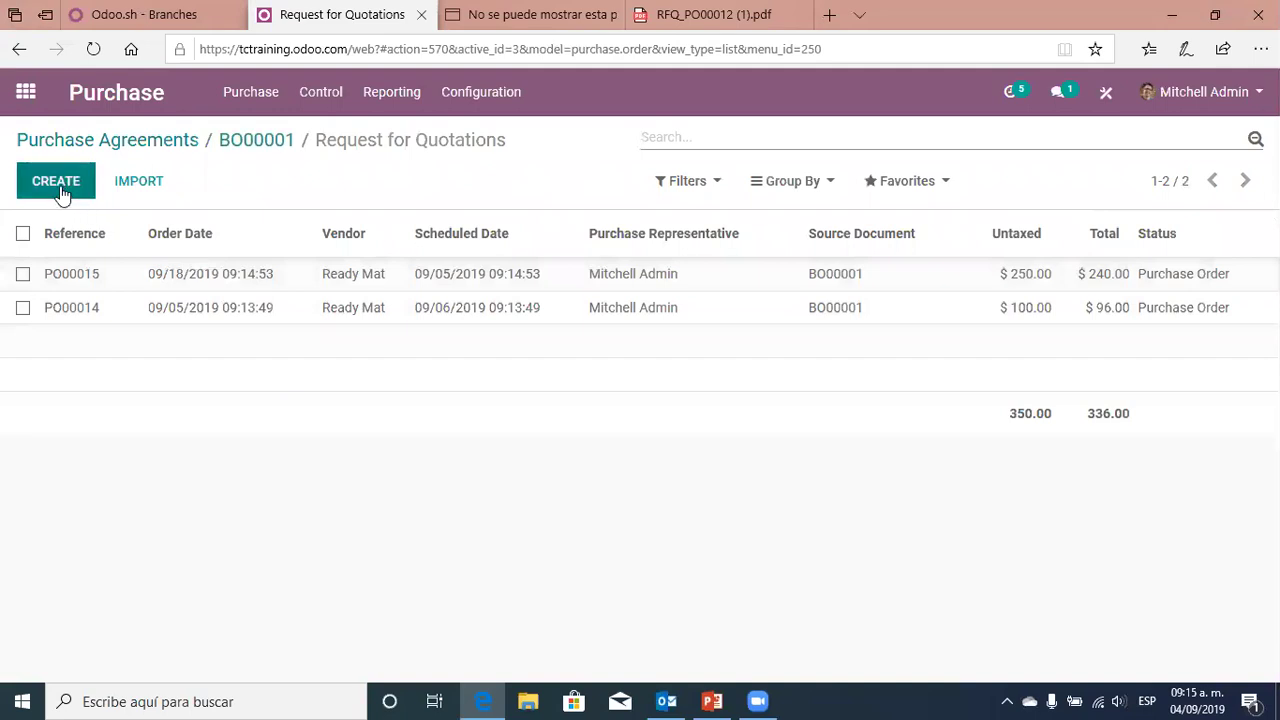
{"action": "left_click", "coordinate": [58, 186]}
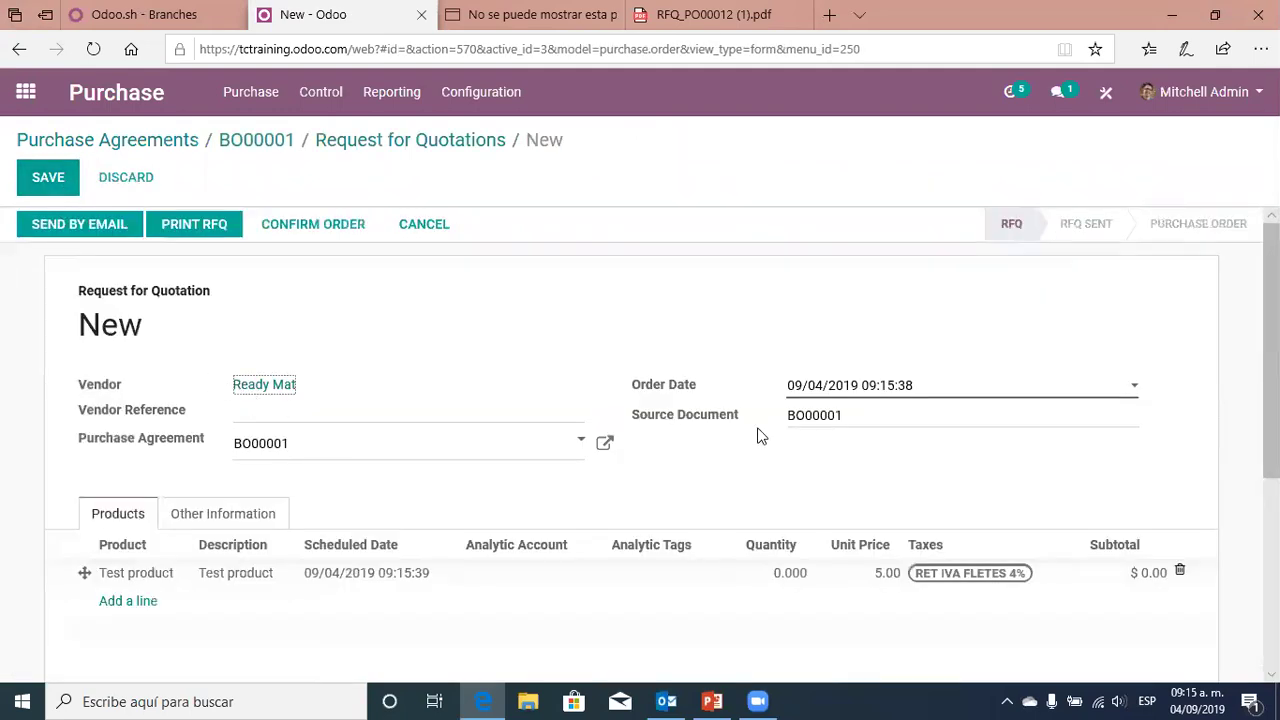
{"action": "left_click", "coordinate": [925, 396]}
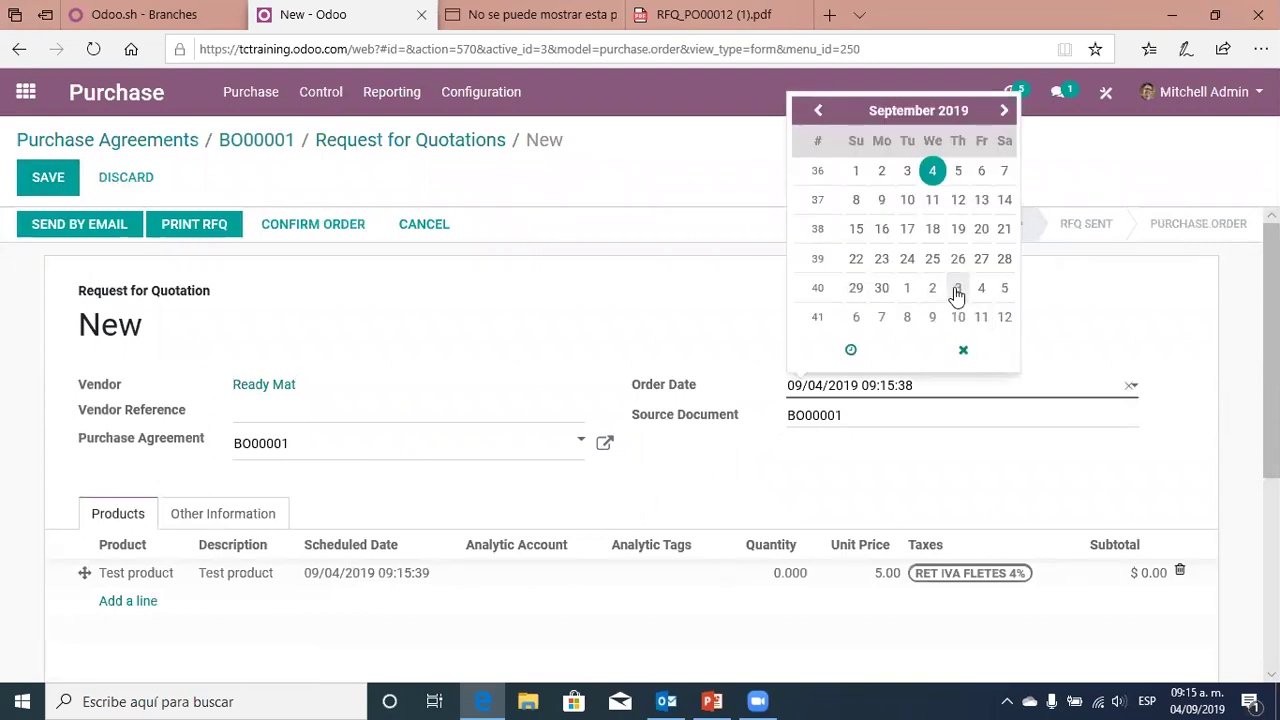
{"action": "left_click", "coordinate": [882, 288]}
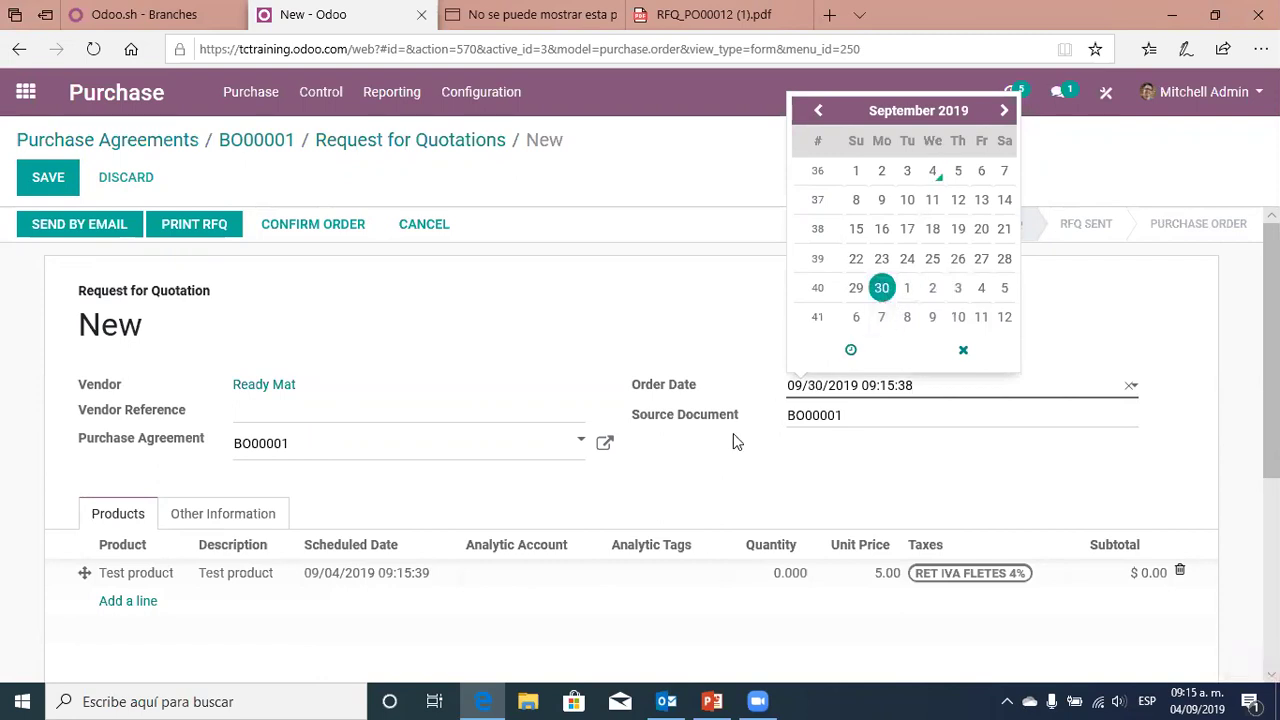
{"action": "left_click", "coordinate": [733, 450]}
Set the Test product quantity to 30 in the new request for quotation, then save it and confirm the order
{"action": "scroll", "coordinate": [713, 490], "scroll_direction": "down", "scroll_amount": 3}
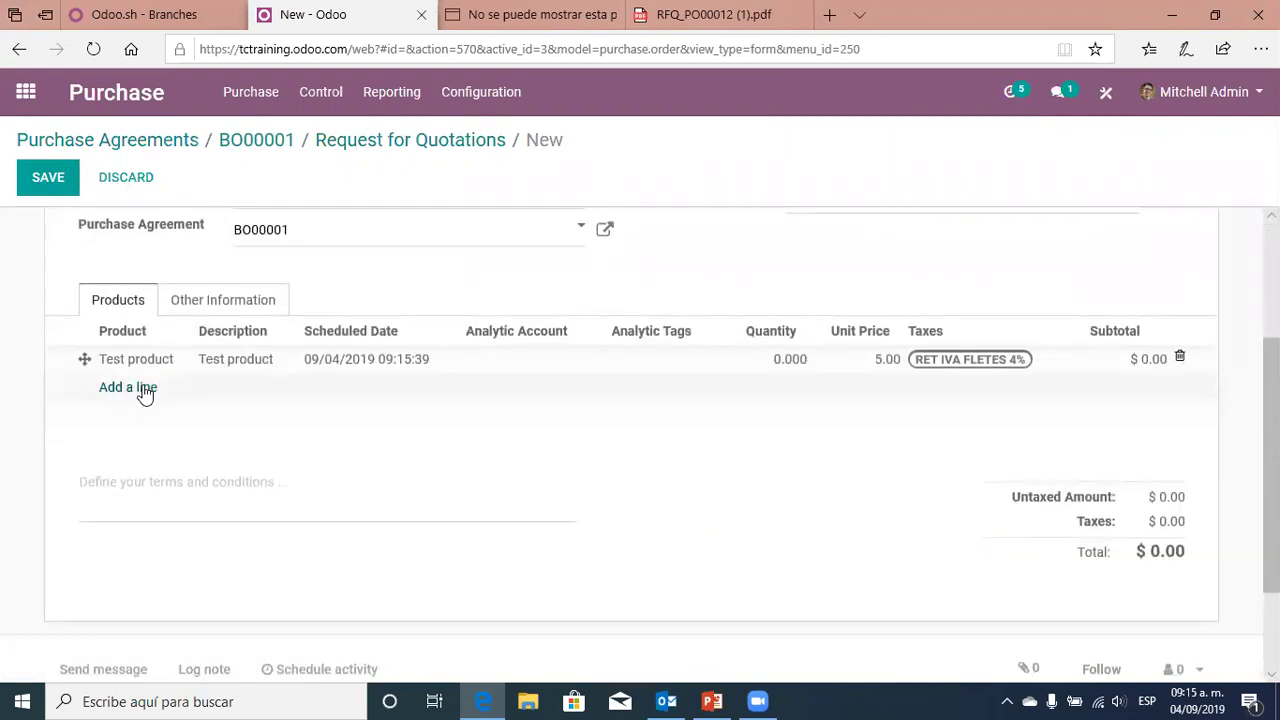
{"action": "left_click", "coordinate": [762, 363]}
{"action": "type", "text": "30"}
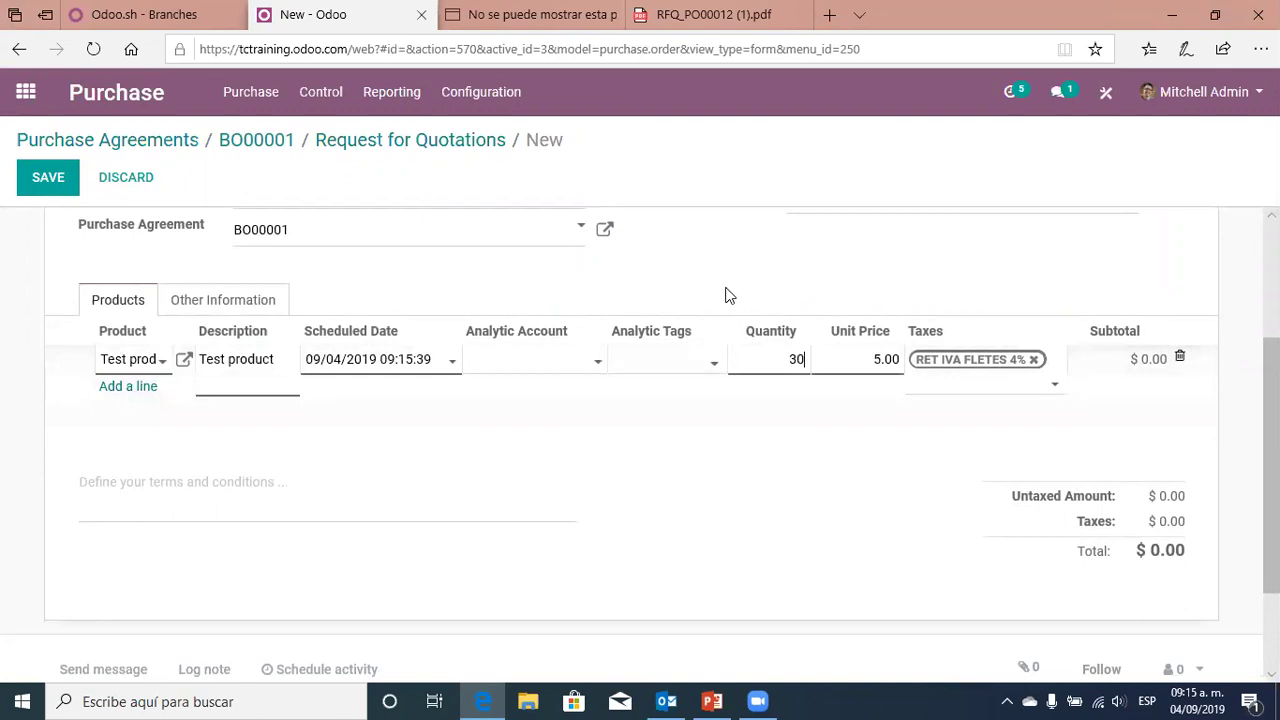
{"action": "scroll", "coordinate": [726, 291], "scroll_direction": "up", "scroll_amount": 3}
{"action": "left_click", "coordinate": [48, 177]}
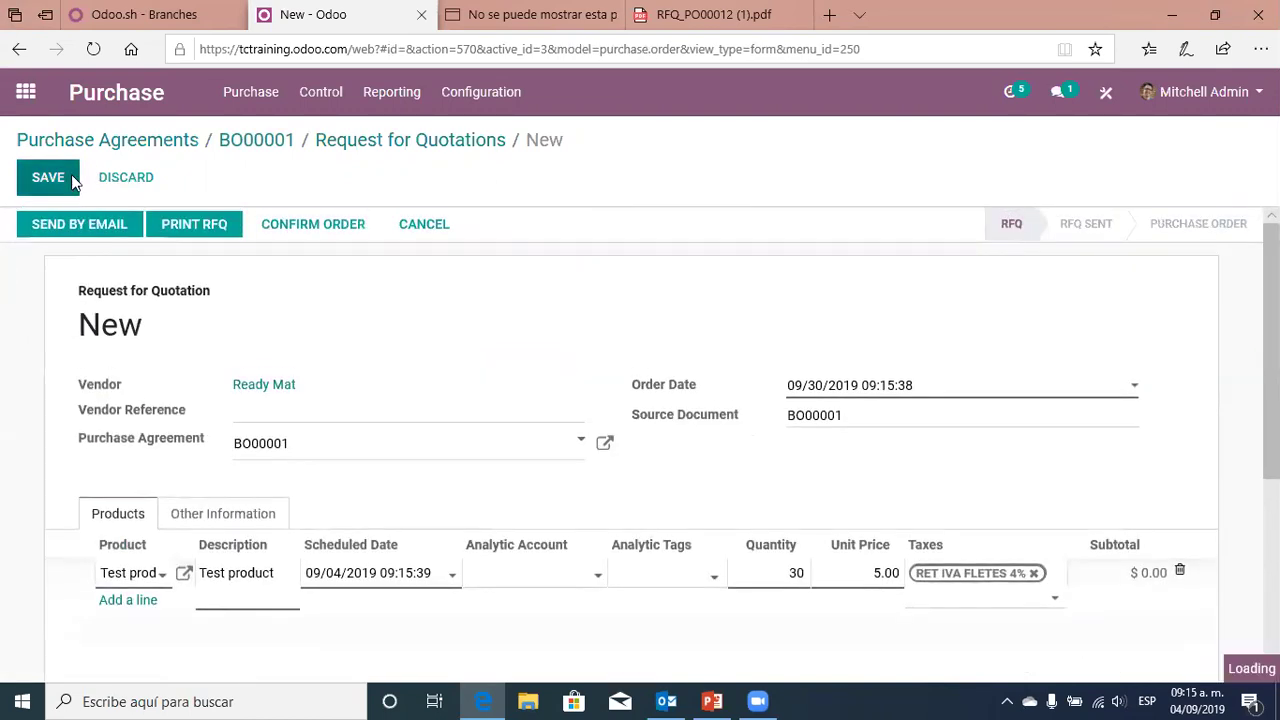
{"action": "left_click", "coordinate": [300, 236]}
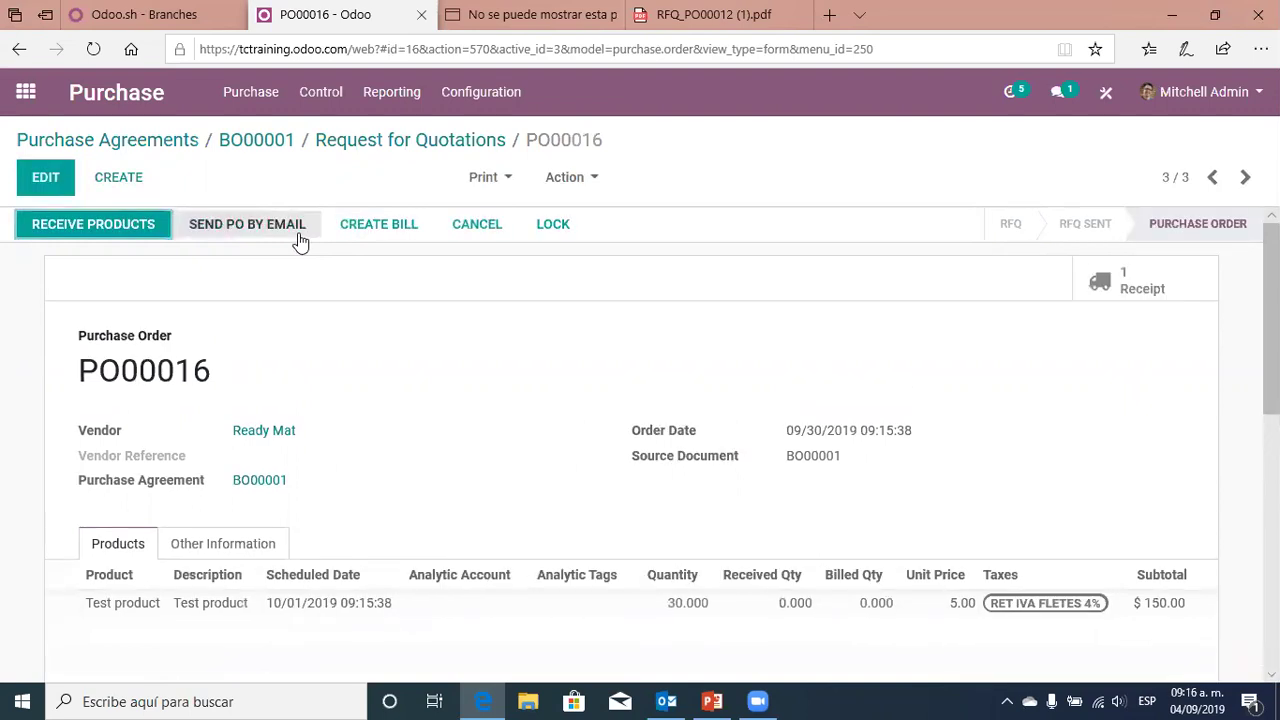
Validate the receipt for all 30 reserved units of Test product, then return to the blanket order and check its ordered quantities
{"action": "left_click", "coordinate": [1137, 287]}
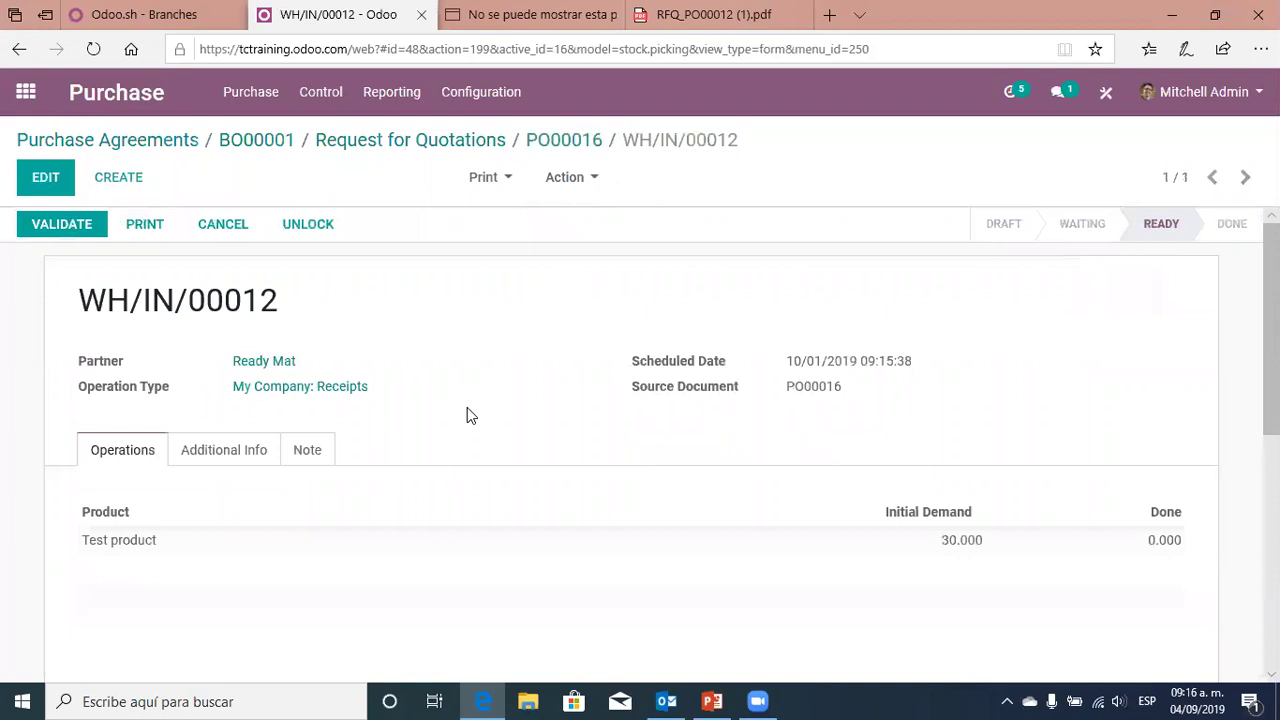
{"action": "left_click", "coordinate": [64, 223]}
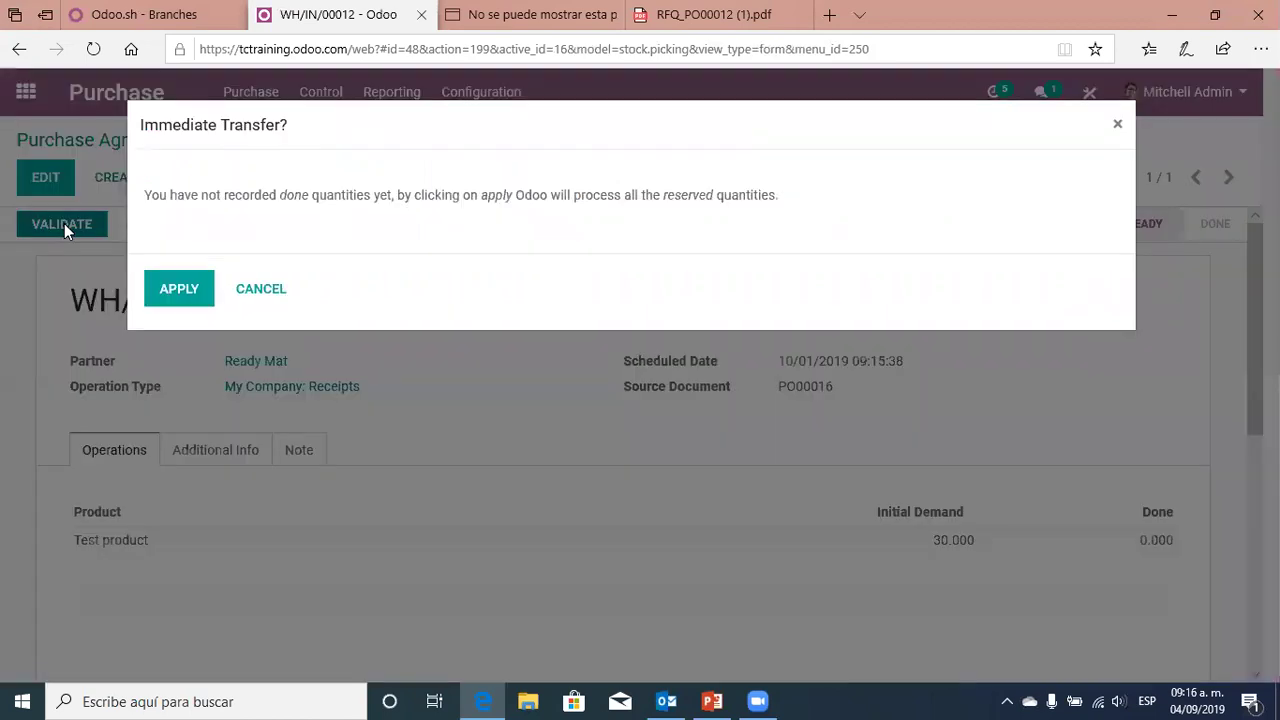
{"action": "left_click", "coordinate": [165, 294]}
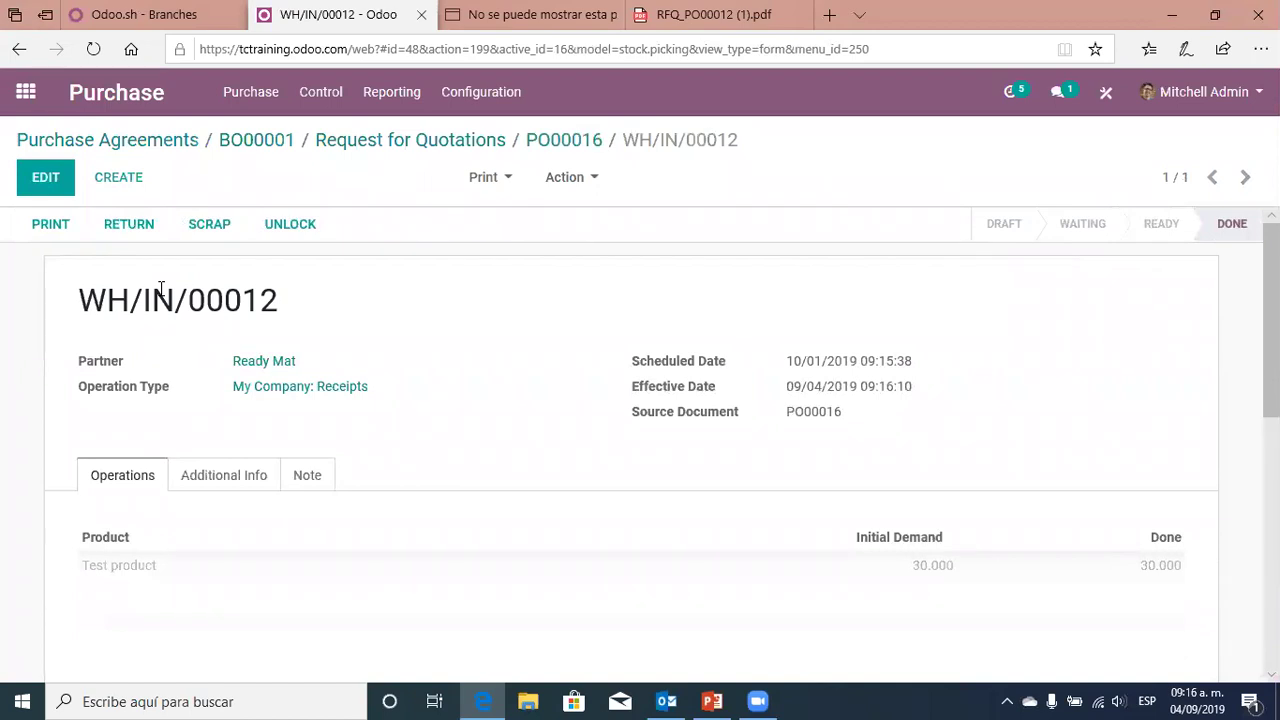
{"action": "left_click", "coordinate": [563, 140]}
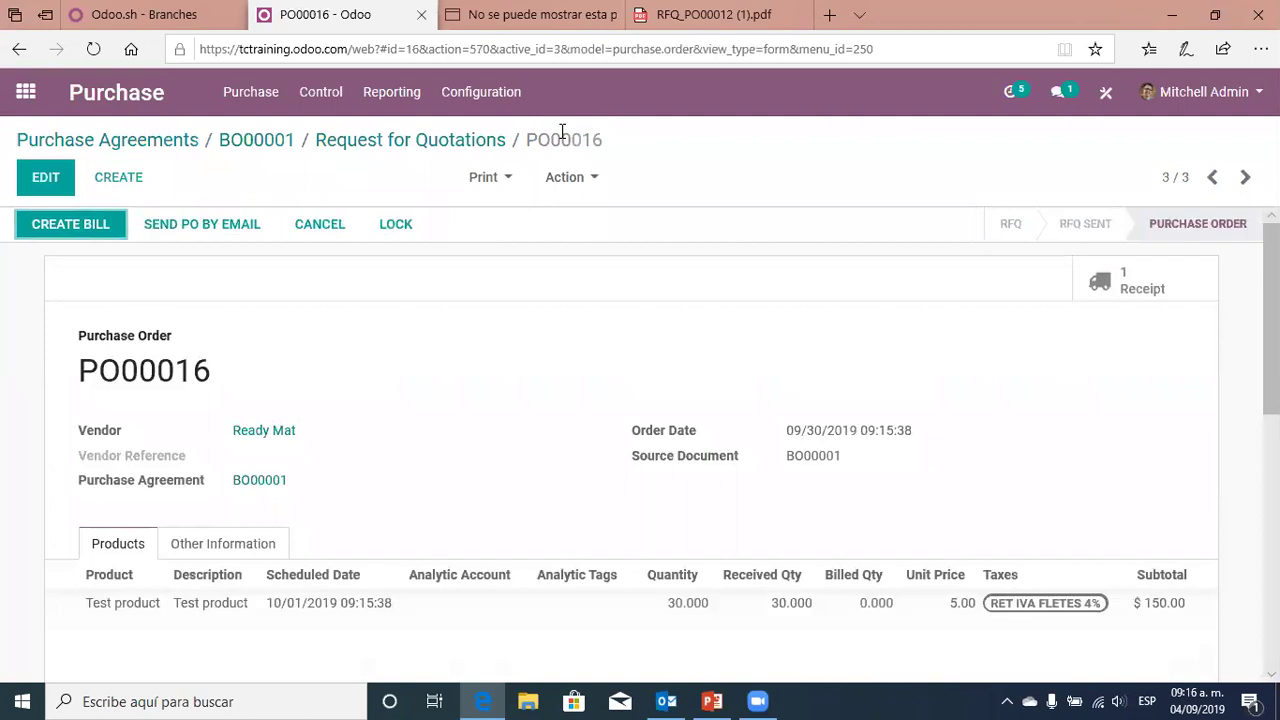
{"action": "left_click", "coordinate": [463, 142]}
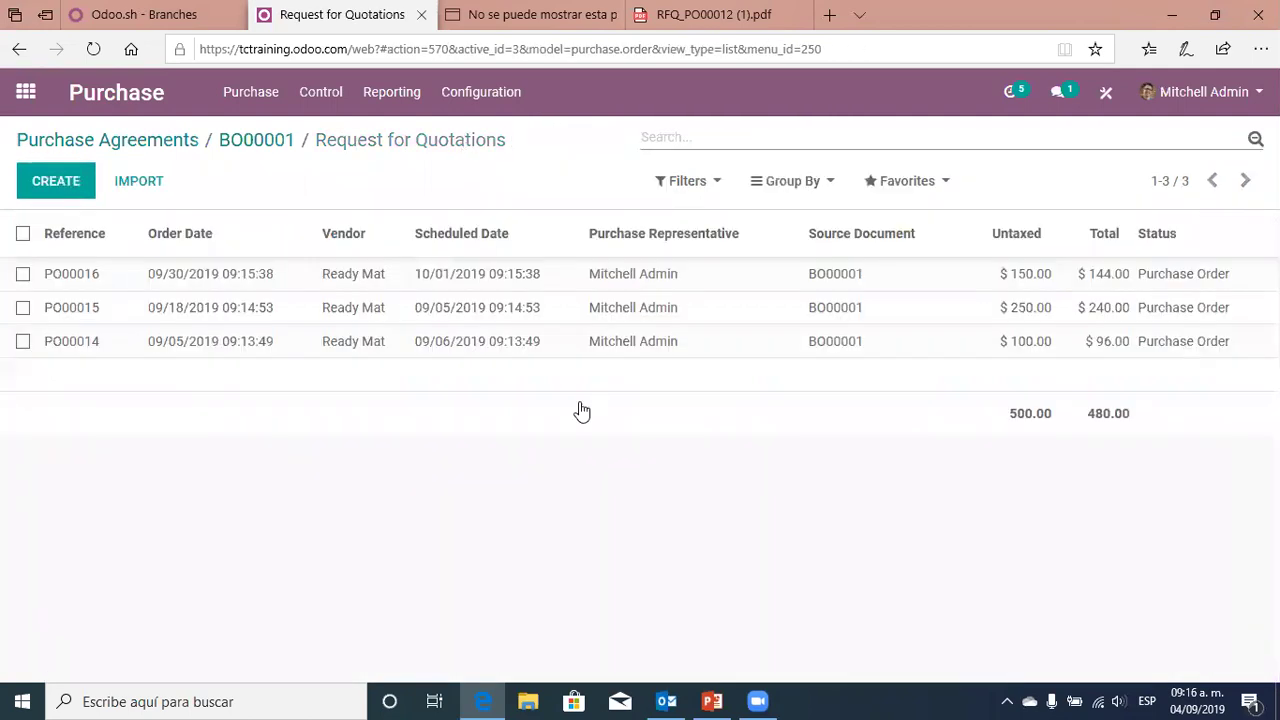
{"action": "left_click", "coordinate": [266, 145]}
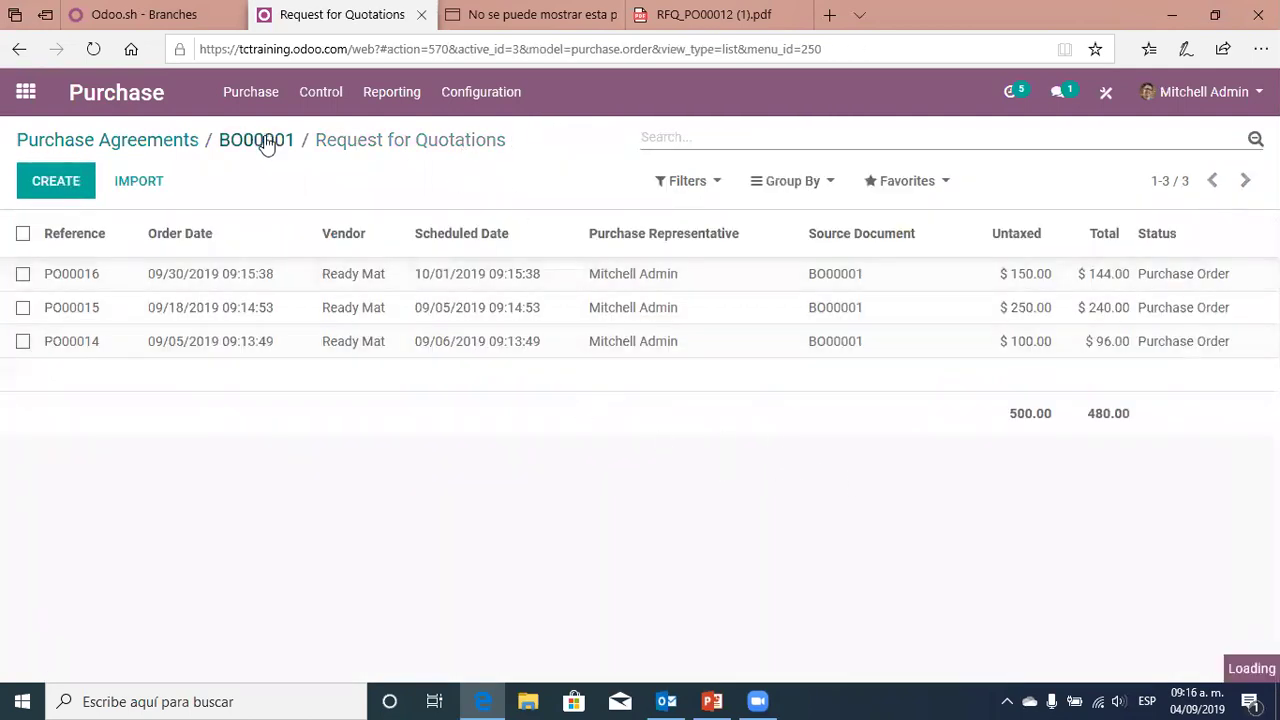
{"action": "scroll", "coordinate": [575, 505], "scroll_direction": "down", "scroll_amount": 1}
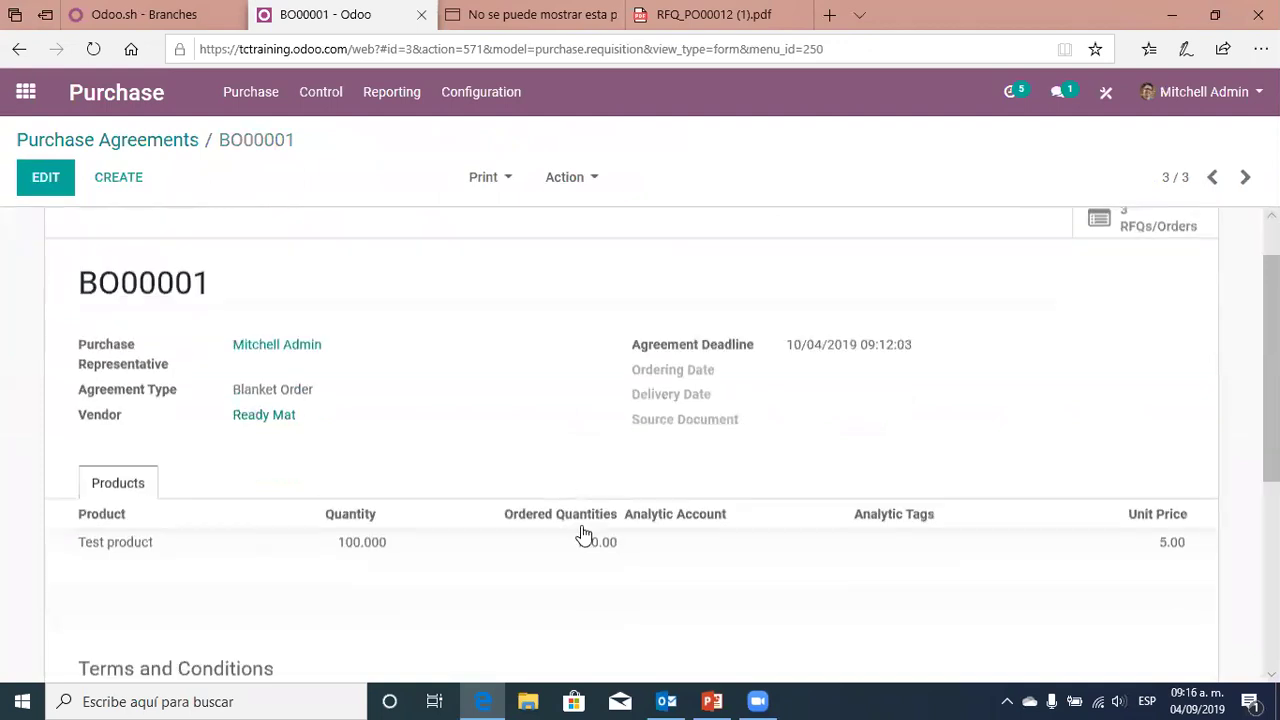
Review the blanket order's ordered quantities and its linked RFQs/Orders, then open the full Requests for Quotation list
{"action": "scroll", "coordinate": [585, 536], "scroll_direction": "down", "scroll_amount": 1}
{"action": "scroll", "coordinate": [750, 470], "scroll_direction": "up", "scroll_amount": 2}
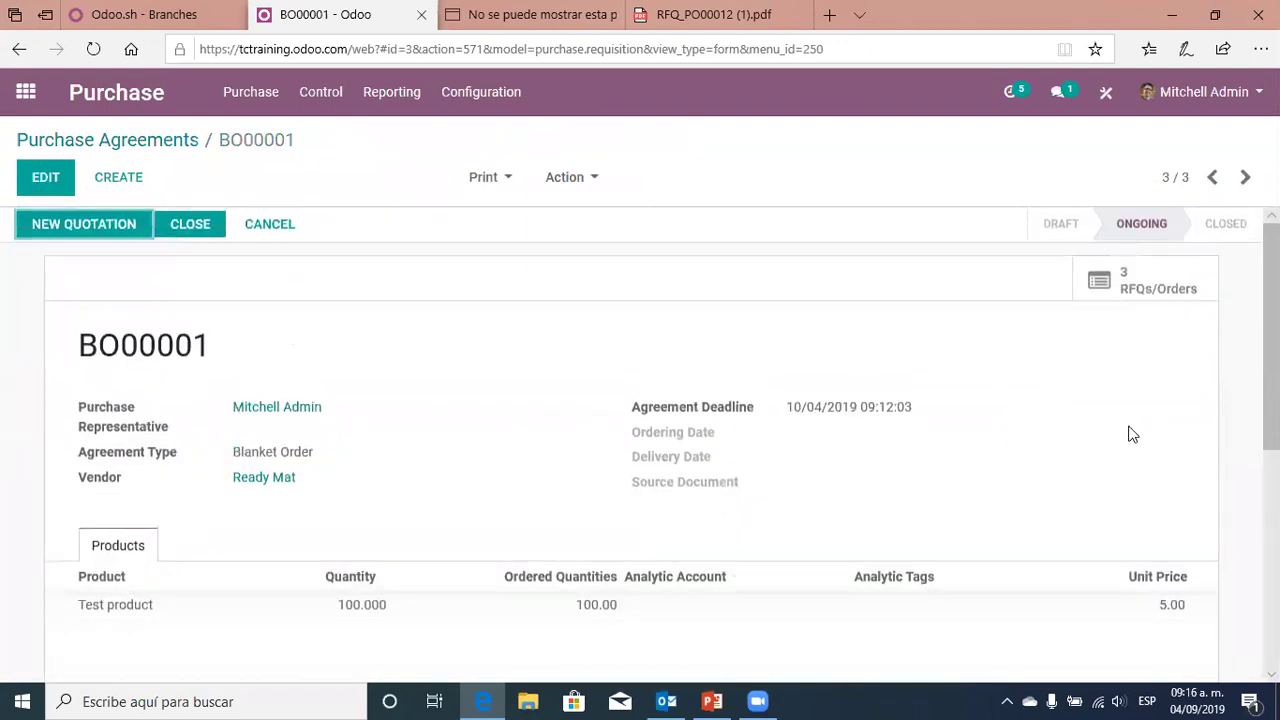
{"action": "scroll", "coordinate": [1181, 547], "scroll_direction": "down", "scroll_amount": 1}
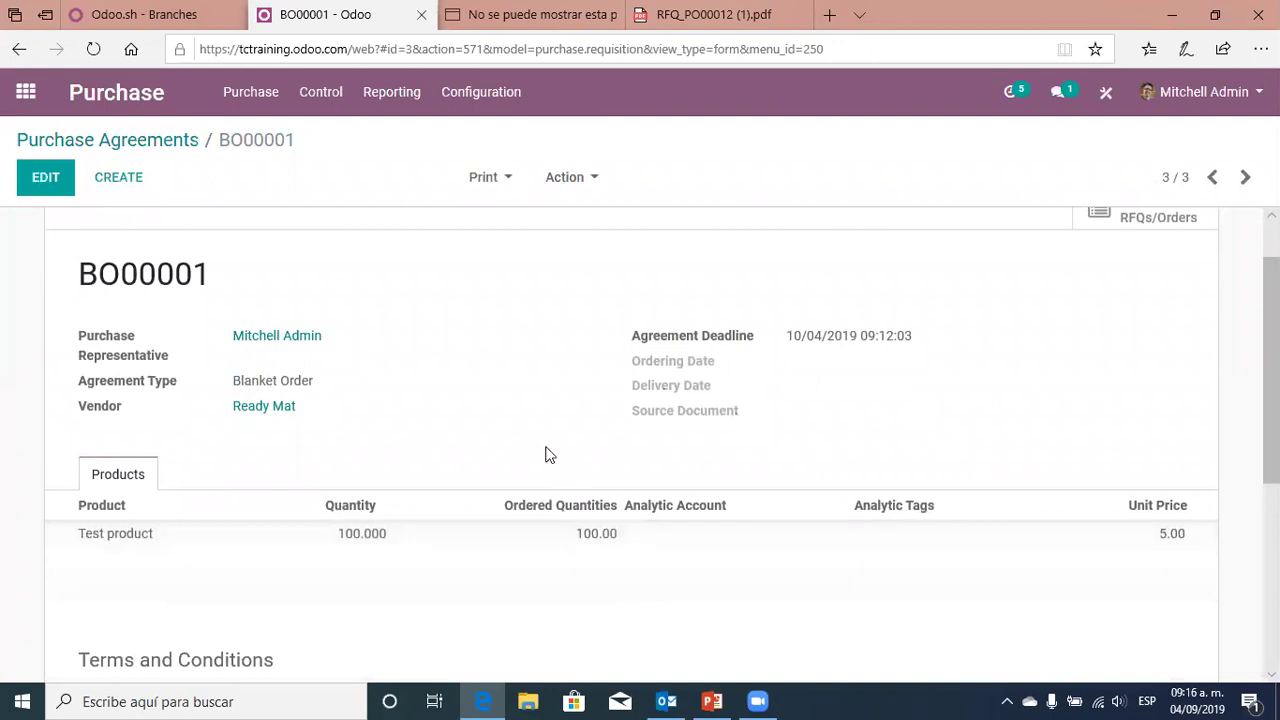
{"action": "scroll", "coordinate": [550, 455], "scroll_direction": "up", "scroll_amount": 2}
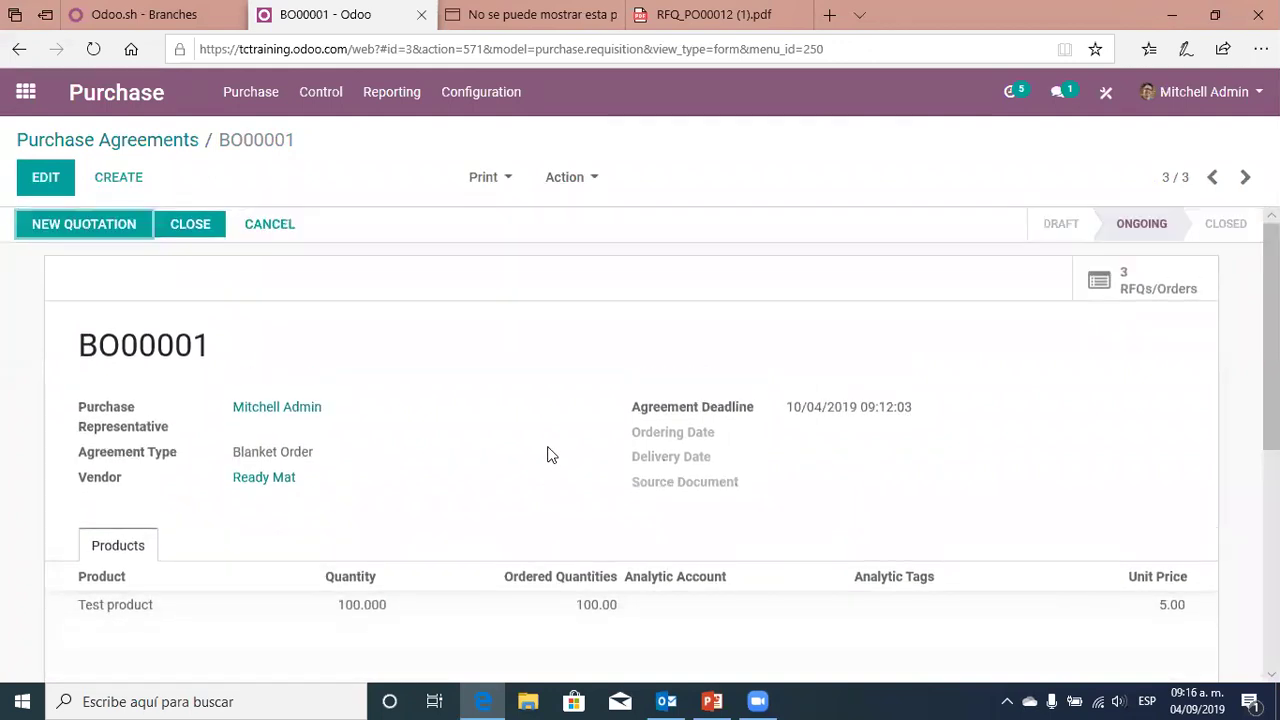
{"action": "left_click", "coordinate": [1141, 288]}
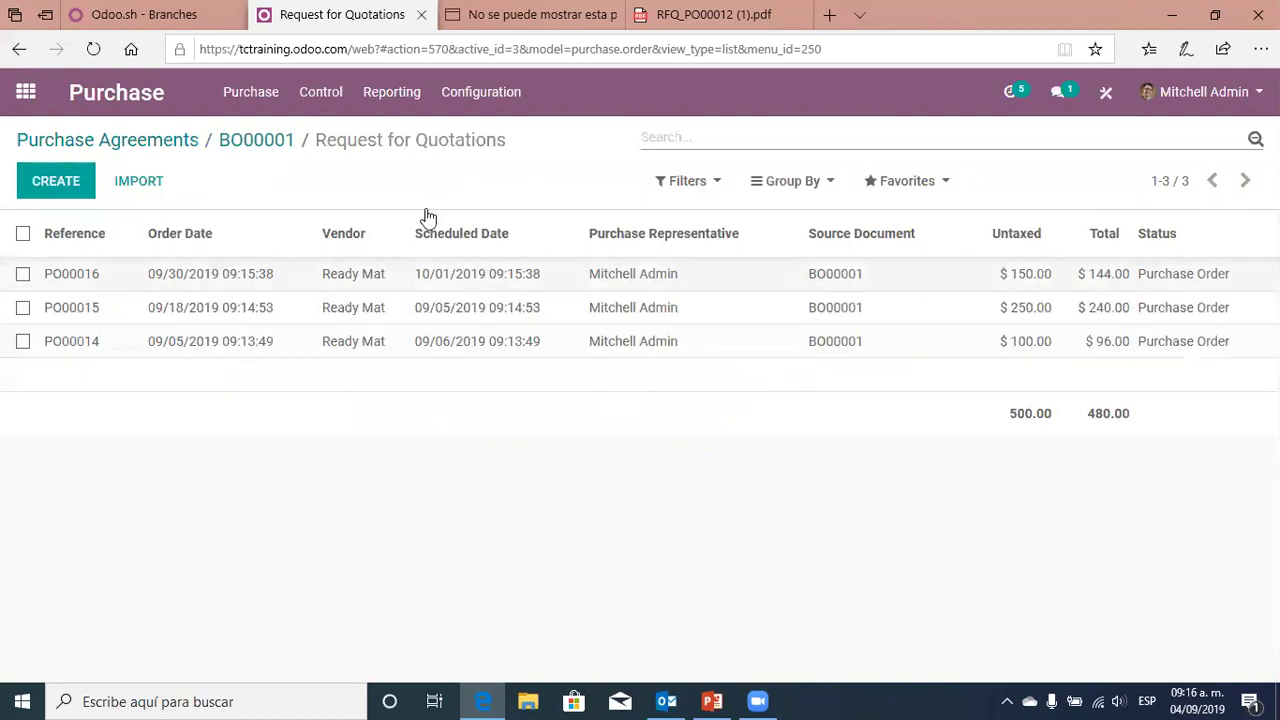
{"action": "left_click", "coordinate": [256, 142]}
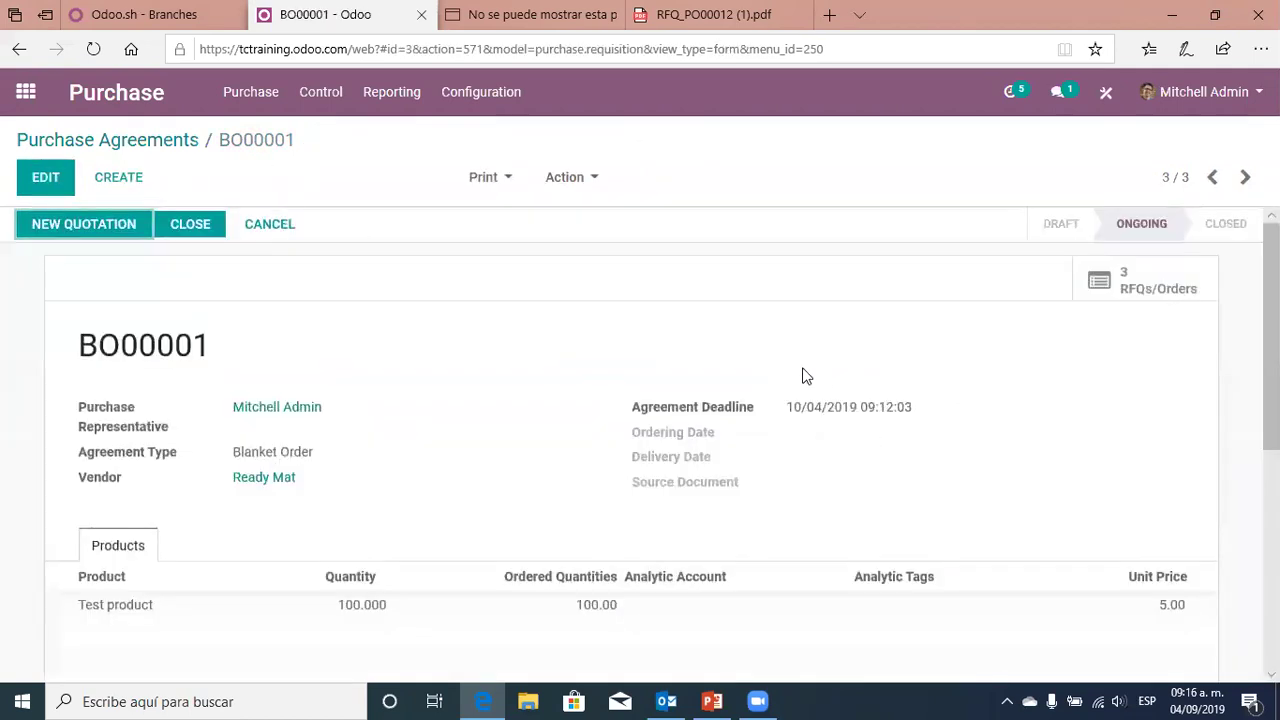
{"action": "left_click", "coordinate": [1136, 289]}
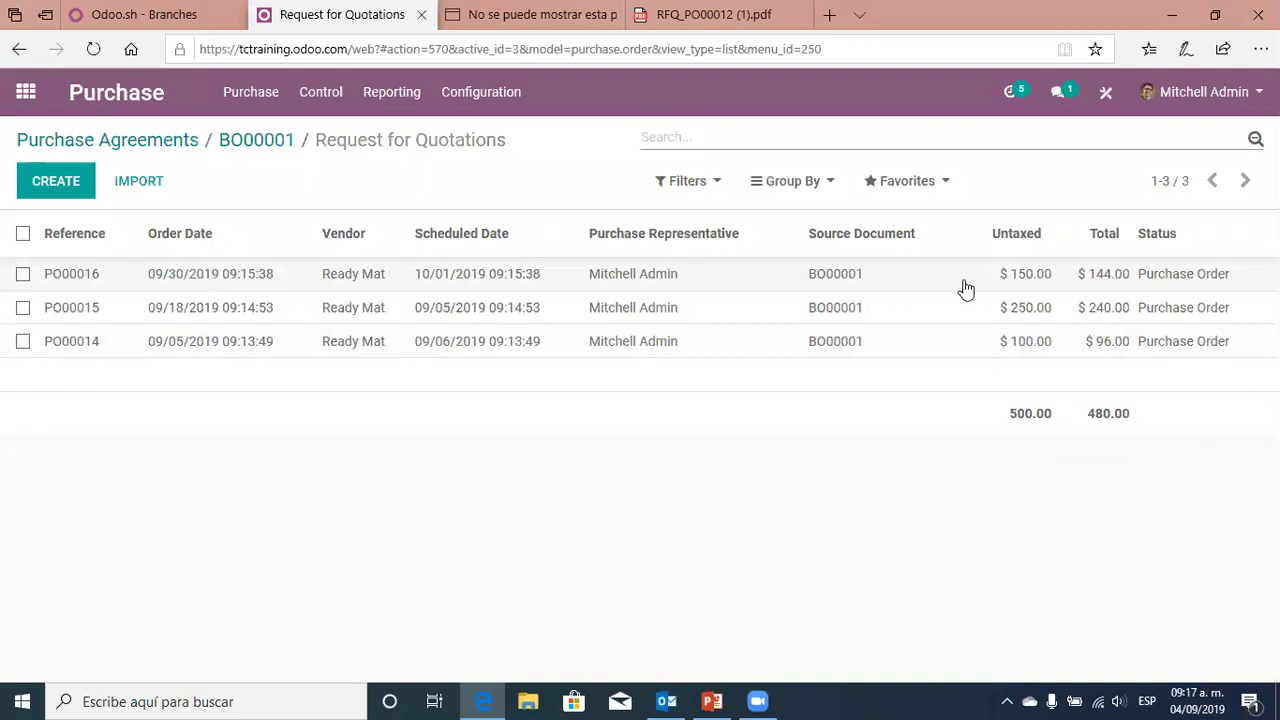
{"action": "left_click", "coordinate": [268, 143]}
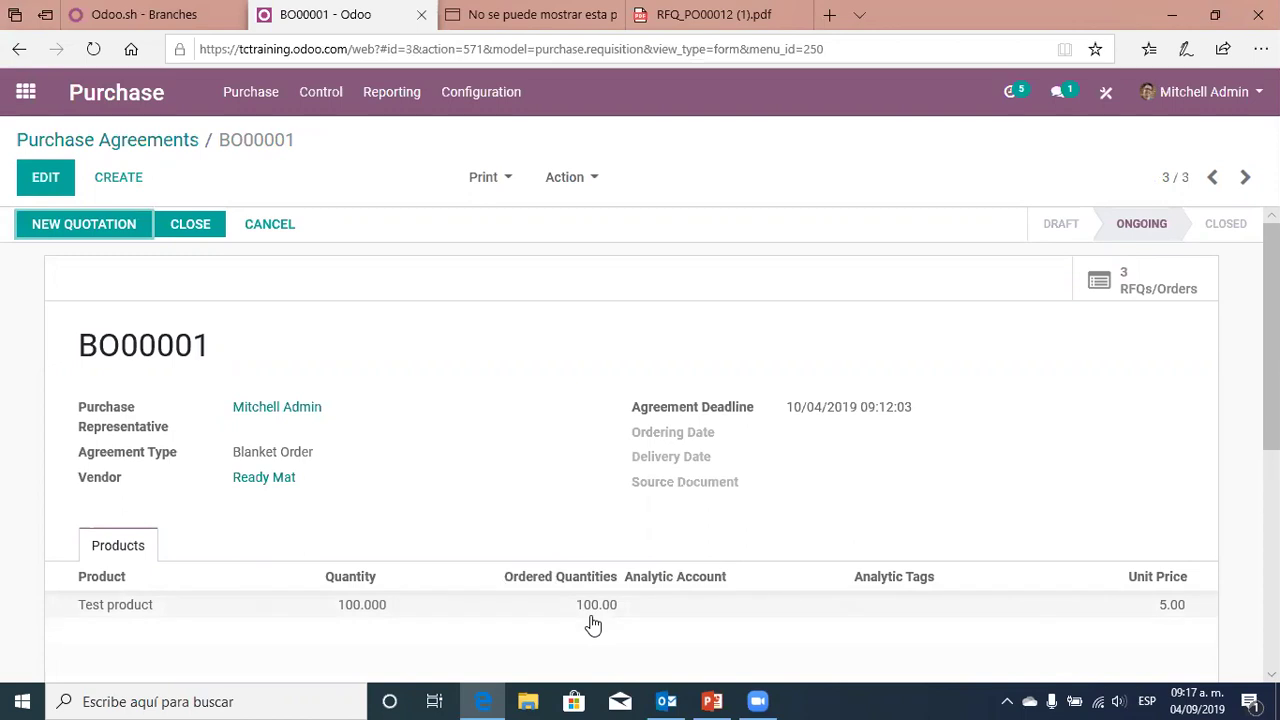
{"action": "left_click", "coordinate": [116, 107]}
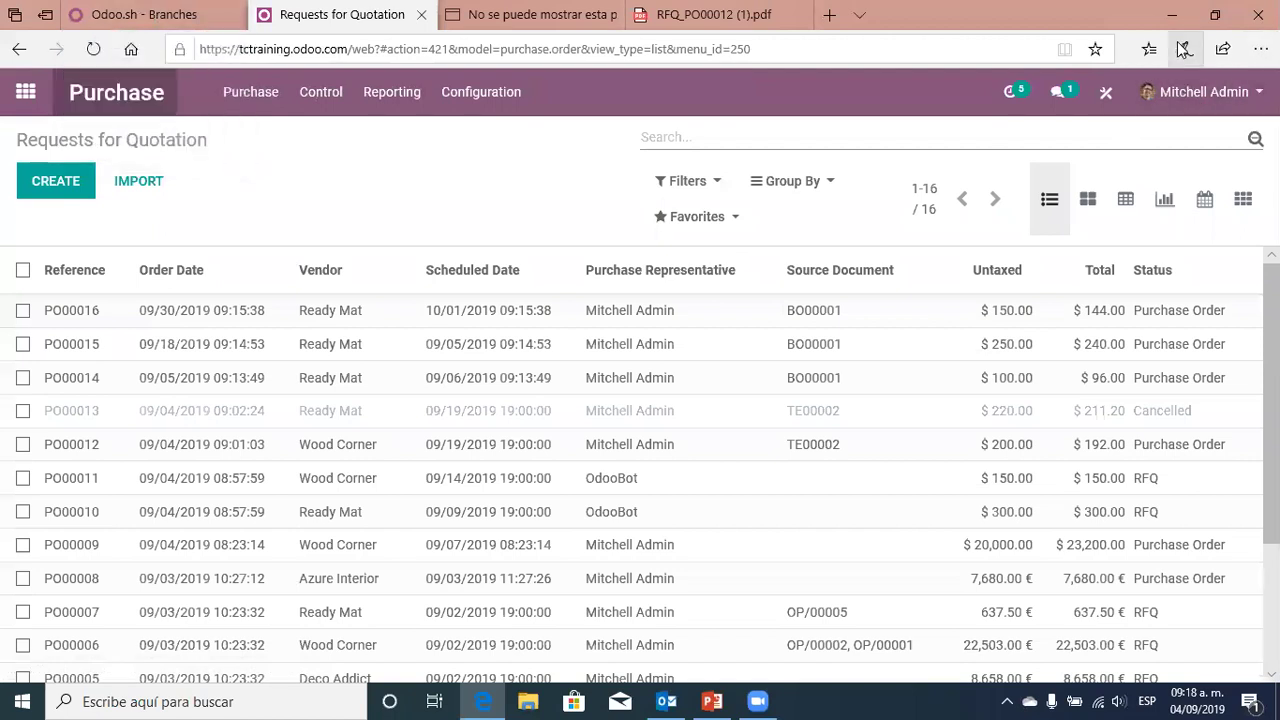
Load the Odoo All Courses favorite in the browser page showing the Zoom error and open the Purchase course
{"action": "left_click", "coordinate": [450, 26]}
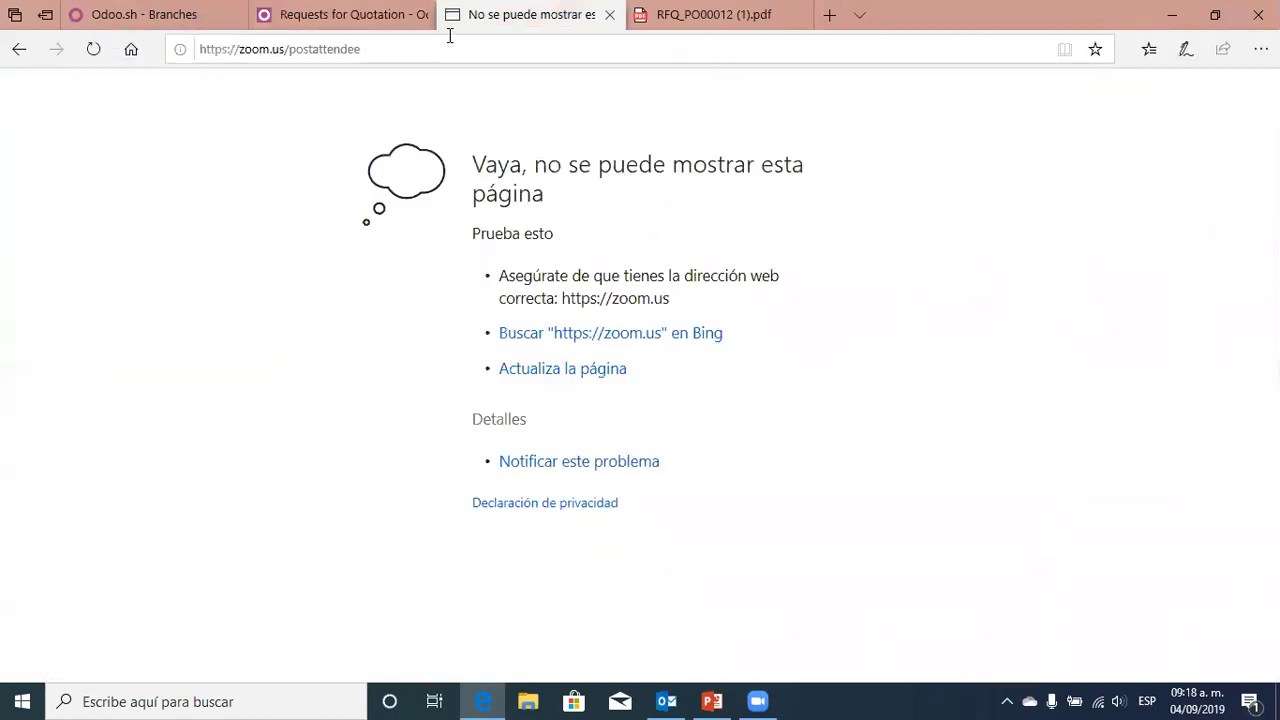
{"action": "left_click", "coordinate": [1150, 52]}
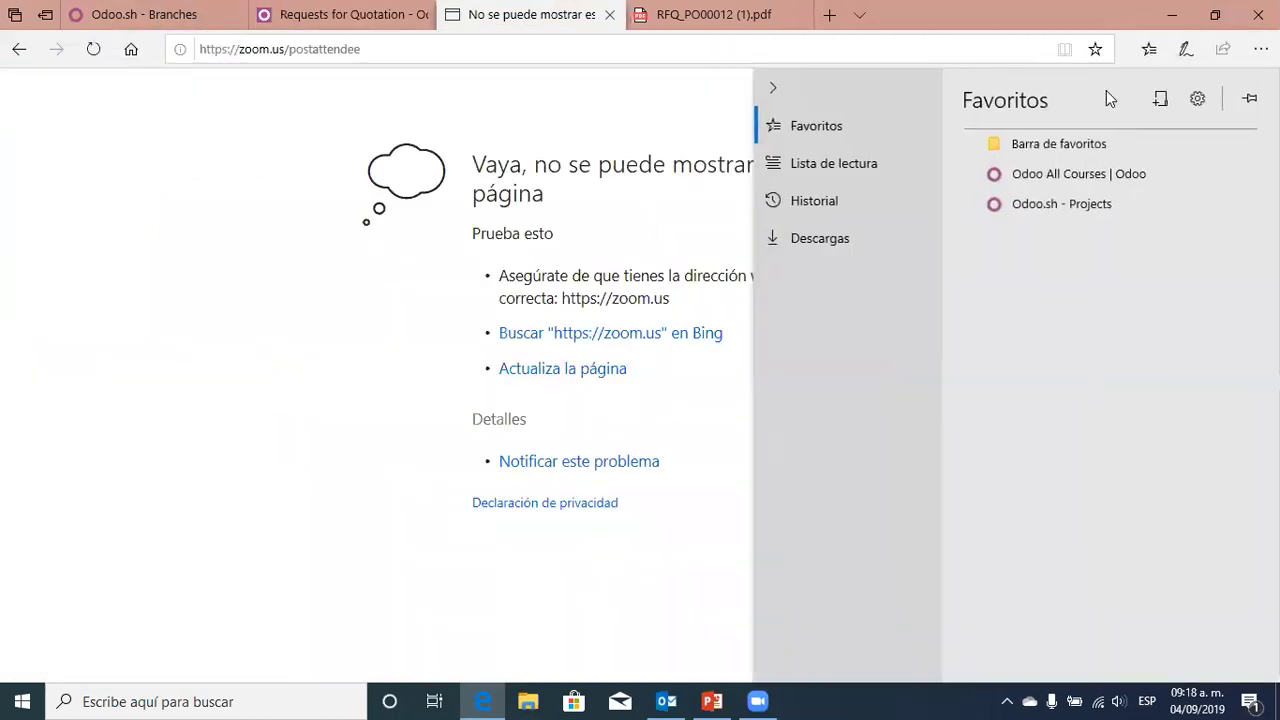
{"action": "left_click", "coordinate": [1068, 178]}
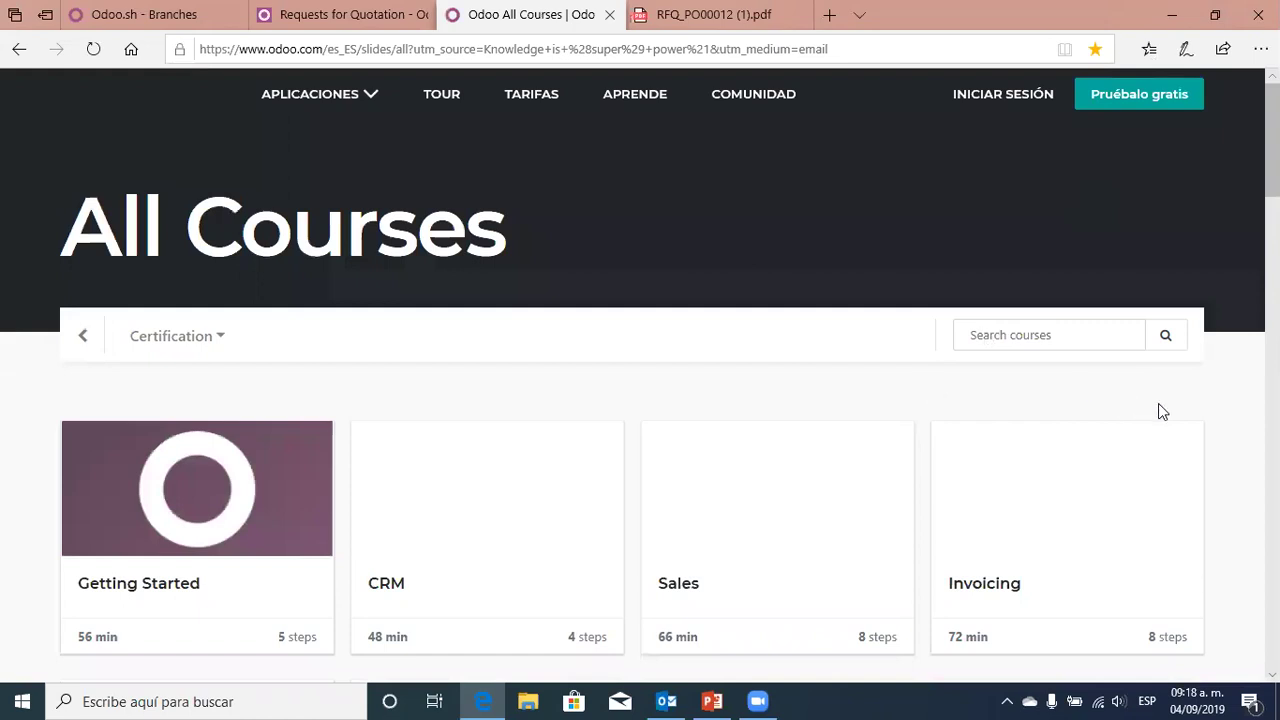
{"action": "scroll", "coordinate": [1184, 417], "scroll_direction": "down", "scroll_amount": 1}
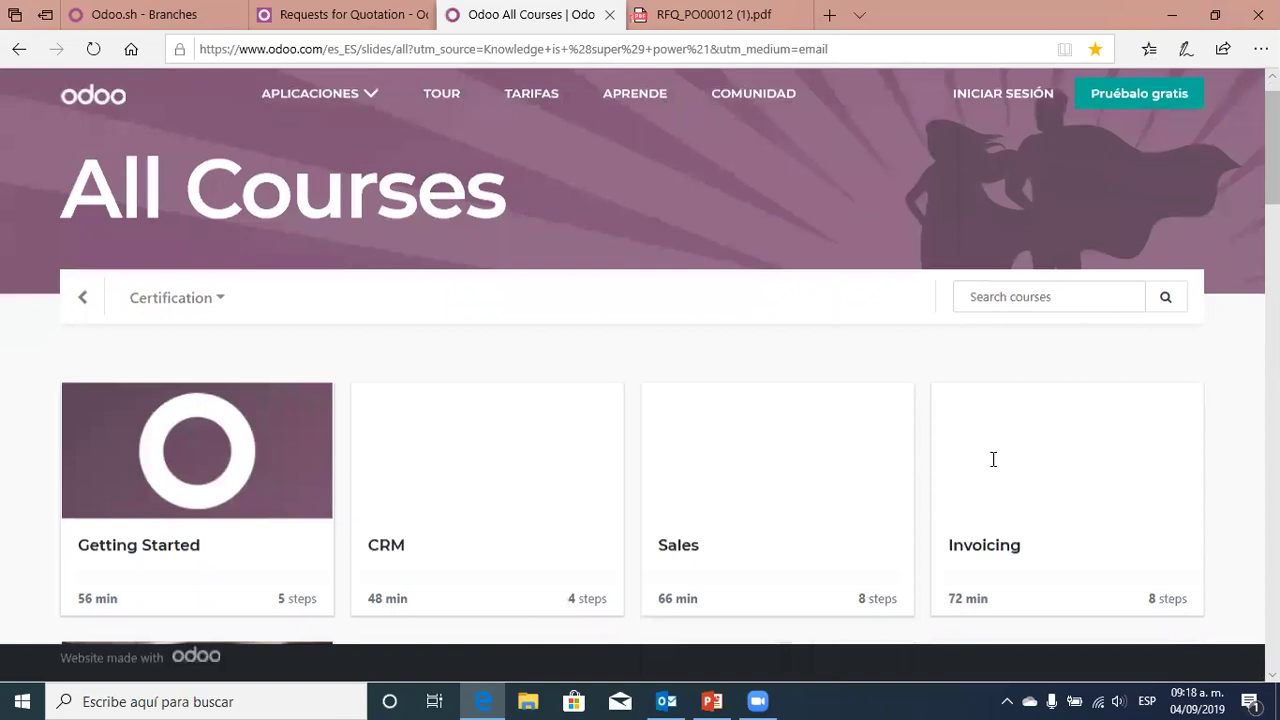
{"action": "scroll", "coordinate": [694, 471], "scroll_direction": "down", "scroll_amount": 2}
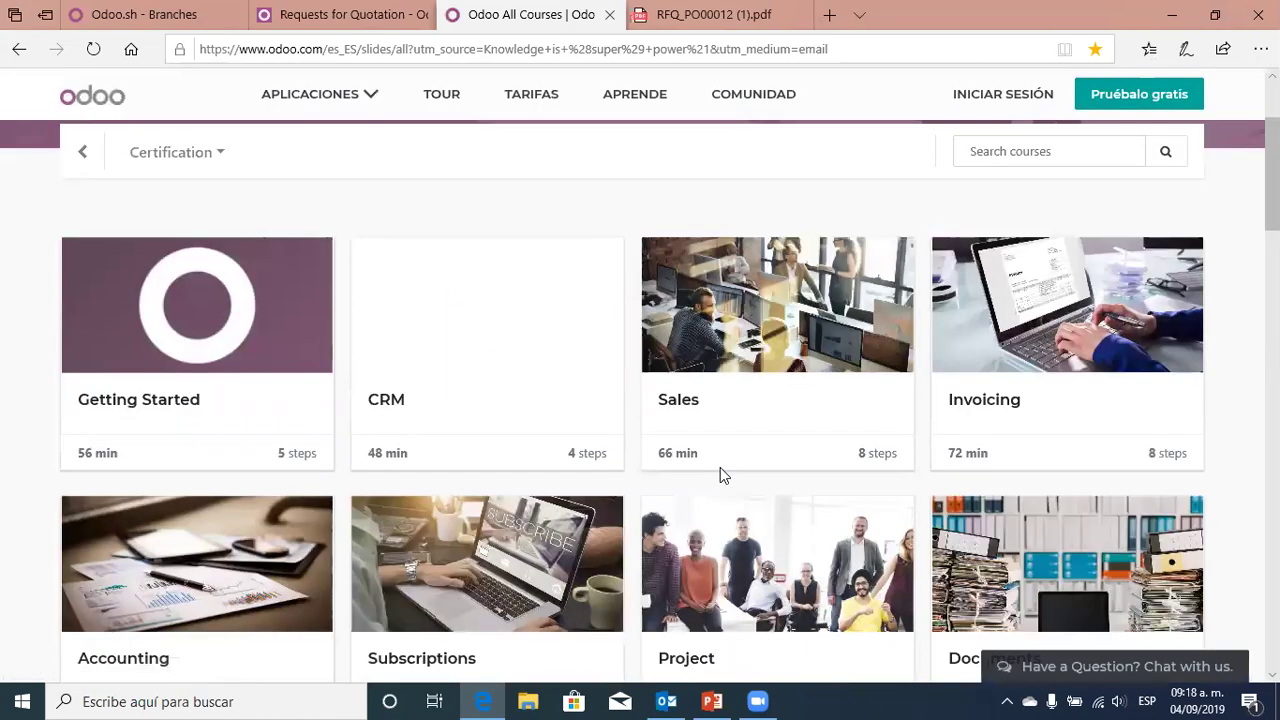
{"action": "scroll", "coordinate": [150, 390], "scroll_direction": "down", "scroll_amount": 2}
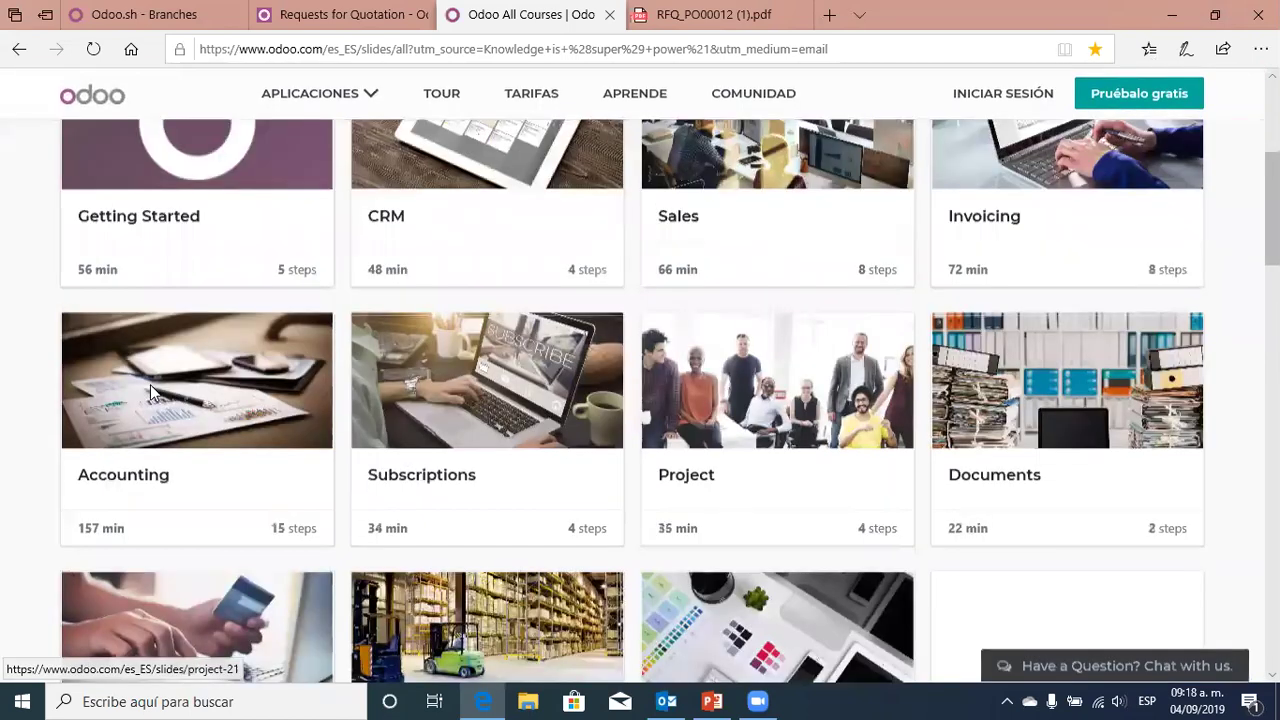
{"action": "scroll", "coordinate": [491, 463], "scroll_direction": "down", "scroll_amount": 3}
{"action": "left_click", "coordinate": [491, 463]}
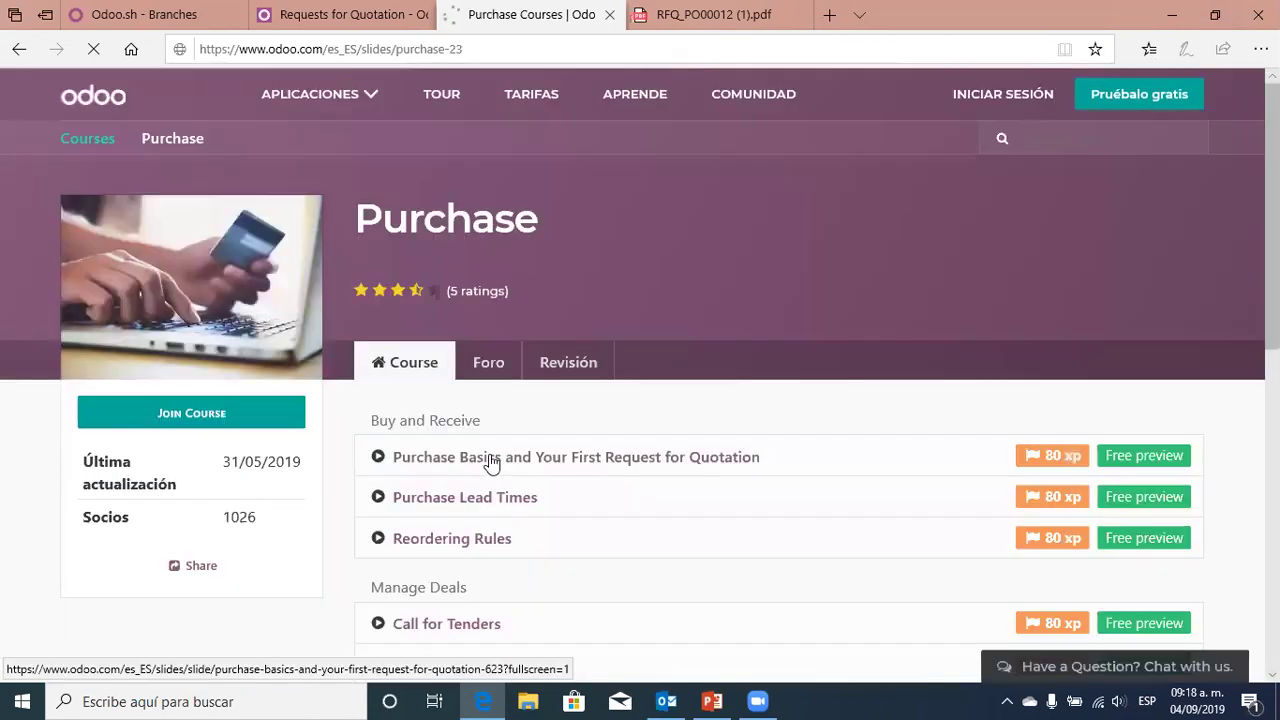
Open the Purchase Basics and Your First Request for Quotation lesson, exit its fullscreen view and read the quiz questions
{"action": "left_click", "coordinate": [491, 462]}
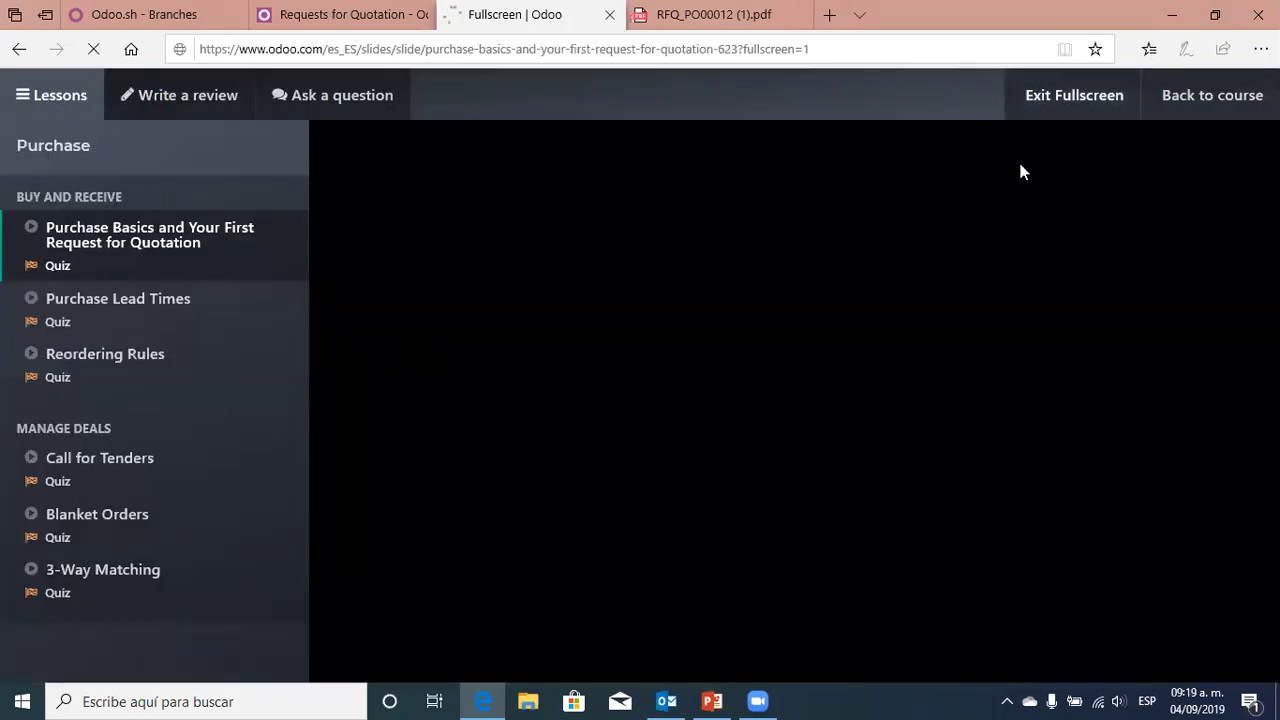
{"action": "left_click", "coordinate": [1068, 99]}
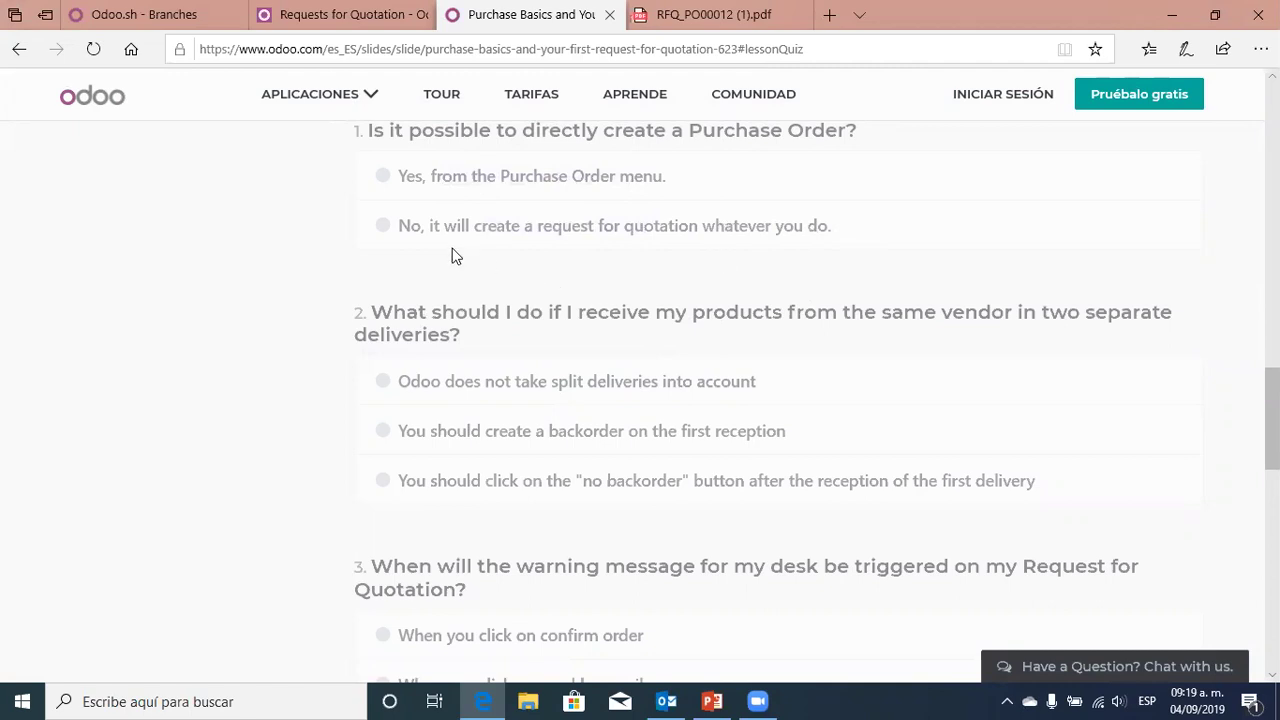
{"action": "scroll", "coordinate": [480, 250], "scroll_direction": "down", "scroll_amount": 1}
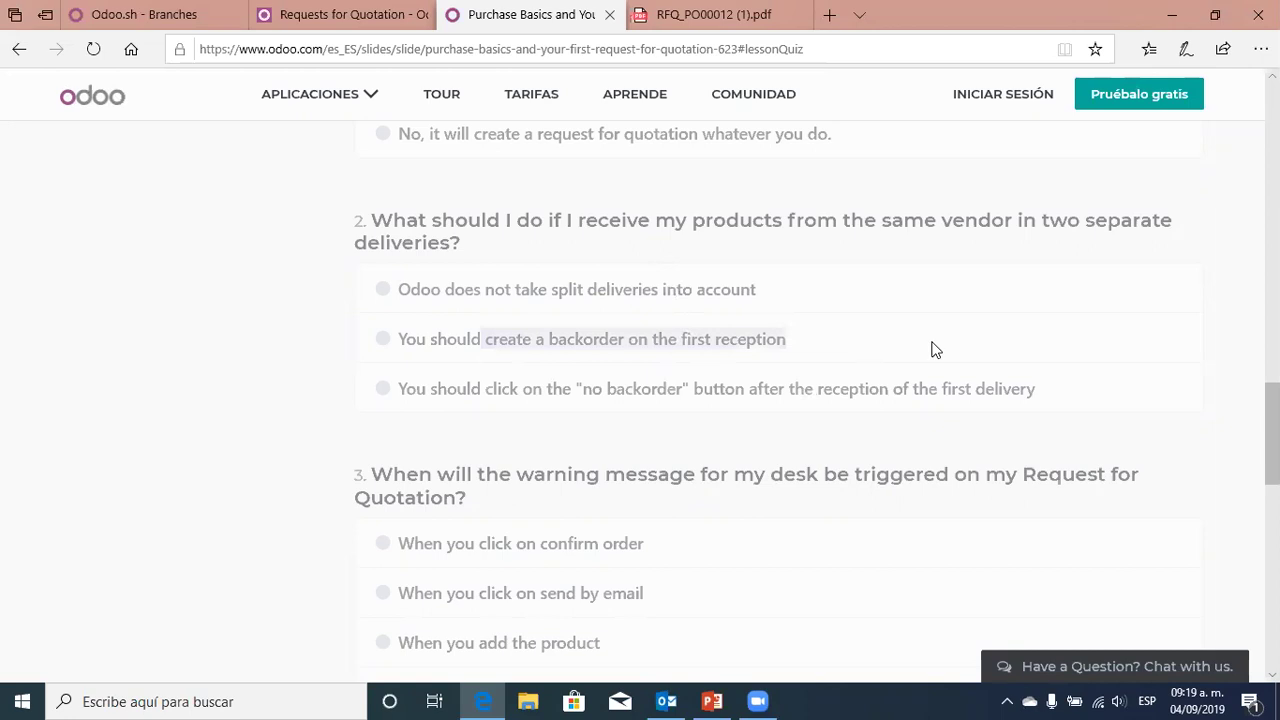
{"action": "scroll", "coordinate": [810, 378], "scroll_direction": "down", "scroll_amount": 1}
{"action": "scroll", "coordinate": [810, 378], "scroll_direction": "down", "scroll_amount": 2}
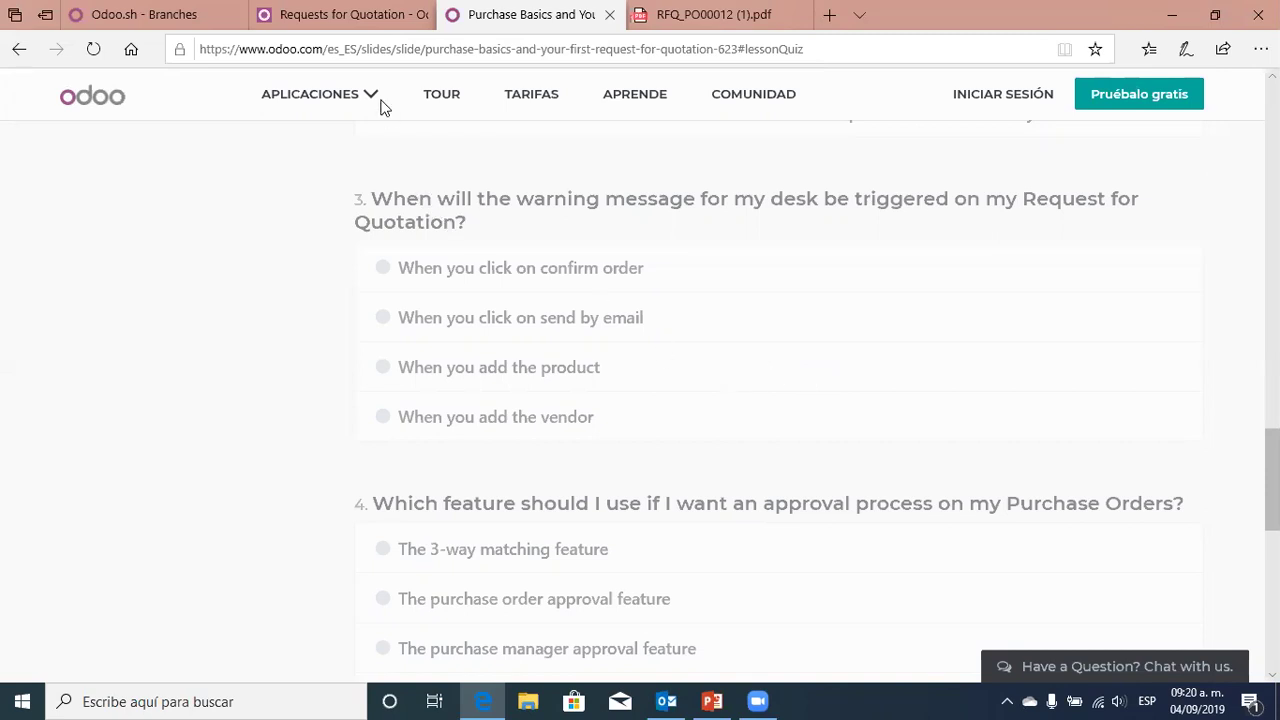
Start a new request for quotation in Odoo Purchase with Wood Corner as vendor and acknowledge the vendor warning
{"action": "left_click", "coordinate": [340, 16]}
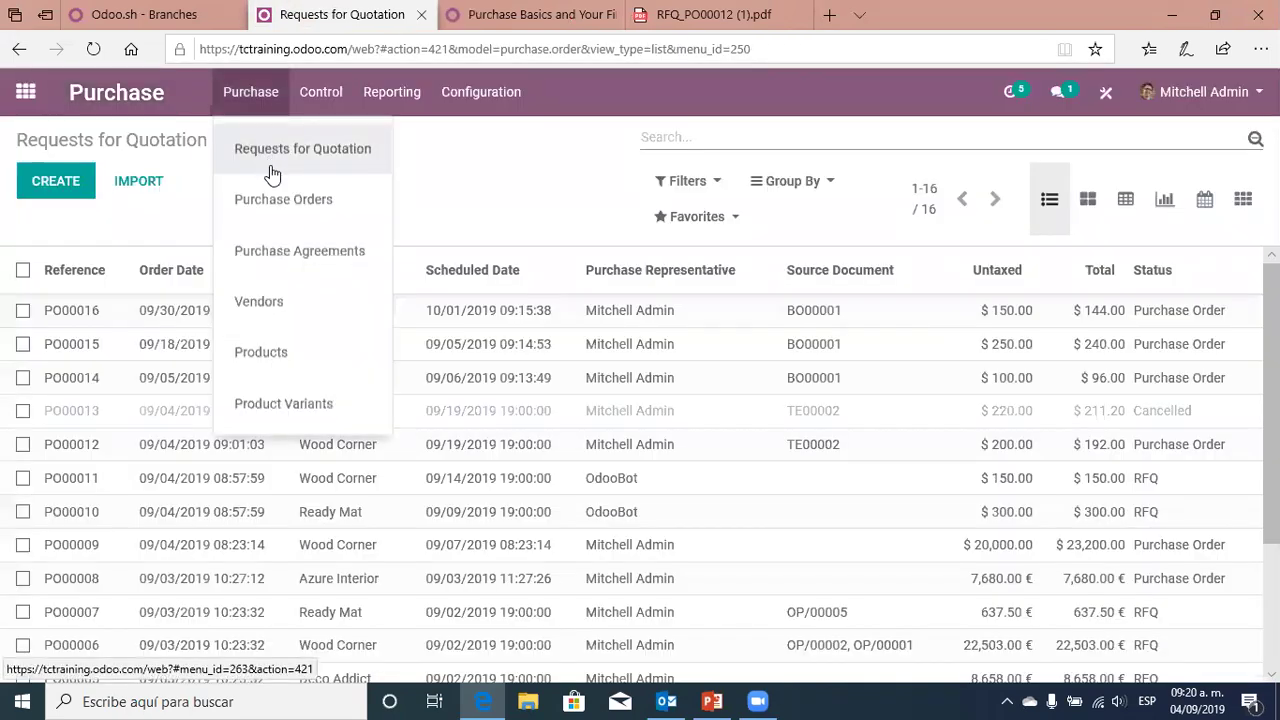
{"action": "left_click", "coordinate": [277, 162]}
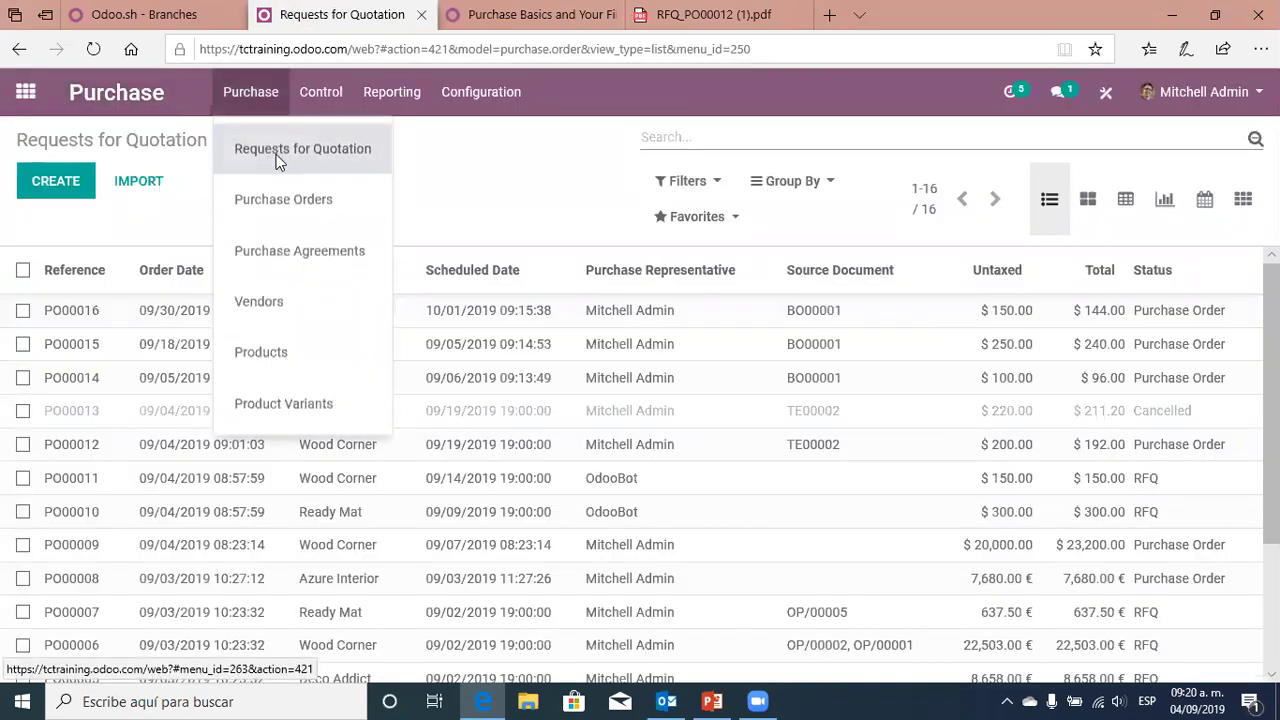
{"action": "left_click", "coordinate": [70, 196]}
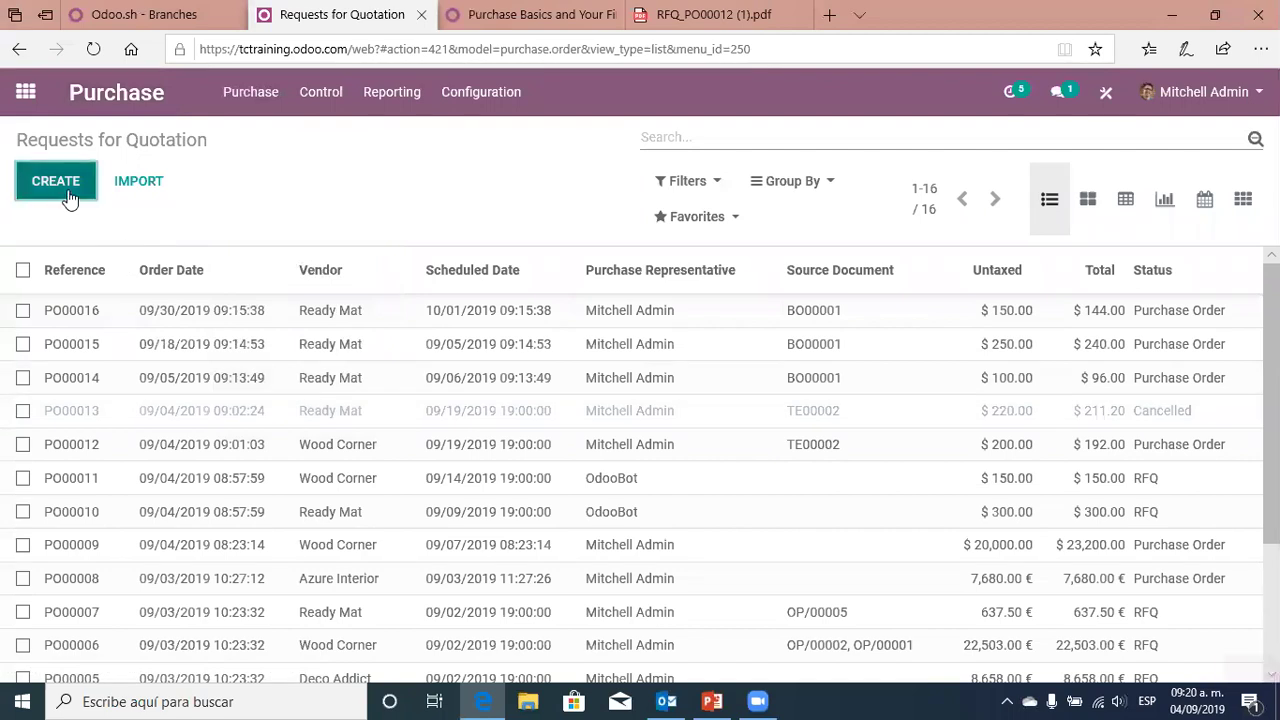
{"action": "left_click", "coordinate": [306, 394]}
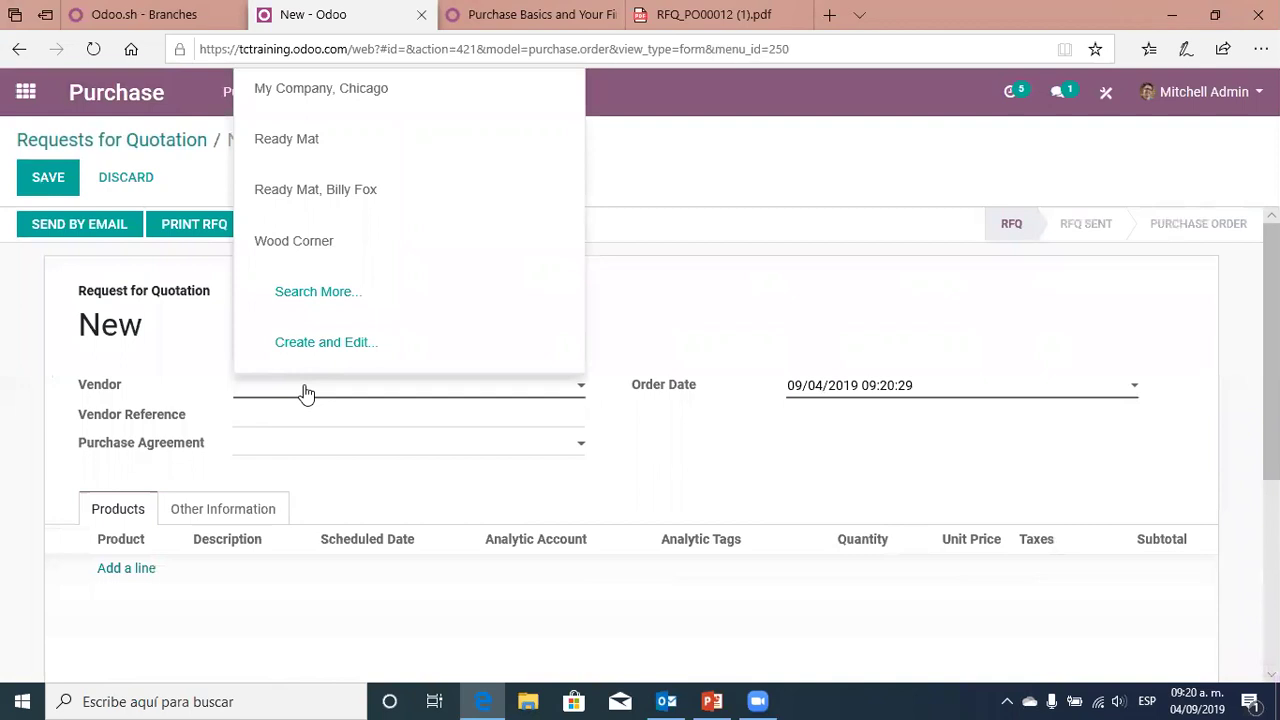
{"action": "left_click", "coordinate": [302, 244]}
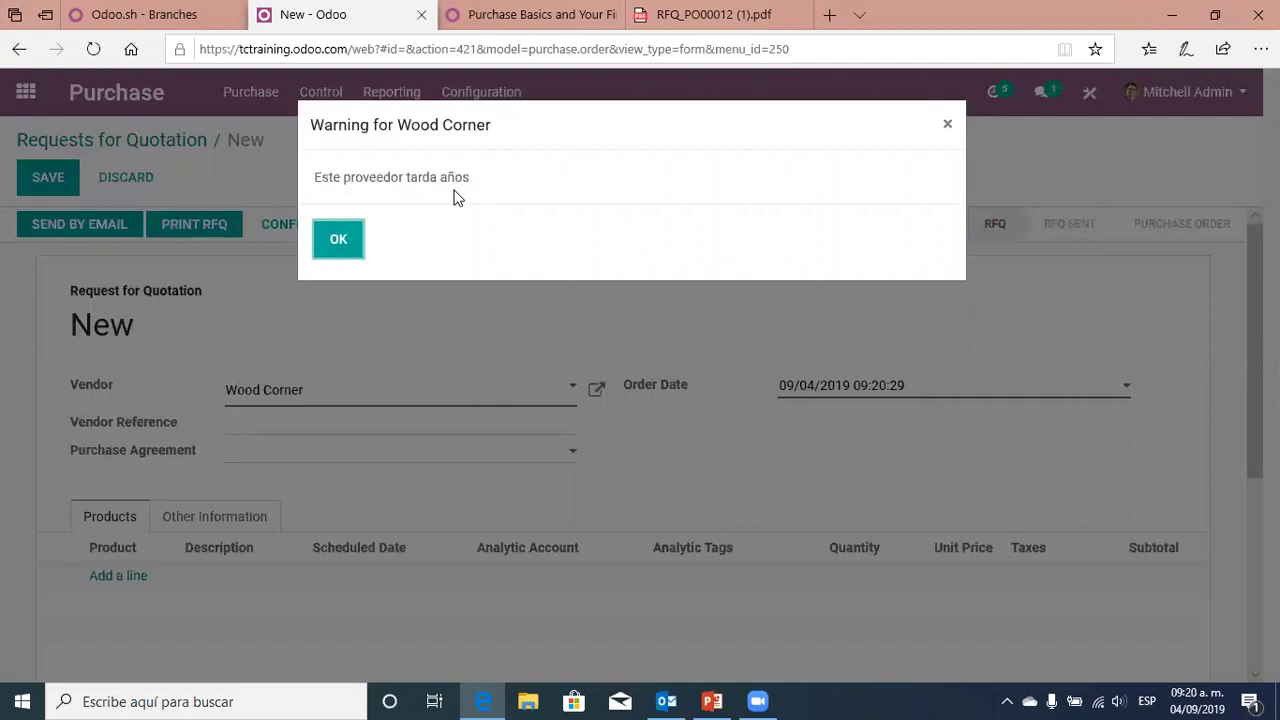
{"action": "key", "text": "Return"}
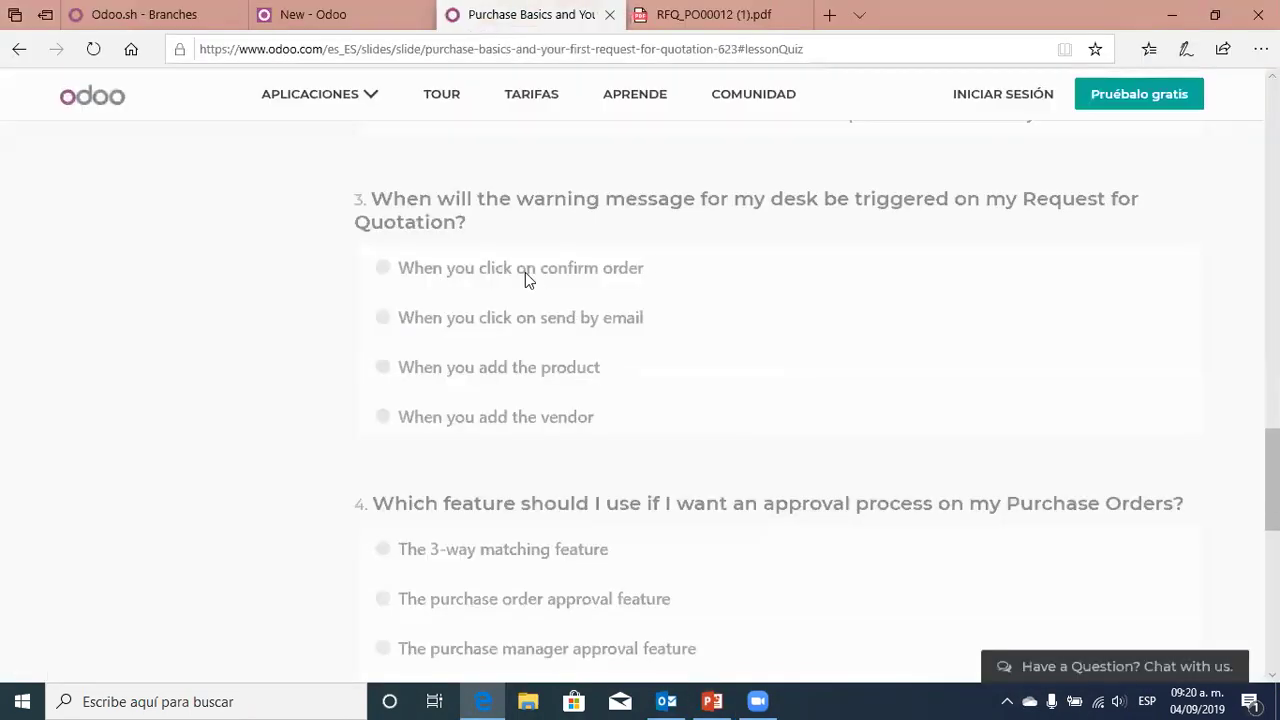
Examine the lesson's remaining quiz questions and the comments about when the desk warning message is triggered
{"action": "scroll", "coordinate": [525, 272], "scroll_direction": "down", "scroll_amount": 3}
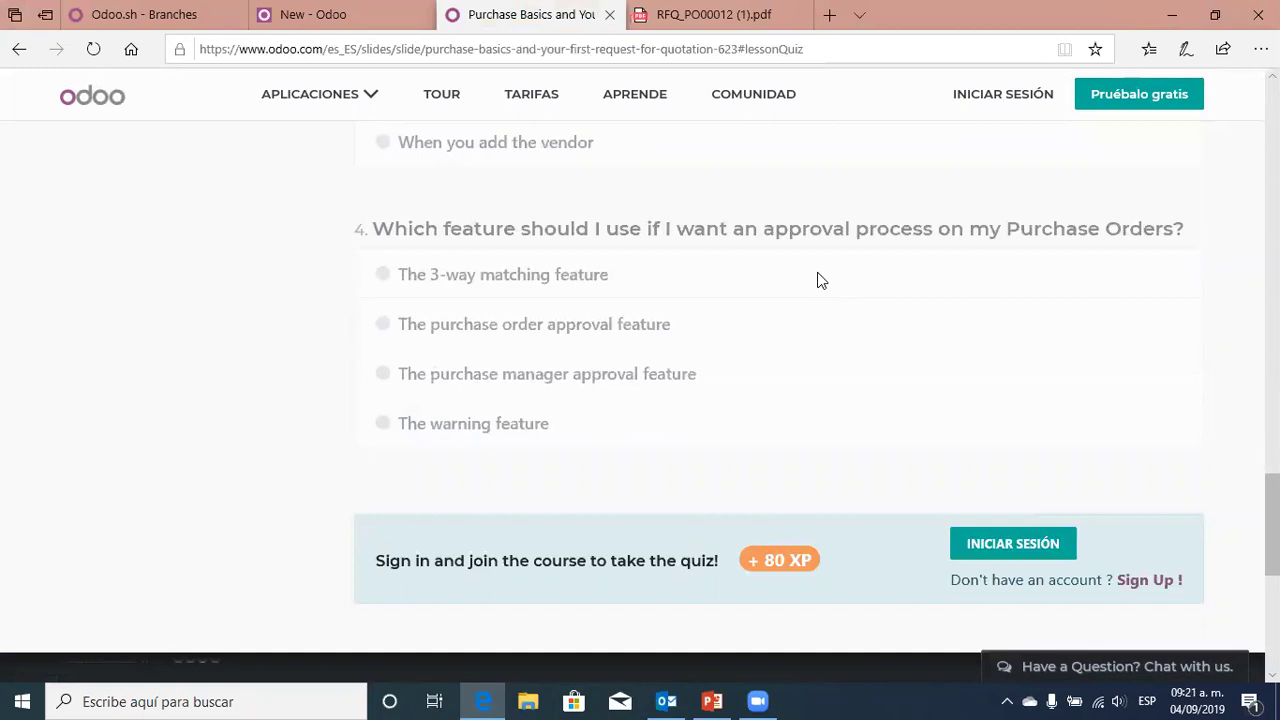
{"action": "scroll", "coordinate": [855, 363], "scroll_direction": "up", "scroll_amount": 3}
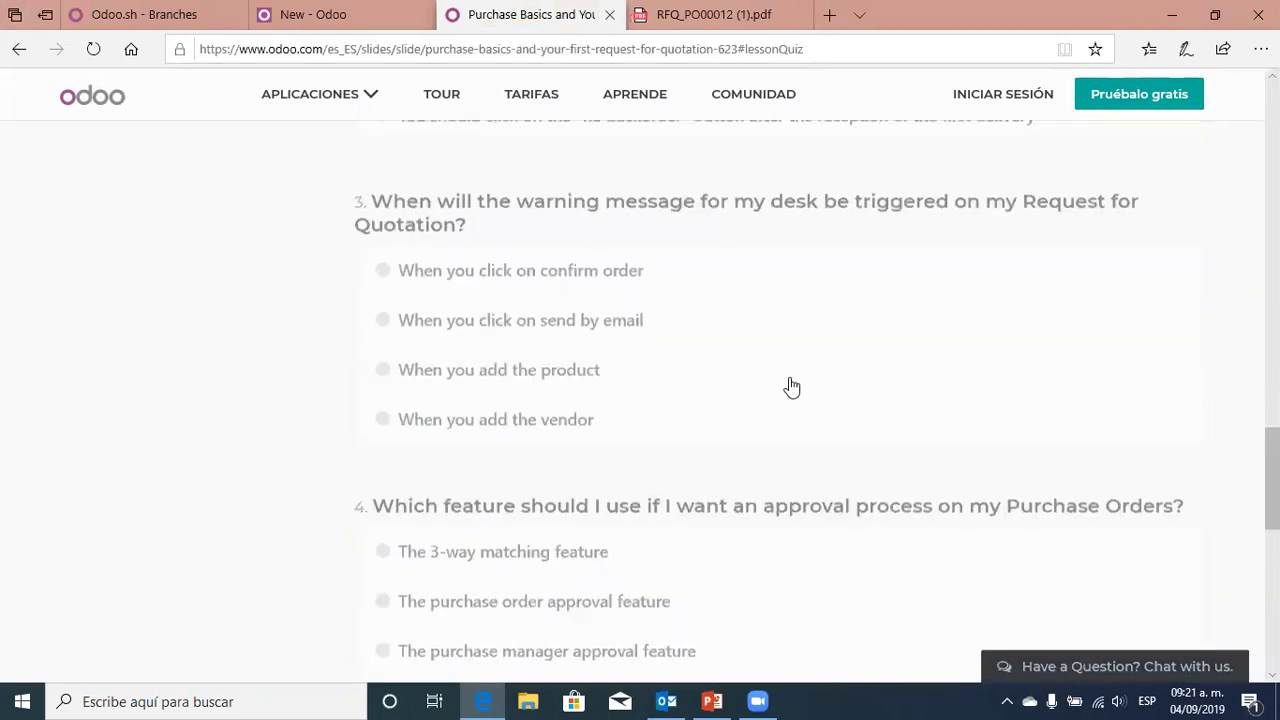
{"action": "scroll", "coordinate": [791, 386], "scroll_direction": "up", "scroll_amount": 5}
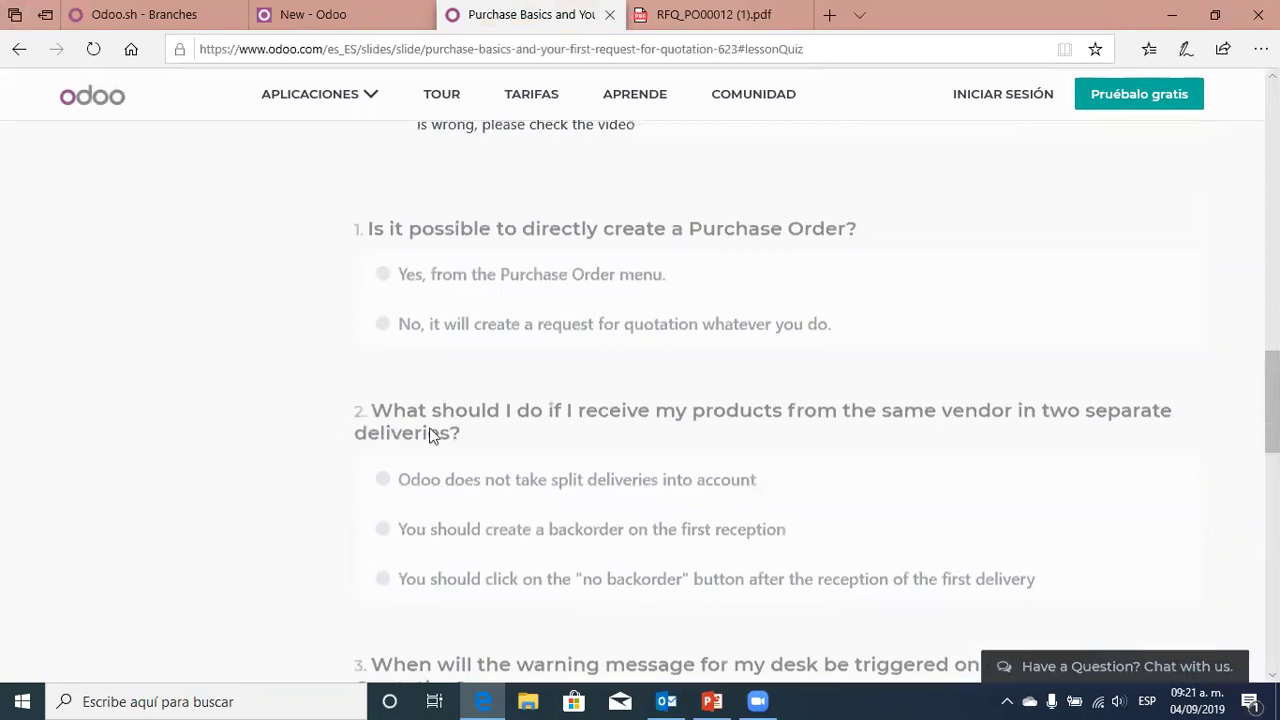
{"action": "scroll", "coordinate": [450, 438], "scroll_direction": "up", "scroll_amount": 15}
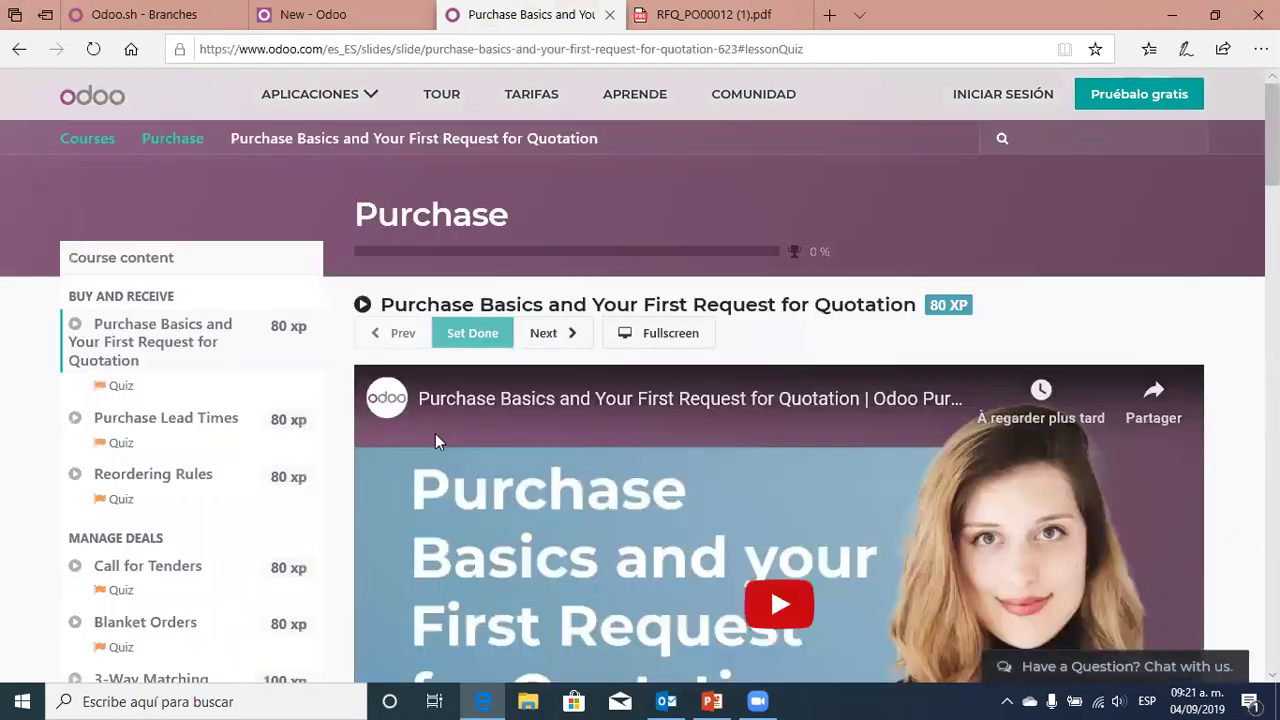
{"action": "scroll", "coordinate": [435, 433], "scroll_direction": "down", "scroll_amount": 15}
{"action": "scroll", "coordinate": [408, 366], "scroll_direction": "up", "scroll_amount": 2}
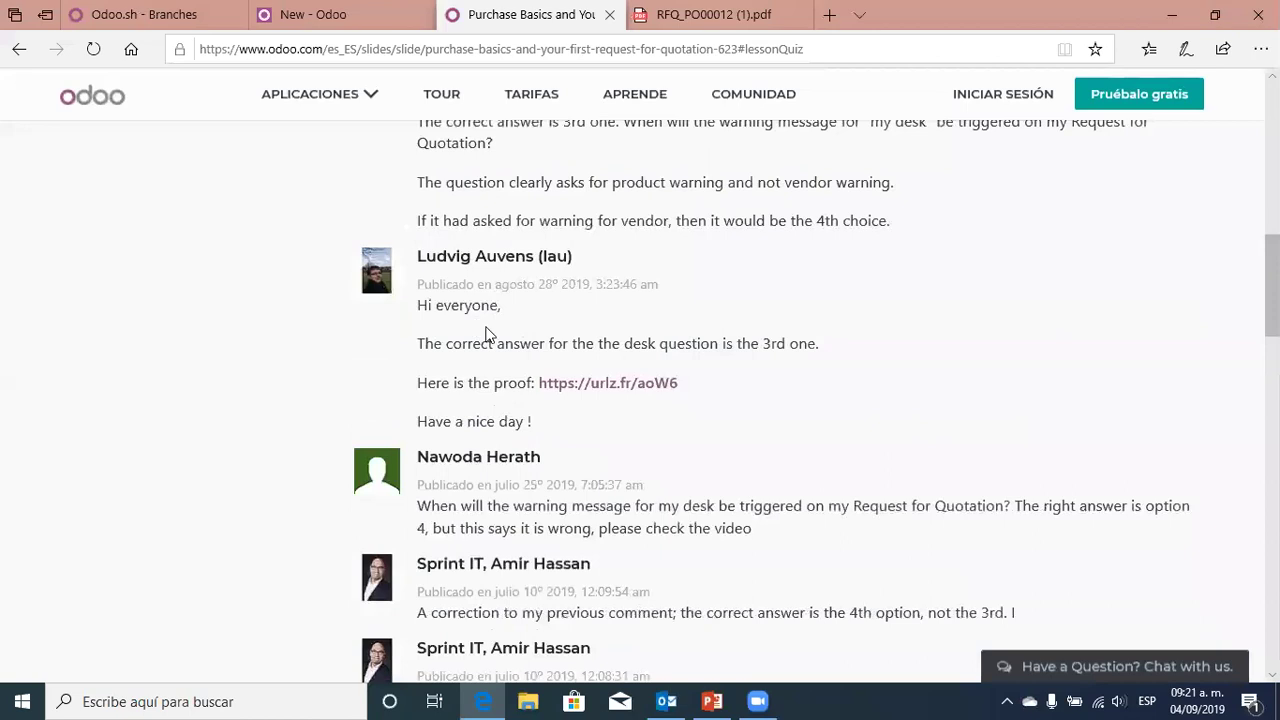
{"action": "scroll", "coordinate": [487, 334], "scroll_direction": "up", "scroll_amount": 2}
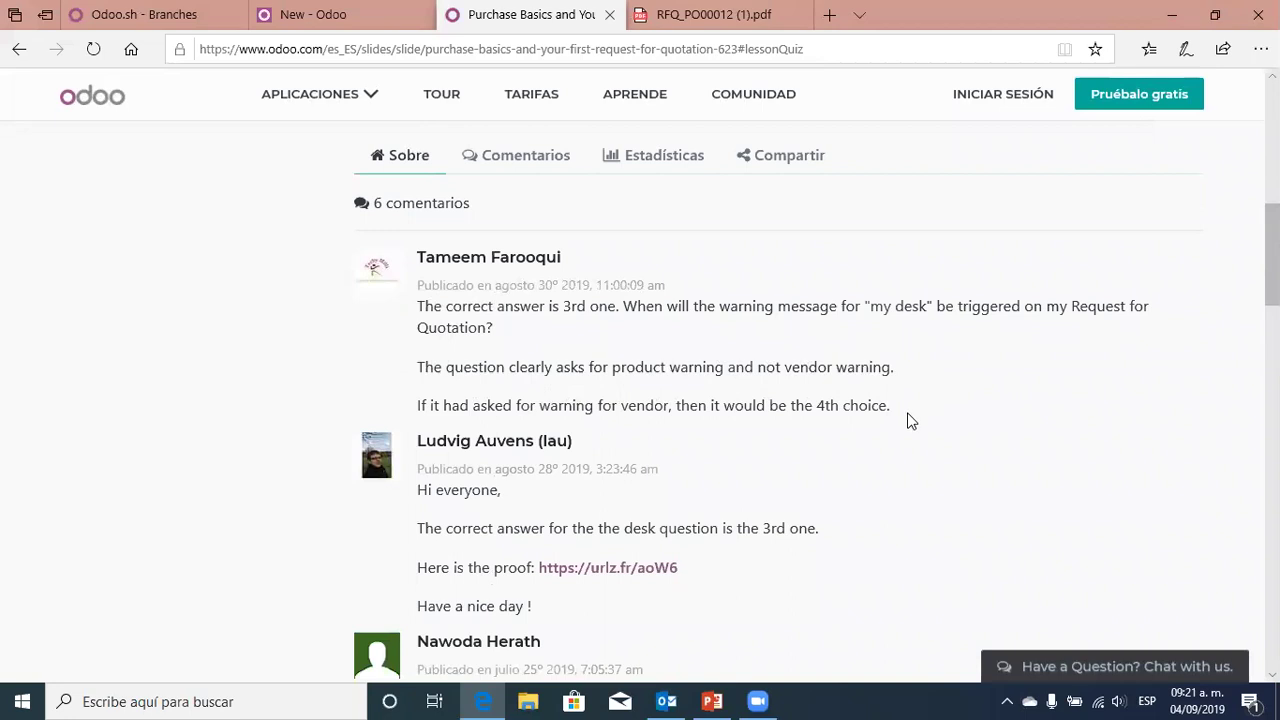
{"action": "scroll", "coordinate": [911, 421], "scroll_direction": "down", "scroll_amount": 3}
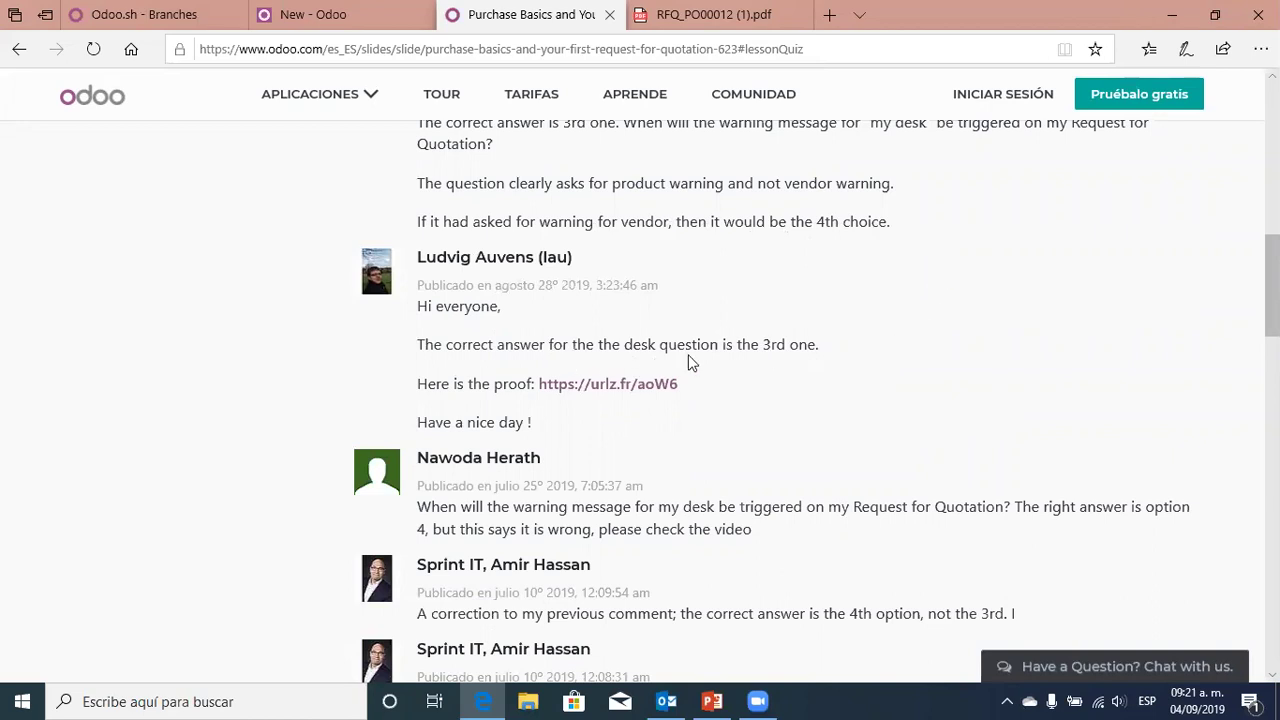
{"action": "scroll", "coordinate": [870, 362], "scroll_direction": "down", "scroll_amount": 1}
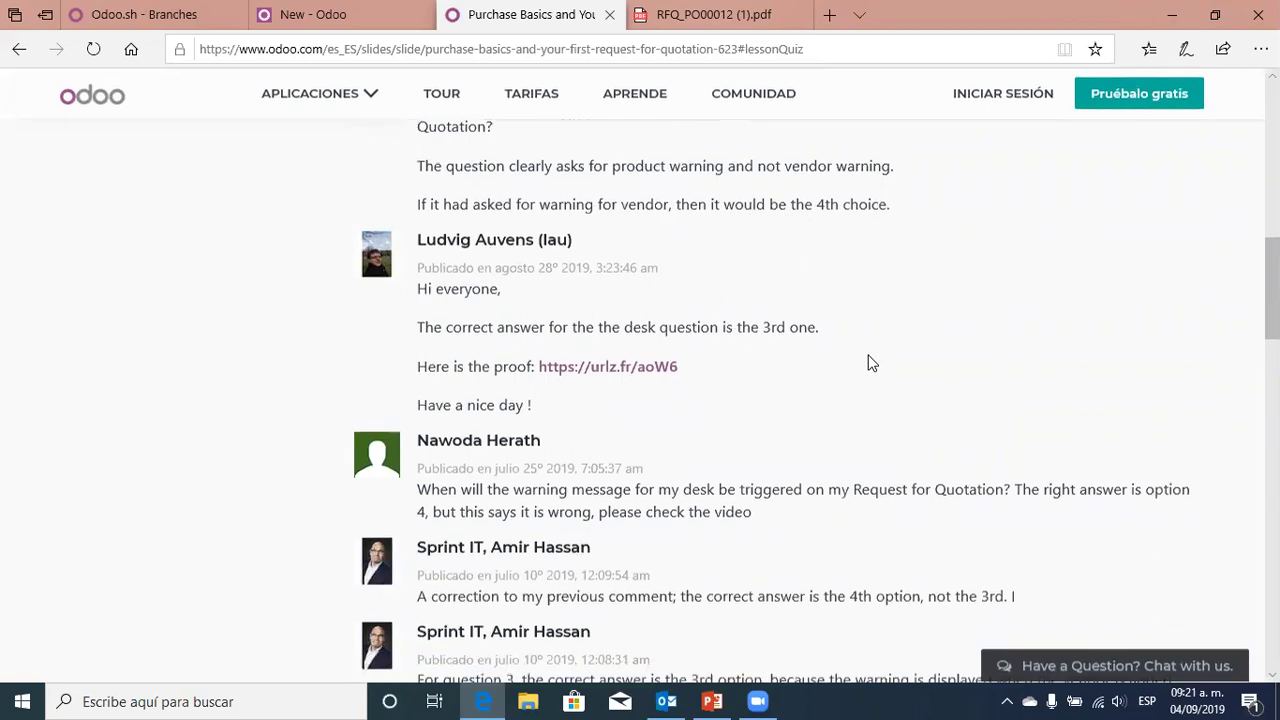
{"action": "scroll", "coordinate": [800, 371], "scroll_direction": "down", "scroll_amount": 1}
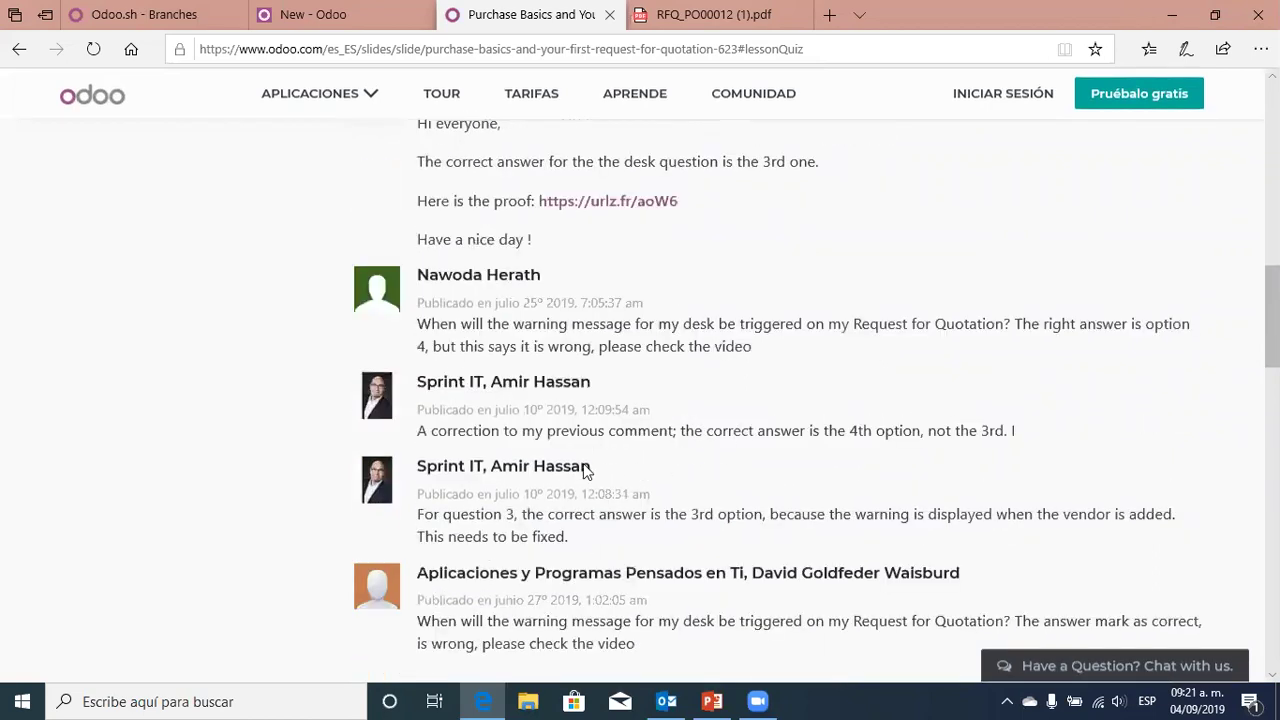
{"action": "scroll", "coordinate": [465, 468], "scroll_direction": "down", "scroll_amount": 9}
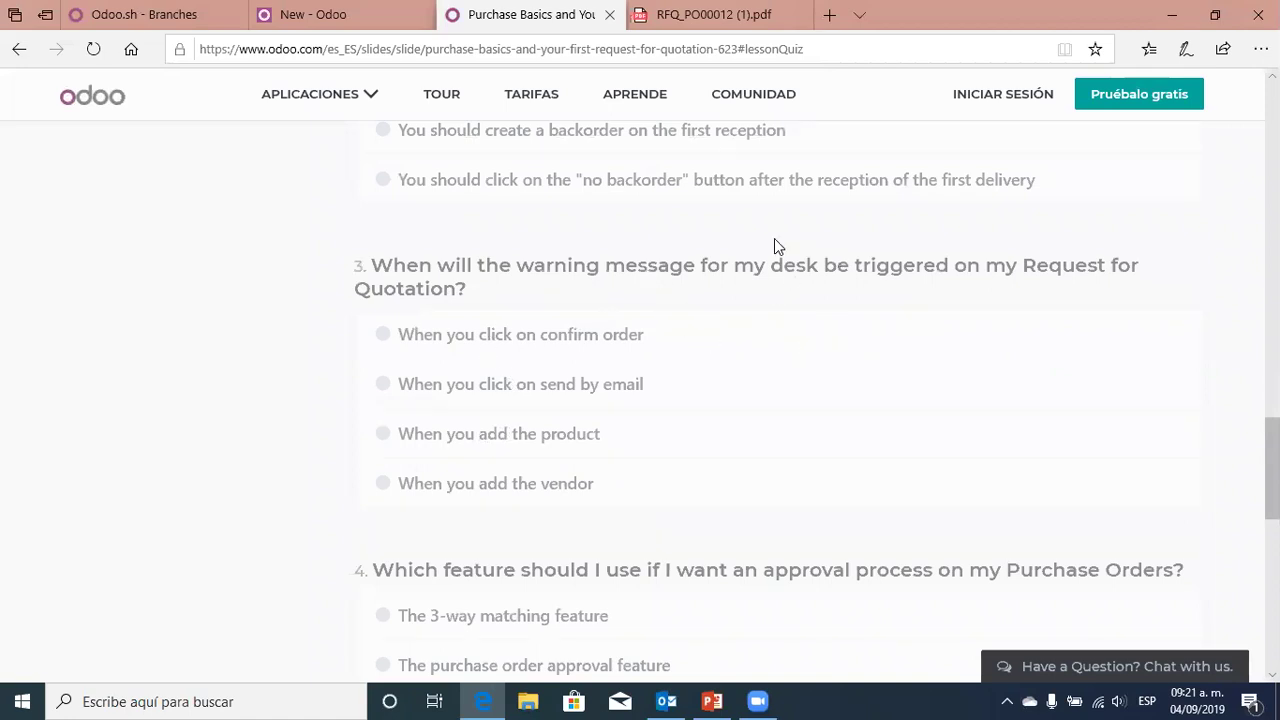
Highlight quiz question 3 about the desk warning message and review its answer about adding the vendor
{"action": "left_click_drag", "start_coordinate": [493, 265], "coordinate": [519, 296]}
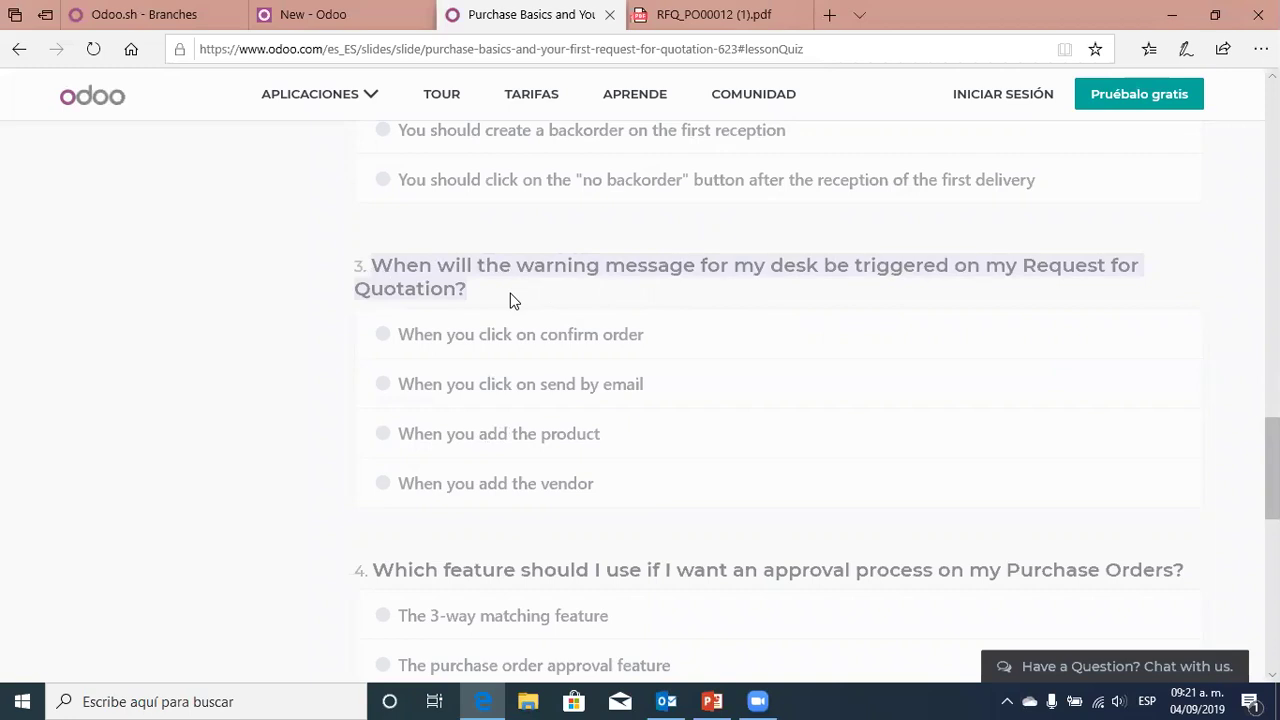
{"action": "left_click_drag", "start_coordinate": [444, 478], "coordinate": [694, 486]}
{"action": "left_click", "coordinate": [694, 486]}
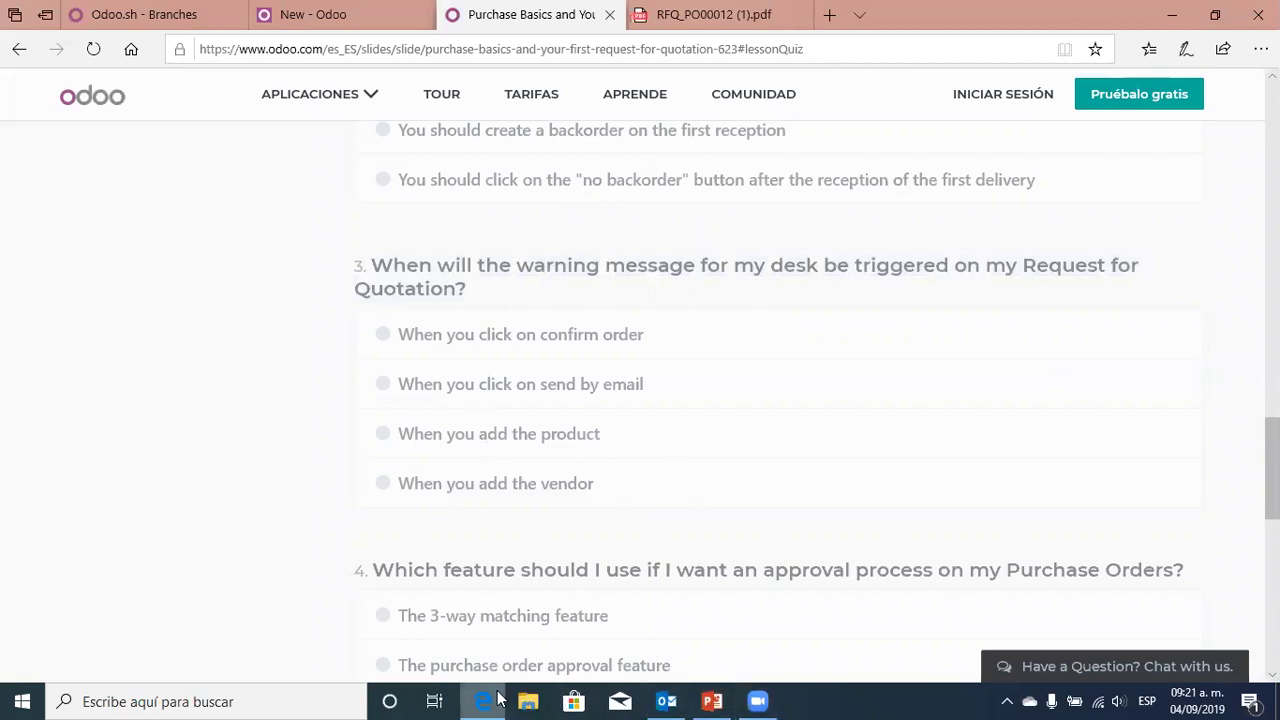
Switch to the new request for quotation in Odoo and reselect Wood Corner as vendor to trigger its warning
{"action": "key", "text": "alt+Tab"}
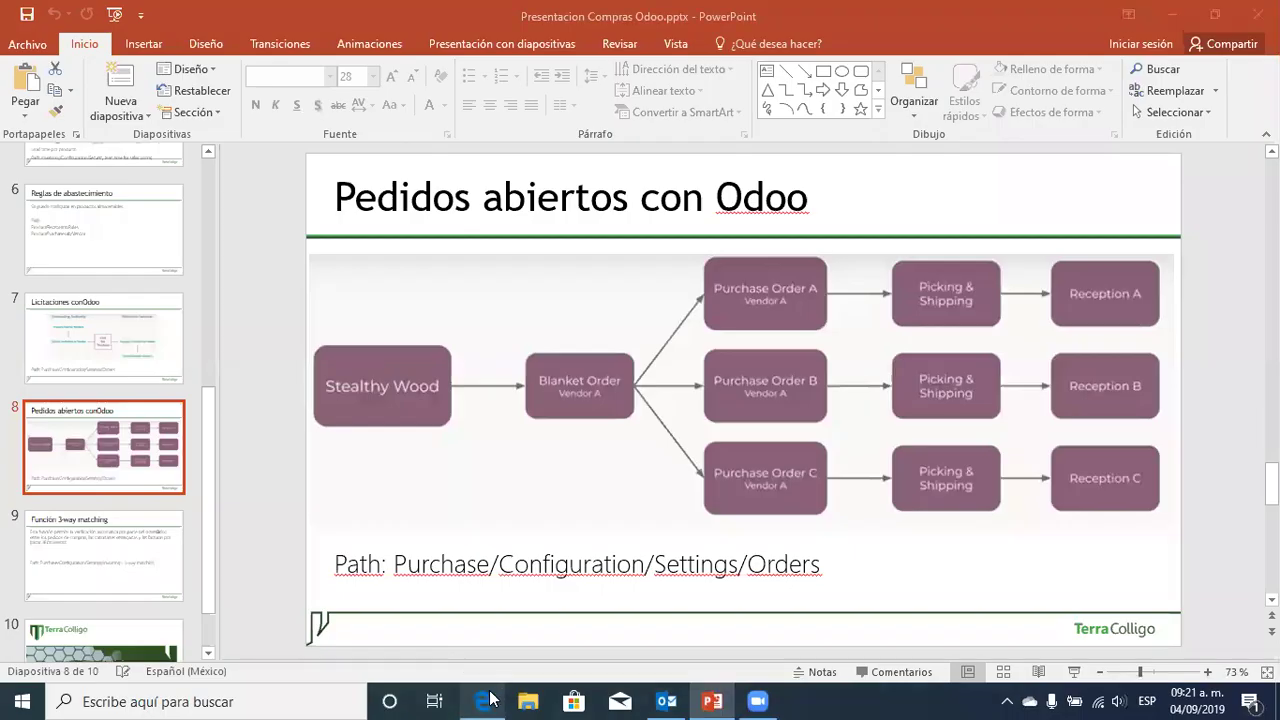
{"action": "key", "text": "alt+Tab"}
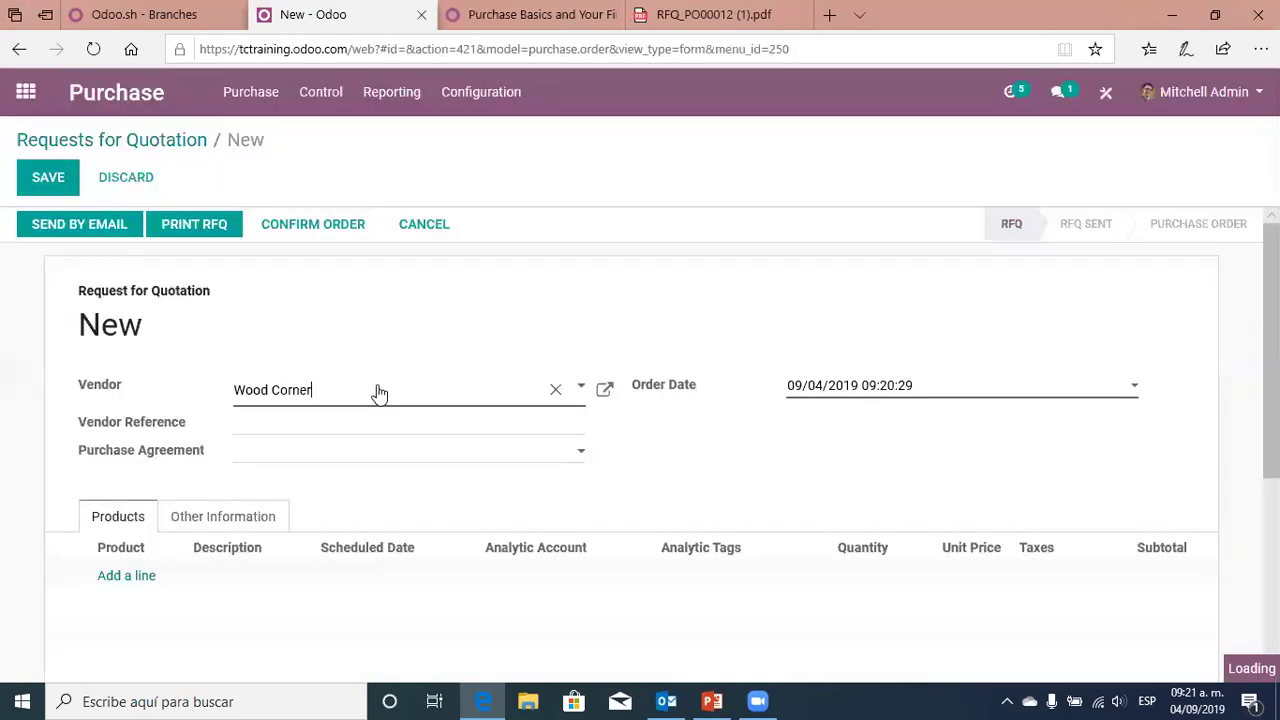
{"action": "left_click", "coordinate": [376, 392]}
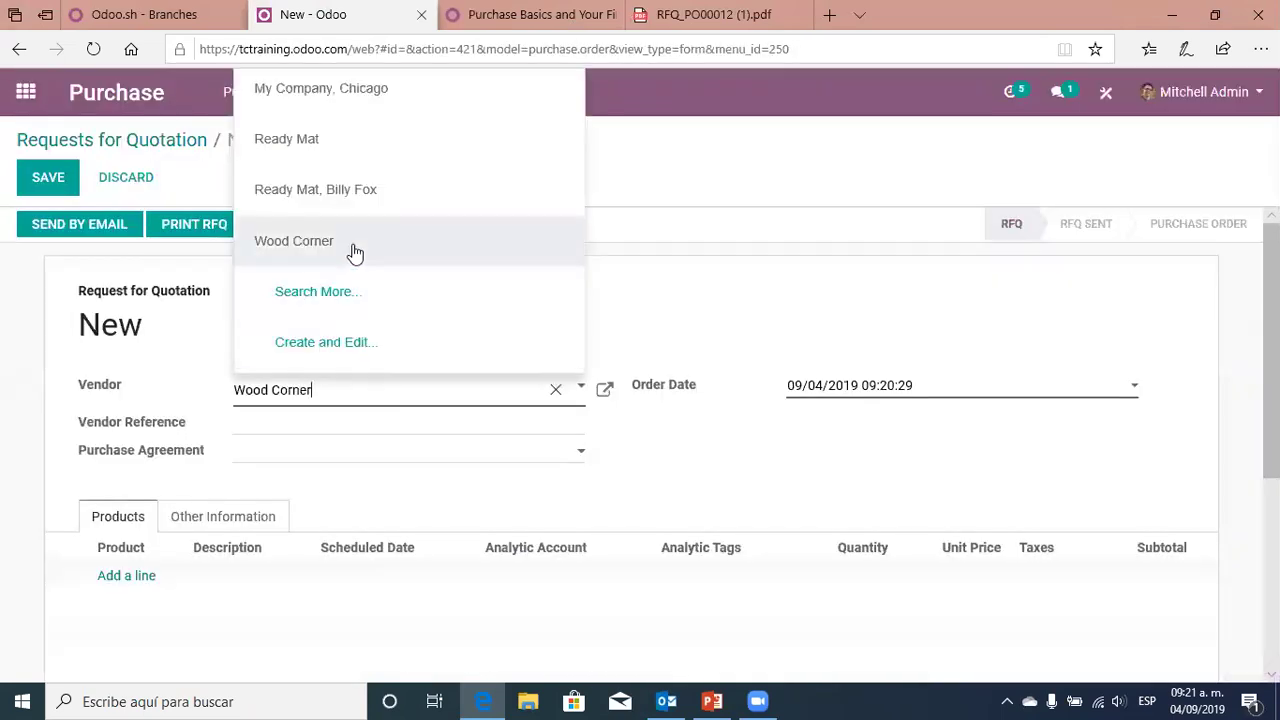
{"action": "left_click", "coordinate": [350, 247]}
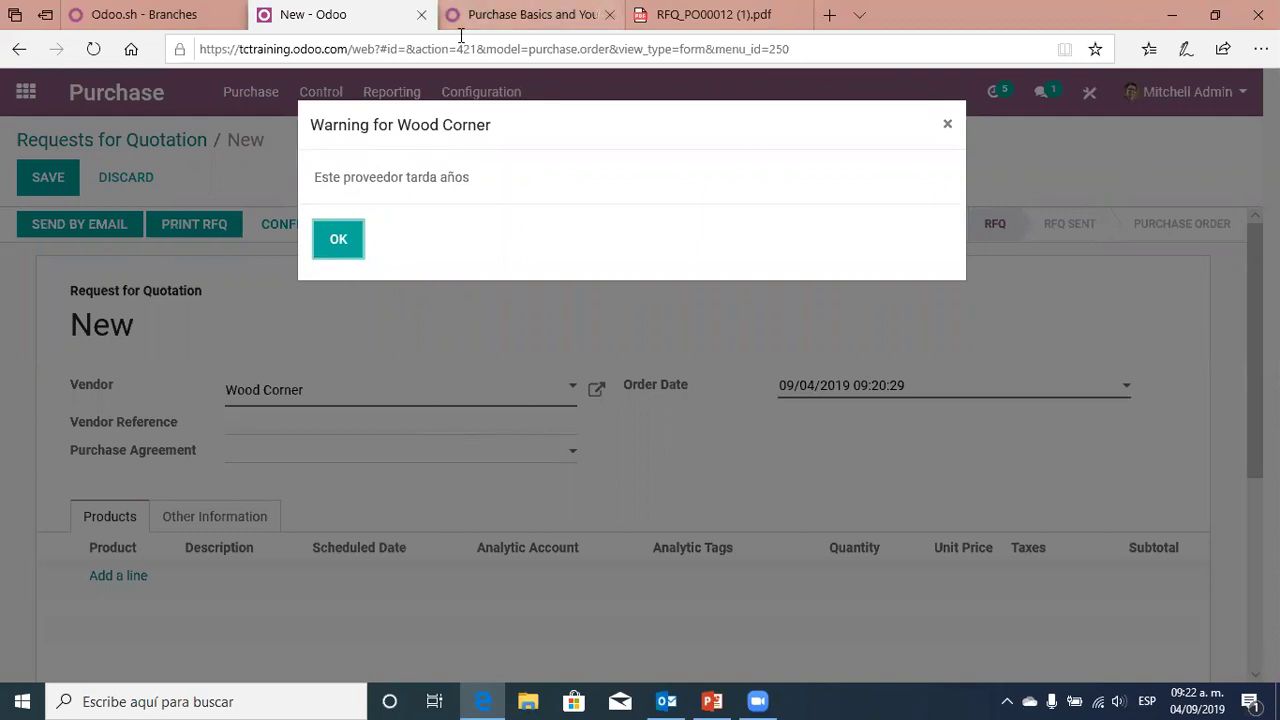
Return to the Purchase Basics lesson, review its quiz and comments, and open the Purchase Lead Times lesson's quiz
{"action": "left_click", "coordinate": [530, 14]}
{"action": "scroll", "coordinate": [304, 437], "scroll_direction": "down", "scroll_amount": 2}
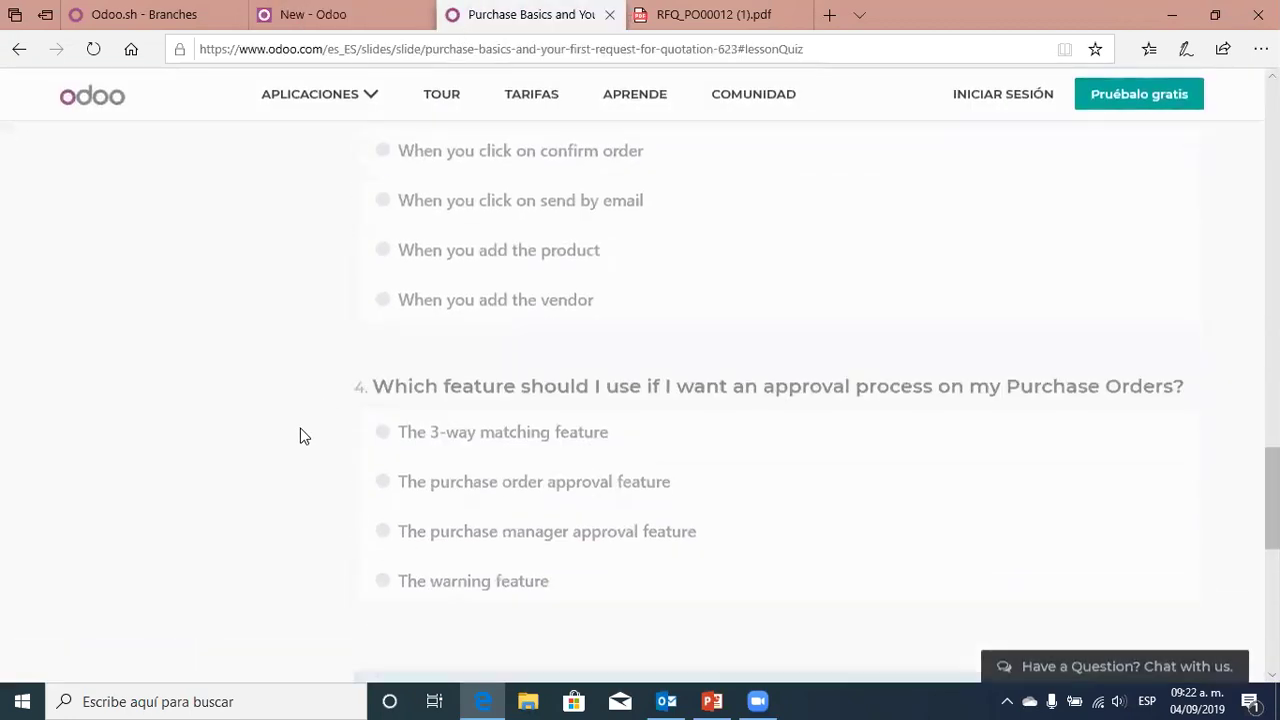
{"action": "scroll", "coordinate": [304, 437], "scroll_direction": "up", "scroll_amount": 6}
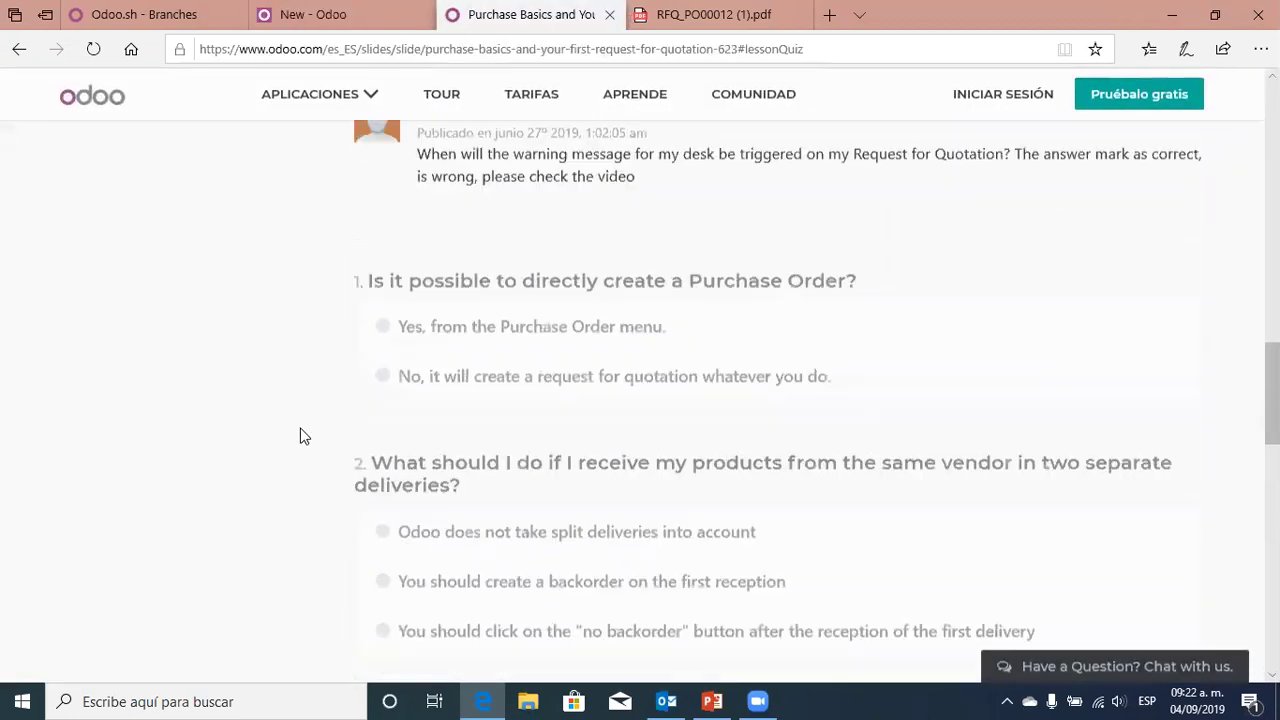
{"action": "scroll", "coordinate": [304, 437], "scroll_direction": "up", "scroll_amount": 1}
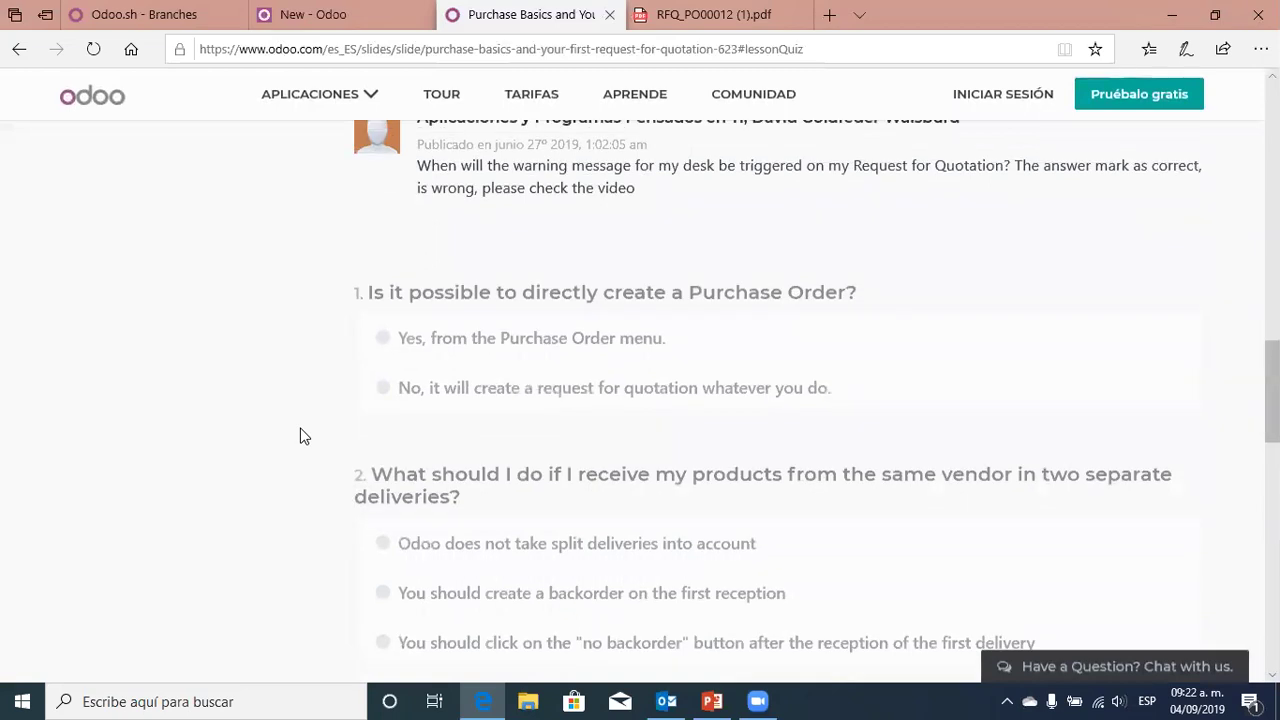
{"action": "scroll", "coordinate": [304, 437], "scroll_direction": "up", "scroll_amount": 4}
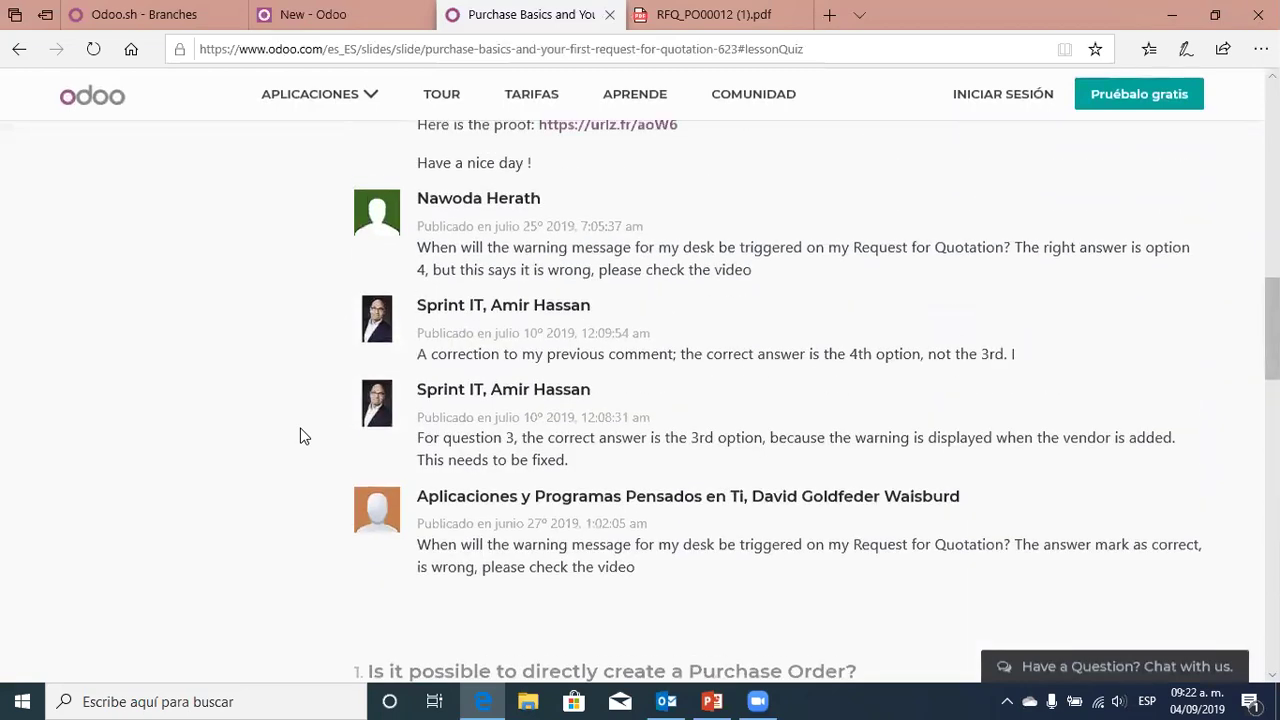
{"action": "scroll", "coordinate": [304, 437], "scroll_direction": "up", "scroll_amount": 4}
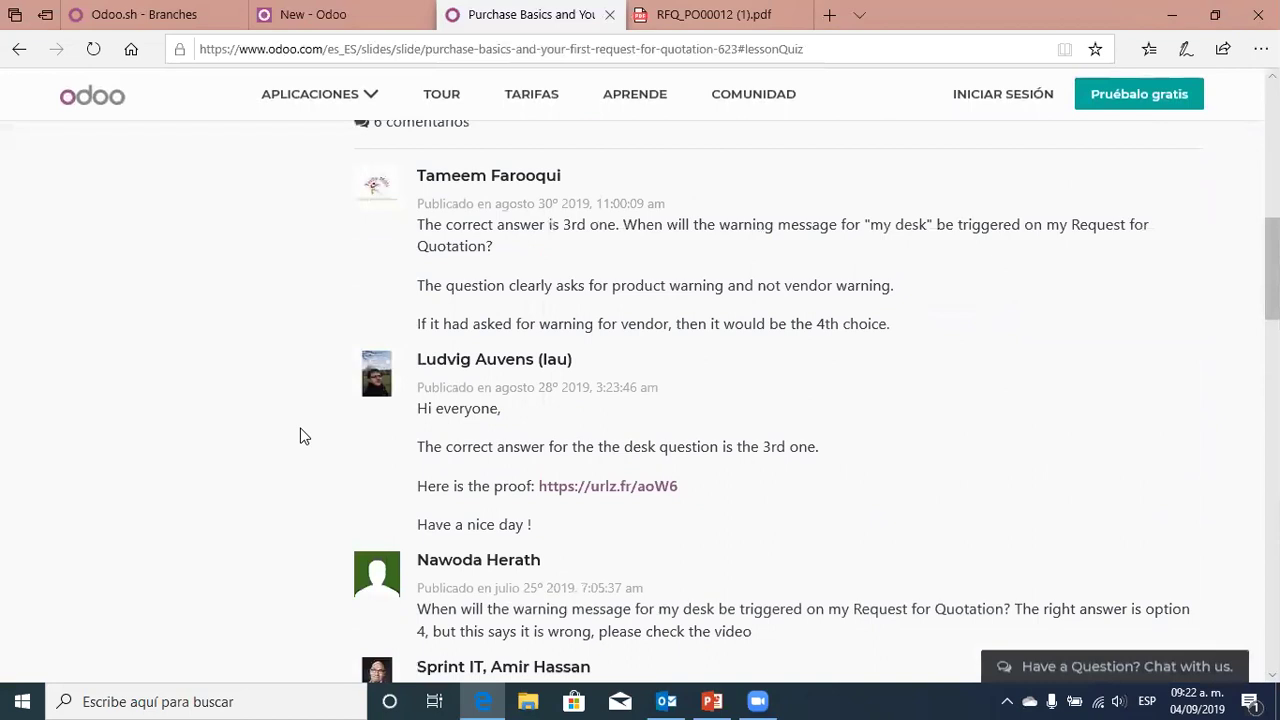
{"action": "scroll", "coordinate": [304, 437], "scroll_direction": "up", "scroll_amount": 2}
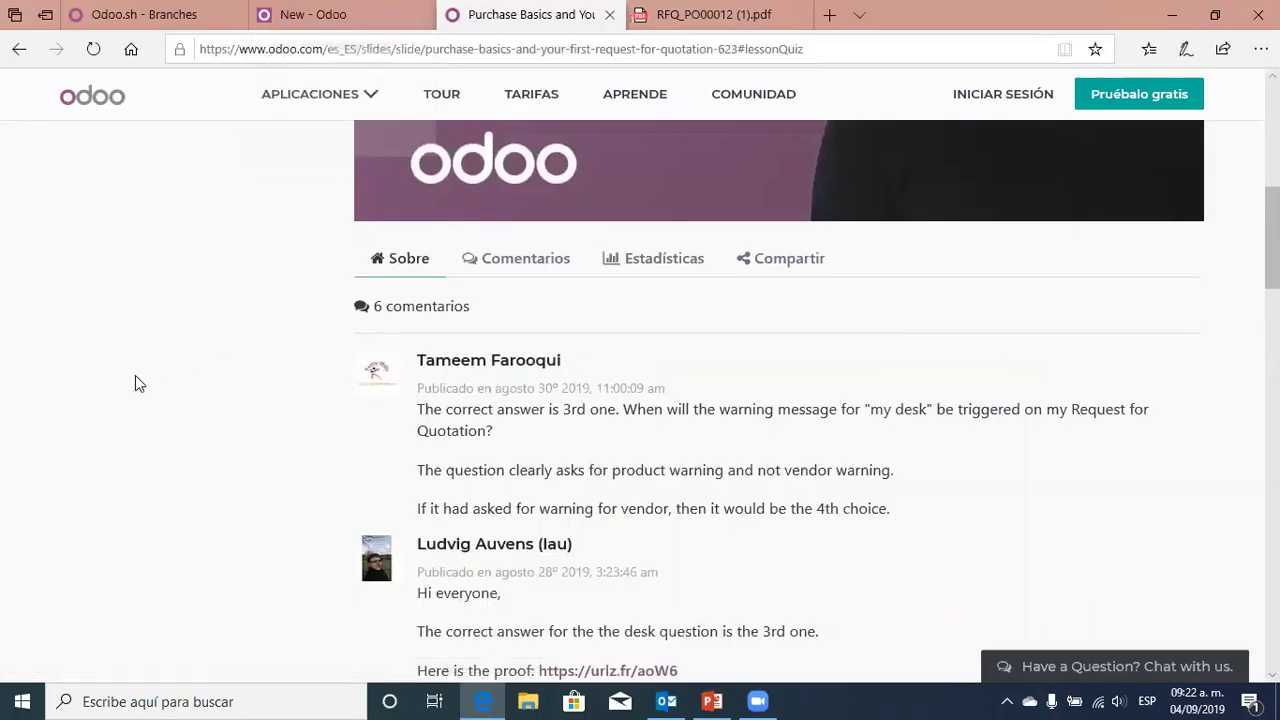
{"action": "scroll", "coordinate": [123, 390], "scroll_direction": "up", "scroll_amount": 6}
{"action": "left_click", "coordinate": [121, 384]}
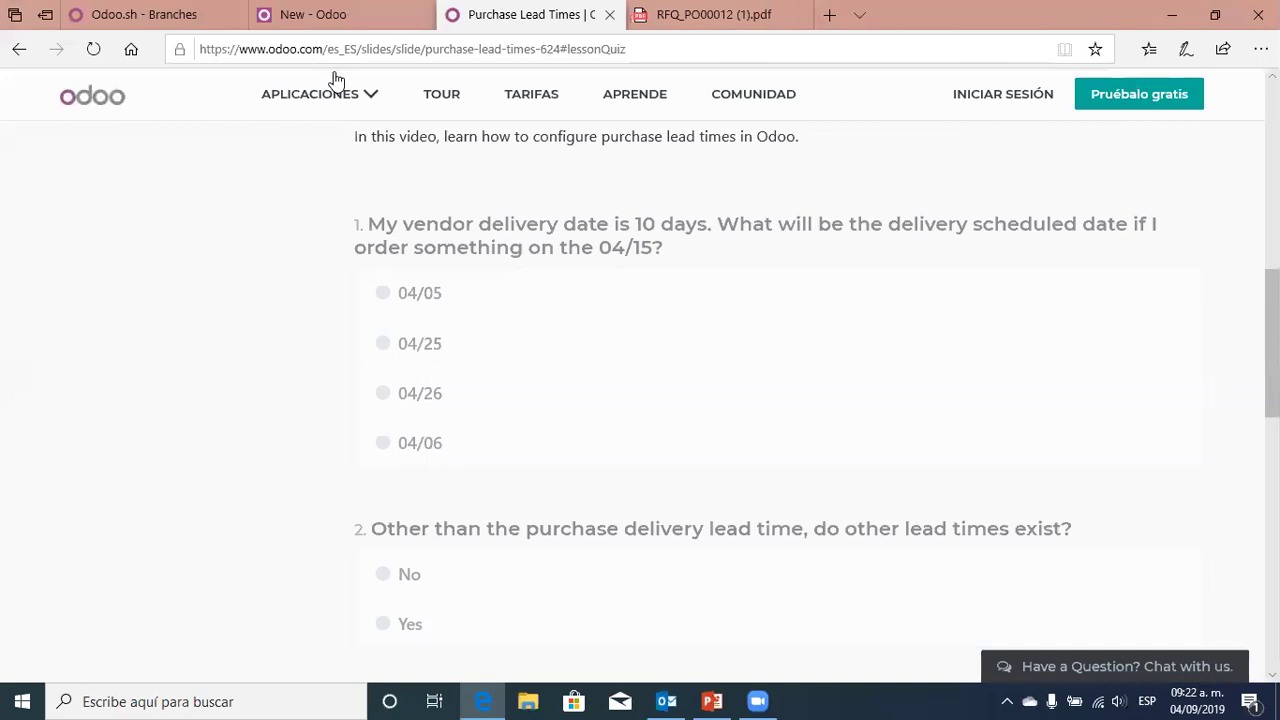
Acknowledge the Wood Corner warning on the new request for quotation and set its order date to 05/15/2019
{"action": "key", "text": "ctrl+shift+Tab"}
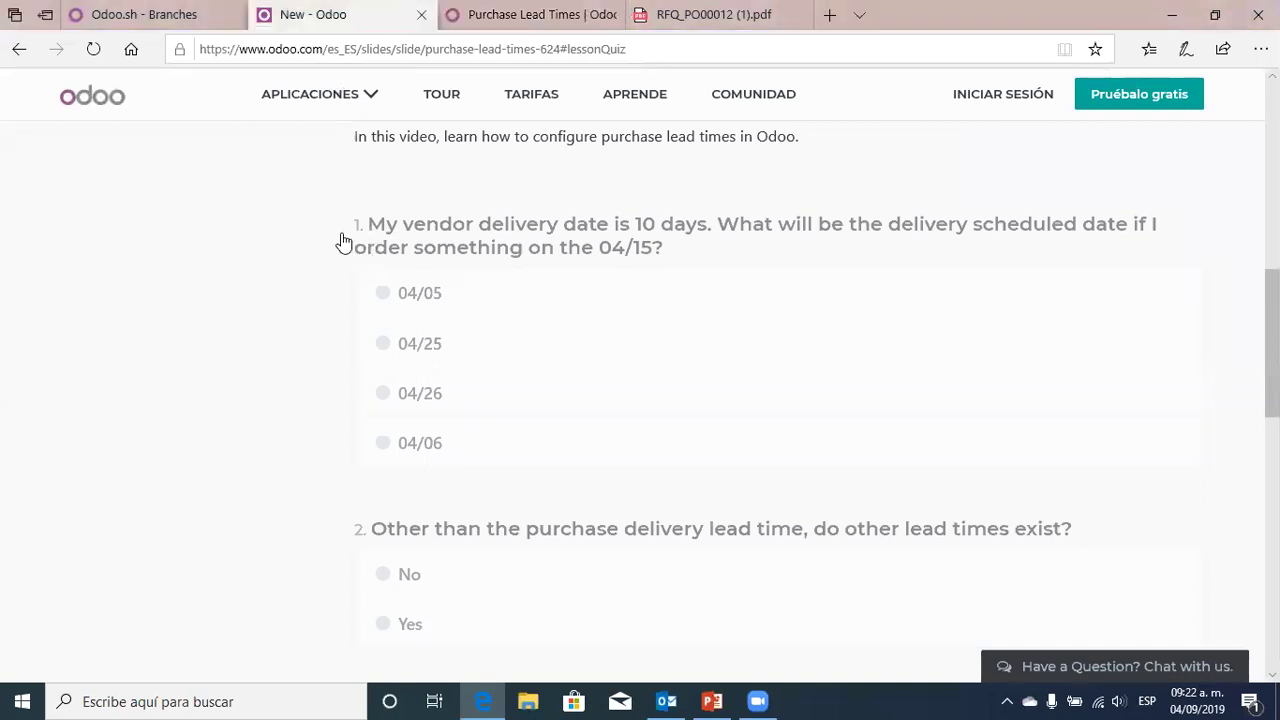
{"action": "key", "text": "Return"}
{"action": "left_click", "coordinate": [940, 393]}
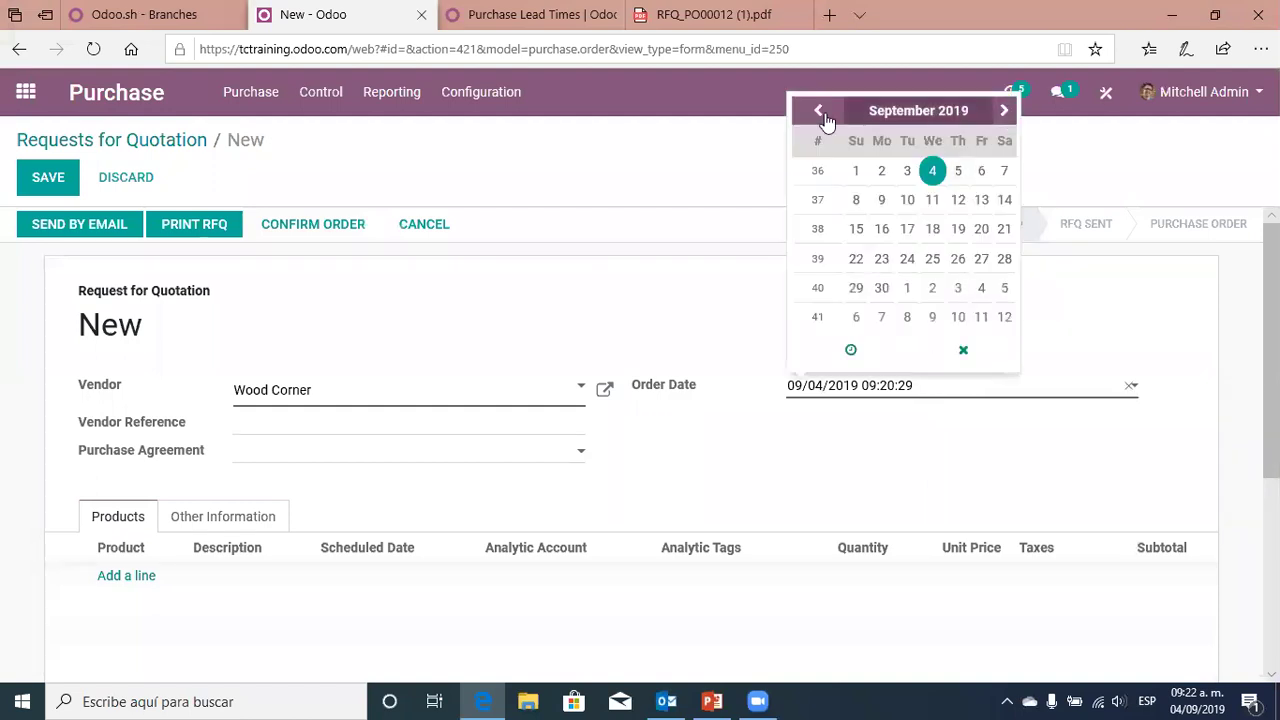
{"action": "left_click", "coordinate": [820, 112]}
{"action": "left_click", "coordinate": [820, 112]}
{"action": "left_click", "coordinate": [820, 112]}
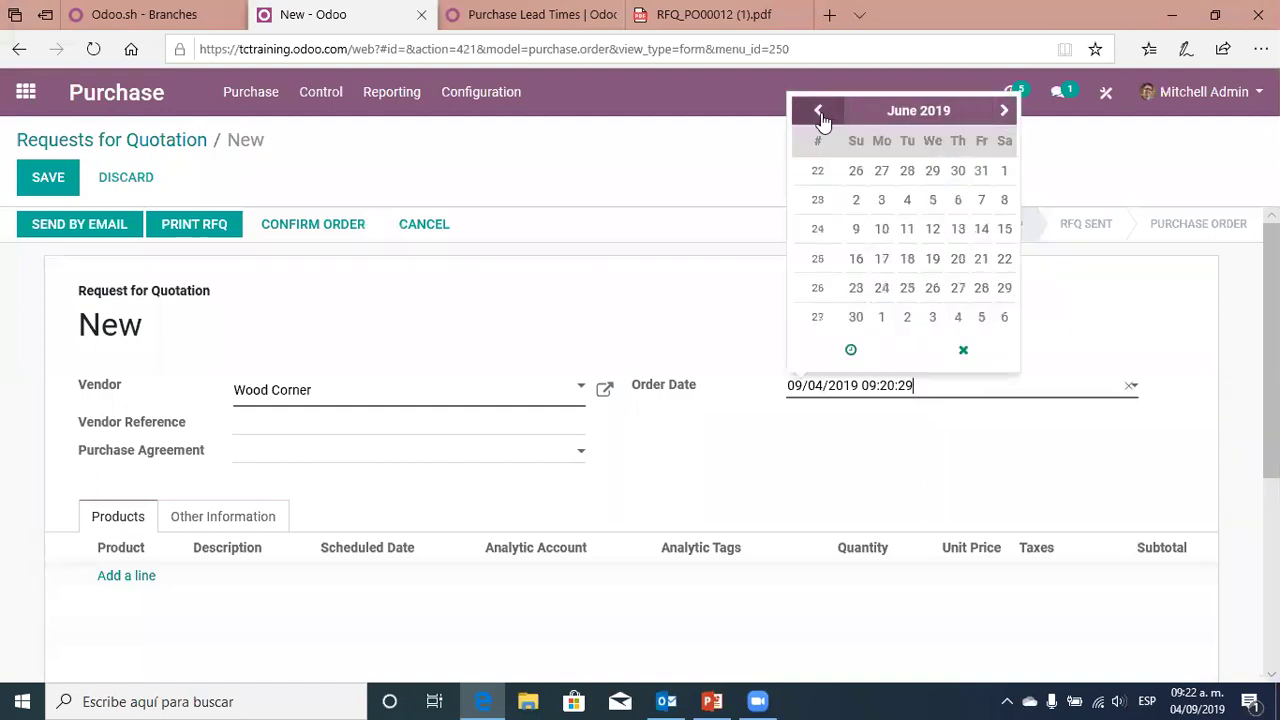
{"action": "left_click", "coordinate": [820, 112]}
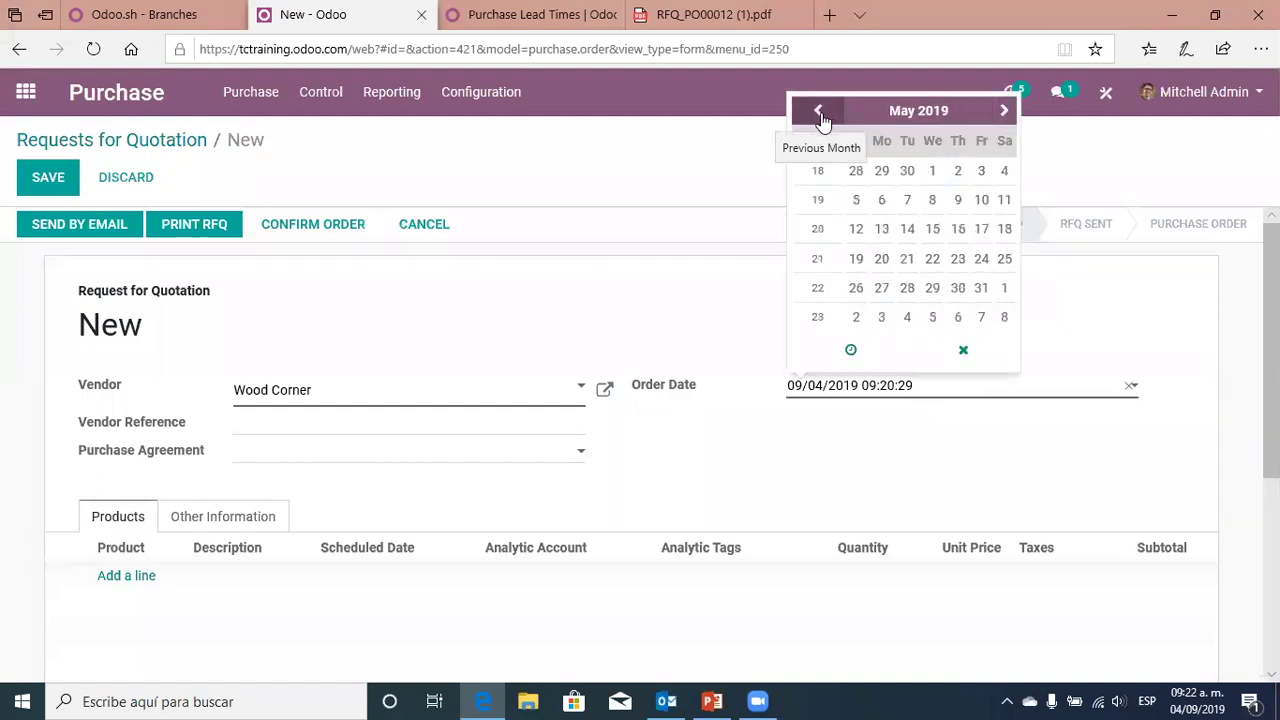
{"action": "left_click", "coordinate": [933, 229]}
{"action": "left_click", "coordinate": [297, 623]}
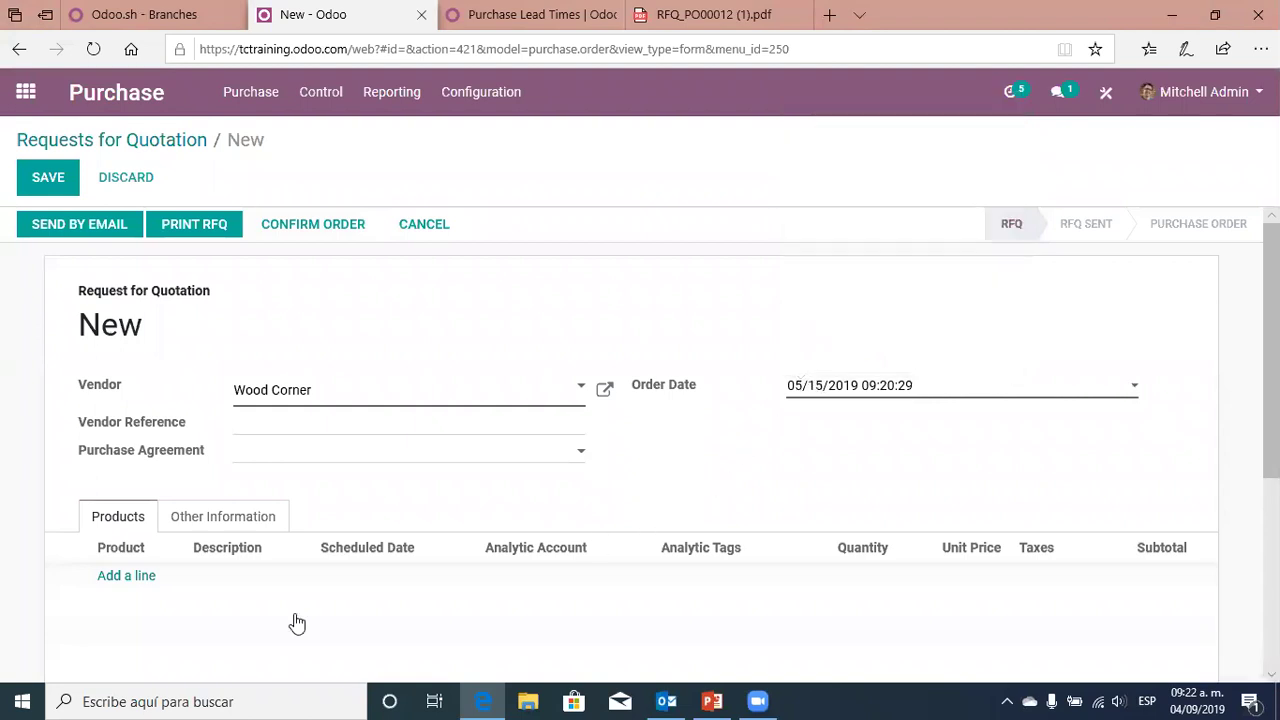
Add a product line for Test product to the request for quotation
{"action": "left_click", "coordinate": [130, 576]}
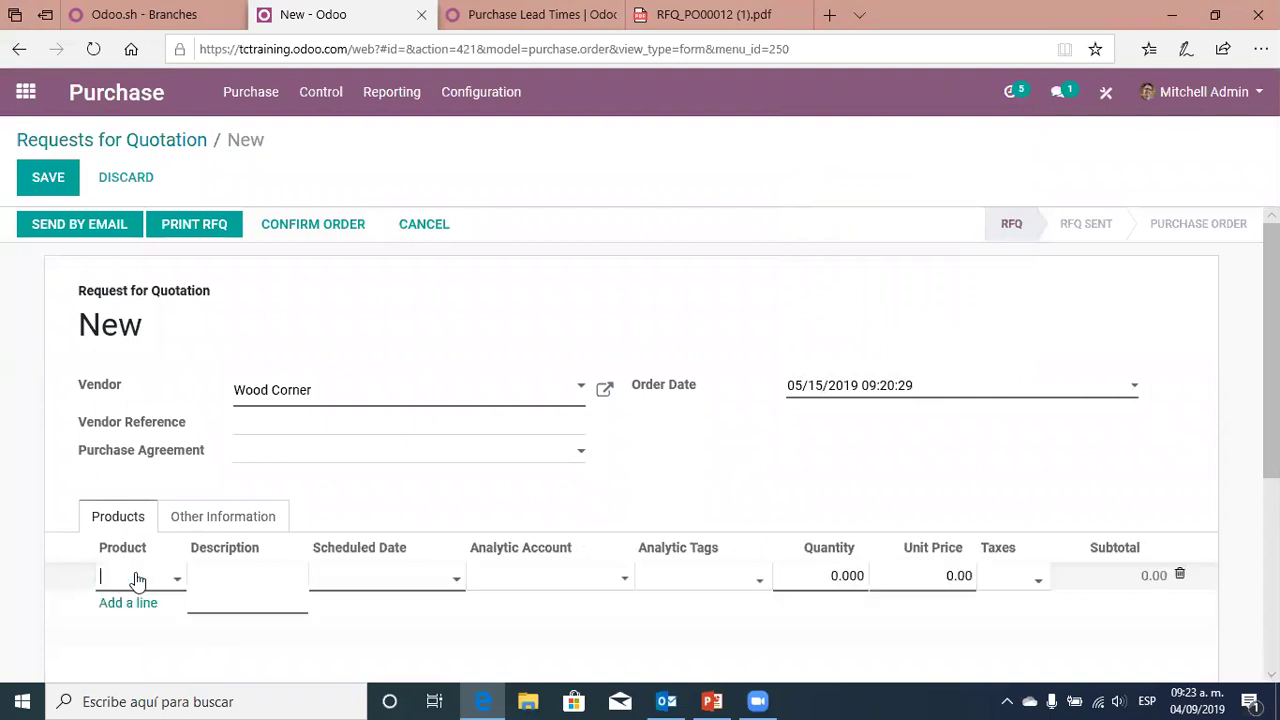
{"action": "type", "text": "pro"}
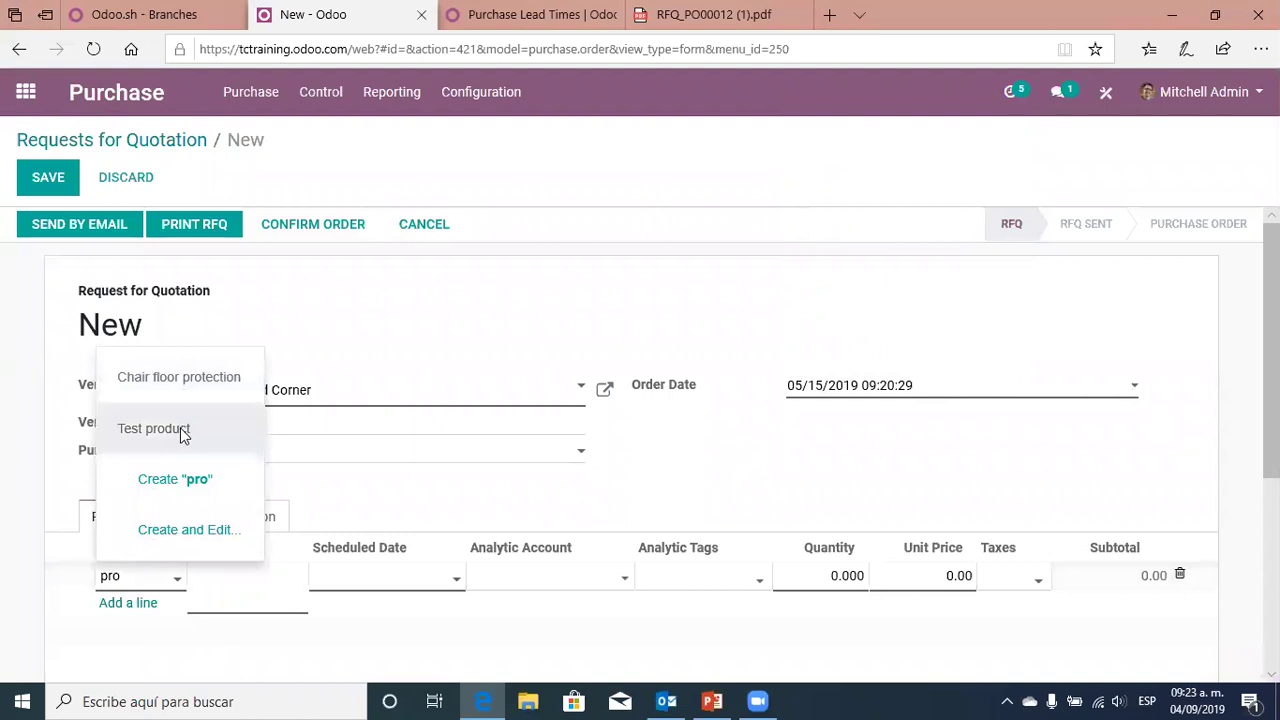
{"action": "left_click", "coordinate": [183, 430]}
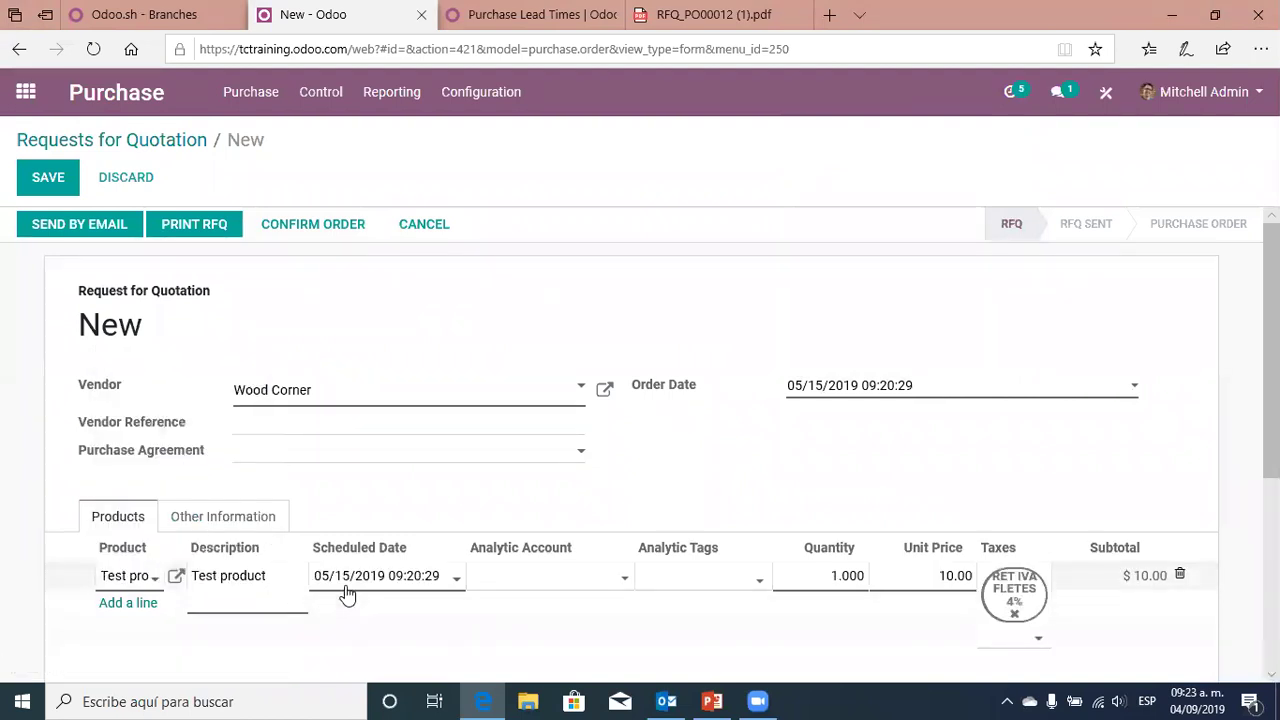